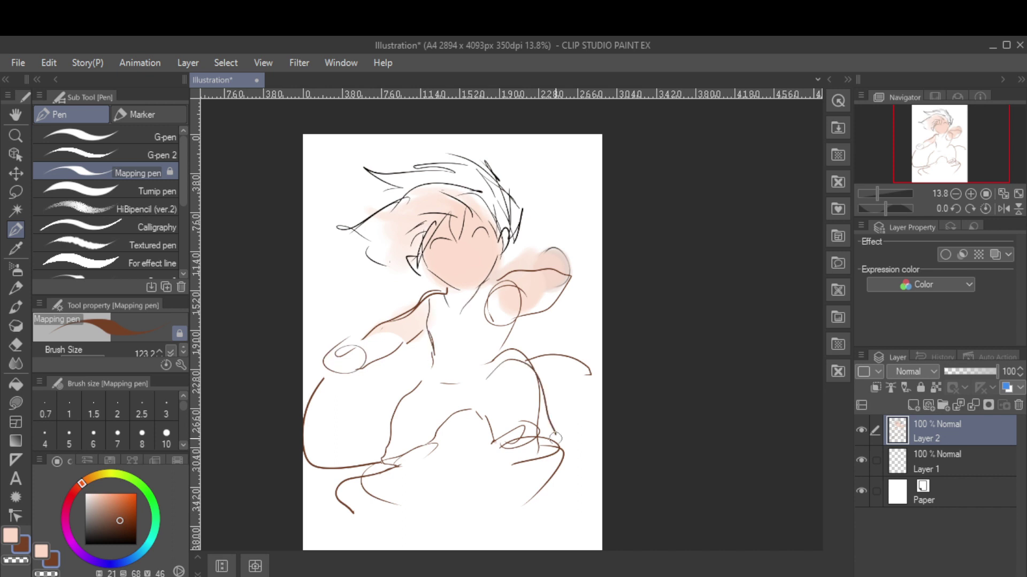
# Paint the character's hair and eyes in dark grey-brown with the Running color edge watercolor 2 brush
pyautogui.press('b')
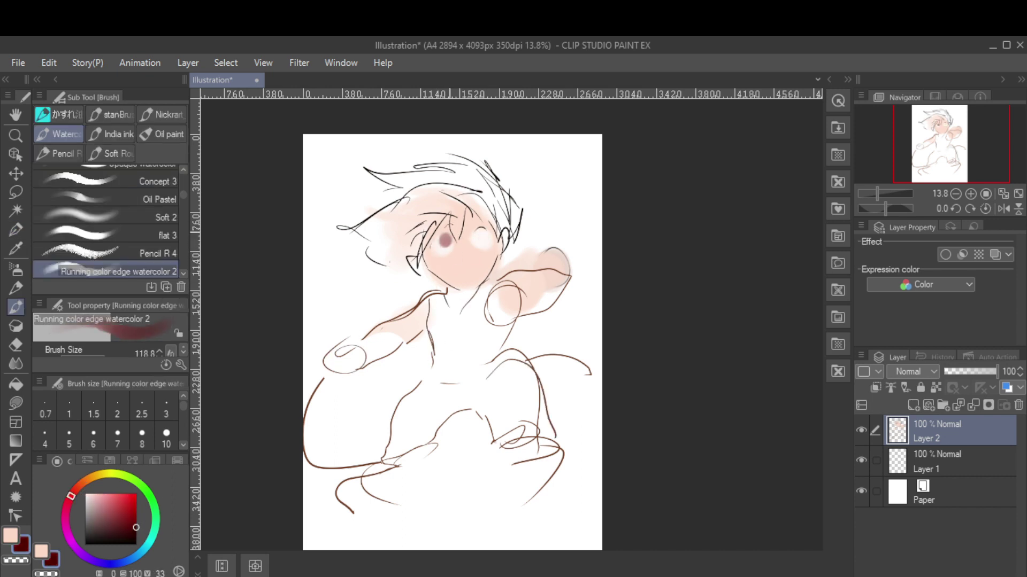
pyautogui.moveTo(460, 192)
pyautogui.mouseDown()
pyautogui.moveTo(374, 230)
pyautogui.moveTo(492, 176)
pyautogui.mouseUp()
pyautogui.moveTo(423, 192); pyautogui.dragTo(497, 155)
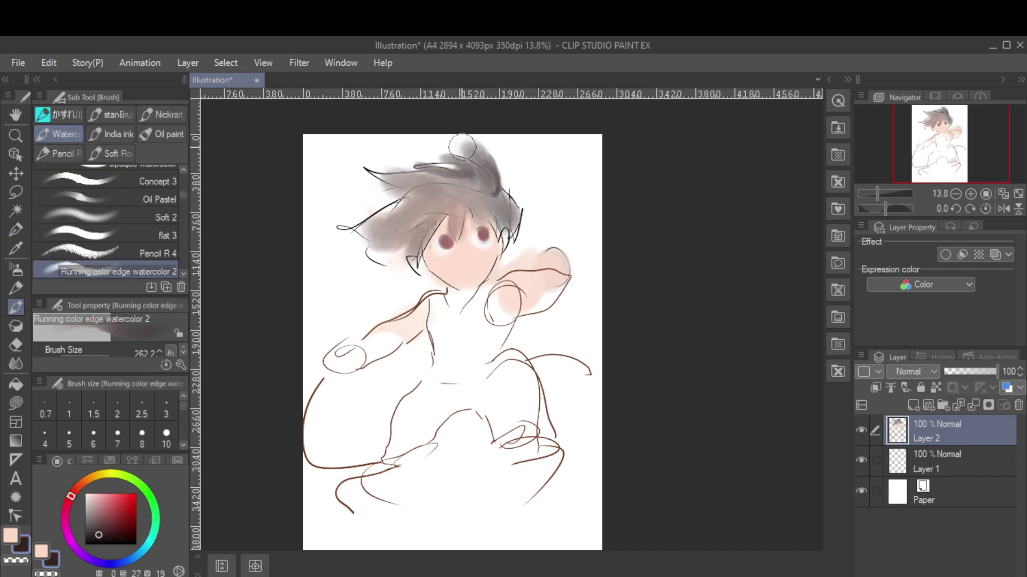
pyautogui.moveTo(513, 214); pyautogui.dragTo(502, 206)
# Soften the skin around the fringe, draw the eyes, nose and mouth with the Mapping pen, and widen the hair
pyautogui.press('h')
pyautogui.moveTo(663, 192); pyautogui.dragTo(615, 257)
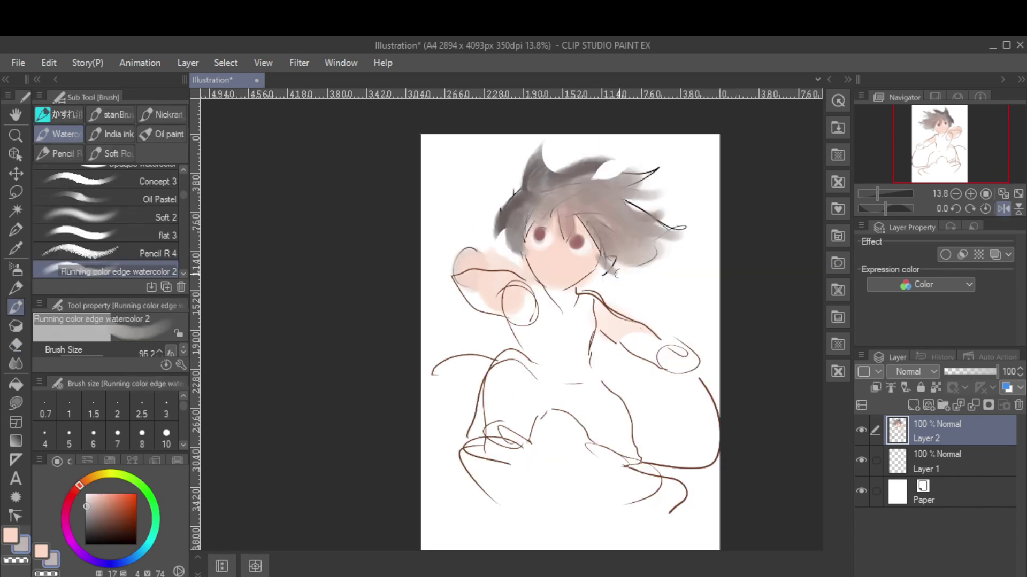
pyautogui.moveTo(567, 214); pyautogui.dragTo(524, 261)
pyautogui.press('p')
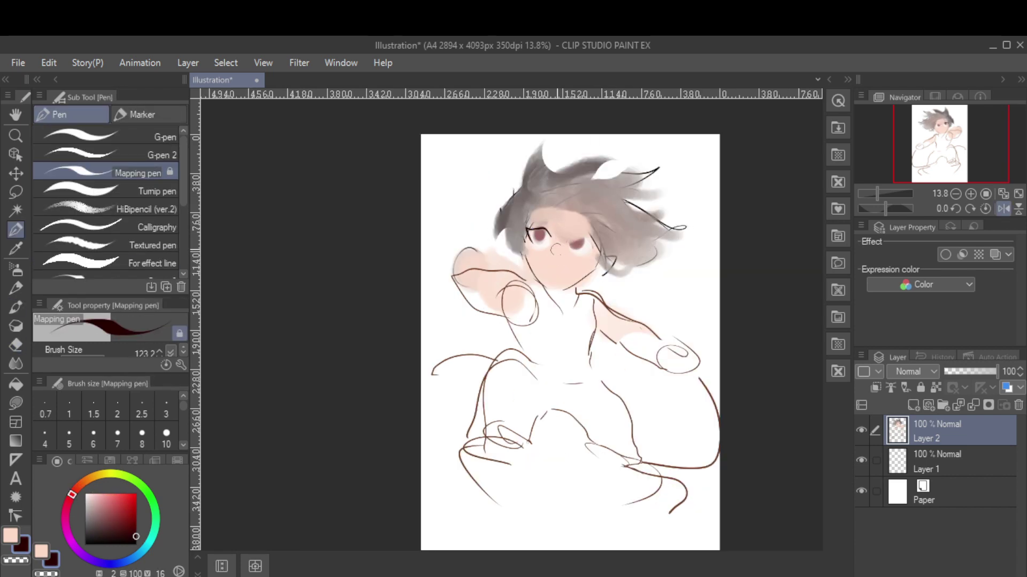
pyautogui.press('b')
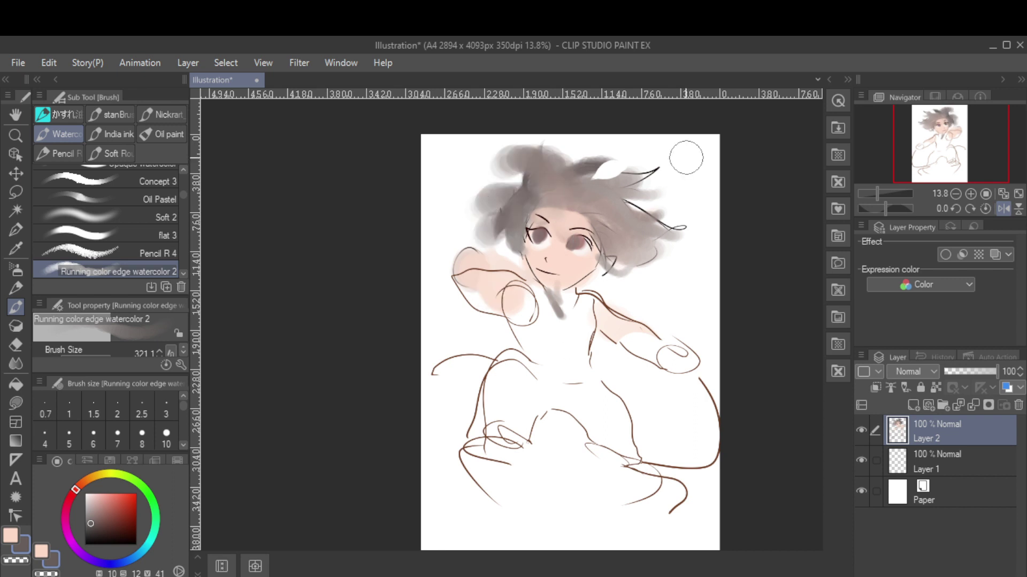
# Add a layer above Layer 1 and block in the orange top and trousers with the Mapping pen
pyautogui.hotkey('ctrl', 'shift', 'n')
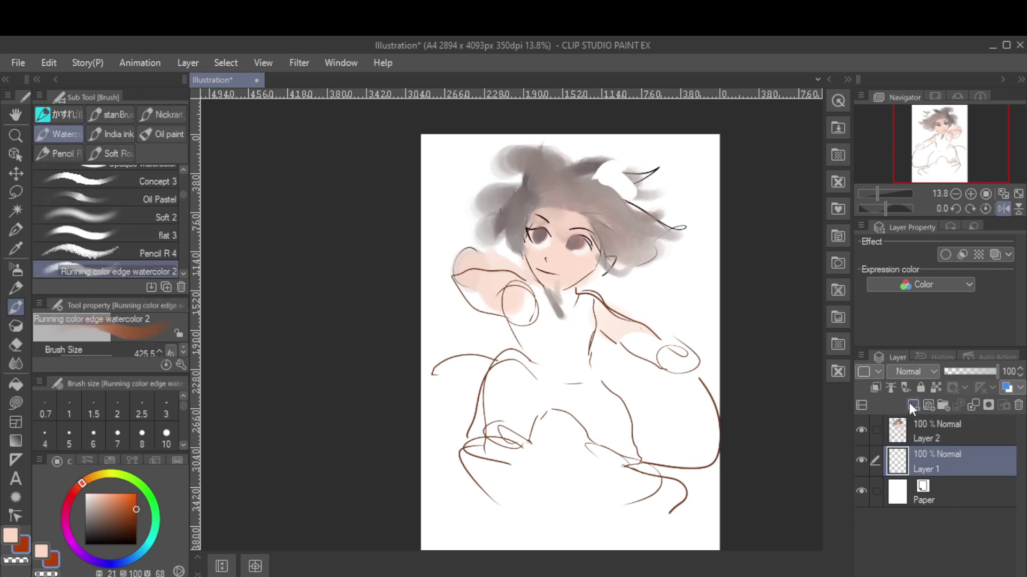
pyautogui.press('p')
pyautogui.moveTo(524, 363); pyautogui.dragTo(497, 449)
pyautogui.moveTo(615, 428); pyautogui.dragTo(558, 316)
# Block in large dark brown hair shapes over the head on Layer 3
pyautogui.moveTo(535, 139)
pyautogui.mouseDown()
pyautogui.moveTo(469, 155)
pyautogui.moveTo(615, 225)
pyautogui.mouseUp()
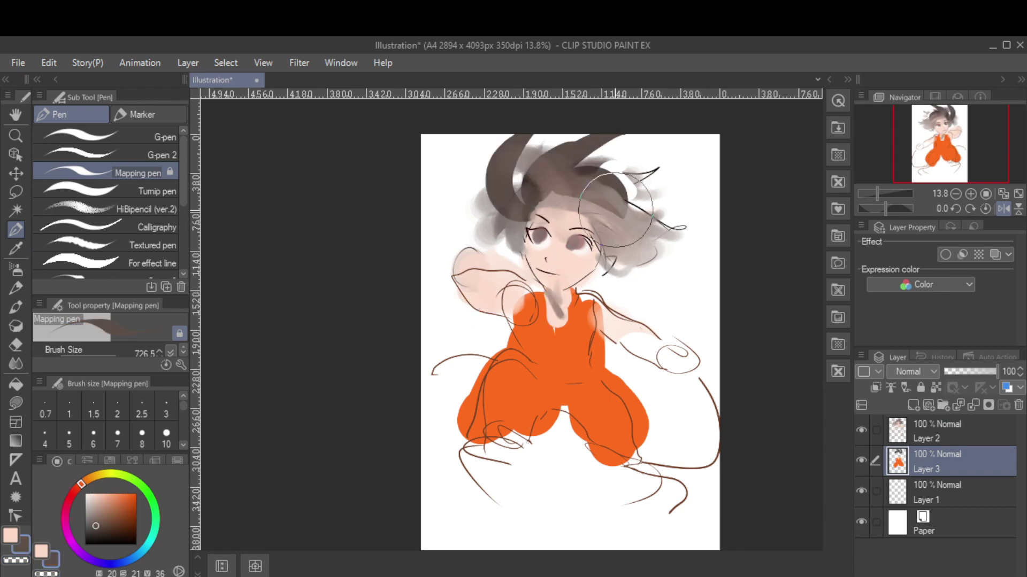
pyautogui.moveTo(588, 182); pyautogui.dragTo(705, 278)
pyautogui.moveTo(572, 219); pyautogui.dragTo(503, 284)
# Paint a tan and peach cloud beneath the figure on Layer 1, with trails swirling around the body
pyautogui.press('h')
pyautogui.click(936, 492)
pyautogui.click(105, 497)
pyautogui.moveTo(375, 481); pyautogui.dragTo(534, 514)
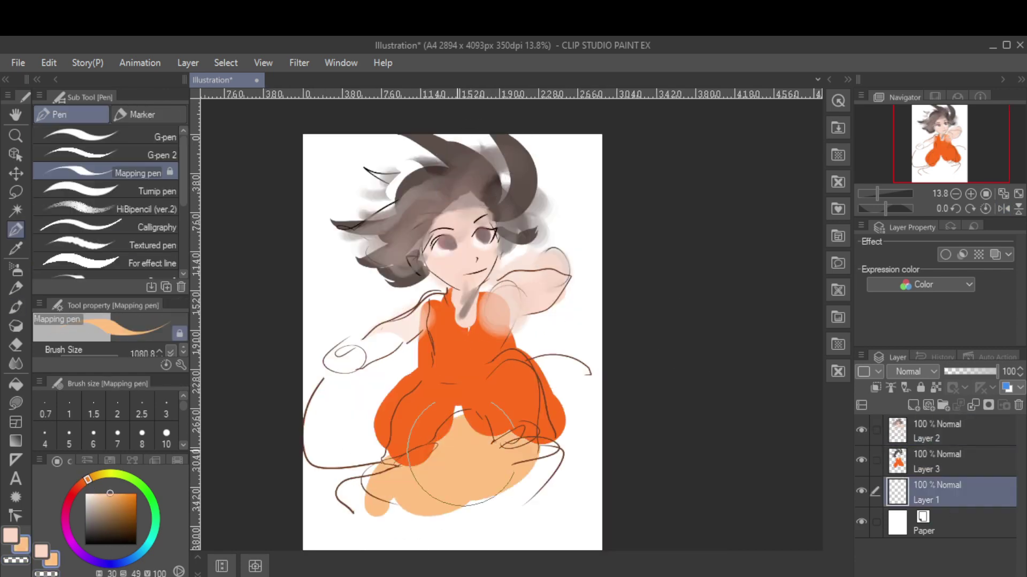
pyautogui.moveTo(588, 374); pyautogui.dragTo(407, 534)
pyautogui.moveTo(599, 190); pyautogui.dragTo(310, 482)
# Extend the orange trouser legs on Layer 3 with the watercolor brush and adjust the painted figure with Transform
pyautogui.press('b')
pyautogui.click(118, 272)
pyautogui.click(936, 461)
pyautogui.moveTo(481, 406); pyautogui.dragTo(556, 460)
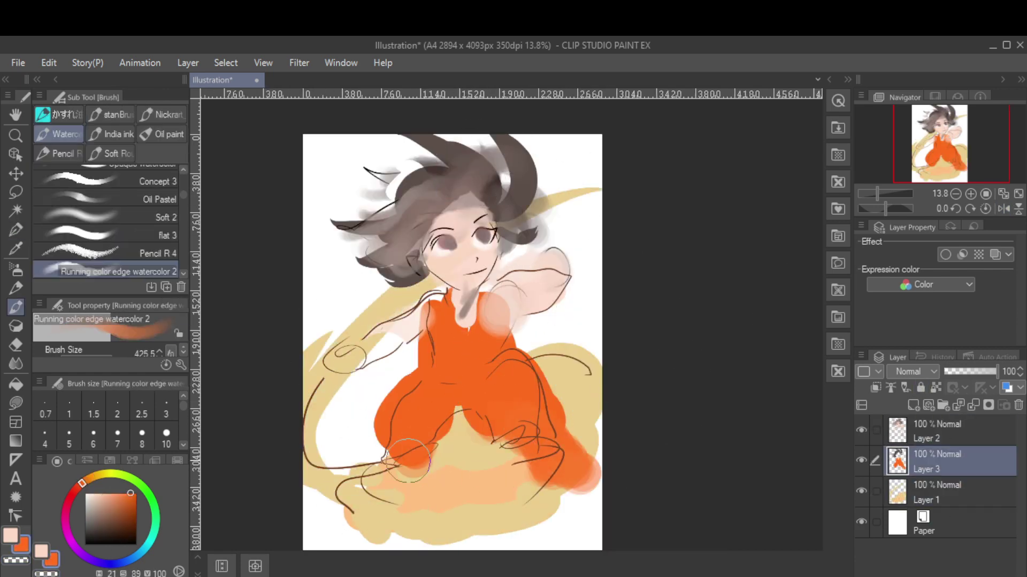
pyautogui.hotkey('ctrl', 't')
pyautogui.press('Return')
# Paint flat skin colour over the face, neck and chest on Layer 2 with the Mapping pen
pyautogui.click(935, 431)
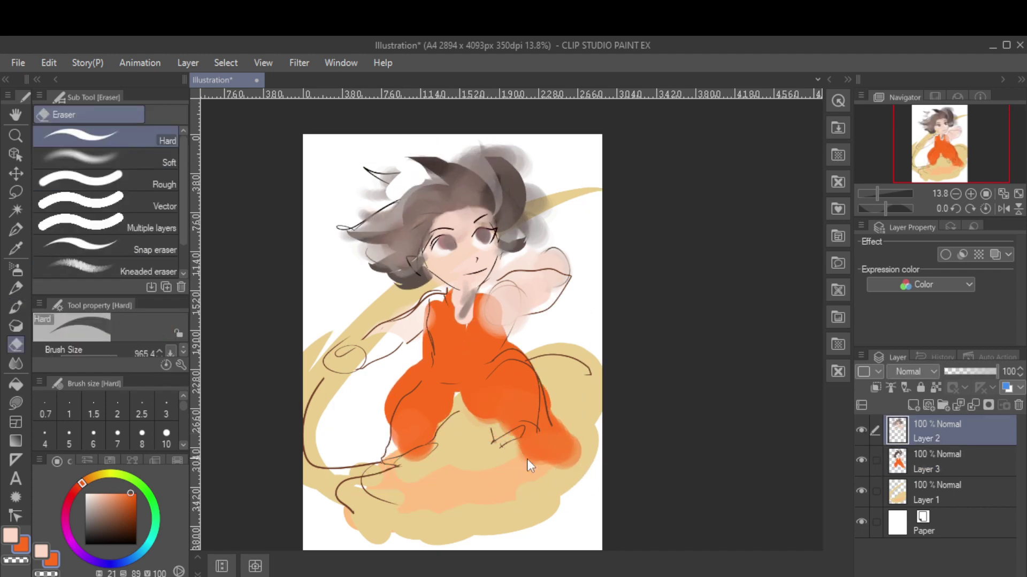
pyautogui.click(88, 497)
pyautogui.press('p')
pyautogui.moveTo(477, 235); pyautogui.dragTo(428, 257)
pyautogui.moveTo(460, 193)
pyautogui.mouseDown()
pyautogui.moveTo(470, 268)
pyautogui.moveTo(460, 331)
pyautogui.mouseUp()
# Paint both trouser legs and the hip with orange sampled from the outfit
pyautogui.keyDown('alt'); pyautogui.click(454, 364); pyautogui.keyUp('alt')
pyautogui.moveTo(428, 418); pyautogui.dragTo(444, 470)
pyautogui.moveTo(513, 423); pyautogui.dragTo(556, 476)
pyautogui.moveTo(438, 364); pyautogui.dragTo(392, 381)
# Outline the arms, trouser legs and feet in black with a smaller Mapping pen and touch up the legs in orange
pyautogui.press('[')
pyautogui.press('[')
pyautogui.press('[')
pyautogui.keyDown('alt'); pyautogui.click(501, 297); pyautogui.keyUp('alt')
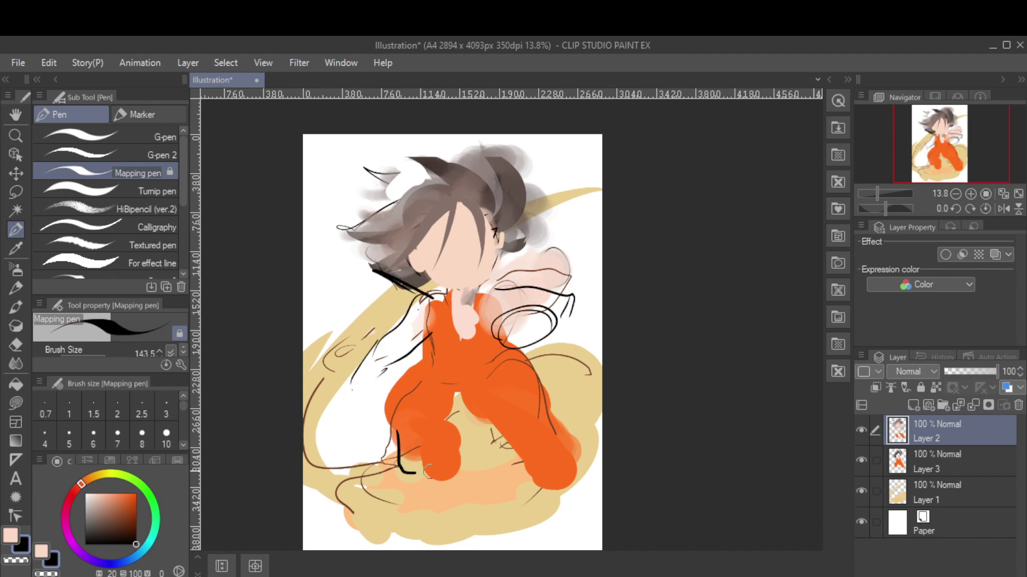
pyautogui.moveTo(537, 385); pyautogui.dragTo(560, 508)
pyautogui.moveTo(393, 399); pyautogui.dragTo(386, 460)
pyautogui.moveTo(444, 417)
pyautogui.mouseDown()
pyautogui.moveTo(428, 513)
pyautogui.moveTo(449, 502)
pyautogui.mouseUp()
pyautogui.keyDown('alt'); pyautogui.click(432, 442); pyautogui.keyUp('alt')
pyautogui.press(']')
pyautogui.press(']')
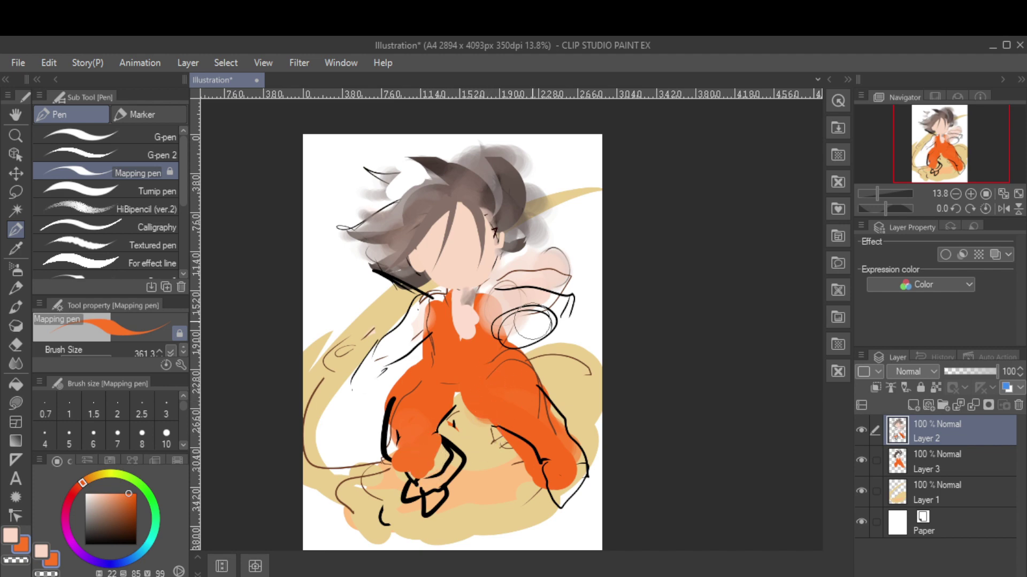
# Draw the raised fist and its wrist with thick black outlines
pyautogui.keyDown('alt'); pyautogui.click(531, 322); pyautogui.keyUp('alt')
pyautogui.press('[')
pyautogui.press('[')
pyautogui.press('[')
pyautogui.moveTo(526, 257); pyautogui.dragTo(588, 283)
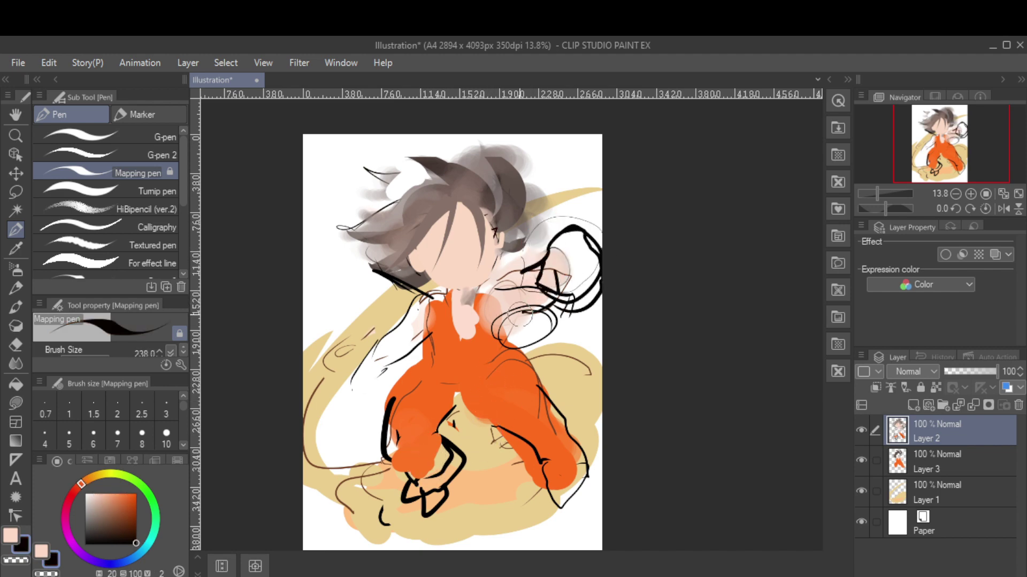
# Repaint the torso and bent front leg orange over the black lines and fill the front foot light grey
pyautogui.keyDown('alt'); pyautogui.click(513, 342); pyautogui.keyUp('alt')
pyautogui.press(']')
pyautogui.press(']')
pyautogui.moveTo(474, 307)
pyautogui.mouseDown()
pyautogui.moveTo(444, 455)
pyautogui.moveTo(422, 497)
pyautogui.mouseUp()
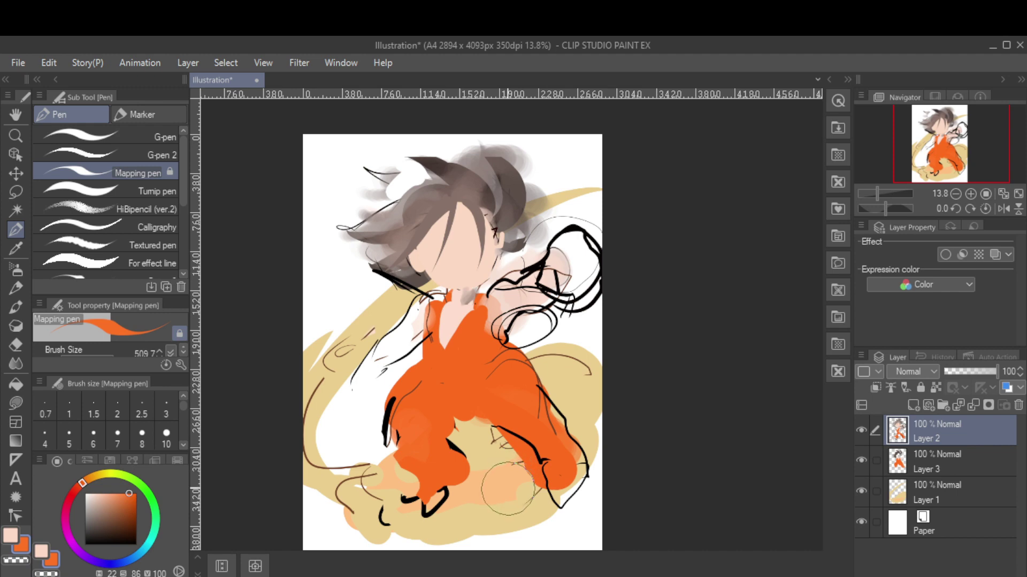
pyautogui.moveTo(465, 482); pyautogui.dragTo(425, 511)
pyautogui.keyDown('alt'); pyautogui.click(407, 500); pyautogui.keyUp('alt')
pyautogui.press('[')
pyautogui.press('[')
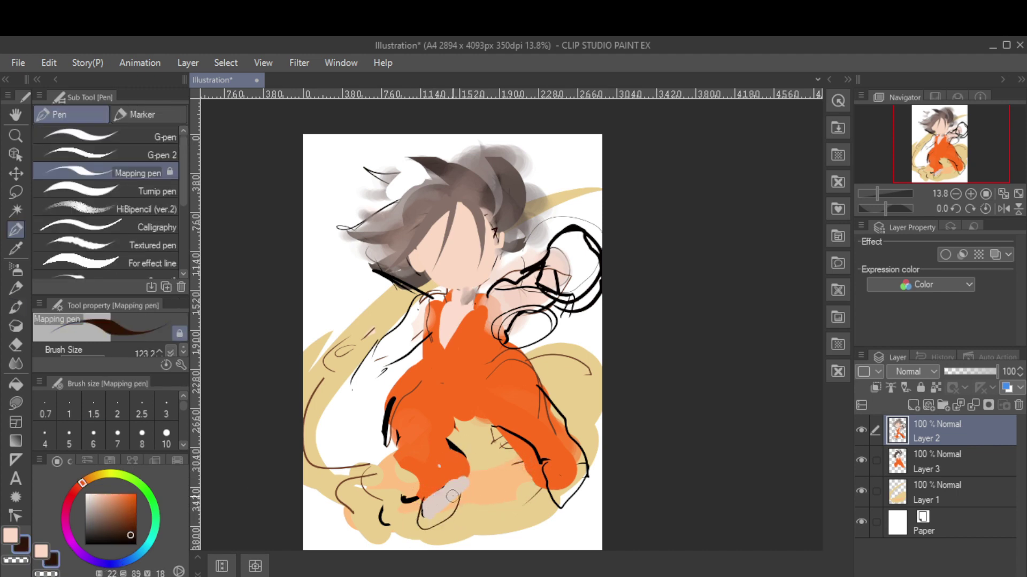
# Cover the outlines of the outstretched leg with orange
pyautogui.keyDown('alt'); pyautogui.click(556, 484); pyautogui.keyUp('alt')
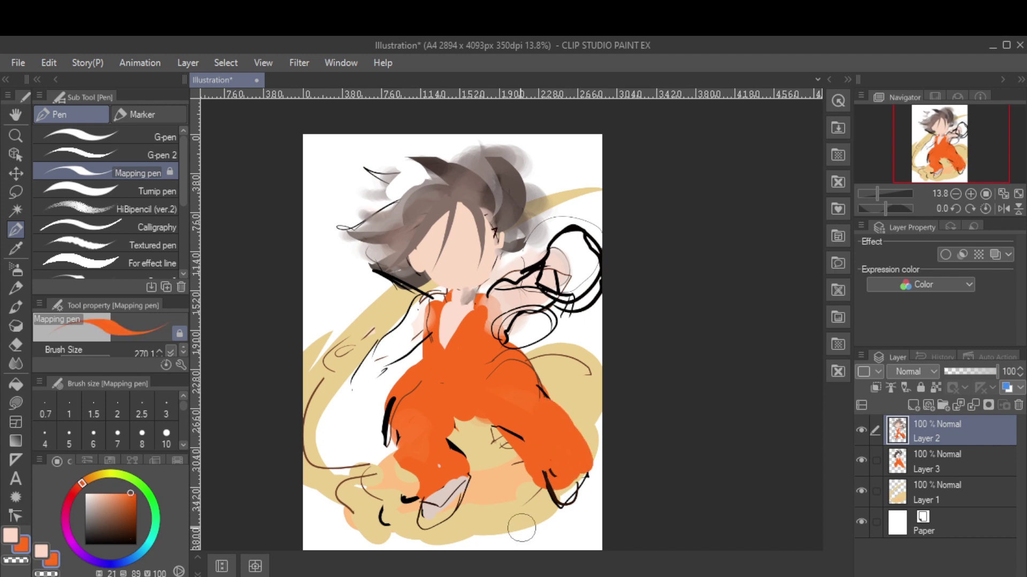
pyautogui.moveTo(556, 483); pyautogui.dragTo(567, 428)
pyautogui.moveTo(567, 427); pyautogui.dragTo(481, 435)
pyautogui.press(']')
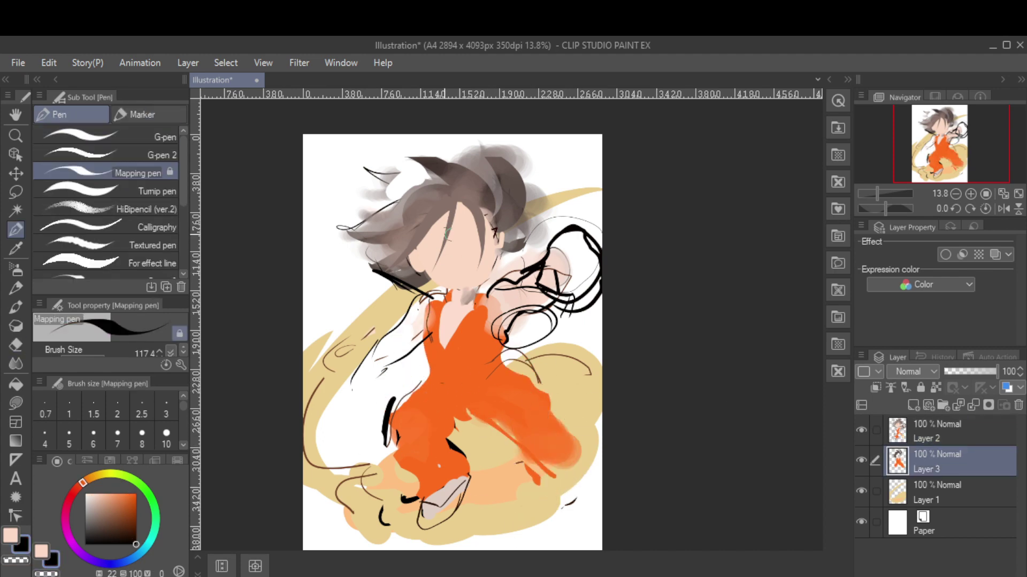
# Merge Layer 2 into Layer 3 and paint both arms and fists in soft greyish skin tones with the watercolor brush
pyautogui.press('b')
pyautogui.hotkey('ctrl', 'e')
pyautogui.moveTo(551, 252); pyautogui.dragTo(513, 310)
pyautogui.press('h')
pyautogui.moveTo(556, 284)
pyautogui.mouseDown()
pyautogui.moveTo(481, 347)
pyautogui.moveTo(620, 329)
pyautogui.mouseUp()
# Outline the waist, trouser legs and outstretched foot in black with the Mapping pen, undoing the first leg strokes
pyautogui.press('p')
pyautogui.keyDown('alt'); pyautogui.click(621, 329); pyautogui.keyUp('alt')
pyautogui.moveTo(492, 396); pyautogui.dragTo(449, 455)
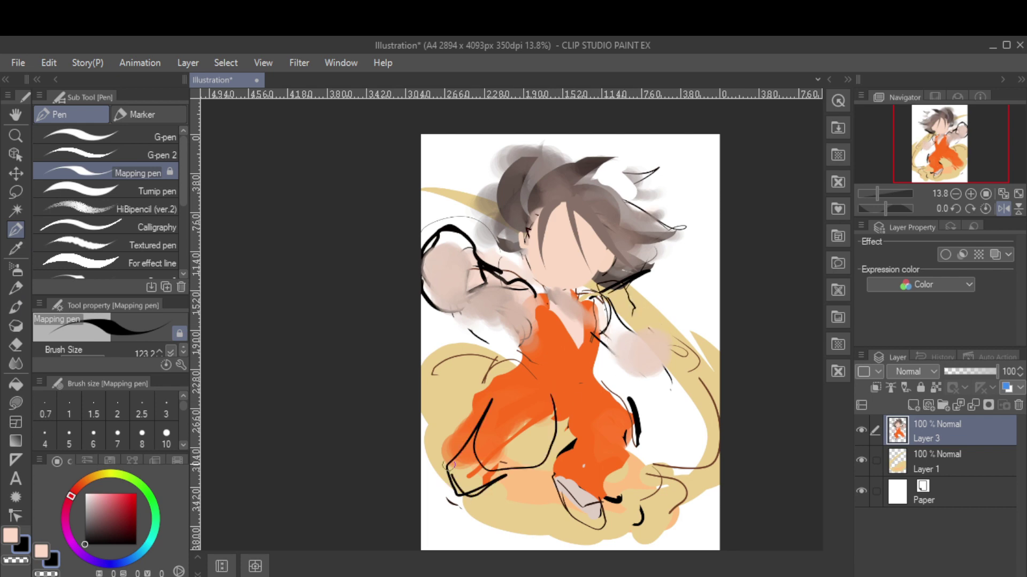
pyautogui.moveTo(543, 361); pyautogui.dragTo(428, 513)
pyautogui.hotkey('ctrl', 'z')
pyautogui.hotkey('ctrl', 'z')
pyautogui.moveTo(547, 399); pyautogui.dragTo(537, 468)
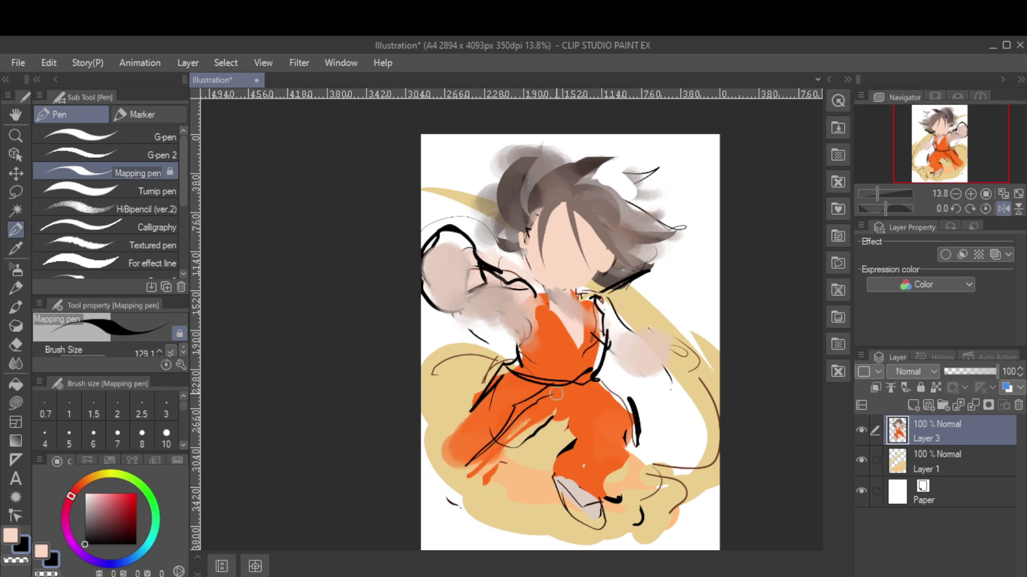
pyautogui.moveTo(465, 412); pyautogui.dragTo(687, 433)
pyautogui.moveTo(562, 411)
pyautogui.mouseDown()
pyautogui.moveTo(526, 396)
pyautogui.moveTo(441, 484)
pyautogui.mouseUp()
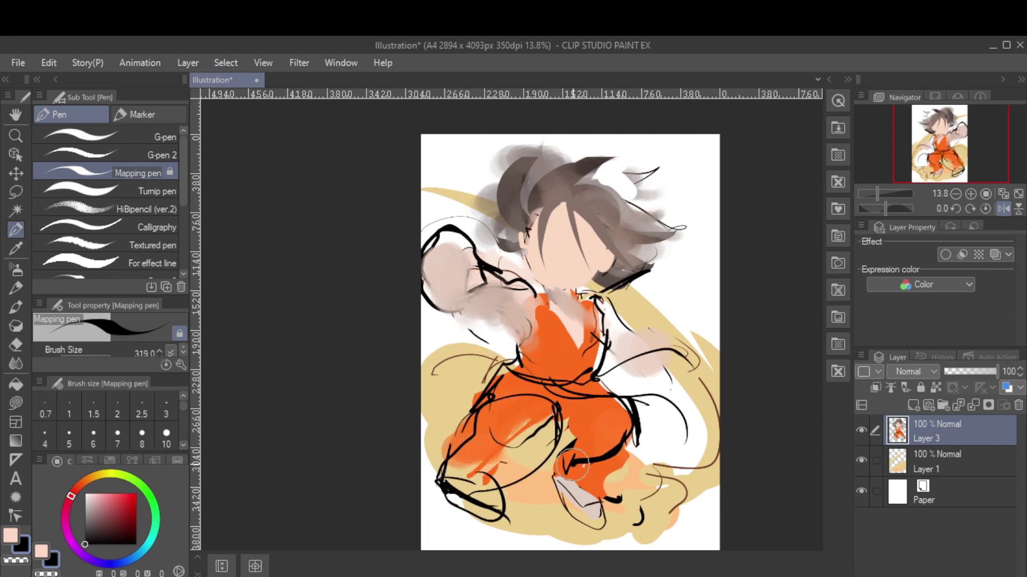
# Redraw the outstretched leg and its foot with heavier black outlines, undoing one stroke
pyautogui.press('h')
pyautogui.moveTo(470, 420); pyautogui.dragTo(563, 458)
pyautogui.hotkey('ctrl', 'z')
pyautogui.moveTo(516, 364); pyautogui.dragTo(580, 465)
# Paint both shoes blue and brush orange over the outstretched lower leg
pyautogui.click(117, 500)
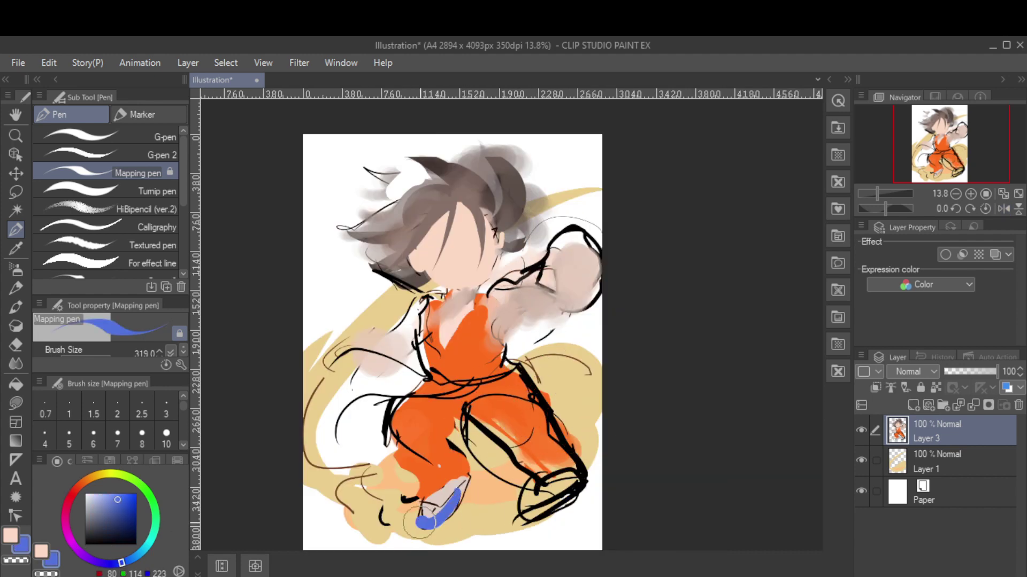
pyautogui.press('b')
pyautogui.moveTo(540, 500); pyautogui.dragTo(591, 471)
pyautogui.moveTo(422, 521); pyautogui.dragTo(460, 486)
pyautogui.keyDown('alt'); pyautogui.click(483, 486); pyautogui.keyUp('alt')
pyautogui.moveTo(513, 438); pyautogui.dragTo(567, 476)
# Add a new layer, paint pale tan under the outstretched foot, and repaint that leg in darker orange on Layer 3
pyautogui.hotkey('ctrl', 'shift', 'n')
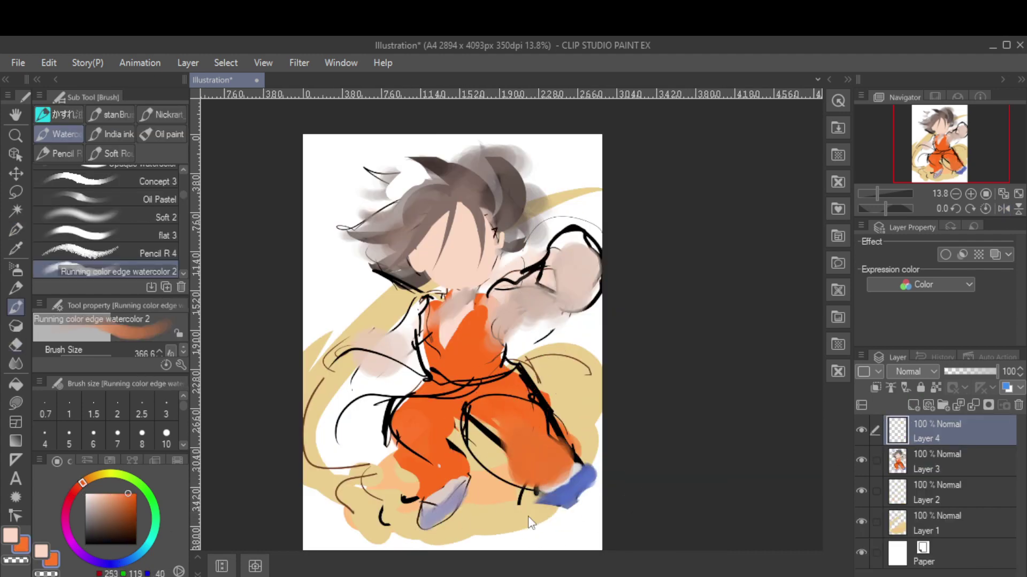
pyautogui.moveTo(528, 516); pyautogui.dragTo(577, 481)
pyautogui.moveTo(502, 406); pyautogui.dragTo(549, 442)
pyautogui.hotkey('alt', '[')
pyautogui.moveTo(566, 481); pyautogui.dragTo(514, 396)
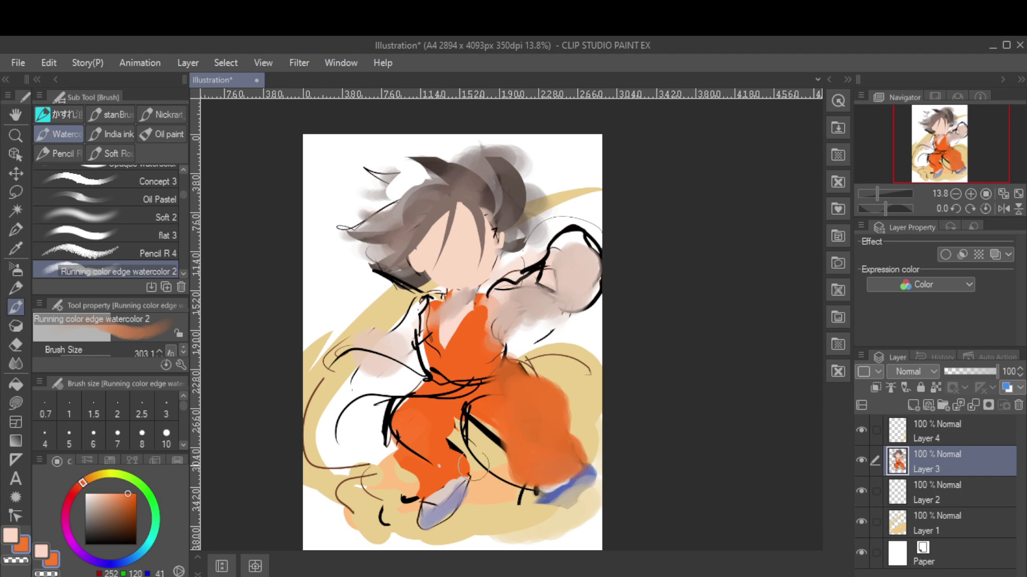
# Paint a dark belt around the waist, blend the orange top and dab two white eyes on the face
pyautogui.keyDown('alt'); pyautogui.click(465, 417); pyautogui.keyUp('alt')
pyautogui.moveTo(374, 385); pyautogui.dragTo(502, 377)
pyautogui.keyDown('alt'); pyautogui.click(481, 321); pyautogui.keyUp('alt')
pyautogui.press(']')
pyautogui.click(481, 246)
pyautogui.click(441, 250)
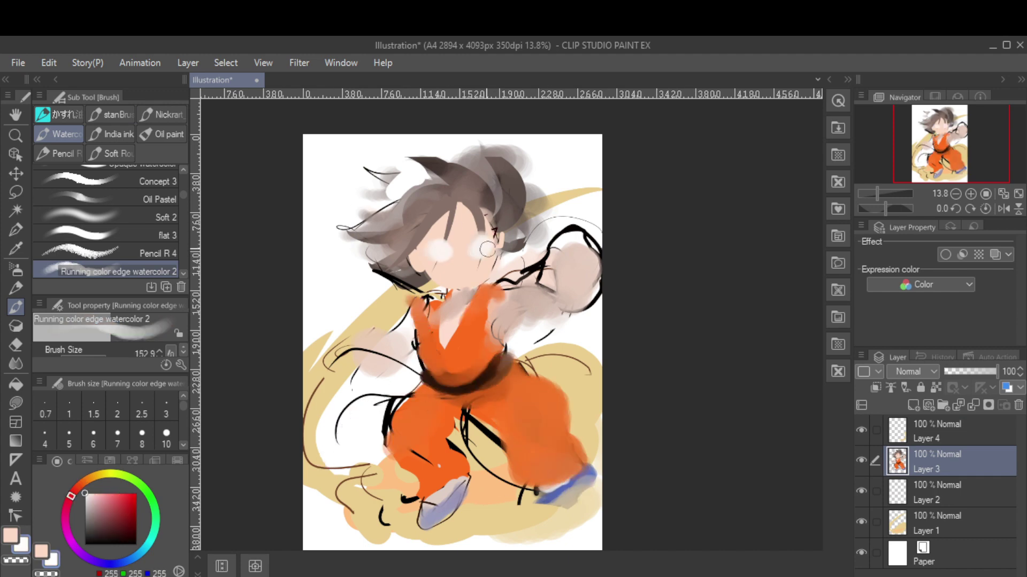
# Paint skin tones over both arms and erase the stray lines beside the waist
pyautogui.press('h')
pyautogui.keyDown('alt'); pyautogui.click(460, 321); pyautogui.keyUp('alt')
pyautogui.moveTo(444, 331)
pyautogui.mouseDown()
pyautogui.moveTo(620, 341)
pyautogui.moveTo(638, 327)
pyautogui.moveTo(637, 300)
pyautogui.moveTo(673, 333)
pyautogui.moveTo(676, 369)
pyautogui.mouseUp()
pyautogui.keyDown('alt'); pyautogui.click(602, 341); pyautogui.keyUp('alt')
pyautogui.press('[')
pyautogui.press('[')
pyautogui.press('[')
pyautogui.press('h')
pyautogui.press('e')
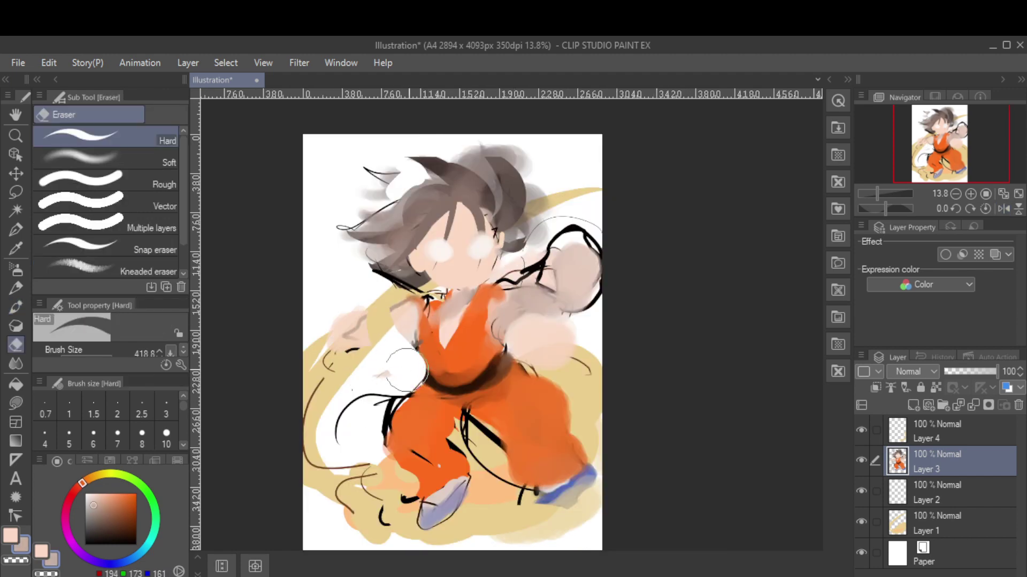
# Outline the outstretched leg, bent leg and arms in dark brown with the Mapping pen
pyautogui.press('p')
pyautogui.moveTo(502, 369); pyautogui.dragTo(594, 444)
pyautogui.moveTo(481, 409); pyautogui.dragTo(559, 495)
pyautogui.moveTo(379, 406); pyautogui.dragTo(419, 483)
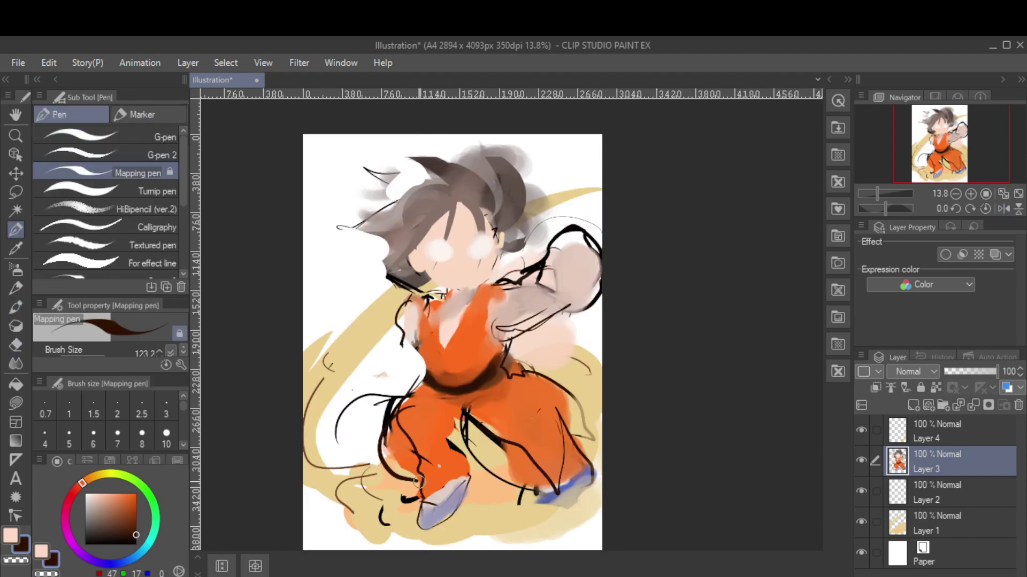
# Shade the eyes, muzzle area and both arms in soft grey and skin tones with the watercolor brush
pyautogui.press('b')
pyautogui.moveTo(470, 246); pyautogui.dragTo(471, 299)
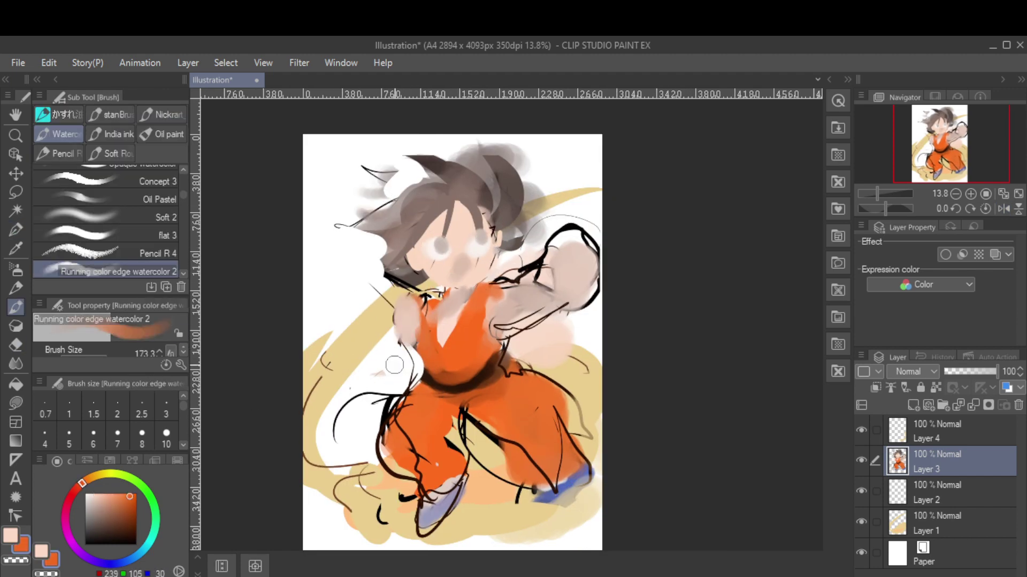
pyautogui.moveTo(406, 299); pyautogui.dragTo(396, 407)
pyautogui.moveTo(375, 321); pyautogui.dragTo(385, 412)
pyautogui.moveTo(500, 292); pyautogui.dragTo(567, 281)
# Reshape the outstretched leg in orange over its outlines and paint the lowered fist with darker skin-tone edges
pyautogui.moveTo(470, 407); pyautogui.dragTo(566, 491)
pyautogui.moveTo(540, 417); pyautogui.dragTo(593, 481)
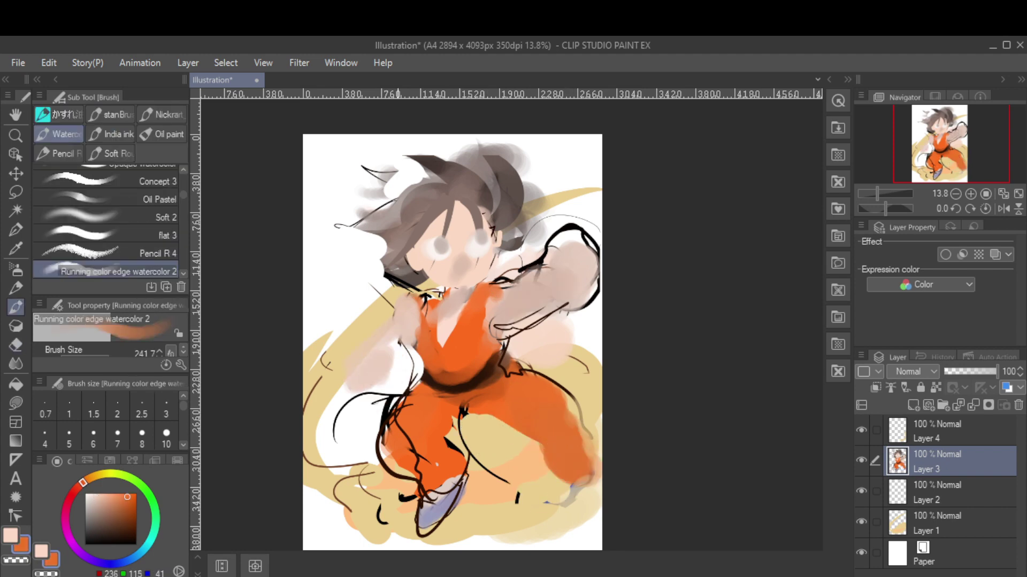
pyautogui.moveTo(375, 343); pyautogui.dragTo(399, 353)
pyautogui.moveTo(348, 374); pyautogui.dragTo(379, 338)
pyautogui.keyDown('alt'); pyautogui.click(411, 326); pyautogui.keyUp('alt')
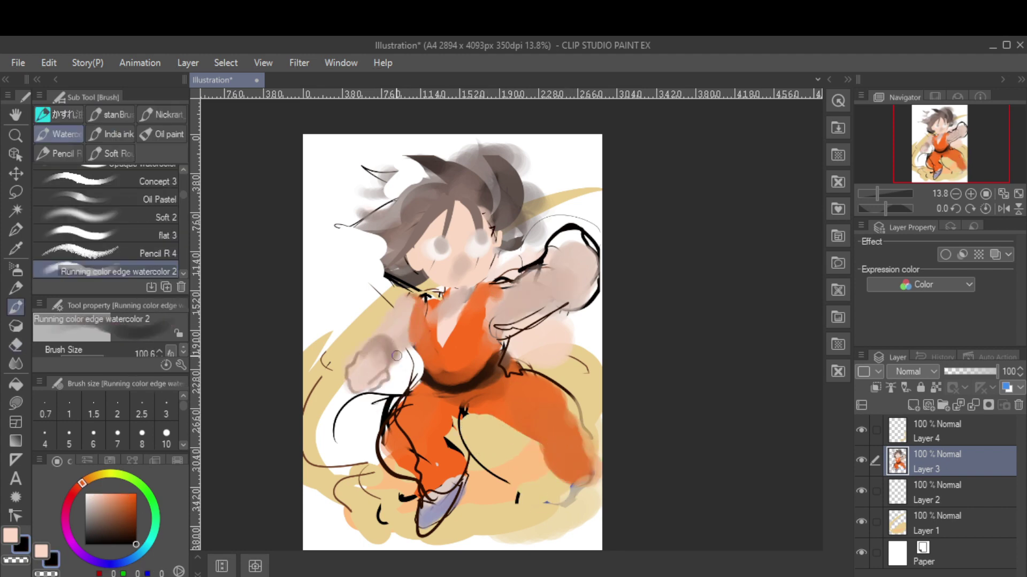
# Shade the raised fist and forearm with the watercolor brush and repaint the outstretched foot in blue-grey
pyautogui.keyDown('ctrl'); pyautogui.keyDown('alt'); pyautogui.moveTo(481, 310); pyautogui.dragTo(513, 310); pyautogui.keyUp('alt'); pyautogui.keyUp('ctrl')
pyautogui.press('h')
pyautogui.moveTo(492, 267); pyautogui.dragTo(466, 315)
pyautogui.moveTo(535, 321)
pyautogui.mouseDown()
pyautogui.moveTo(457, 488)
pyautogui.moveTo(481, 530)
pyautogui.mouseUp()
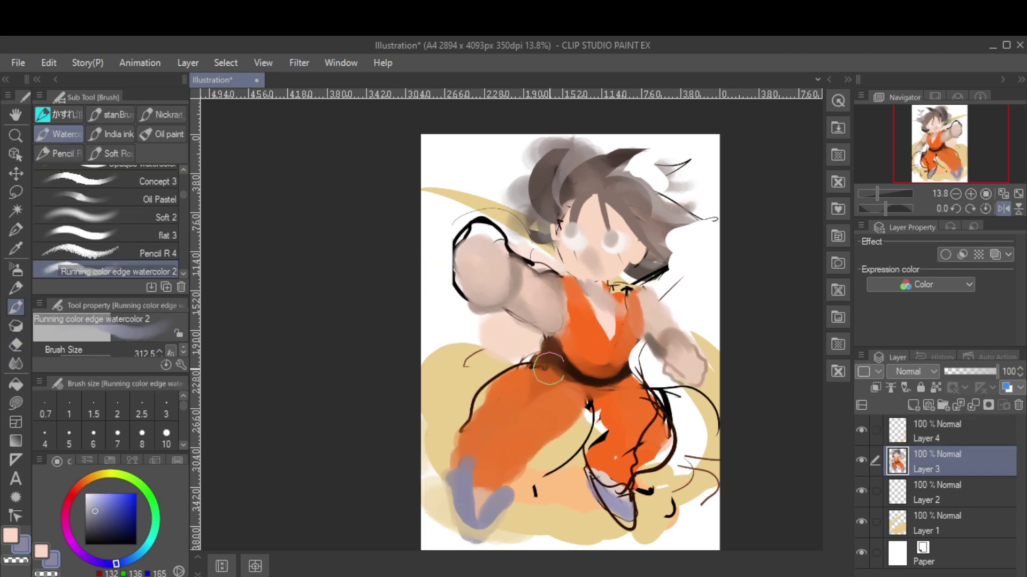
# Shade both trouser legs with dark brown sampled from the belt area
pyautogui.keyDown('alt'); pyautogui.click(513, 375); pyautogui.keyUp('alt')
pyautogui.moveTo(471, 406); pyautogui.dragTo(528, 419)
pyautogui.moveTo(615, 417); pyautogui.dragTo(663, 471)
# Repaint the hair as solid grey-brown spikes with a large Mapping pen
pyautogui.press('h')
pyautogui.keyDown('alt'); pyautogui.click(473, 365); pyautogui.keyUp('alt')
pyautogui.press('p')
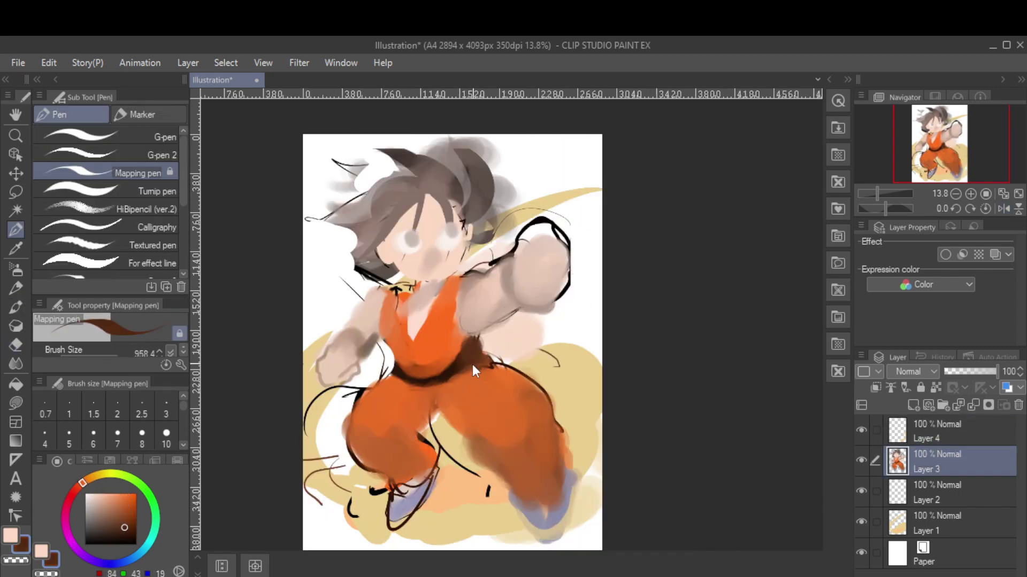
pyautogui.moveTo(338, 238); pyautogui.dragTo(406, 160)
# Draw the eyes, eyebrows and mouth in black with the Mapping pen
pyautogui.press('b')
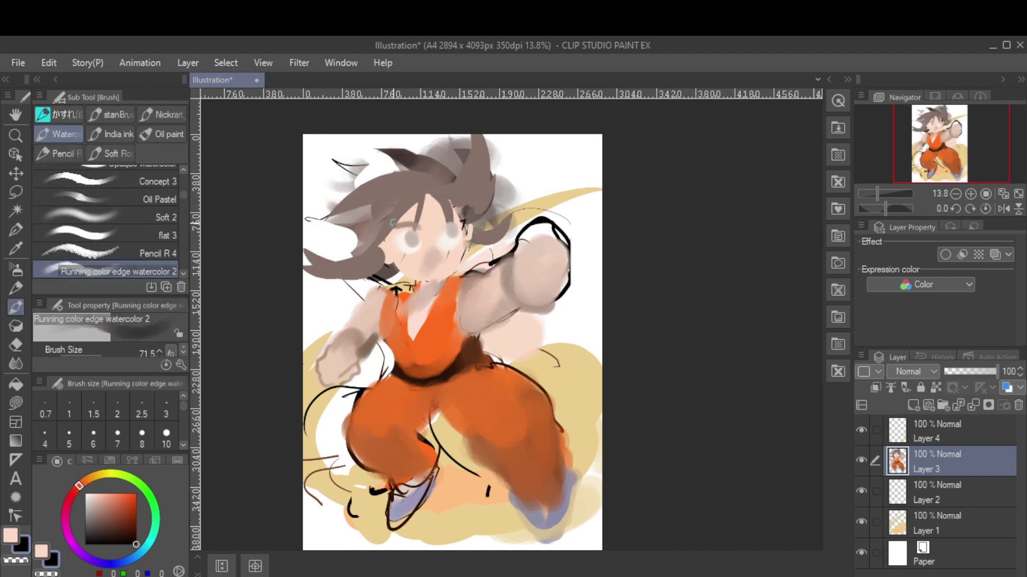
pyautogui.press('p')
pyautogui.moveTo(440, 240); pyautogui.dragTo(459, 225)
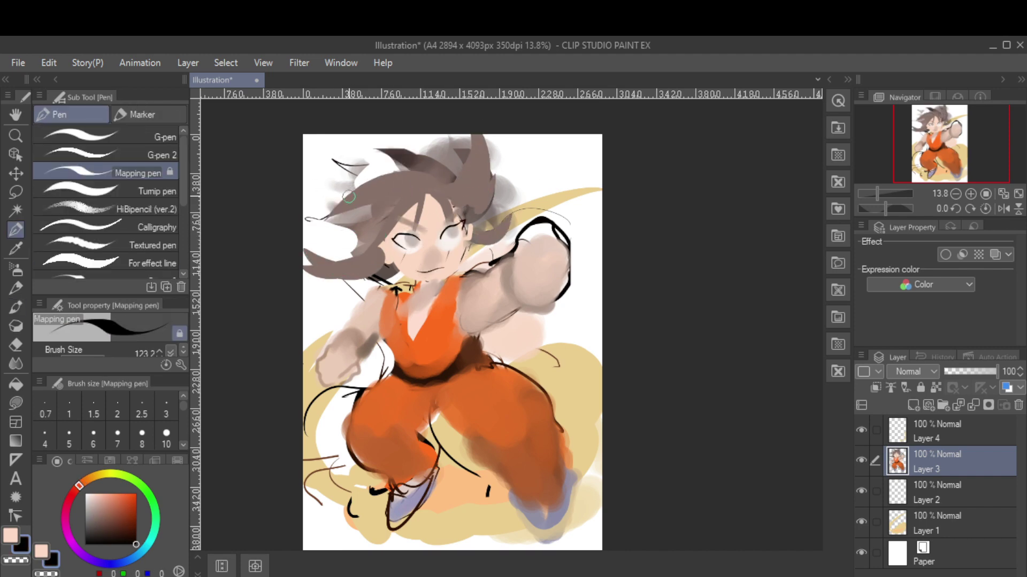
# Sharpen the hair spikes, clean up the stray lines around them and sample the raised fist's skin colour
pyautogui.press('b')
pyautogui.press('e')
pyautogui.press('h')
pyautogui.press('b')
pyautogui.keyDown('alt'); pyautogui.click(495, 242); pyautogui.keyUp('alt')
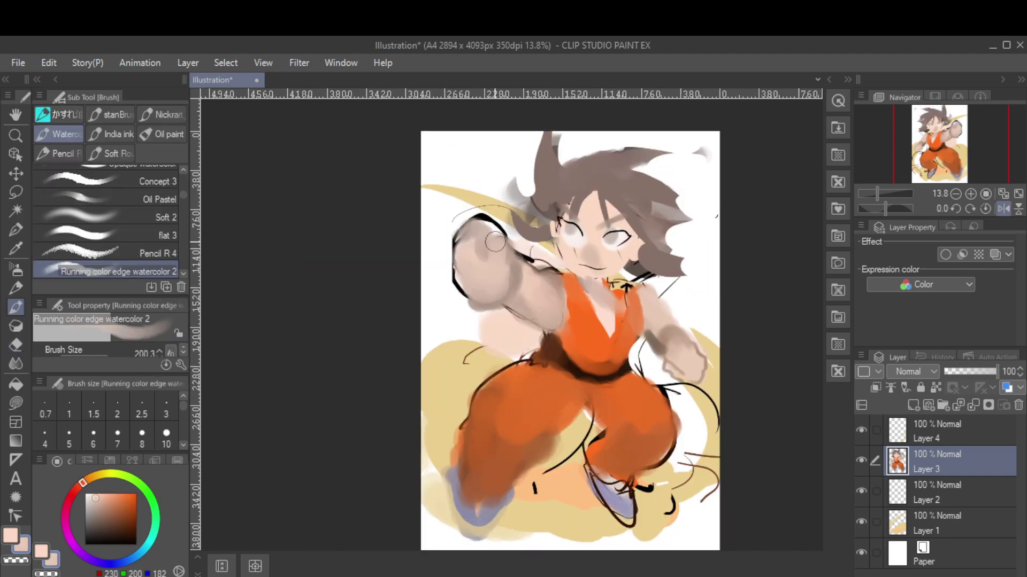
# Try to outline the front trouser leg and shoe with black Mapping pen strokes
pyautogui.press('p')
pyautogui.moveTo(500, 234); pyautogui.dragTo(468, 234)
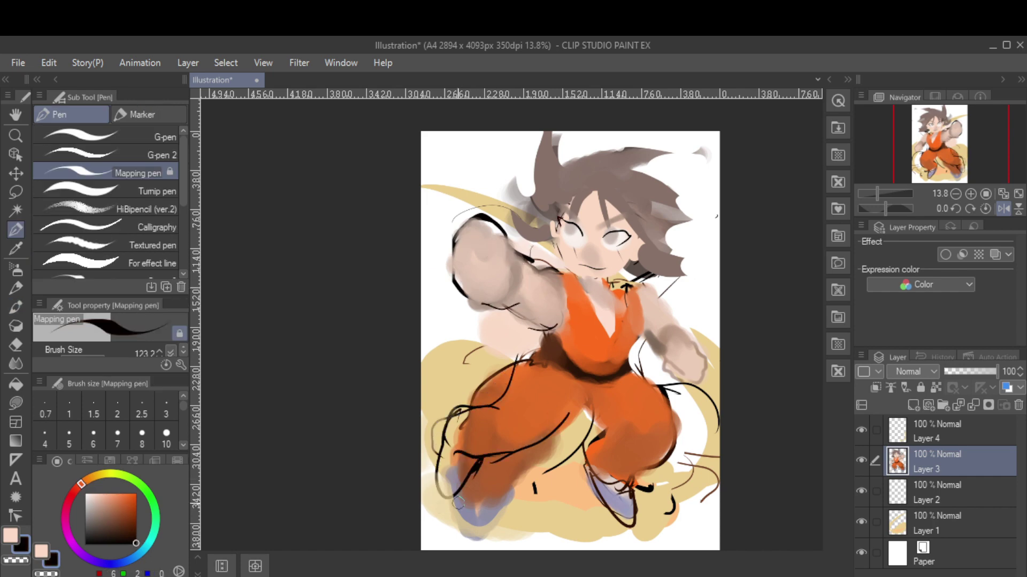
pyautogui.press('b')
pyautogui.keyDown('alt'); pyautogui.click(519, 449); pyautogui.keyUp('alt')
pyautogui.press('h')
pyautogui.press('e')
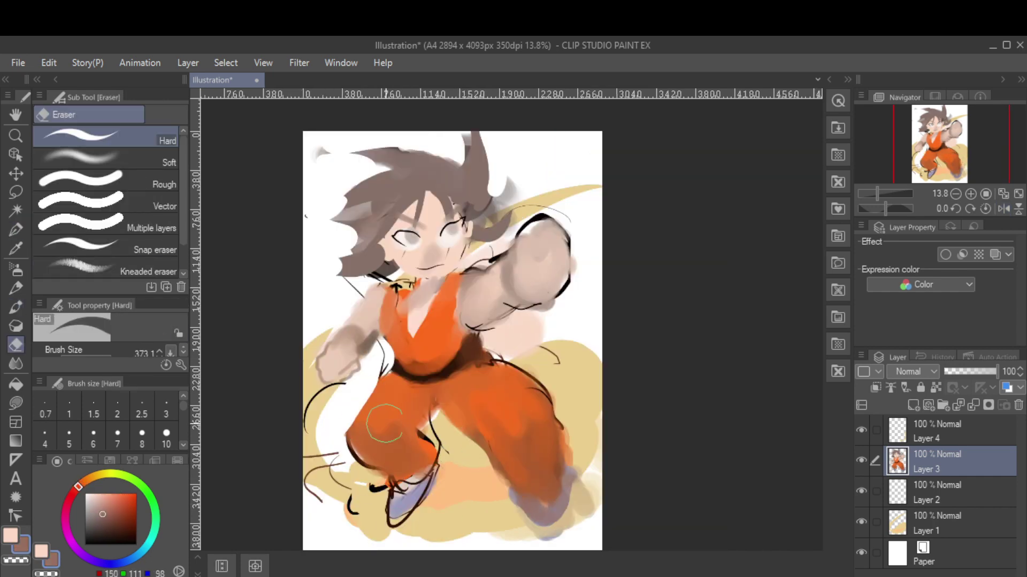
# Sketch the punching fist's knuckles and forearm contours in dark brown with the Mapping pen, erasing the old black lines around them
pyautogui.press('b')
pyautogui.keyDown('alt'); pyautogui.click(439, 195); pyautogui.keyUp('alt')
pyautogui.press('h')
pyautogui.press('p')
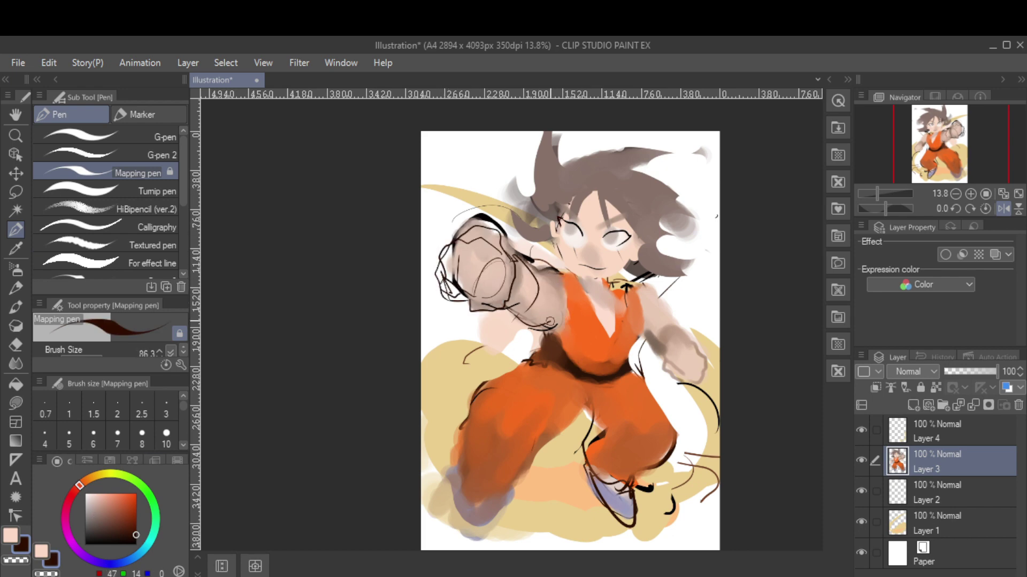
pyautogui.moveTo(550, 322); pyautogui.dragTo(564, 270)
pyautogui.press('e')
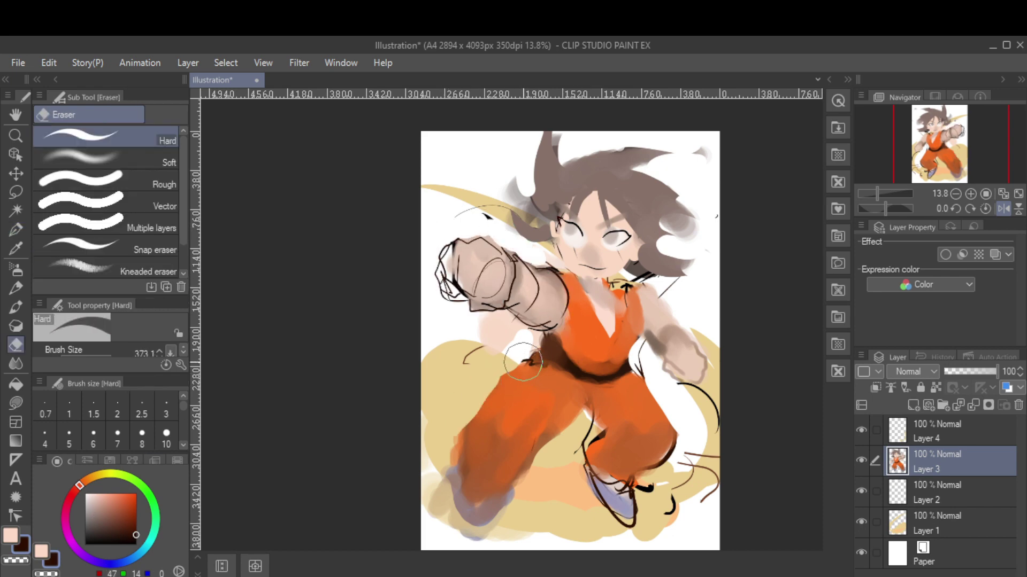
# Repaint both trouser legs and the tunic's side with broad sampled orange using the Running color edge watercolor 2 brush
pyautogui.press('b')
pyautogui.moveTo(523, 362)
pyautogui.mouseDown()
pyautogui.moveTo(534, 429)
pyautogui.moveTo(598, 455)
pyautogui.mouseUp()
pyautogui.keyDown('alt'); pyautogui.click(550, 406); pyautogui.keyUp('alt')
pyautogui.moveTo(482, 428); pyautogui.dragTo(534, 492)
pyautogui.moveTo(455, 407); pyautogui.dragTo(557, 299)
pyautogui.keyDown('alt'); pyautogui.click(580, 333); pyautogui.keyUp('alt')
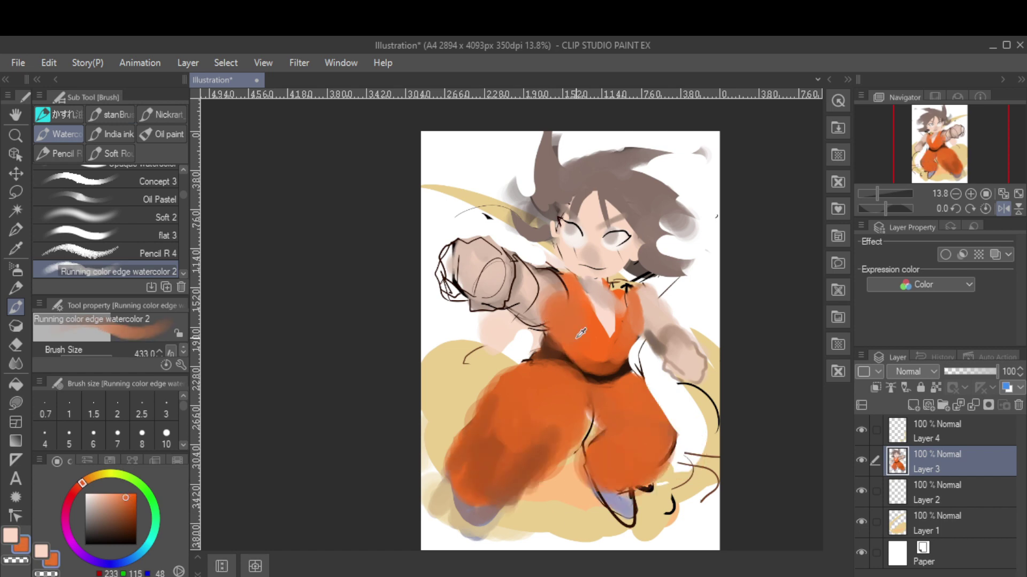
# Scale the whole figure on Layer 3 down slightly with a free transform and check it in a mirrored view
pyautogui.hotkey('ctrl', 't')
pyautogui.press('Escape')
pyautogui.press('h')
pyautogui.press('e')
# Paint the lower trouser legs in sampled brown-orange and rough in both feet in greyish purple
pyautogui.press('b')
pyautogui.keyDown('alt'); pyautogui.click(432, 463); pyautogui.keyUp('alt')
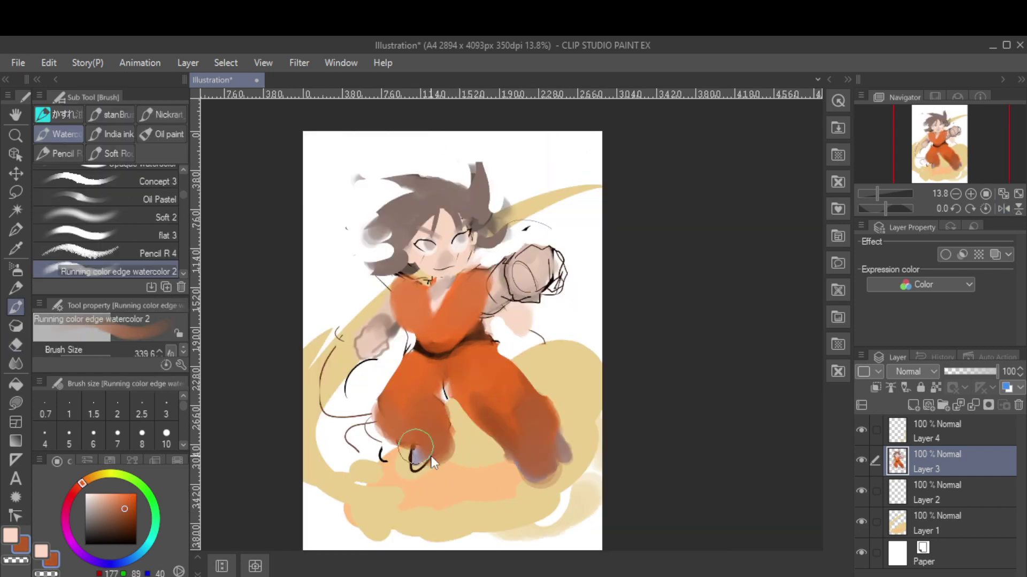
pyautogui.moveTo(432, 462); pyautogui.dragTo(422, 484)
pyautogui.moveTo(551, 460); pyautogui.dragTo(572, 490)
pyautogui.press('h')
# Enlarge the figure on Layer 3 with a free transform and trim the edges of the trouser legs
pyautogui.hotkey('ctrl', 't')
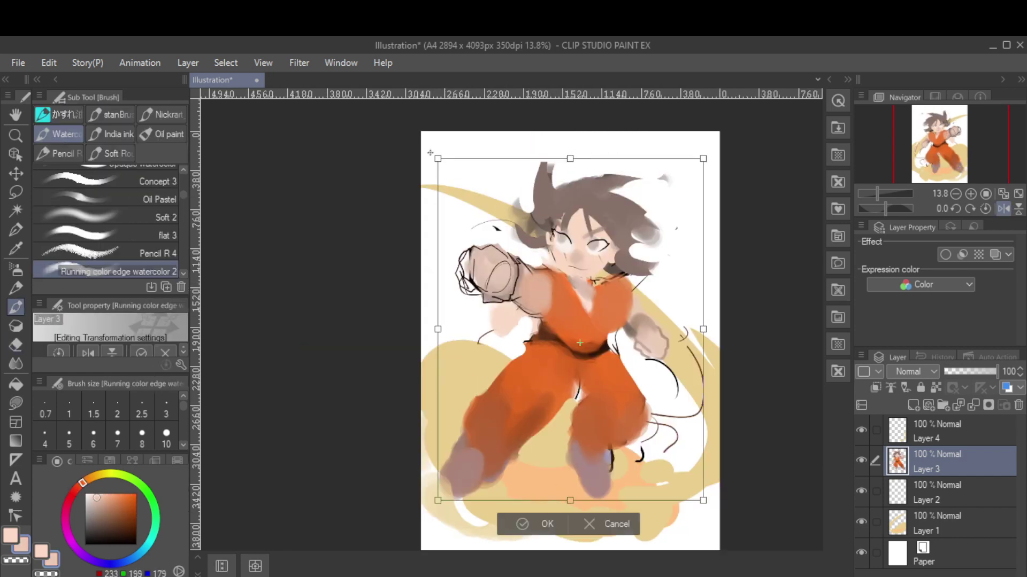
pyautogui.press('Escape')
pyautogui.press('e')
# Paint sampled skin tone over the punching fist's outer sketch lines and shade the forearm brown
pyautogui.press('b')
pyautogui.keyDown('alt'); pyautogui.click(602, 445); pyautogui.keyUp('alt')
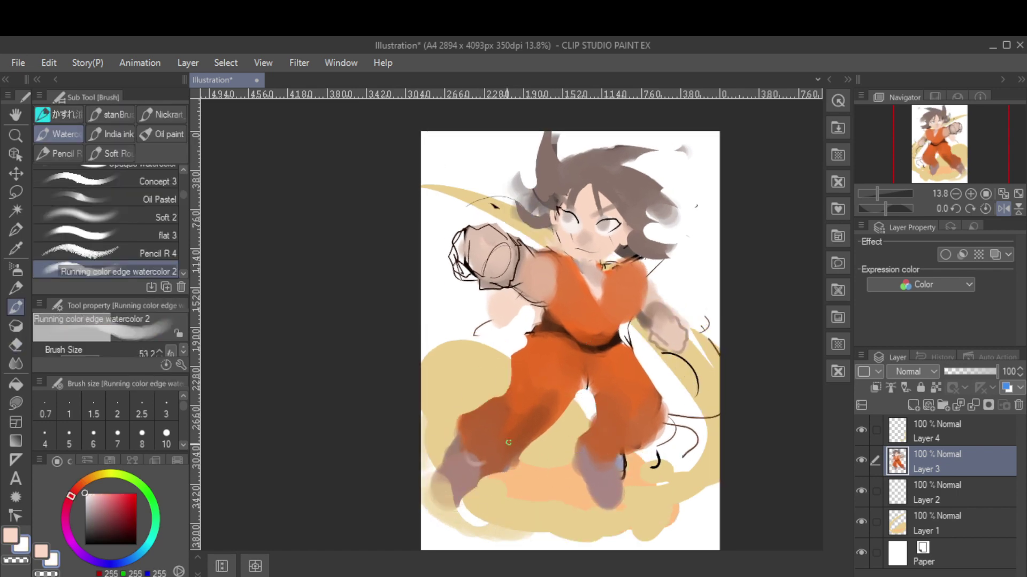
pyautogui.keyDown('alt'); pyautogui.click(487, 269); pyautogui.keyUp('alt')
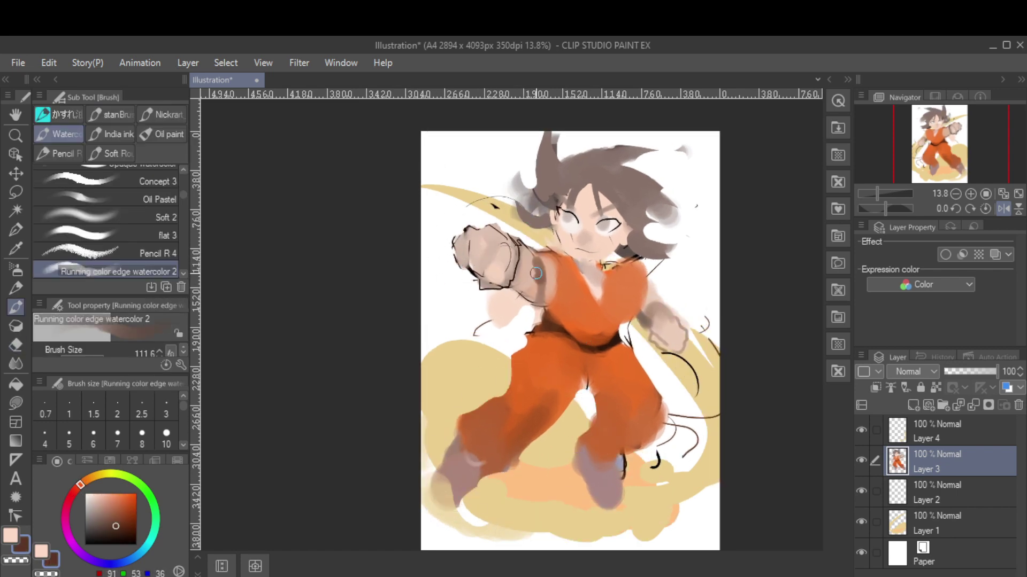
# Paint over the black eye outlines and mouth with soft off-white and skin tones in the mirrored view
pyautogui.press('h')
pyautogui.click(134, 529)
pyautogui.keyDown('alt'); pyautogui.click(453, 214); pyautogui.keyUp('alt')
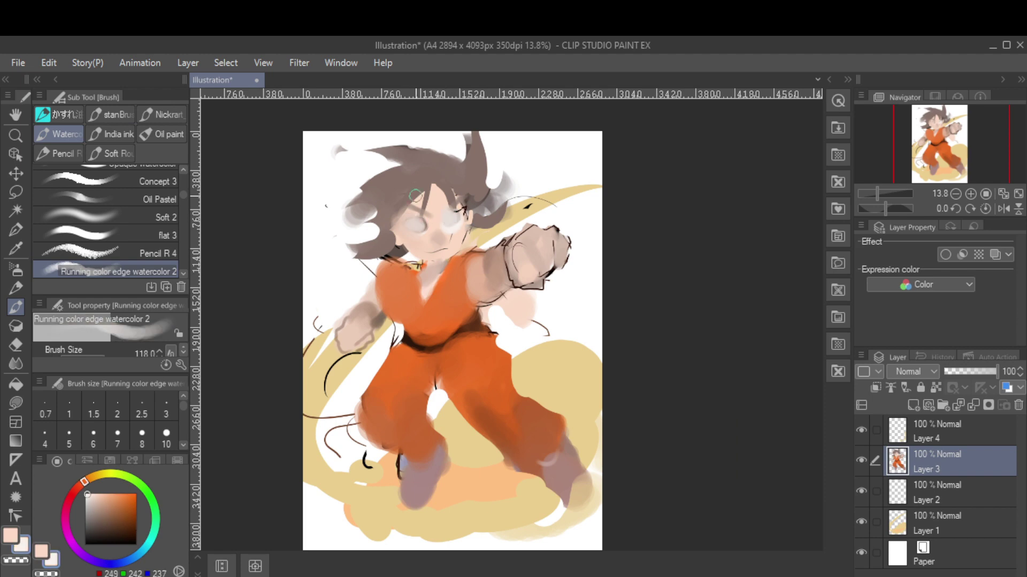
pyautogui.moveTo(453, 216); pyautogui.dragTo(417, 224)
pyautogui.press(']')
pyautogui.press(']')
# Cover the old belt with sampled orange and redraw it as a thinner dark brown band
pyautogui.keyDown('alt'); pyautogui.click(420, 321); pyautogui.keyUp('alt')
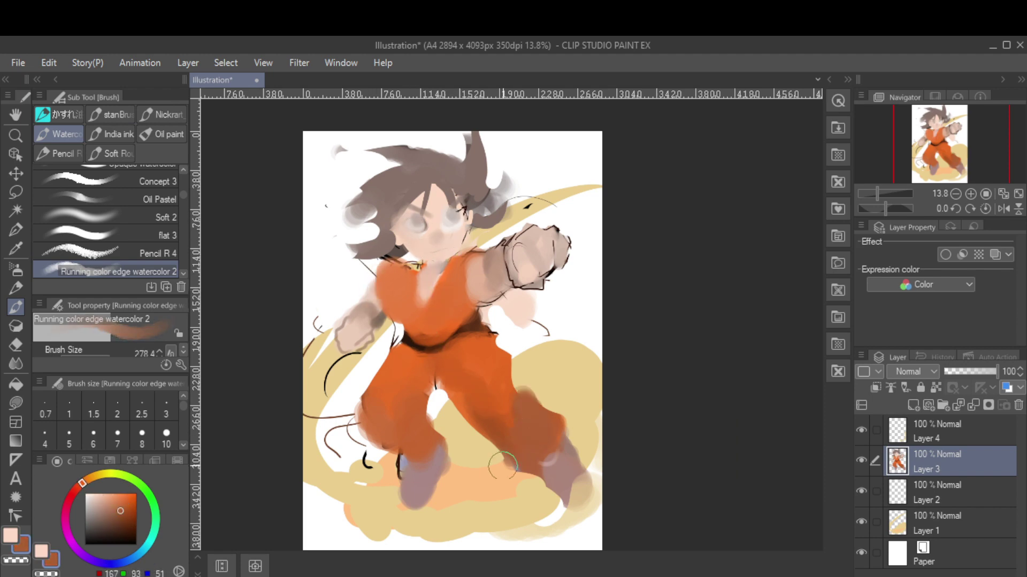
pyautogui.press(']')
pyautogui.moveTo(407, 342)
pyautogui.mouseDown()
pyautogui.moveTo(425, 330)
pyautogui.moveTo(413, 345)
pyautogui.mouseUp()
pyautogui.keyDown('alt'); pyautogui.click(425, 330); pyautogui.keyUp('alt')
pyautogui.press('[')
pyautogui.press('[')
pyautogui.press('[')
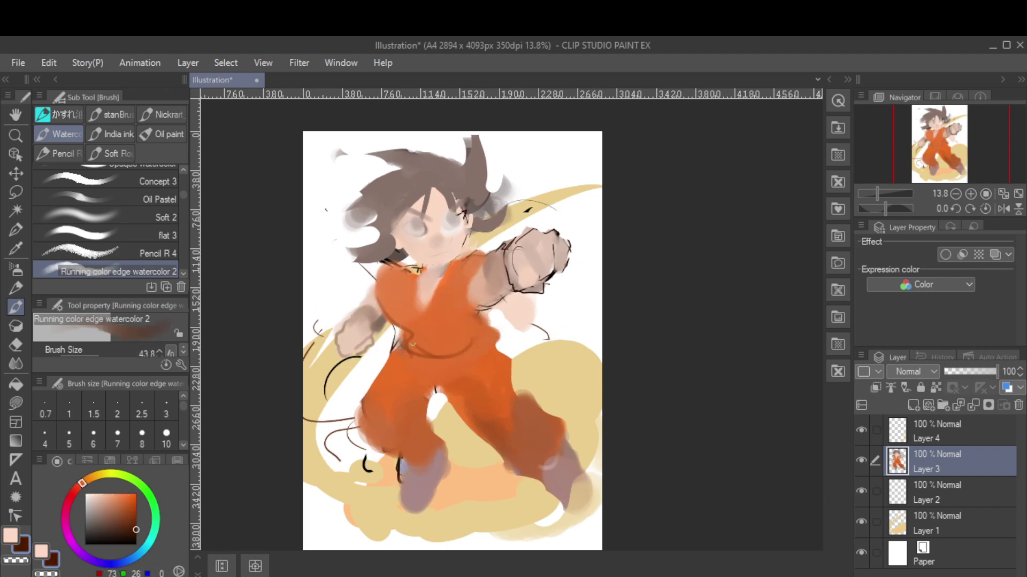
# Model the punching fist's fingers with sampled light skin and grey-brown shadow tones, covering the sketched knuckle lines
pyautogui.keyDown('alt'); pyautogui.click(477, 262); pyautogui.keyUp('alt')
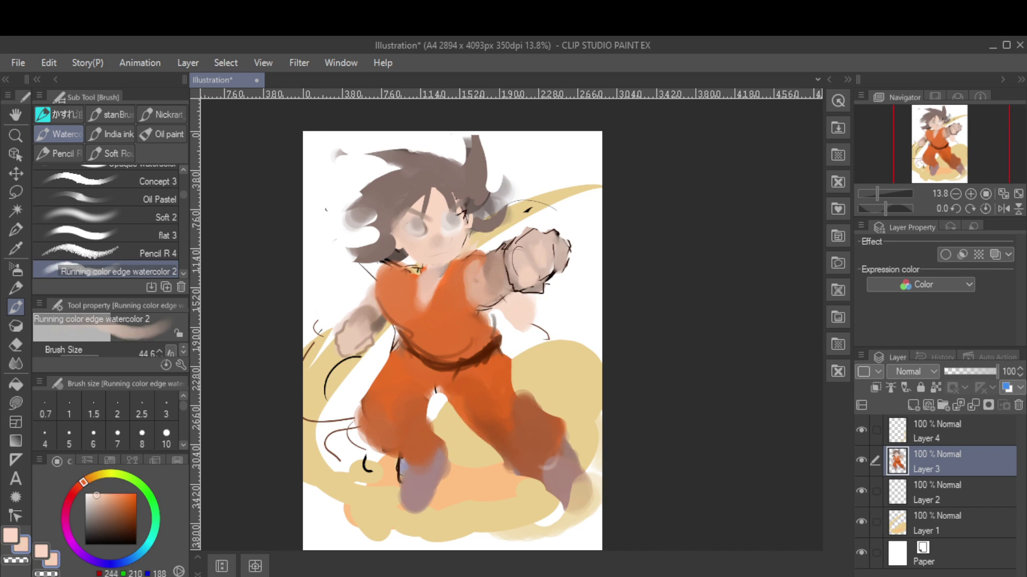
pyautogui.keyDown('alt'); pyautogui.click(561, 260); pyautogui.keyUp('alt')
pyautogui.press('[')
pyautogui.keyDown('alt'); pyautogui.click(517, 287); pyautogui.keyUp('alt')
pyautogui.press('[')
pyautogui.press('[')
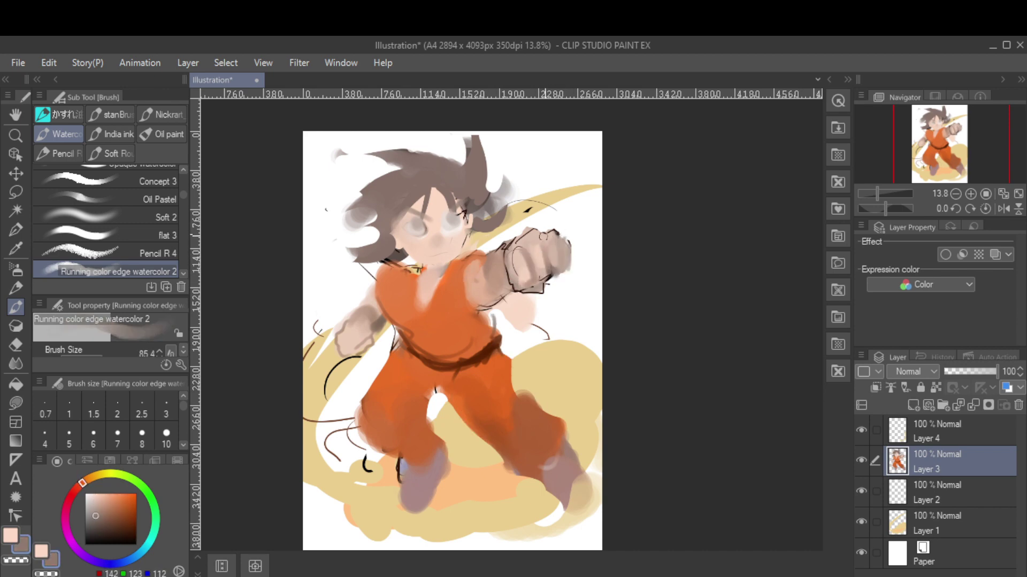
pyautogui.keyDown('alt'); pyautogui.click(510, 236); pyautogui.keyUp('alt')
pyautogui.press('[')
pyautogui.press('[')
pyautogui.press('h')
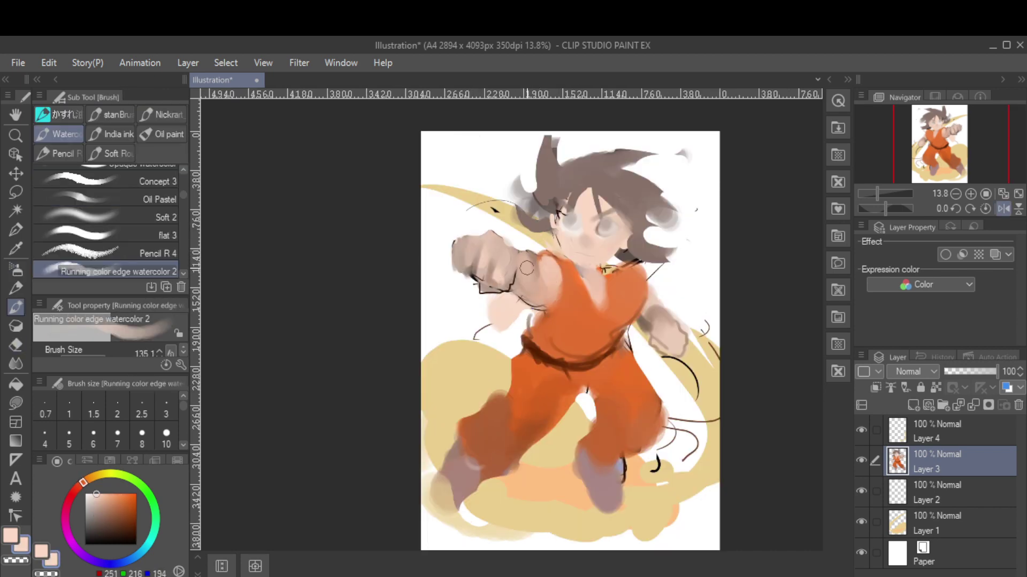
# Shade the tunic beneath the chest and punching arm with sampled dark brown
pyautogui.keyDown('alt'); pyautogui.click(553, 299); pyautogui.keyUp('alt')
pyautogui.moveTo(540, 305)
pyautogui.mouseDown()
pyautogui.moveTo(578, 343)
pyautogui.moveTo(551, 311)
pyautogui.mouseUp()
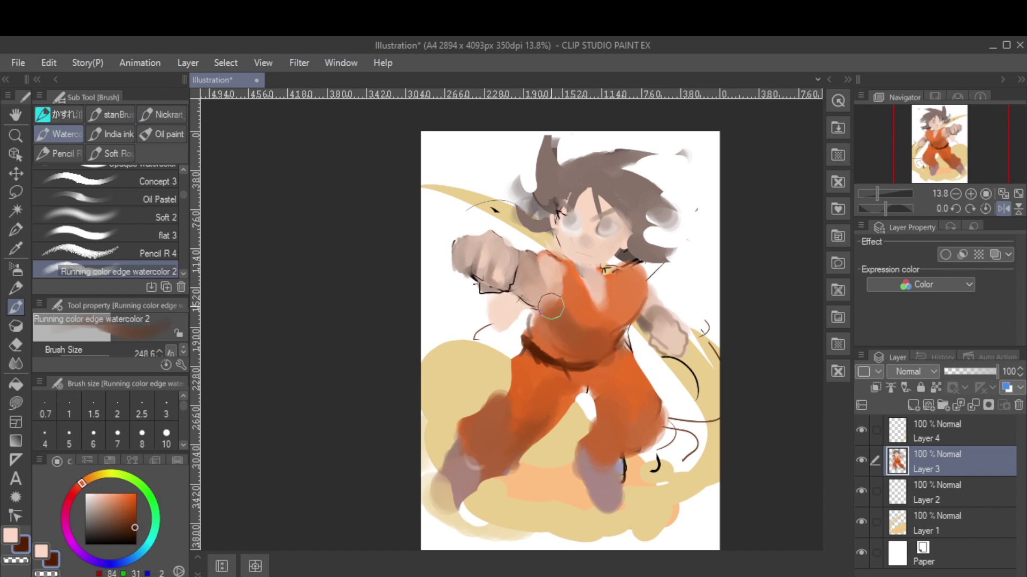
pyautogui.press(']')
pyautogui.press(']')
# Widen the front trouser leg at hip and knee, and brighten both thighs with saturated orange
pyautogui.keyDown('alt'); pyautogui.click(487, 455); pyautogui.keyUp('alt')
pyautogui.press('h')
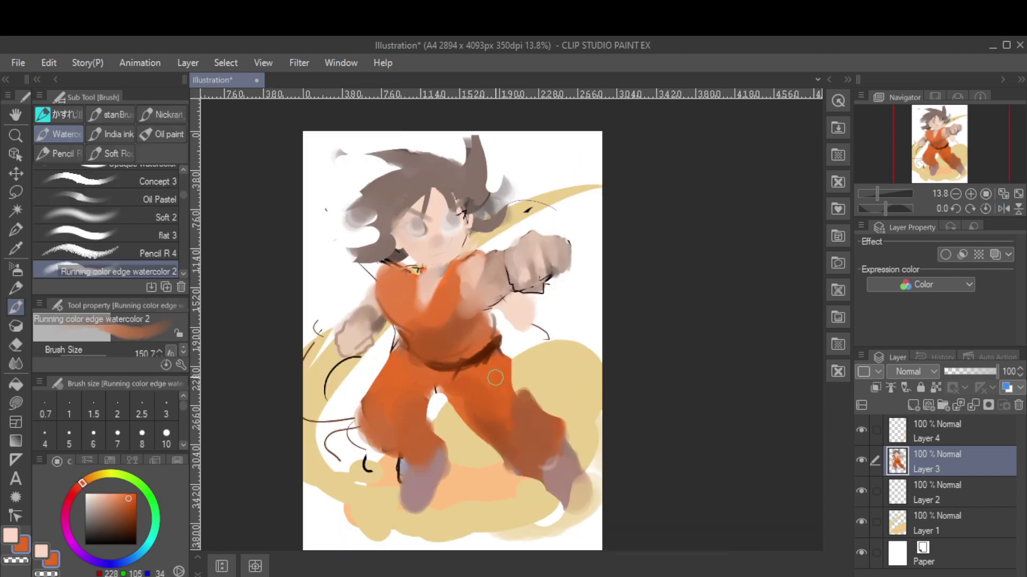
pyautogui.press('e')
pyautogui.hotkey('ctrl', 'z')
pyautogui.press('b')
pyautogui.keyDown('alt'); pyautogui.click(527, 374); pyautogui.keyUp('alt')
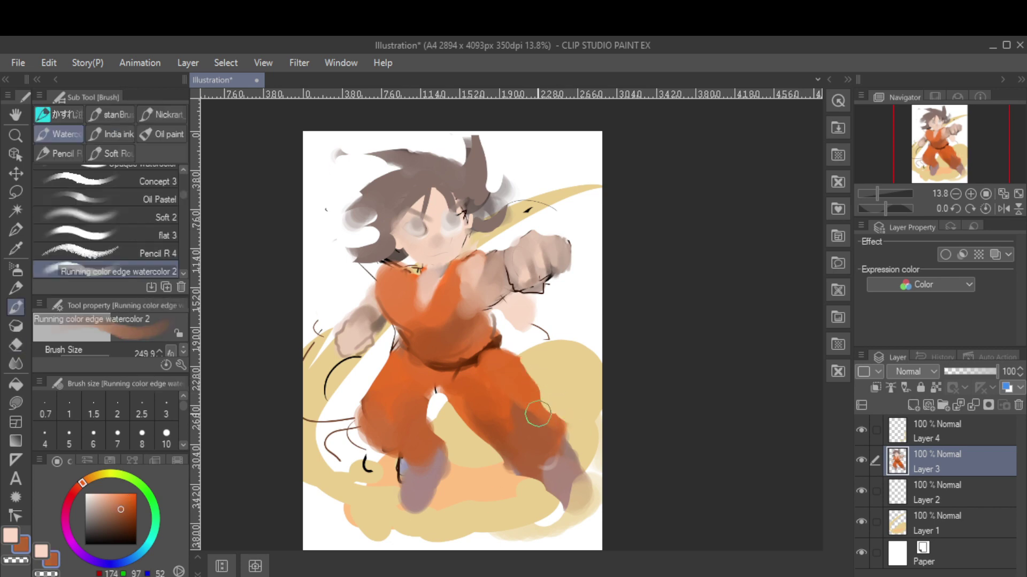
pyautogui.press('b')
pyautogui.moveTo(532, 401); pyautogui.dragTo(553, 417)
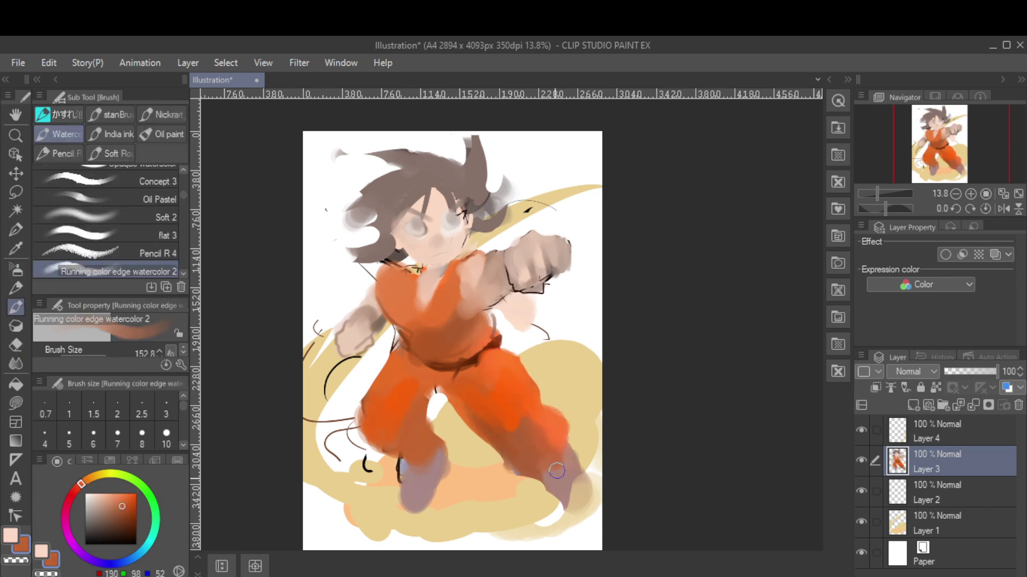
# Reshape both shoes in blue and round out the rear trouser leg's lower end with sampled brown-orange
pyautogui.press('e')
pyautogui.moveTo(540, 460)
pyautogui.mouseDown()
pyautogui.moveTo(572, 486)
pyautogui.moveTo(564, 494)
pyautogui.mouseUp()
pyautogui.press('b')
pyautogui.keyDown('alt'); pyautogui.click(541, 480); pyautogui.keyUp('alt')
pyautogui.press('b')
pyautogui.press('b')
pyautogui.hotkey('ctrl', 'z')
pyautogui.keyDown('alt'); pyautogui.click(414, 444); pyautogui.keyUp('alt')
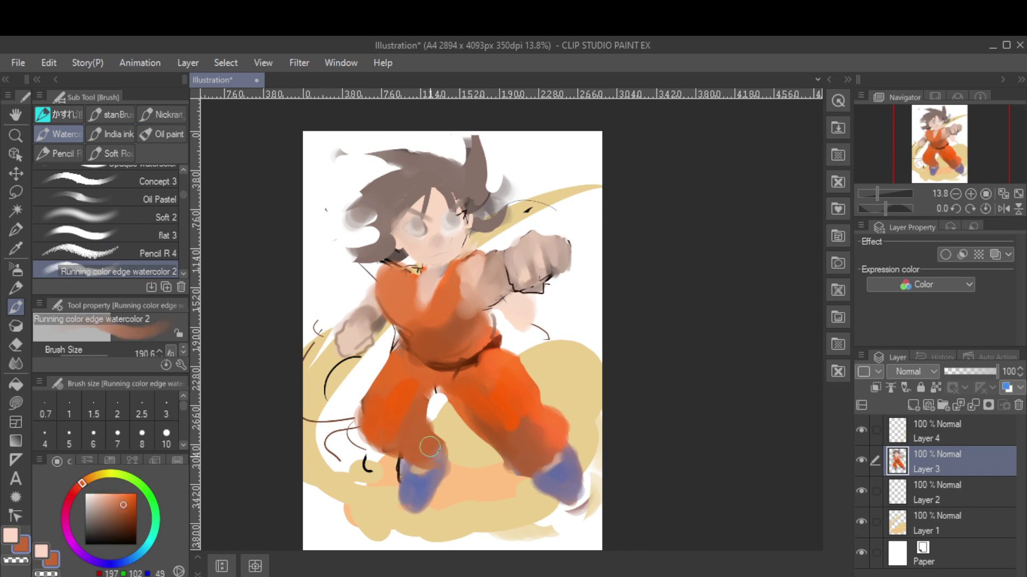
pyautogui.moveTo(433, 444); pyautogui.dragTo(391, 463)
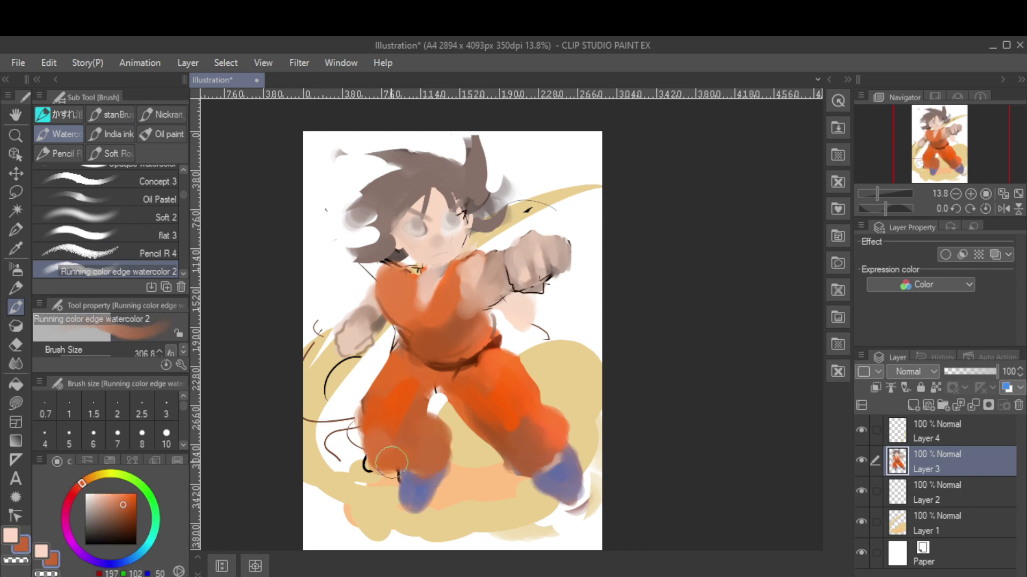
# Shade the cloud on Layer 1 with large brown and tan watercolor strokes behind and below the legs
pyautogui.keyDown('ctrl'); pyautogui.keyDown('shift'); pyautogui.click(431, 505); pyautogui.keyUp('shift'); pyautogui.keyUp('ctrl')
pyautogui.keyDown('alt'); pyautogui.click(438, 500); pyautogui.keyUp('alt')
pyautogui.moveTo(481, 427)
pyautogui.mouseDown()
pyautogui.moveTo(578, 470)
pyautogui.moveTo(406, 529)
pyautogui.mouseUp()
pyautogui.moveTo(589, 348); pyautogui.dragTo(505, 521)
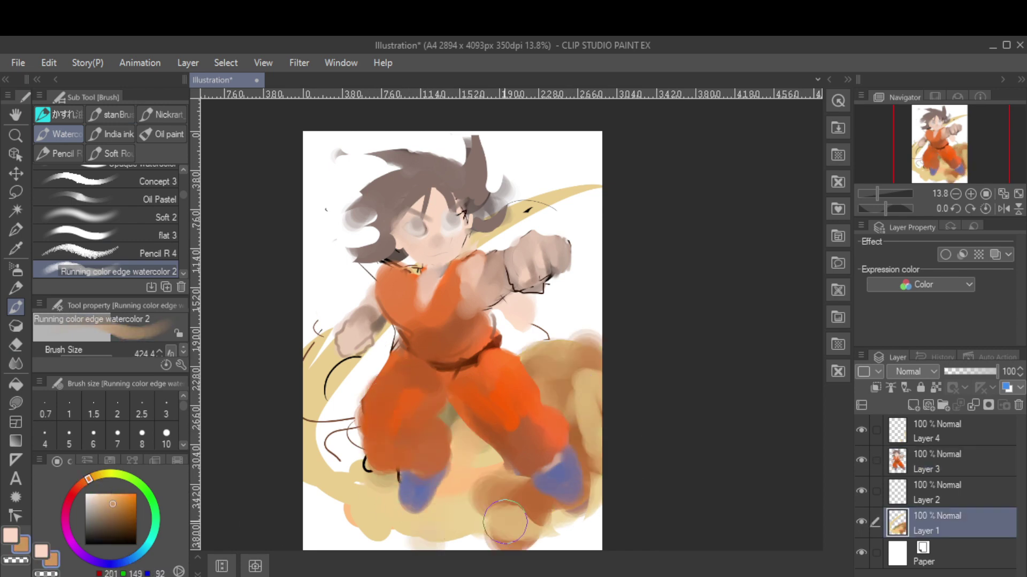
# Add a new layer beneath the cloud layer, fill it with sky blue and brush in pale white clouds
pyautogui.press('h')
pyautogui.hotkey('ctrl', 'shift', 'n')
pyautogui.hotkey('alt', 'BackSpace')
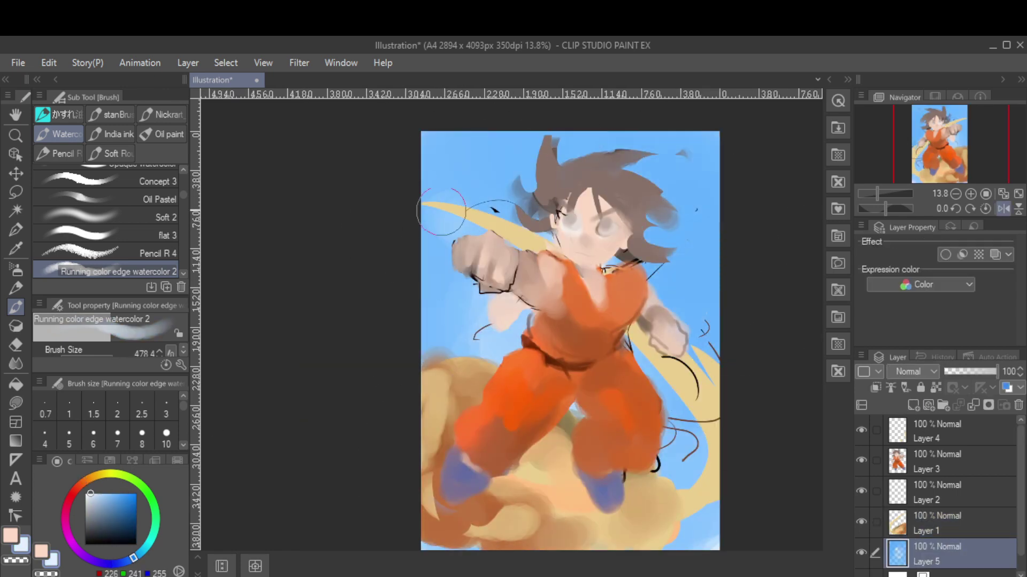
# Paint the face on Layer 3 with brown irises, dark pupils, pinkish lower lids and a soft brown mouth
pyautogui.keyDown('ctrl'); pyautogui.keyDown('shift'); pyautogui.click(578, 219); pyautogui.keyUp('shift'); pyautogui.keyUp('ctrl')
pyautogui.keyDown('alt'); pyautogui.click(579, 216); pyautogui.keyUp('alt')
pyautogui.scroll(3, 578, 216)
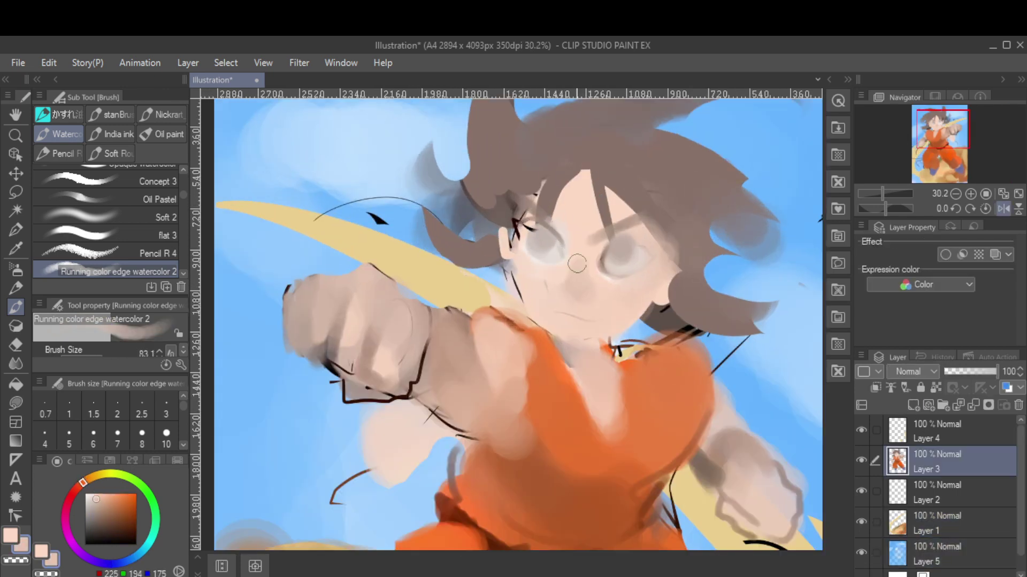
pyautogui.press('[')
pyautogui.keyDown('alt'); pyautogui.click(521, 224); pyautogui.keyUp('alt')
pyautogui.moveTo(540, 240); pyautogui.dragTo(540, 233)
pyautogui.press('[')
pyautogui.keyDown('alt'); pyautogui.click(604, 270); pyautogui.keyUp('alt')
pyautogui.moveTo(545, 307)
pyautogui.mouseDown()
pyautogui.moveTo(608, 303)
pyautogui.moveTo(640, 275)
pyautogui.moveTo(610, 278)
pyautogui.mouseUp()
pyautogui.press(']')
pyautogui.keyDown('alt'); pyautogui.click(615, 289); pyautogui.keyUp('alt')
# Paint brown strands into the fringe and shape the hair spikes beside the face with sampled hair colours
pyautogui.keyDown('alt'); pyautogui.click(536, 156); pyautogui.keyUp('alt')
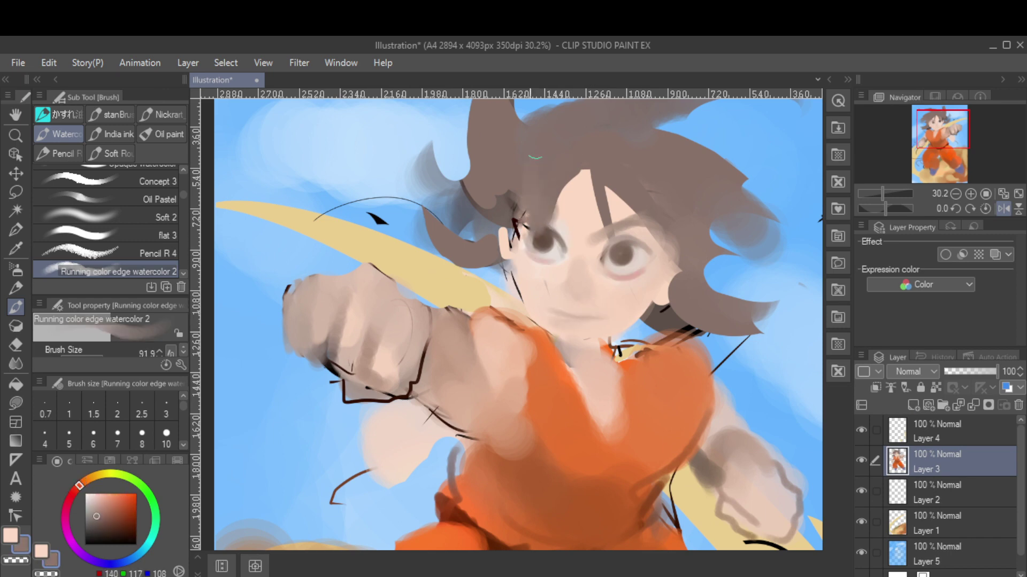
pyautogui.press('[')
pyautogui.keyDown('alt'); pyautogui.click(535, 156); pyautogui.keyUp('alt')
pyautogui.moveTo(521, 138); pyautogui.dragTo(527, 224)
pyautogui.moveTo(583, 134); pyautogui.dragTo(620, 230)
pyautogui.moveTo(615, 155)
pyautogui.mouseDown()
pyautogui.moveTo(633, 243)
pyautogui.moveTo(690, 268)
pyautogui.moveTo(666, 301)
pyautogui.mouseUp()
pyautogui.scroll(-3, 623, 244)
pyautogui.keyDown('alt'); pyautogui.click(642, 267); pyautogui.keyUp('alt')
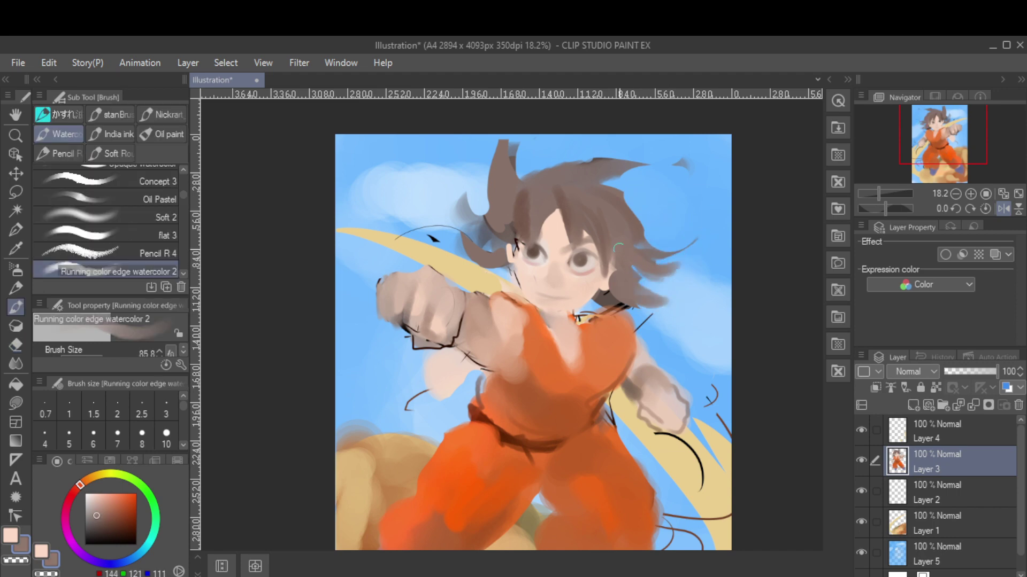
# Sharpen the hair's top and side spikes by alternating sampled brown strokes with the Hard eraser
pyautogui.press('e')
pyautogui.press('b')
pyautogui.keyDown('alt'); pyautogui.click(481, 220); pyautogui.keyUp('alt')
pyautogui.press('e')
pyautogui.press('b')
pyautogui.press('e')
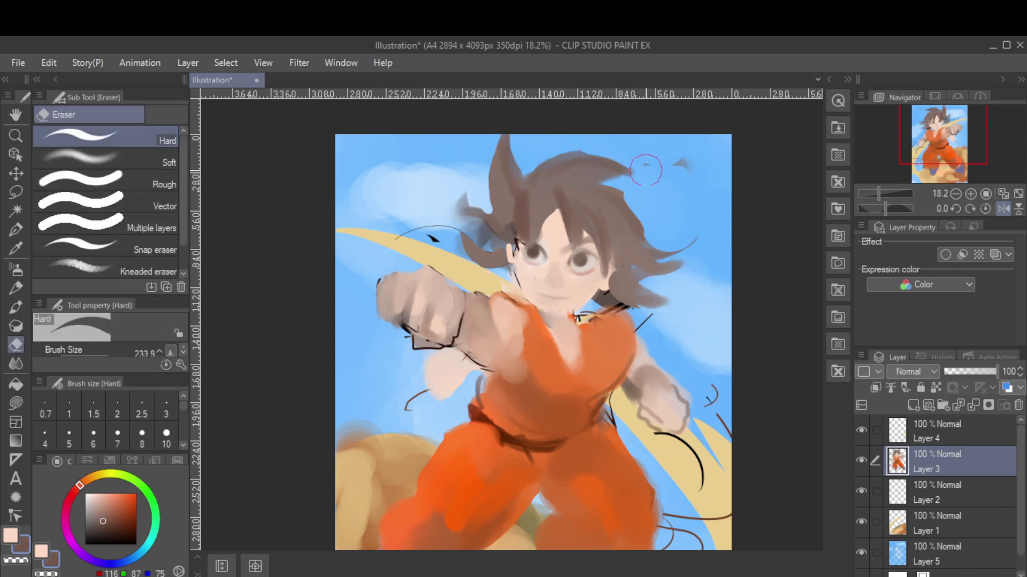
# Draw black upper eyelid lines and pupils on both eyes with the Mapping pen in the mirrored view
pyautogui.press('h')
pyautogui.scroll(-2, 526, 308)
pyautogui.keyDown('alt'); pyautogui.click(526, 309); pyautogui.keyUp('alt')
pyautogui.press('b')
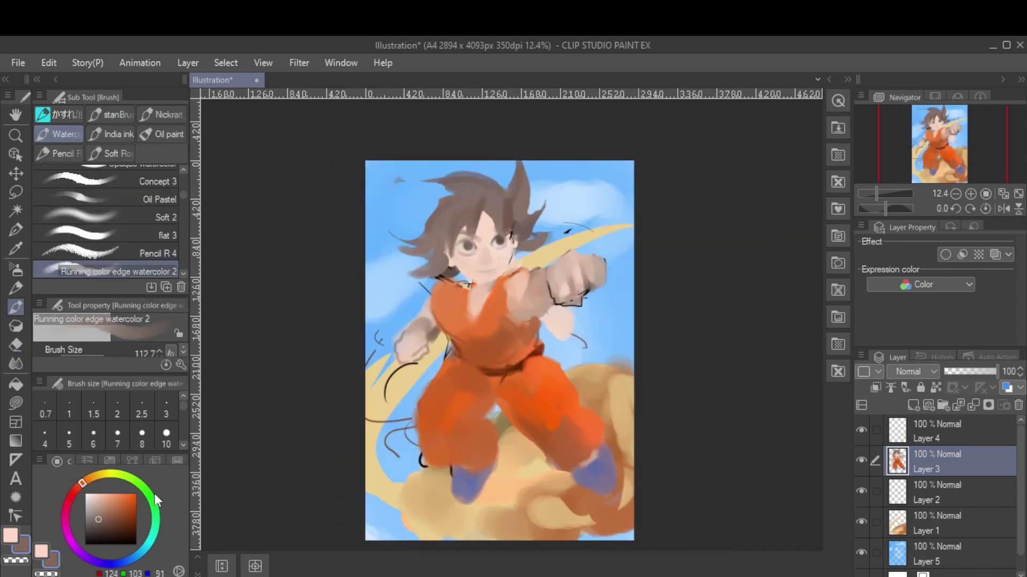
pyautogui.press('p')
pyautogui.scroll(5, 484, 233)
pyautogui.press('b')
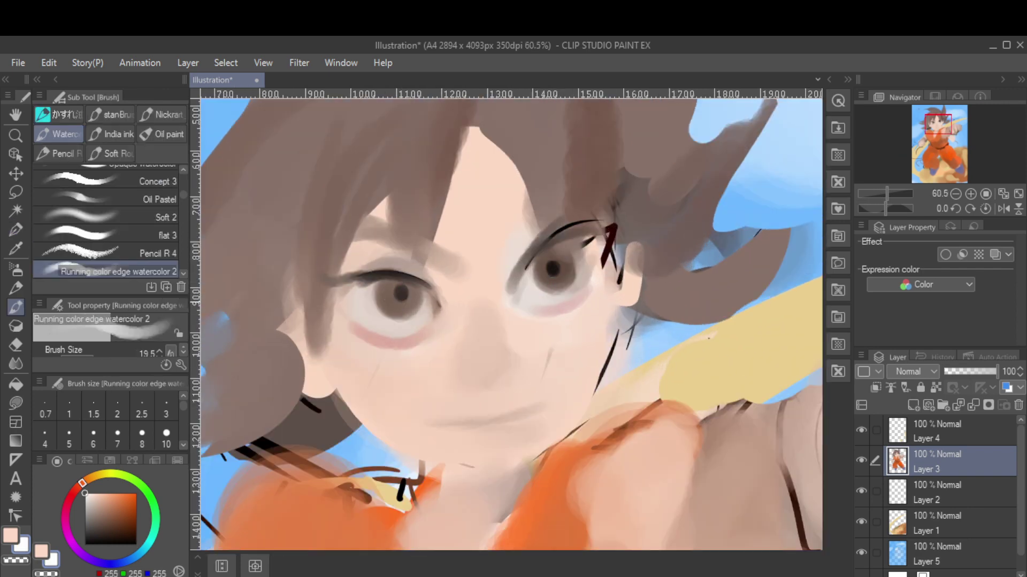
# Dot white highlights into both pupils with the Mapping pen and darken the mouth line with sampled dark brown
pyautogui.press('p')
pyautogui.click(404, 287)
pyautogui.click(558, 260)
pyautogui.press('b')
pyautogui.keyDown('alt'); pyautogui.click(467, 346); pyautogui.keyUp('alt')
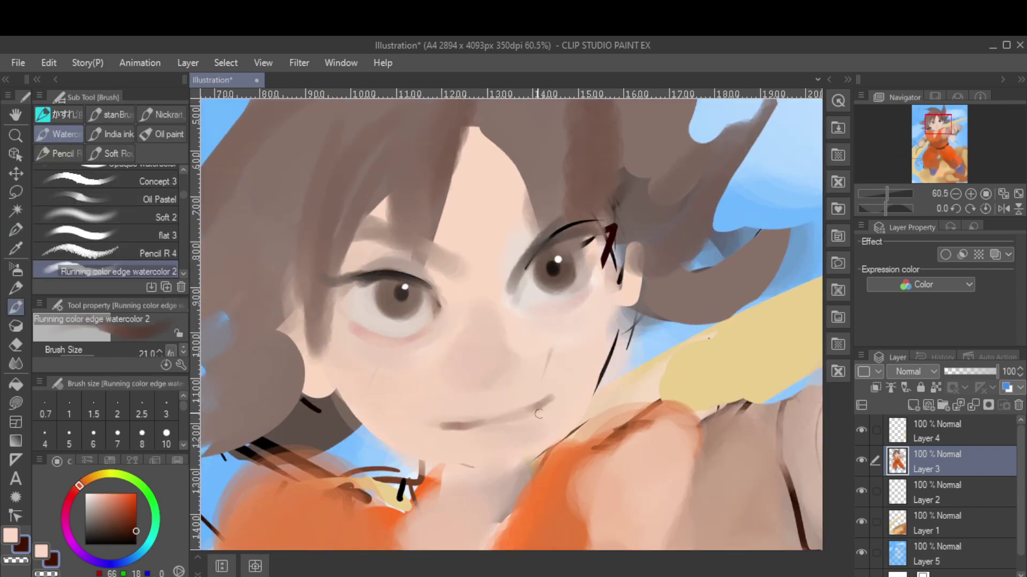
# Tidy the face contour and paint a grey-brown shadow on the neck below the chin
pyautogui.scroll(-4, 539, 413)
pyautogui.keyDown('alt'); pyautogui.click(522, 260); pyautogui.keyUp('alt')
pyautogui.press('h')
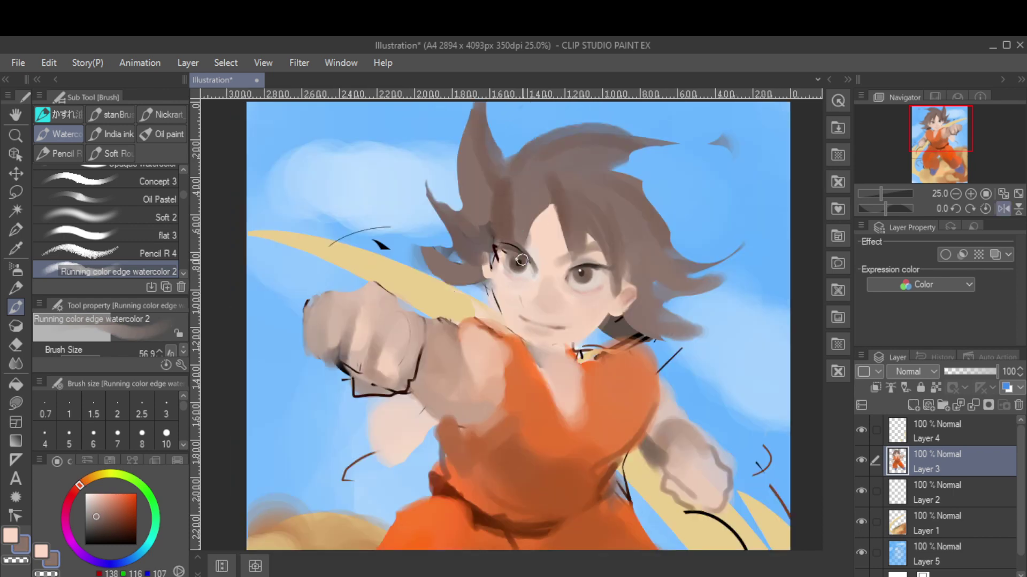
pyautogui.press('p')
pyautogui.press('b')
pyautogui.keyDown('alt'); pyautogui.click(495, 284); pyautogui.keyUp('alt')
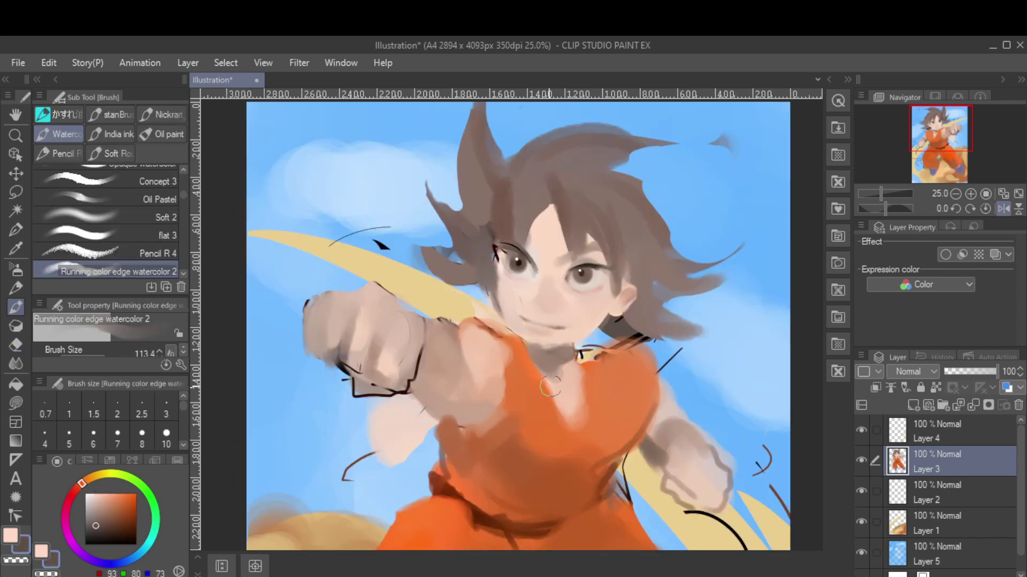
# Define the tunic's neckline and shoulders in orange, covering the sketch lines around the collar
pyautogui.moveTo(551, 384); pyautogui.dragTo(523, 396)
pyautogui.keyDown('alt'); pyautogui.click(420, 309); pyautogui.keyUp('alt')
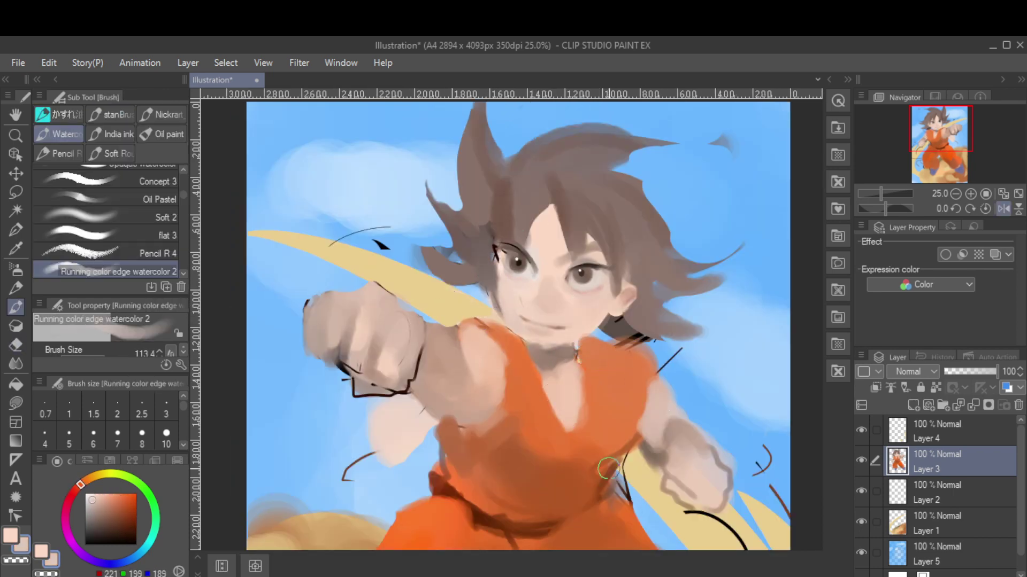
# Smooth both fists with sampled skin tones and erase the stray sketch lines around the arms and legs
pyautogui.press('h')
pyautogui.scroll(-2, 608, 469)
pyautogui.press('e')
pyautogui.press('b')
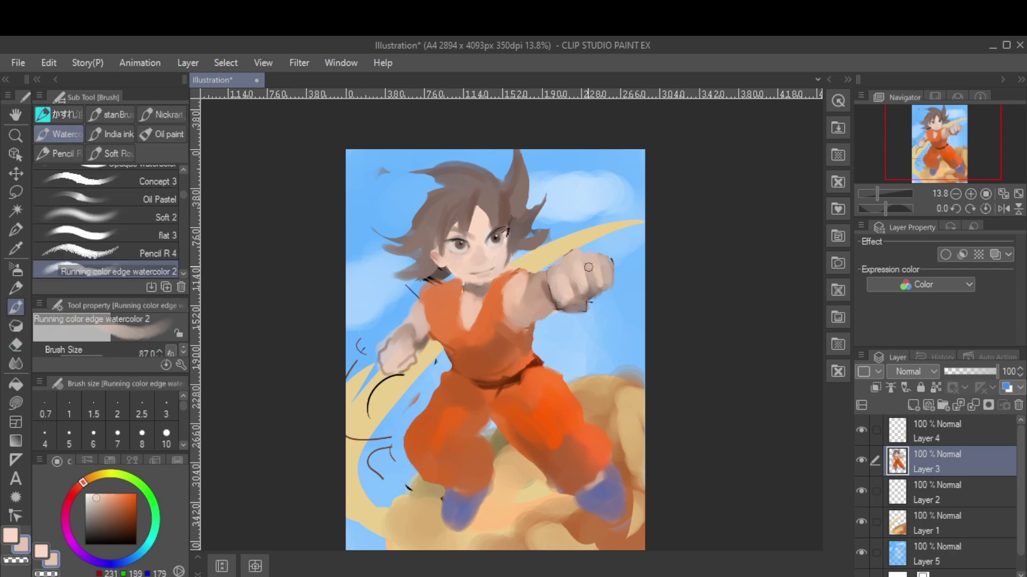
pyautogui.press('p')
pyautogui.press('h')
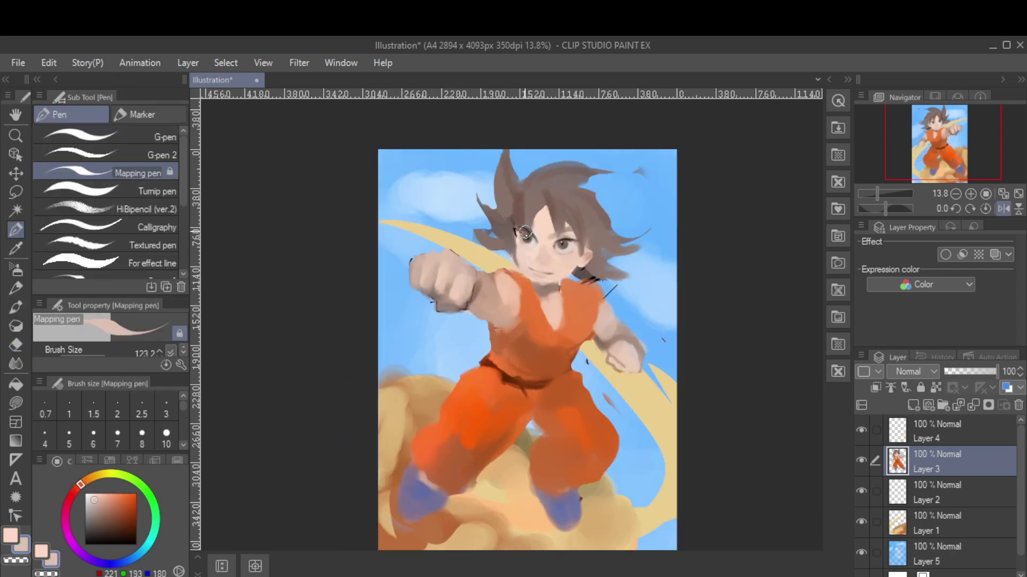
# Shade the hair and tunic shoulder with darker browns using the watercolor brush, and sketch the tunic's side contour in black
pyautogui.press('b')
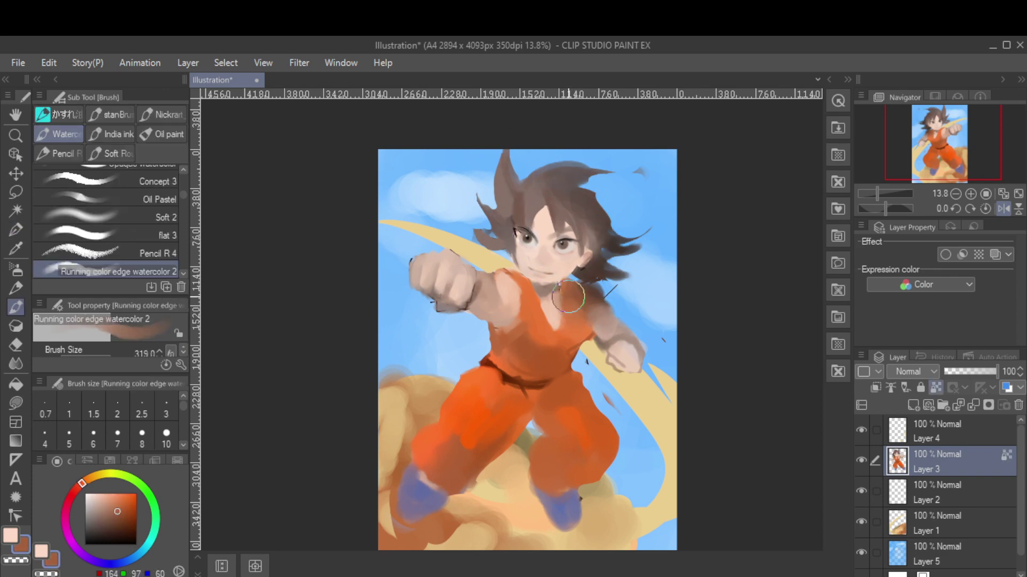
pyautogui.press('h')
pyautogui.moveTo(435, 306); pyautogui.dragTo(448, 381)
# Paint the mouth as an open grin with white teeth and refine the upper hair spike with sampled brown
pyautogui.press('p')
pyautogui.press('b')
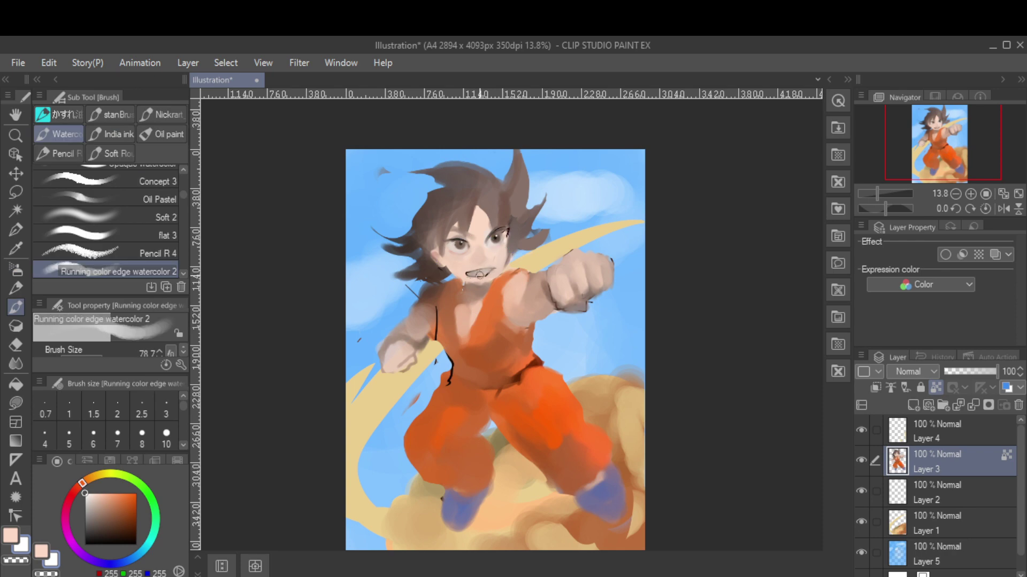
pyautogui.press('h')
pyautogui.press('p')
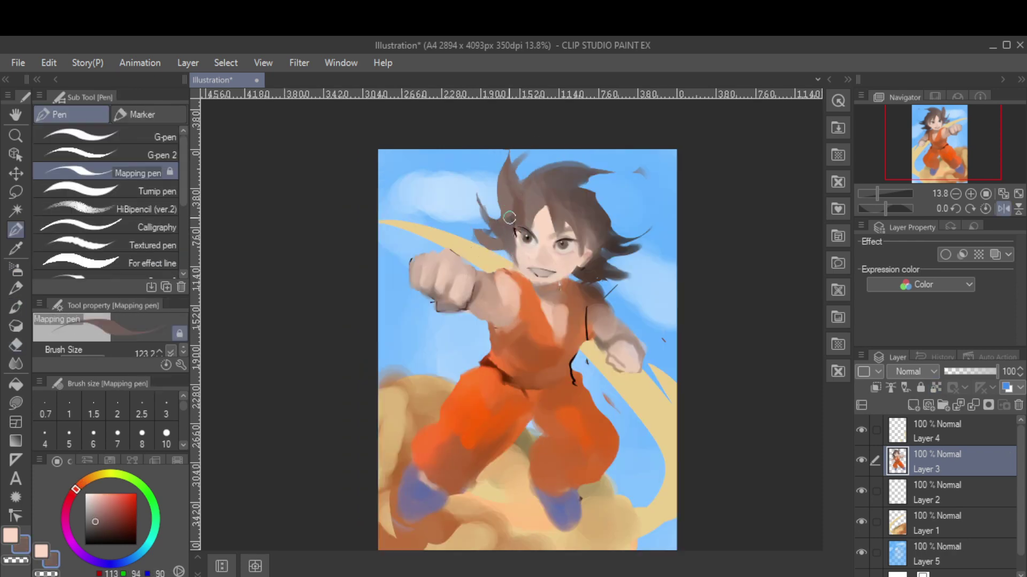
# Extend the hair's swooping spikes and brighten the sky on Layer 5 with the Highlight airbrush in light blue
pyautogui.press('b')
pyautogui.press('h')
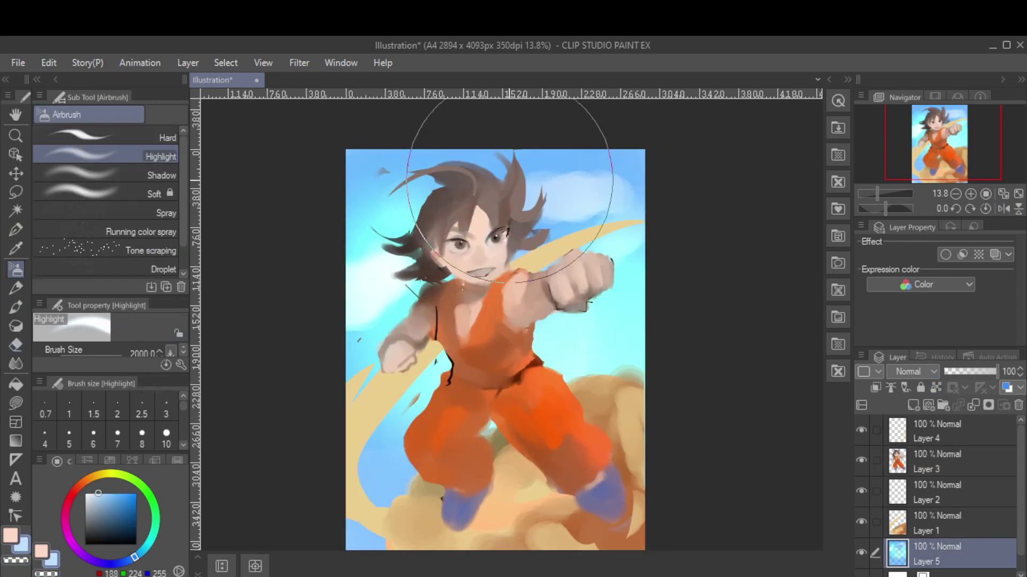
pyautogui.keyDown('alt'); pyautogui.click(349, 340); pyautogui.keyUp('alt')
# Deepen the shading on the figure's trousers with darker red tones, working on the character layer
pyautogui.click(909, 465)
pyautogui.press('b')
pyautogui.moveTo(428, 332)
pyautogui.mouseDown()
pyautogui.moveTo(458, 406)
pyautogui.moveTo(550, 447)
pyautogui.moveTo(475, 434)
pyautogui.mouseUp()
pyautogui.press('b')
pyautogui.press('h')
pyautogui.press('p')
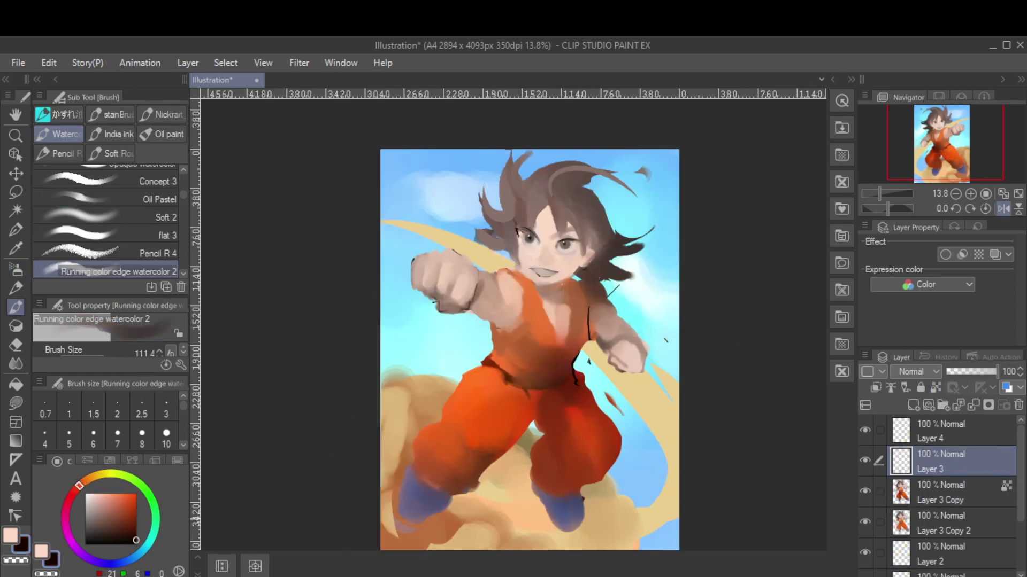
# Paint a black belt around the waist with trailing ends blowing behind the hip on Layer 3, trimming the edges
pyautogui.moveTo(492, 369); pyautogui.dragTo(674, 411)
pyautogui.press('b')
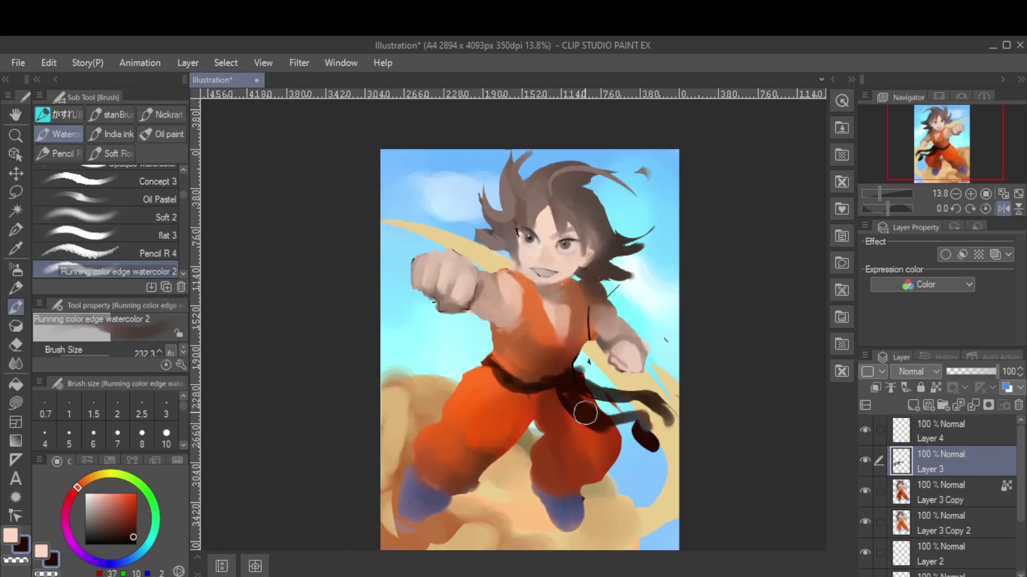
pyautogui.press('e')
pyautogui.moveTo(615, 385)
pyautogui.mouseDown()
pyautogui.moveTo(637, 428)
pyautogui.moveTo(647, 423)
pyautogui.mouseUp()
pyautogui.press('b')
pyautogui.press('e')
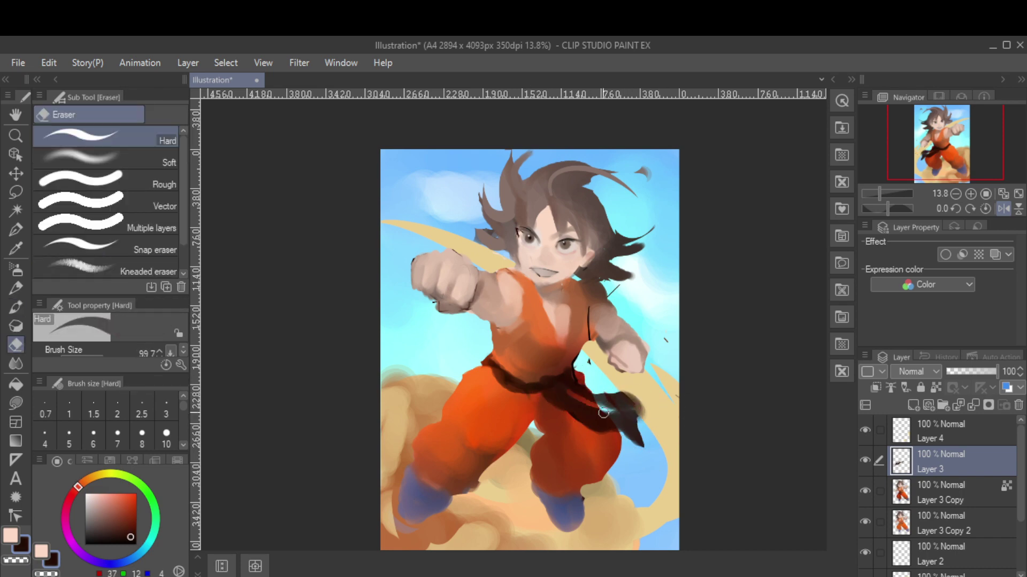
# Reshape the belt's trailing ends into curved pointed tails by alternately painting near-black and erasing
pyautogui.press('b')
pyautogui.press('e')
pyautogui.press('b')
pyautogui.press('e')
pyautogui.press('b')
pyautogui.press('e')
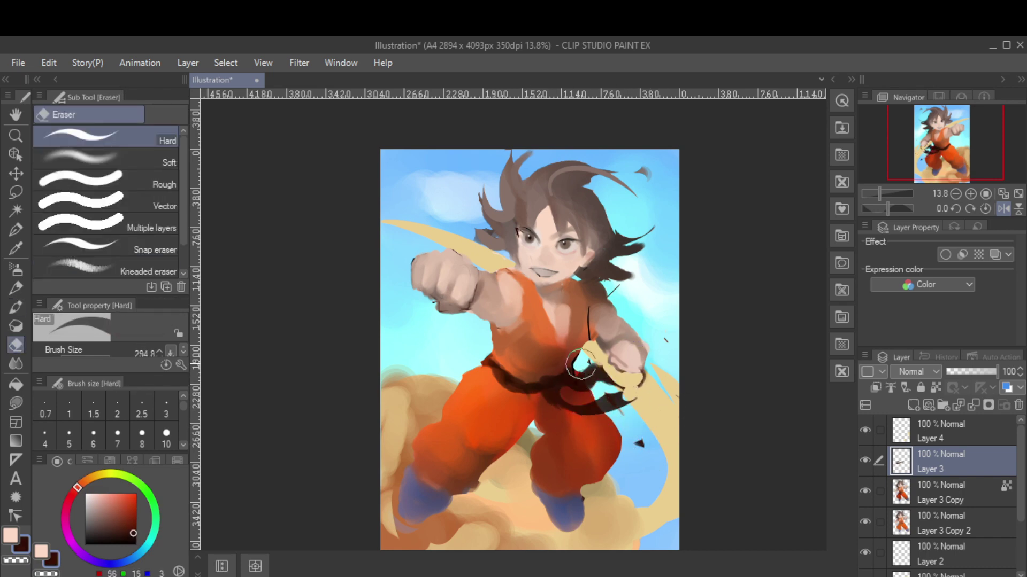
# Check the belt in mirrored view, trim its tails and hide Layer 3 Copy 2
pyautogui.press('h')
pyautogui.hotkey('ctrl', '-')
pyautogui.press('b')
pyautogui.press('e')
pyautogui.click(865, 522)
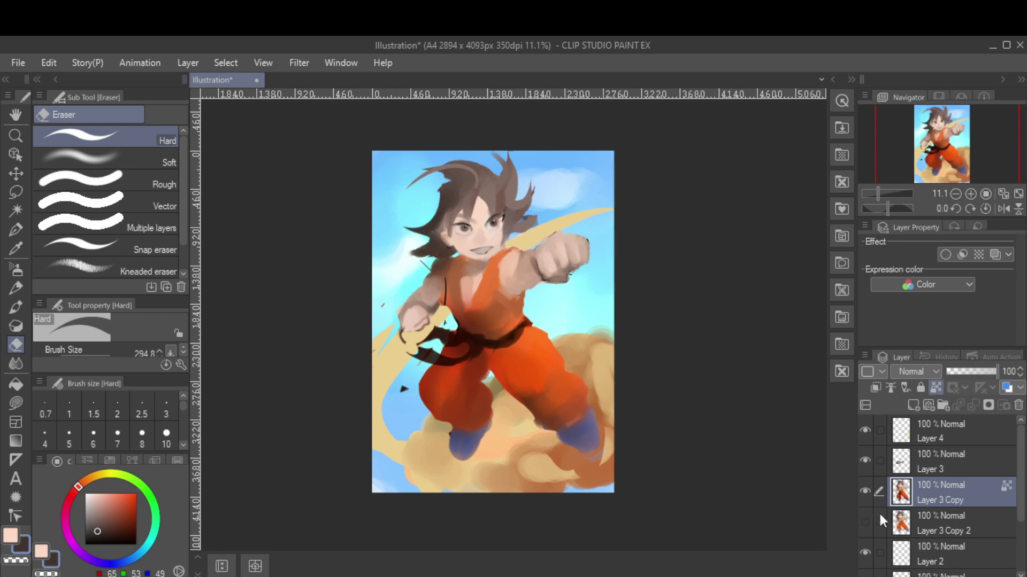
# Reshape the hair spikes in sampled browns on Layer 3 Copy and cover the tunic's side line beside the rear arm
pyautogui.press('b')
pyautogui.press('e')
pyautogui.press('b')
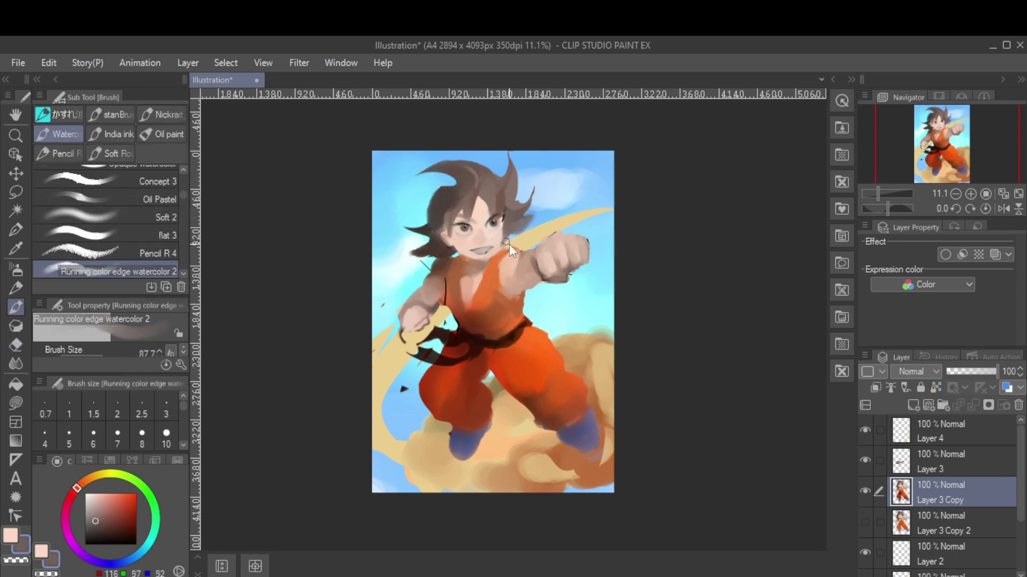
pyautogui.press('h')
pyautogui.keyDown('alt'); pyautogui.click(600, 305); pyautogui.keyUp('alt')
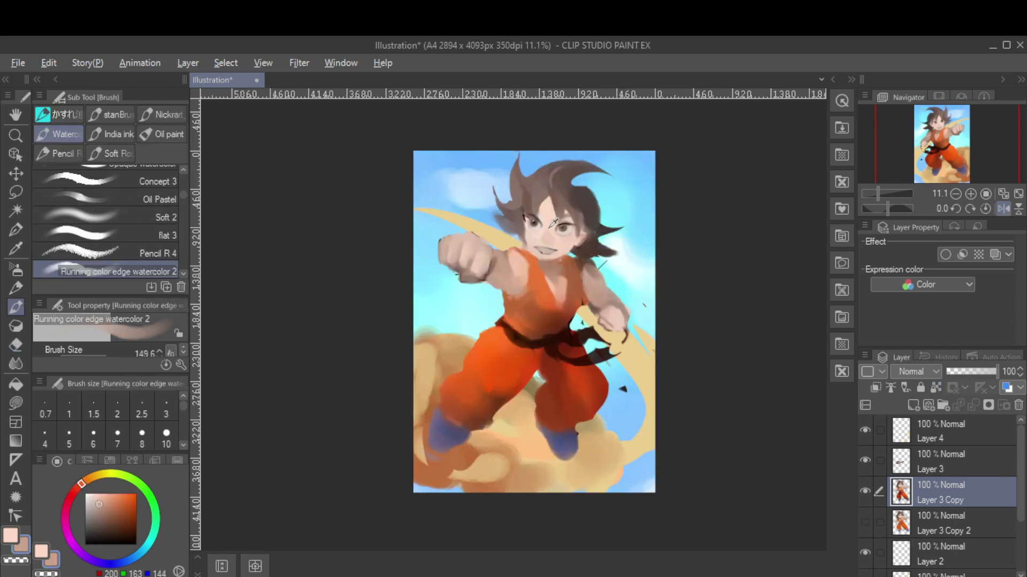
# Add warm red shading to the front fist and lower hair with the Shadow airbrush, and retouch the eye whites
pyautogui.press('h')
pyautogui.press('b')
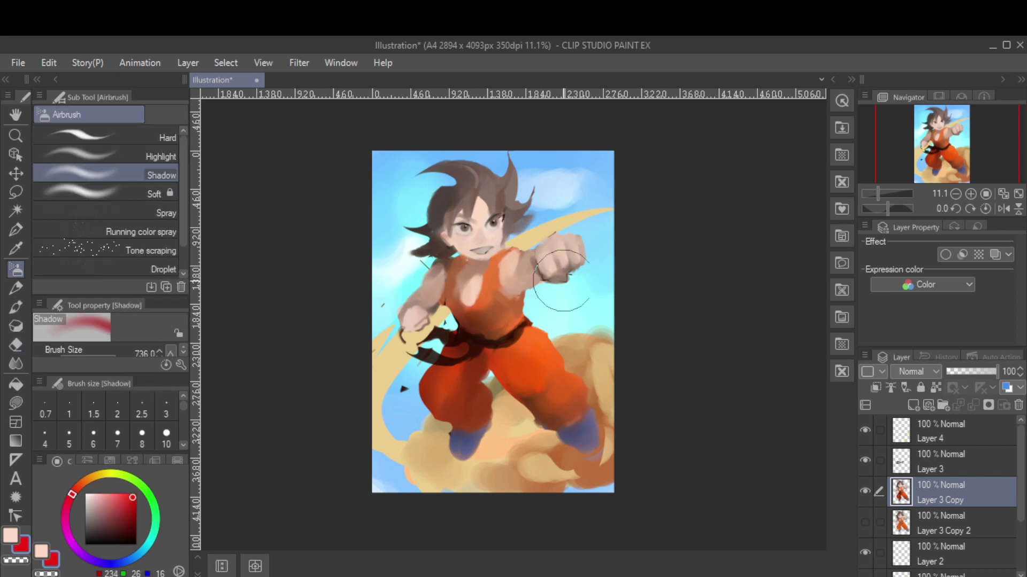
pyautogui.keyDown('alt'); pyautogui.click(492, 268); pyautogui.keyUp('alt')
pyautogui.press('h')
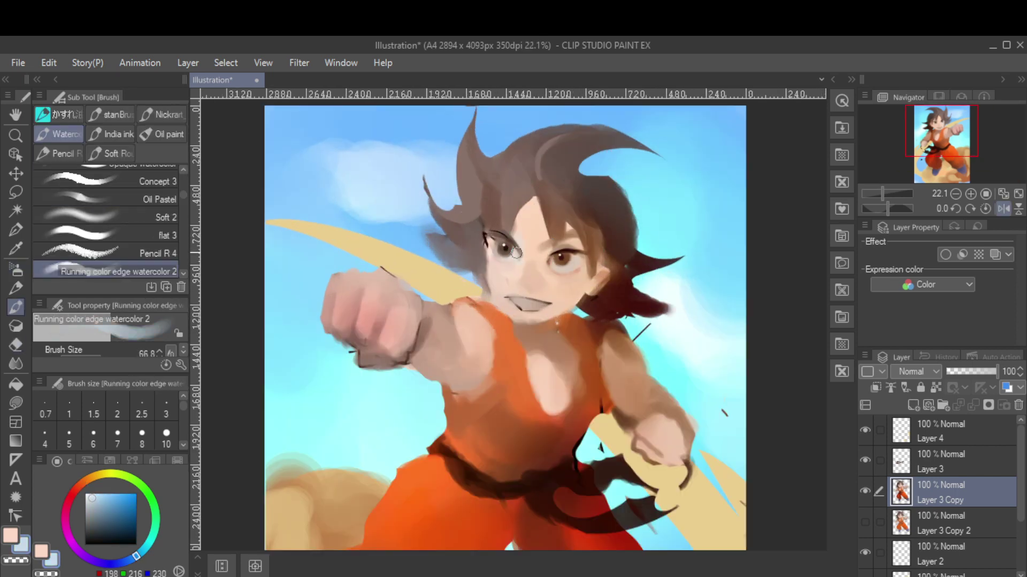
# Clean up the face with sampled skin tones and carve the hair beside the neck into sharp dark spikes
pyautogui.keyDown('alt'); pyautogui.click(503, 304); pyautogui.keyUp('alt')
pyautogui.hotkey('ctrl', '0')
pyautogui.press('h')
pyautogui.press('p')
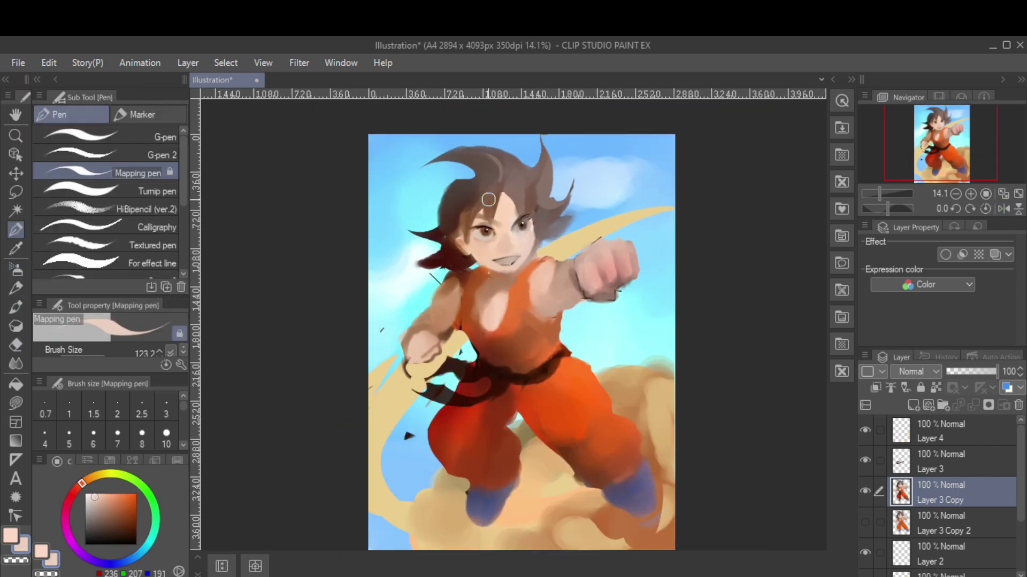
pyautogui.press('e')
pyautogui.press('b')
pyautogui.keyDown('alt'); pyautogui.click(453, 268); pyautogui.keyUp('alt')
pyautogui.press('e')
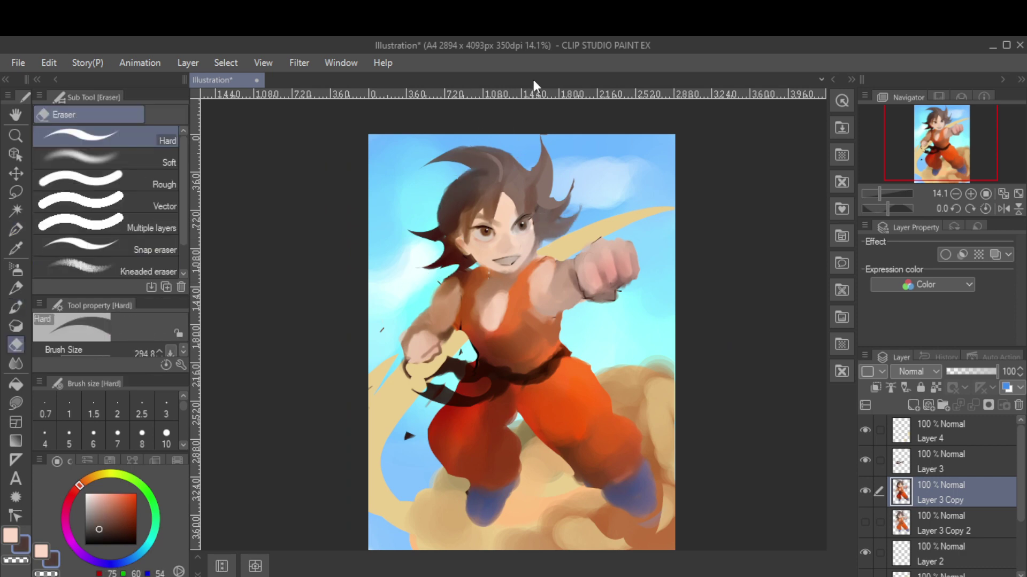
# Repaint the large swooping hair spikes on the crown with sampled grey-brown and soften the hairline
pyautogui.press('b')
pyautogui.keyDown('alt'); pyautogui.click(476, 180); pyautogui.keyUp('alt')
pyautogui.press('h')
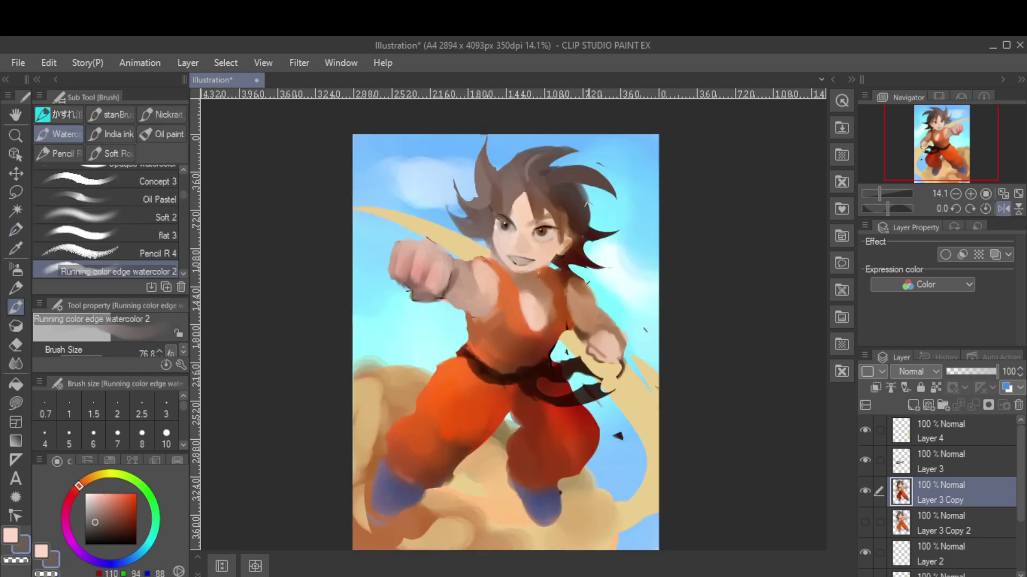
pyautogui.keyDown('alt'); pyautogui.click(540, 251); pyautogui.keyUp('alt')
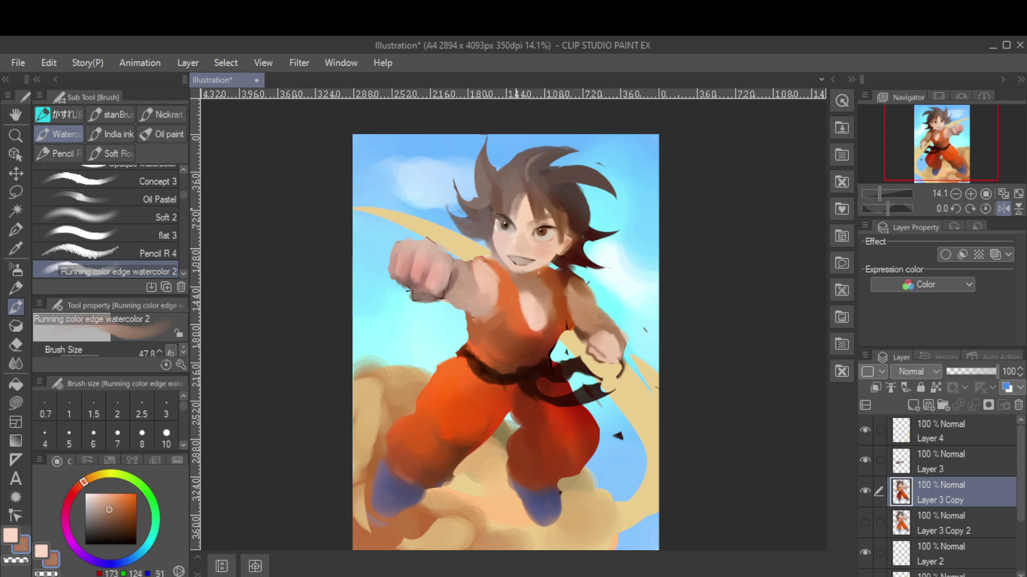
# Draw angled black eyebrows above both eyes with the Mapping pen and undo the last strokes
pyautogui.press('h')
pyautogui.press('p')
pyautogui.moveTo(468, 217); pyautogui.dragTo(497, 226)
pyautogui.moveTo(514, 224); pyautogui.dragTo(530, 209)
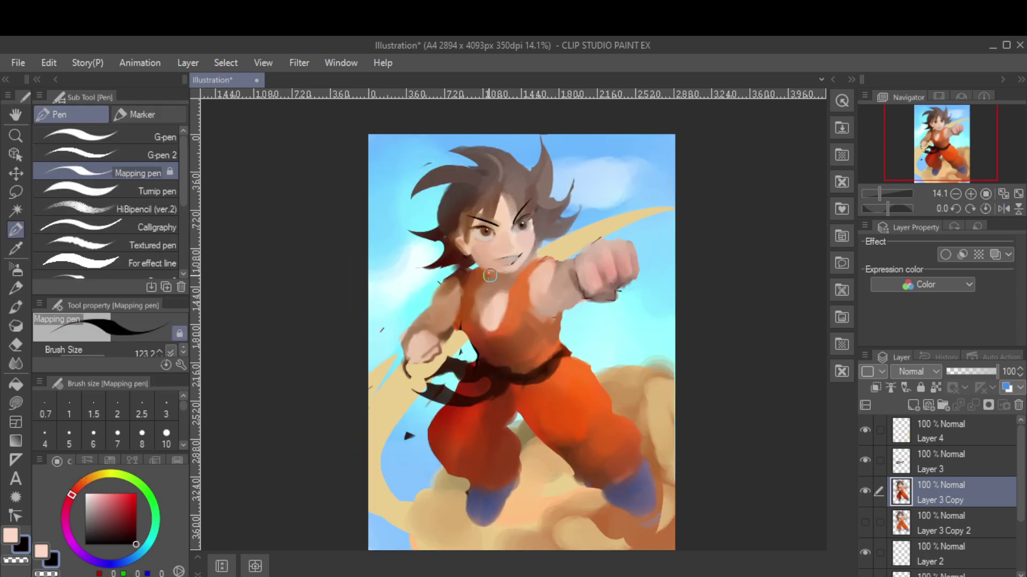
pyautogui.hotkey('ctrl', 'z')
pyautogui.hotkey('ctrl', 'z')
# Refine the eyebrows, eyes and nose area with sampled skin and brown tones, checking the face in mirrored view
pyautogui.press('b')
pyautogui.press('h')
pyautogui.keyDown('alt'); pyautogui.click(506, 245); pyautogui.keyUp('alt')
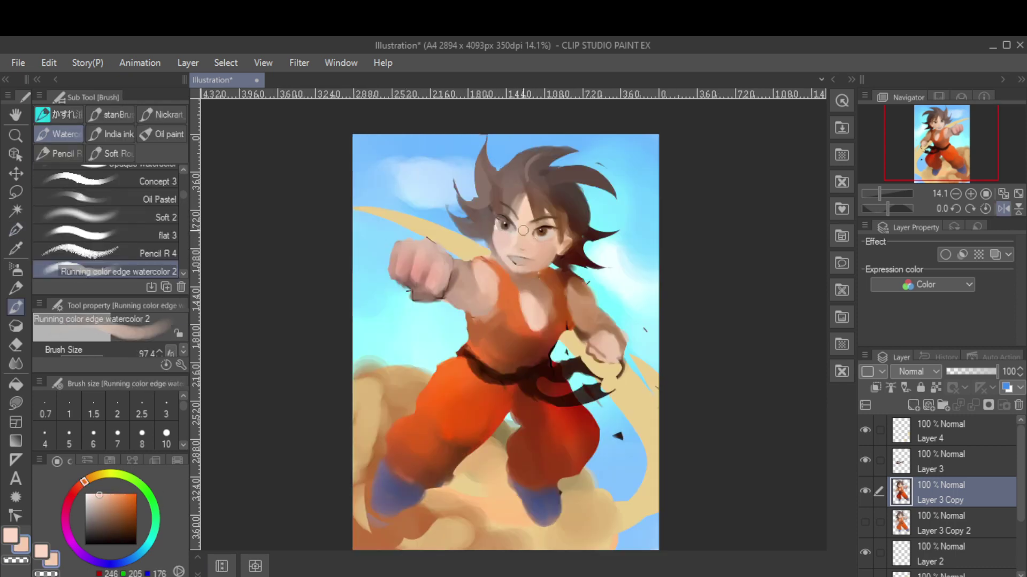
pyautogui.press('h')
pyautogui.keyDown('alt'); pyautogui.click(516, 230); pyautogui.keyUp('alt')
pyautogui.press('p')
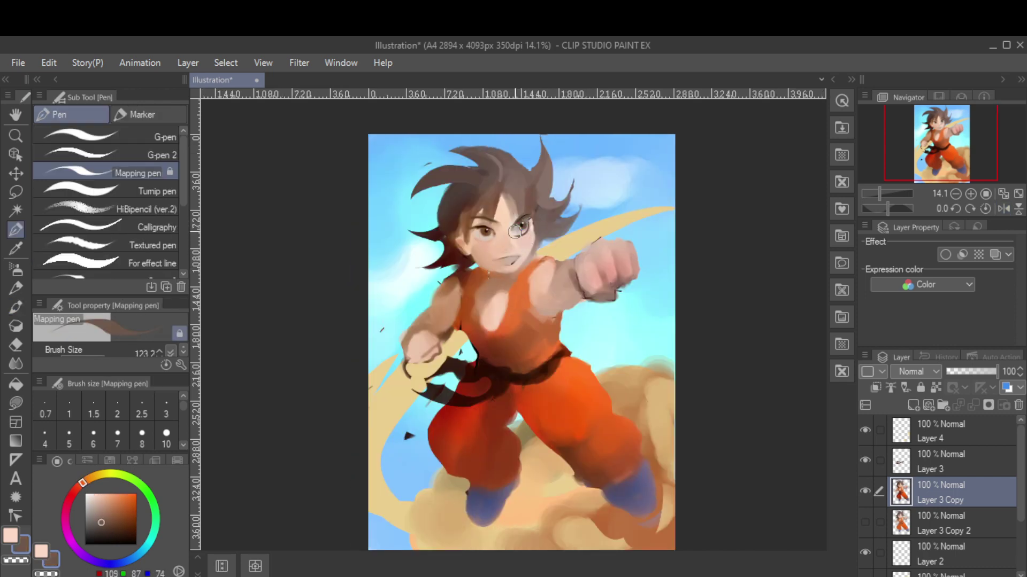
pyautogui.keyDown('alt'); pyautogui.click(458, 244); pyautogui.keyUp('alt')
pyautogui.press('b')
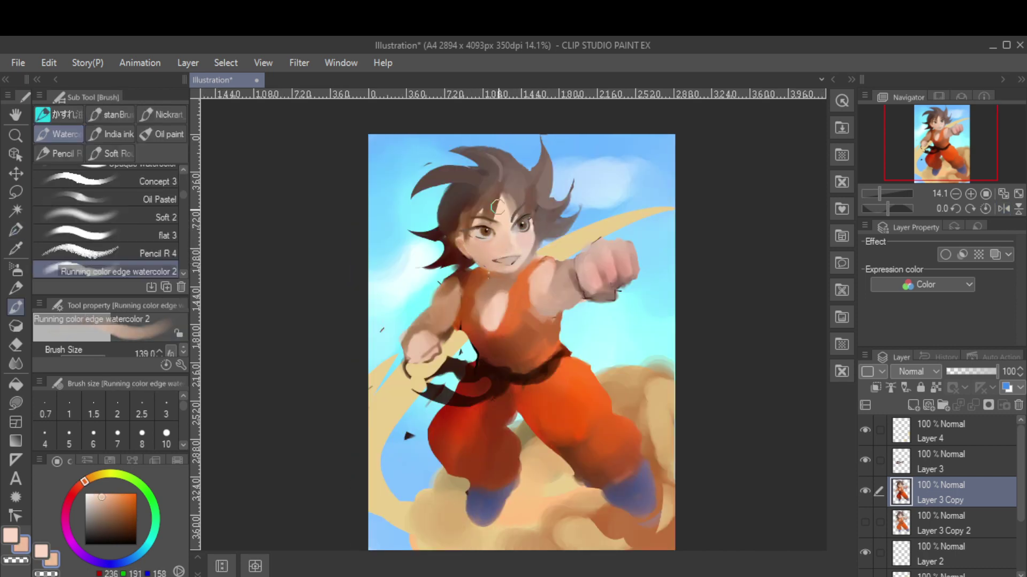
# Add thin hair strands over the forehead and repaint the rear hand's fingers with sampled skin tones
pyautogui.press('h')
pyautogui.keyDown('alt'); pyautogui.click(523, 195); pyautogui.keyUp('alt')
pyautogui.keyDown('alt'); pyautogui.click(613, 342); pyautogui.keyUp('alt')
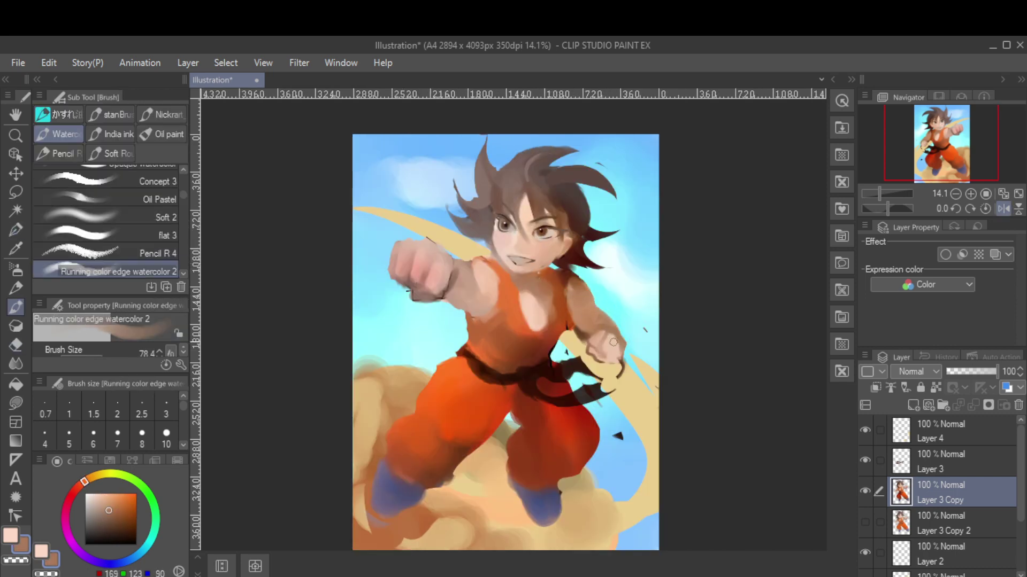
# Repaint the front fist's knuckles with sampled skin tones and define the finger shadows with the Darker pencil
pyautogui.keyDown('alt'); pyautogui.click(417, 257); pyautogui.keyUp('alt')
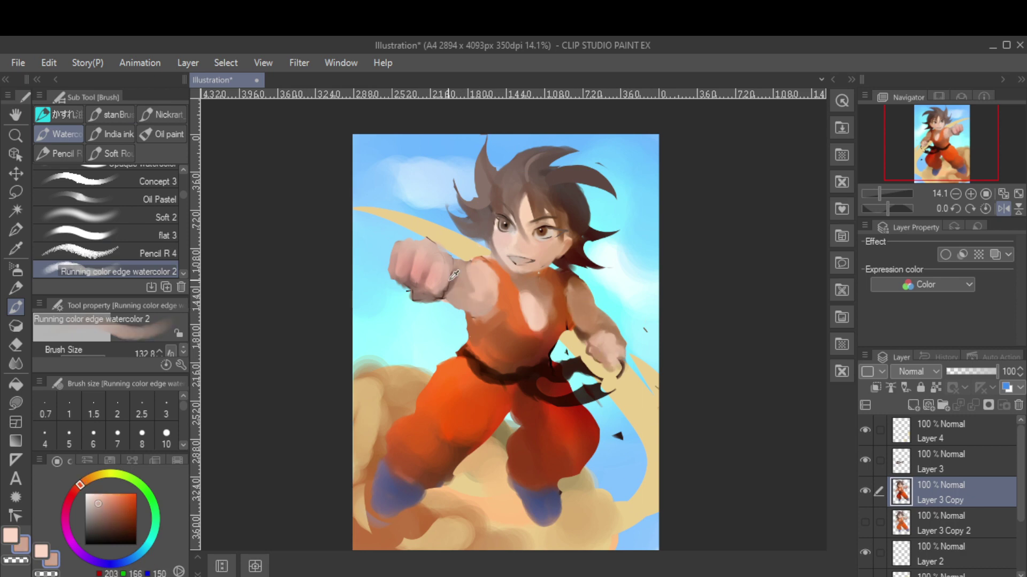
pyautogui.moveTo(406, 251); pyautogui.dragTo(436, 267)
pyautogui.keyDown('alt'); pyautogui.click(439, 284); pyautogui.keyUp('alt')
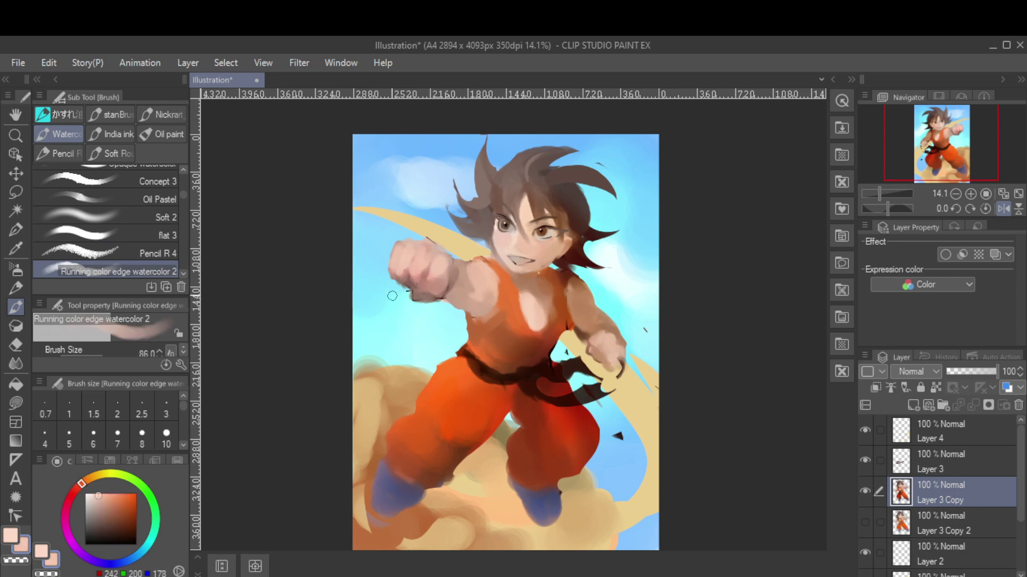
pyautogui.keyDown('alt'); pyautogui.click(406, 274); pyautogui.keyUp('alt')
pyautogui.press('p')
pyautogui.press('p')
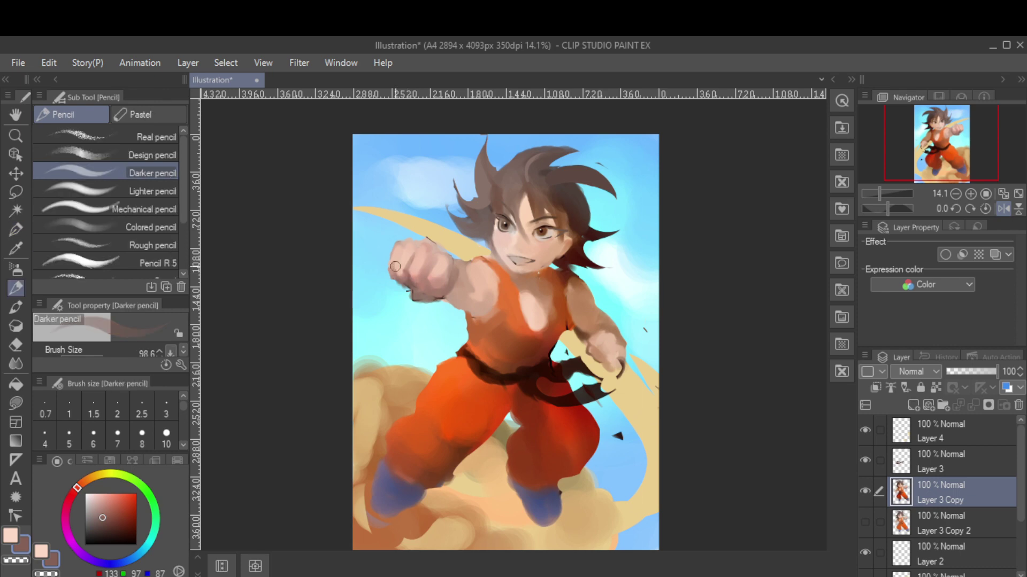
# Paint a blue wristband around the punching arm's wrist
pyautogui.press('h')
pyautogui.keyDown('alt'); pyautogui.click(599, 252); pyautogui.keyUp('alt')
pyautogui.moveTo(577, 265); pyautogui.dragTo(570, 297)
pyautogui.keyDown('alt'); pyautogui.click(621, 257); pyautogui.keyUp('alt')
# Reshape the front fist's outer contour by erasing its edge and repainting the fingers with sampled skin tones
pyautogui.press('b')
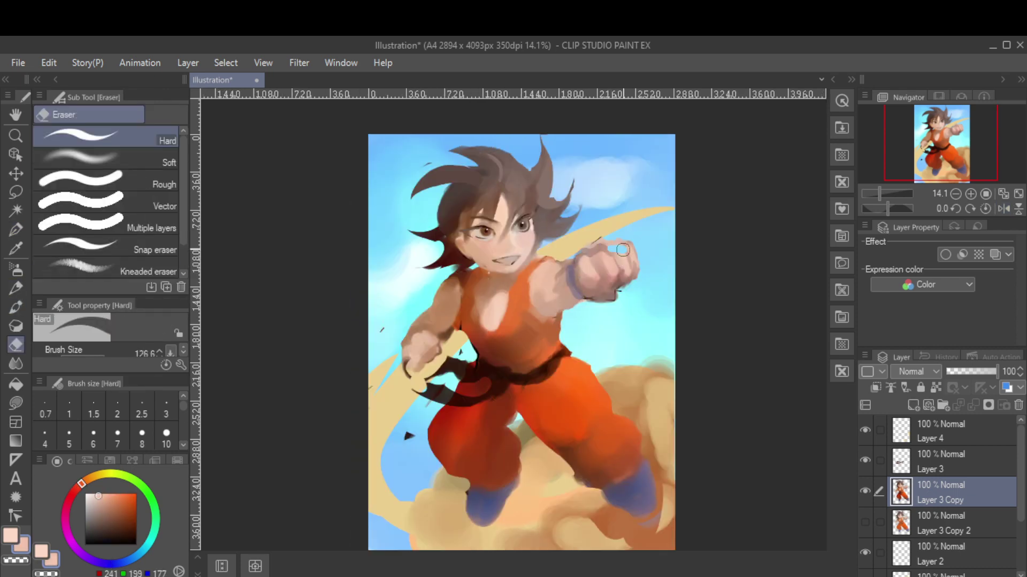
pyautogui.press('p')
pyautogui.press('p')
pyautogui.press('b')
pyautogui.keyDown('alt'); pyautogui.click(580, 261); pyautogui.keyUp('alt')
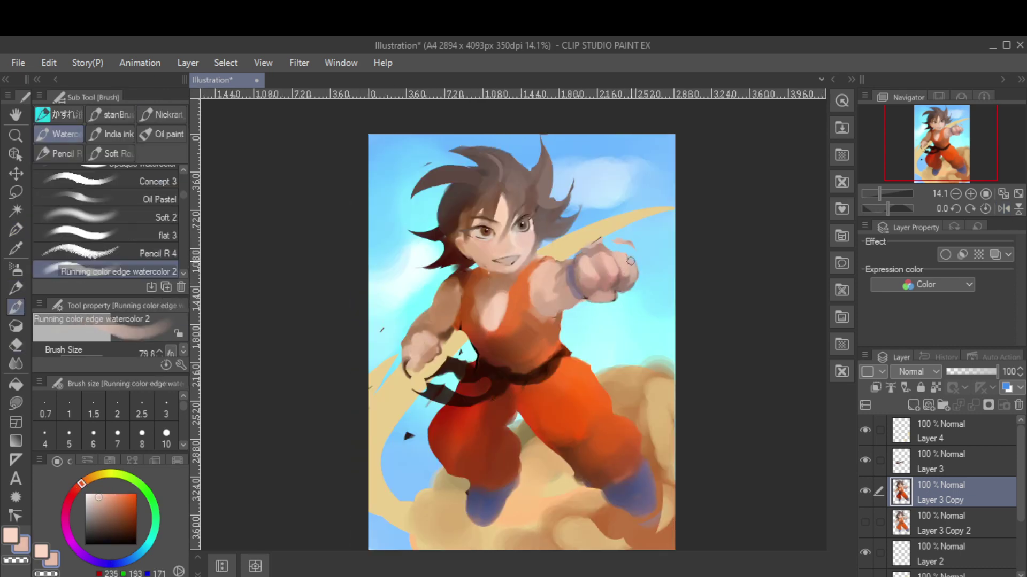
pyautogui.keyDown('alt'); pyautogui.click(580, 261); pyautogui.keyUp('alt')
# Lasso the front fist and wrist and enlarge them slightly with a transform
pyautogui.hotkey('ctrl', '-')
pyautogui.press('e')
pyautogui.press('h')
pyautogui.press('m')
pyautogui.moveTo(368, 213); pyautogui.dragTo(367, 222)
pyautogui.hotkey('ctrl', 't')
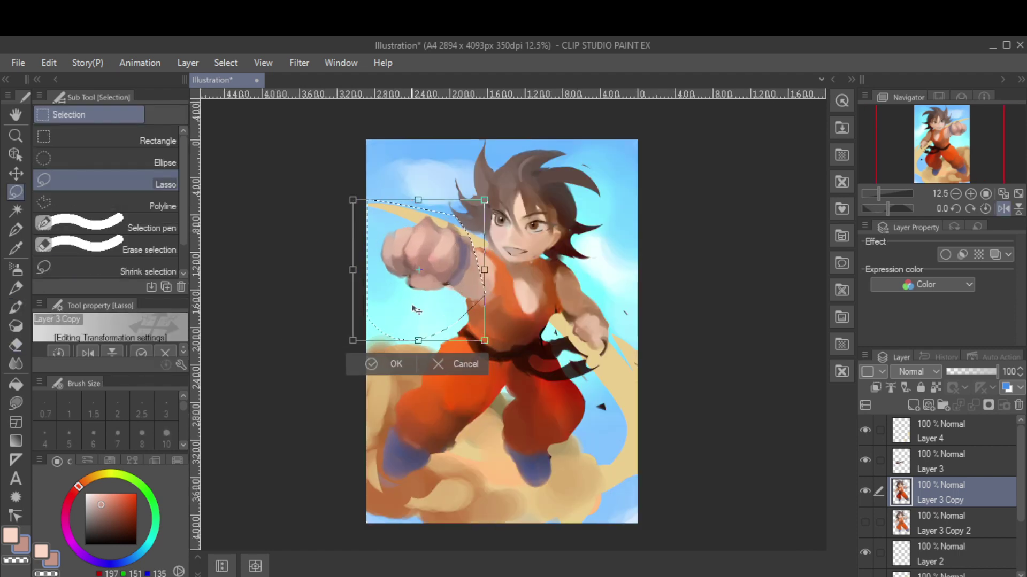
pyautogui.press('Return')
pyautogui.hotkey('ctrl', 'd')
# Clean up the enlarged fist's edges with sampled skin tones and the Hard eraser
pyautogui.press('h')
pyautogui.press('b')
pyautogui.keyDown('alt'); pyautogui.click(641, 259); pyautogui.keyUp('alt')
pyautogui.press('e')
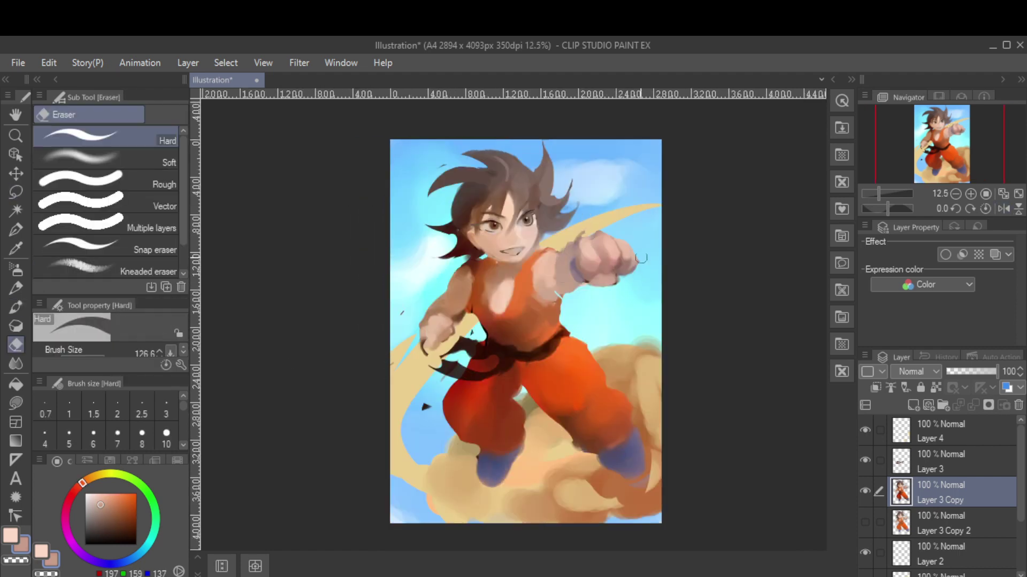
pyautogui.press('p')
pyautogui.keyDown('alt'); pyautogui.click(570, 240); pyautogui.keyUp('alt')
# Lasso the front fist and move it slightly outward and up, away from the body
pyautogui.press('m')
pyautogui.moveTo(567, 213); pyautogui.dragTo(570, 219)
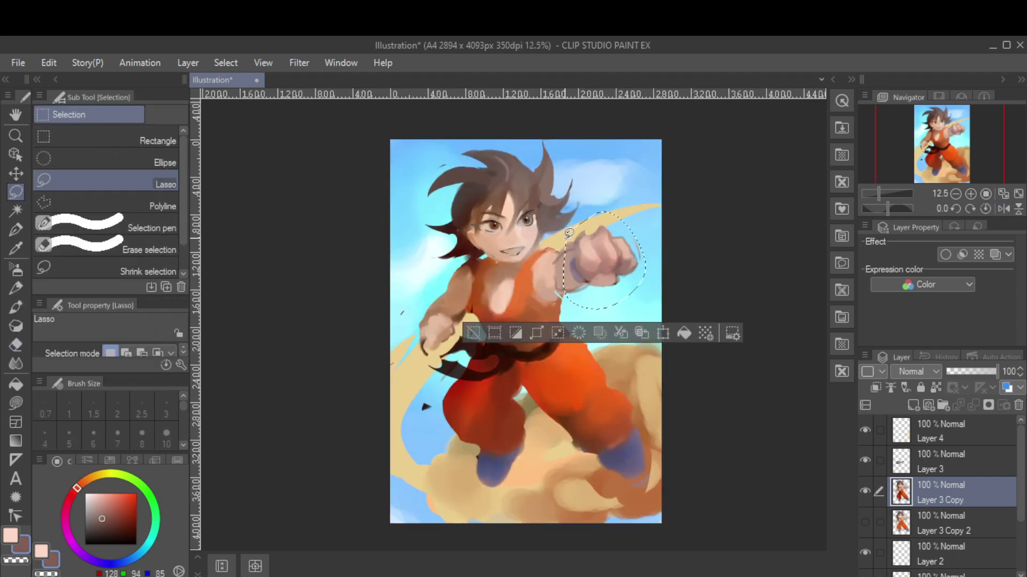
pyautogui.hotkey('ctrl', 't')
pyautogui.moveTo(609, 251); pyautogui.dragTo(623, 246)
pyautogui.press('Return')
pyautogui.hotkey('ctrl', 'd')
# Extend the forearm to the moved fist with sampled skin color and repaint the blue wristband
pyautogui.press('b')
pyautogui.keyDown('alt'); pyautogui.click(559, 297); pyautogui.keyUp('alt')
pyautogui.moveTo(545, 321); pyautogui.dragTo(556, 299)
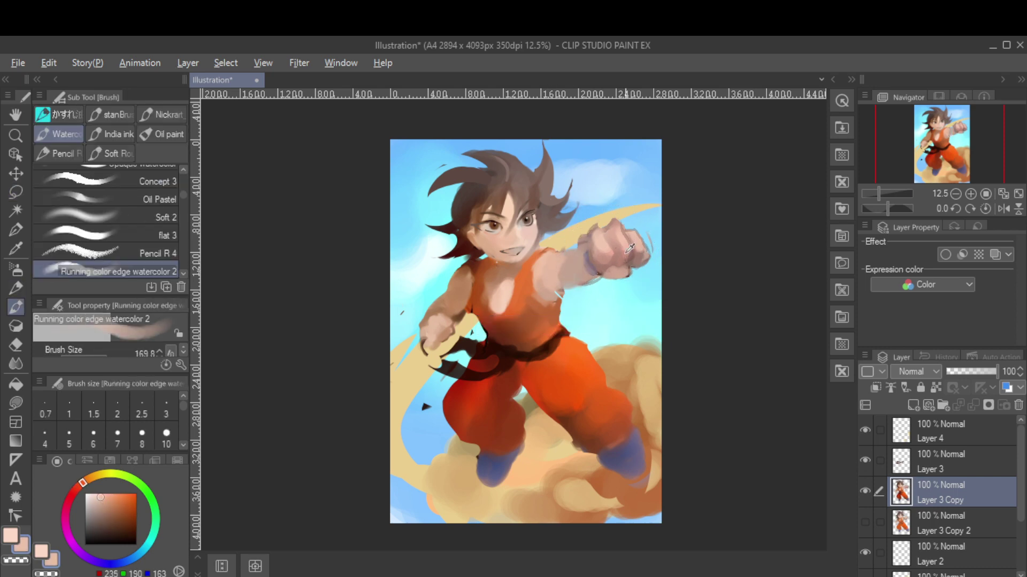
pyautogui.keyDown('alt'); pyautogui.click(599, 275); pyautogui.keyUp('alt')
pyautogui.press('h')
pyautogui.press('e')
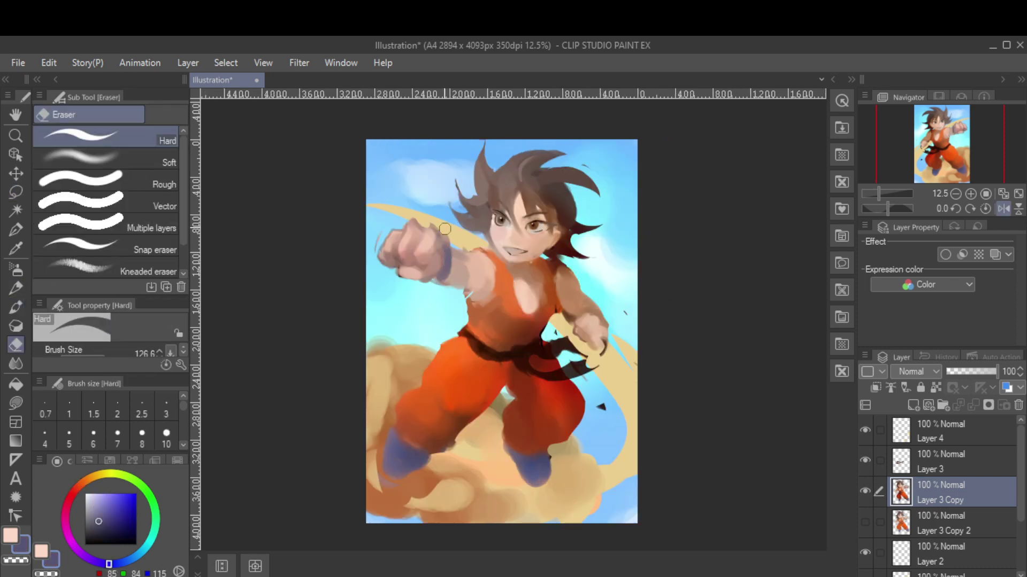
# Smooth the front fist's knuckles with sampled skin tones and outline the fingers in black with the Darker pencil
pyautogui.press('h')
pyautogui.press('b')
pyautogui.keyDown('alt'); pyautogui.click(623, 270); pyautogui.keyUp('alt')
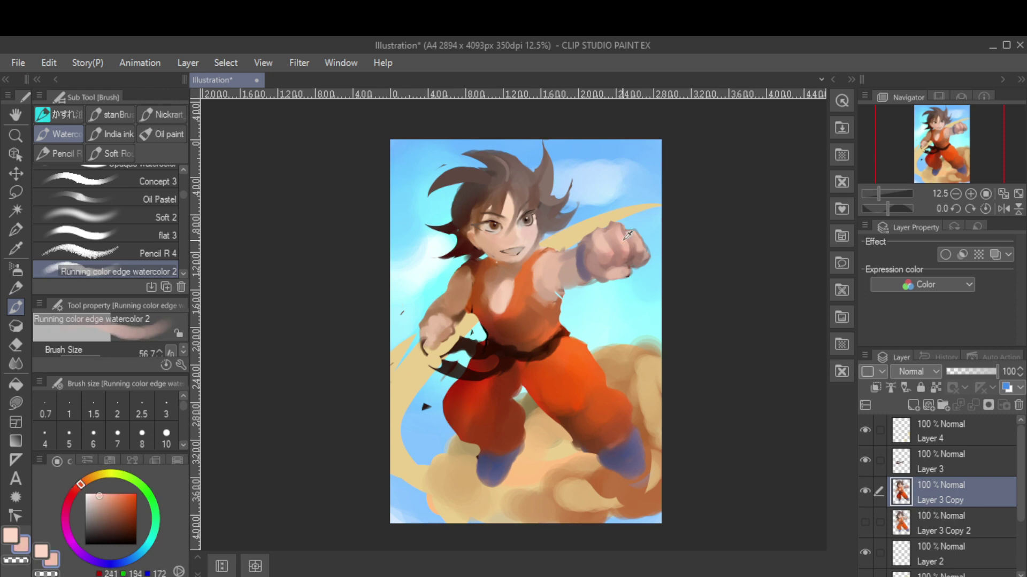
pyautogui.press('e')
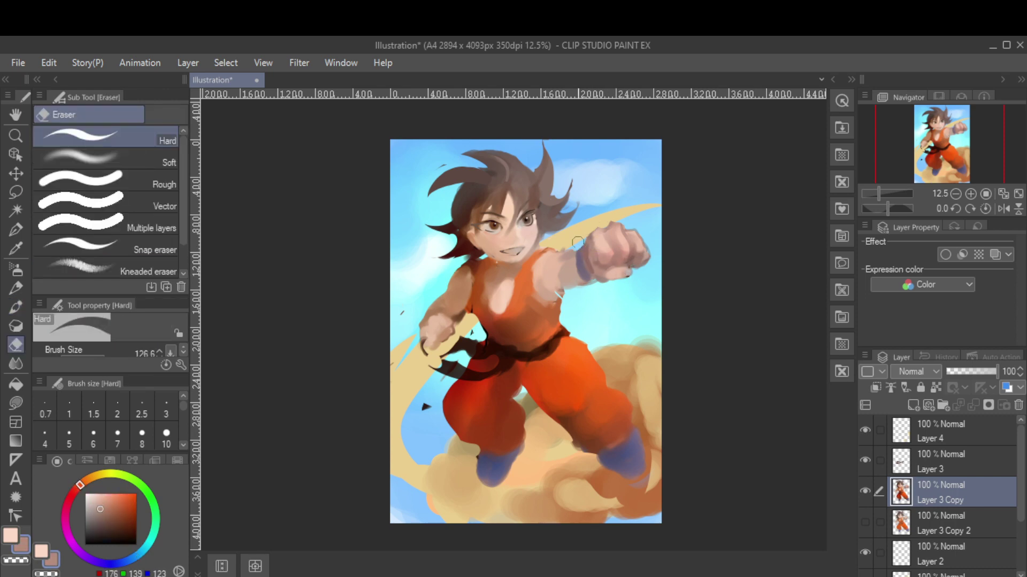
pyautogui.press('b')
pyautogui.press('h')
pyautogui.press('p')
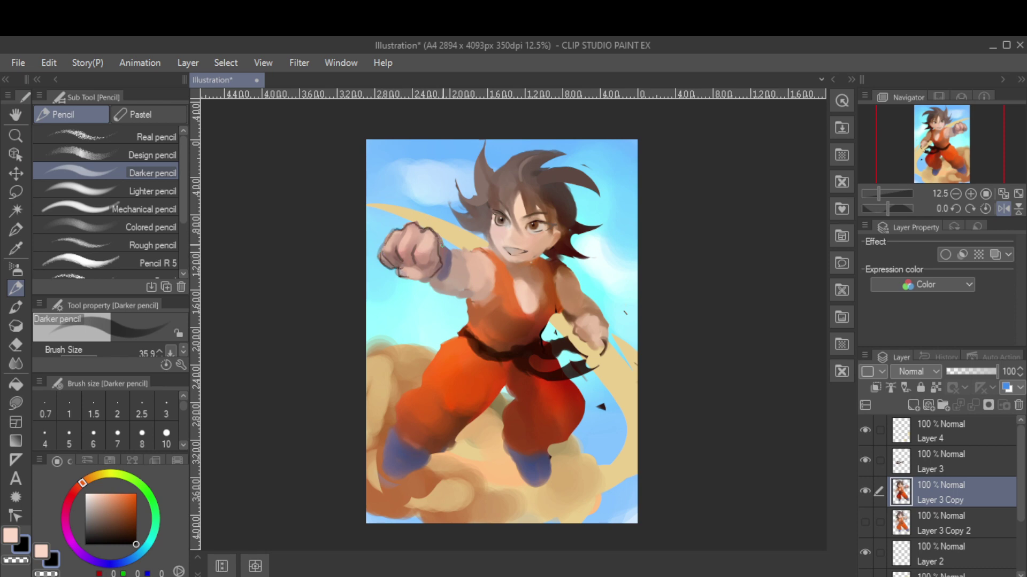
# Repaint the extended forearm with sampled light skin and brown shadow tones using the Running color edge watercolor 2 brush
pyautogui.press('h')
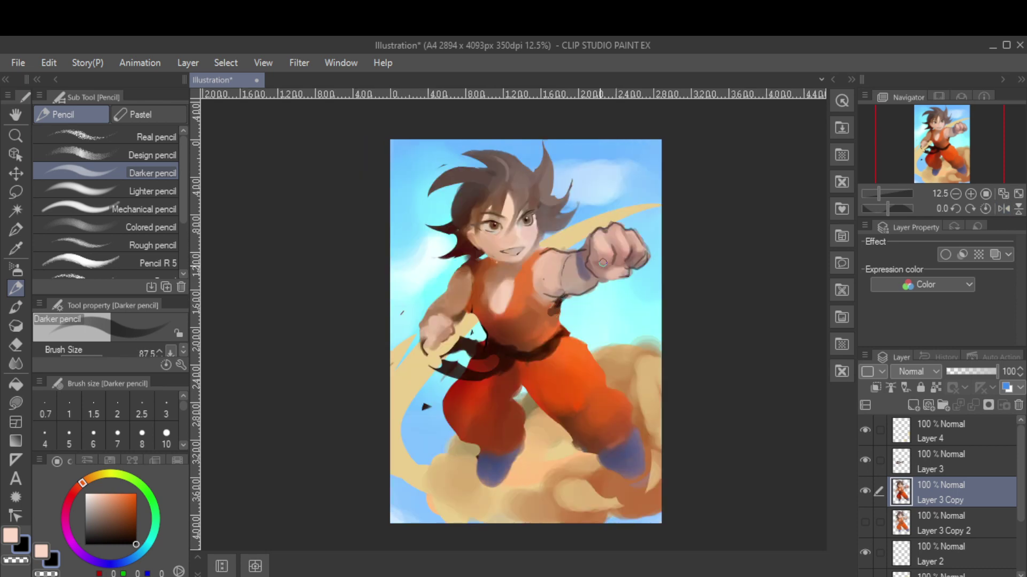
pyautogui.press('b')
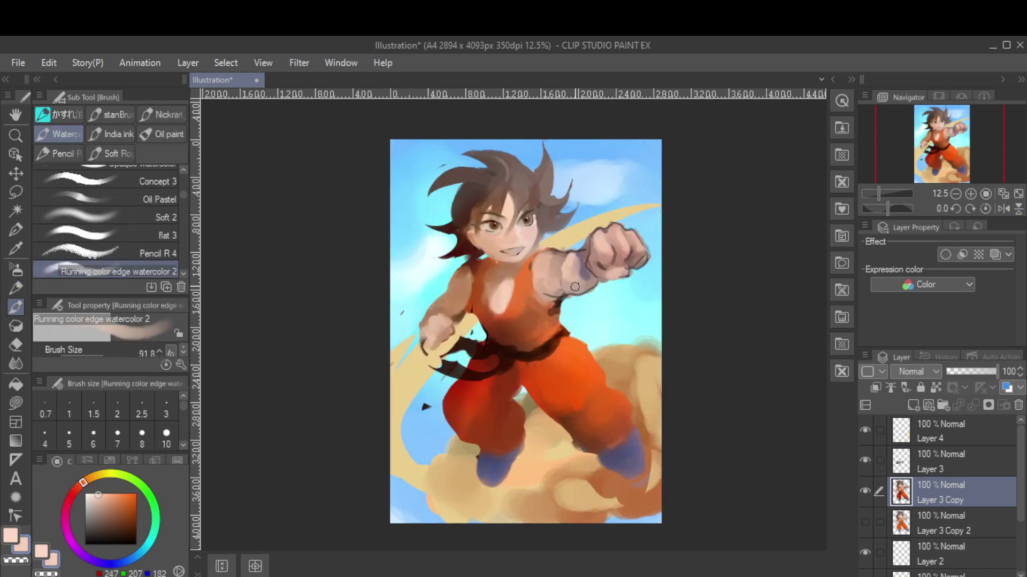
pyautogui.press(']')
pyautogui.press('h')
pyautogui.keyDown('alt'); pyautogui.click(527, 272); pyautogui.keyUp('alt')
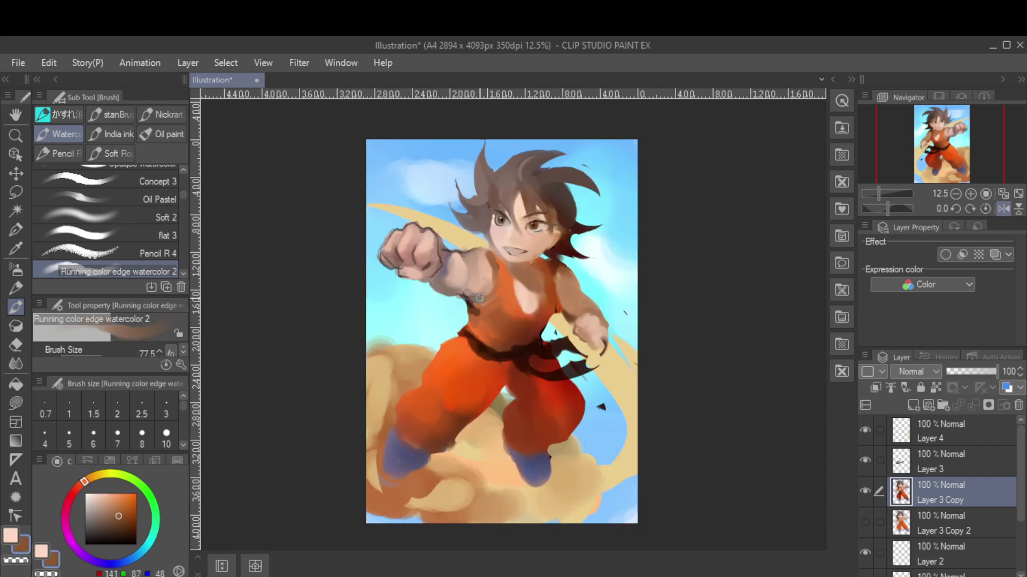
pyautogui.press(']')
pyautogui.keyDown('alt'); pyautogui.click(470, 263); pyautogui.keyUp('alt')
pyautogui.press('h')
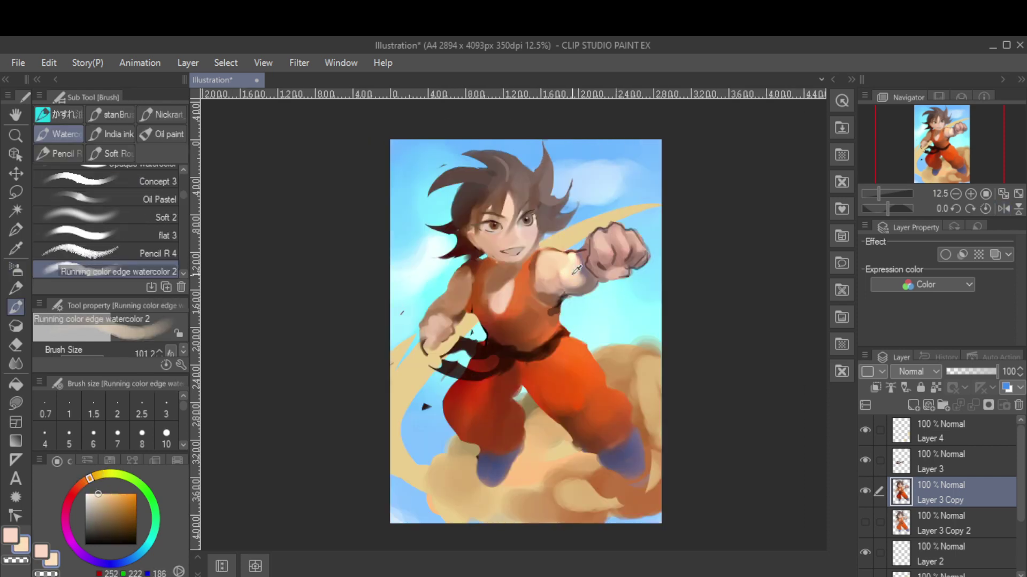
# Brighten the front fist's knuckles and fingers with sampled pink and light skin tones
pyautogui.keyDown('alt'); pyautogui.click(580, 268); pyautogui.keyUp('alt')
pyautogui.moveTo(599, 235); pyautogui.dragTo(618, 249)
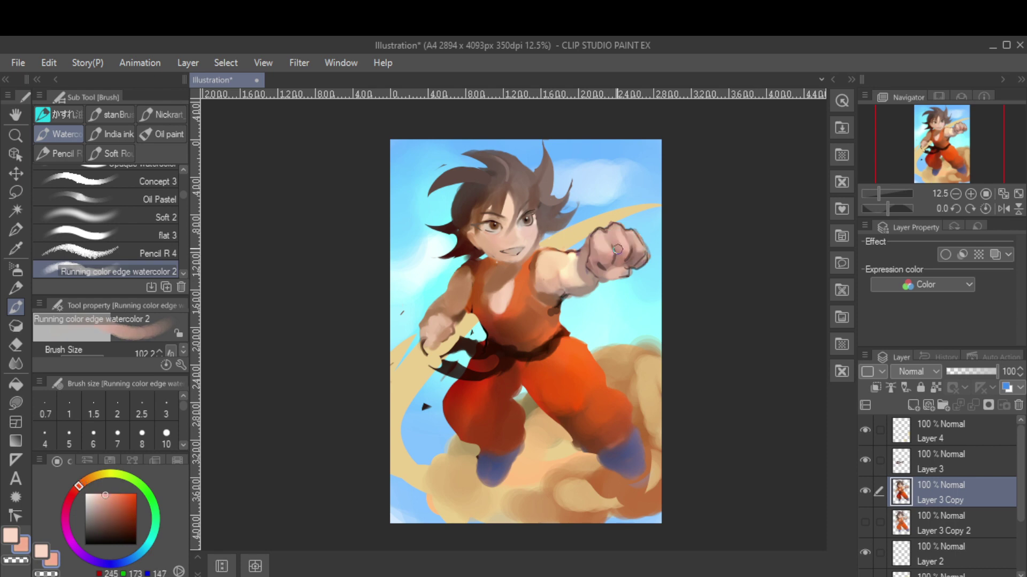
pyautogui.keyDown('alt'); pyautogui.click(618, 249); pyautogui.keyUp('alt')
pyautogui.press('h')
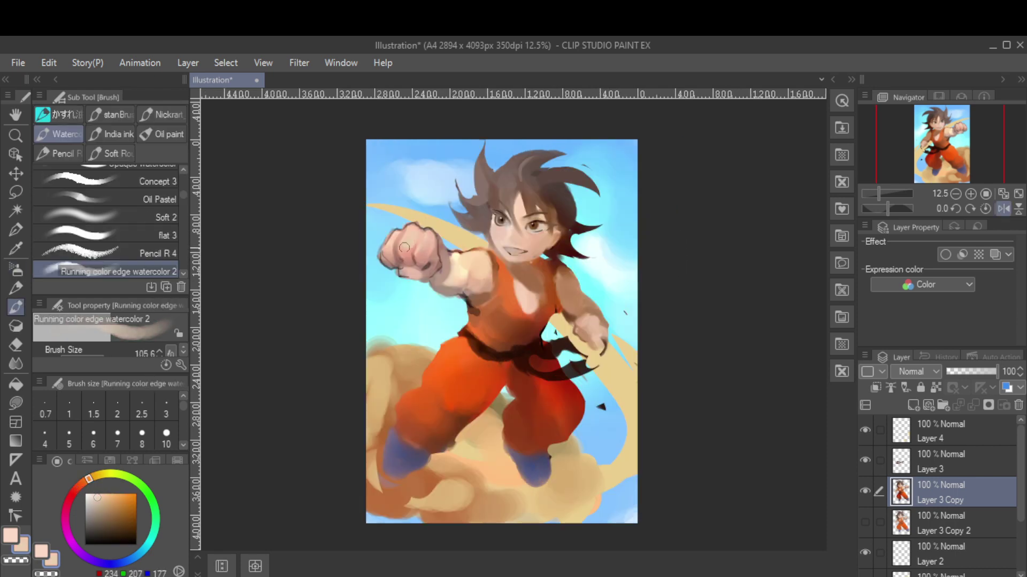
pyautogui.keyDown('alt'); pyautogui.click(394, 239); pyautogui.keyUp('alt')
pyautogui.keyDown('alt'); pyautogui.click(386, 249); pyautogui.keyUp('alt')
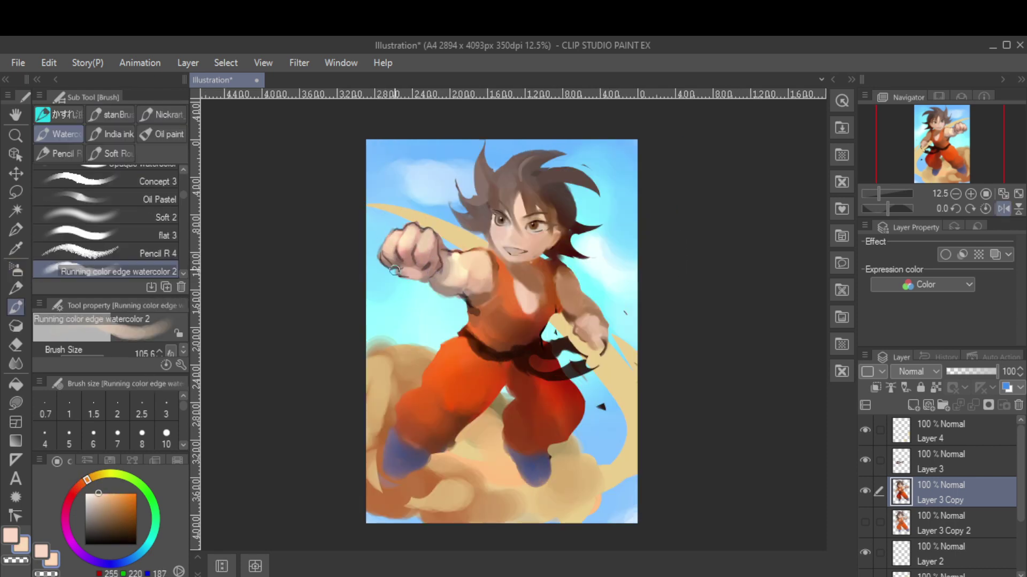
pyautogui.moveTo(400, 261)
pyautogui.mouseDown()
pyautogui.moveTo(455, 233)
pyautogui.moveTo(447, 283)
pyautogui.moveTo(481, 297)
pyautogui.mouseUp()
# Blend the wrist and forearm with sampled skin tones and shade the front shoulder with a sampled brown
pyautogui.keyDown('alt'); pyautogui.click(422, 251); pyautogui.keyUp('alt')
pyautogui.keyDown('alt'); pyautogui.click(431, 257); pyautogui.keyUp('alt')
pyautogui.keyDown('alt'); pyautogui.click(463, 276); pyautogui.keyUp('alt')
pyautogui.press('h')
pyautogui.keyDown('alt'); pyautogui.click(559, 297); pyautogui.keyUp('alt')
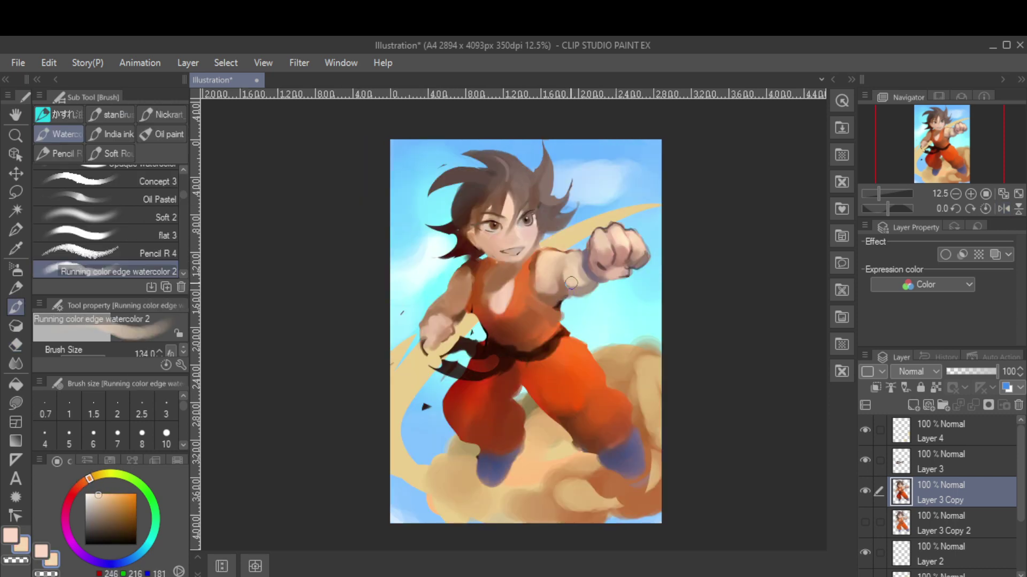
pyautogui.moveTo(559, 297); pyautogui.dragTo(569, 283)
pyautogui.keyDown('alt'); pyautogui.click(552, 261); pyautogui.keyUp('alt')
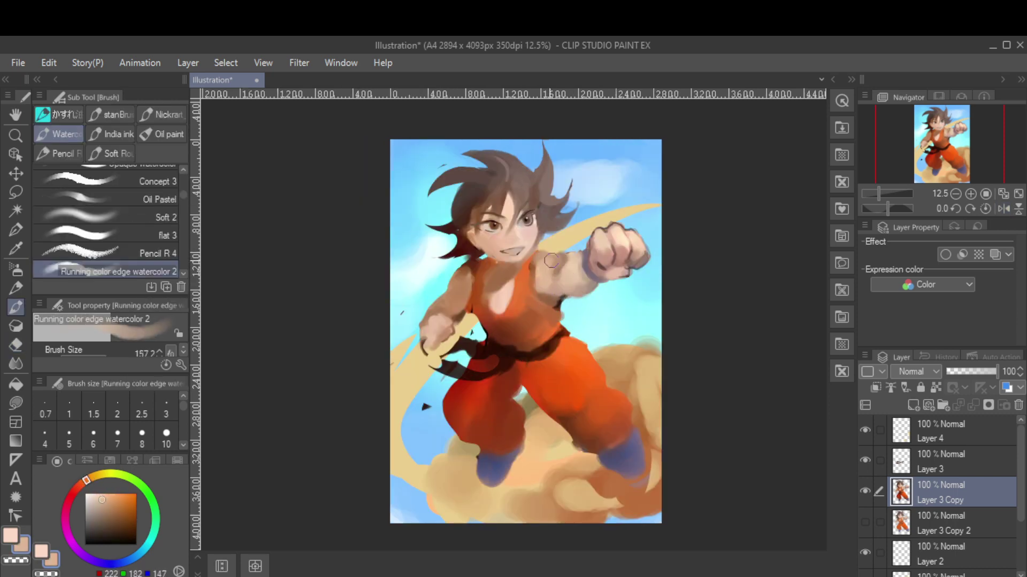
pyautogui.keyDown('alt'); pyautogui.click(541, 244); pyautogui.keyUp('alt')
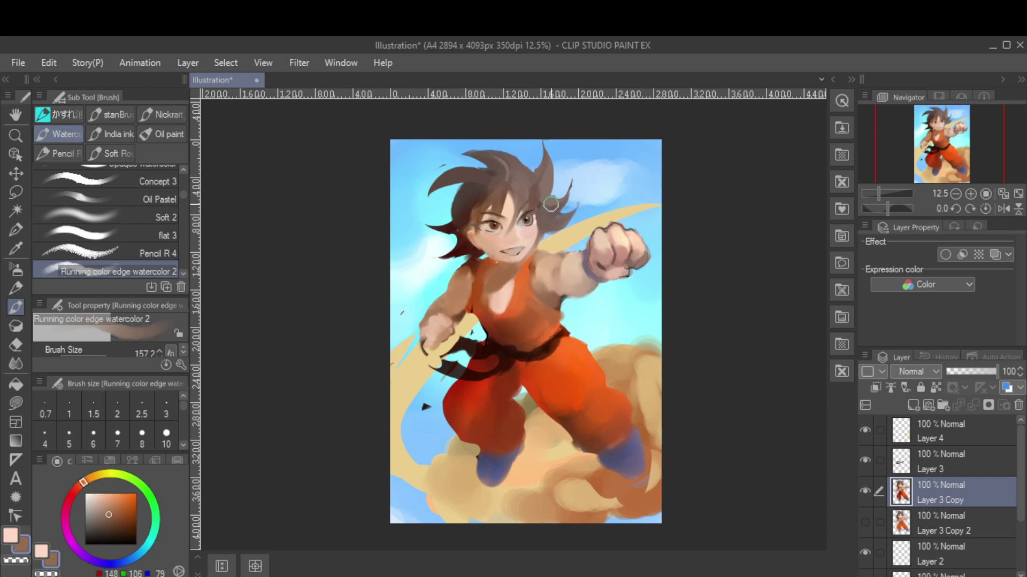
# Model the folds of the orange trousers with sampled orange and reddish-brown tones
pyautogui.press('h')
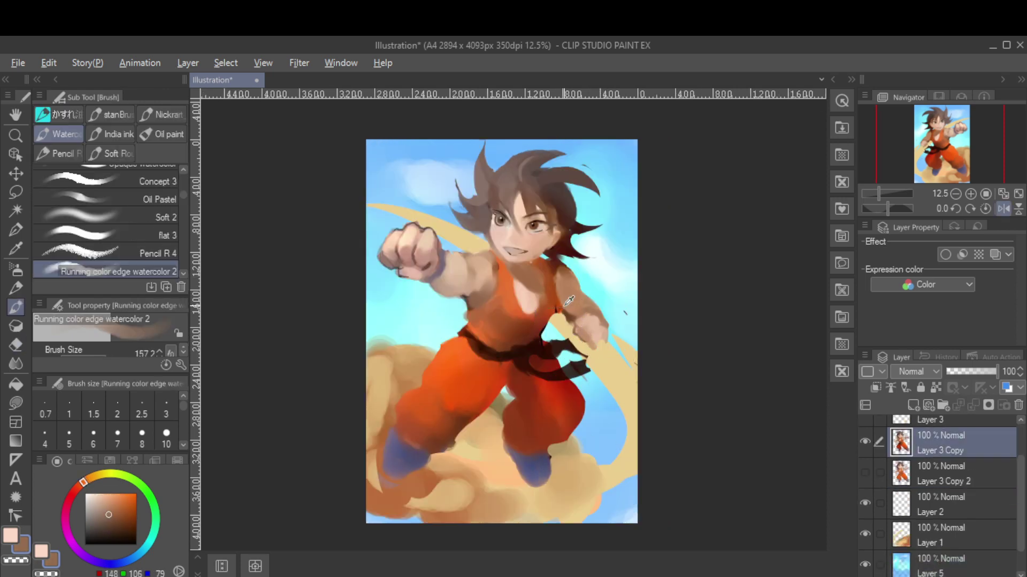
pyautogui.moveTo(514, 349); pyautogui.dragTo(481, 342)
pyautogui.keyDown('alt'); pyautogui.click(416, 433); pyautogui.keyUp('alt')
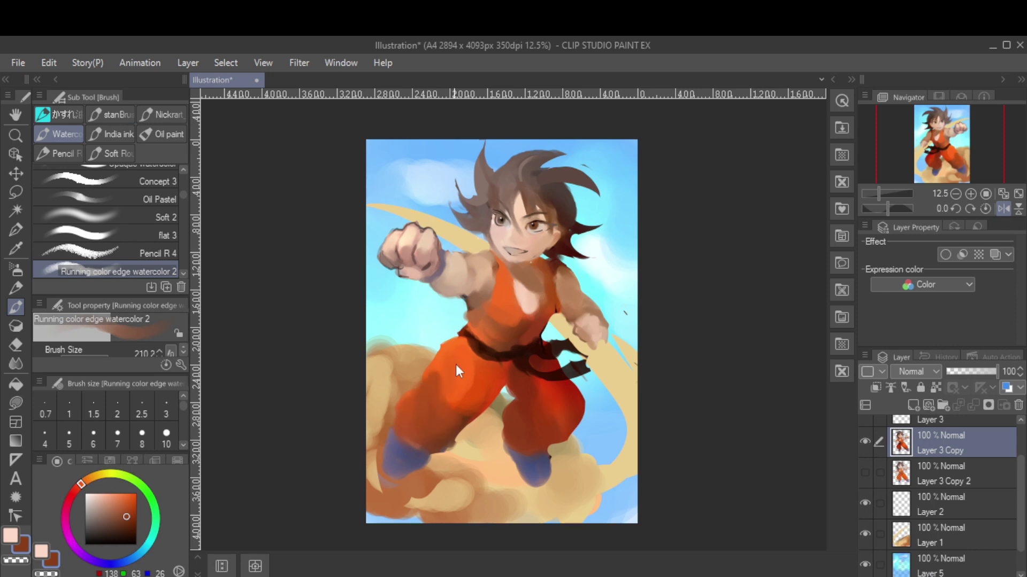
pyautogui.press('h')
# Outline the rear fist and the arms' edges in black with the Darker pencil
pyautogui.press('p')
pyautogui.keyDown('alt'); pyautogui.click(428, 312); pyautogui.keyUp('alt')
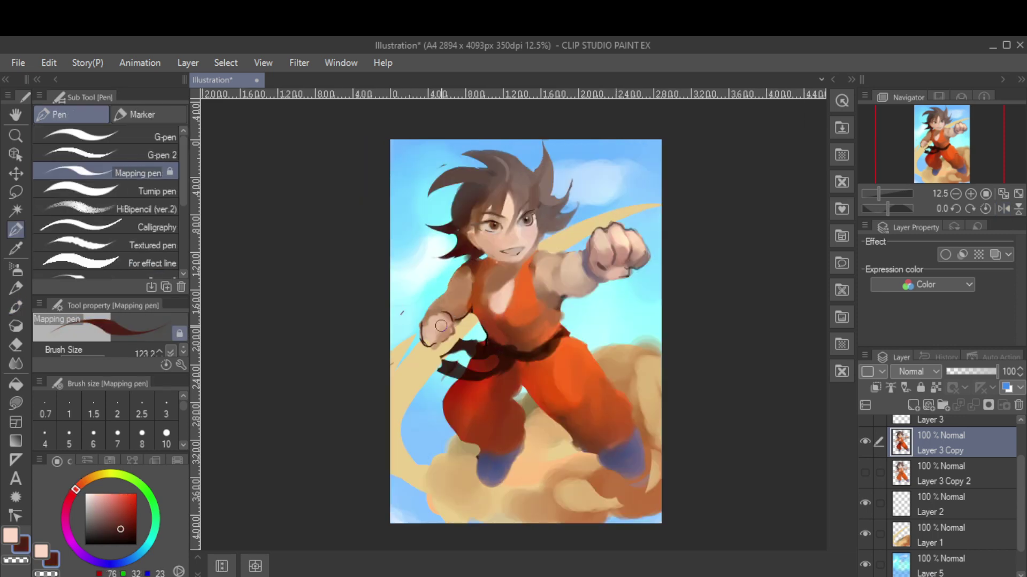
pyautogui.press('p')
pyautogui.keyDown('alt'); pyautogui.click(511, 248); pyautogui.keyUp('alt')
pyautogui.press('h')
pyautogui.press('[')
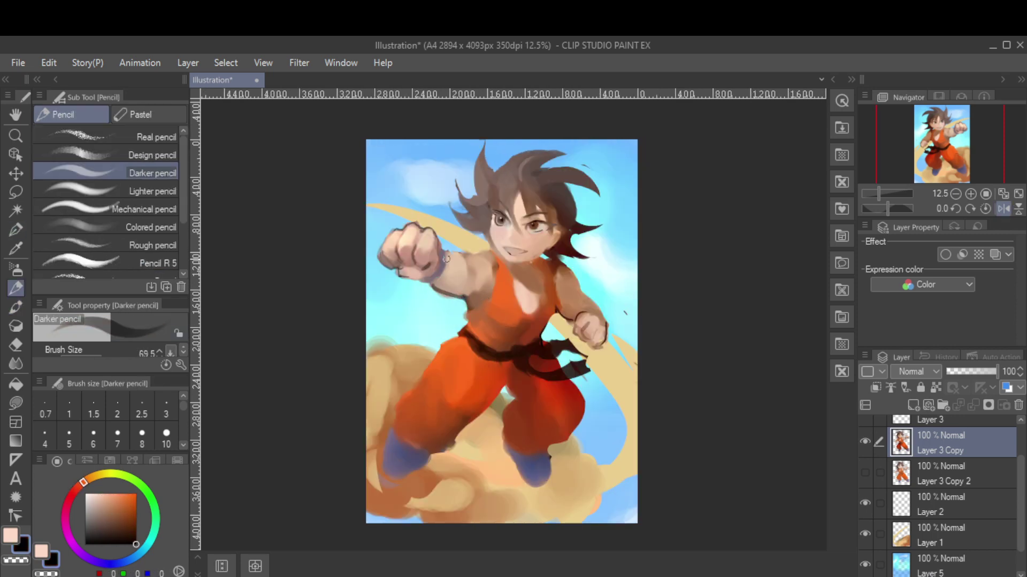
pyautogui.press('h')
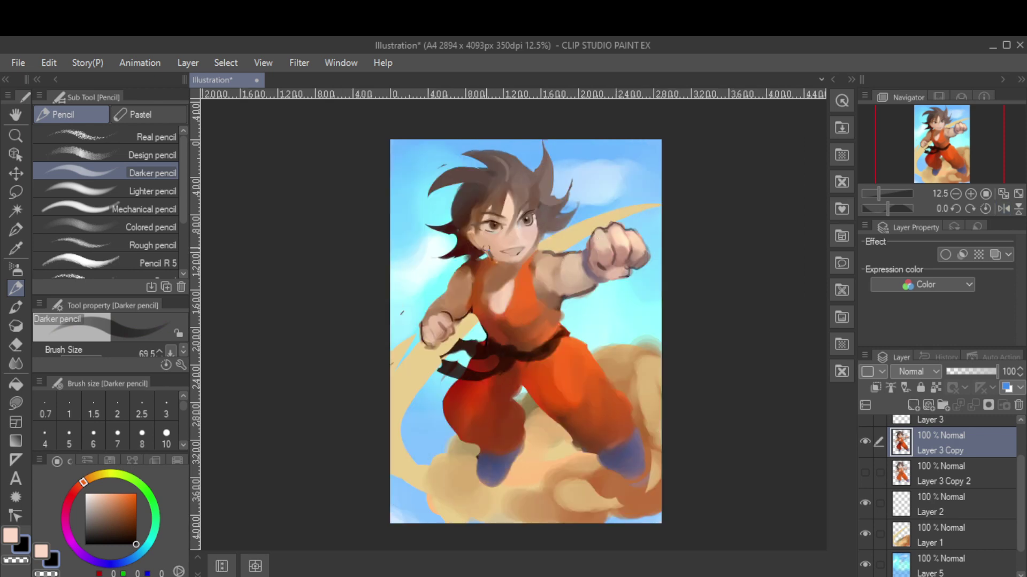
# Select the head and transform it slightly up and back, away from the front fist
pyautogui.keyDown('alt'); pyautogui.click(484, 284); pyautogui.keyUp('alt')
pyautogui.press('m')
pyautogui.moveTo(407, 144); pyautogui.dragTo(409, 292)
pyautogui.hotkey('ctrl', 't')
pyautogui.moveTo(527, 138); pyautogui.dragTo(527, 131)
pyautogui.press('Return')
# Repaint the collar and neck beneath the moved head with sampled orange and skin colors
pyautogui.press('h')
pyautogui.press('b')
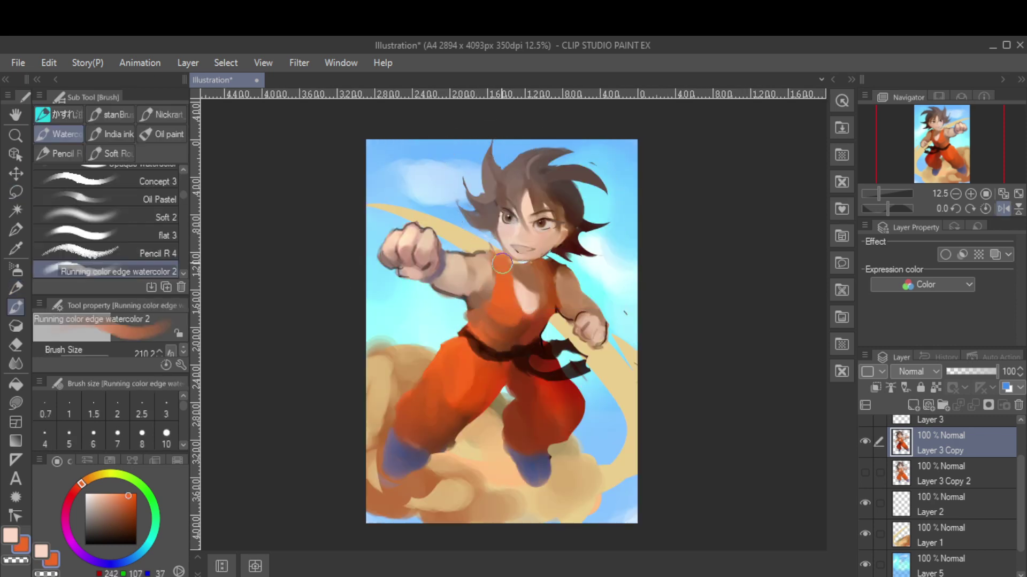
pyautogui.keyDown('alt'); pyautogui.click(536, 252); pyautogui.keyUp('alt')
pyautogui.press('[')
pyautogui.scroll(2, 543, 190)
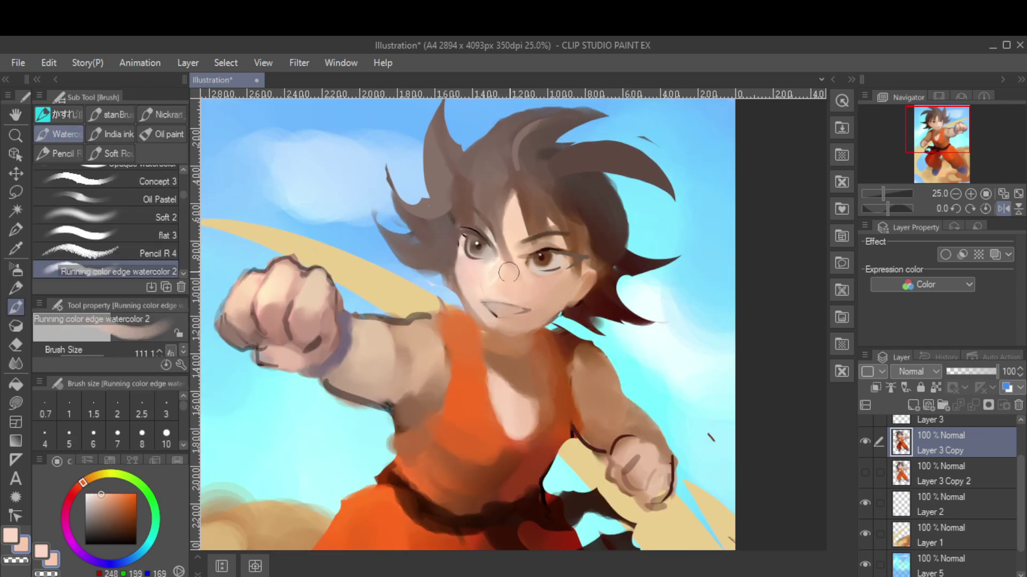
# Smooth the cheeks, nose and area around the mouth with sampled skin tones
pyautogui.press(']')
pyautogui.press('h')
pyautogui.press(']')
pyautogui.keyDown('alt'); pyautogui.click(490, 301); pyautogui.keyUp('alt')
pyautogui.press('[')
pyautogui.press('[')
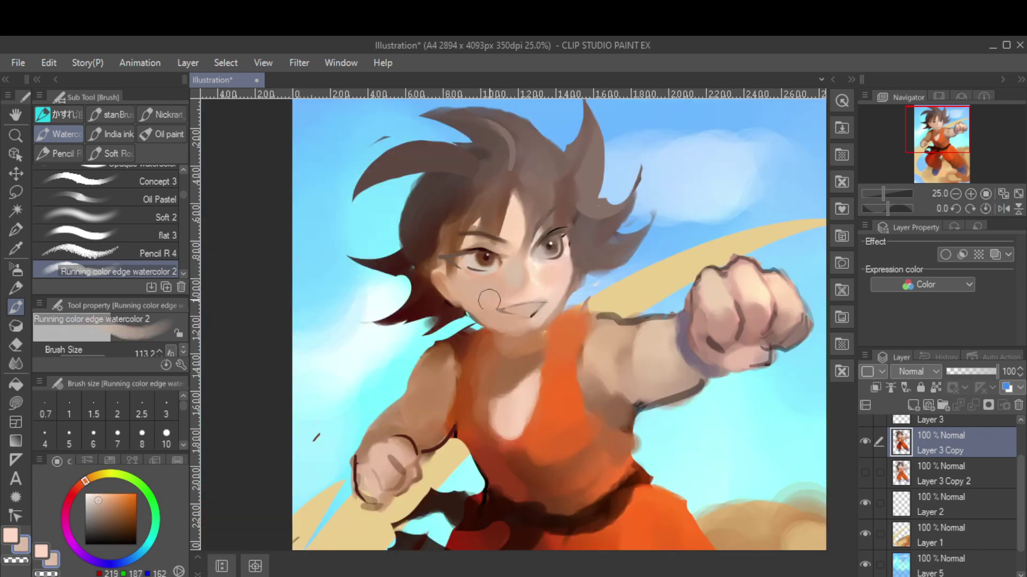
pyautogui.press('h')
pyautogui.scroll(-1, 598, 239)
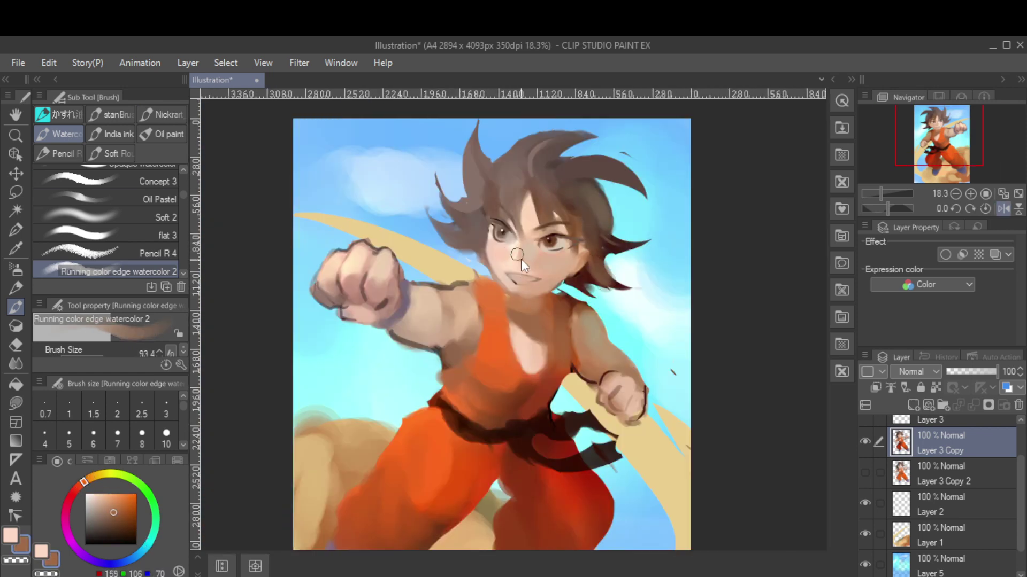
# Add a new layer above the figure layer and set its blending mode to Overlay
pyautogui.press('p')
pyautogui.scroll(2, 538, 246)
pyautogui.keyDown('alt'); pyautogui.click(551, 261); pyautogui.keyUp('alt')
pyautogui.click(913, 404)
pyautogui.click(916, 371)
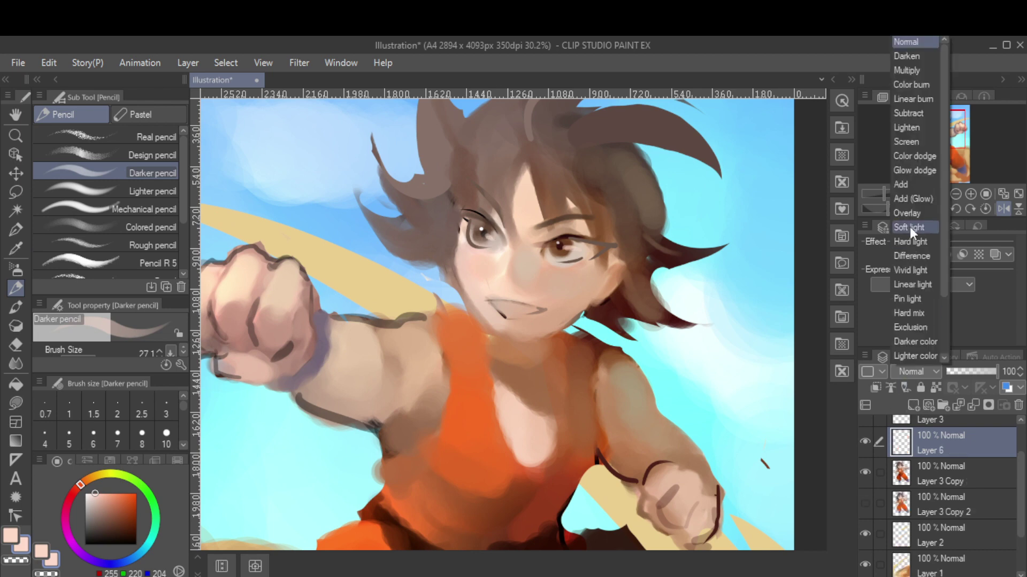
pyautogui.click(916, 225)
# Brush sampled tones over the face and eyes on the Overlay layer with the watercolor brush
pyautogui.keyDown('alt'); pyautogui.click(621, 326); pyautogui.keyUp('alt')
pyautogui.press('b')
pyautogui.press('h')
pyautogui.scroll(-1, 485, 190)
pyautogui.press('b')
pyautogui.scroll(-1, 485, 190)
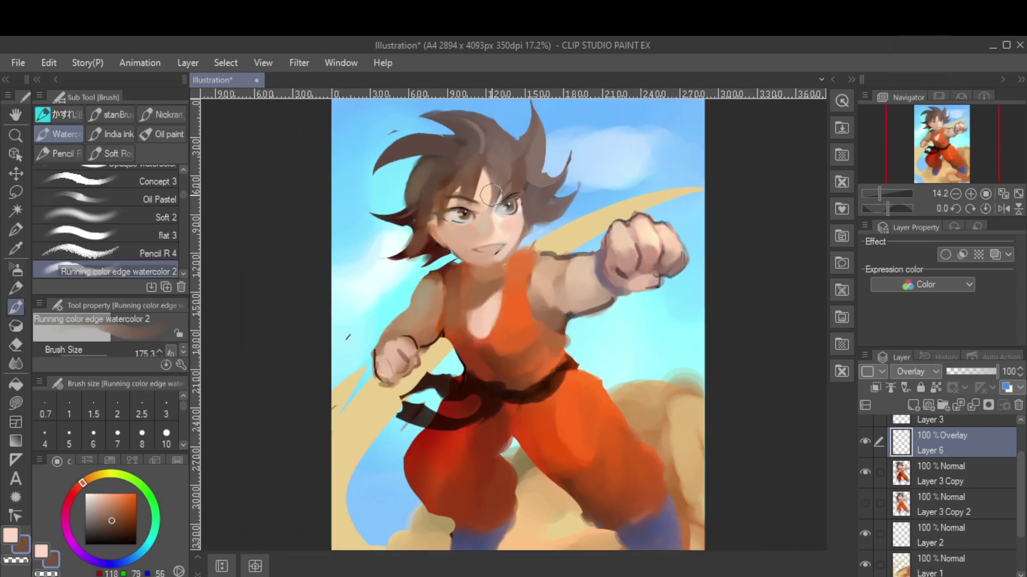
# Select the sky layer and darken the lower sky with deep blue using a very large watercolor brush
pyautogui.keyDown('ctrl'); pyautogui.keyDown('shift'); pyautogui.click(368, 297); pyautogui.keyUp('shift'); pyautogui.keyUp('ctrl')
pyautogui.keyDown('alt'); pyautogui.click(631, 316); pyautogui.keyUp('alt')
pyautogui.press('j')
pyautogui.scroll(-1, 491, 227)
pyautogui.press('b')
pyautogui.scroll(1, 367, 355)
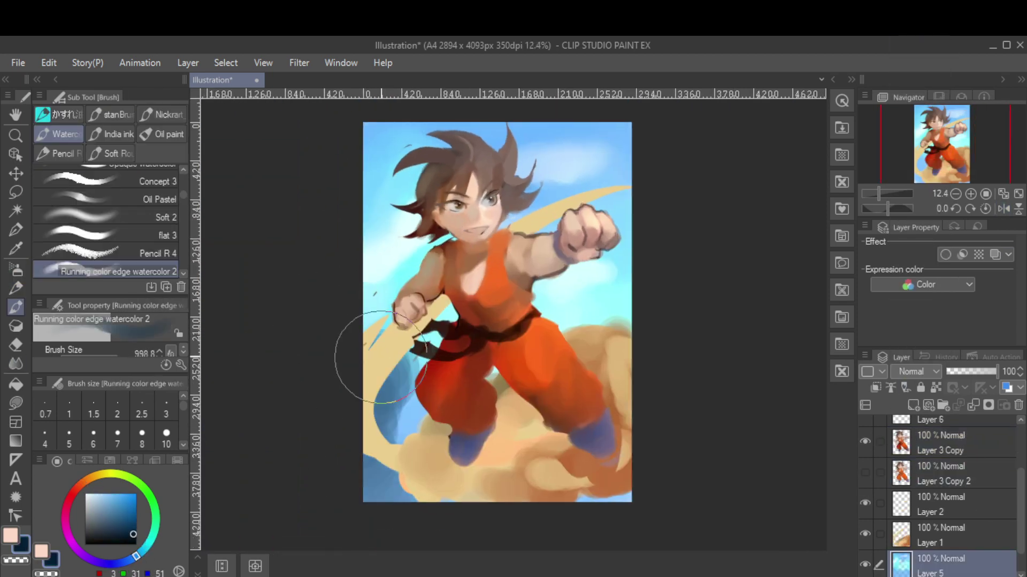
pyautogui.keyDown('alt'); pyautogui.click(372, 286); pyautogui.keyUp('alt')
pyautogui.press('h')
# Add a new layer above the sky and paint sweeping pale clouds and blue streaks on both sides of the figure
pyautogui.hotkey('ctrl', 'shift', 'n')
pyautogui.keyDown('alt'); pyautogui.click(600, 332); pyautogui.keyUp('alt')
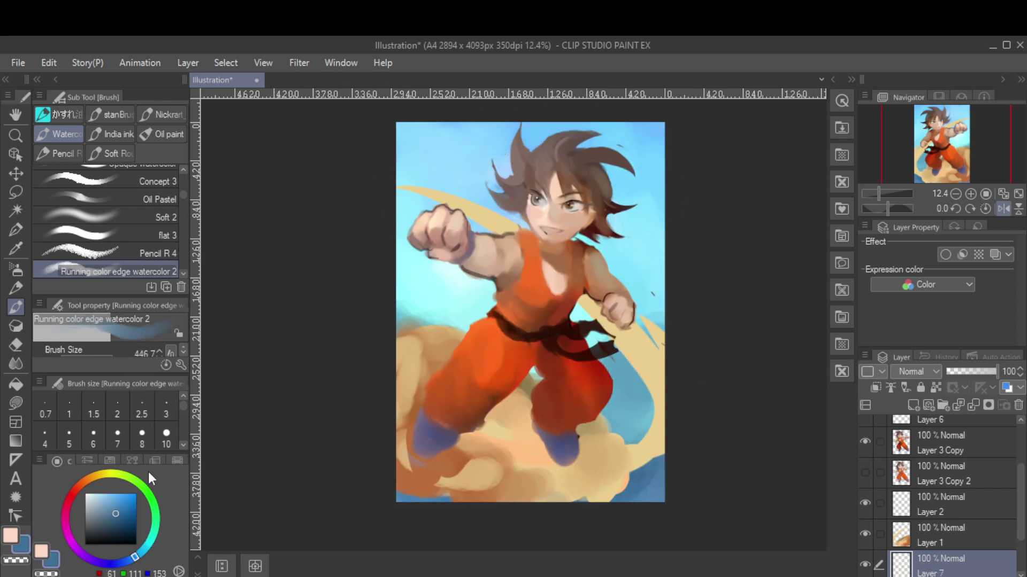
pyautogui.moveTo(406, 182); pyautogui.dragTo(497, 155)
pyautogui.moveTo(396, 310); pyautogui.dragTo(492, 283)
pyautogui.moveTo(607, 284); pyautogui.dragTo(663, 262)
pyautogui.moveTo(620, 235); pyautogui.dragTo(663, 160)
pyautogui.press('h')
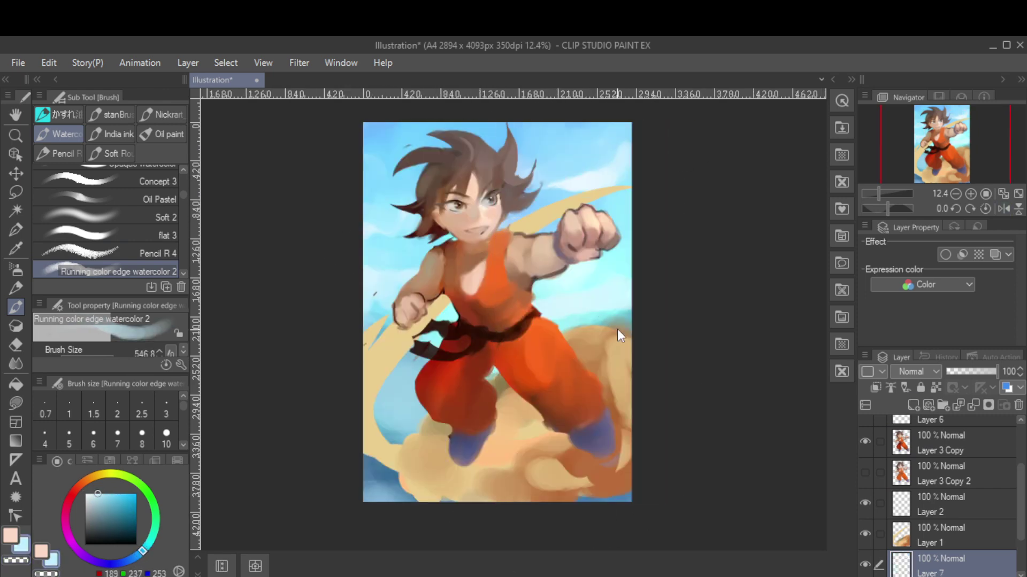
# Switch to the tan cloud layer and shade the curved cloud trail beside the rear leg with sampled tan
pyautogui.keyDown('alt'); pyautogui.click(556, 313); pyautogui.keyUp('alt')
pyautogui.press('[')
pyautogui.keyDown('ctrl'); pyautogui.keyDown('shift'); pyautogui.click(374, 412); pyautogui.keyUp('shift'); pyautogui.keyUp('ctrl')
pyautogui.keyDown('alt'); pyautogui.click(377, 369); pyautogui.keyUp('alt')
pyautogui.moveTo(375, 331); pyautogui.dragTo(385, 428)
pyautogui.press('[')
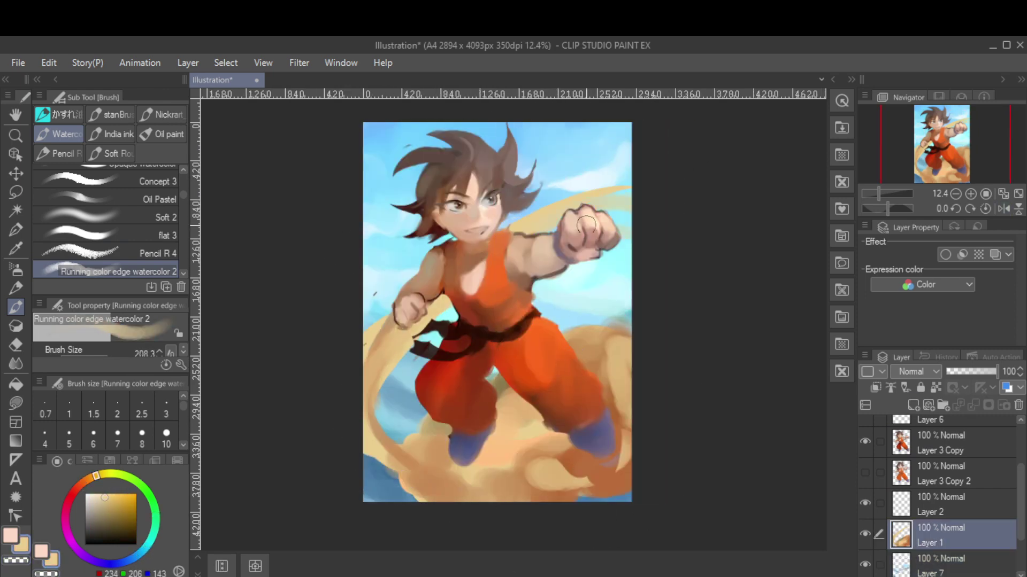
# Add a new layer and paint tan cloud wisps around the feet with a sampled cloud color
pyautogui.hotkey('ctrl', 'shift', 'n')
pyautogui.keyDown('alt'); pyautogui.click(527, 463); pyautogui.keyUp('alt')
pyautogui.press(']')
pyautogui.moveTo(545, 444)
pyautogui.mouseDown()
pyautogui.moveTo(580, 427)
pyautogui.moveTo(465, 460)
pyautogui.moveTo(534, 471)
pyautogui.mouseUp()
pyautogui.press('h')
# Switch back to the figure layer and repaint the nose with sampled skin tones and a small brush
pyautogui.keyDown('ctrl'); pyautogui.keyDown('shift'); pyautogui.click(599, 225); pyautogui.keyUp('shift'); pyautogui.keyUp('ctrl')
pyautogui.scroll(5, 551, 224)
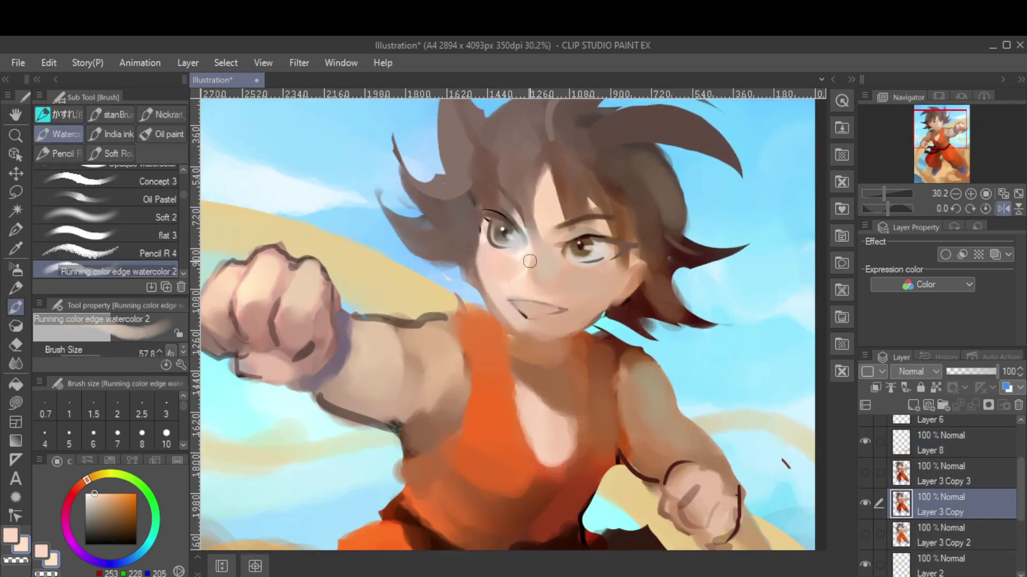
pyautogui.press('[')
pyautogui.press('[')
pyautogui.press('[')
pyautogui.press('[')
pyautogui.keyDown('alt'); pyautogui.click(538, 289); pyautogui.keyUp('alt')
# Refine the eyes with a sampled gray and add pink blush to the cheeks
pyautogui.press('[')
pyautogui.press('[')
pyautogui.keyDown('alt'); pyautogui.click(605, 240); pyautogui.keyUp('alt')
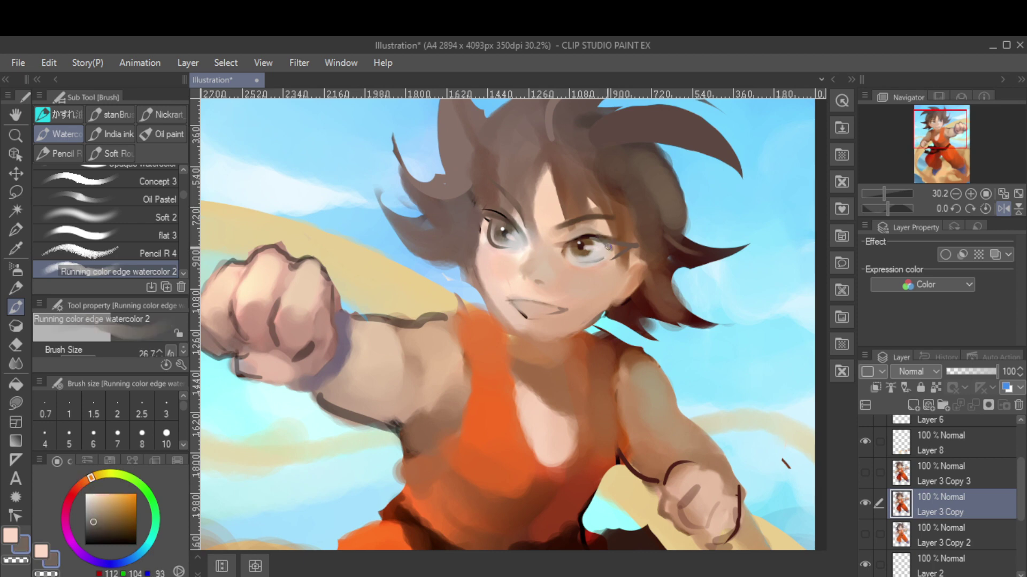
pyautogui.moveTo(489, 235); pyautogui.dragTo(497, 245)
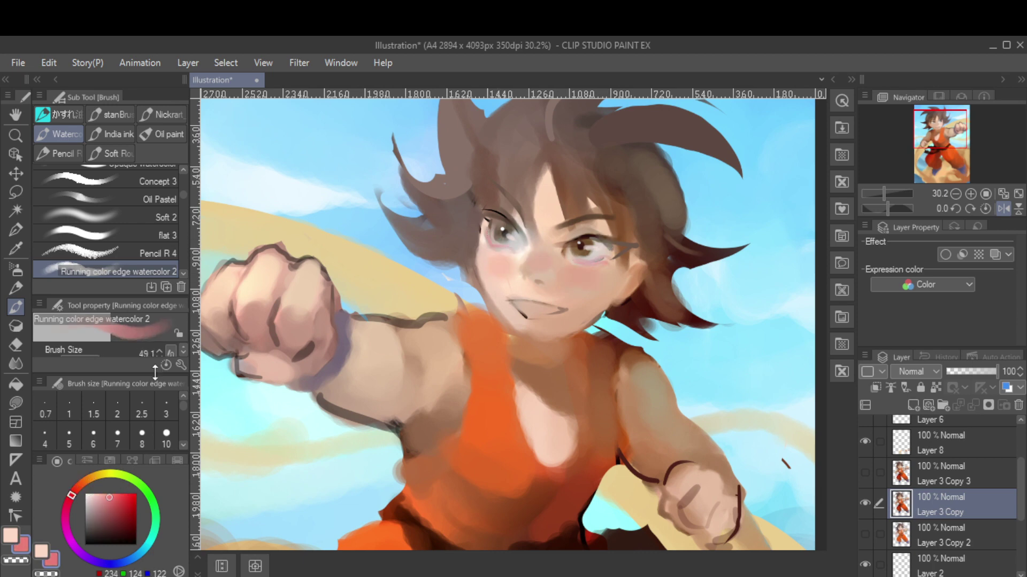
# Repaint the mouth as an open grin with a dark red interior and pale upper teeth
pyautogui.keyDown('alt'); pyautogui.click(519, 301); pyautogui.keyUp('alt')
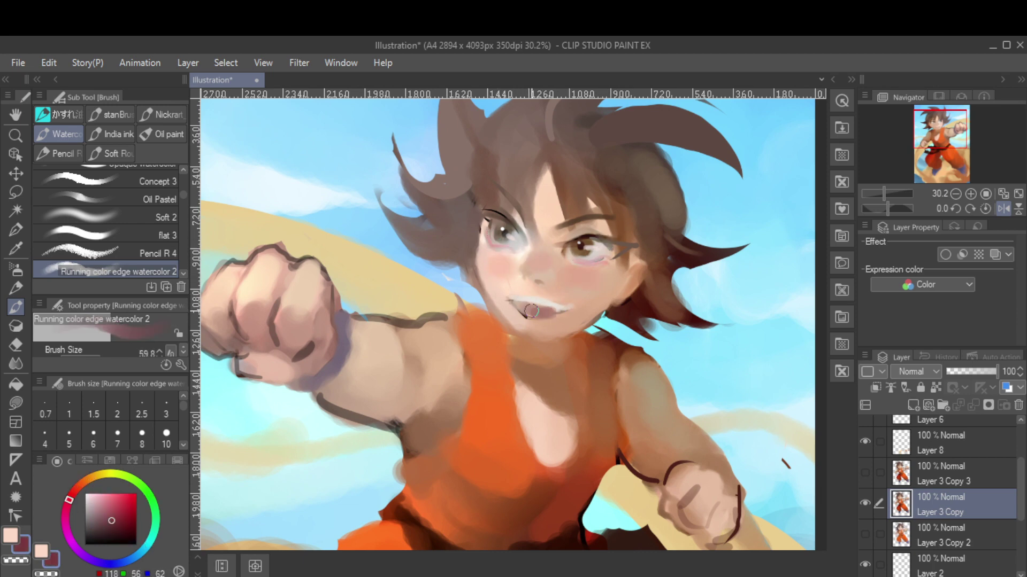
pyautogui.press('h')
pyautogui.keyDown('alt'); pyautogui.click(503, 314); pyautogui.keyUp('alt')
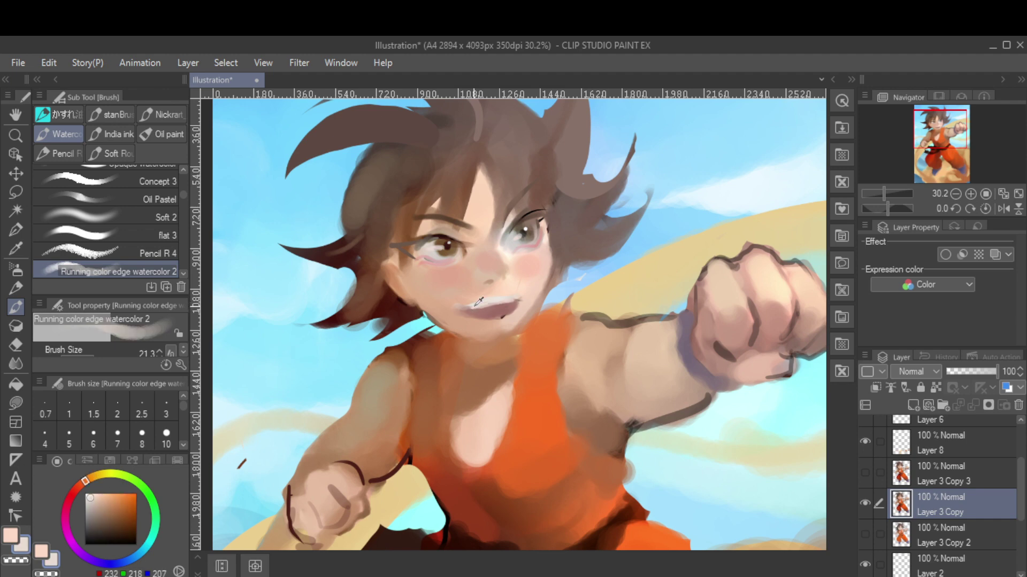
pyautogui.moveTo(460, 311)
pyautogui.mouseDown()
pyautogui.moveTo(515, 305)
pyautogui.moveTo(512, 297)
pyautogui.moveTo(480, 312)
pyautogui.moveTo(503, 311)
pyautogui.moveTo(522, 333)
pyautogui.moveTo(574, 324)
pyautogui.moveTo(556, 337)
pyautogui.mouseUp()
pyautogui.keyDown('alt'); pyautogui.click(508, 302); pyautogui.keyUp('alt')
pyautogui.keyDown('alt'); pyautogui.click(505, 315); pyautogui.keyUp('alt')
pyautogui.press('h')
pyautogui.keyDown('alt'); pyautogui.click(537, 334); pyautogui.keyUp('alt')
pyautogui.keyDown('alt'); pyautogui.click(538, 335); pyautogui.keyUp('alt')
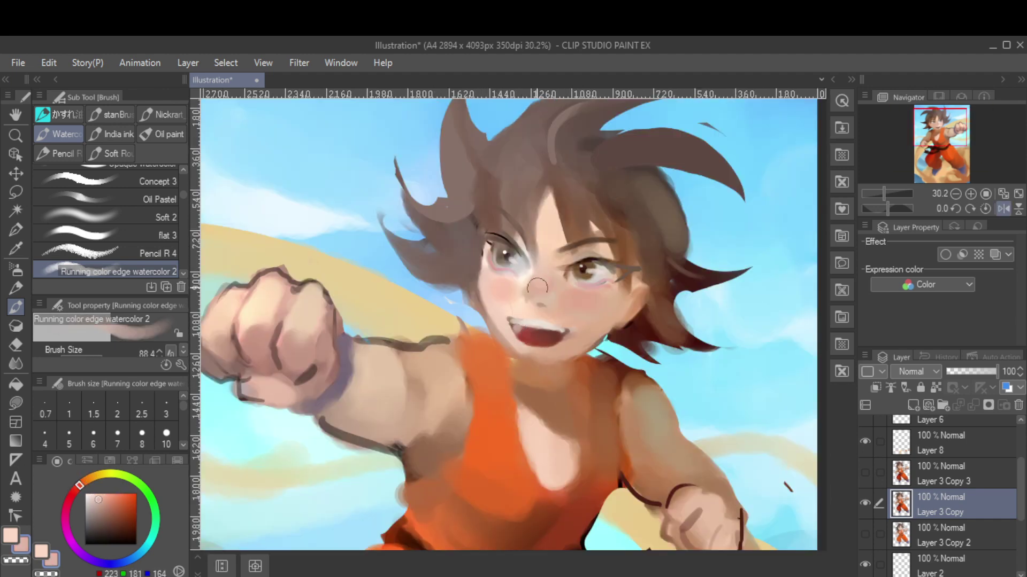
# Airbrush a red glow on the front hair spikes and dark brown on the back hair with the Shadow airbrush
pyautogui.press('b')
pyautogui.scroll(-3, 537, 334)
pyautogui.moveTo(439, 176)
pyautogui.mouseDown()
pyautogui.moveTo(513, 161)
pyautogui.moveTo(564, 220)
pyautogui.mouseUp()
pyautogui.press('b')
pyautogui.press('b')
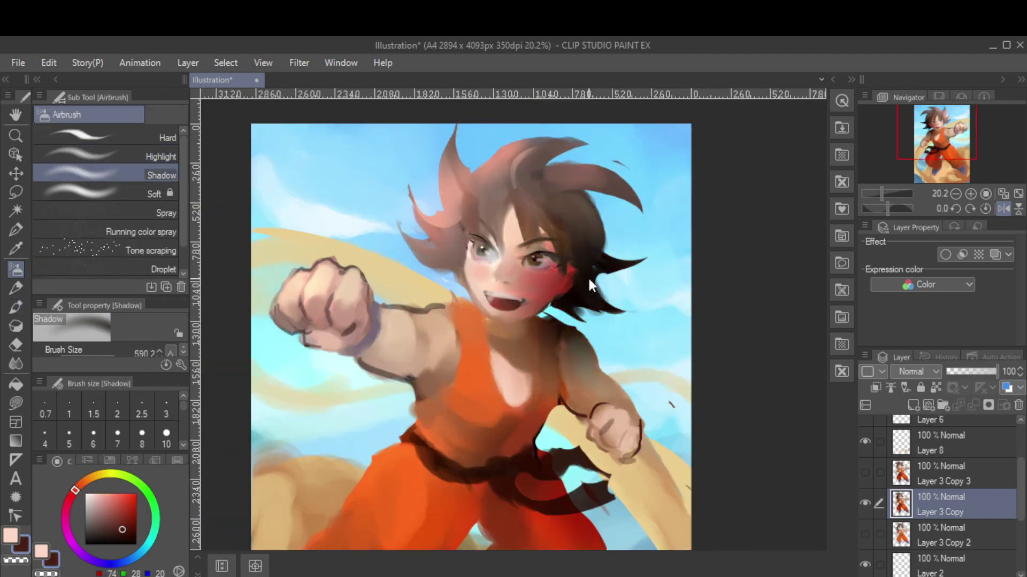
pyautogui.press('h')
# Paint pinkish highlights on the front hair spikes with the Running color edge watercolor 2 brush
pyautogui.scroll(-3, 536, 342)
pyautogui.scroll(1, 472, 442)
pyautogui.press('b')
pyautogui.keyDown('alt'); pyautogui.click(471, 441); pyautogui.keyUp('alt')
pyautogui.keyDown('alt'); pyautogui.click(503, 320); pyautogui.keyUp('alt')
pyautogui.moveTo(492, 161); pyautogui.dragTo(551, 188)
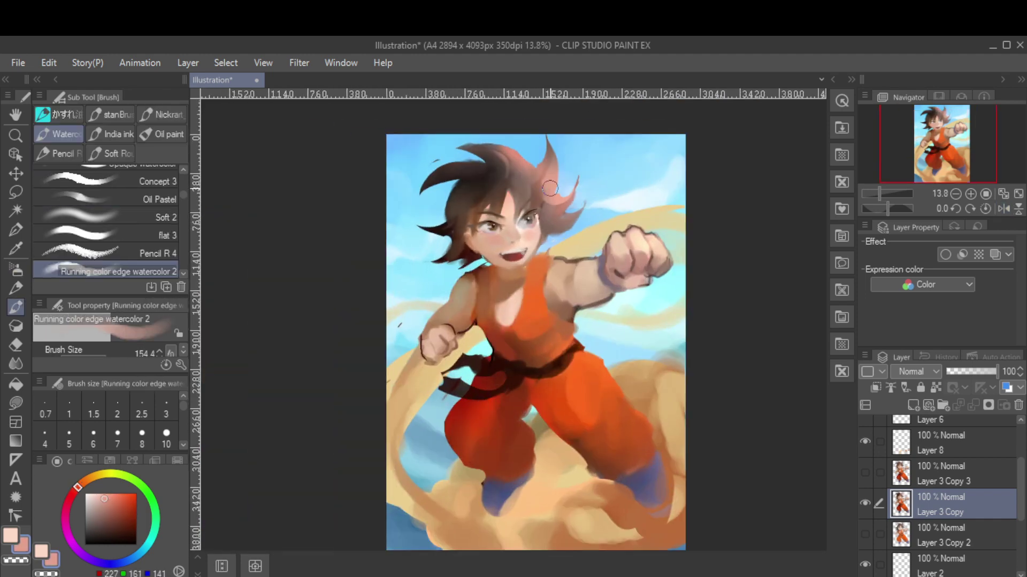
# Darken the back hair spikes and brighten the punching fist's knuckles with sampled dark brown and pale skin tones
pyautogui.press('h')
pyautogui.keyDown('alt'); pyautogui.click(479, 147); pyautogui.keyUp('alt')
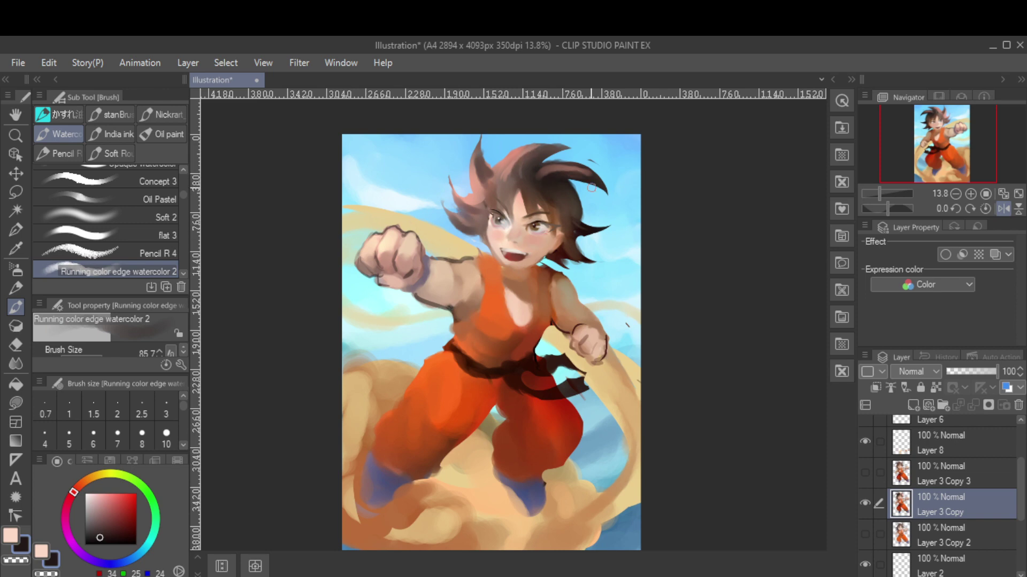
pyautogui.keyDown('alt'); pyautogui.click(505, 207); pyautogui.keyUp('alt')
pyautogui.keyDown('alt'); pyautogui.click(388, 239); pyautogui.keyUp('alt')
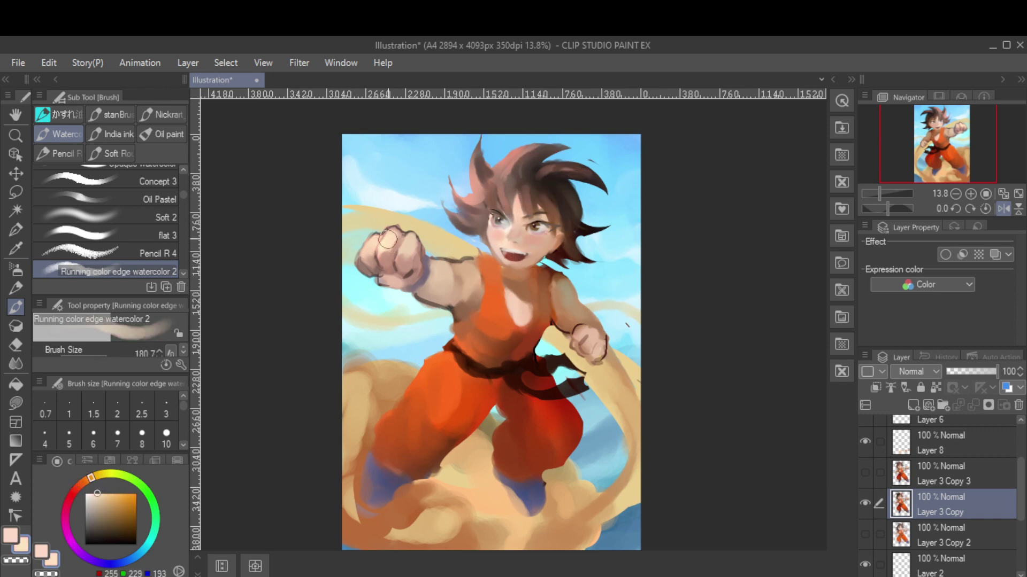
pyautogui.keyDown('alt'); pyautogui.click(395, 253); pyautogui.keyUp('alt')
pyautogui.scroll(4, 530, 214)
pyautogui.keyDown('alt'); pyautogui.click(465, 265); pyautogui.keyUp('alt')
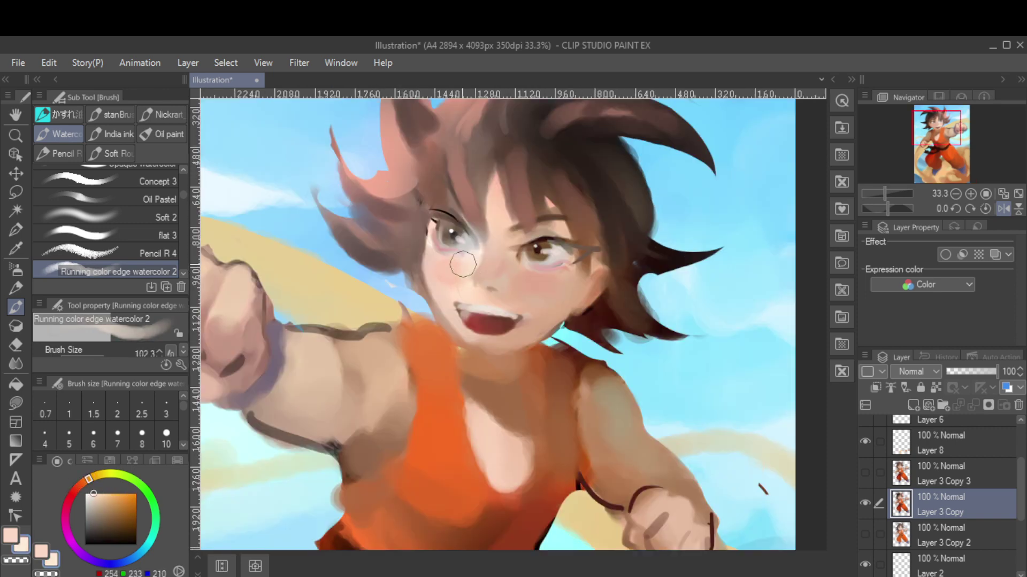
# Blend the face, chest and outstretched arm's shoulder with tan and peach tones sampled from the figure
pyautogui.press('j')
pyautogui.press('b')
pyautogui.keyDown('alt'); pyautogui.click(487, 388); pyautogui.keyUp('alt')
pyautogui.scroll(-1, 513, 385)
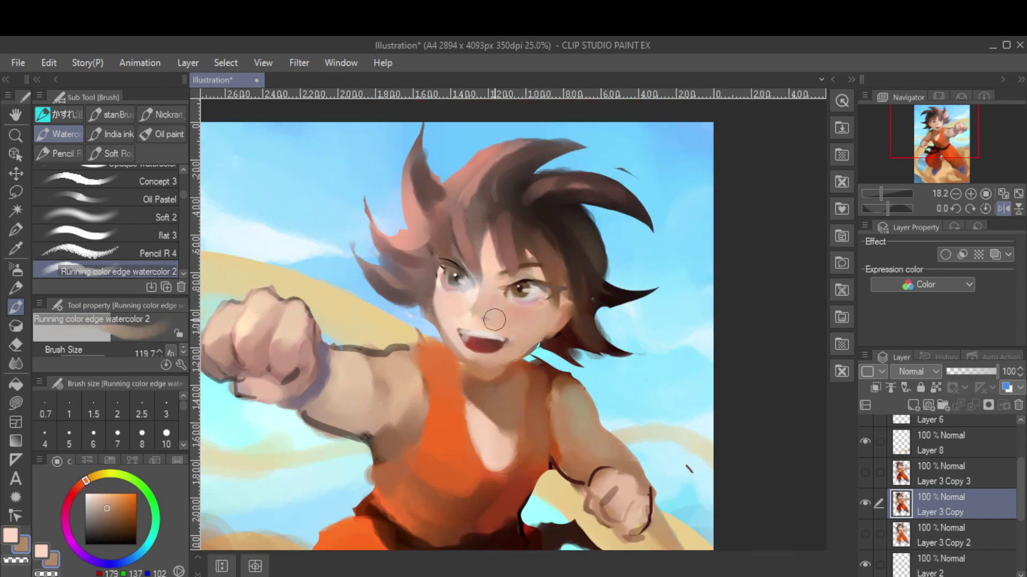
pyautogui.keyDown('alt'); pyautogui.click(436, 385); pyautogui.keyUp('alt')
pyautogui.scroll(-3, 436, 385)
pyautogui.keyDown('alt'); pyautogui.click(438, 331); pyautogui.keyUp('alt')
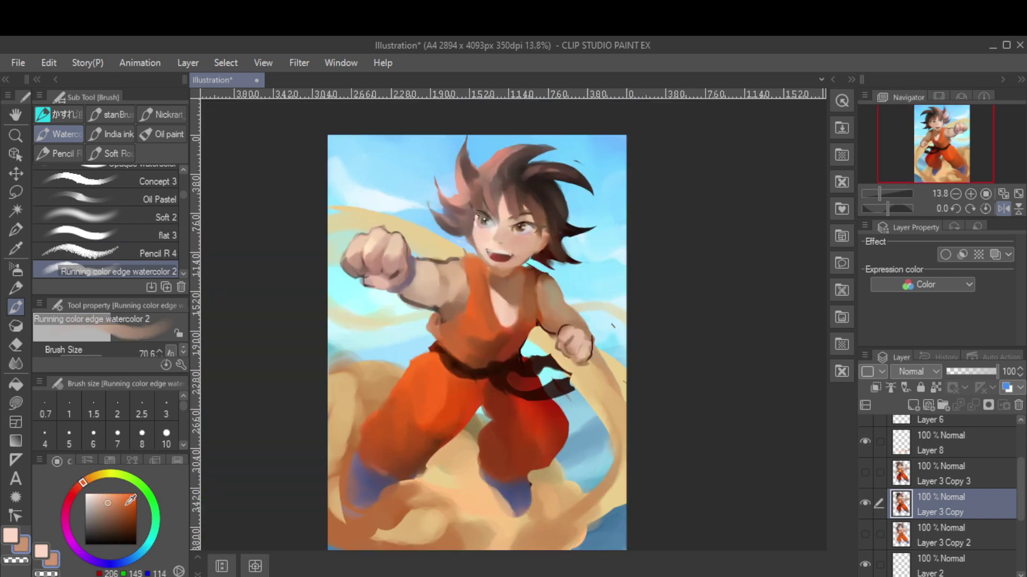
# Lock the figure layer's transparent pixels and paint bright orange folds on the martial arts top
pyautogui.press('b')
pyautogui.press('b')
pyautogui.keyDown('alt'); pyautogui.click(505, 347); pyautogui.keyUp('alt')
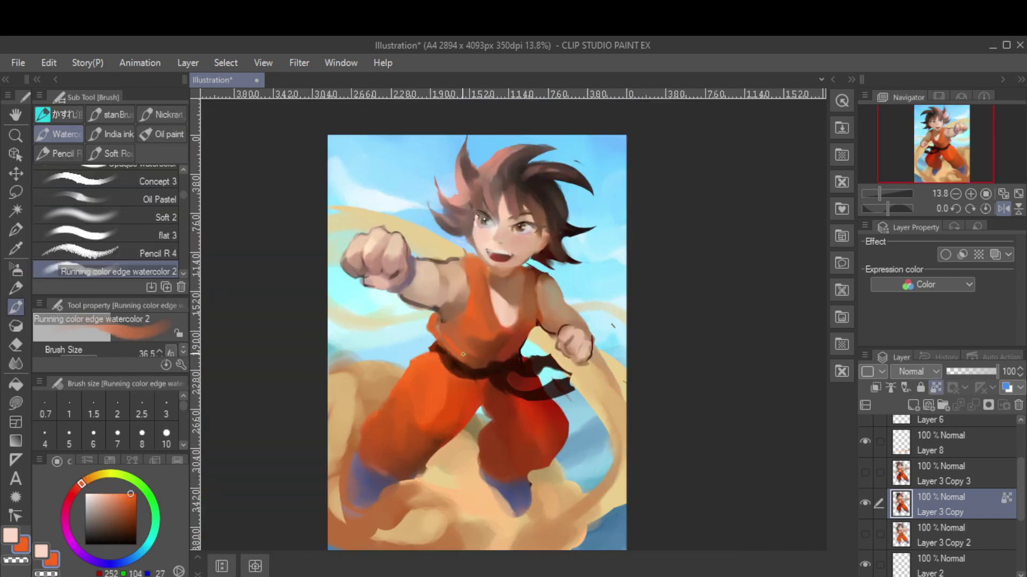
pyautogui.keyDown('alt'); pyautogui.click(449, 328); pyautogui.keyUp('alt')
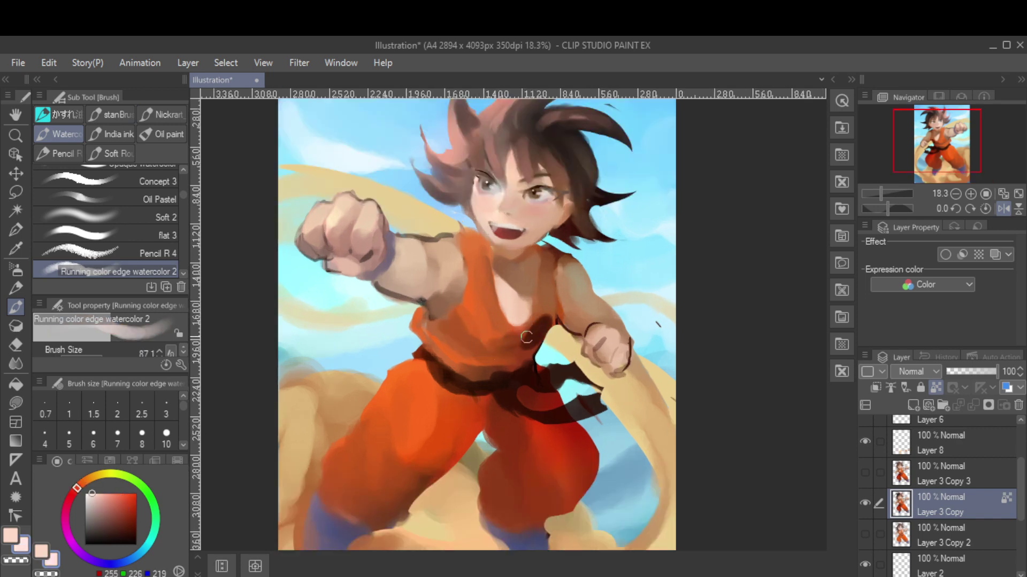
# Paint a mauve patch at the side of the orange top and add a new layer above Layer 3 Copy
pyautogui.scroll(3, 500, 220)
pyautogui.hotkey('ctrl', 'shift', 'n')
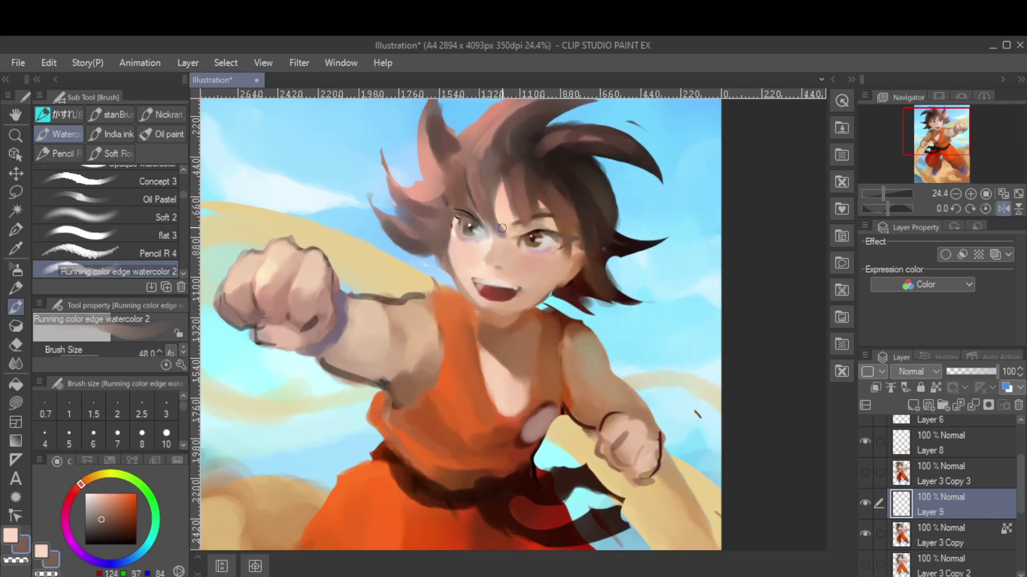
pyautogui.scroll(-1, 469, 273)
pyautogui.press('e')
pyautogui.press('b')
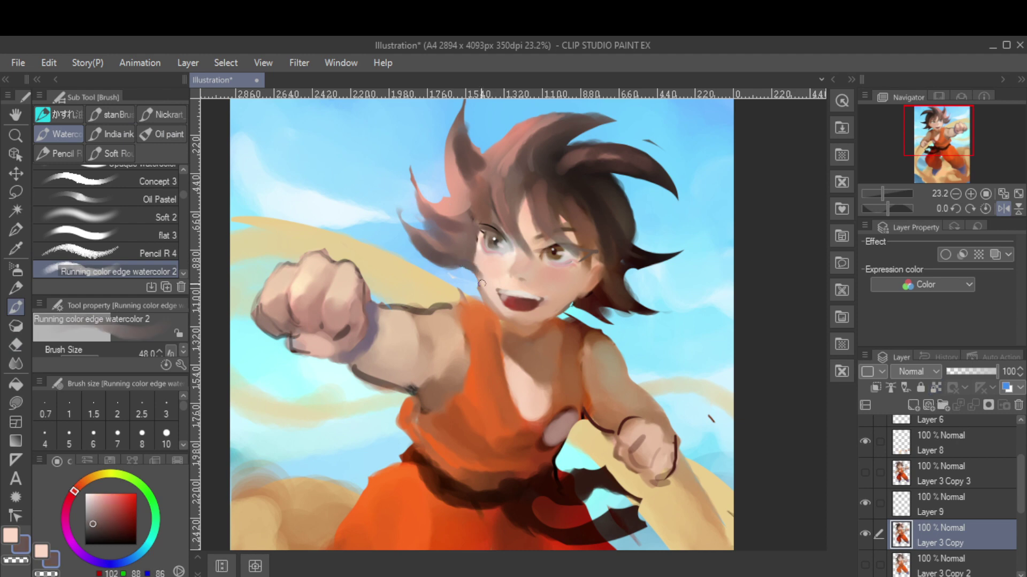
# Touch up the front shoulder's edge in sampled tan with the Darker pencil on Layer 3 Copy and undo the last stroke
pyautogui.keyDown('alt'); pyautogui.click(453, 322); pyautogui.keyUp('alt')
pyautogui.press('p')
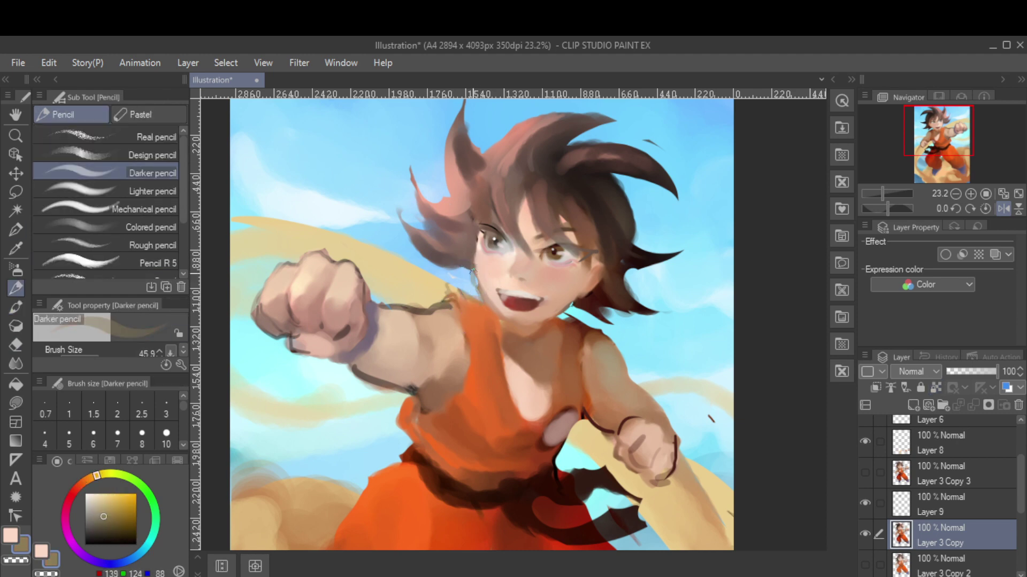
pyautogui.scroll(2, 460, 299)
pyautogui.moveTo(409, 284); pyautogui.dragTo(460, 279)
pyautogui.keyDown('alt'); pyautogui.click(467, 280); pyautogui.keyUp('alt')
pyautogui.hotkey('ctrl', 'z')
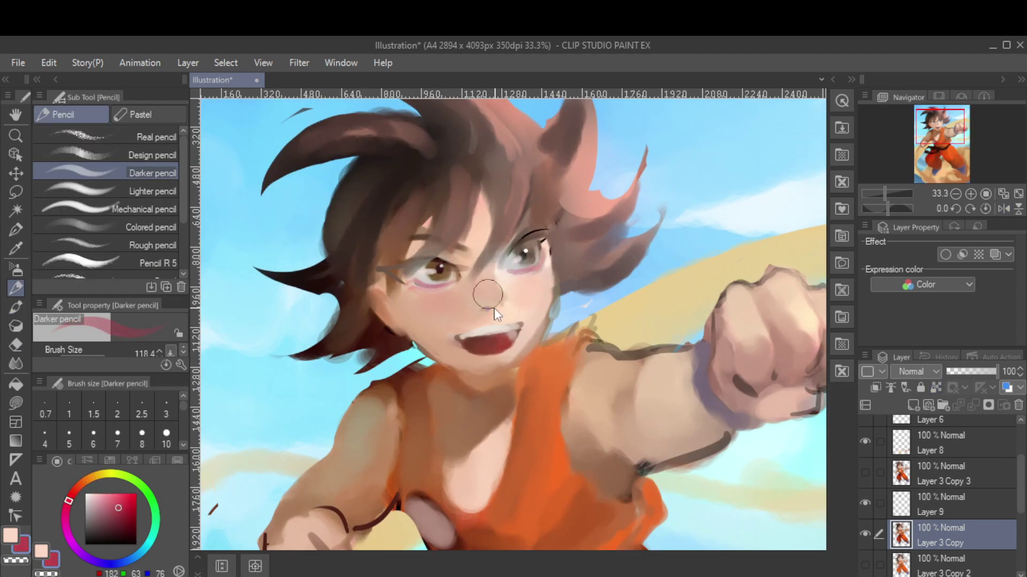
# Define the nose with a reddish shadow and paint a brighter red tongue inside the open mouth
pyautogui.keyDown('alt'); pyautogui.click(494, 314); pyautogui.keyUp('alt')
pyautogui.press('b')
pyautogui.press('h')
pyautogui.press('p')
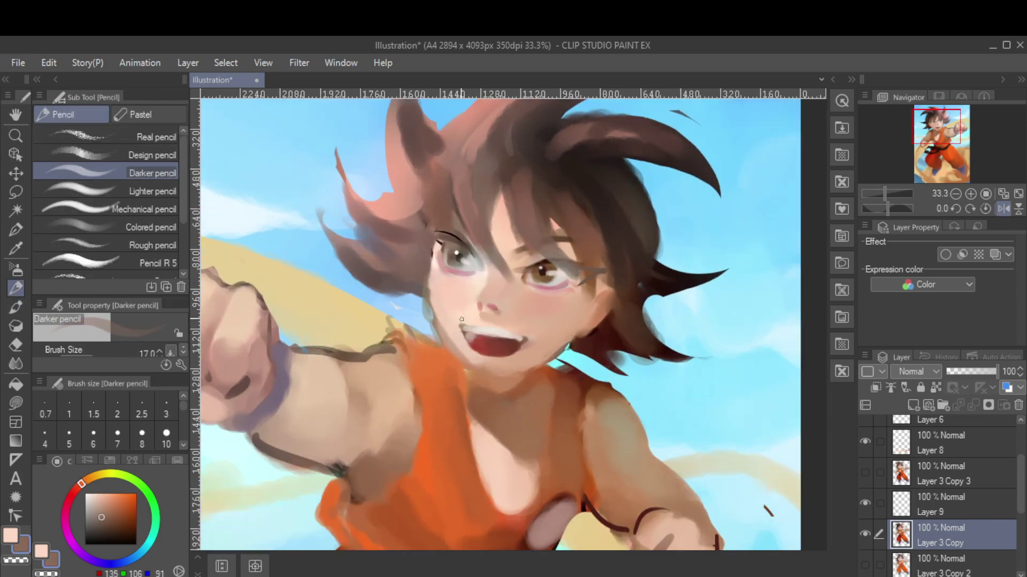
pyautogui.press(']')
pyautogui.press('b')
pyautogui.keyDown('alt'); pyautogui.click(484, 365); pyautogui.keyUp('alt')
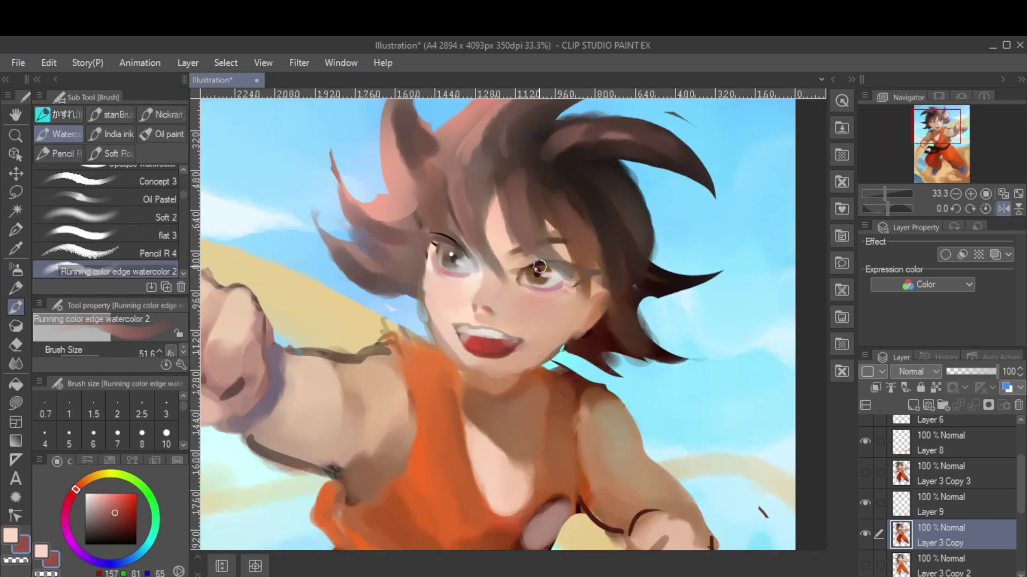
# Darken the eyelids and lashes in near-black with the Darker pencil
pyautogui.press('h')
pyautogui.scroll(-1, 510, 318)
pyautogui.keyDown('alt'); pyautogui.click(479, 271); pyautogui.keyUp('alt')
pyautogui.press('p')
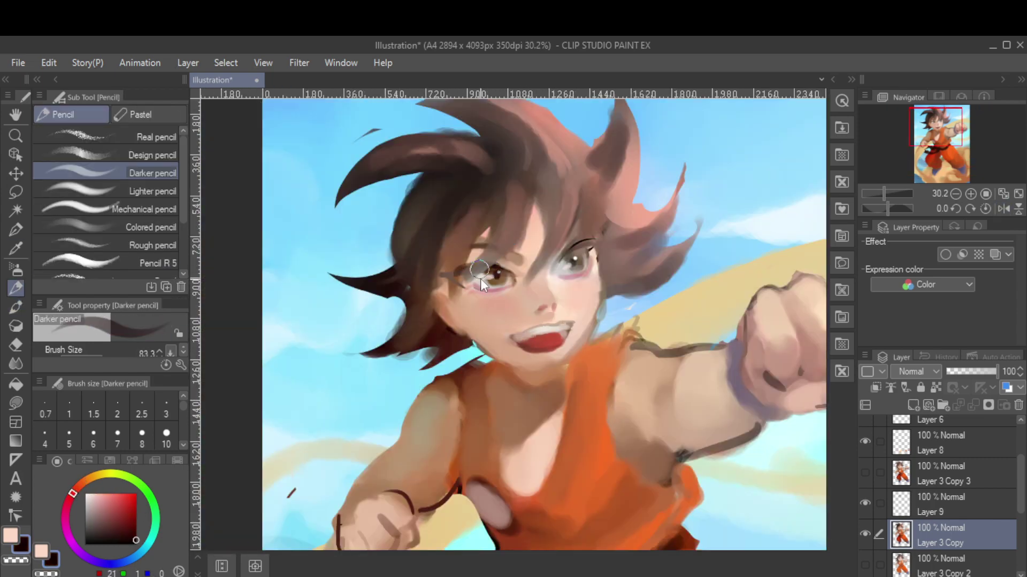
pyautogui.scroll(-2, 527, 209)
pyautogui.press('h')
pyautogui.scroll(1, 455, 292)
pyautogui.press(']')
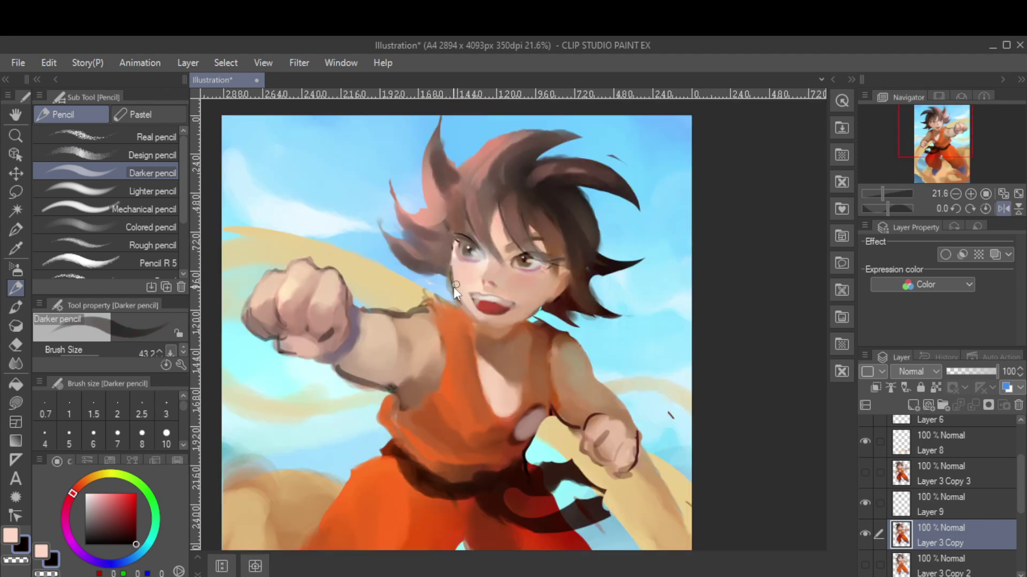
# Outline the jaw on the punching side and darken the front hair spikes with sampled dark brown
pyautogui.press('[')
pyautogui.press('[')
pyautogui.keyDown('alt'); pyautogui.click(409, 229); pyautogui.keyUp('alt')
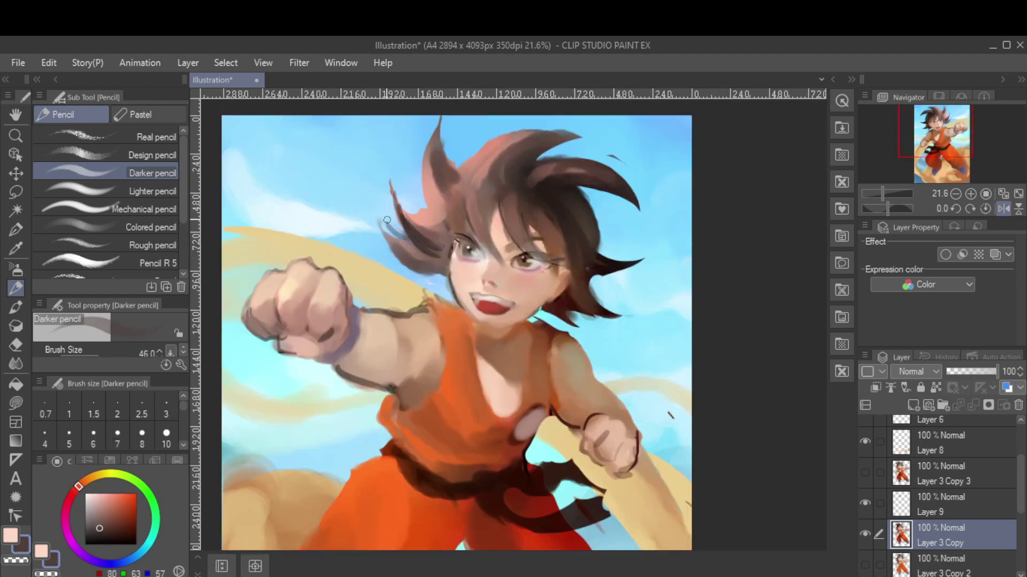
pyautogui.press('b')
pyautogui.press('h')
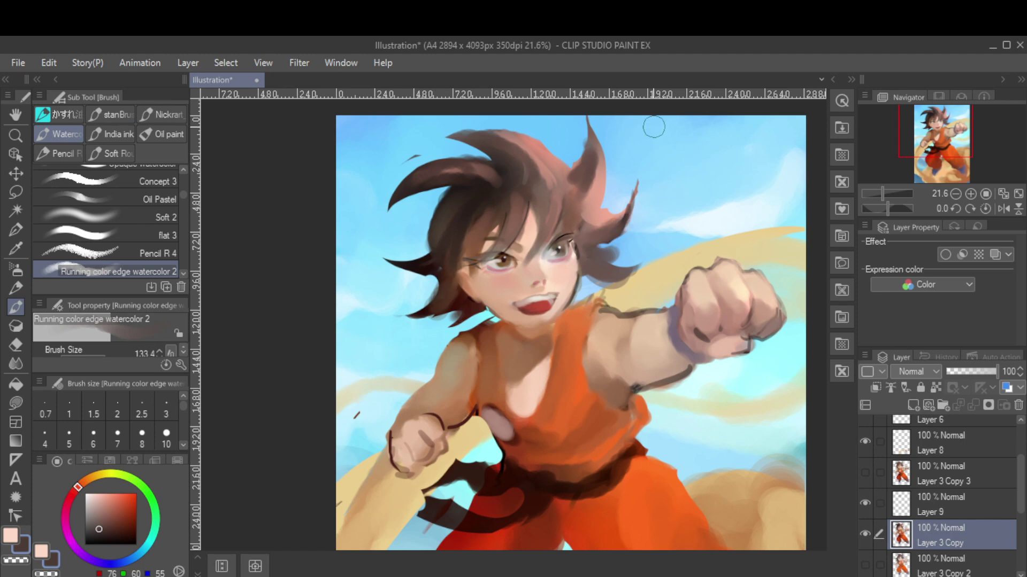
# Refine the mouth's dark contour, teeth and red interior with small strokes in sampled colours
pyautogui.press('[')
pyautogui.press('[')
pyautogui.press('[')
pyautogui.keyDown('alt'); pyautogui.click(530, 309); pyautogui.keyUp('alt')
pyautogui.moveTo(547, 297)
pyautogui.mouseDown()
pyautogui.moveTo(554, 302)
pyautogui.moveTo(530, 313)
pyautogui.moveTo(550, 309)
pyautogui.mouseUp()
pyautogui.keyDown('alt'); pyautogui.click(529, 308); pyautogui.keyUp('alt')
pyautogui.keyDown('alt'); pyautogui.click(537, 291); pyautogui.keyUp('alt')
pyautogui.press('h')
# Touch up the skin around the eyes with sampled peach and sharpen the eye outlines in black
pyautogui.scroll(3, 545, 308)
pyautogui.press(']')
pyautogui.keyDown('alt'); pyautogui.click(582, 201); pyautogui.keyUp('alt')
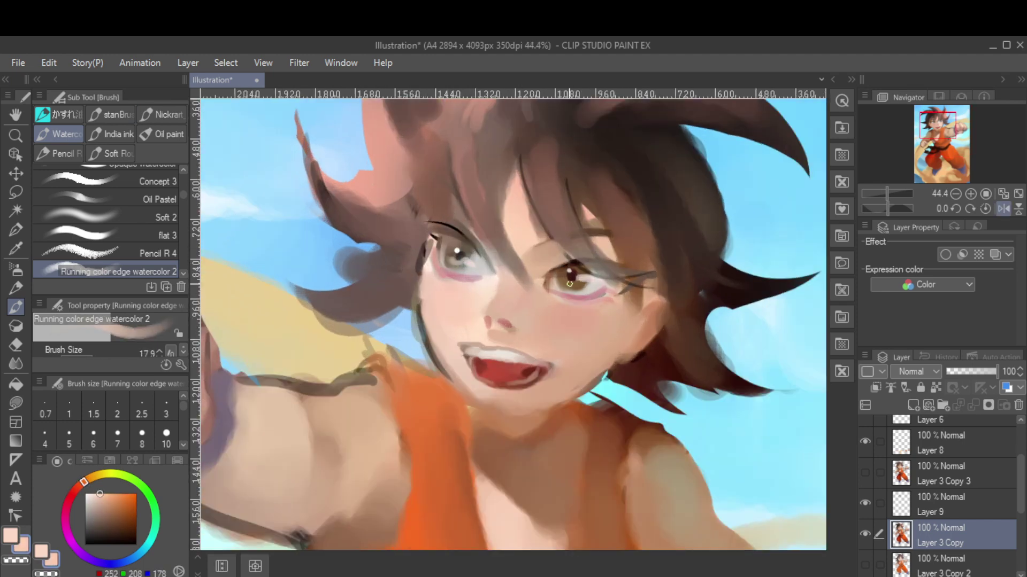
pyautogui.scroll(-3, 569, 267)
pyautogui.scroll(4, 569, 268)
pyautogui.keyDown('alt'); pyautogui.click(569, 268); pyautogui.keyUp('alt')
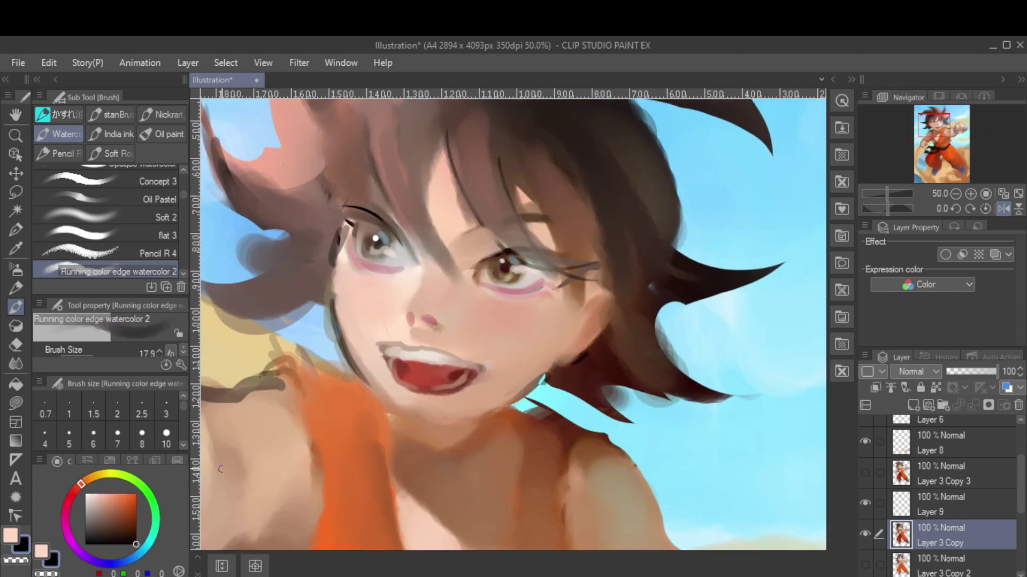
pyautogui.press('p')
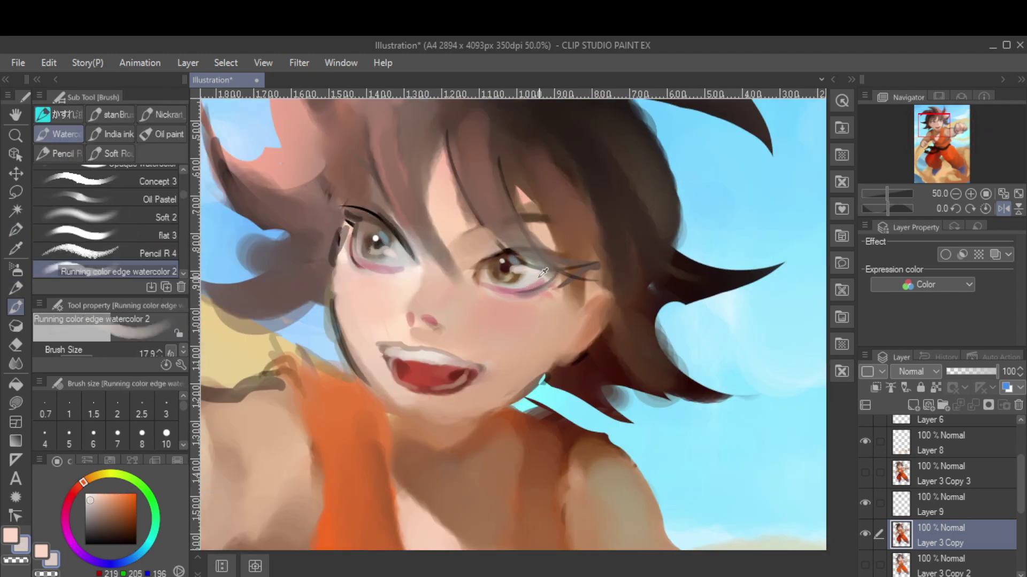
# Clean up the eye whites and outer eye corners with sampled pale and dark brown tones
pyautogui.press('b')
pyautogui.keyDown('alt'); pyautogui.click(529, 289); pyautogui.keyUp('alt')
pyautogui.scroll(-1, 405, 260)
pyautogui.keyDown('alt'); pyautogui.click(405, 260); pyautogui.keyUp('alt')
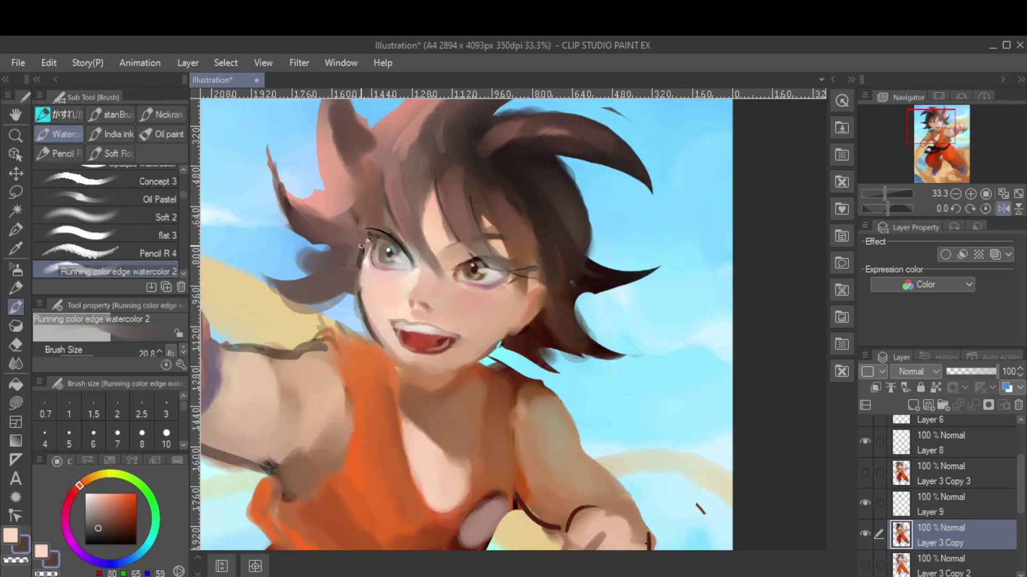
pyautogui.press('h')
pyautogui.press('p')
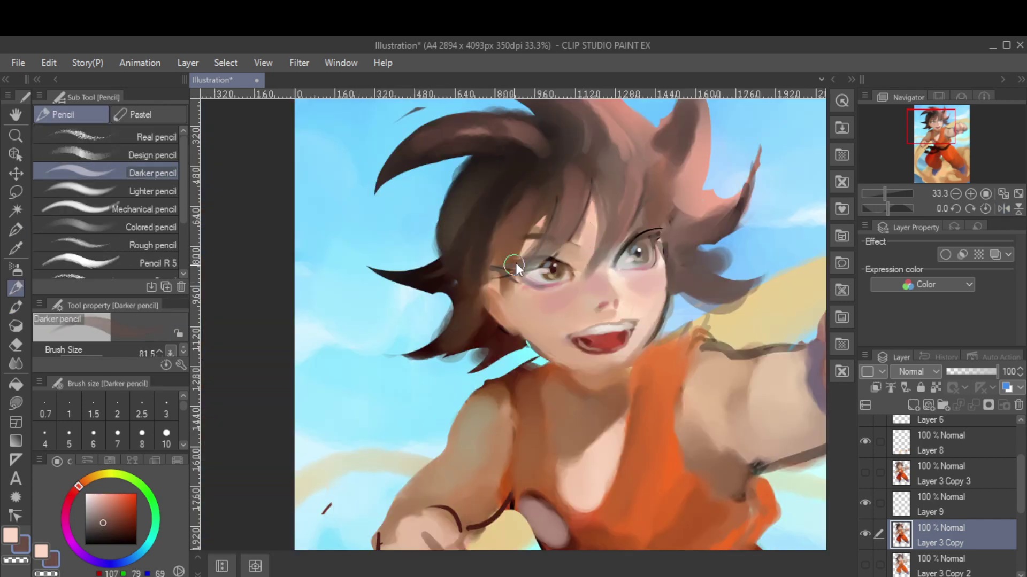
# Soften the front hair spikes and repaint the ear with sampled brown and skin tones
pyautogui.press('b')
pyautogui.scroll(-1, 540, 240)
pyautogui.keyDown('alt'); pyautogui.click(629, 221); pyautogui.keyUp('alt')
pyautogui.keyDown('alt'); pyautogui.click(508, 289); pyautogui.keyUp('alt')
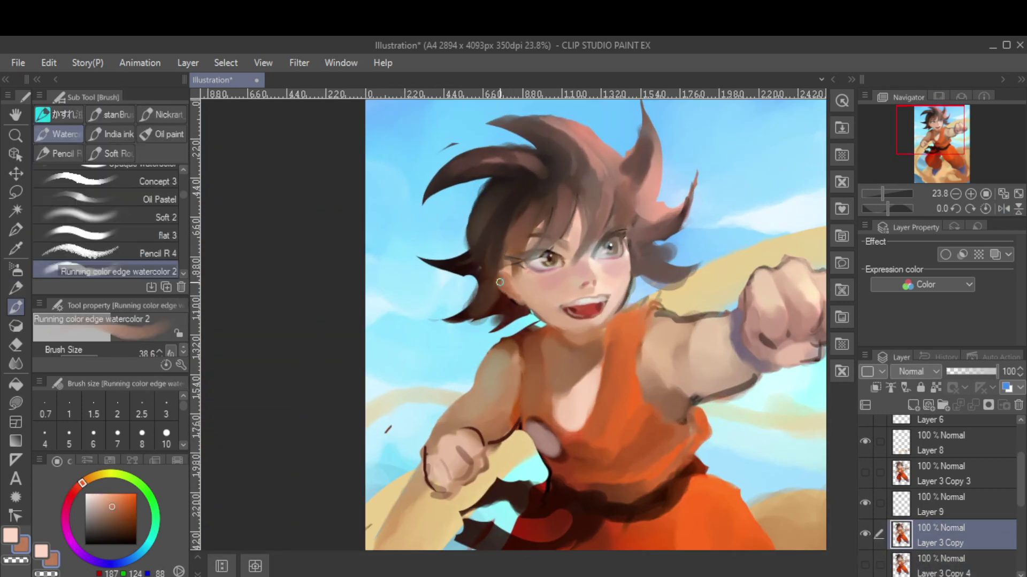
# Draw dark brown lines along the collar and rear shoulder strap with the Darker pencil
pyautogui.press('p')
pyautogui.press('p')
pyautogui.keyDown('alt'); pyautogui.click(521, 333); pyautogui.keyUp('alt')
pyautogui.scroll(-1, 514, 360)
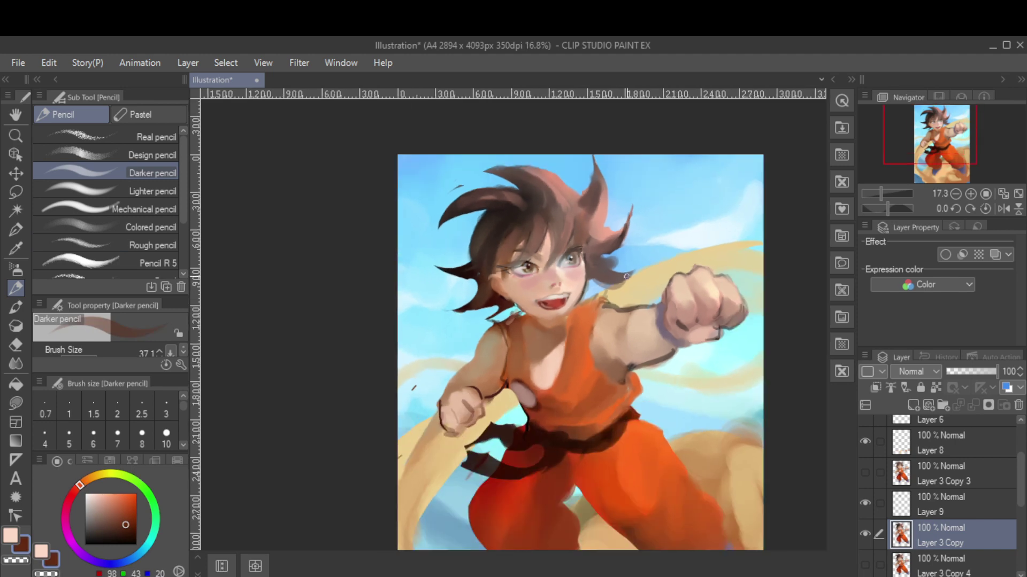
pyautogui.scroll(2, 470, 287)
pyautogui.press('h')
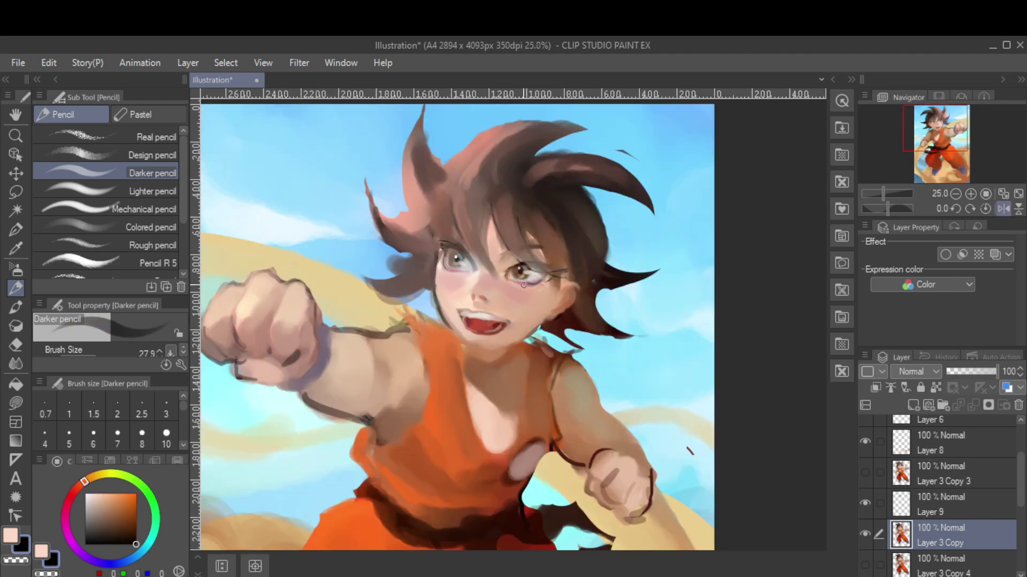
# Retouch the face around the front eye with sampled cream and tan skin tones
pyautogui.press('b')
pyautogui.keyDown('alt'); pyautogui.click(449, 271); pyautogui.keyUp('alt')
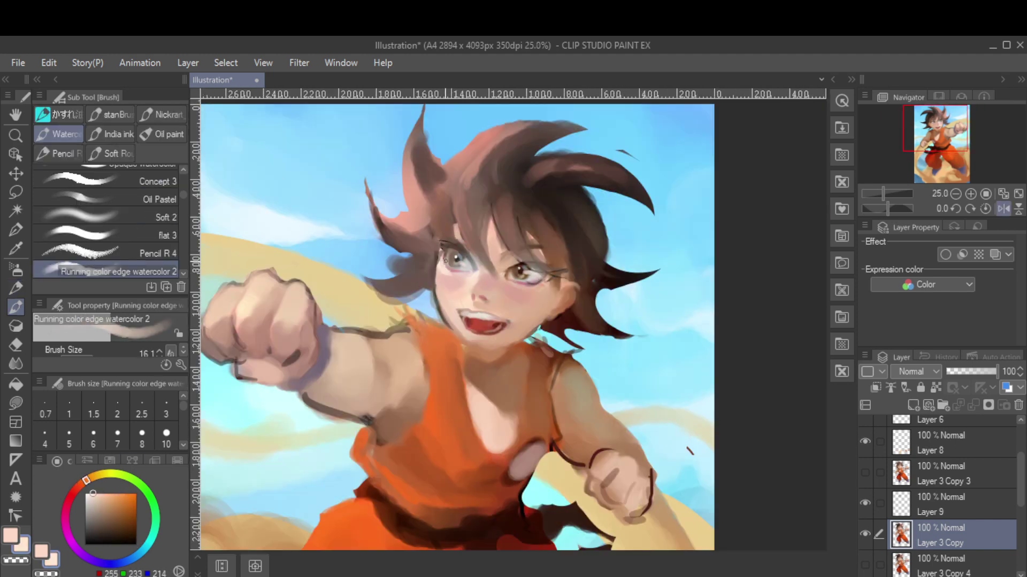
pyautogui.keyDown('alt'); pyautogui.click(445, 261); pyautogui.keyUp('alt')
pyautogui.press('e')
pyautogui.scroll(-1, 518, 264)
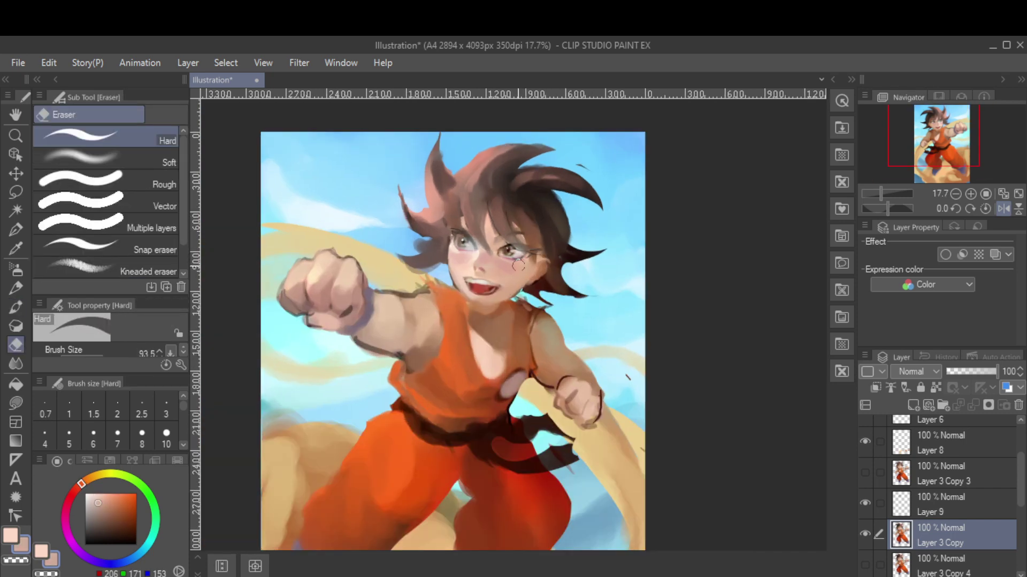
# Retouch the rear shoulder, cheeks and upper lip with sampled peach skin tones
pyautogui.press('b')
pyautogui.keyDown('alt'); pyautogui.click(535, 358); pyautogui.keyUp('alt')
pyautogui.scroll(-1, 499, 194)
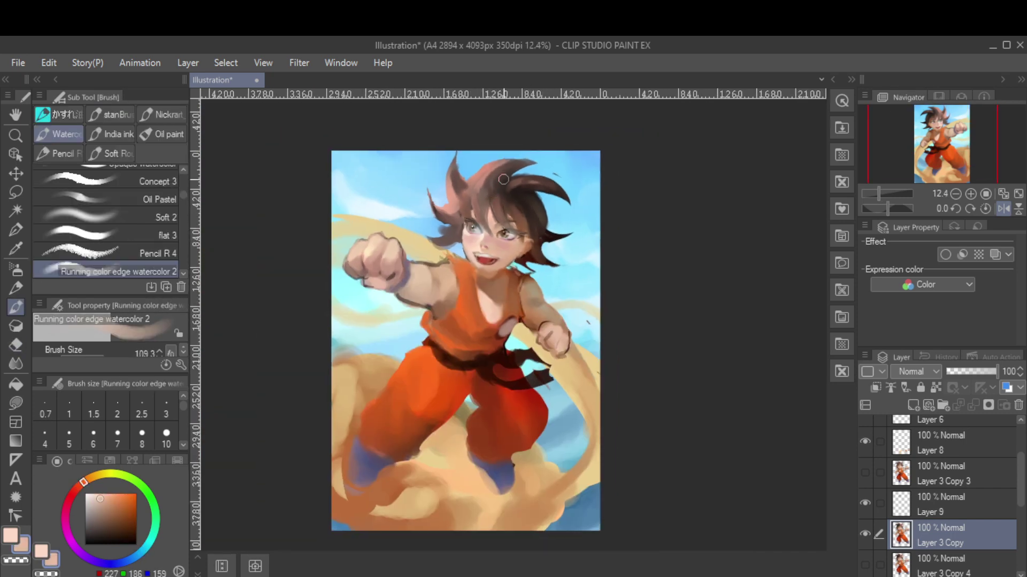
pyautogui.scroll(3, 503, 179)
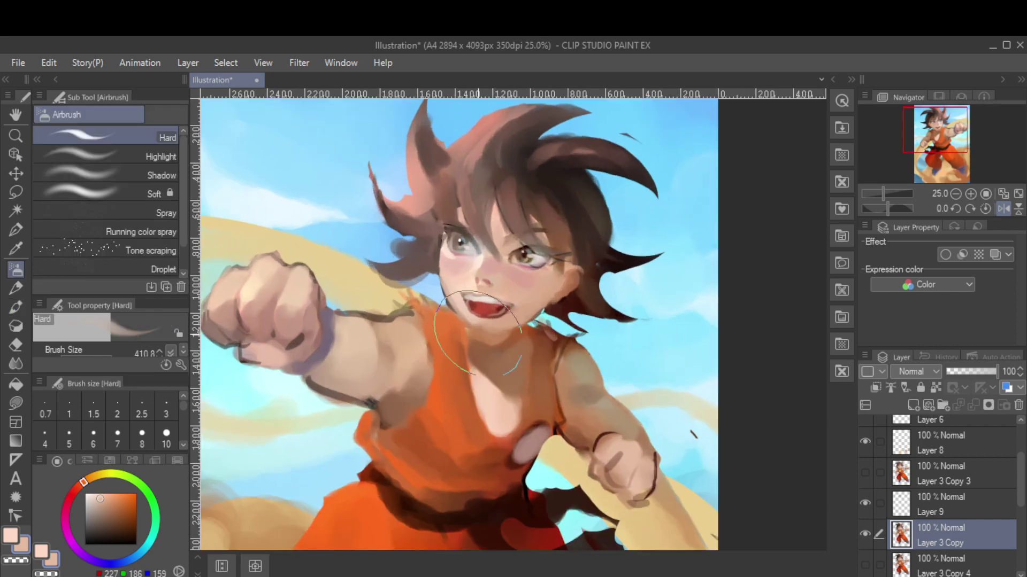
pyautogui.keyDown('alt'); pyautogui.click(557, 310); pyautogui.keyUp('alt')
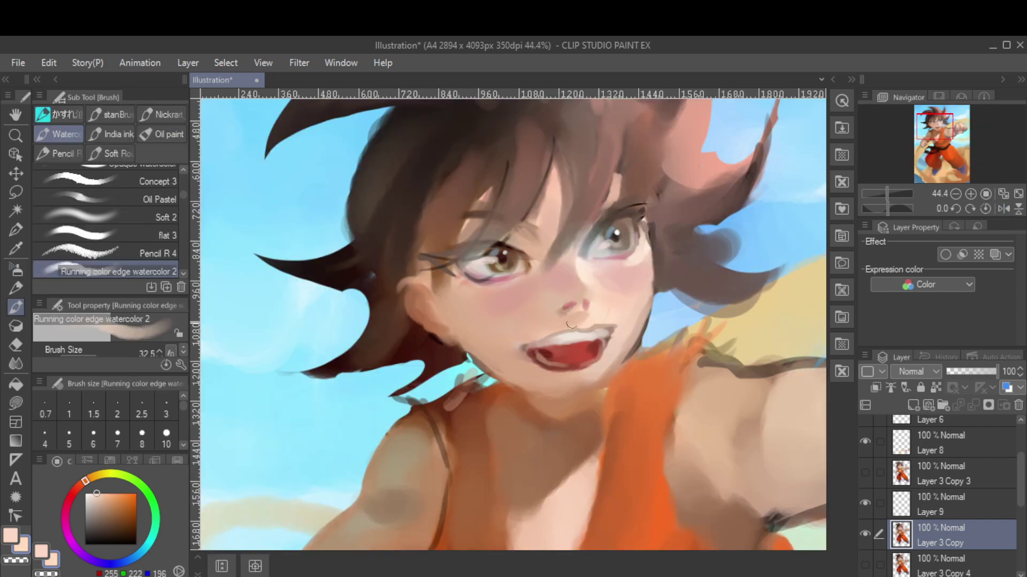
pyautogui.scroll(-2, 561, 302)
pyautogui.press('h')
pyautogui.keyDown('alt'); pyautogui.click(458, 248); pyautogui.keyUp('alt')
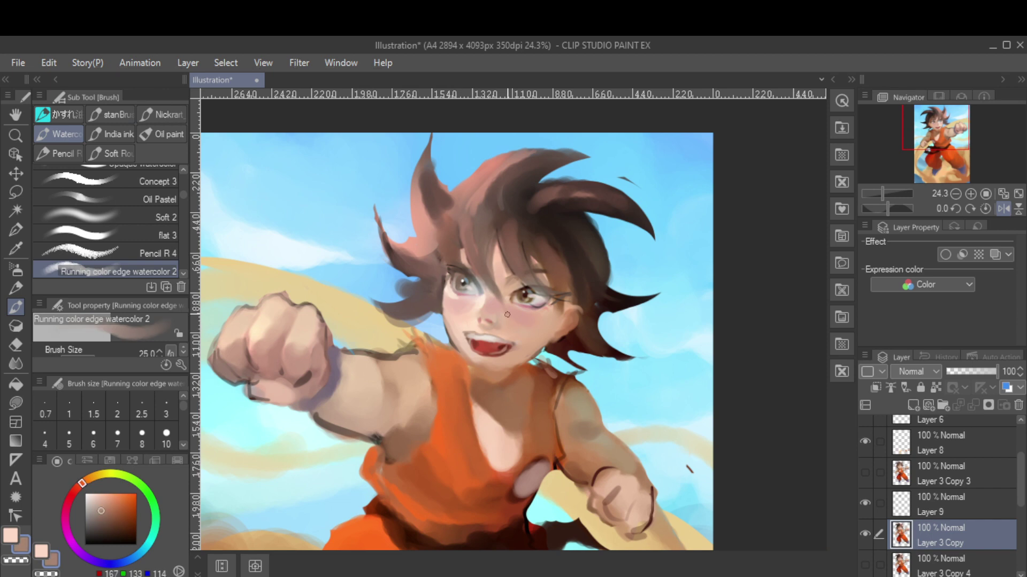
# Strengthen the open mouth's outline in sampled dark red with the Darker pencil
pyautogui.press('p')
pyautogui.keyDown('alt'); pyautogui.click(483, 350); pyautogui.keyUp('alt')
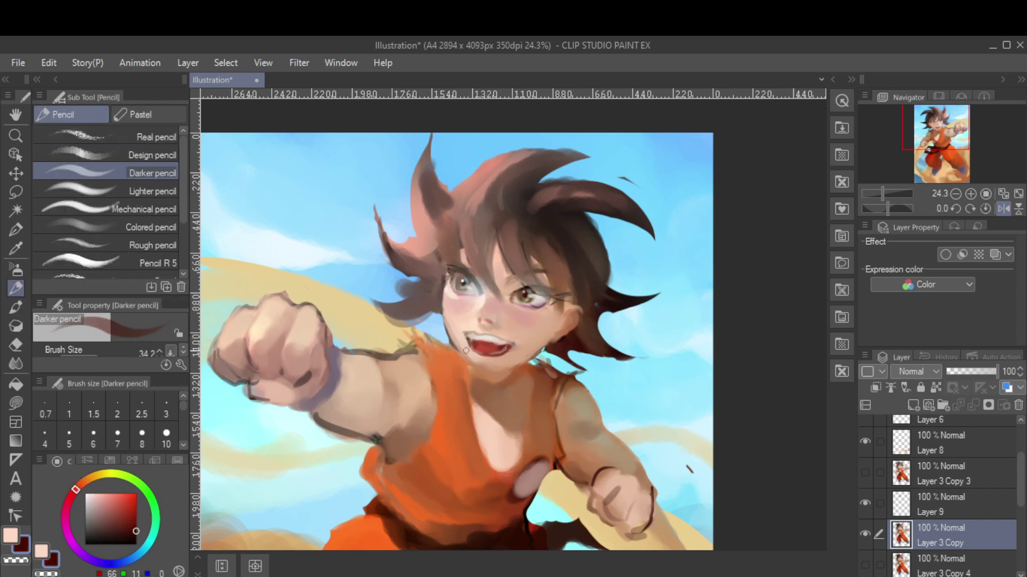
pyautogui.scroll(-1, 483, 318)
pyautogui.press('h')
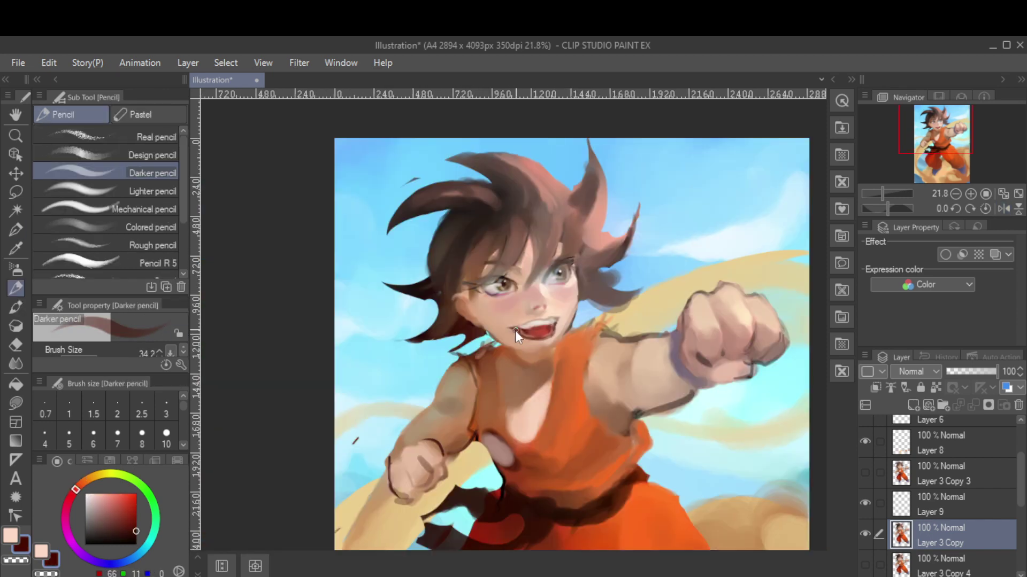
pyautogui.press('h')
# Tint the back of the hair with light blue sampled from the sky
pyautogui.keyDown('alt'); pyautogui.click(561, 229); pyautogui.keyUp('alt')
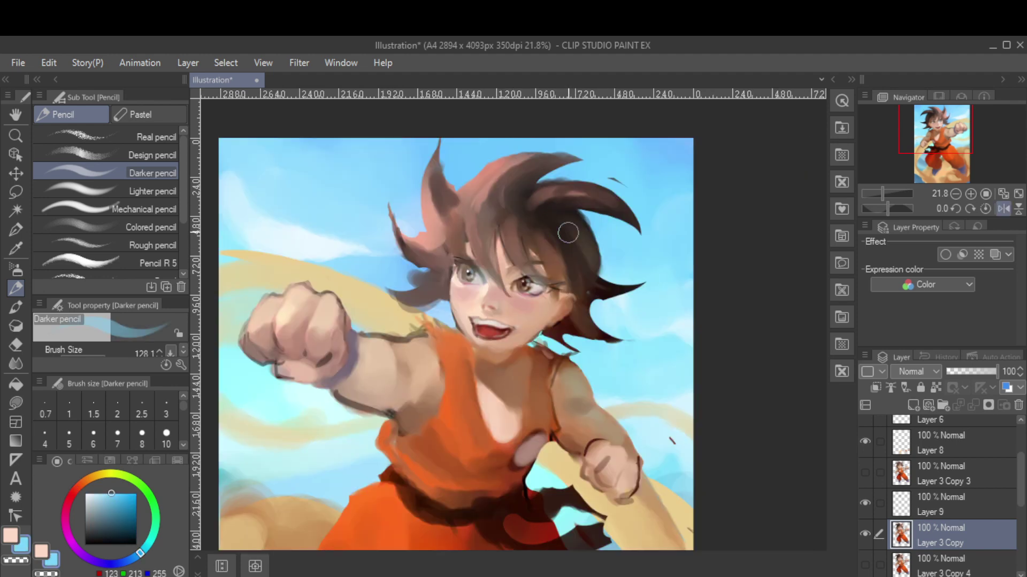
pyautogui.press('b')
pyautogui.scroll(-3, 472, 228)
pyautogui.press('h')
pyautogui.press('e')
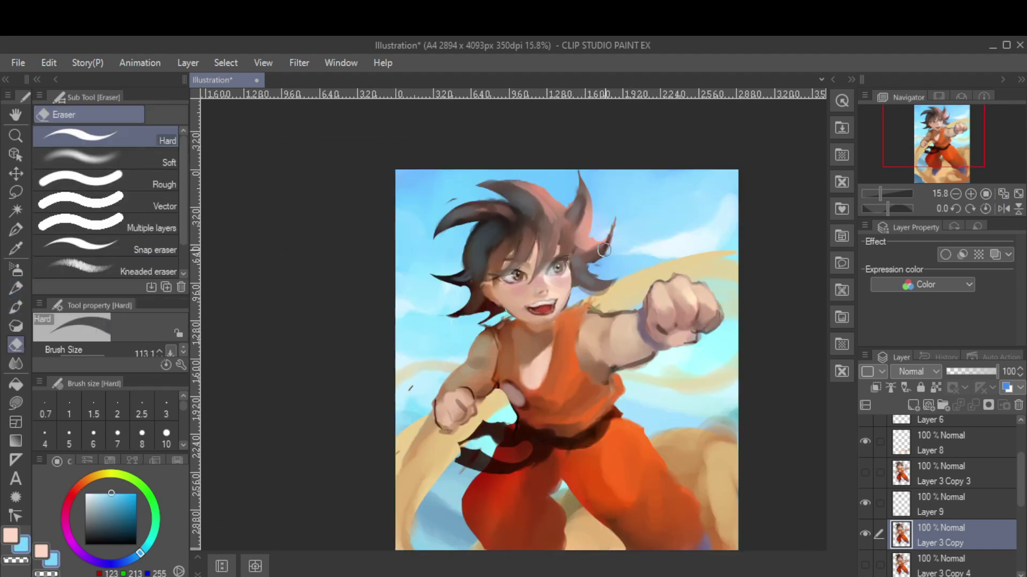
# Soften the shading under the punching arm with a sampled tan skin tone using the Running color edge watercolor 2 brush
pyautogui.press('b')
pyautogui.press('u')
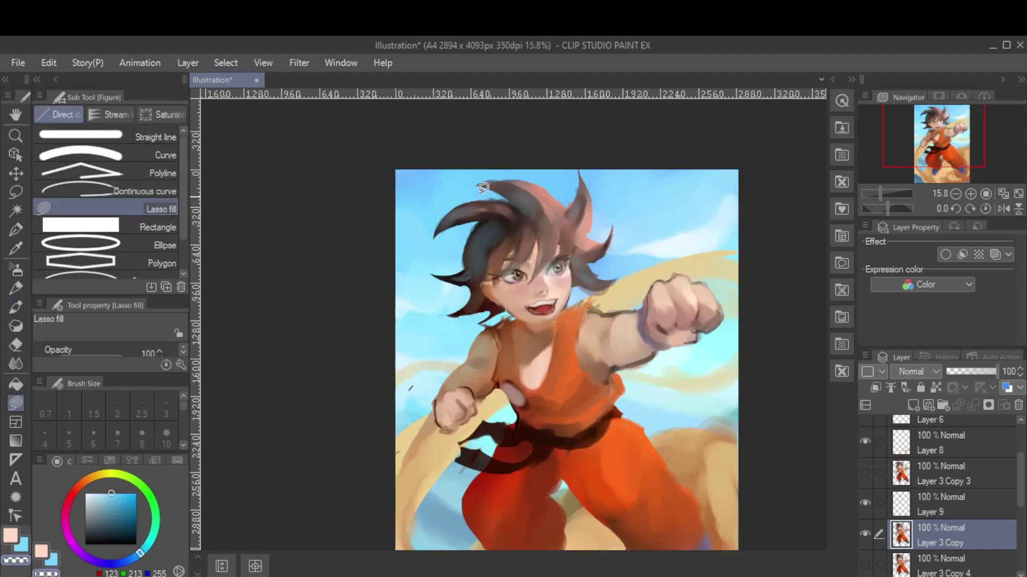
pyautogui.press('b')
pyautogui.keyDown('alt'); pyautogui.click(620, 326); pyautogui.keyUp('alt')
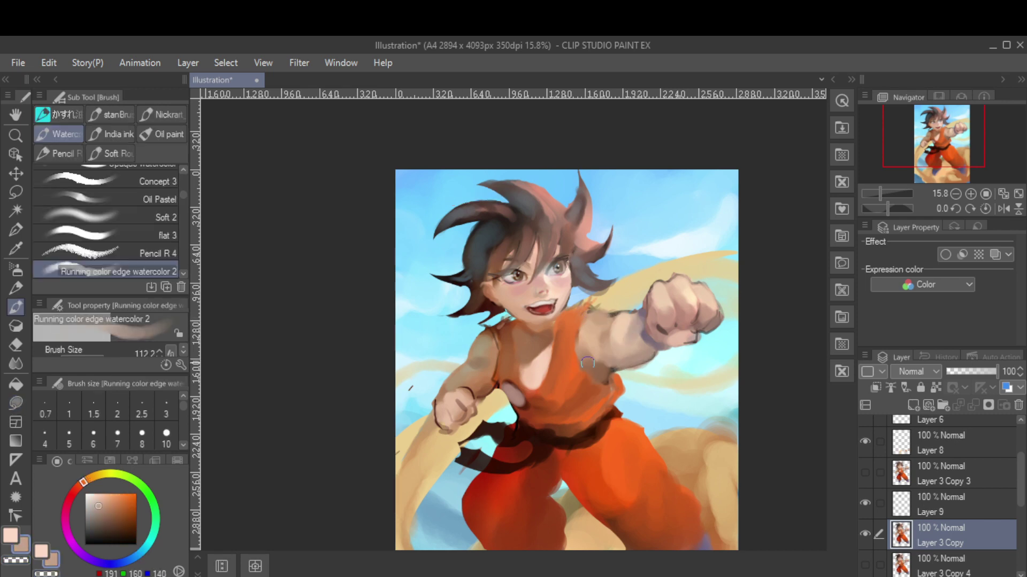
# Repaint the rear trouser leg with a large watercolor brush in sampled red
pyautogui.scroll(-2, 540, 265)
pyautogui.scroll(1, 540, 266)
pyautogui.keyDown('alt'); pyautogui.click(439, 249); pyautogui.keyUp('alt')
pyautogui.keyDown('alt'); pyautogui.click(484, 473); pyautogui.keyUp('alt')
pyautogui.press('[')
pyautogui.press('[')
pyautogui.press('[')
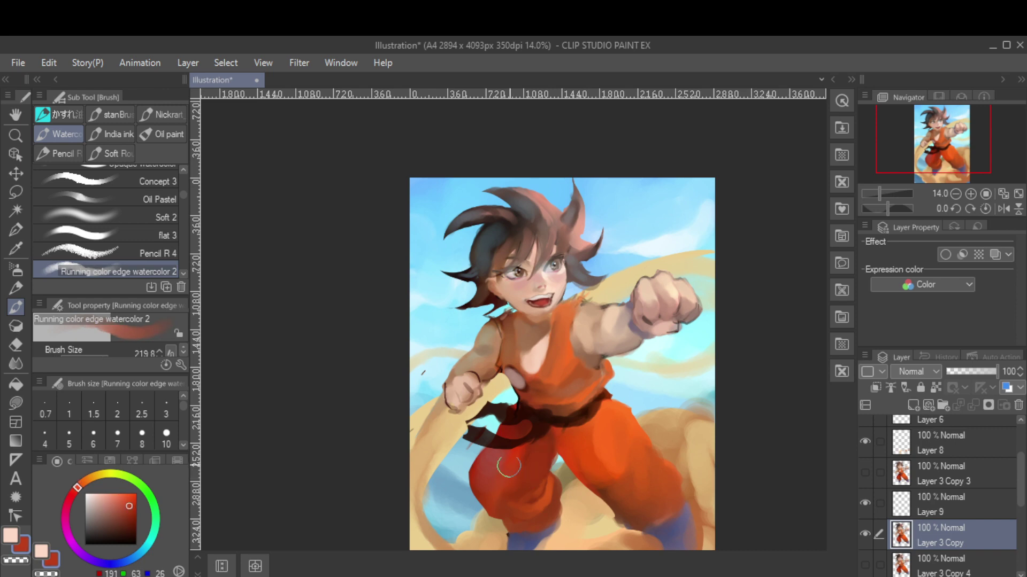
# Paint the front trouser leg in bright orange and shade its folds near the knee and cuff with sampled dark brown
pyautogui.press('h')
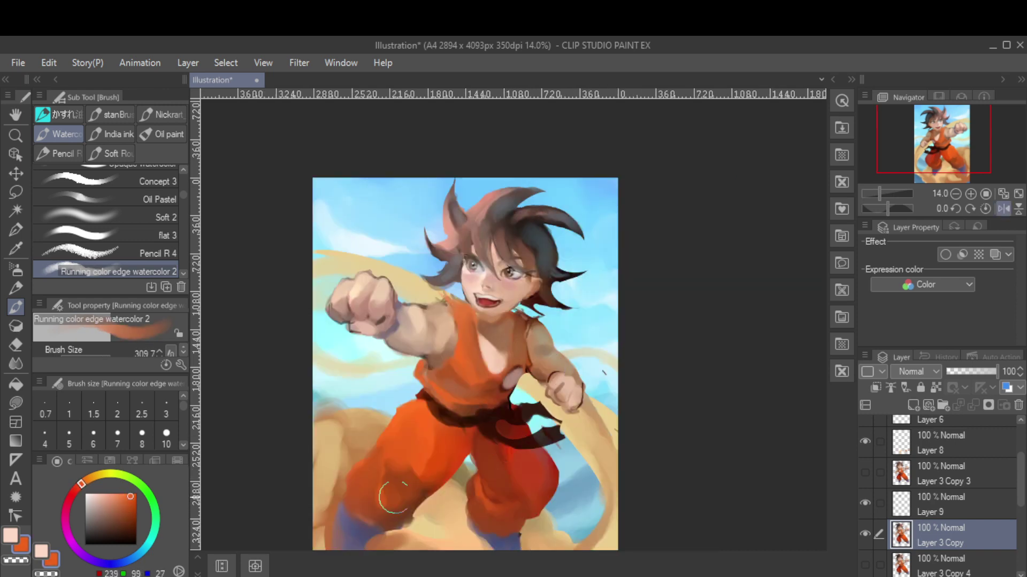
pyautogui.press('[')
pyautogui.keyDown('alt'); pyautogui.click(379, 474); pyautogui.keyUp('alt')
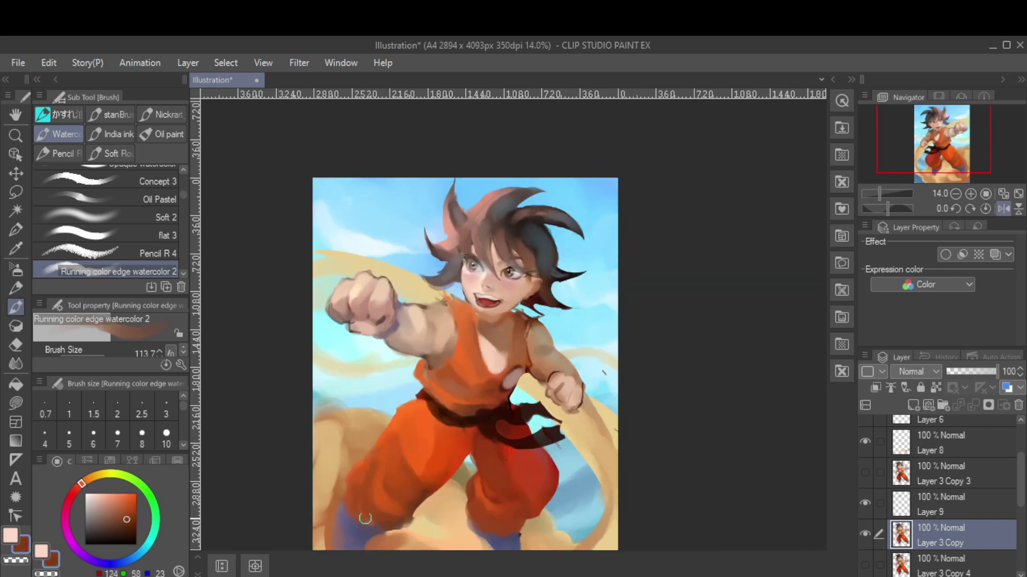
pyautogui.keyDown('alt'); pyautogui.click(380, 470); pyautogui.keyUp('alt')
pyautogui.moveTo(376, 471)
pyautogui.mouseDown()
pyautogui.moveTo(388, 500)
pyautogui.moveTo(363, 510)
pyautogui.mouseUp()
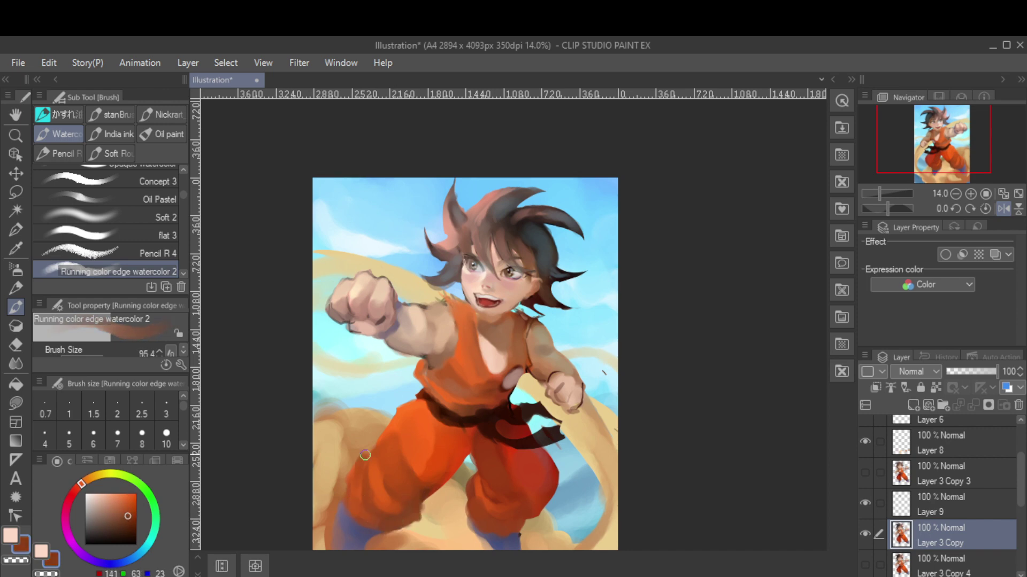
# Refine the folds of both trouser legs with sampled red-orange tones
pyautogui.press('h')
pyautogui.keyDown('alt'); pyautogui.click(633, 514); pyautogui.keyUp('alt')
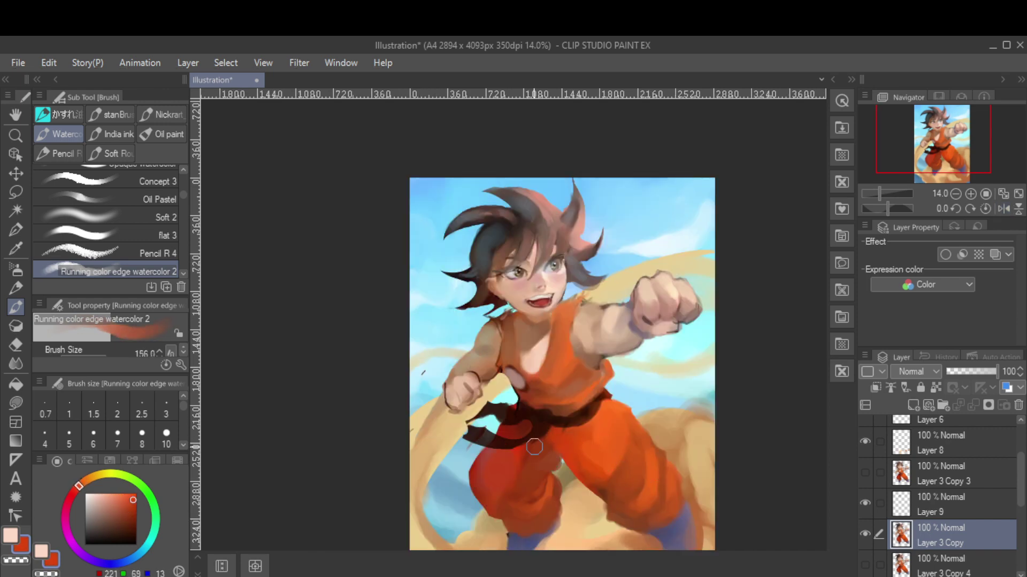
pyautogui.press('h')
pyautogui.hotkey('ctrl', '-')
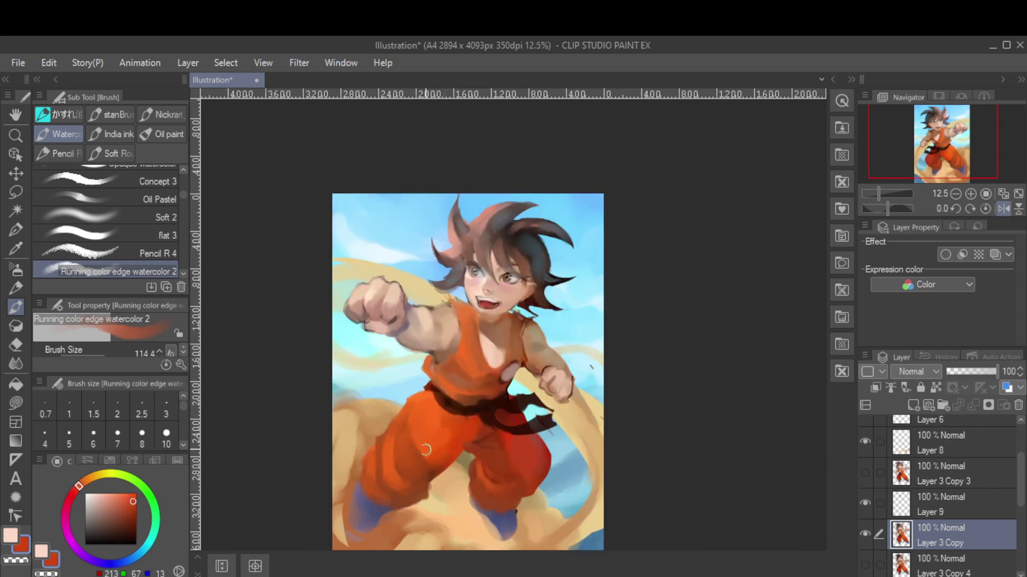
pyautogui.press('[')
pyautogui.keyDown('alt'); pyautogui.click(501, 313); pyautogui.keyUp('alt')
# Refine the blue-purple shoes on Layer 8 and add pale lavender cuffs at both ankles
pyautogui.press('e')
pyautogui.keyDown('alt'); pyautogui.click(487, 541); pyautogui.keyUp('alt')
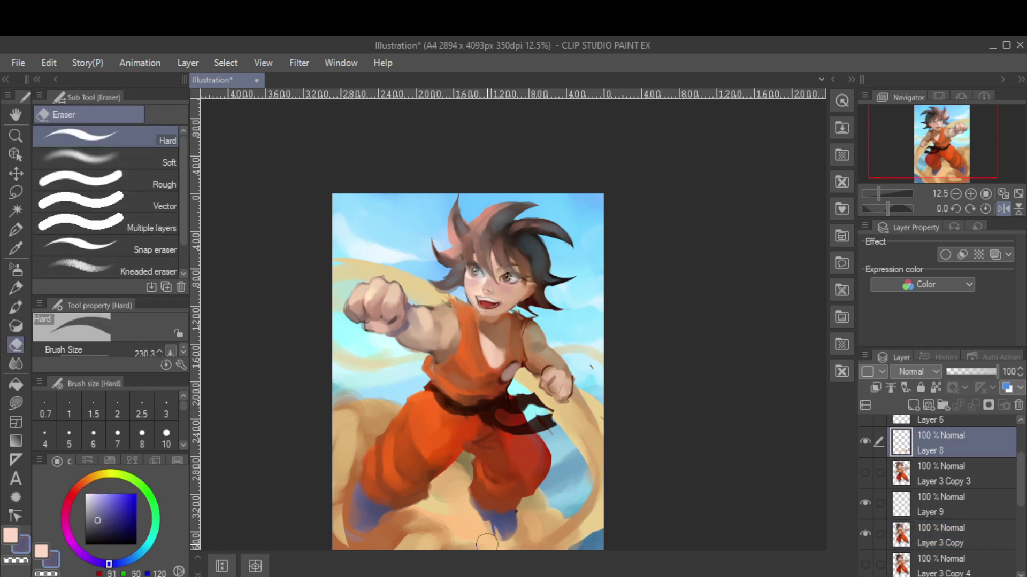
pyautogui.press('b')
pyautogui.keyDown('alt'); pyautogui.click(479, 505); pyautogui.keyUp('alt')
pyautogui.keyDown('alt'); pyautogui.click(496, 514); pyautogui.keyUp('alt')
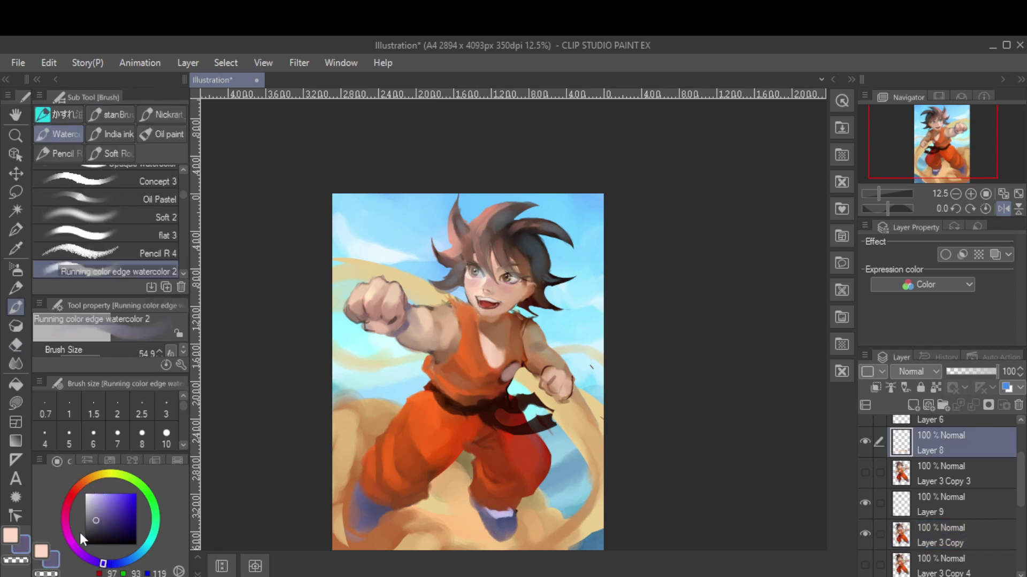
pyautogui.moveTo(374, 513); pyautogui.dragTo(359, 495)
pyautogui.press('h')
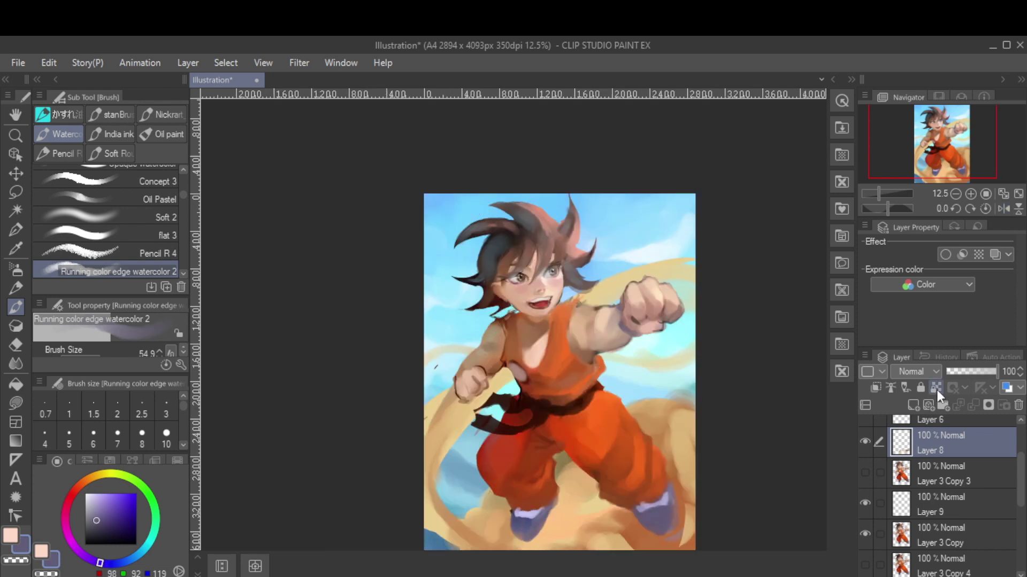
# Move the hidden Layer 3 Copy 3 below Layer 3 Copy and keep a hidden duplicate of Layer 3 Copy as a backup
pyautogui.keyDown('alt'); pyautogui.click(615, 409); pyautogui.keyUp('alt')
pyautogui.press('e')
pyautogui.click(941, 474)
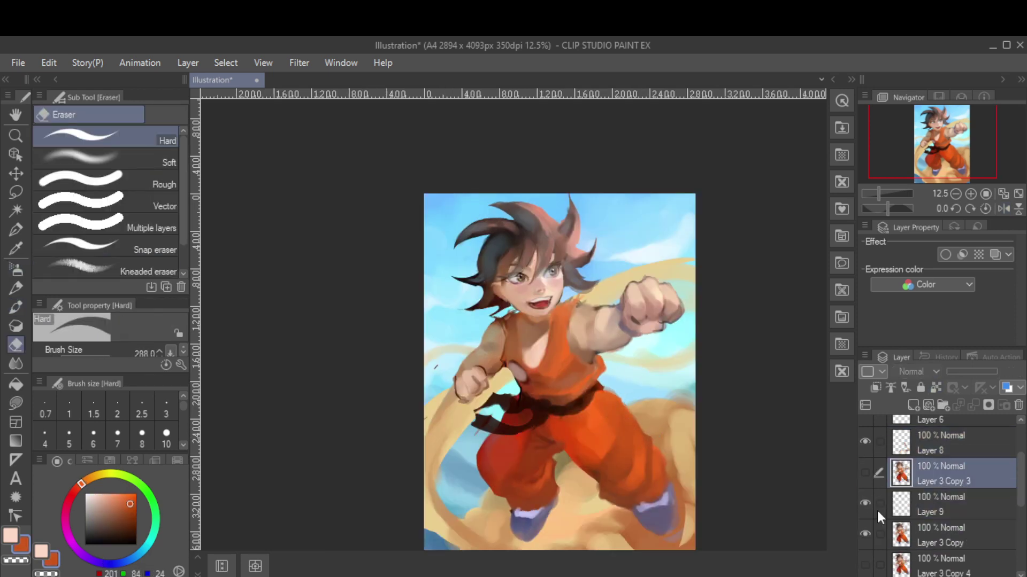
pyautogui.click(907, 507)
# Retouch the punching fist and upper arm on Layer 3 Copy with sampled pinkish and tan skin tones
pyautogui.press('h')
pyautogui.press('b')
pyautogui.keyDown('alt'); pyautogui.click(357, 301); pyautogui.keyUp('alt')
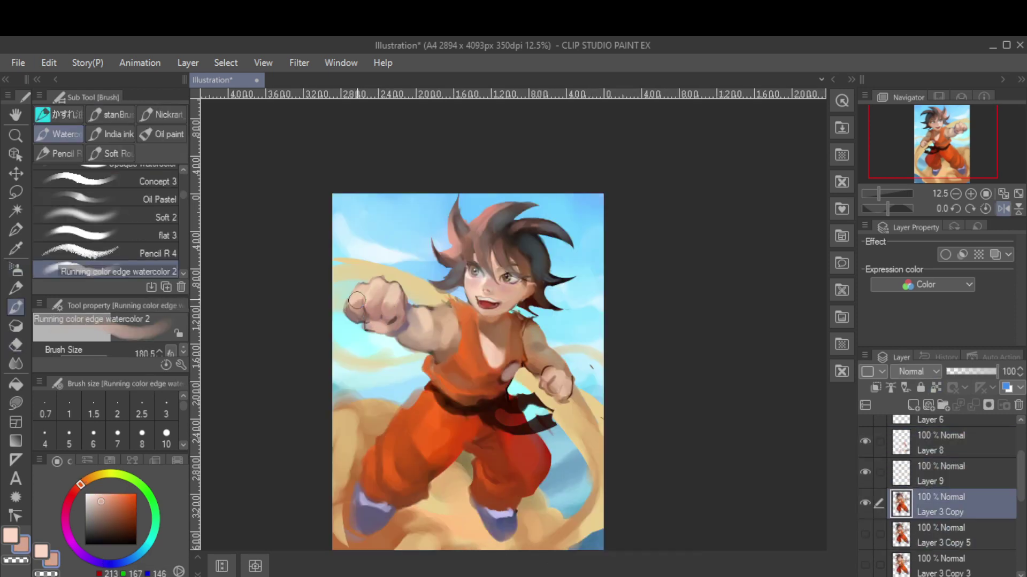
pyautogui.keyDown('alt'); pyautogui.click(438, 361); pyautogui.keyUp('alt')
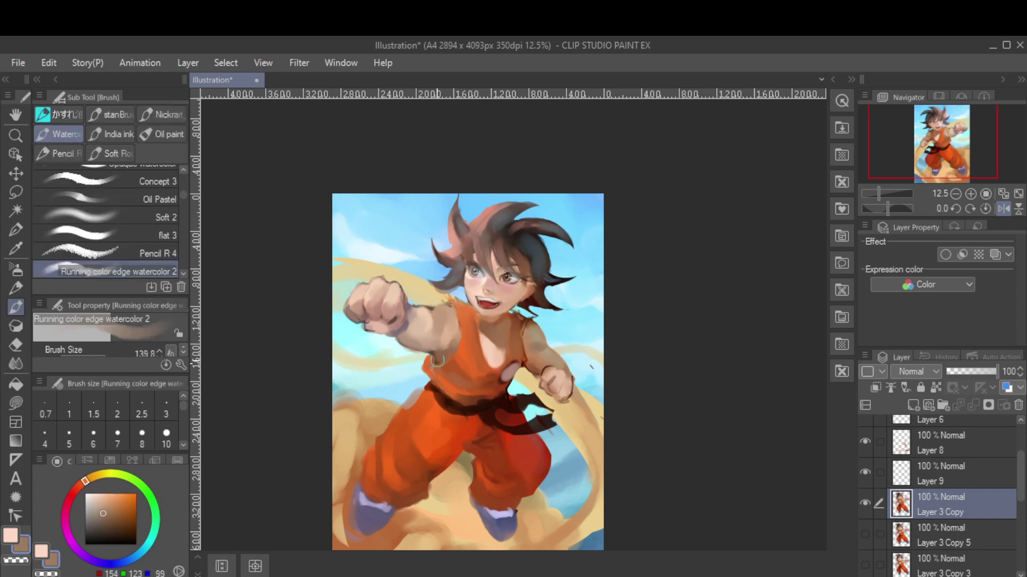
pyautogui.keyDown('alt'); pyautogui.click(438, 325); pyautogui.keyUp('alt')
pyautogui.press('h')
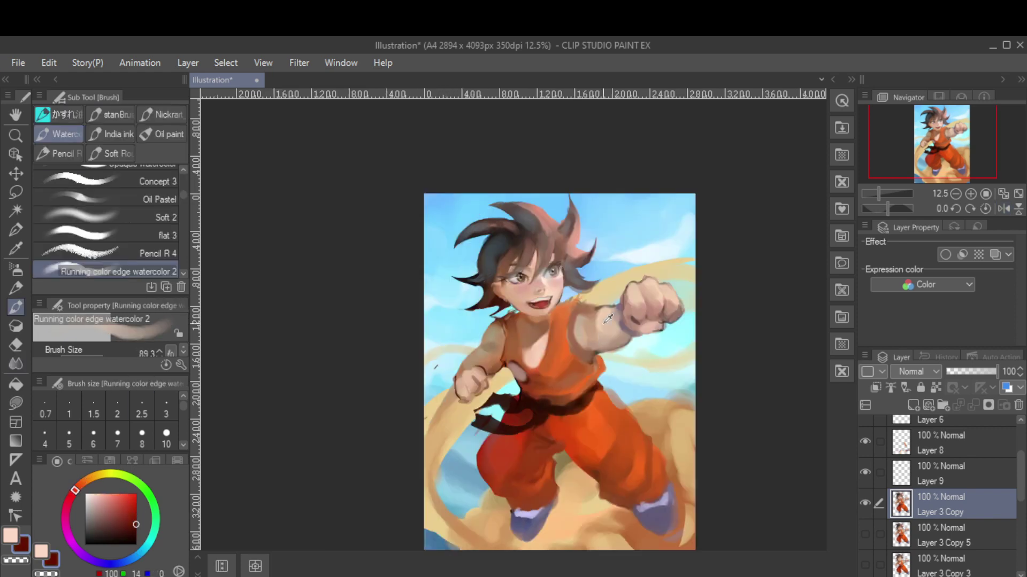
# Warm the back hair locks and the rear eye with sampled brown and pink tones
pyautogui.keyDown('alt'); pyautogui.click(593, 327); pyautogui.keyUp('alt')
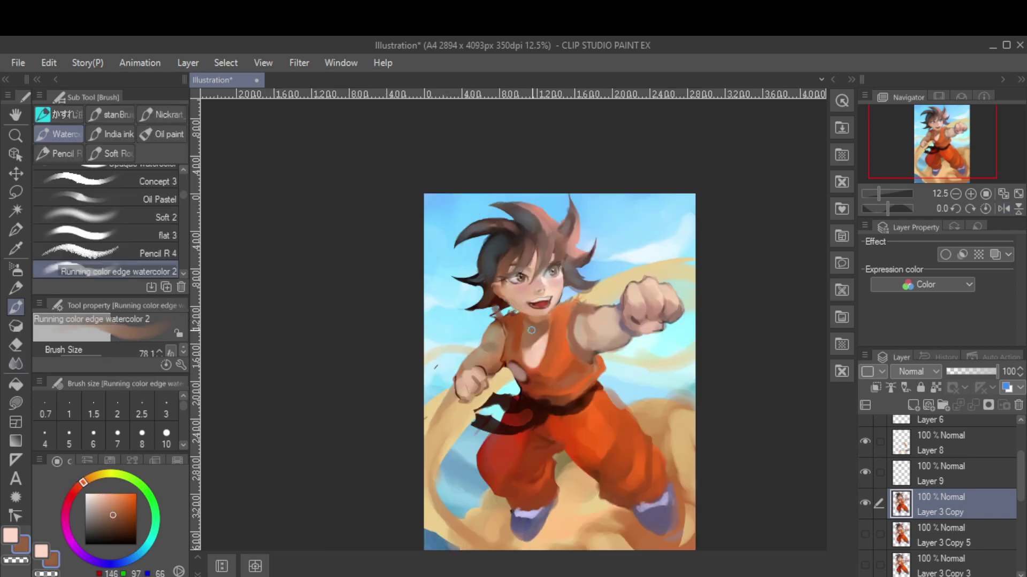
pyautogui.keyDown('alt'); pyautogui.click(486, 305); pyautogui.keyUp('alt')
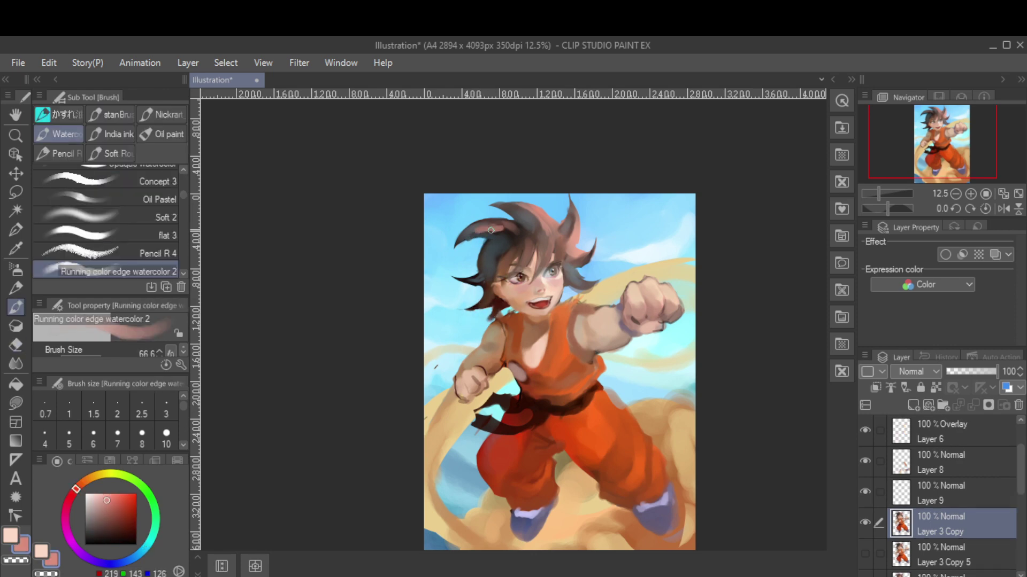
pyautogui.press('h')
# Refine the rear fist with sampled skin tones and paint a purple wristband on the punching arm
pyautogui.keyDown('alt'); pyautogui.click(562, 391); pyautogui.keyUp('alt')
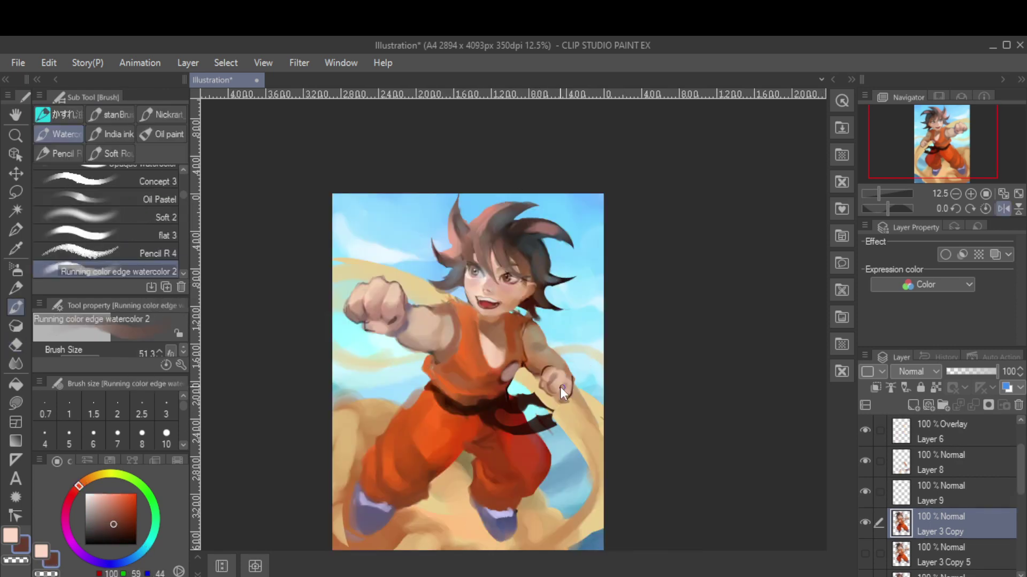
pyautogui.keyDown('alt'); pyautogui.click(569, 380); pyautogui.keyUp('alt')
pyautogui.keyDown('alt'); pyautogui.click(420, 310); pyautogui.keyUp('alt')
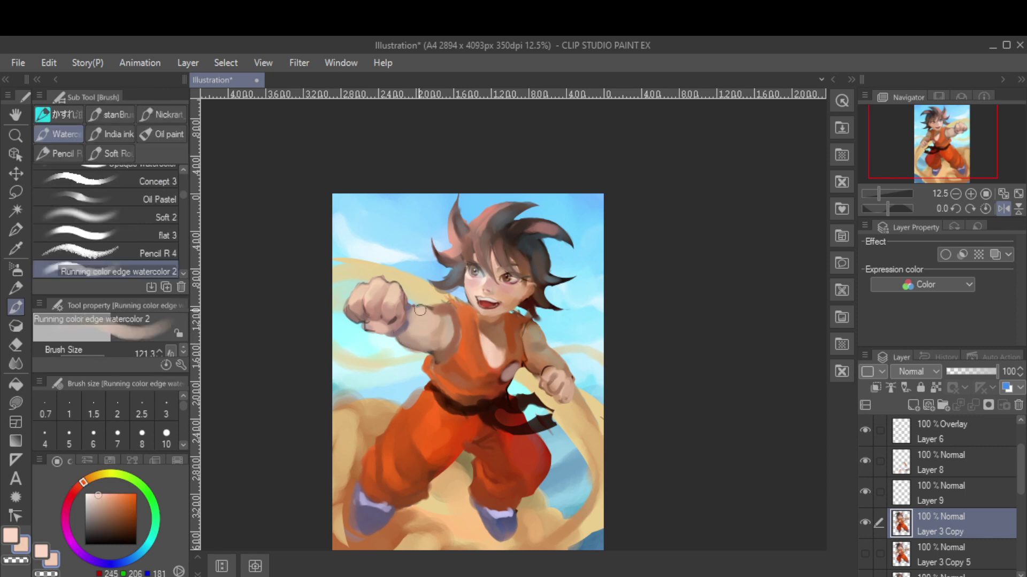
pyautogui.keyDown('alt'); pyautogui.click(401, 323); pyautogui.keyUp('alt')
pyautogui.press('h')
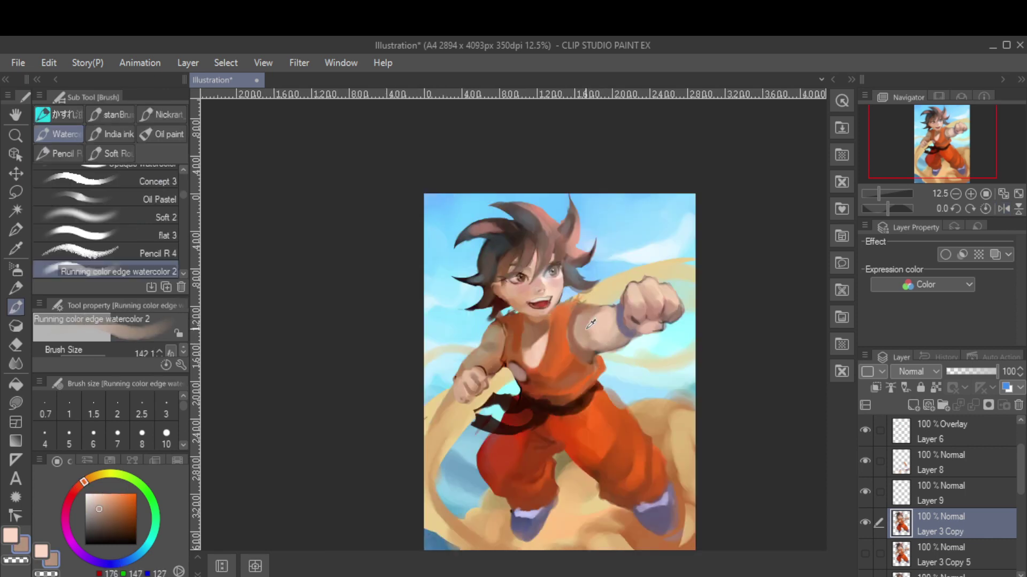
# Brighten the punching arm with sampled cream and shade the edge of the fist with sampled muted brown
pyautogui.keyDown('alt'); pyautogui.click(591, 324); pyautogui.keyUp('alt')
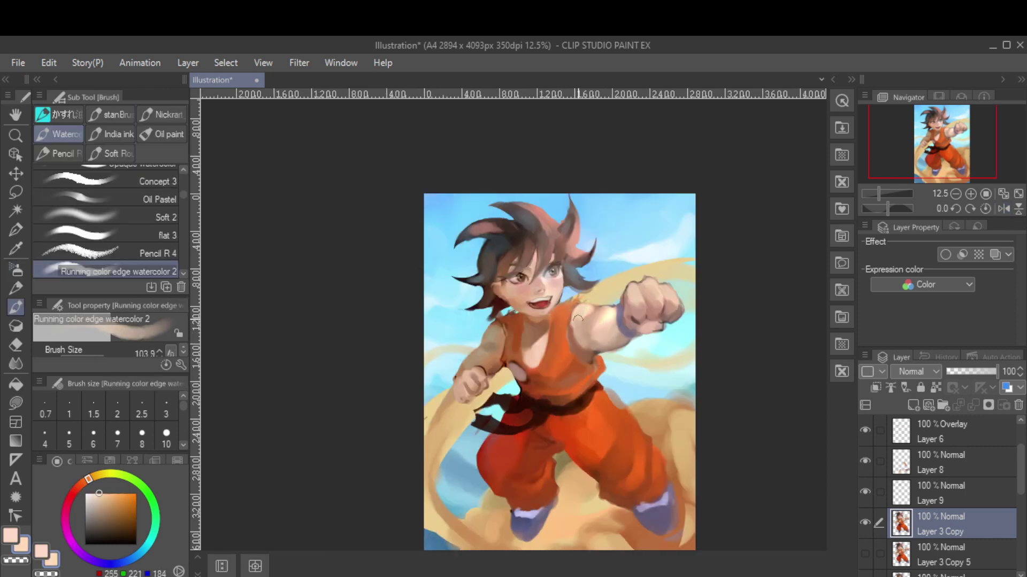
pyautogui.keyDown('alt'); pyautogui.click(609, 315); pyautogui.keyUp('alt')
pyautogui.press('h')
pyautogui.press('h')
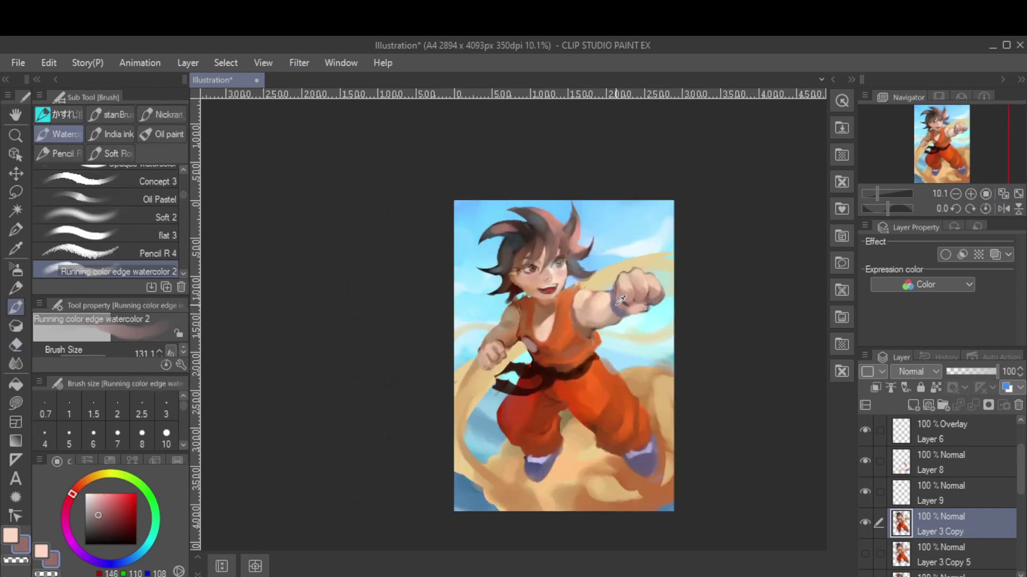
pyautogui.keyDown('alt'); pyautogui.click(629, 279); pyautogui.keyUp('alt')
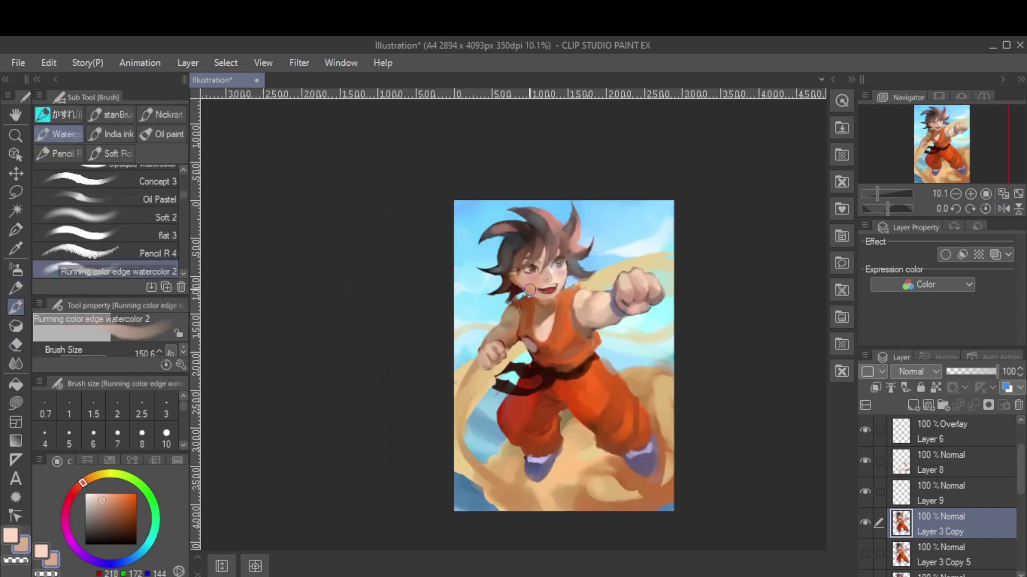
# Even out the punching arm with sampled tan and peach tones and touch up its outline in brown with the Darker pencil
pyautogui.press('h')
pyautogui.keyDown('alt'); pyautogui.click(431, 303); pyautogui.keyUp('alt')
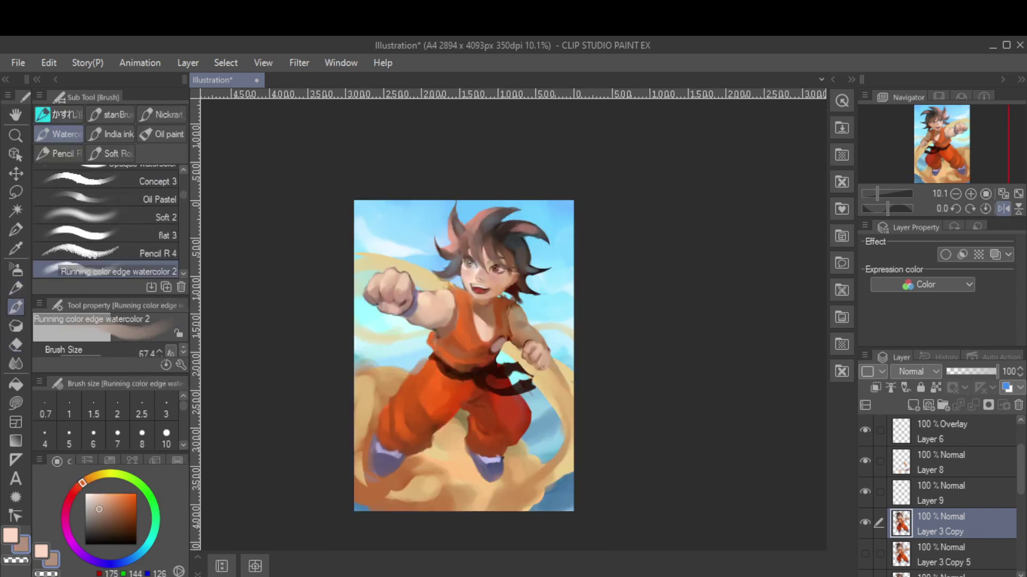
pyautogui.press('h')
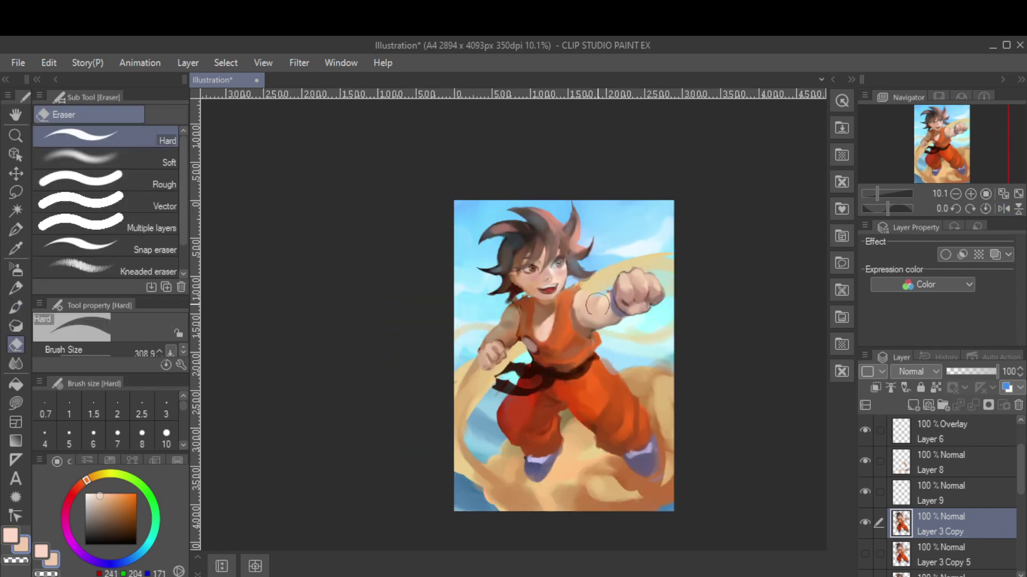
pyautogui.keyDown('alt'); pyautogui.click(581, 294); pyautogui.keyUp('alt')
pyautogui.press('p')
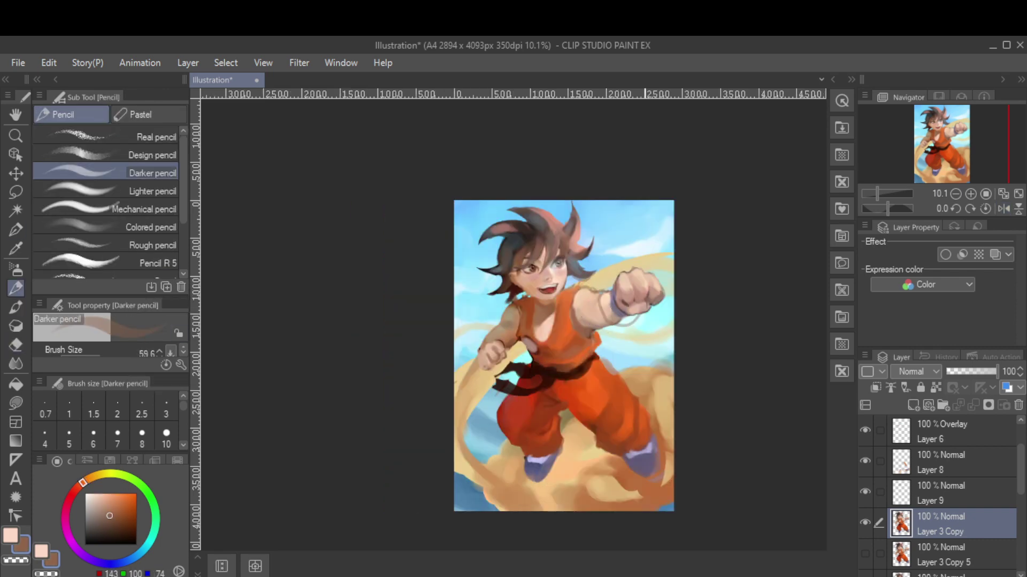
# Lasso the punching fist, adjust its shape and placement with a transform, and deselect it
pyautogui.moveTo(614, 270); pyautogui.dragTo(613, 273)
pyautogui.hotkey('ctrl', 't')
pyautogui.press('h')
pyautogui.press('Return')
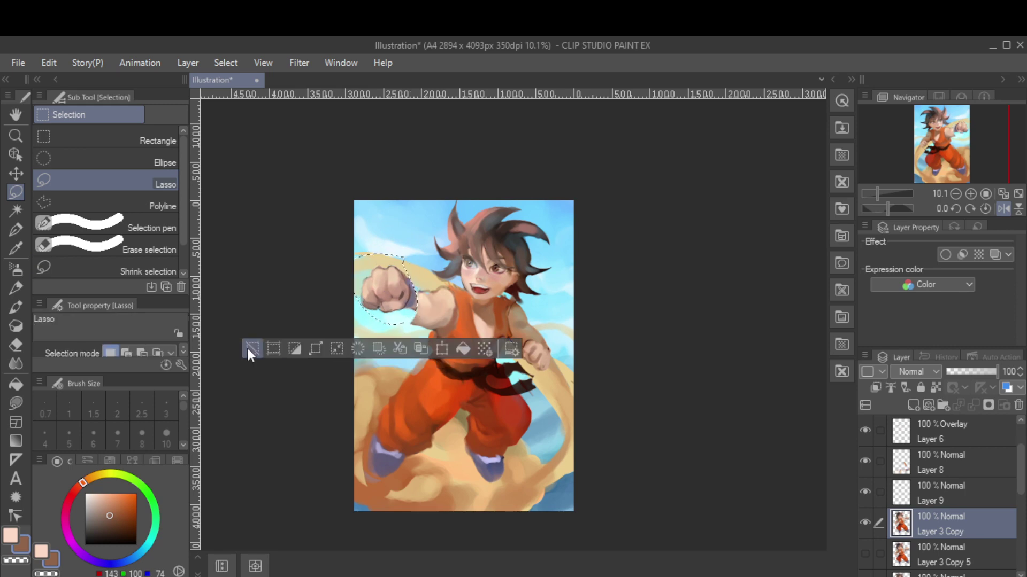
pyautogui.hotkey('ctrl', 'd')
# Repaint the wrist behind the fist with sampled skin tones and lighten the front shoulder with pale cream
pyautogui.press('b')
pyautogui.keyDown('alt'); pyautogui.click(408, 303); pyautogui.keyUp('alt')
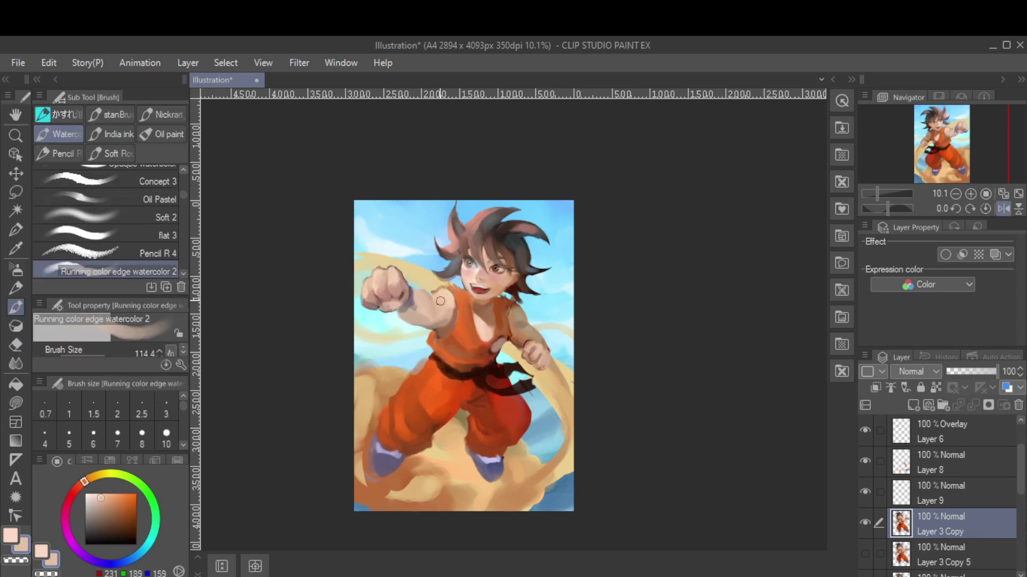
pyautogui.keyDown('alt'); pyautogui.click(392, 312); pyautogui.keyUp('alt')
pyautogui.press('e')
pyautogui.press('h')
pyautogui.press('b')
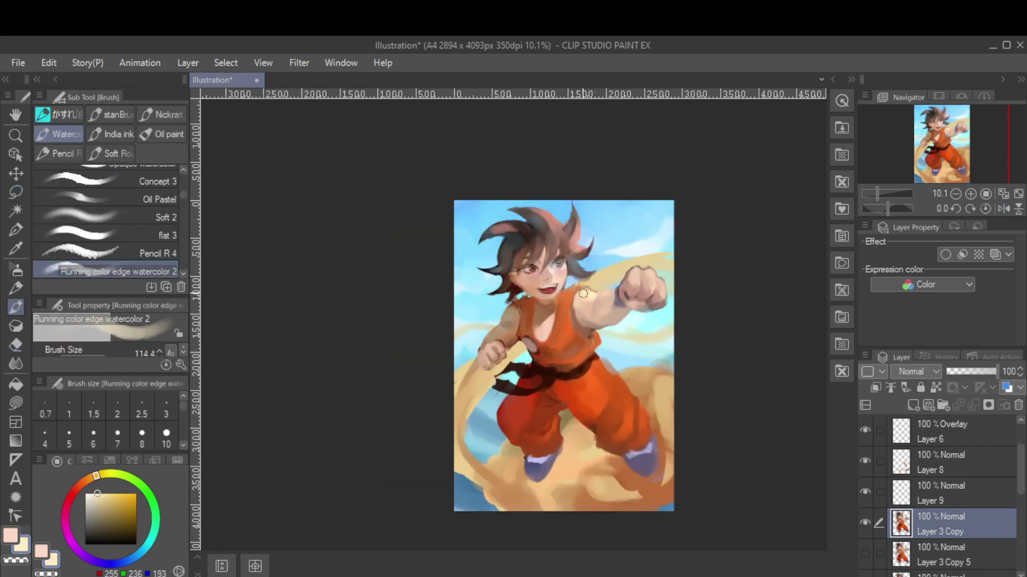
# Blend the punching forearm, shoulder and wristband with sampled peach, cream and greyish purple tones
pyautogui.keyDown('alt'); pyautogui.click(600, 297); pyautogui.keyUp('alt')
pyautogui.press('[')
pyautogui.press('h')
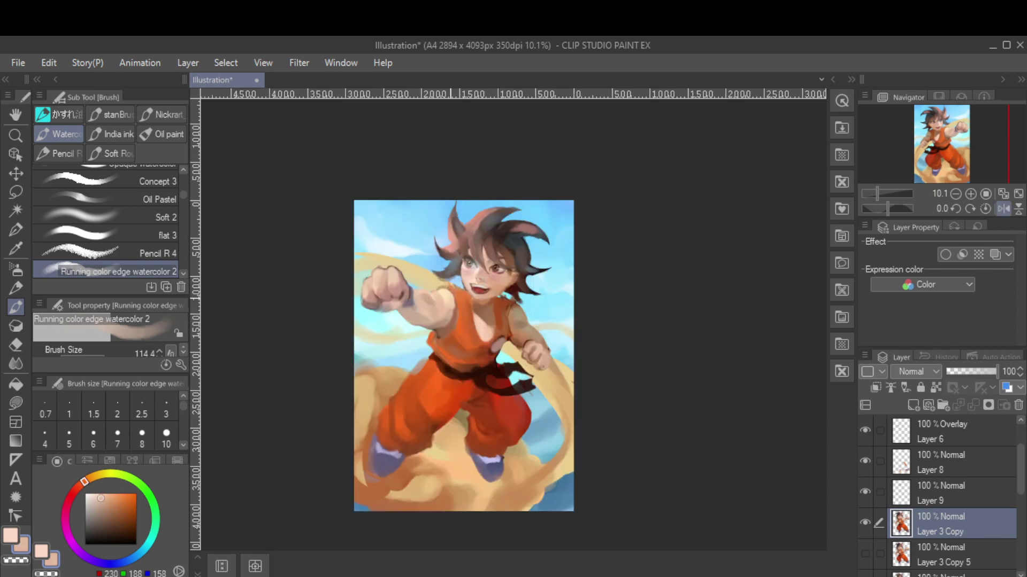
pyautogui.keyDown('alt'); pyautogui.click(394, 283); pyautogui.keyUp('alt')
pyautogui.keyDown('alt'); pyautogui.click(424, 310); pyautogui.keyUp('alt')
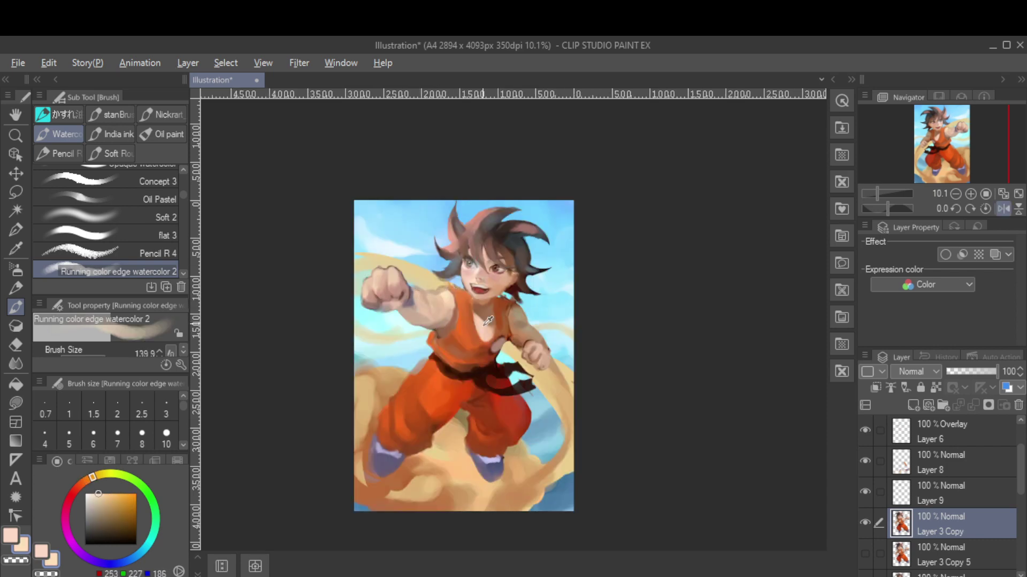
pyautogui.press('[')
pyautogui.press('h')
pyautogui.keyDown('alt'); pyautogui.click(600, 293); pyautogui.keyUp('alt')
pyautogui.keyDown('alt'); pyautogui.click(628, 308); pyautogui.keyUp('alt')
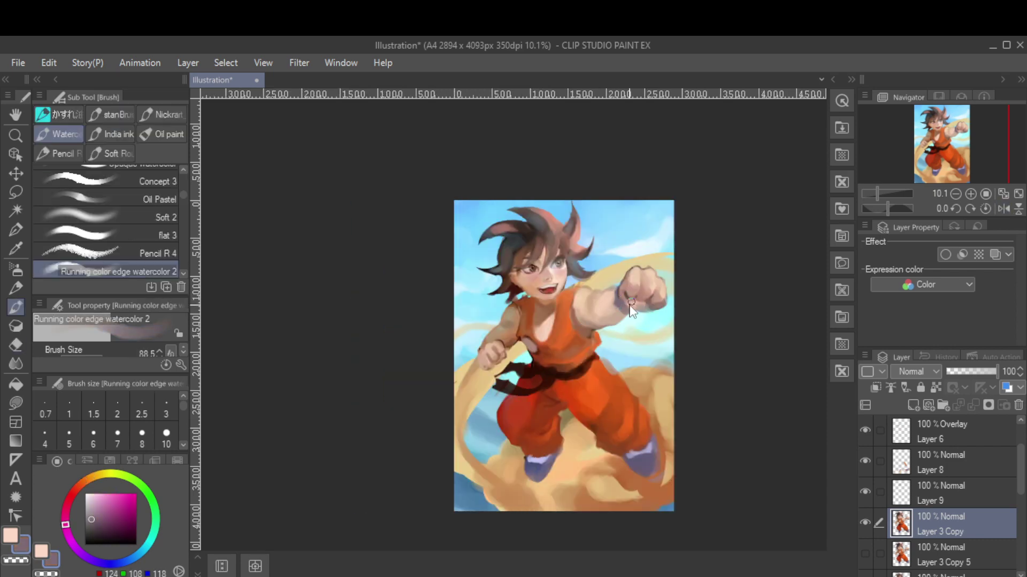
# Paint the markings on the round chest emblem with a small watercolor brush
pyautogui.press('[')
pyautogui.press('[')
pyautogui.press('[')
pyautogui.press('[')
pyautogui.keyDown('alt'); pyautogui.click(547, 368); pyautogui.keyUp('alt')
pyautogui.scroll(5, 521, 341)
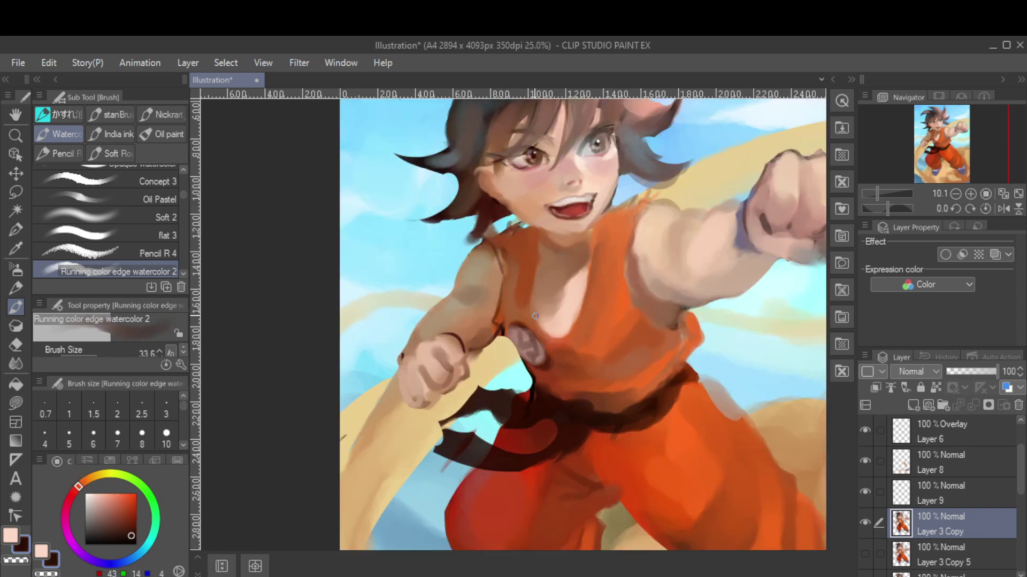
pyautogui.scroll(-6, 521, 342)
# Add a new layer above Layer 6 and lighten the black belt and its tails, ready to trim with the Hard eraser
pyautogui.press('h')
pyautogui.press(']')
pyautogui.press(']')
pyautogui.press(']')
pyautogui.press(']')
pyautogui.keyDown('alt'); pyautogui.click(396, 366); pyautogui.keyUp('alt')
pyautogui.hotkey('ctrl', 'shift', 'n')
pyautogui.press('e')
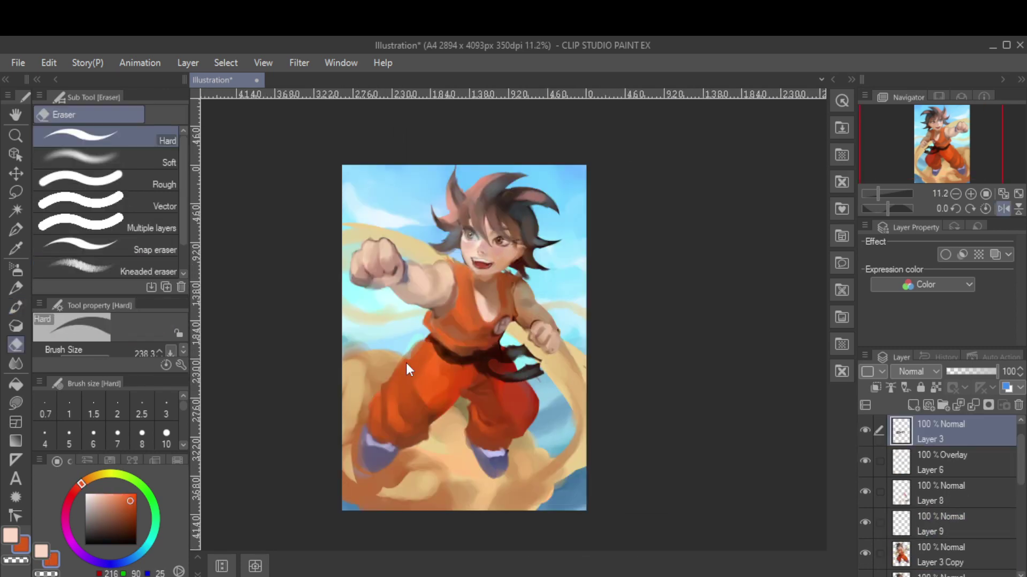
# Brighten the sky on Layer 5 with a large Highlight airbrush in a sampled pale blue
pyautogui.hotkey('alt', '[')
pyautogui.press('h')
pyautogui.press('b')
pyautogui.press(']')
pyautogui.press(']')
pyautogui.press(']')
pyautogui.press(']')
pyautogui.press(']')
pyautogui.keyDown('alt'); pyautogui.click(653, 273); pyautogui.keyUp('alt')
pyautogui.press('b')
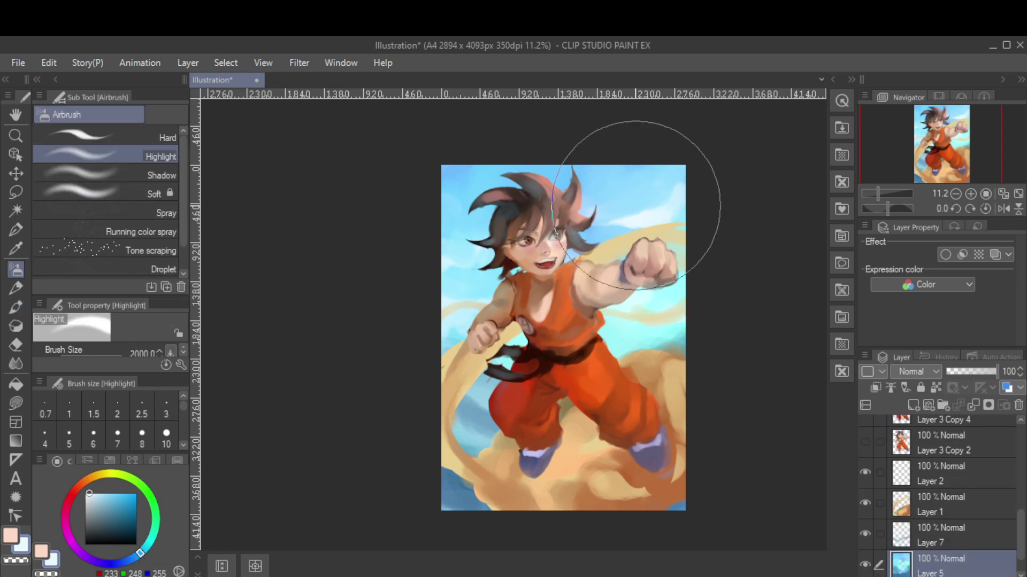
# Glaze the tan cloud and its curling trail with sampled brown-orange and red tones using the Shadow airbrush
pyautogui.press('h')
pyautogui.hotkey('alt', '[')
pyautogui.press('b')
pyautogui.press('b')
pyautogui.hotkey('alt', ']')
pyautogui.hotkey('alt', ']')
pyautogui.keyDown('alt'); pyautogui.click(378, 469); pyautogui.keyUp('alt')
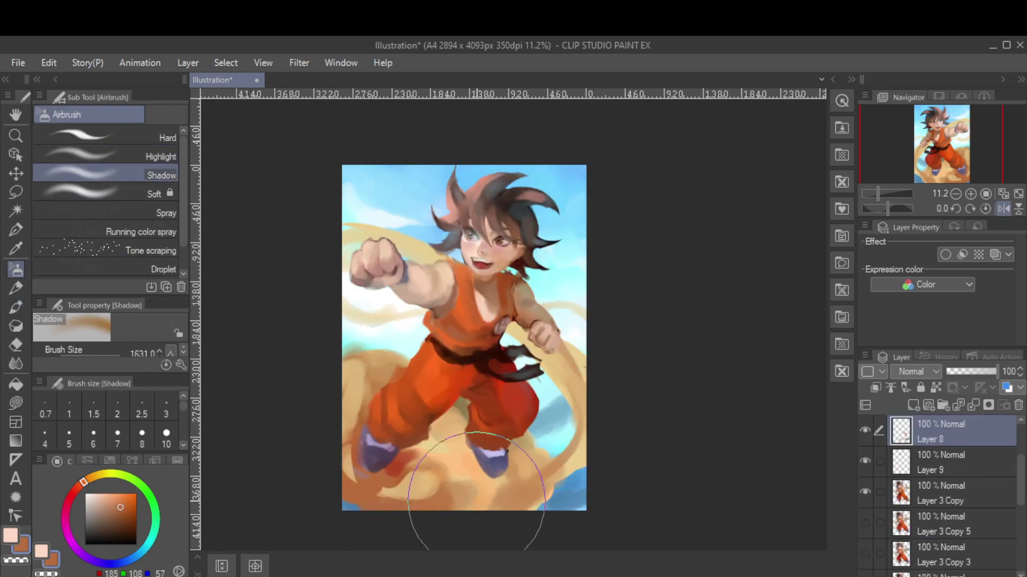
pyautogui.moveTo(561, 342); pyautogui.dragTo(607, 401)
pyautogui.press('[')
pyautogui.press('[')
pyautogui.press('[')
pyautogui.moveTo(470, 481); pyautogui.dragTo(501, 489)
# Blend the cloud around the boots and the trail below the rear fist with the watercolor brush in orange and reddish brown
pyautogui.press('b')
pyautogui.keyDown('ctrl'); pyautogui.keyDown('shift'); pyautogui.click(501, 488); pyautogui.keyUp('shift'); pyautogui.keyUp('ctrl')
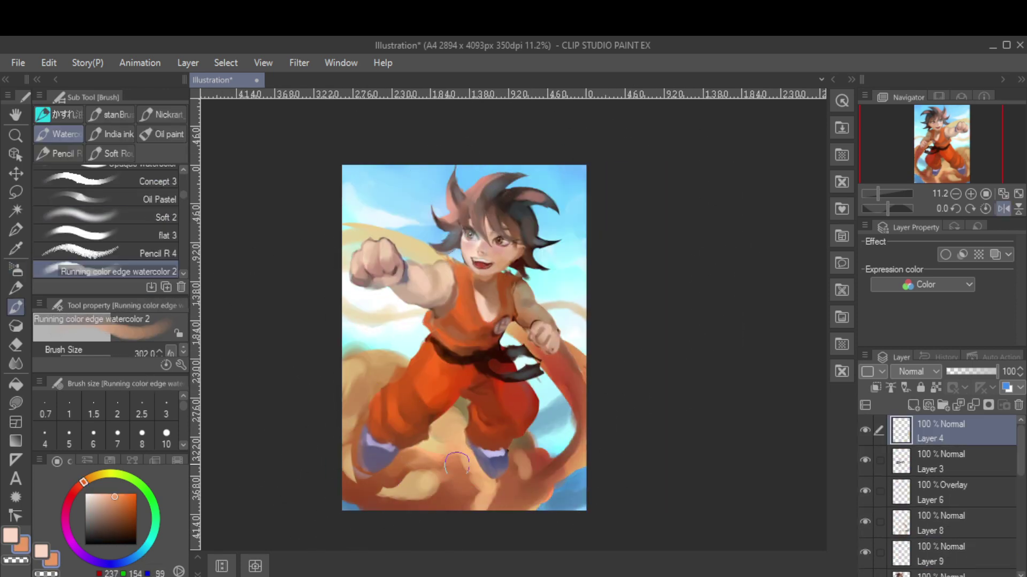
pyautogui.keyDown('alt'); pyautogui.click(539, 346); pyautogui.keyUp('alt')
pyautogui.press('[')
pyautogui.press('[')
pyautogui.keyDown('ctrl'); pyautogui.keyDown('shift'); pyautogui.click(568, 372); pyautogui.keyUp('shift'); pyautogui.keyUp('ctrl')
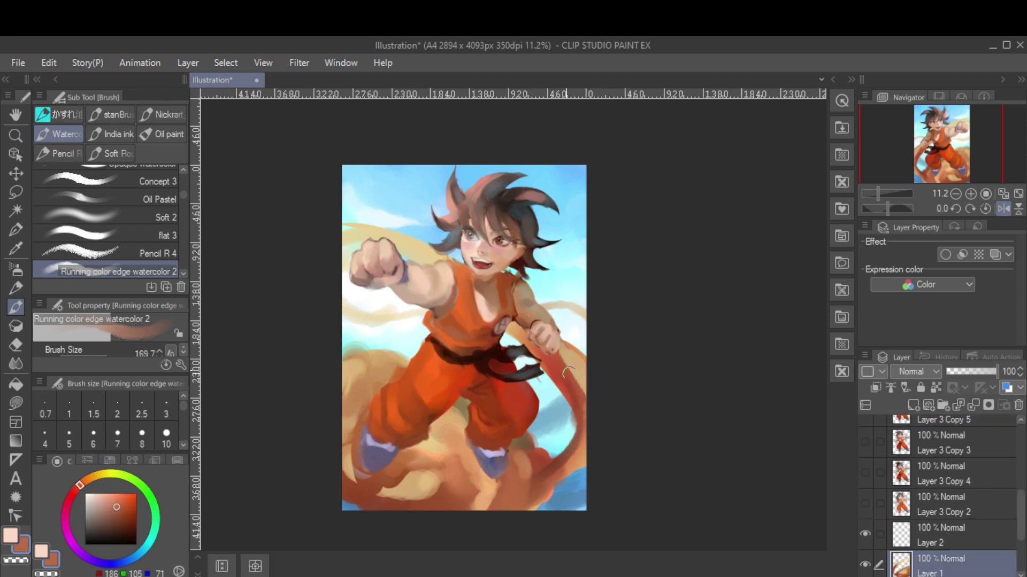
# Lock Layer 1's transparent pixels and tint the trails around the punching arm orange and pink with the Shadow airbrush
pyautogui.keyDown('alt'); pyautogui.click(401, 244); pyautogui.keyUp('alt')
pyautogui.press('b')
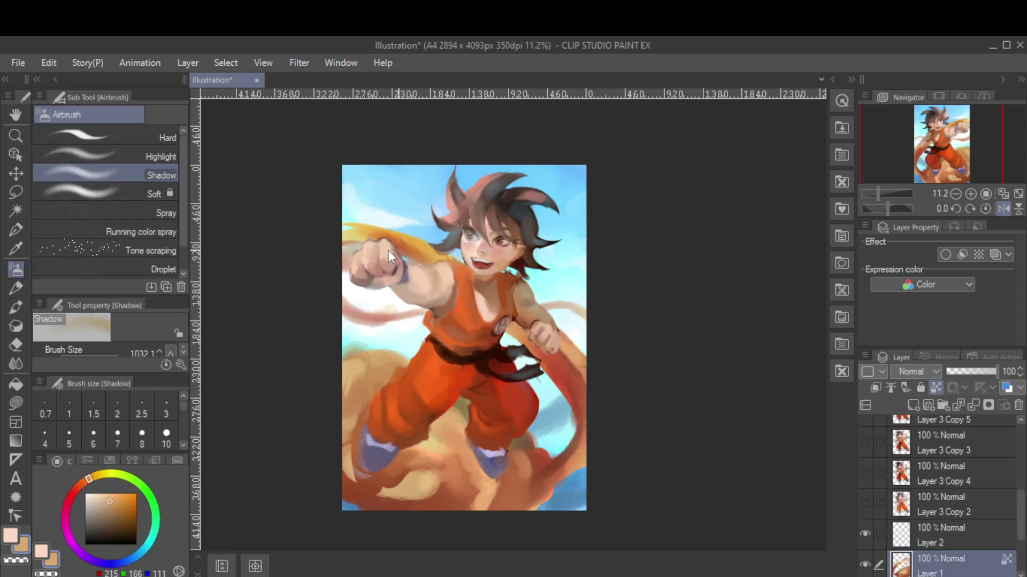
pyautogui.moveTo(422, 315); pyautogui.dragTo(346, 310)
# Paint yellow and tan volume into the cloud puffs behind the front leg on Layer 4 with the watercolor brush
pyautogui.press('h')
pyautogui.press('b')
pyautogui.press('b')
pyautogui.keyDown('ctrl'); pyautogui.keyDown('shift'); pyautogui.click(564, 442); pyautogui.keyUp('shift'); pyautogui.keyUp('ctrl')
pyautogui.press('b')
pyautogui.keyDown('alt'); pyautogui.click(564, 441); pyautogui.keyUp('alt')
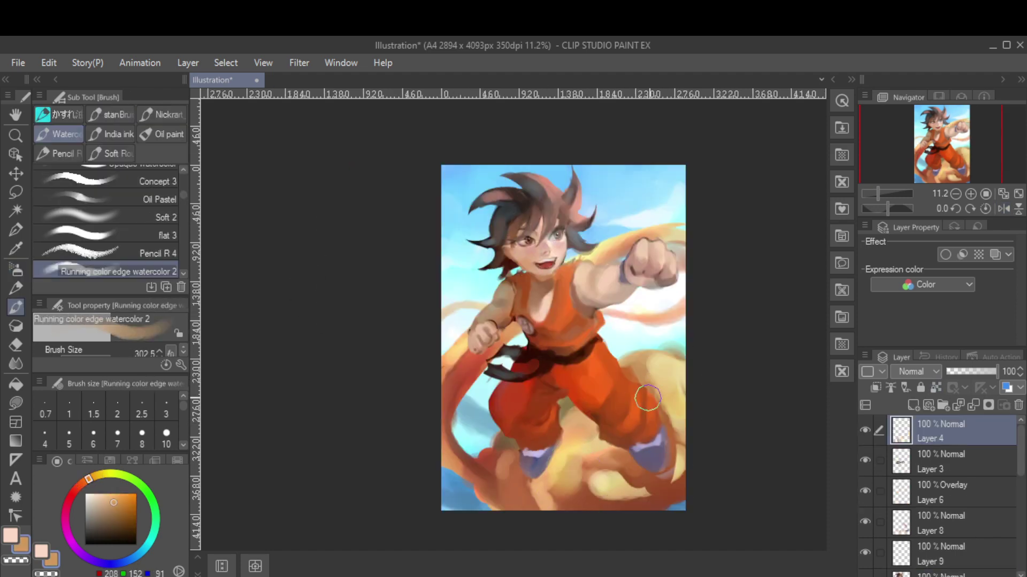
pyautogui.press('h')
pyautogui.scroll(2, 520, 374)
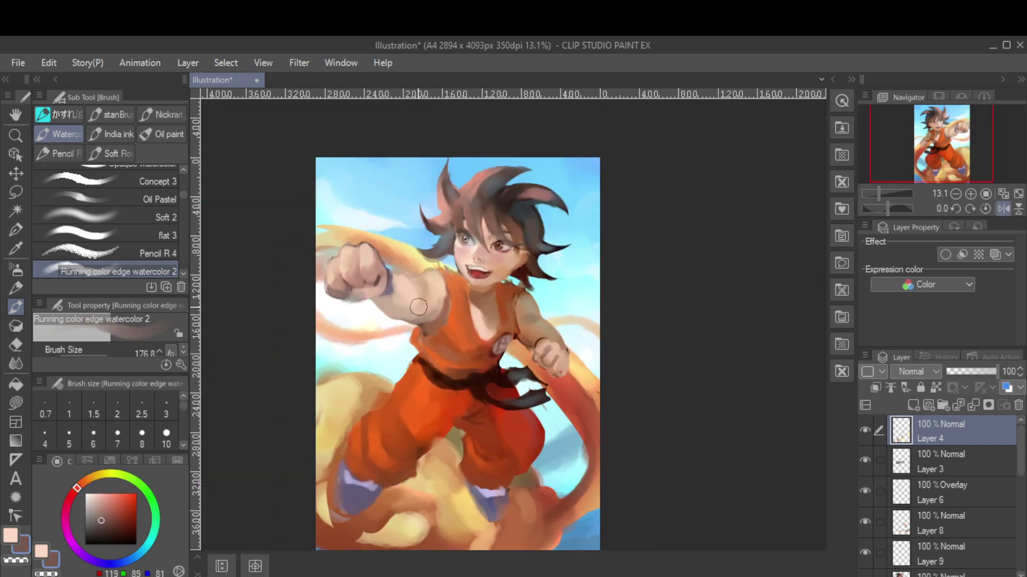
# Repaint the punching arm on Layer 3 Copy with sampled skin and brownish shadow tones
pyautogui.keyDown('ctrl'); pyautogui.keyDown('shift'); pyautogui.click(412, 261); pyautogui.keyUp('shift'); pyautogui.keyUp('ctrl')
pyautogui.press('b')
pyautogui.keyDown('alt'); pyautogui.click(412, 261); pyautogui.keyUp('alt')
pyautogui.press('b')
pyautogui.keyDown('alt'); pyautogui.click(426, 310); pyautogui.keyUp('alt')
pyautogui.press('h')
pyautogui.keyDown('alt'); pyautogui.click(630, 298); pyautogui.keyUp('alt')
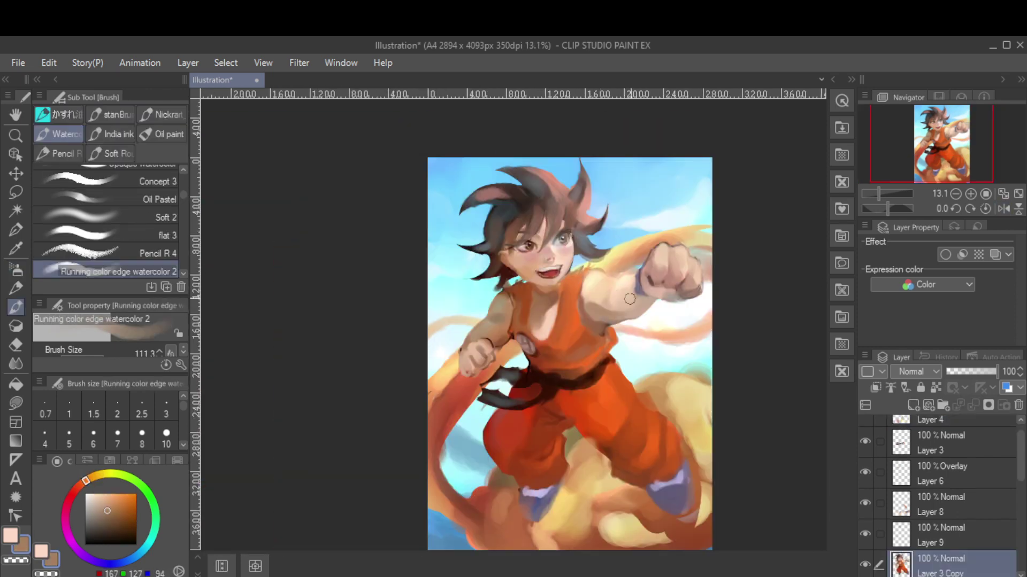
# Reshape the front shoulder and upper arm with sampled peach tones and trim the arm's edge with the Hard eraser
pyautogui.keyDown('alt'); pyautogui.click(601, 345); pyautogui.keyUp('alt')
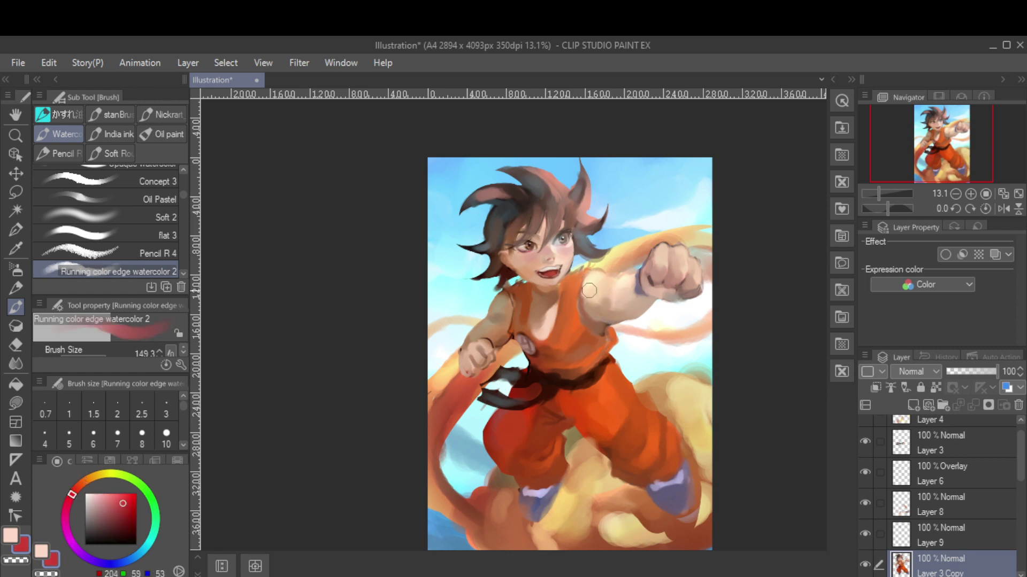
pyautogui.press('h')
pyautogui.keyDown('alt'); pyautogui.click(407, 291); pyautogui.keyUp('alt')
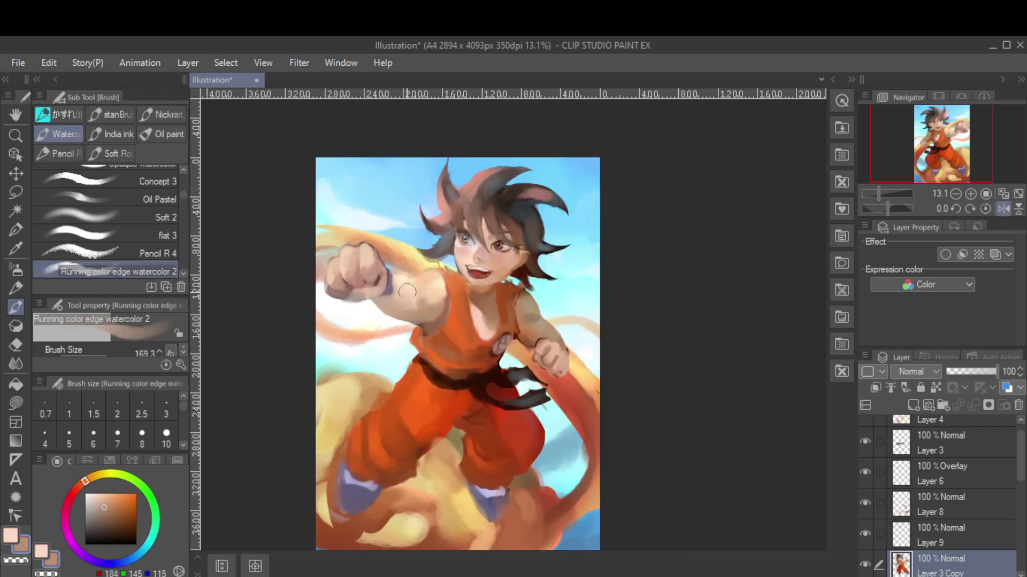
pyautogui.press('h')
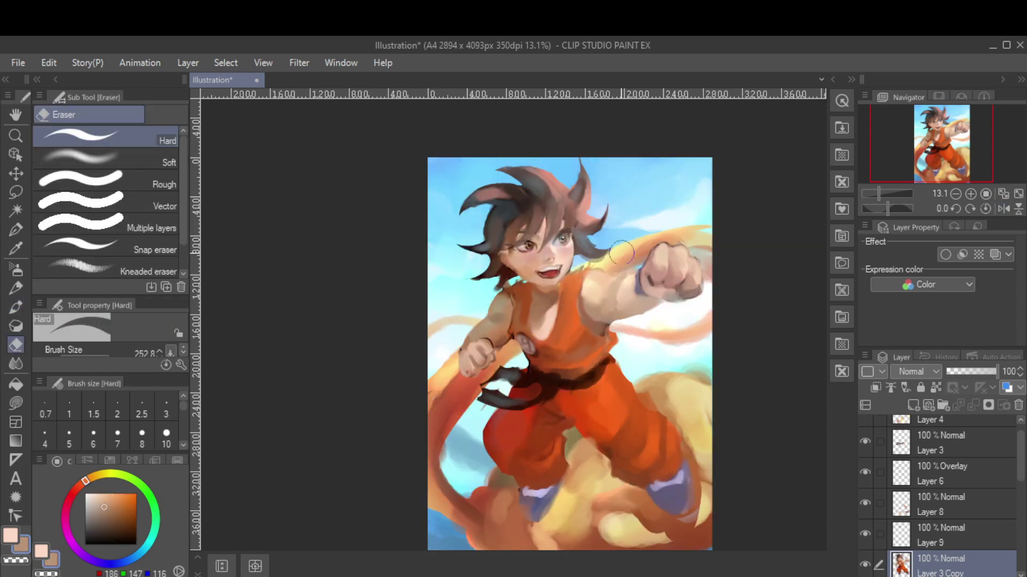
pyautogui.keyDown('alt'); pyautogui.click(599, 280); pyautogui.keyUp('alt')
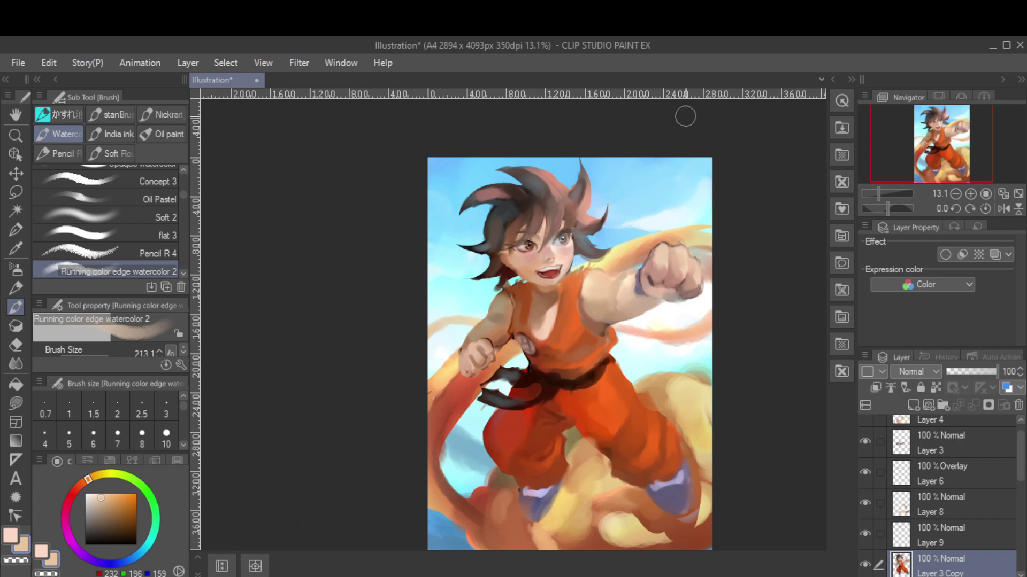
pyautogui.keyDown('alt'); pyautogui.click(505, 195); pyautogui.keyUp('alt')
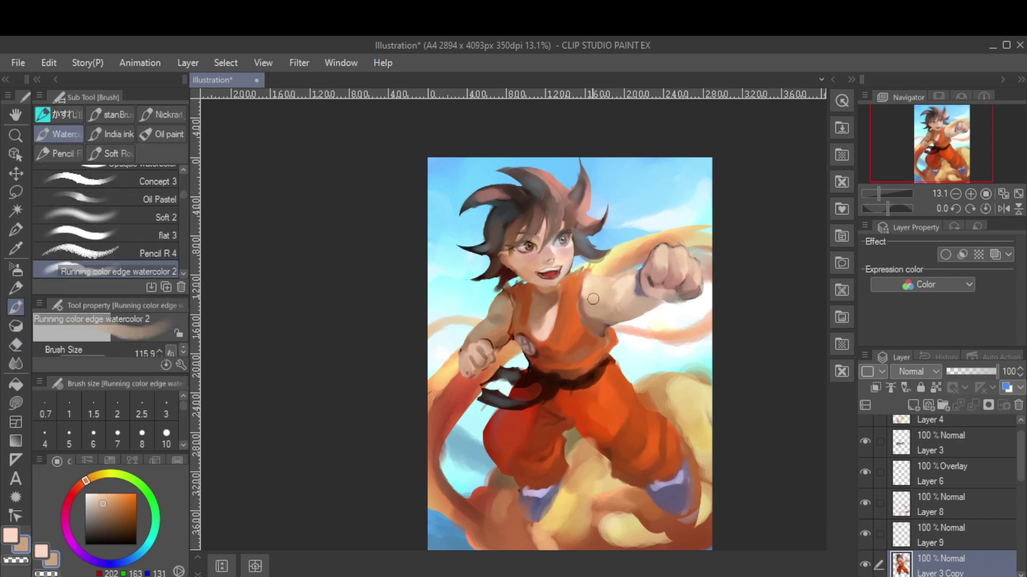
pyautogui.keyDown('alt'); pyautogui.click(593, 299); pyautogui.keyUp('alt')
pyautogui.press('h')
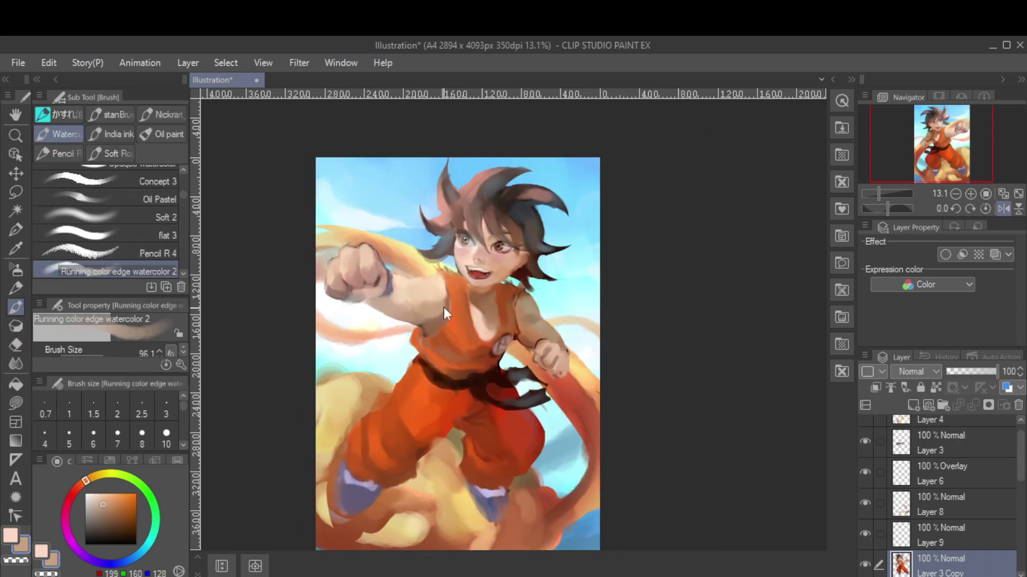
# Define the punching arm's lower contour with the Darker pencil in brown and soften the armhole with sampled tones
pyautogui.press('h')
pyautogui.press('p')
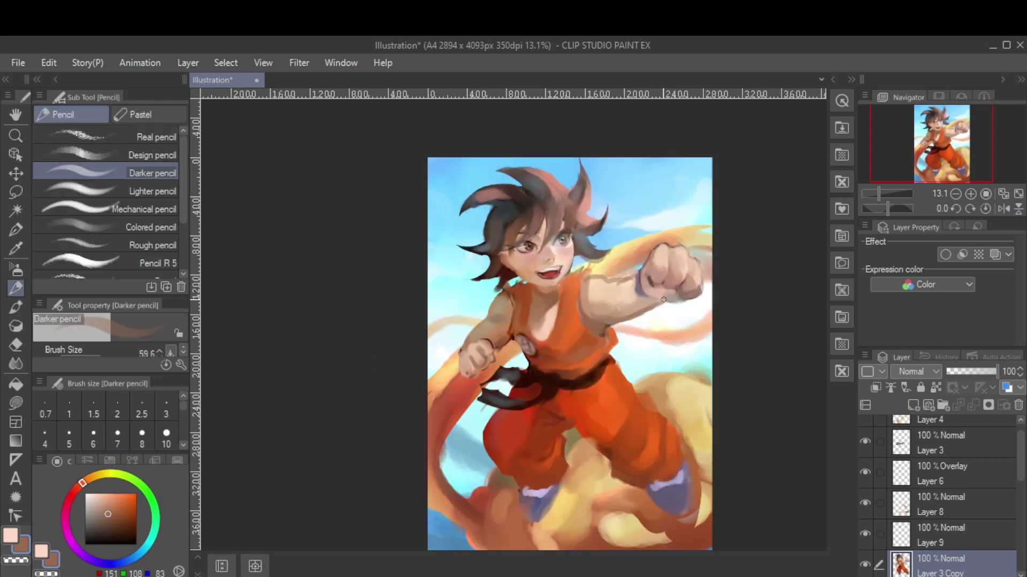
pyautogui.keyDown('alt'); pyautogui.click(598, 321); pyautogui.keyUp('alt')
pyautogui.press('b')
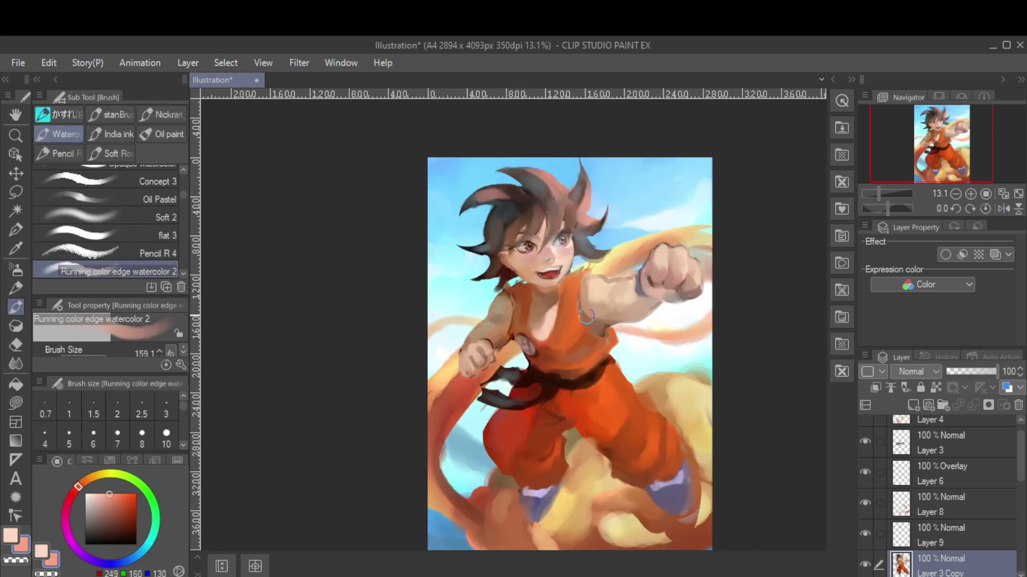
# Model the front shoulder with sampled light and mid skin tones using a small watercolor brush
pyautogui.press('p')
pyautogui.scroll(3, 594, 289)
pyautogui.press('b')
pyautogui.press('b')
pyautogui.keyDown('alt'); pyautogui.click(583, 281); pyautogui.keyUp('alt')
pyautogui.keyDown('alt'); pyautogui.click(592, 295); pyautogui.keyUp('alt')
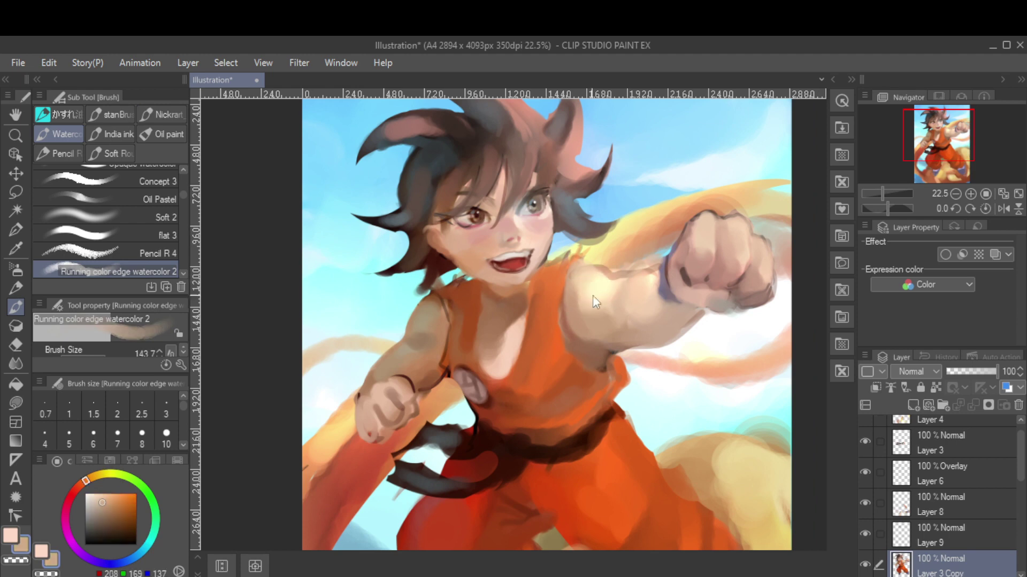
pyautogui.keyDown('alt'); pyautogui.click(562, 317); pyautogui.keyUp('alt')
pyautogui.scroll(-2, 561, 317)
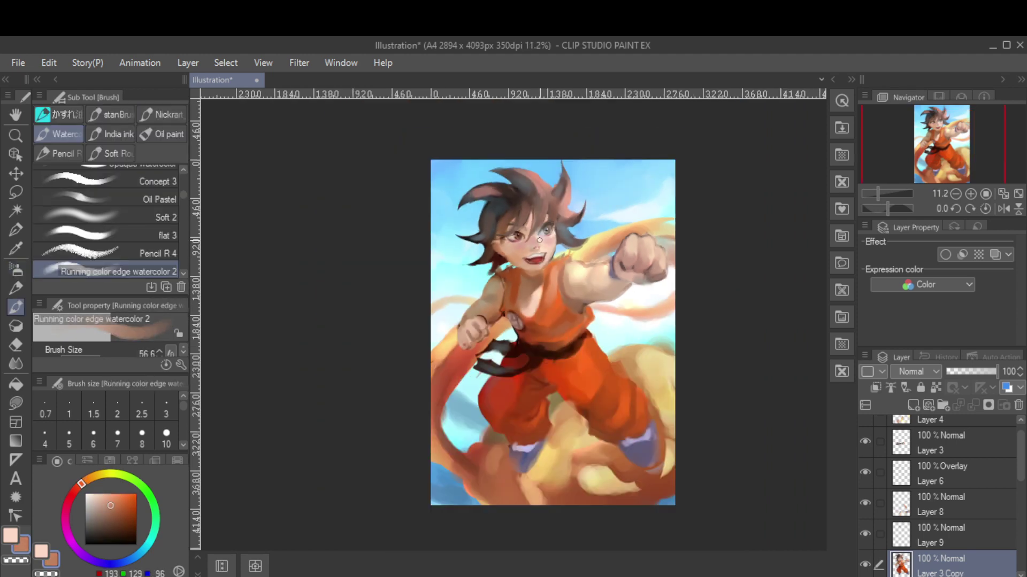
# Refine the fist with a sampled skin tone and darken the tunic's armhole edge with the Darker pencil in dark brown
pyautogui.scroll(2, 562, 317)
pyautogui.keyDown('alt'); pyautogui.click(688, 273); pyautogui.keyUp('alt')
pyautogui.press('b')
pyautogui.scroll(-3, 688, 273)
pyautogui.press('b')
pyautogui.scroll(1, 688, 272)
pyautogui.press('p')
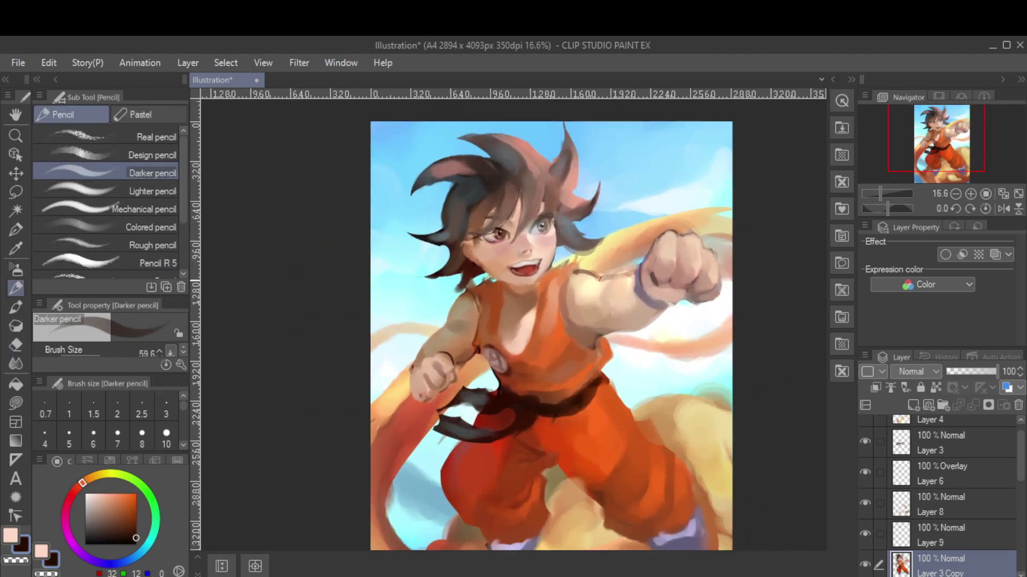
pyautogui.moveTo(594, 336); pyautogui.dragTo(575, 292)
# Darken the boot soles and trouser hems on Layer 8 with sampled tones using the watercolor brush
pyautogui.press('b')
pyautogui.keyDown('ctrl'); pyautogui.keyDown('shift'); pyautogui.click(623, 486); pyautogui.keyUp('shift'); pyautogui.keyUp('ctrl')
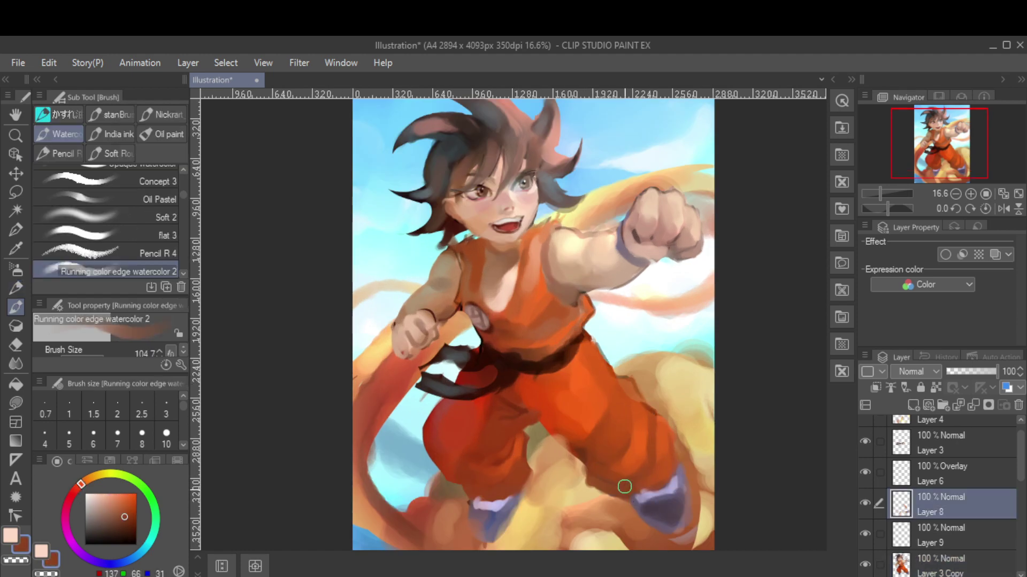
pyautogui.keyDown('alt'); pyautogui.click(485, 520); pyautogui.keyUp('alt')
pyautogui.scroll(-1, 485, 520)
# Smooth the punching forearm on Layer 3 Copy with pale cream and peach tones using the watercolor brush and Darker pencil
pyautogui.press('h')
pyautogui.press('b')
pyautogui.press('b')
pyautogui.keyDown('ctrl'); pyautogui.keyDown('shift'); pyautogui.click(463, 261); pyautogui.keyUp('shift'); pyautogui.keyUp('ctrl')
pyautogui.keyDown('alt'); pyautogui.click(463, 262); pyautogui.keyUp('alt')
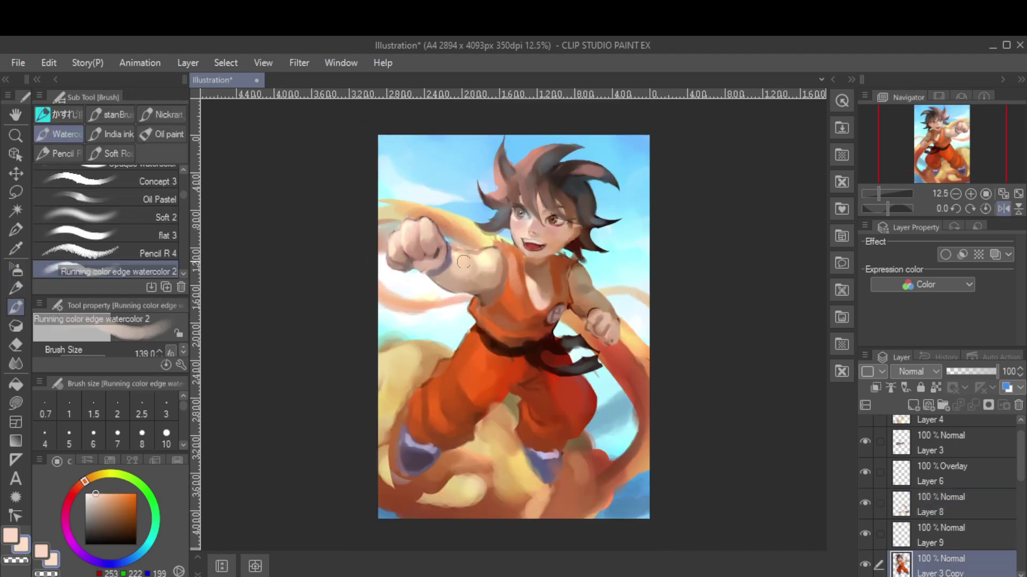
pyautogui.scroll(2, 510, 284)
pyautogui.press('p')
pyautogui.keyDown('alt'); pyautogui.click(431, 345); pyautogui.keyUp('alt')
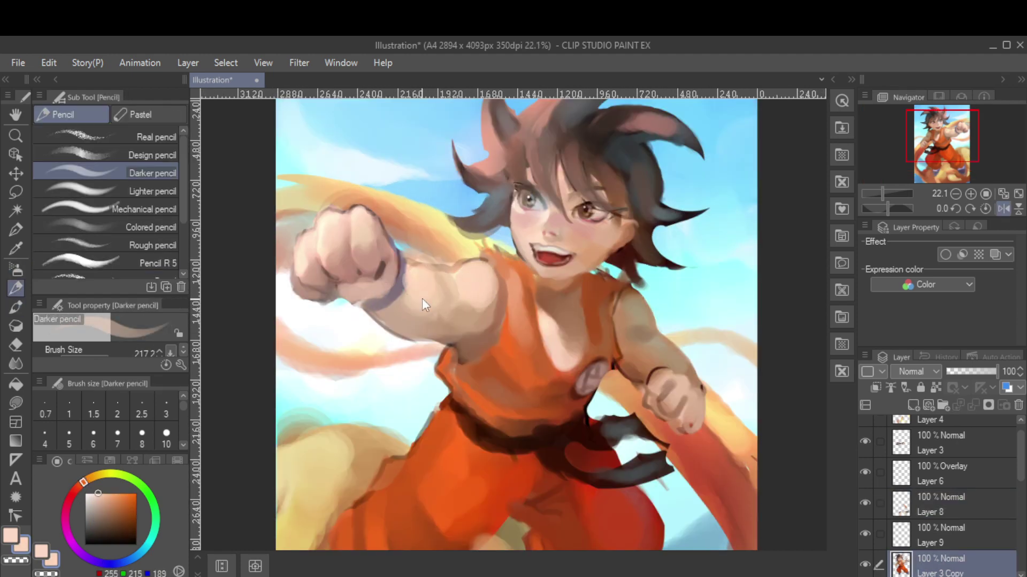
# Add a clipped Overlay layer above Layer 3 Copy and airbrush warm peach light over the hair, skin and tunic
pyautogui.press('b')
pyautogui.press('b')
pyautogui.press('.')
pyautogui.press('.')
pyautogui.keyDown('alt'); pyautogui.click(569, 337); pyautogui.keyUp('alt')
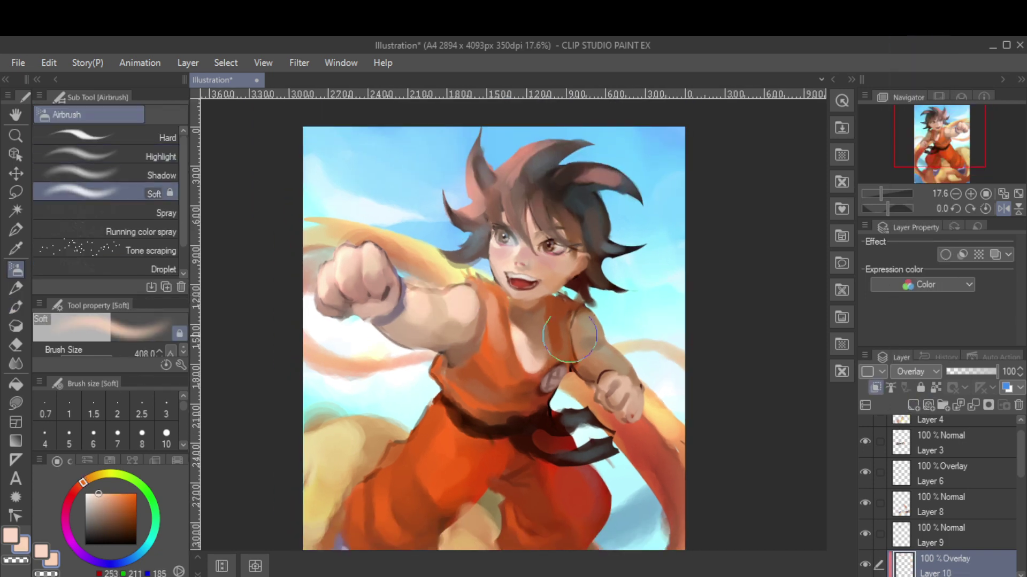
pyautogui.press('h')
pyautogui.press('h')
pyautogui.scroll(-1, 470, 315)
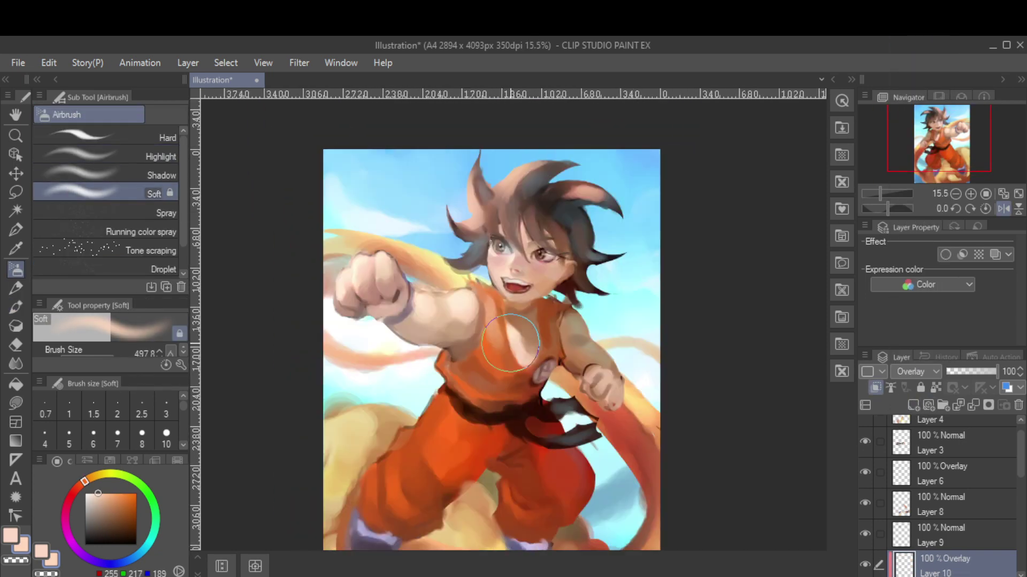
# Add a clipped Normal layer below the Overlay layer and shade the tunic and rear trouser leg in dark reddish brown
pyautogui.press('b')
pyautogui.hotkey('ctrl', 'shift', 'n')
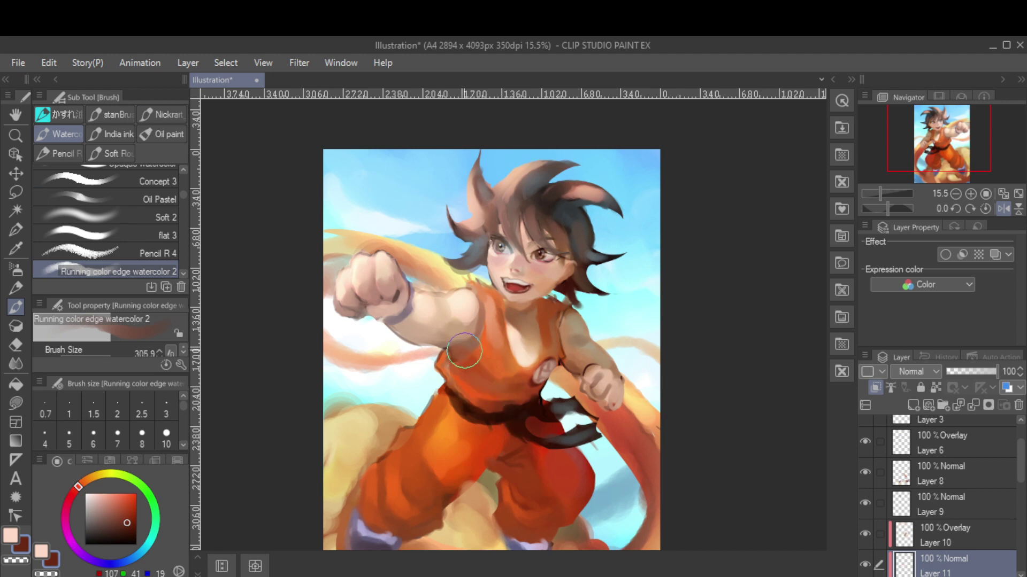
pyautogui.press('h')
pyautogui.scroll(-1, 518, 401)
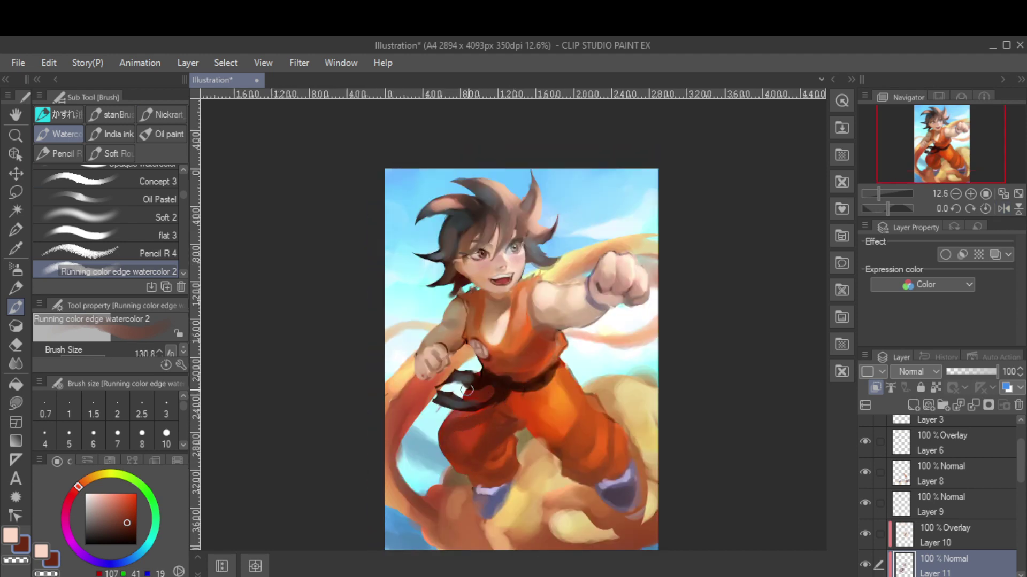
# Warm the orange outfit on the Overlay layer with the Soft airbrush in a sampled orange
pyautogui.keyDown('alt'); pyautogui.click(588, 434); pyautogui.keyUp('alt')
pyautogui.hotkey('alt', ']')
pyautogui.press('b')
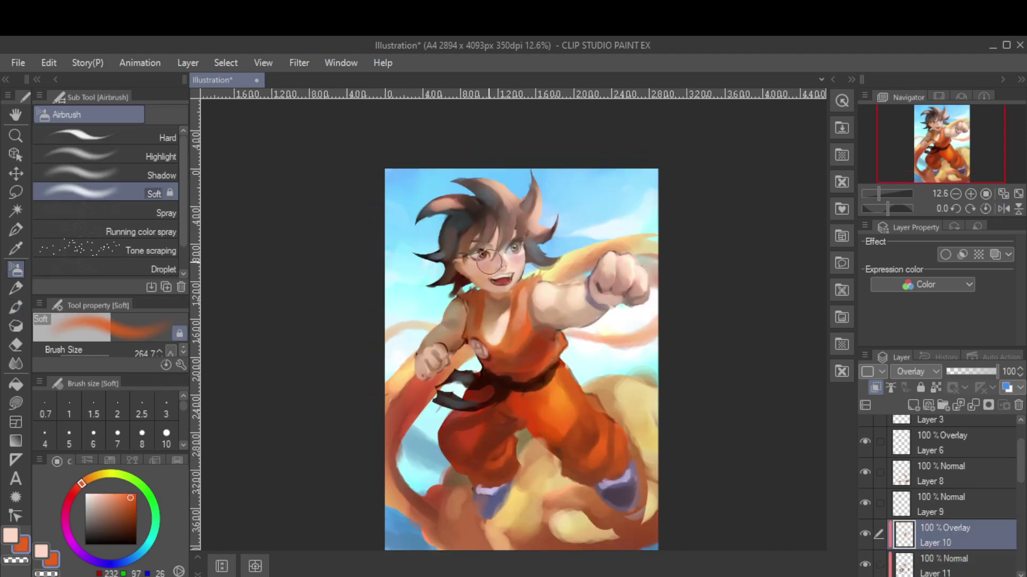
pyautogui.press('h')
# Clean the figure's edges on Layer 3 Copy with the Hard eraser and deepen shadows with the Darker pencil in dark brown
pyautogui.press('e')
pyautogui.hotkey('alt', '[')
pyautogui.hotkey('alt', '[')
pyautogui.scroll(-1, 614, 301)
pyautogui.press('h')
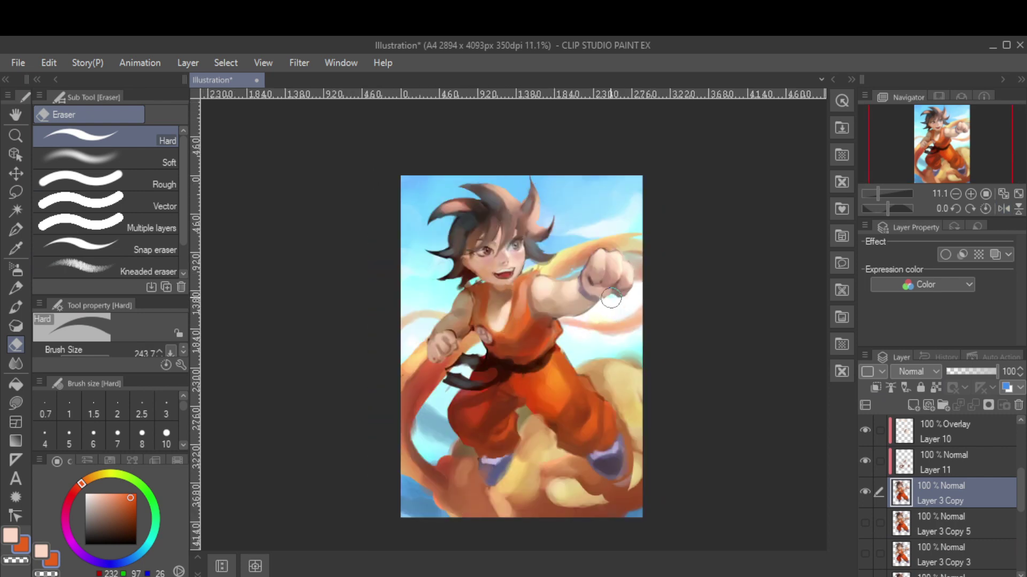
pyautogui.keyDown('alt'); pyautogui.click(604, 290); pyautogui.keyUp('alt')
pyautogui.press('p')
pyautogui.keyDown('alt'); pyautogui.click(482, 375); pyautogui.keyUp('alt')
pyautogui.press('h')
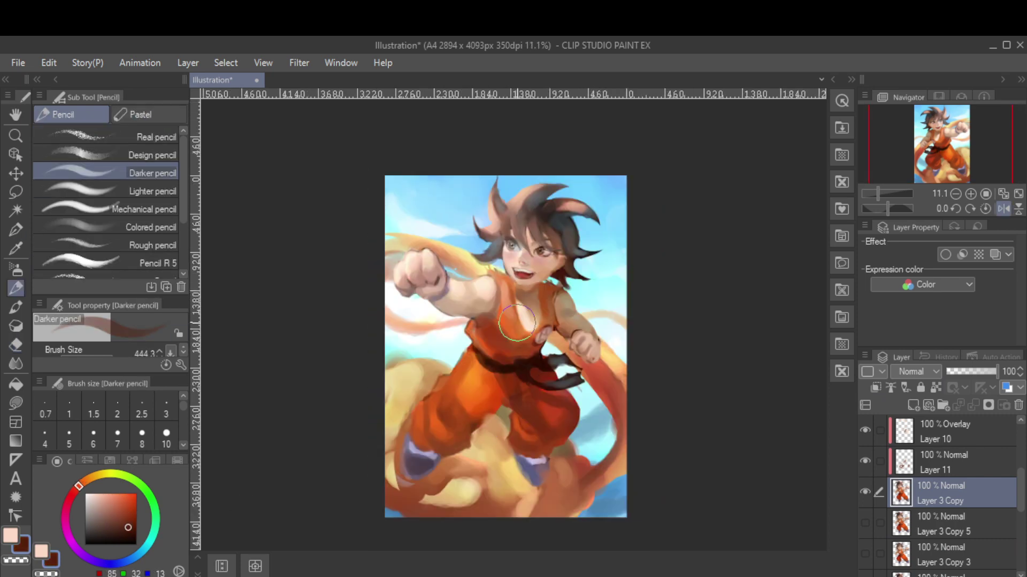
# Paint brown shadows between the cloud puffs beneath the boots on Layer 4 with the watercolor brush
pyautogui.press('b')
pyautogui.keyDown('ctrl'); pyautogui.keyDown('shift'); pyautogui.click(392, 495); pyautogui.keyUp('shift'); pyautogui.keyUp('ctrl')
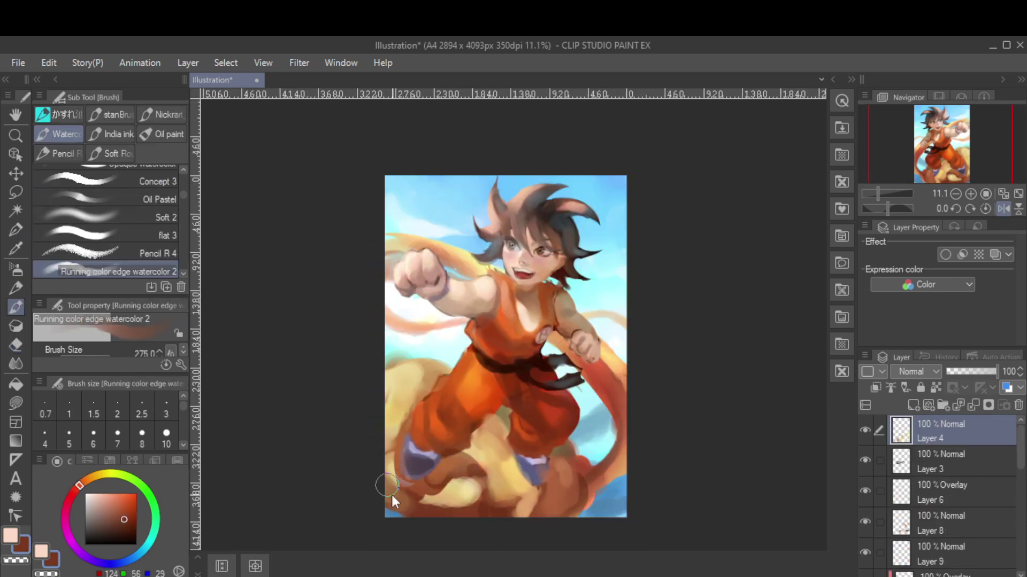
pyautogui.keyDown('alt'); pyautogui.click(391, 495); pyautogui.keyUp('alt')
pyautogui.press('j')
pyautogui.press('b')
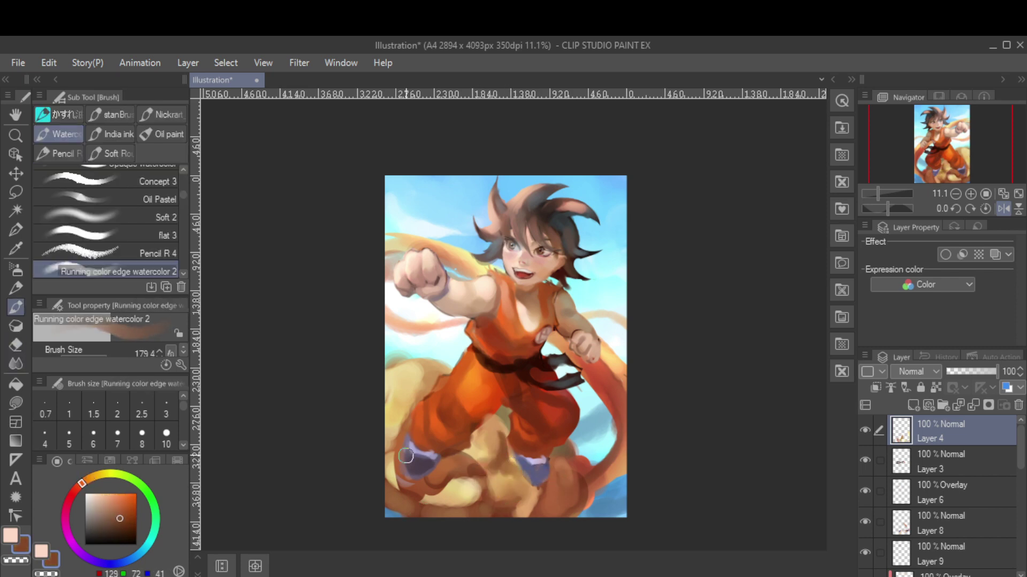
# Build up the cloud folds beside the front leg and below the rear boot with sampled tan and reddish brown
pyautogui.keyDown('alt'); pyautogui.click(405, 396); pyautogui.keyUp('alt')
pyautogui.press('h')
pyautogui.keyDown('alt'); pyautogui.click(470, 463); pyautogui.keyUp('alt')
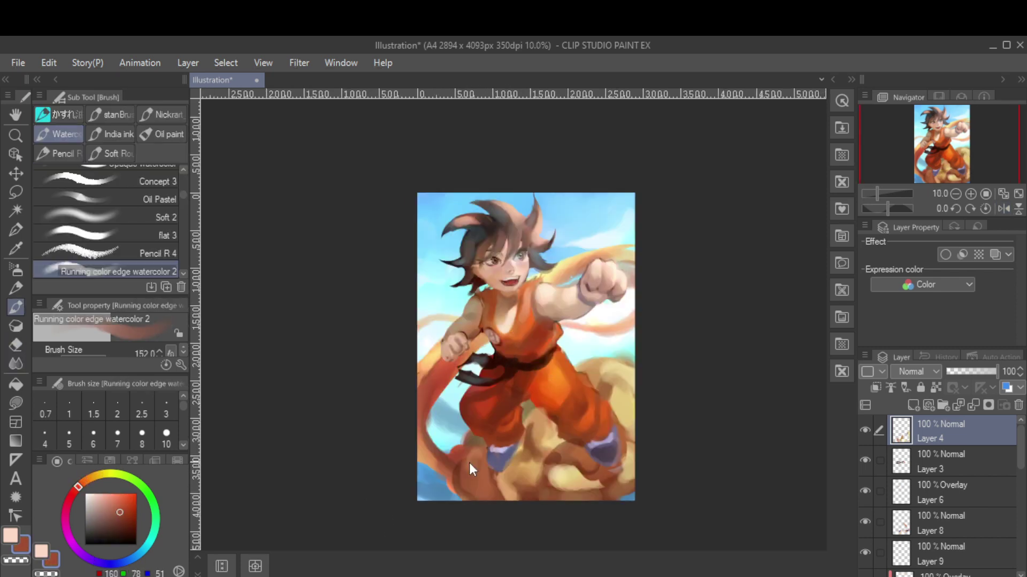
pyautogui.keyDown('alt'); pyautogui.click(457, 489); pyautogui.keyUp('alt')
pyautogui.press('h')
# Blend sampled skin tones into the fringe with the pencil and watercolor brush, and add a reddish-brown stroke to the upper rear hair spike
pyautogui.scroll(5, 456, 489)
pyautogui.keyDown('ctrl'); pyautogui.keyDown('shift'); pyautogui.click(446, 246); pyautogui.keyUp('shift'); pyautogui.keyUp('ctrl')
pyautogui.press('p')
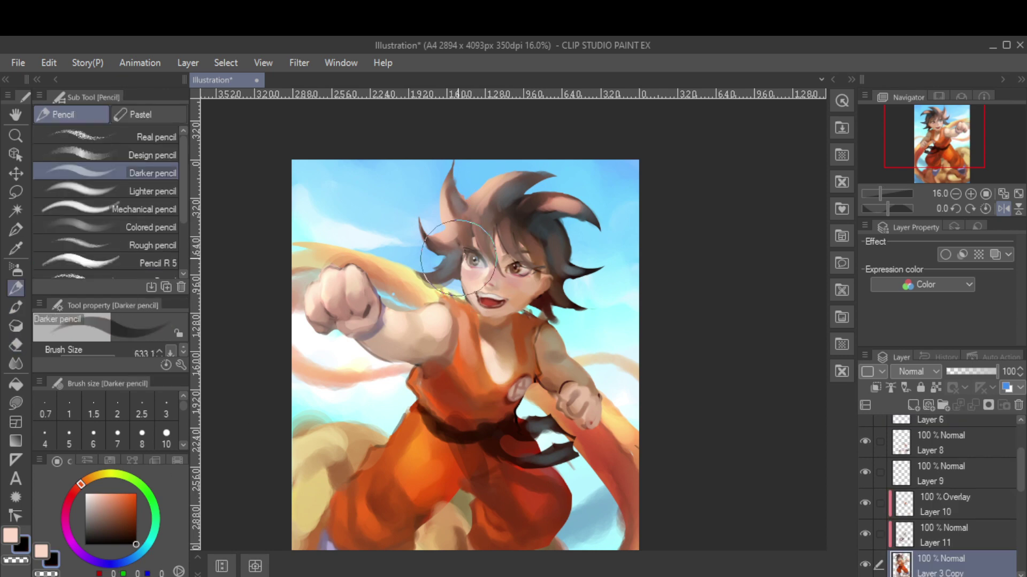
pyautogui.keyDown('alt'); pyautogui.click(461, 241); pyautogui.keyUp('alt')
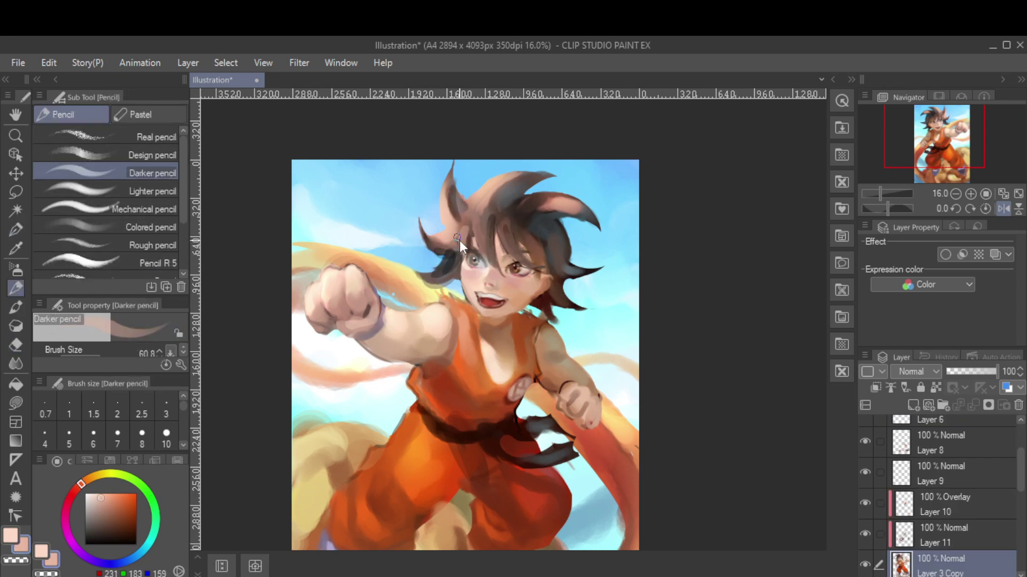
pyautogui.press('b')
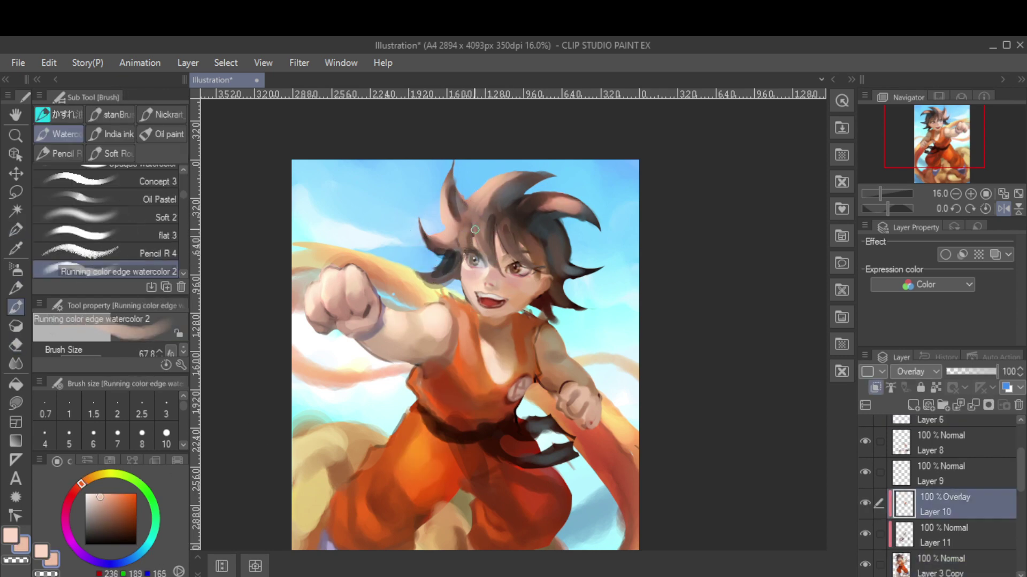
pyautogui.keyDown('ctrl'); pyautogui.keyDown('shift'); pyautogui.click(471, 227); pyautogui.keyUp('shift'); pyautogui.keyUp('ctrl')
pyautogui.keyDown('alt'); pyautogui.click(487, 236); pyautogui.keyUp('alt')
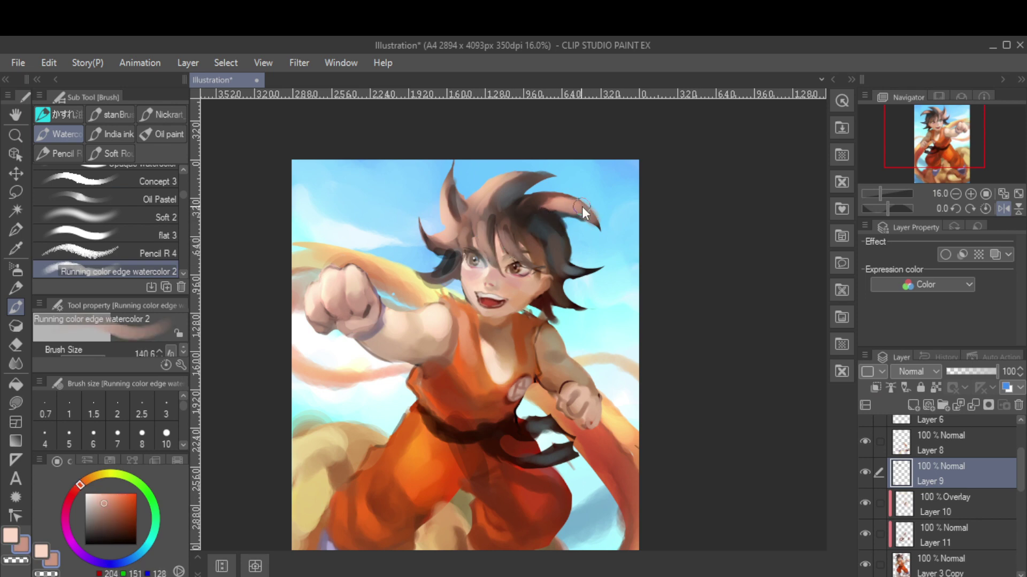
pyautogui.moveTo(527, 207); pyautogui.dragTo(585, 221)
# Rework the top and rear hair spikes on Layer 3 Copy with the eraser and the watercolor brush in dark brown
pyautogui.press('h')
pyautogui.press('e')
pyautogui.keyDown('ctrl'); pyautogui.keyDown('shift'); pyautogui.click(473, 245); pyautogui.keyUp('shift'); pyautogui.keyUp('ctrl')
pyautogui.press('b')
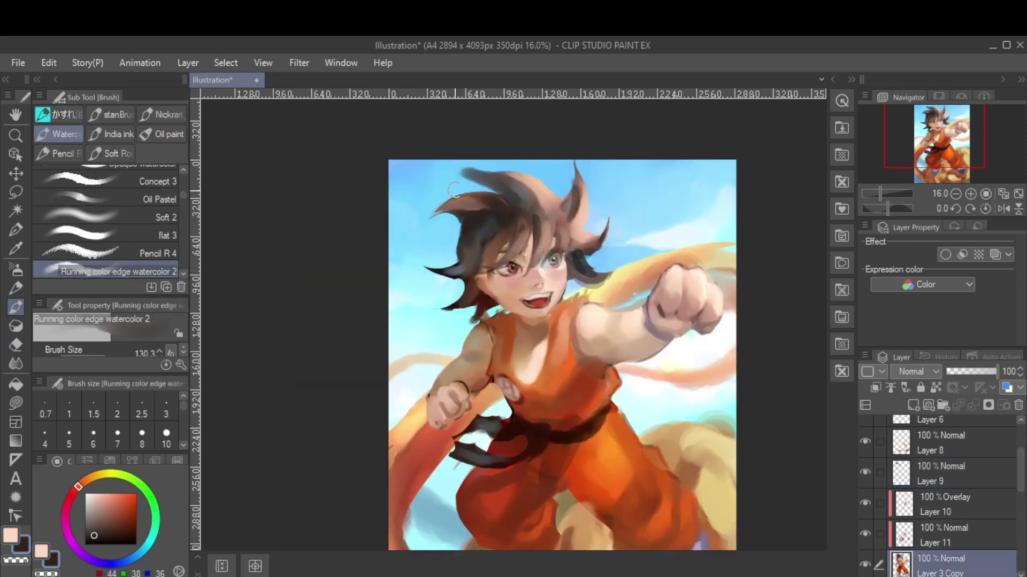
pyautogui.press('h')
pyautogui.keyDown('alt'); pyautogui.click(557, 251); pyautogui.keyUp('alt')
pyautogui.press('h')
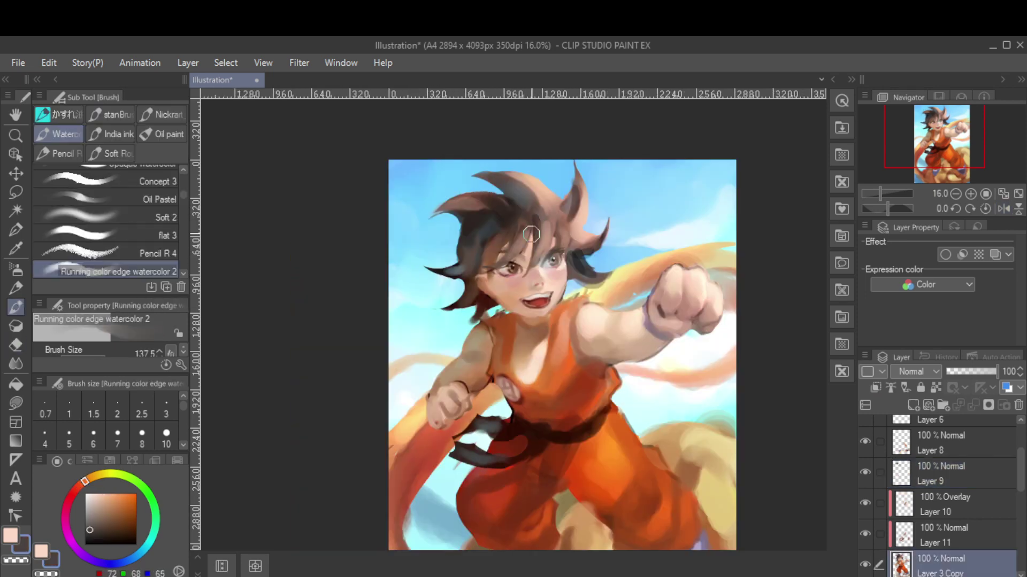
# Erase the upper rear hair spike on Layer 3 Copy with the Hard eraser
pyautogui.press('h')
pyautogui.press('e')
pyautogui.keyDown('ctrl'); pyautogui.keyDown('shift'); pyautogui.click(556, 251); pyautogui.keyUp('shift'); pyautogui.keyUp('ctrl')
pyautogui.press('b')
pyautogui.press('e')
pyautogui.keyDown('ctrl'); pyautogui.keyDown('shift'); pyautogui.click(566, 203); pyautogui.keyUp('shift'); pyautogui.keyUp('ctrl')
pyautogui.press('b')
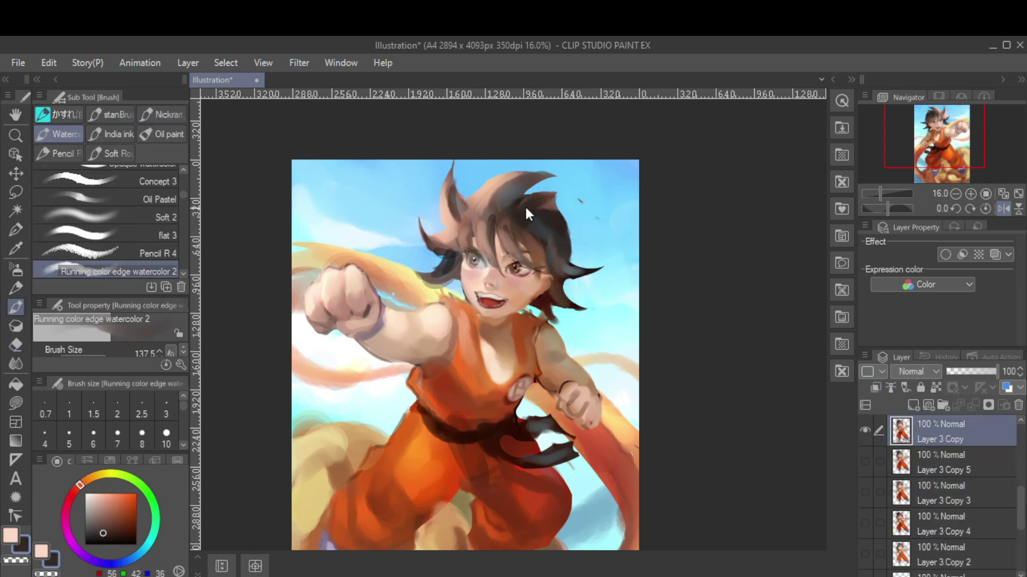
# Repaint the upper rear hair spike as a thinner curved lock in brown with the watercolor brush
pyautogui.press('e')
pyautogui.press('h')
pyautogui.press('h')
pyautogui.press('b')
pyautogui.moveTo(588, 214)
pyautogui.mouseDown()
pyautogui.moveTo(516, 211)
pyautogui.moveTo(535, 203)
pyautogui.mouseUp()
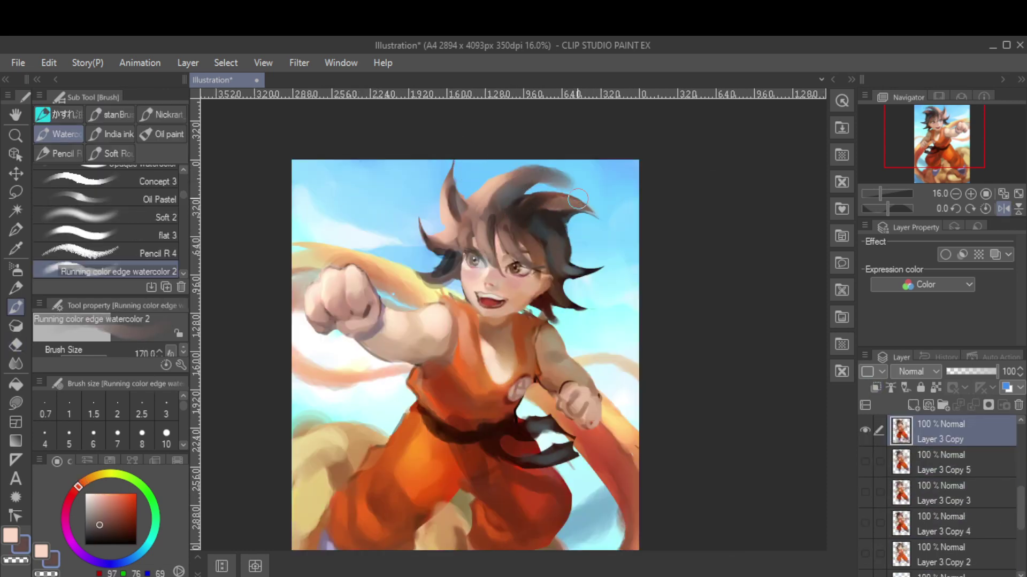
# Sharpen the outline of the rear hair spikes with the watercolor brush in sampled sky blue
pyautogui.press('p')
pyautogui.press('h')
pyautogui.press('b')
pyautogui.keyDown('alt'); pyautogui.click(443, 269); pyautogui.keyUp('alt')
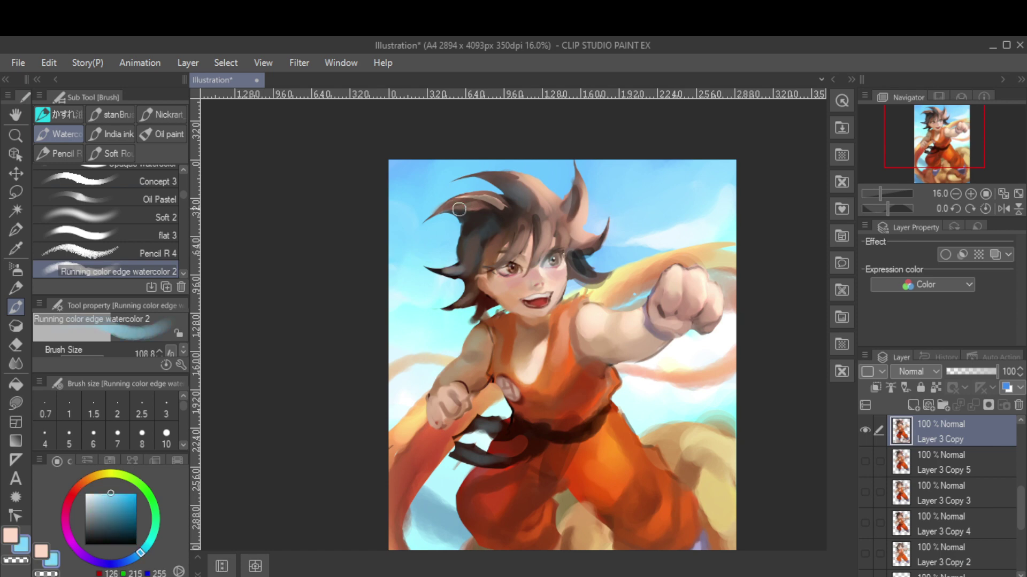
pyautogui.press('h')
# Paint dark strands through the top and back of the hair with sampled near-black tones
pyautogui.keyDown('alt'); pyautogui.click(527, 197); pyautogui.keyUp('alt')
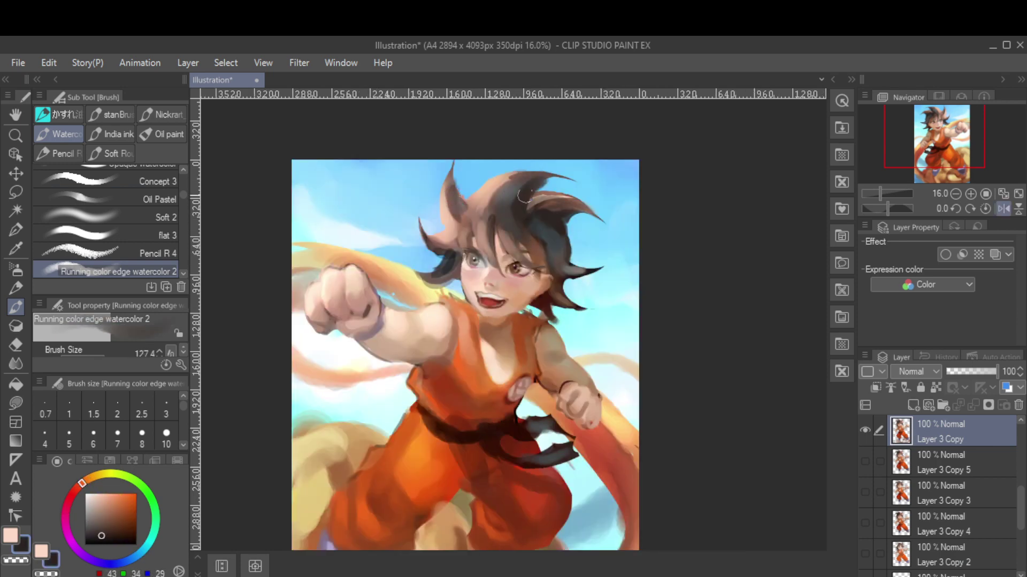
pyautogui.press('e')
pyautogui.press('b')
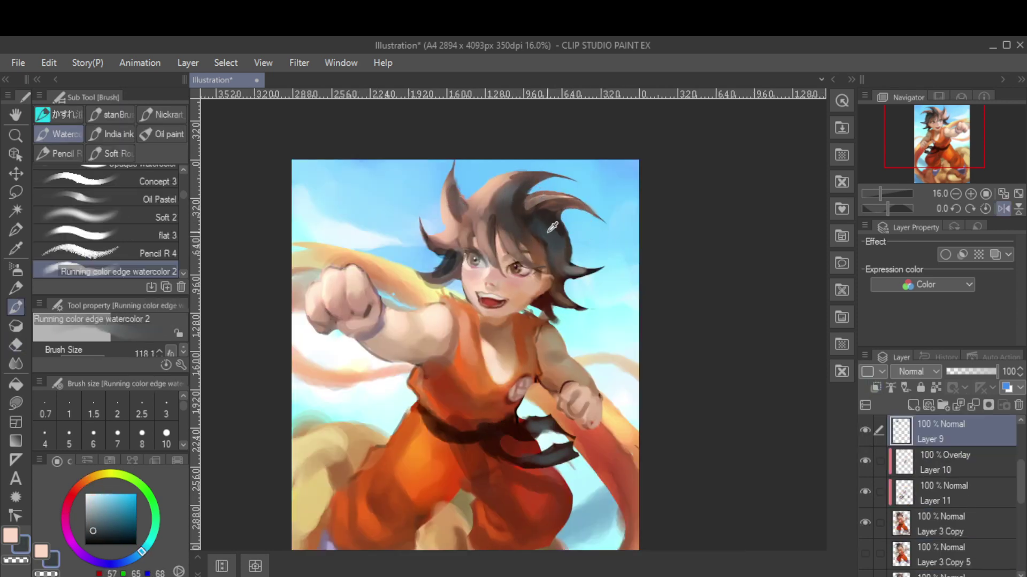
pyautogui.keyDown('alt'); pyautogui.click(569, 232); pyautogui.keyUp('alt')
pyautogui.press('e')
pyautogui.scroll(-1, 561, 273)
pyautogui.press('b')
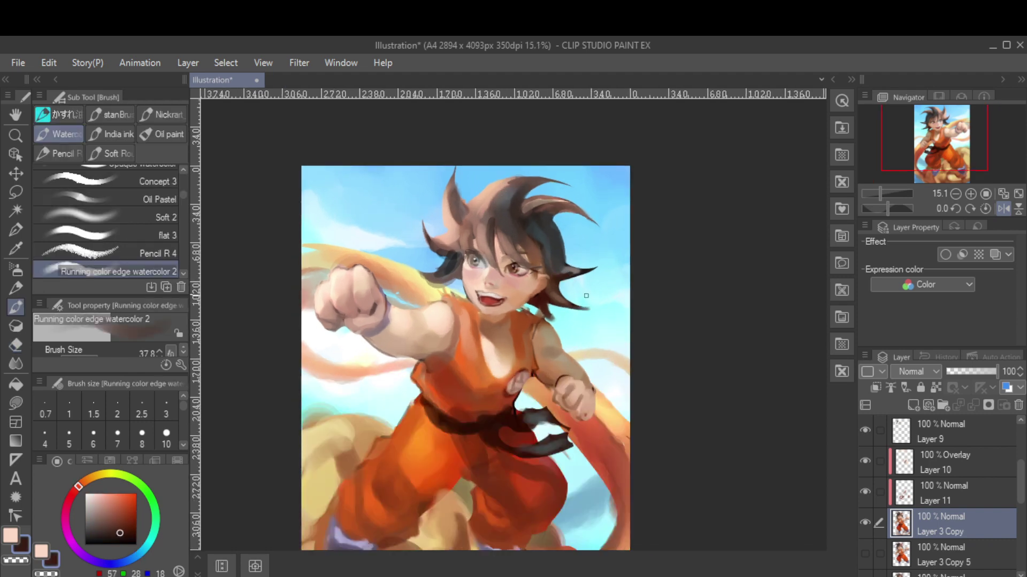
# Trim the hair tips on Layer 3 Copy with the Hard eraser and touch them up with the watercolor brush
pyautogui.press('e')
pyautogui.press('b')
pyautogui.press('e')
pyautogui.press('h')
pyautogui.scroll(-2, 501, 187)
pyautogui.keyDown('alt'); pyautogui.click(501, 188); pyautogui.keyUp('alt')
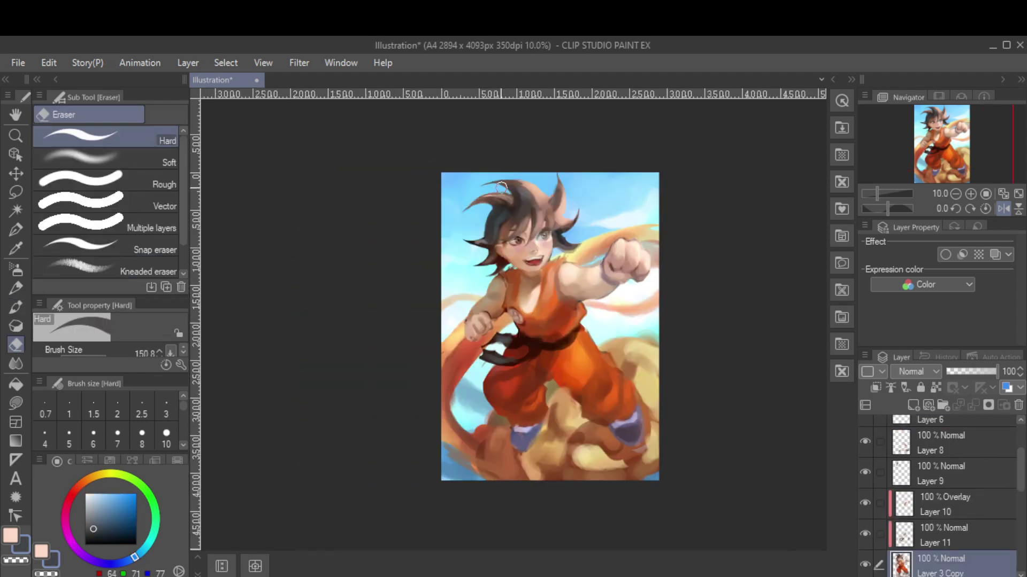
# Retouch the cloud on Layer 4 in sampled brown and the sky on Layer 7 with a large Soft airbrush
pyautogui.press('b')
pyautogui.keyDown('alt'); pyautogui.click(535, 300); pyautogui.keyUp('alt')
pyautogui.scroll(-1, 482, 294)
pyautogui.press('h')
pyautogui.keyDown('ctrl'); pyautogui.keyDown('shift'); pyautogui.click(420, 323); pyautogui.keyUp('shift'); pyautogui.keyUp('ctrl')
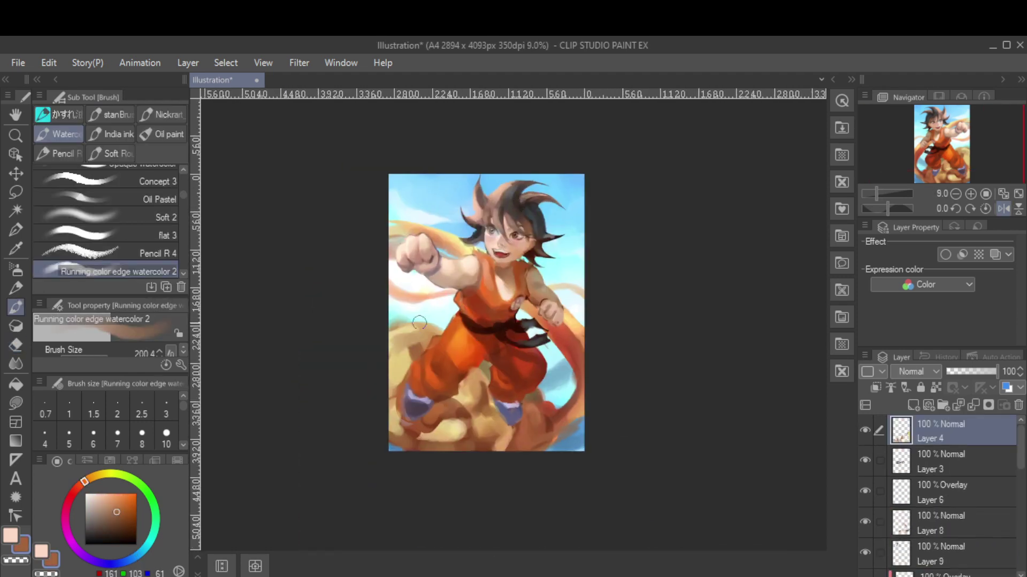
pyautogui.keyDown('alt'); pyautogui.click(533, 469); pyautogui.keyUp('alt')
pyautogui.keyDown('ctrl'); pyautogui.keyDown('shift'); pyautogui.click(534, 469); pyautogui.keyUp('shift'); pyautogui.keyUp('ctrl')
pyautogui.press('b')
pyautogui.press('h')
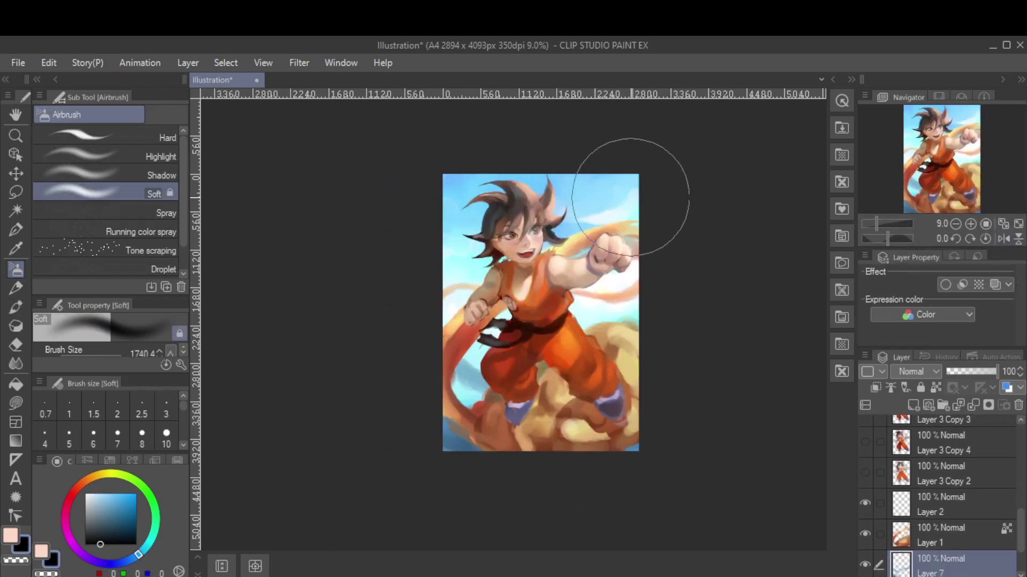
# Paint the end of a dark red staff behind the neck on a new layer beneath Layer 3 Copy
pyautogui.scroll(1, 631, 172)
pyautogui.hotkey('ctrl', 'shift', 'n')
pyautogui.keyDown('alt'); pyautogui.click(448, 276); pyautogui.keyUp('alt')
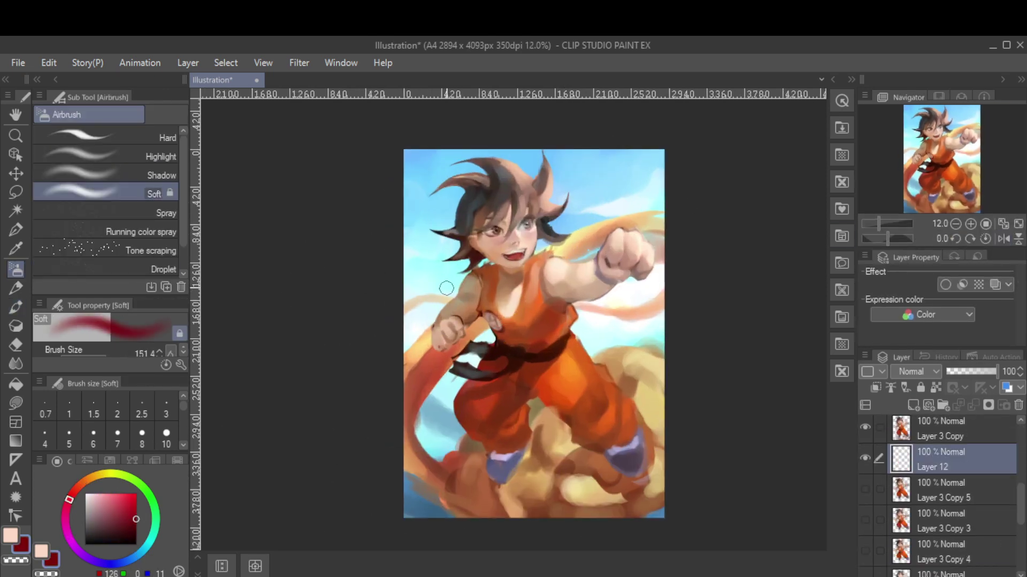
pyautogui.press('b')
pyautogui.moveTo(474, 266)
pyautogui.mouseDown()
pyautogui.moveTo(452, 246)
pyautogui.moveTo(471, 268)
pyautogui.moveTo(462, 265)
pyautogui.mouseUp()
pyautogui.press('e')
pyautogui.press('b')
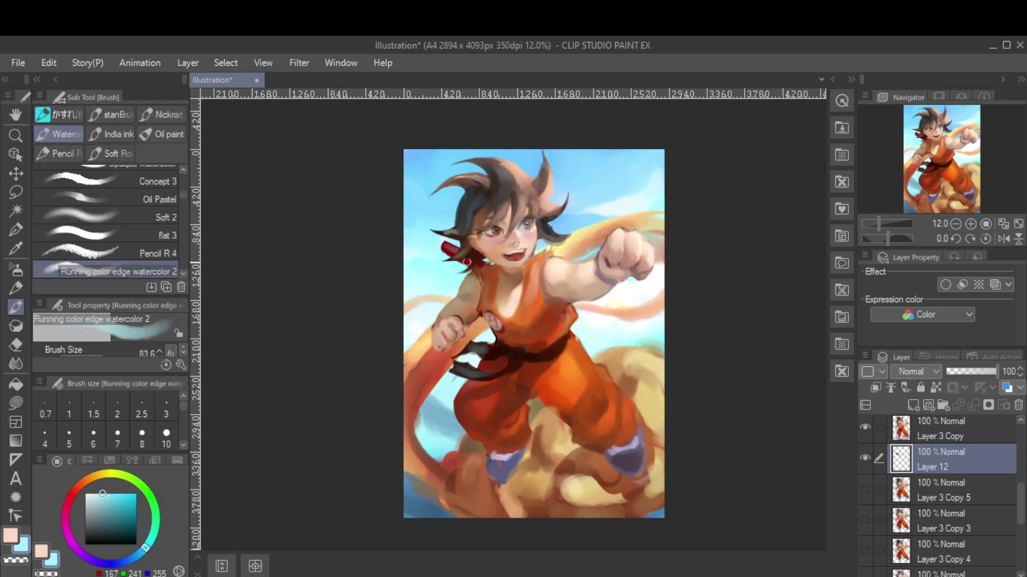
# Try out a dark red-brown strap running diagonally across the chest on a new clipped layer above Layer 3 Copy
pyautogui.keyDown('alt'); pyautogui.click(501, 293); pyautogui.keyUp('alt')
pyautogui.hotkey('ctrl', 'shift', 'n')
pyautogui.keyDown('alt'); pyautogui.click(492, 283); pyautogui.keyUp('alt')
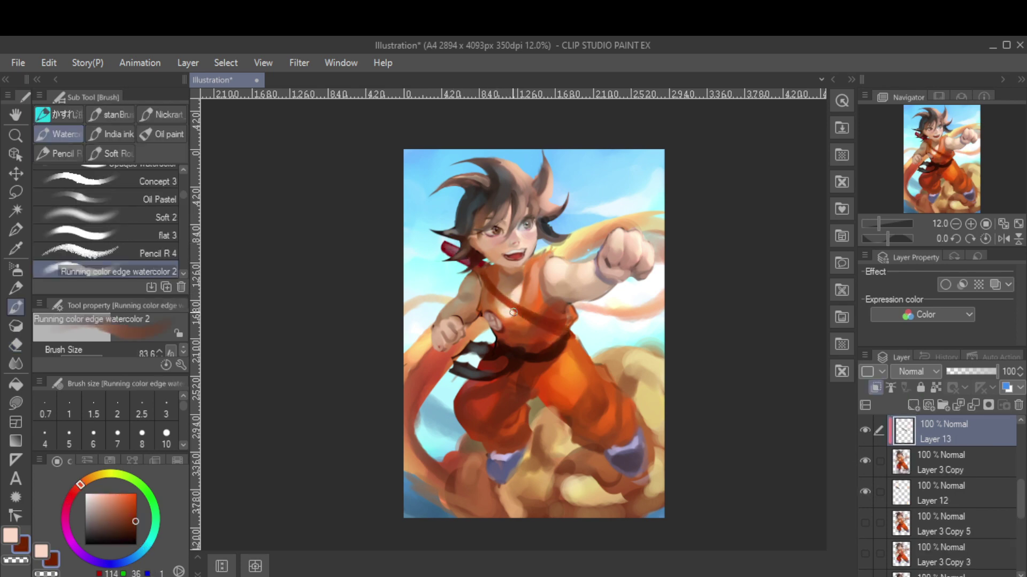
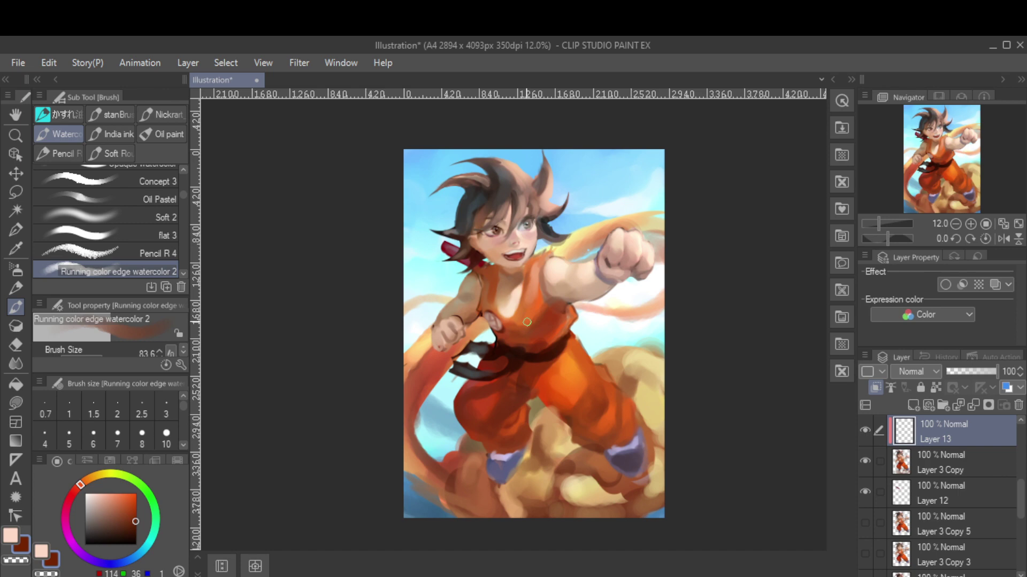
# Paint a curved brown tail behind the waist and outstretched arm on a new layer beneath Layer 3 Copy
pyautogui.hotkey('ctrl', 'shift', 'n')
pyautogui.press('b')
pyautogui.moveTo(580, 343); pyautogui.dragTo(593, 299)
pyautogui.press('b')
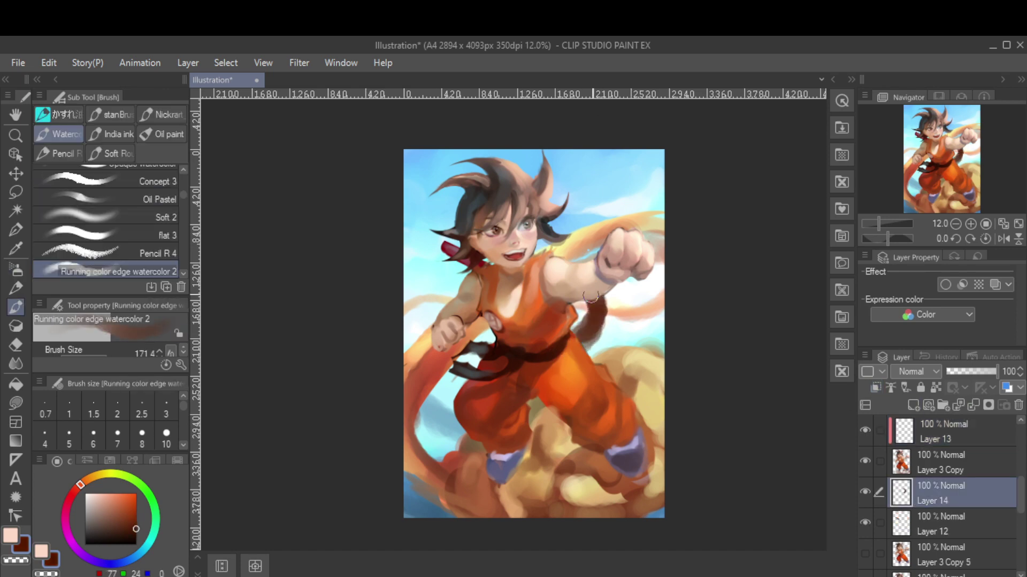
pyautogui.keyDown('alt'); pyautogui.click(593, 304); pyautogui.keyUp('alt')
pyautogui.press('b')
pyautogui.press('b')
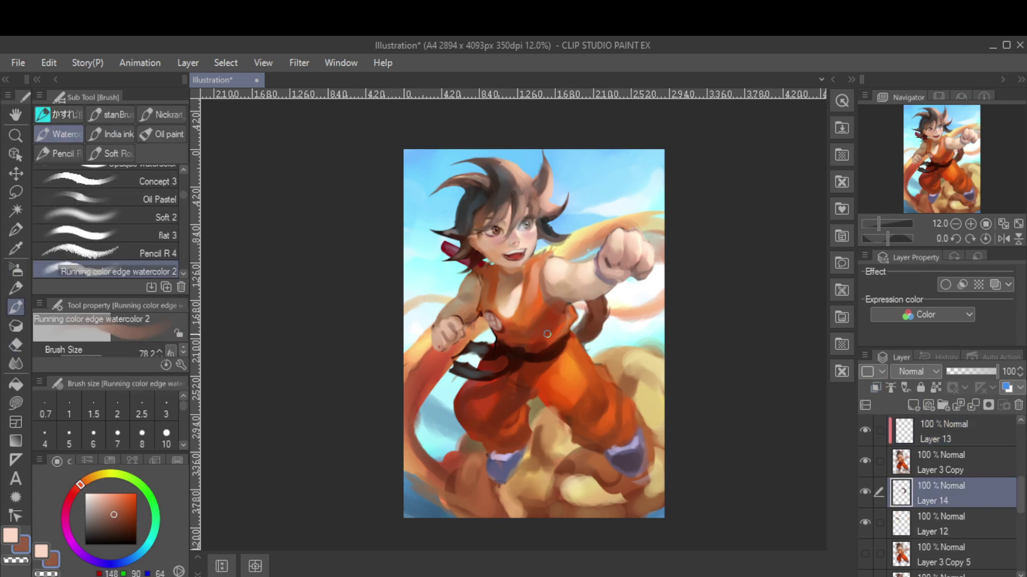
# Add furry strokes to the tail on Layer 14 with sampled light and dark browns
pyautogui.keyDown('alt'); pyautogui.click(588, 340); pyautogui.keyUp('alt')
pyautogui.scroll(1, 602, 305)
pyautogui.keyDown('alt'); pyautogui.click(592, 316); pyautogui.keyUp('alt')
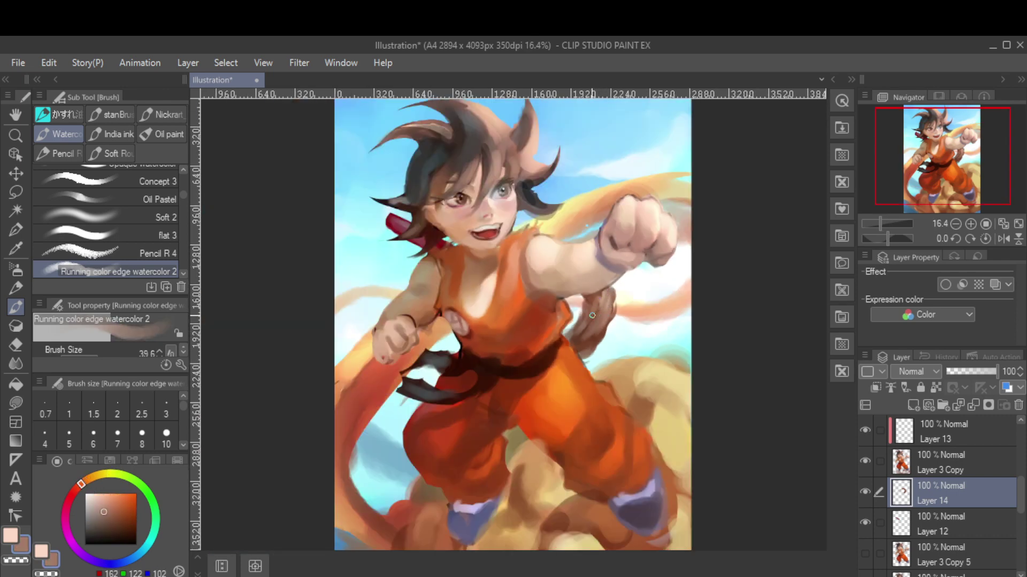
pyautogui.scroll(-1, 608, 319)
pyautogui.keyDown('ctrl'); pyautogui.keyDown('shift'); pyautogui.click(580, 332); pyautogui.keyUp('shift'); pyautogui.keyUp('ctrl')
pyautogui.scroll(1, 593, 249)
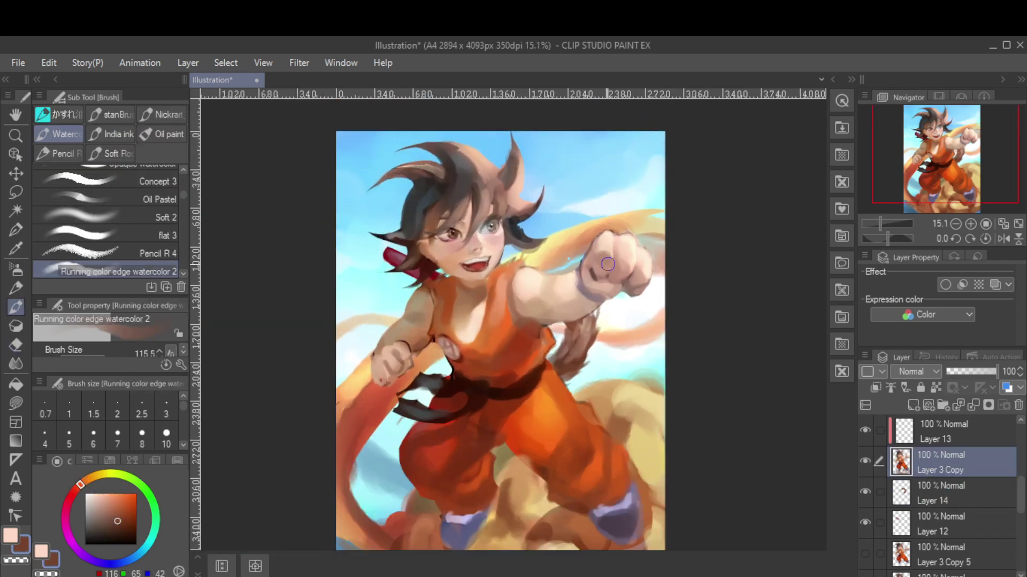
# Shade the knuckles and finger creases of the punching fist on Layer 3 Copy with sampled skin browns
pyautogui.keyDown('alt'); pyautogui.click(624, 243); pyautogui.keyUp('alt')
pyautogui.keyDown('alt'); pyautogui.click(629, 301); pyautogui.keyUp('alt')
pyautogui.scroll(1, 631, 286)
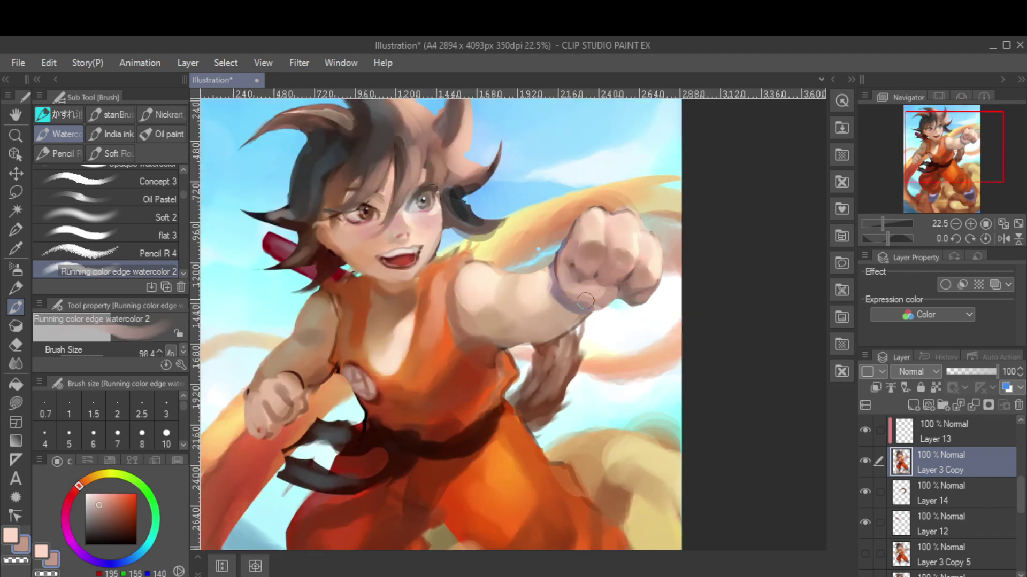
pyautogui.keyDown('alt'); pyautogui.click(593, 289); pyautogui.keyUp('alt')
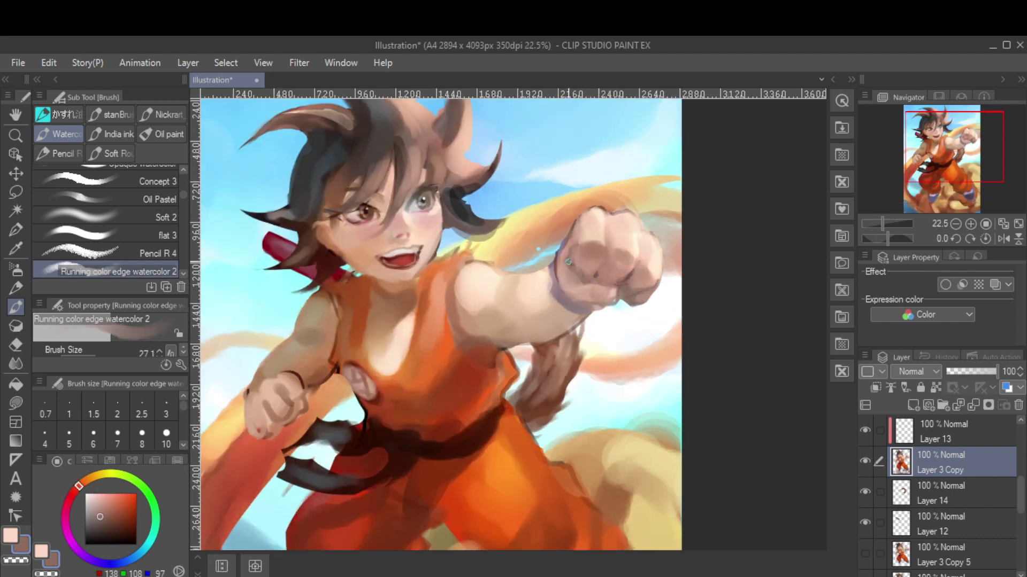
pyautogui.keyDown('alt'); pyautogui.click(649, 278); pyautogui.keyUp('alt')
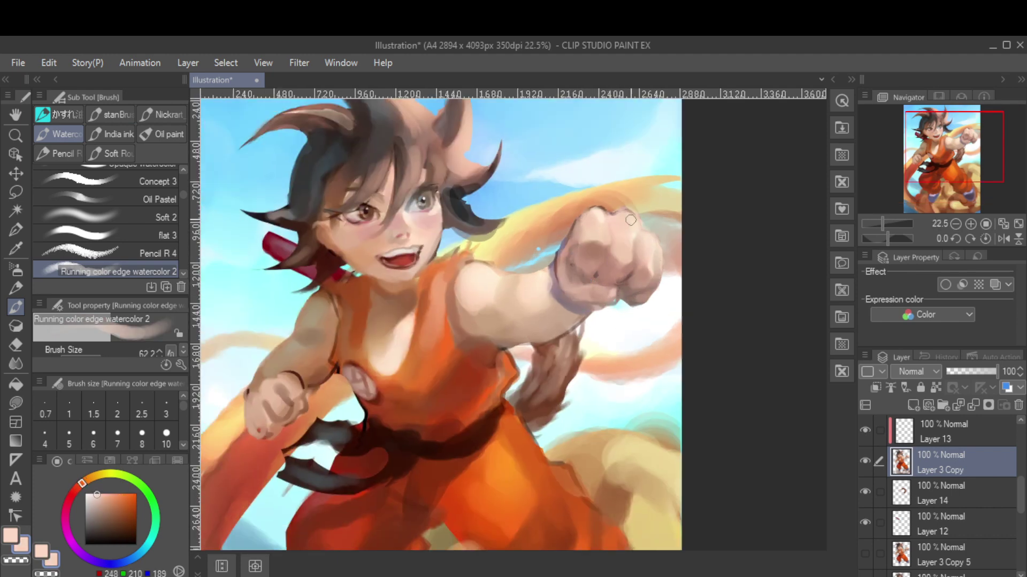
# Clean the punching fist's contour with the eraser and blend its thumb and wrist with sampled skin tones
pyautogui.press('e')
pyautogui.press('b')
pyautogui.keyDown('alt'); pyautogui.click(578, 286); pyautogui.keyUp('alt')
pyautogui.keyDown('alt'); pyautogui.click(586, 282); pyautogui.keyUp('alt')
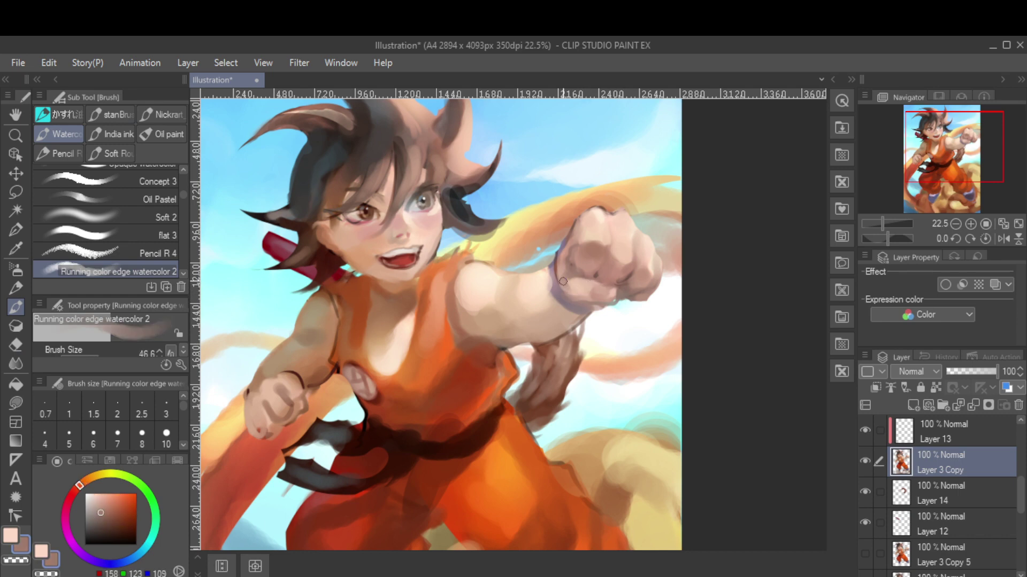
# Mirror the view and paint the wristband of the punching arm in blue-violet sampled from the boot
pyautogui.scroll(-1, 591, 211)
pyautogui.scroll(-1, 590, 211)
pyautogui.keyDown('alt'); pyautogui.click(463, 268); pyautogui.keyUp('alt')
pyautogui.hotkey('ctrl', 'h')
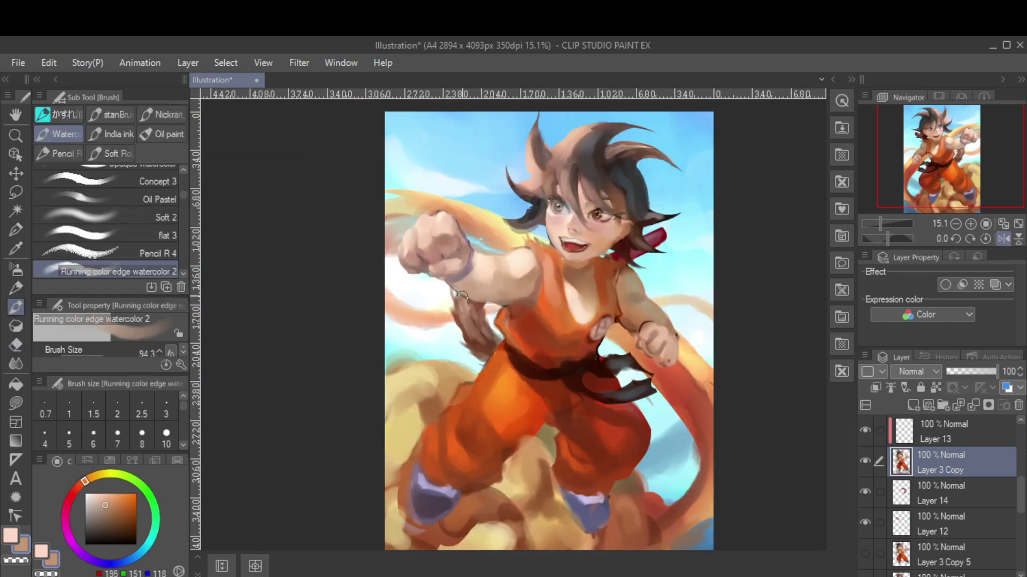
pyautogui.keyDown('alt'); pyautogui.click(589, 516); pyautogui.keyUp('alt')
# Repaint the front boot on Layer 8 in blue and tidy its edges with sampled orange and reddish brown
pyautogui.keyDown('alt'); pyautogui.click(427, 499); pyautogui.keyUp('alt')
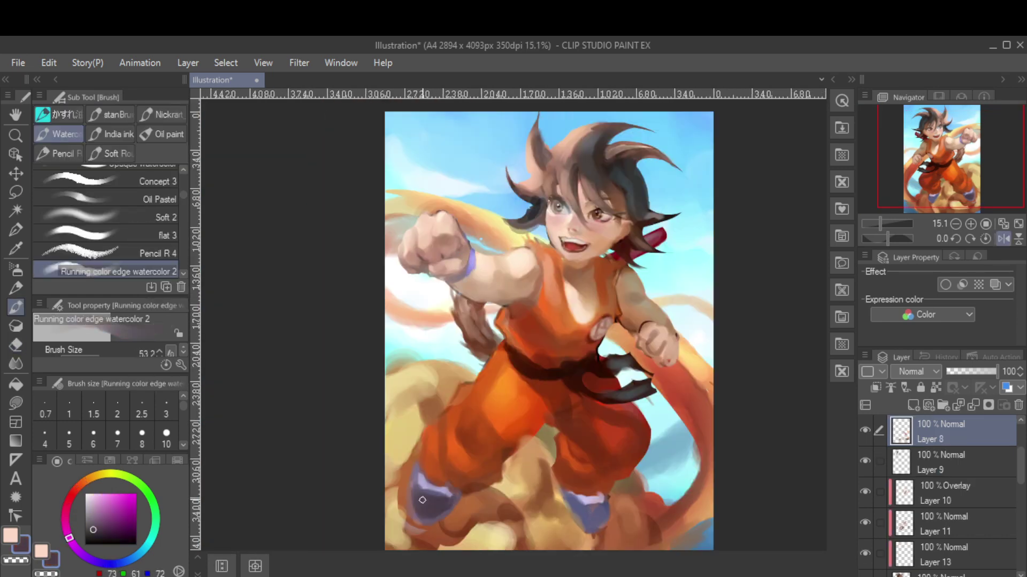
pyautogui.scroll(-1, 562, 193)
pyautogui.click(941, 420)
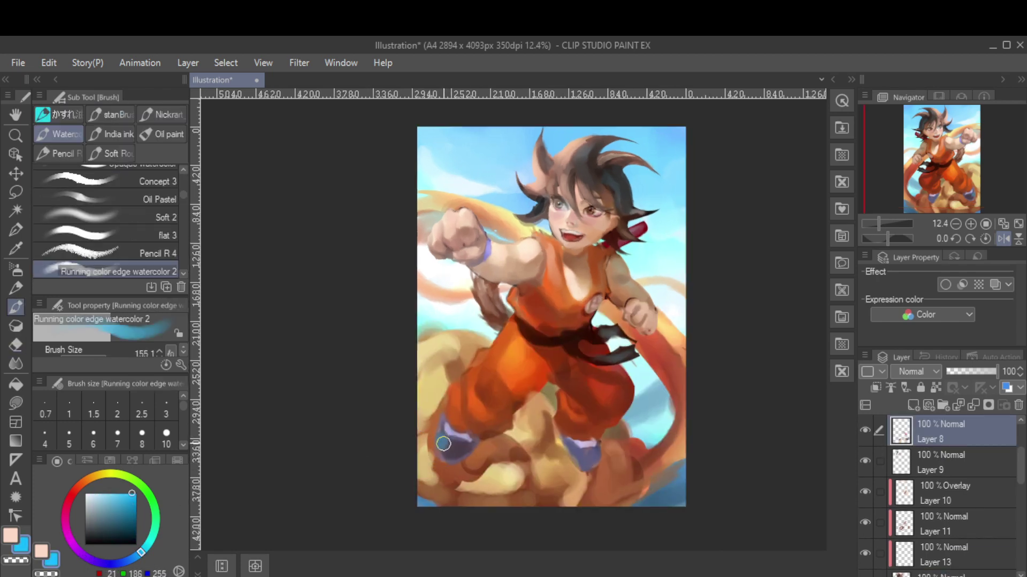
pyautogui.keyDown('alt'); pyautogui.click(444, 439); pyautogui.keyUp('alt')
pyautogui.keyDown('alt'); pyautogui.click(457, 436); pyautogui.keyUp('alt')
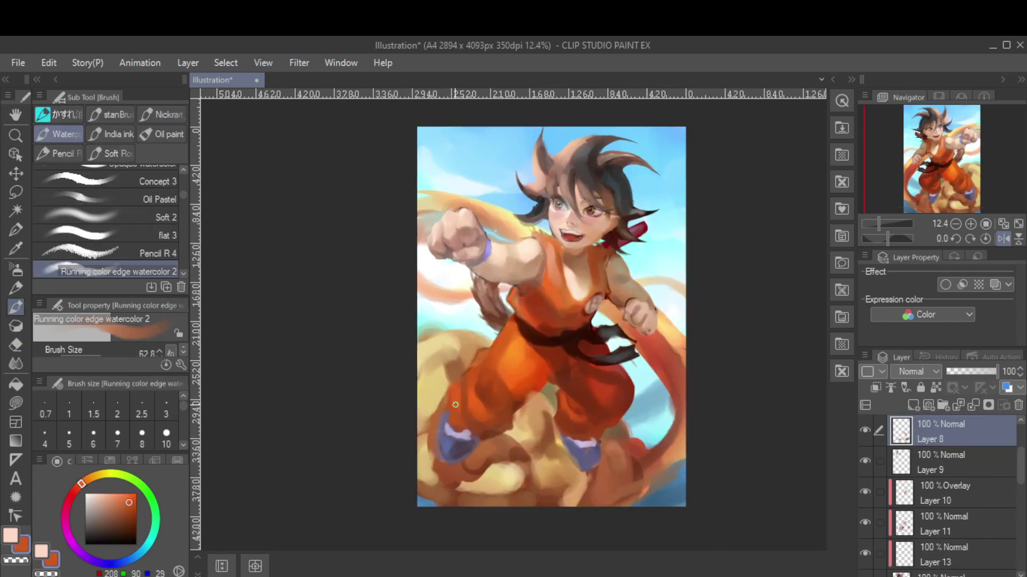
pyautogui.keyDown('alt'); pyautogui.click(470, 444); pyautogui.keyUp('alt')
pyautogui.hotkey('ctrl', 'h')
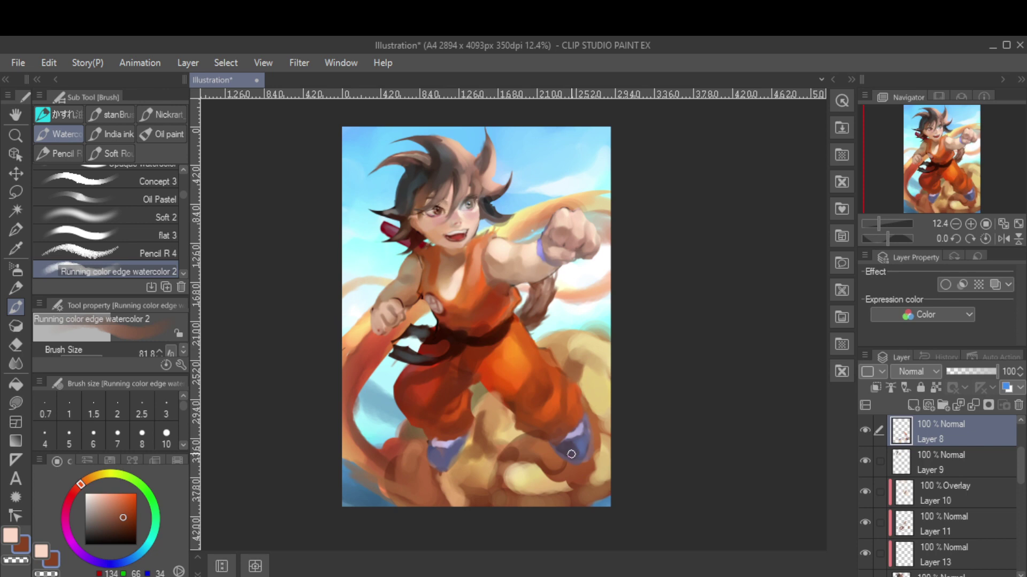
# Refine the rear boot on Layer 8 with sampled dark blue tones
pyautogui.keyDown('alt'); pyautogui.click(448, 458); pyautogui.keyUp('alt')
pyautogui.scroll(3, 461, 438)
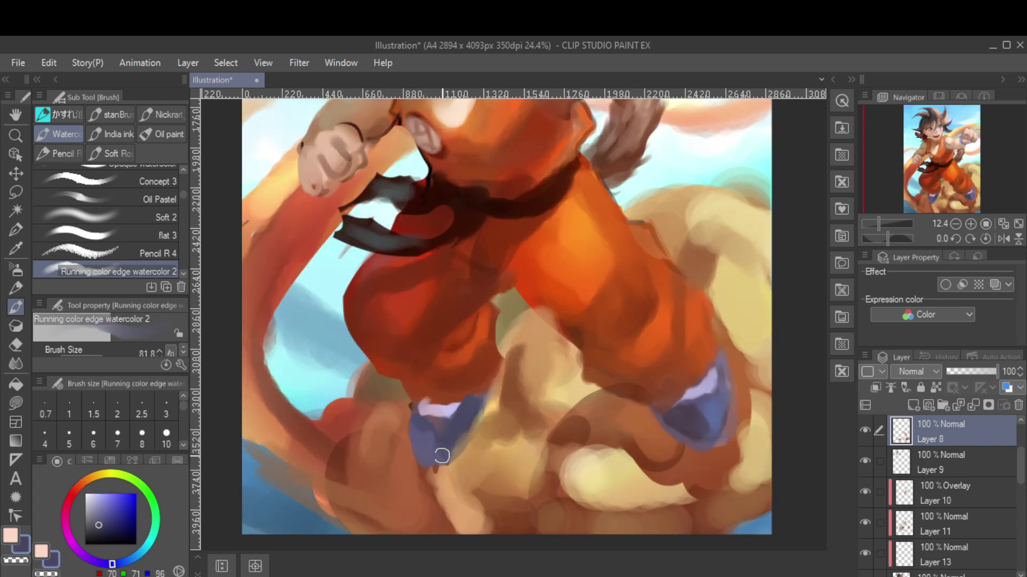
pyautogui.keyDown('alt'); pyautogui.click(431, 435); pyautogui.keyUp('alt')
# Lasso the front boot on Layer 8, transform it, and touch it up with sampled colour
pyautogui.press('m')
pyautogui.moveTo(703, 365); pyautogui.dragTo(663, 406)
pyautogui.hotkey('ctrl', 't')
pyautogui.scroll(-3, 714, 440)
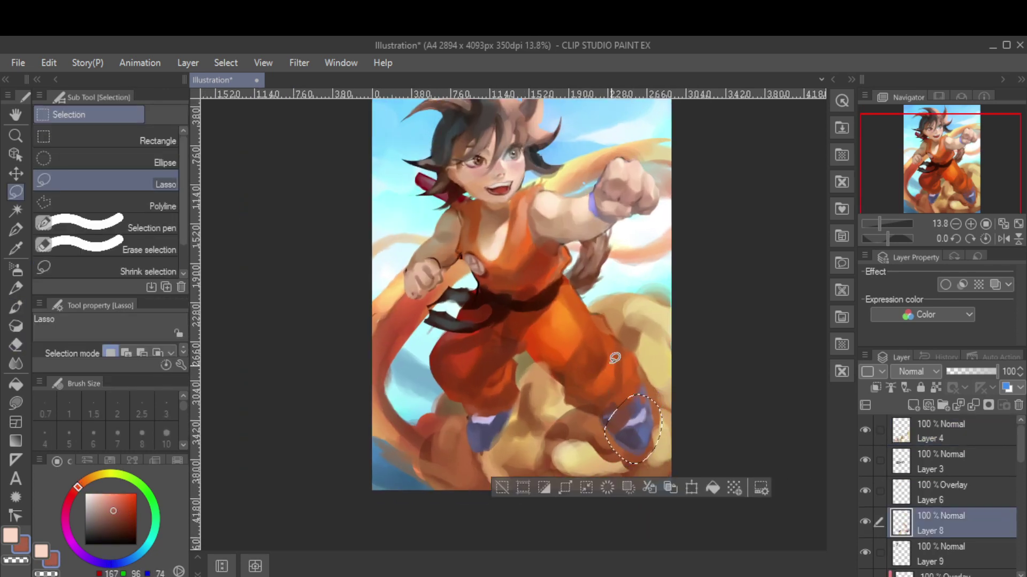
pyautogui.press('Return')
pyautogui.press('b')
pyautogui.keyDown('alt'); pyautogui.click(640, 430); pyautogui.keyUp('alt')
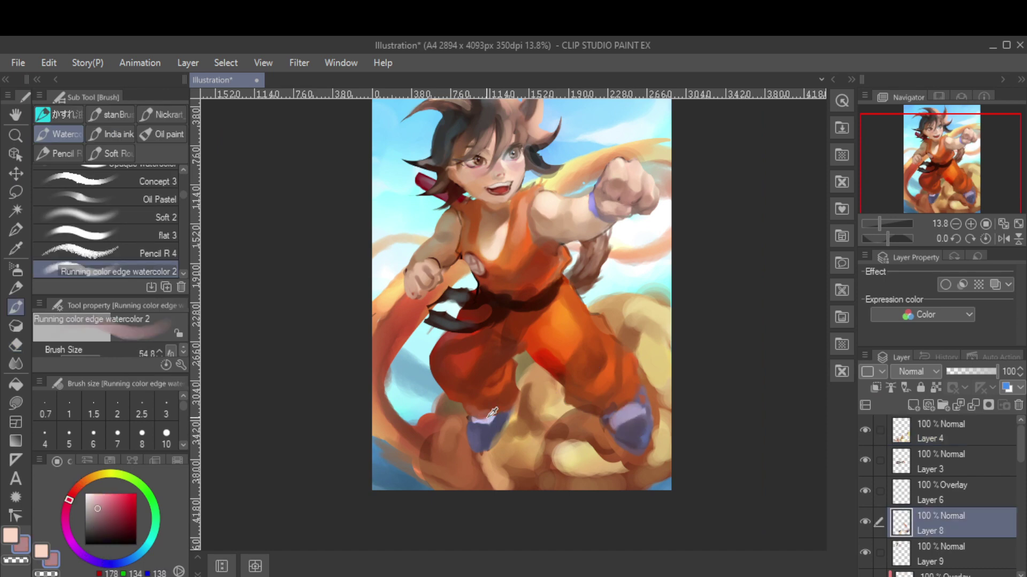
# Rework the shading of the front trouser leg on Layer 10 with sampled reddish-brown tones, checking it in mirrored view
pyautogui.keyDown('alt'); pyautogui.click(640, 413); pyautogui.keyUp('alt')
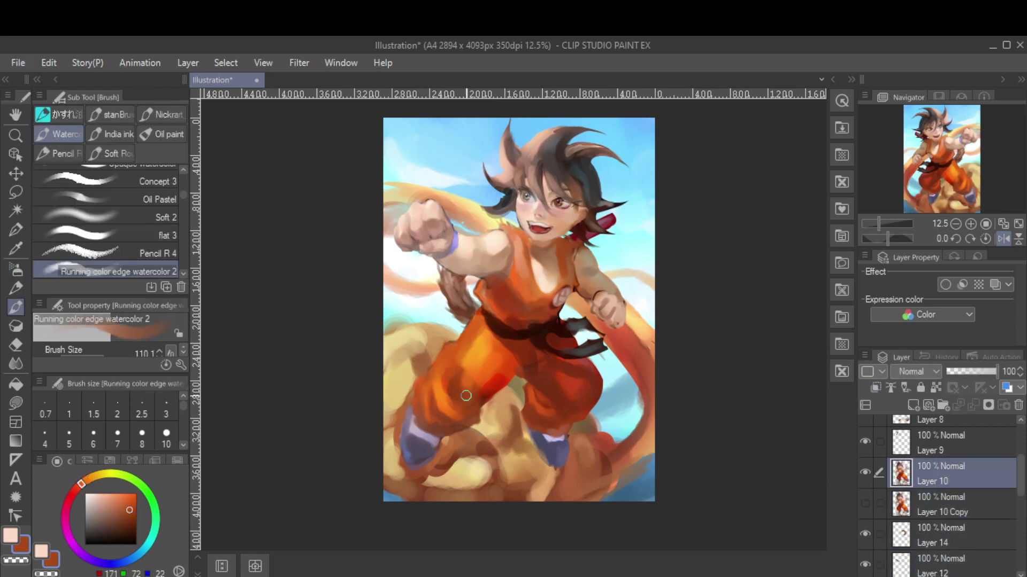
pyautogui.moveTo(466, 396)
pyautogui.mouseDown()
pyautogui.moveTo(461, 377)
pyautogui.moveTo(431, 390)
pyautogui.moveTo(426, 409)
pyautogui.moveTo(453, 385)
pyautogui.mouseUp()
pyautogui.keyDown('alt'); pyautogui.click(453, 386); pyautogui.keyUp('alt')
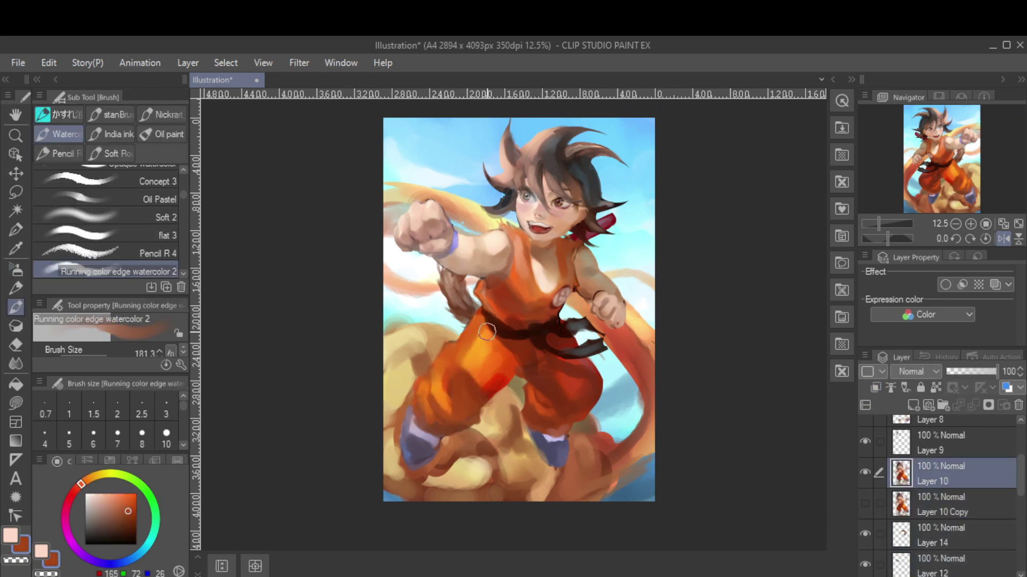
pyautogui.press('h')
pyautogui.keyDown('alt'); pyautogui.click(582, 386); pyautogui.keyUp('alt')
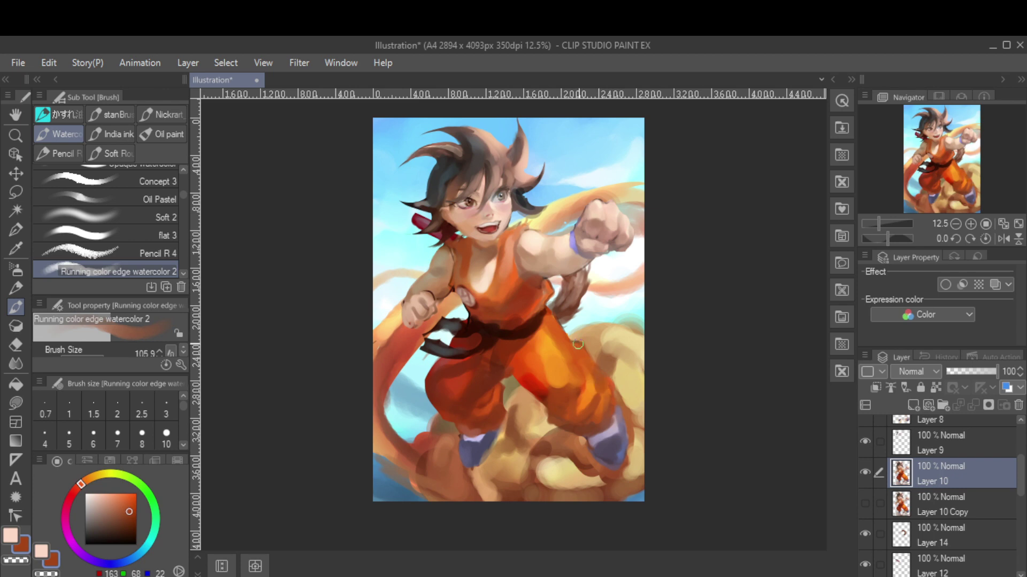
pyautogui.press('h')
# Paint brighter orange highlights and folds on the front trouser leg and the torso on Layer 8 with sampled orange
pyautogui.hotkey('alt', ']')
pyautogui.hotkey('alt', ']')
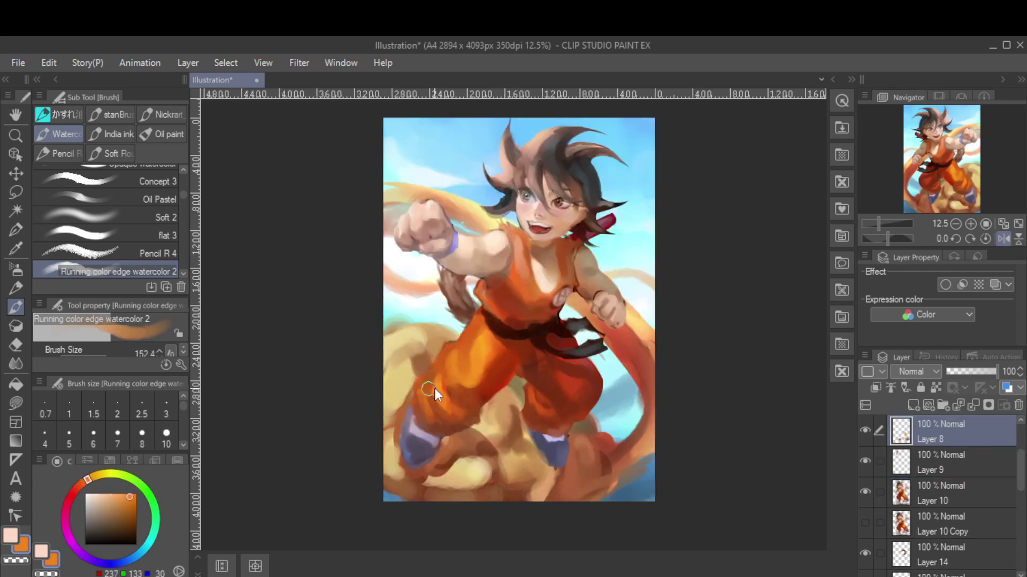
pyautogui.keyDown('alt'); pyautogui.click(439, 396); pyautogui.keyUp('alt')
pyautogui.press('h')
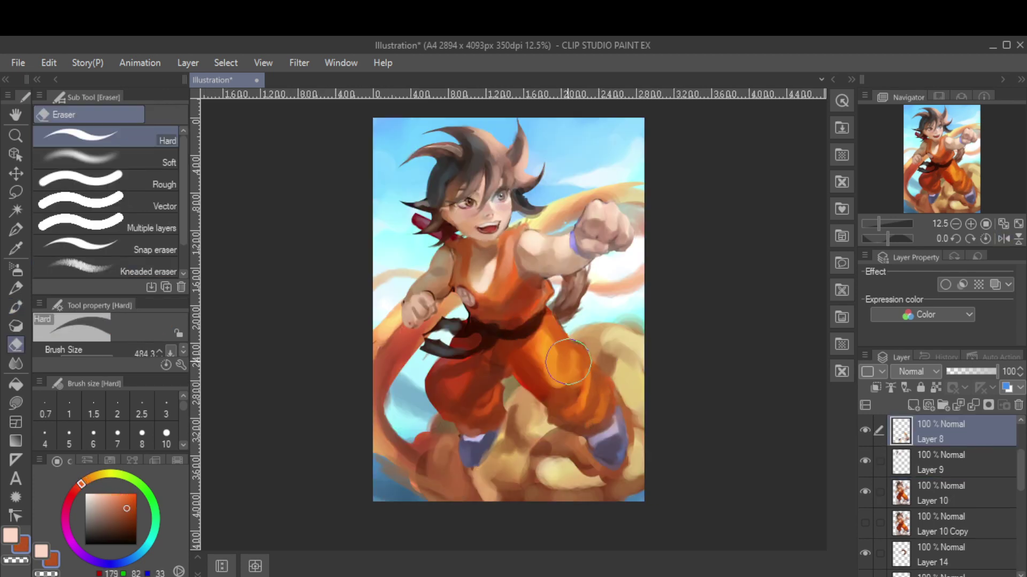
pyautogui.keyDown('alt'); pyautogui.click(524, 314); pyautogui.keyUp('alt')
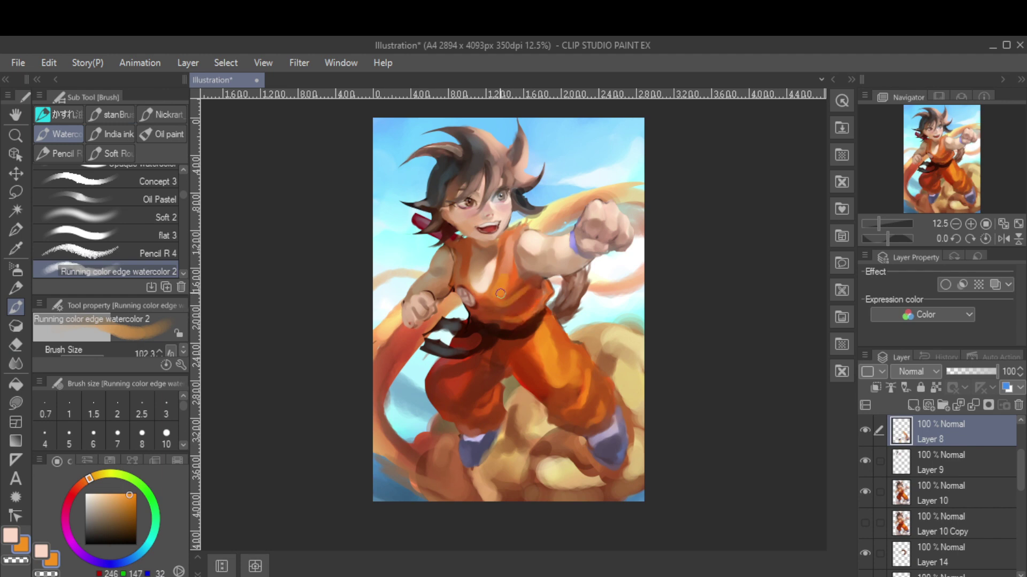
pyautogui.keyDown('alt'); pyautogui.click(495, 281); pyautogui.keyUp('alt')
# Add a Multiply layer and a Glow dodge layer above Layer 8, sampling light sky blue as the paint colour
pyautogui.press('h')
pyautogui.hotkey('alt', ']')
pyautogui.hotkey('alt', ']')
pyautogui.hotkey('ctrl', 'shift', 'n')
pyautogui.keyDown('alt'); pyautogui.click(399, 291); pyautogui.keyUp('alt')
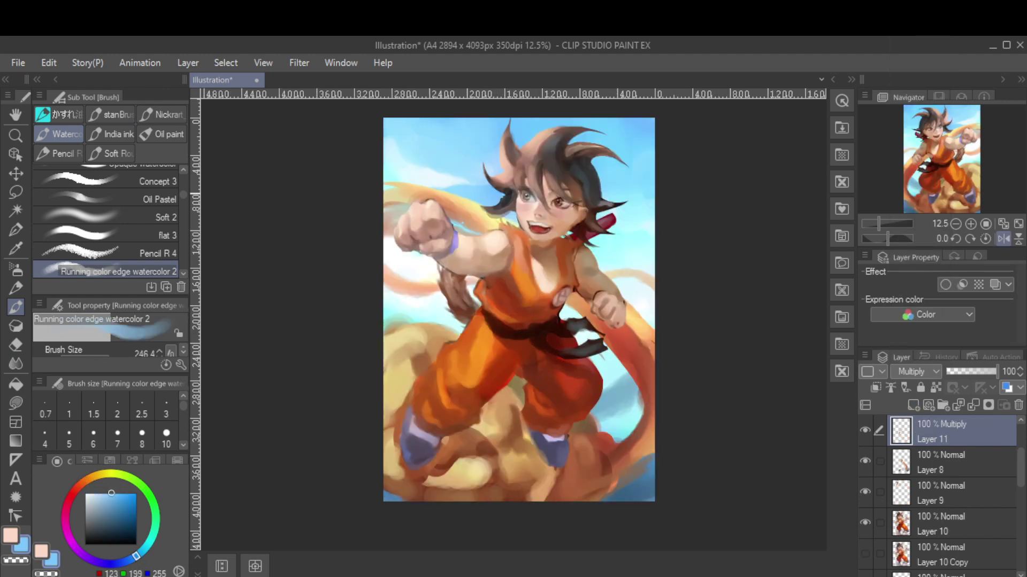
pyautogui.hotkey('ctrl', 'shift', 'n')
pyautogui.click(915, 372)
pyautogui.click(914, 164)
pyautogui.press('b')
# Save the illustration as goku in CLIP STUDIO FORMAT in the illustration folder
pyautogui.hotkey('ctrl', 's')
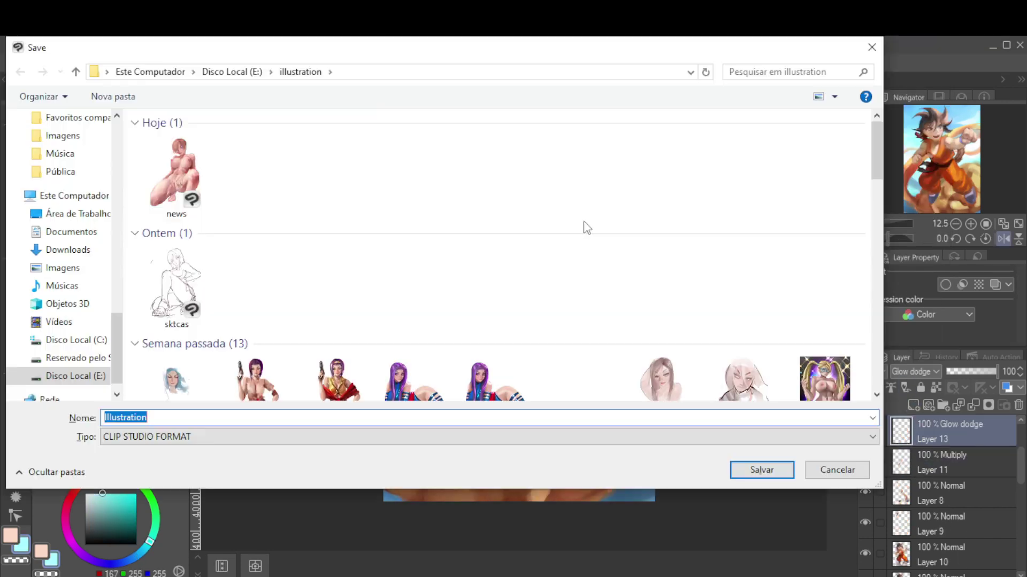
pyautogui.write('goku')
pyautogui.press('Return')
# Try a light-blue haze over the front boot and cloud with a large Soft airbrush
pyautogui.press('h')
pyautogui.press('[')
pyautogui.press(']')
pyautogui.press(']')
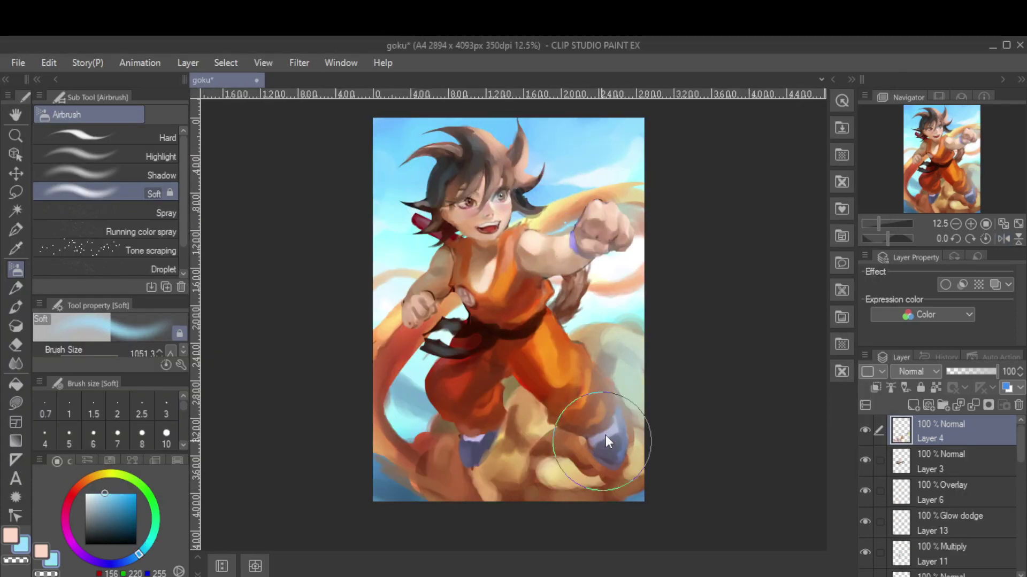
# Add a Glow dodge layer above Layer 4 and airbrush a glow in pale yellow sampled from the cloud
pyautogui.scroll(3, 904, 503)
pyautogui.click(952, 431)
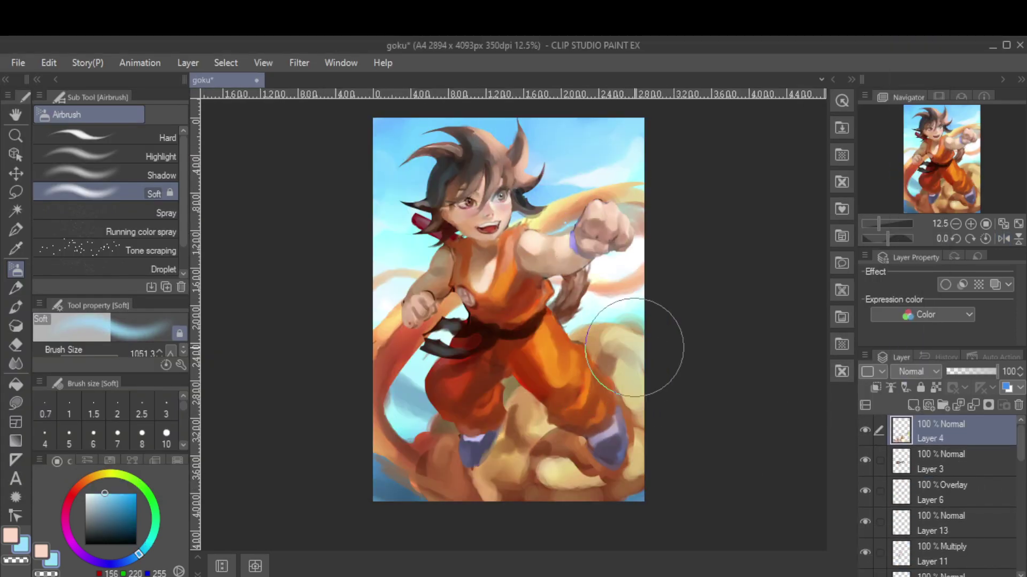
pyautogui.keyDown('alt'); pyautogui.click(631, 344); pyautogui.keyUp('alt')
pyautogui.hotkey('ctrl', 'shift', 'n')
pyautogui.scroll(-1, 588, 320)
pyautogui.press('[')
pyautogui.press('[')
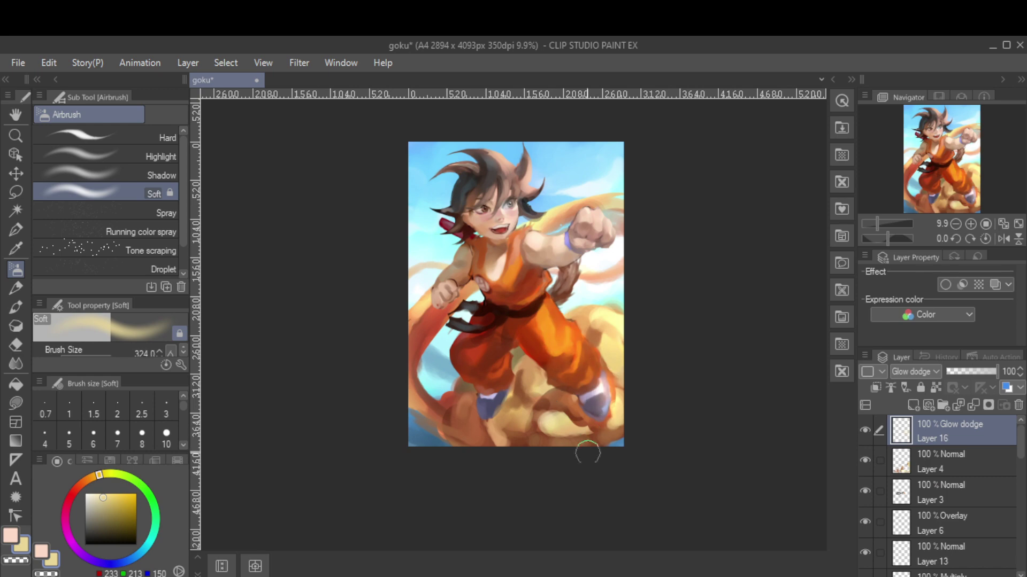
# Mirror the view and extend the glow over the cloud and front leg on Layer 16, softening it with transparent colour
pyautogui.press('[')
pyautogui.press('h')
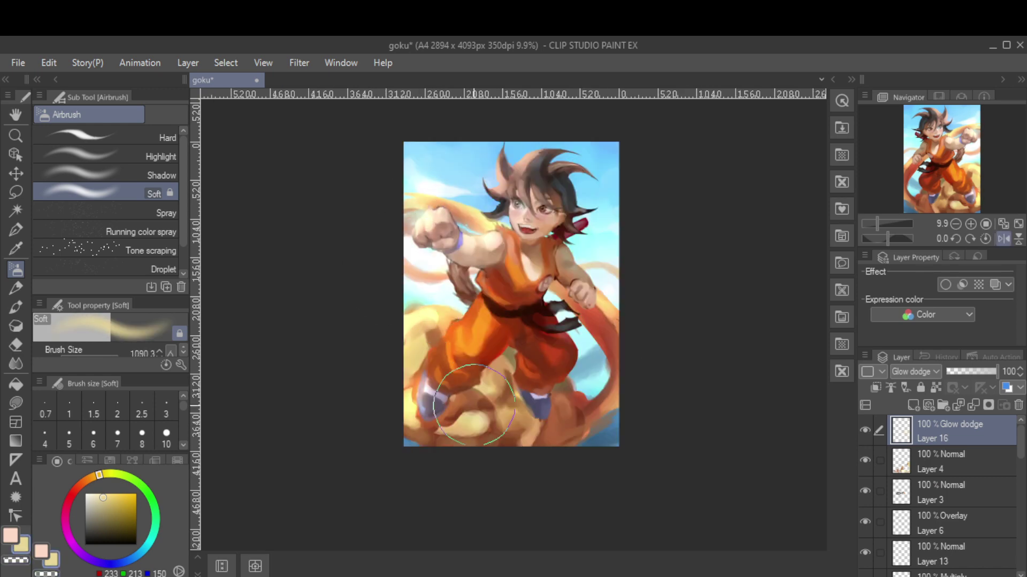
pyautogui.press(']')
pyautogui.press(']')
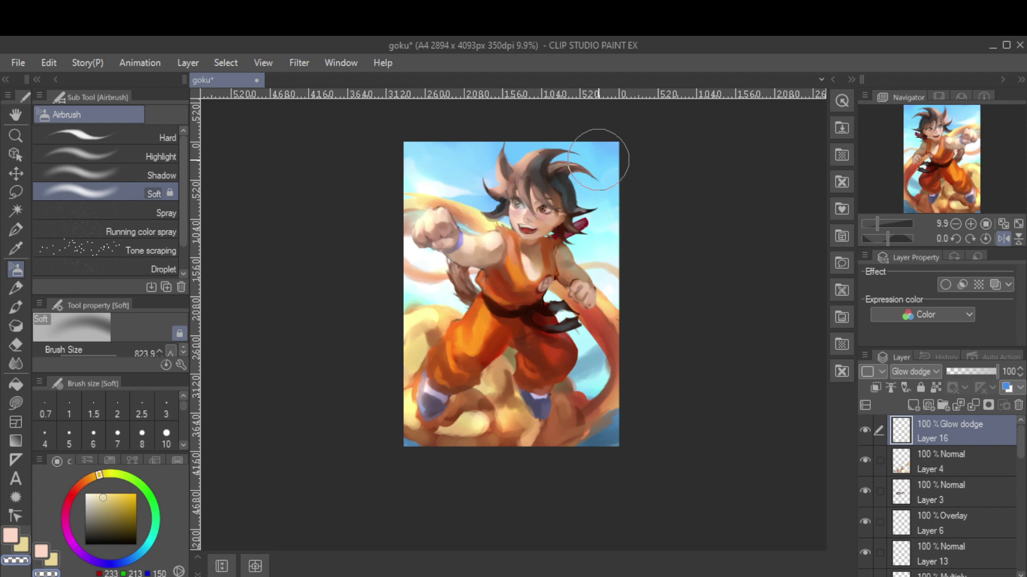
# Clean up the glow around the punching fist on Layer 16 using Running color edge watercolor 2 in transparent colour
pyautogui.press('h')
pyautogui.press('b')
pyautogui.scroll(2, 581, 274)
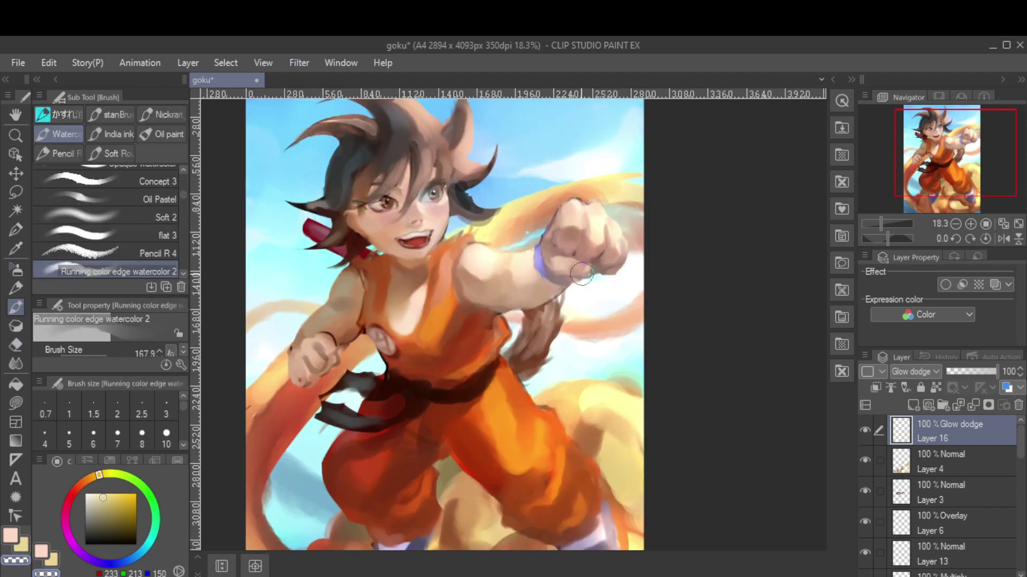
pyautogui.press('[')
pyautogui.press('[')
pyautogui.scroll(-1, 582, 274)
# Touch up the light around the punching arm and torso on Layer 16 with sampled pale yellow
pyautogui.keyDown('alt'); pyautogui.click(594, 236); pyautogui.keyUp('alt')
pyautogui.press('h')
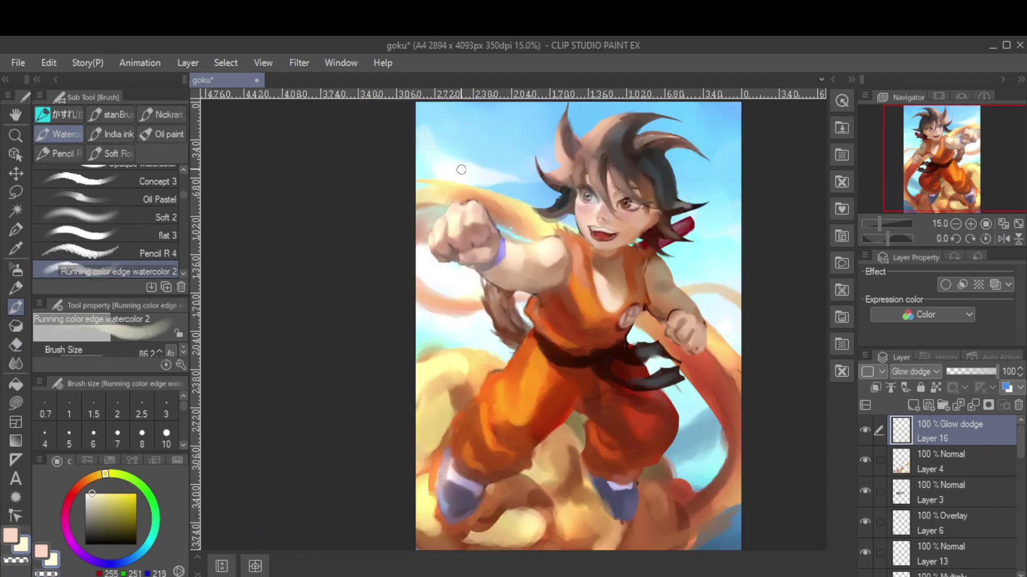
pyautogui.keyDown('alt'); pyautogui.click(519, 261); pyautogui.keyUp('alt')
pyautogui.press(']')
pyautogui.press(']')
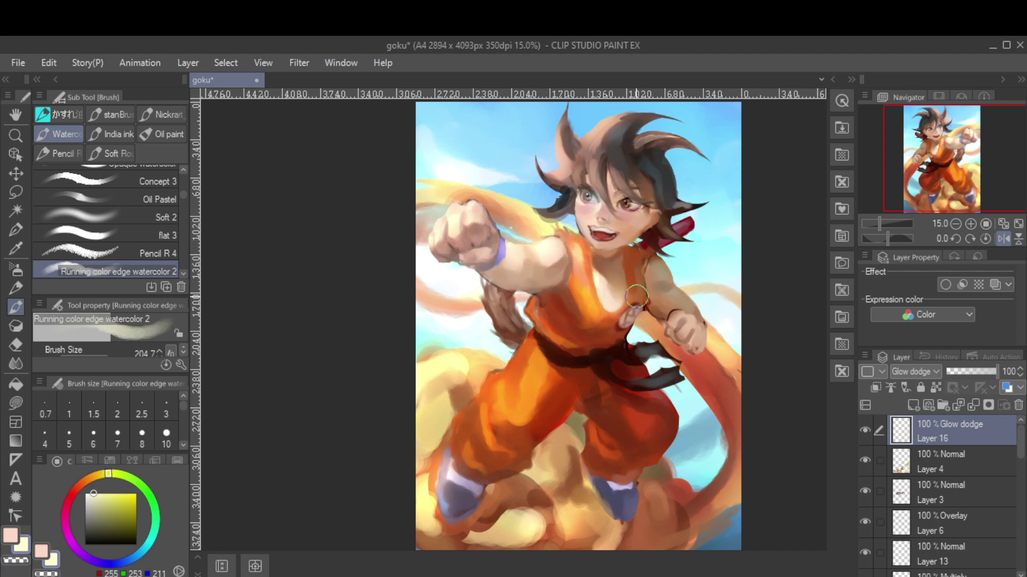
pyautogui.press('[')
# Adjust the glow on the figure on Layer 16 with sampled peach-brown and transparent colour, checking it in both orientations
pyautogui.scroll(-1, 521, 388)
pyautogui.keyDown('alt'); pyautogui.click(522, 388); pyautogui.keyUp('alt')
pyautogui.press('h')
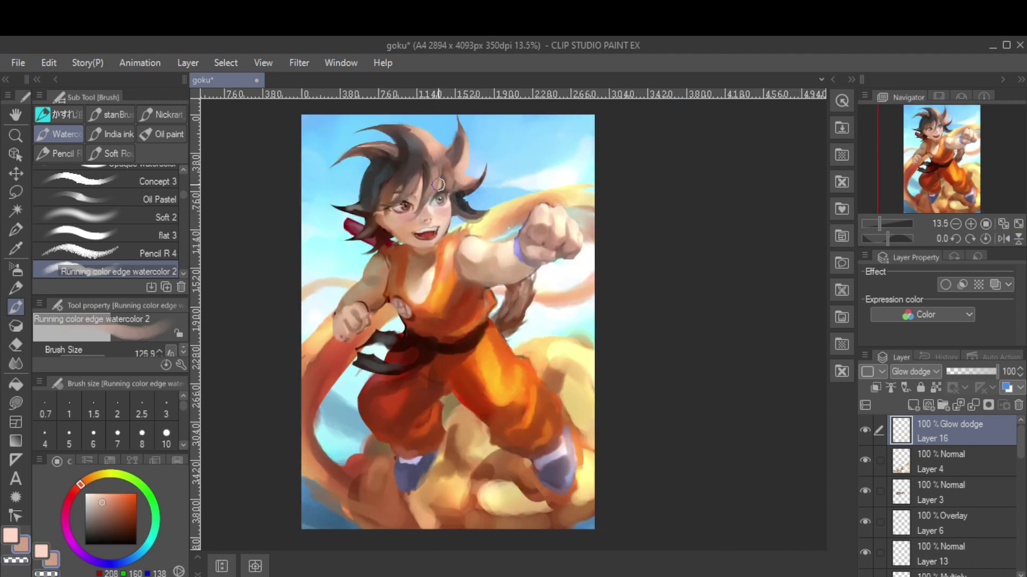
pyautogui.press(']')
pyautogui.scroll(-1, 678, 161)
pyautogui.press('h')
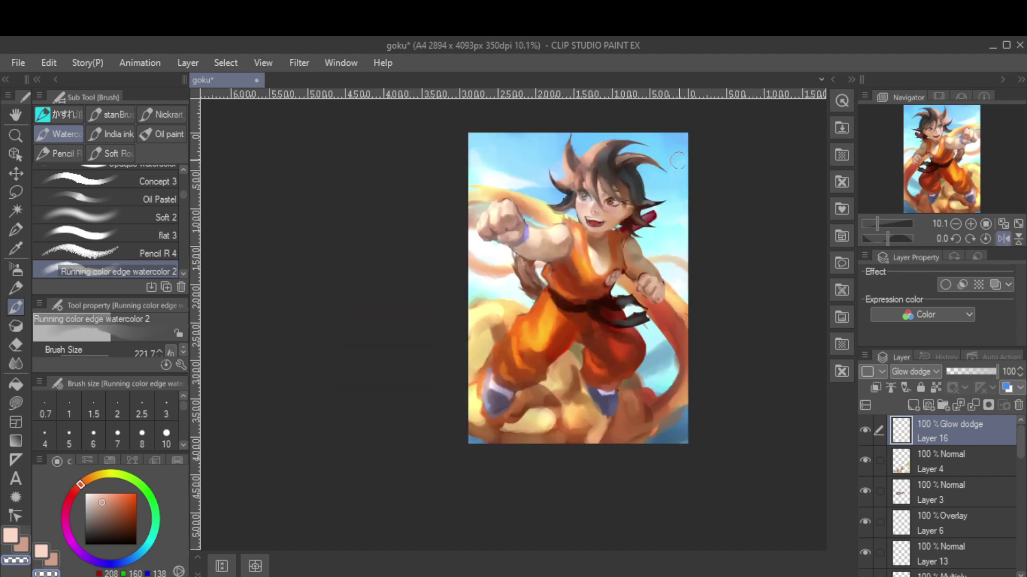
# Repaint the hair tuft beside the face on Layer 9 in sampled dark brown with the Mapping pen and watercolor brush
pyautogui.scroll(1, 678, 161)
pyautogui.press('p')
pyautogui.keyDown('ctrl'); pyautogui.click(677, 161); pyautogui.keyUp('ctrl')
pyautogui.keyDown('alt'); pyautogui.click(526, 202); pyautogui.keyUp('alt')
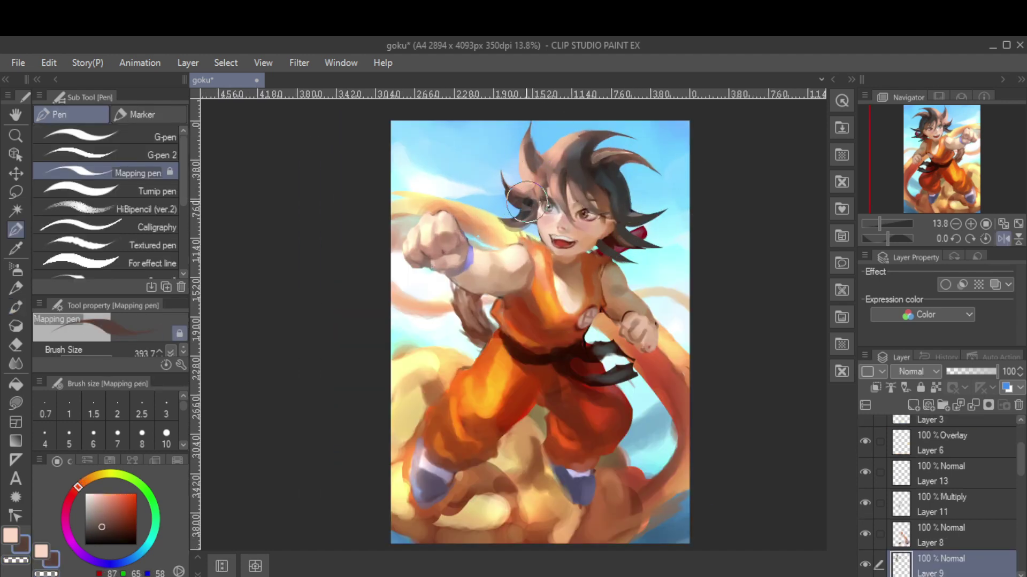
pyautogui.press('b')
pyautogui.keyDown('alt'); pyautogui.click(524, 211); pyautogui.keyUp('alt')
pyautogui.scroll(-1, 512, 305)
pyautogui.press('h')
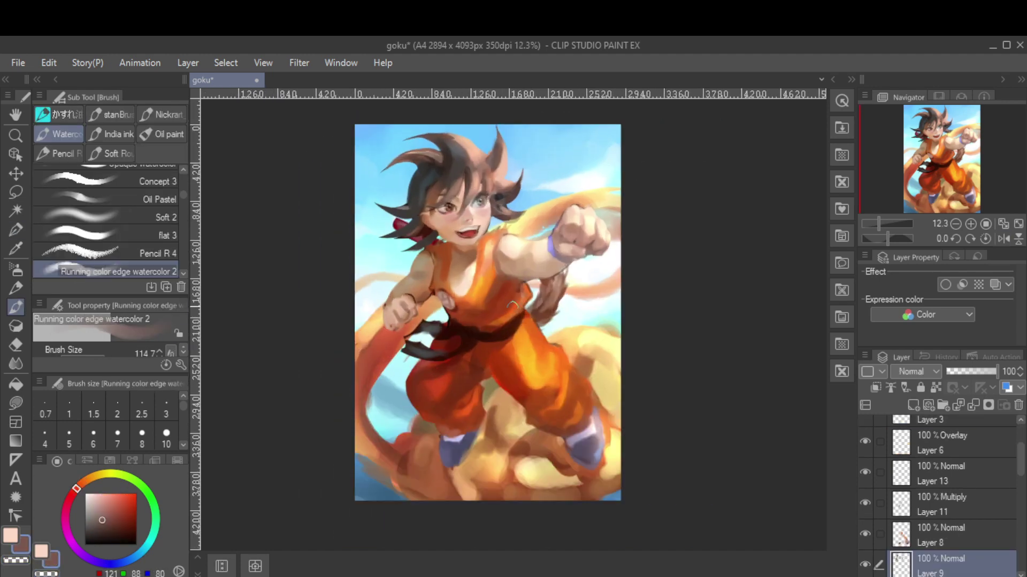
# Touch up the belt and its loose ends on Layer 3 with sampled brown and the Hard eraser
pyautogui.keyDown('alt'); pyautogui.click(512, 310); pyautogui.keyUp('alt')
pyautogui.keyDown('ctrl'); pyautogui.click(513, 310); pyautogui.keyUp('ctrl')
pyautogui.keyDown('alt'); pyautogui.click(430, 351); pyautogui.keyUp('alt')
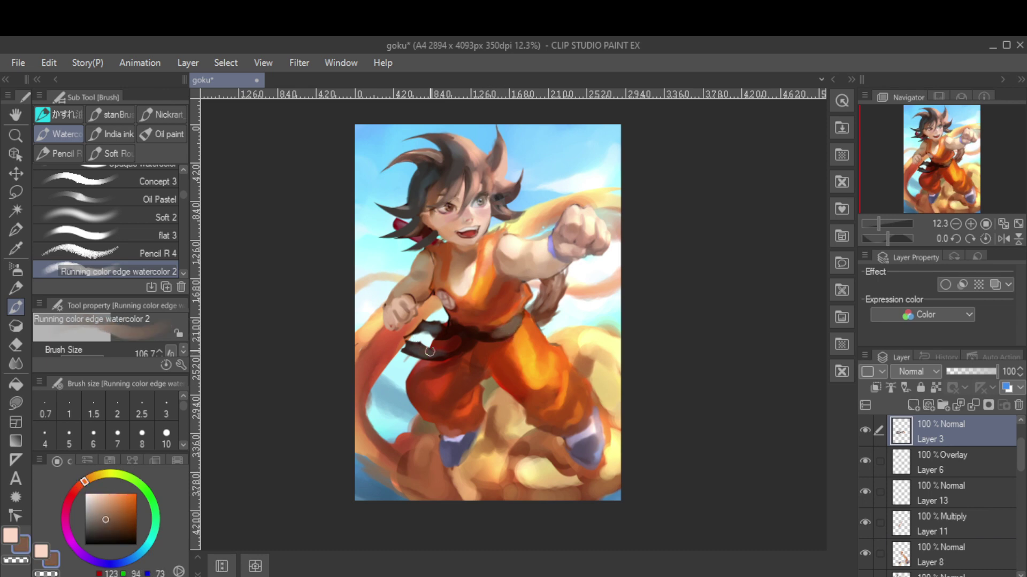
pyautogui.press('e')
pyautogui.scroll(-1, 429, 352)
# Mirror the view and set the opacity of the Glow dodge Layer 16 to 74%
pyautogui.press('h')
pyautogui.click(952, 431)
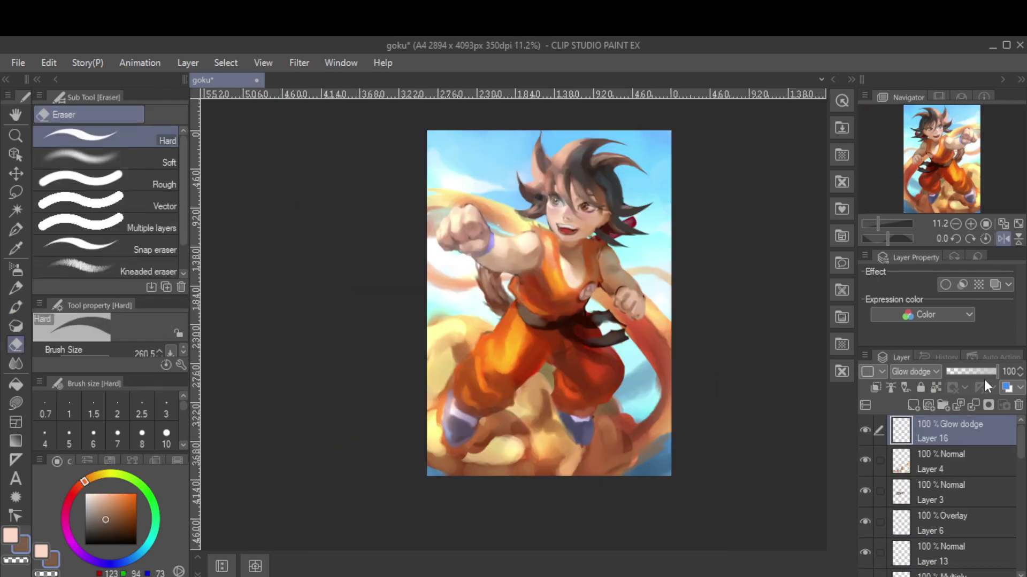
pyautogui.click(984, 372)
# Paint sampled sky blue along the curved red trail below the rear fist on Layer 4
pyautogui.press('b')
pyautogui.keyDown('ctrl'); pyautogui.click(588, 461); pyautogui.keyUp('ctrl')
pyautogui.keyDown('alt'); pyautogui.click(588, 461); pyautogui.keyUp('alt')
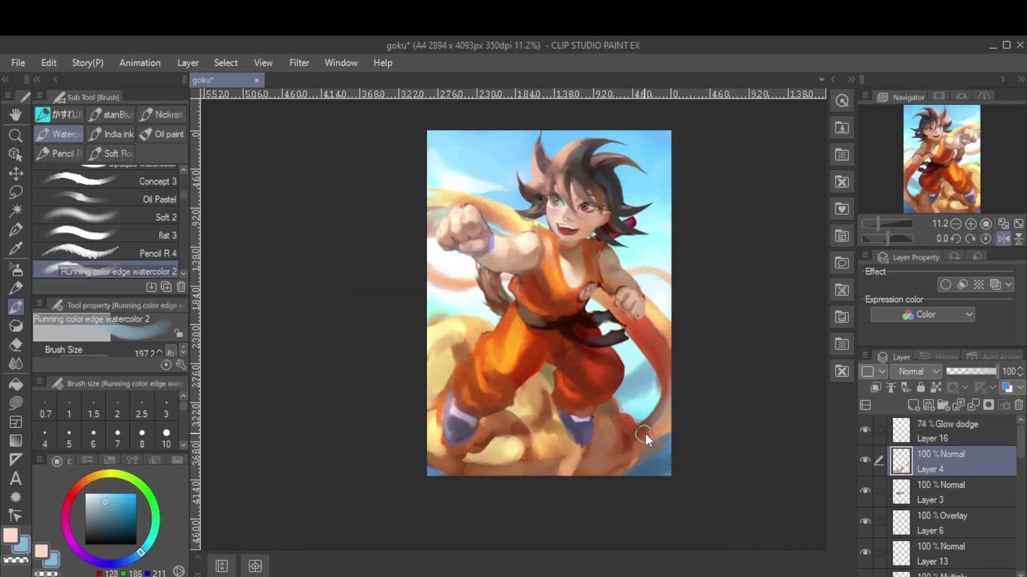
pyautogui.moveTo(652, 328); pyautogui.dragTo(662, 362)
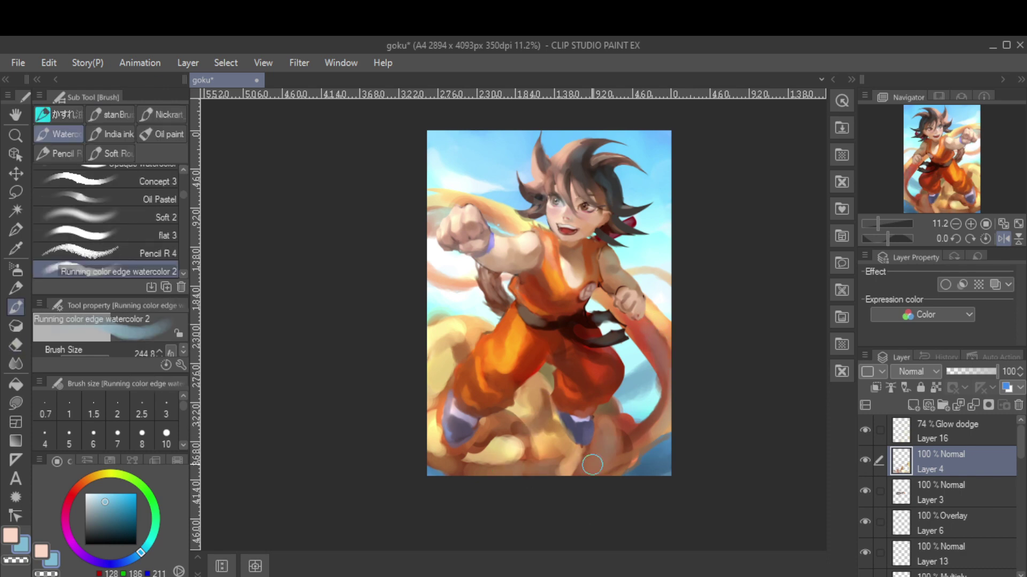
# Mirror the view and blend the lower part of the cloud on Layer 4 with sampled reddish brown
pyautogui.press('h')
pyautogui.keyDown('alt'); pyautogui.click(512, 435); pyautogui.keyUp('alt')
pyautogui.moveTo(511, 435); pyautogui.dragTo(454, 449)
pyautogui.keyDown('alt'); pyautogui.click(422, 428); pyautogui.keyUp('alt')
pyautogui.moveTo(414, 417)
pyautogui.mouseDown()
pyautogui.moveTo(428, 449)
pyautogui.moveTo(556, 454)
pyautogui.mouseUp()
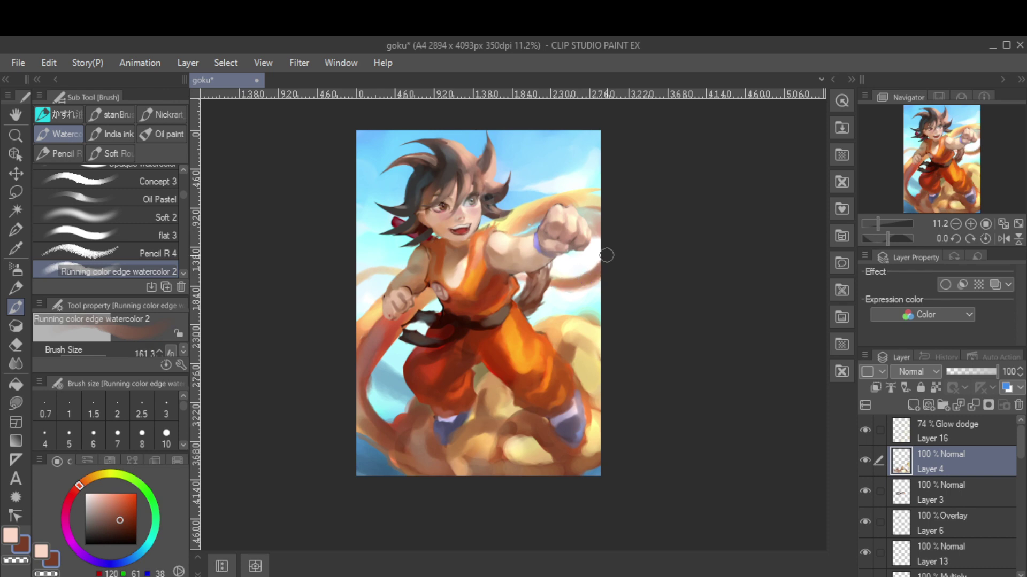
# Refine the tan cloud trails behind the punching fist with sampled colours on Layer 4
pyautogui.keyDown('alt'); pyautogui.click(584, 281); pyautogui.keyUp('alt')
pyautogui.keyDown('alt'); pyautogui.click(586, 194); pyautogui.keyUp('alt')
pyautogui.press('h')
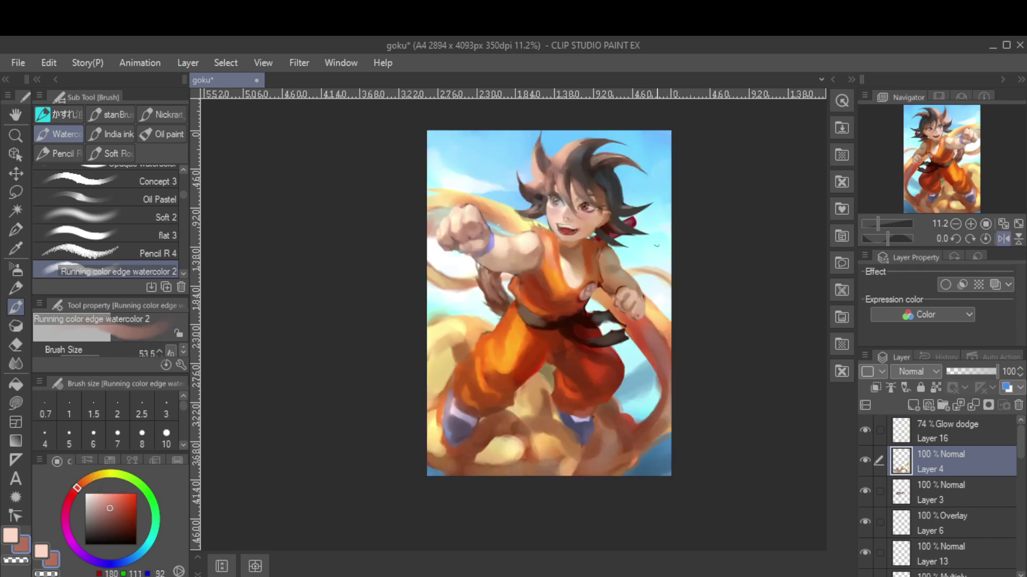
# Add a new layer on top and block in a small grey-green flying shape in the sky beside the rear arm
pyautogui.hotkey('ctrl', 'shift', 'n')
pyautogui.click(656, 231)
pyautogui.hotkey('ctrl', 'z')
pyautogui.keyDown('alt'); pyautogui.click(648, 289); pyautogui.keyUp('alt')
pyautogui.moveTo(656, 235); pyautogui.dragTo(663, 253)
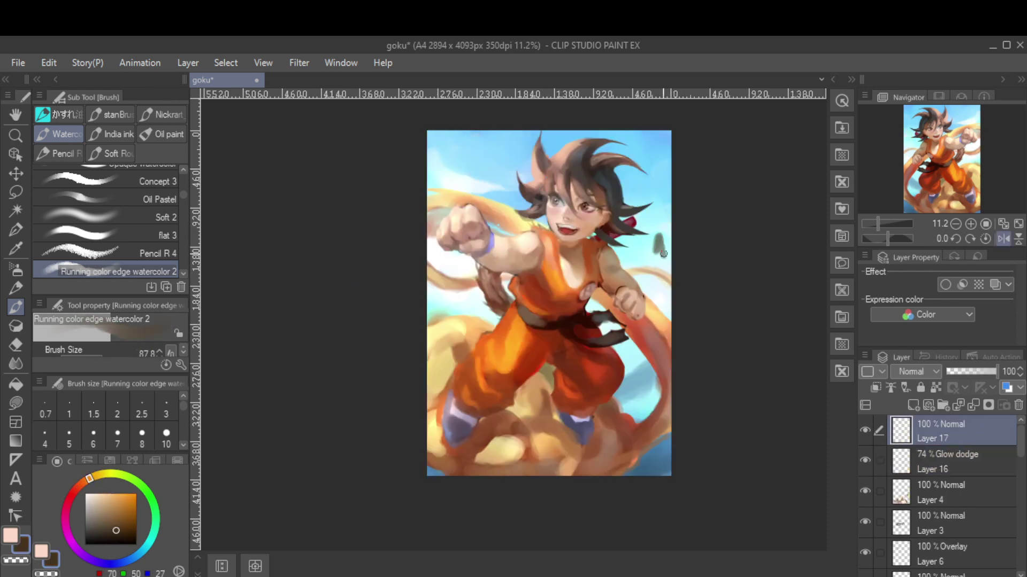
pyautogui.hotkey('ctrl', 'z')
pyautogui.keyDown('alt'); pyautogui.click(656, 247); pyautogui.keyUp('alt')
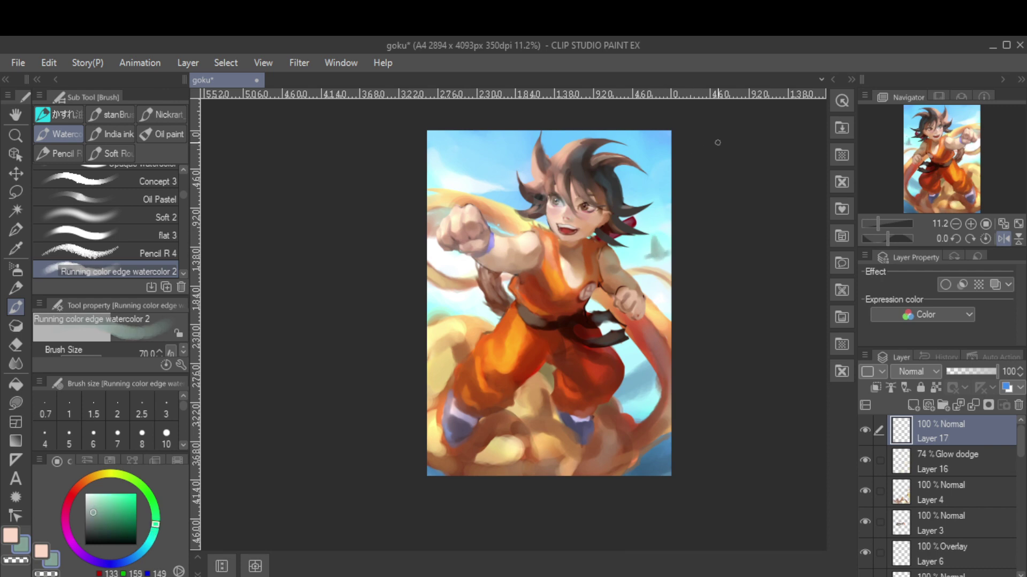
# Reshape the small flying shape in the sky on Layer 17 with sampled colours
pyautogui.scroll(3, 659, 260)
pyautogui.keyDown('alt'); pyautogui.click(633, 255); pyautogui.keyUp('alt')
pyautogui.keyDown('alt'); pyautogui.click(653, 245); pyautogui.keyUp('alt')
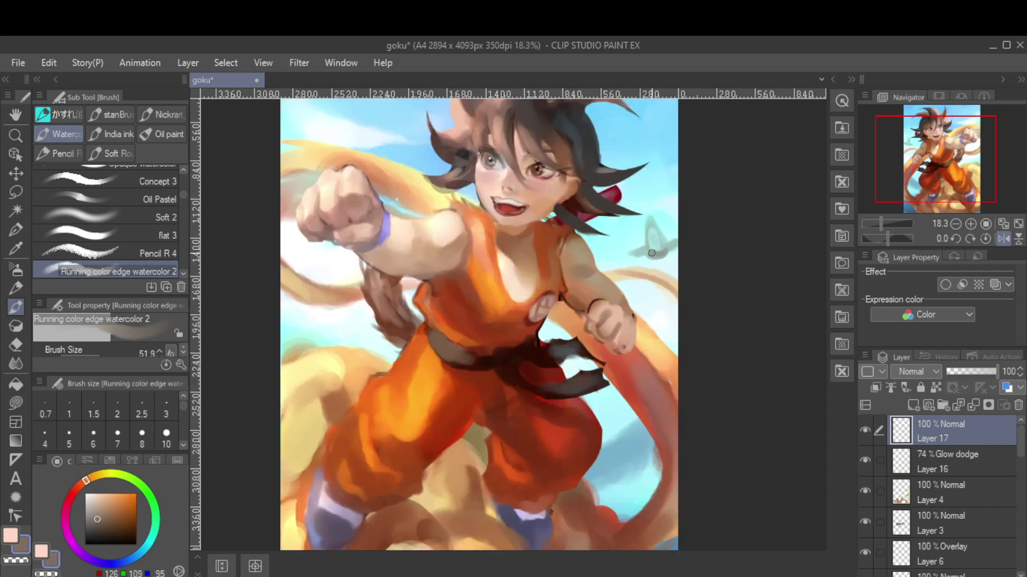
pyautogui.moveTo(648, 252)
pyautogui.mouseDown()
pyautogui.moveTo(665, 249)
pyautogui.moveTo(636, 235)
pyautogui.moveTo(663, 278)
pyautogui.mouseUp()
# Sharpen the body and wings of the flying shape on Layer 17 with the eraser and sampled grey-teal
pyautogui.scroll(3, 661, 266)
pyautogui.keyDown('alt'); pyautogui.click(655, 257); pyautogui.keyUp('alt')
pyautogui.keyDown('alt'); pyautogui.click(645, 264); pyautogui.keyUp('alt')
pyautogui.press('e')
pyautogui.keyDown('alt'); pyautogui.click(652, 227); pyautogui.keyUp('alt')
pyautogui.press('b')
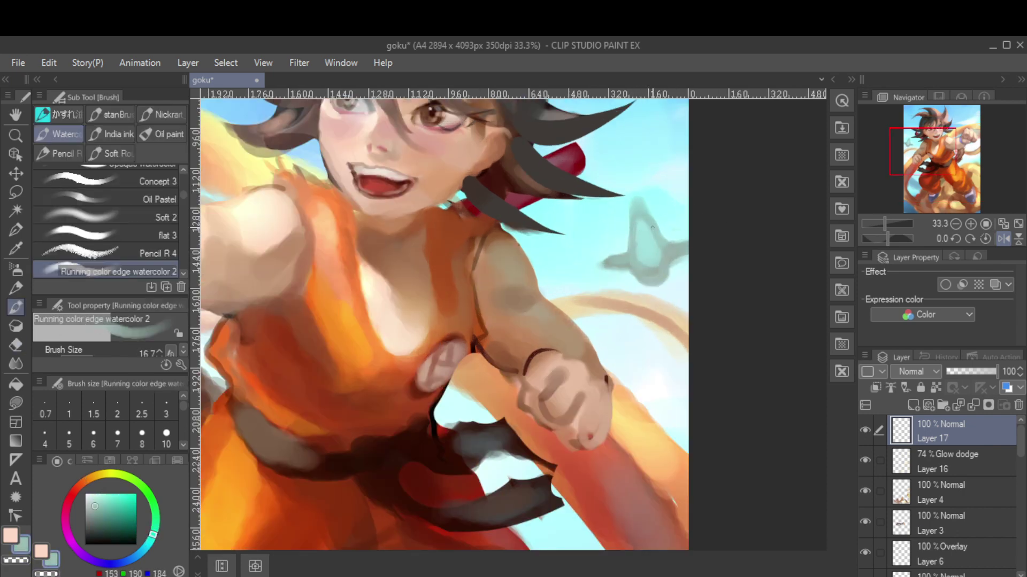
pyautogui.scroll(-3, 665, 271)
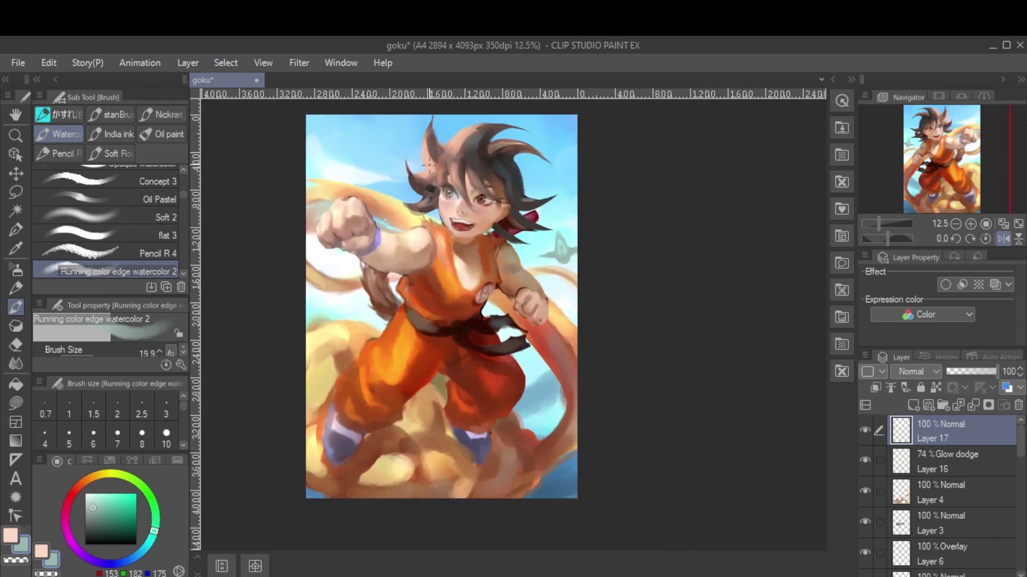
# Darken the sky beneath the curved red trail on Layer 7 with the Shadow airbrush in dark blue
pyautogui.press('b')
pyautogui.keyDown('ctrl'); pyautogui.click(415, 155); pyautogui.keyUp('ctrl')
pyautogui.keyDown('alt'); pyautogui.click(415, 154); pyautogui.keyUp('alt')
pyautogui.scroll(-1, 416, 155)
pyautogui.keyDown('ctrl'); pyautogui.click(416, 155); pyautogui.keyUp('ctrl')
pyautogui.press('b')
pyautogui.keyDown('alt'); pyautogui.click(515, 348); pyautogui.keyUp('alt')
pyautogui.press('b')
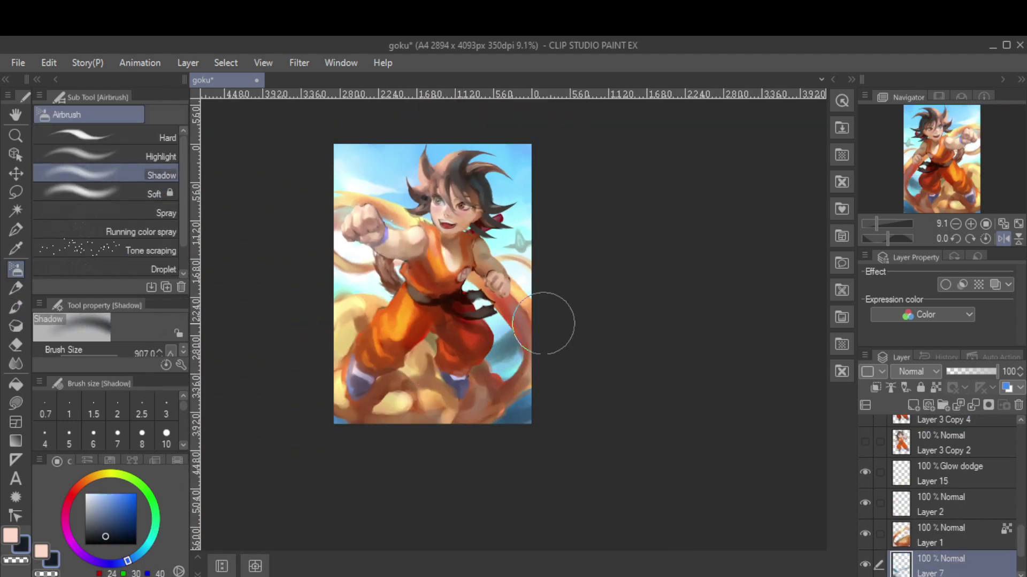
# Paint soft bluish-white clouds in the sky around the hair and fist on Layer 7 with the watercolor brush
pyautogui.press('b')
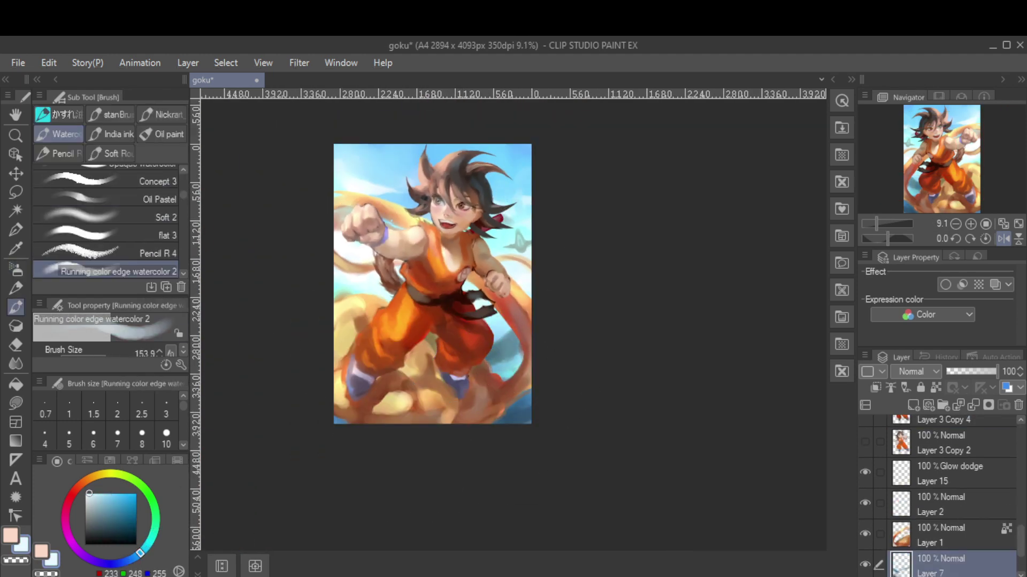
pyautogui.keyDown('alt'); pyautogui.click(503, 236); pyautogui.keyUp('alt')
pyautogui.keyDown('alt'); pyautogui.click(409, 154); pyautogui.keyUp('alt')
pyautogui.keyDown('alt'); pyautogui.click(397, 152); pyautogui.keyUp('alt')
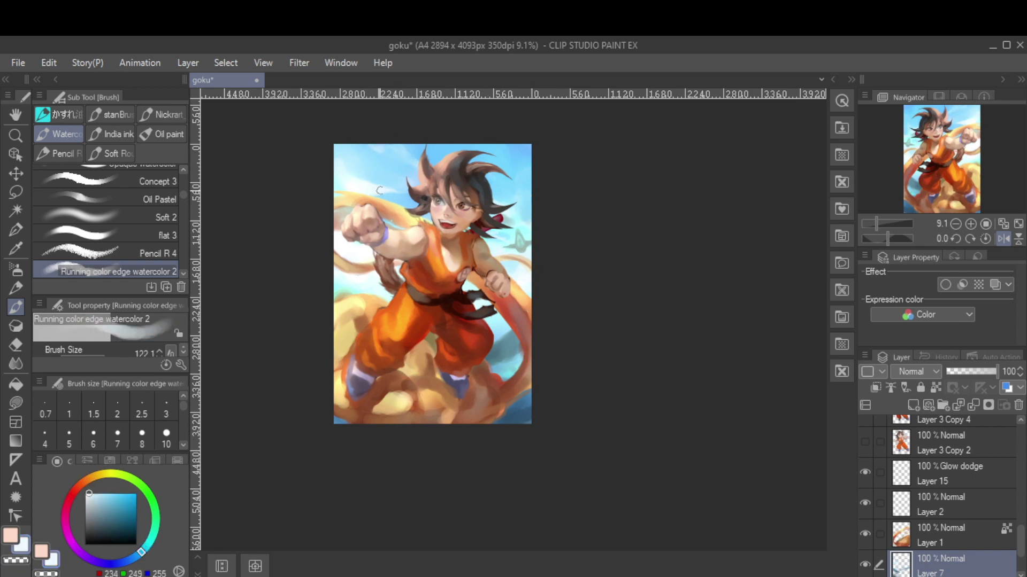
pyautogui.press('h')
pyautogui.keyDown('alt'); pyautogui.click(681, 245); pyautogui.keyUp('alt')
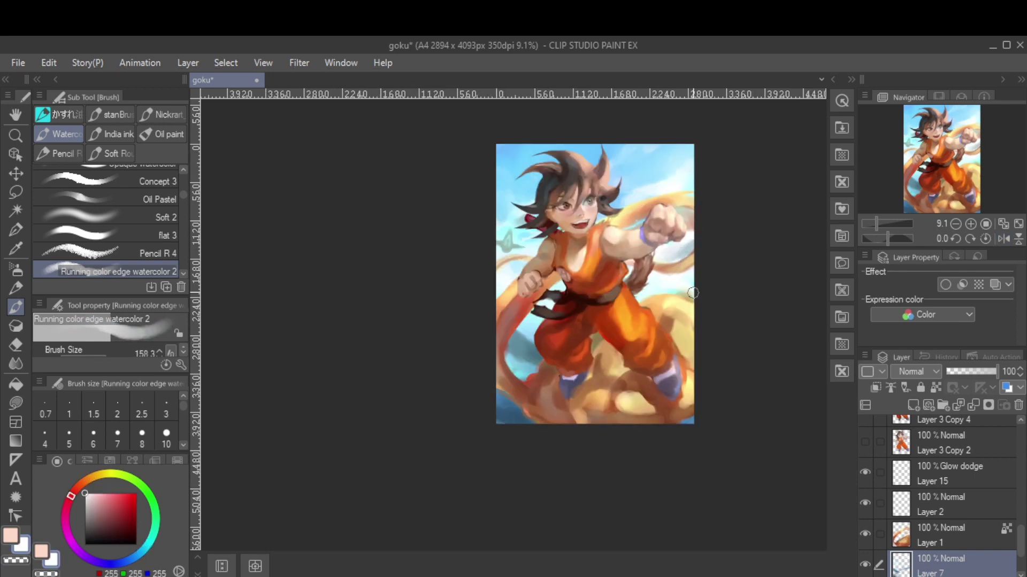
# Touch up the sky and clouds on Layer 7 with sampled colours, checking the mirrored view, and save the illustration
pyautogui.keyDown('alt'); pyautogui.click(675, 292); pyautogui.keyUp('alt')
pyautogui.press('h')
pyautogui.keyDown('alt'); pyautogui.click(492, 223); pyautogui.keyUp('alt')
pyautogui.hotkey('ctrl', 's')
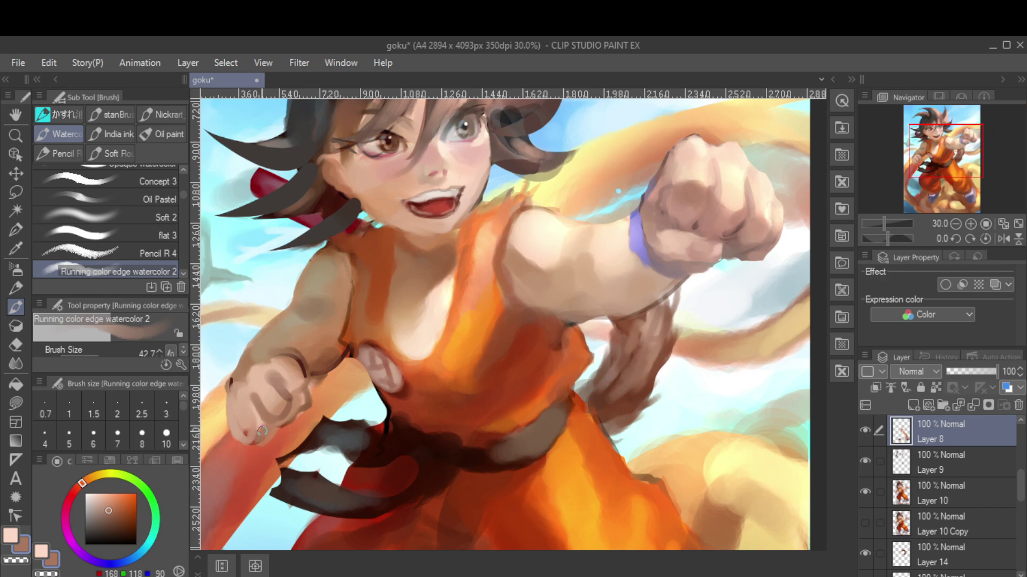
# Define the lower fingers of the pulled-back fist on Layer 8 with sampled light and mid skin tones
pyautogui.keyDown('alt'); pyautogui.click(262, 431); pyautogui.keyUp('alt')
pyautogui.keyDown('alt'); pyautogui.click(248, 414); pyautogui.keyUp('alt')
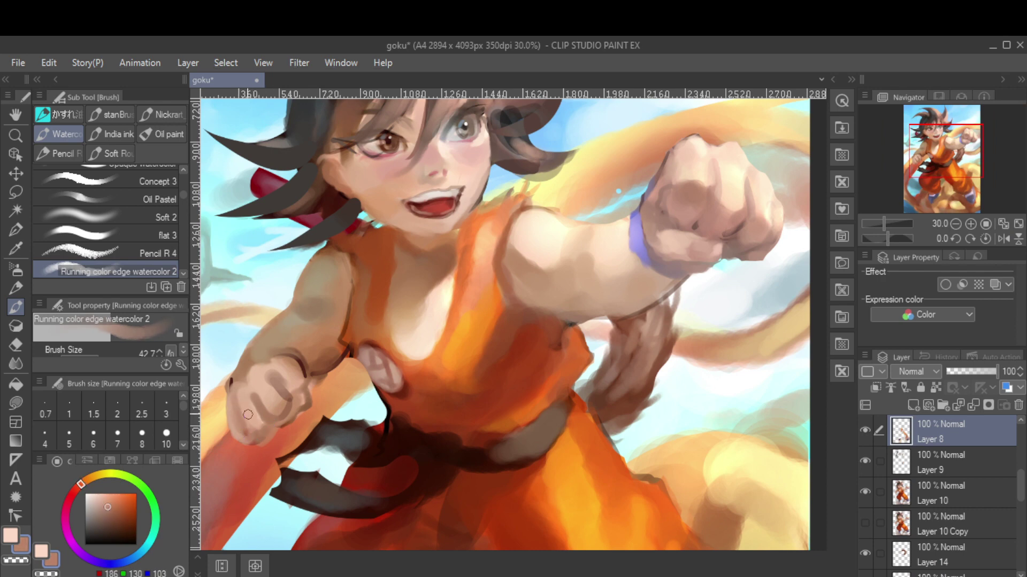
pyautogui.keyDown('alt'); pyautogui.click(239, 426); pyautogui.keyUp('alt')
pyautogui.keyDown('alt'); pyautogui.click(257, 431); pyautogui.keyUp('alt')
pyautogui.keyDown('alt'); pyautogui.click(258, 434); pyautogui.keyUp('alt')
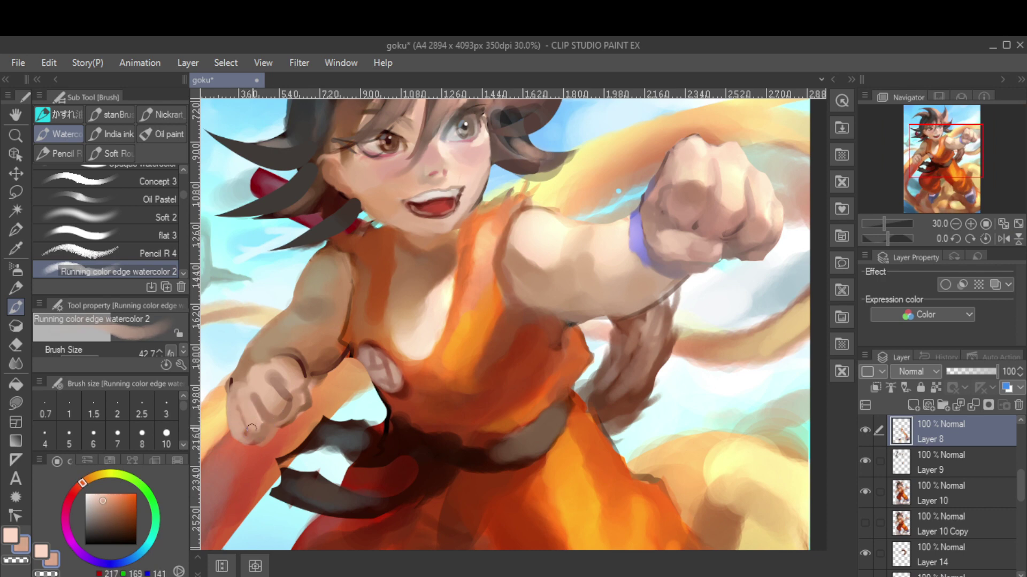
pyautogui.keyDown('alt'); pyautogui.click(239, 394); pyautogui.keyUp('alt')
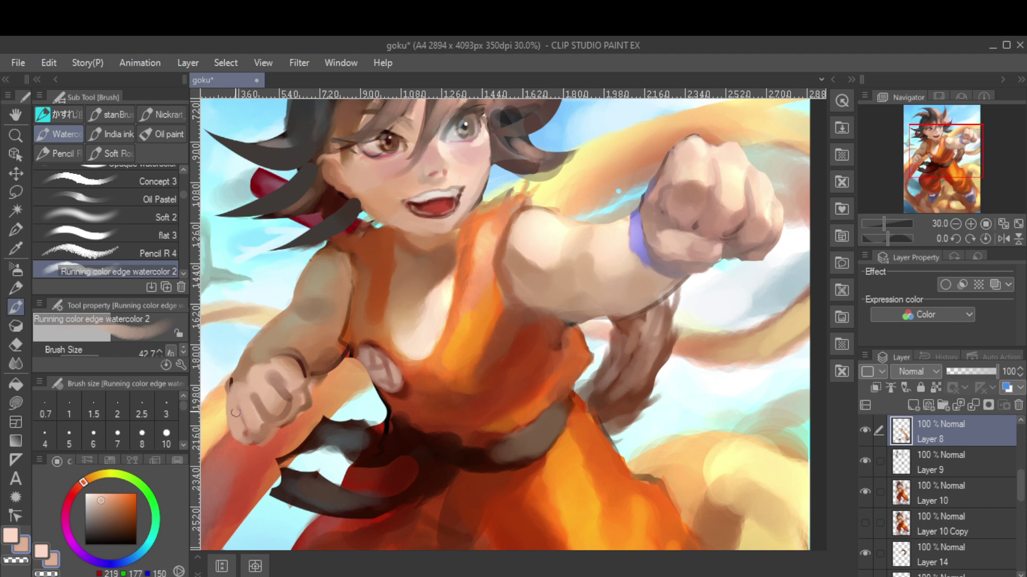
# Shape the knuckles and shade the wrist of the pulled-back fist on Layer 8 with sampled skin tones and brown
pyautogui.keyDown('alt'); pyautogui.click(269, 377); pyautogui.keyUp('alt')
pyautogui.moveTo(269, 377)
pyautogui.mouseDown()
pyautogui.moveTo(283, 387)
pyautogui.moveTo(326, 358)
pyautogui.moveTo(246, 380)
pyautogui.mouseUp()
pyautogui.keyDown('alt'); pyautogui.click(292, 394); pyautogui.keyUp('alt')
pyautogui.keyDown('alt'); pyautogui.click(272, 369); pyautogui.keyUp('alt')
pyautogui.keyDown('alt'); pyautogui.click(269, 364); pyautogui.keyUp('alt')
pyautogui.keyDown('alt'); pyautogui.click(304, 369); pyautogui.keyUp('alt')
pyautogui.keyDown('alt'); pyautogui.click(334, 353); pyautogui.keyUp('alt')
pyautogui.keyDown('alt'); pyautogui.click(276, 366); pyautogui.keyUp('alt')
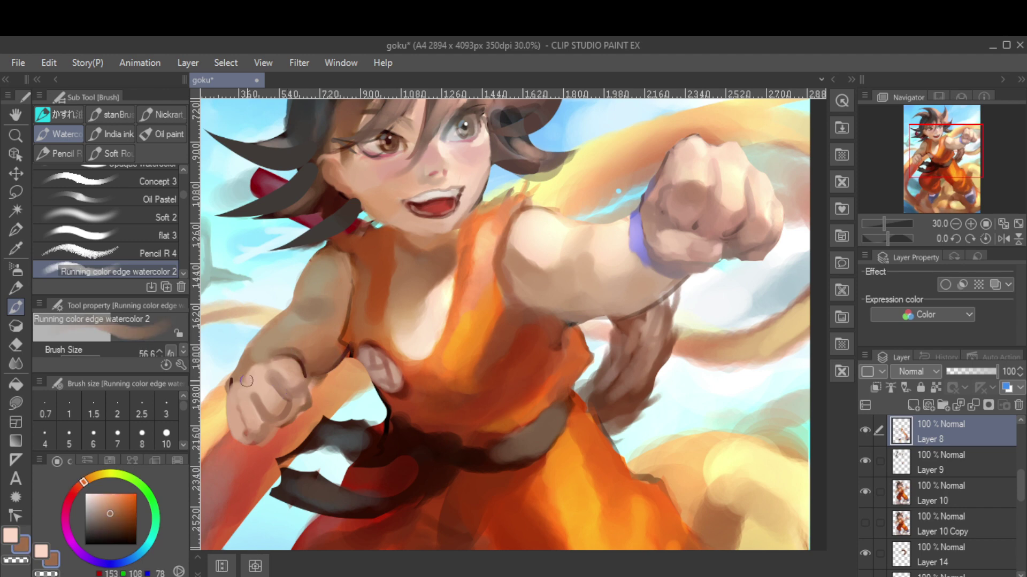
# Refine the finger separations and outer edge of the pulled-back fist on Layer 8 with sampled pinkish and brown tones
pyautogui.keyDown('alt'); pyautogui.click(250, 413); pyautogui.keyUp('alt')
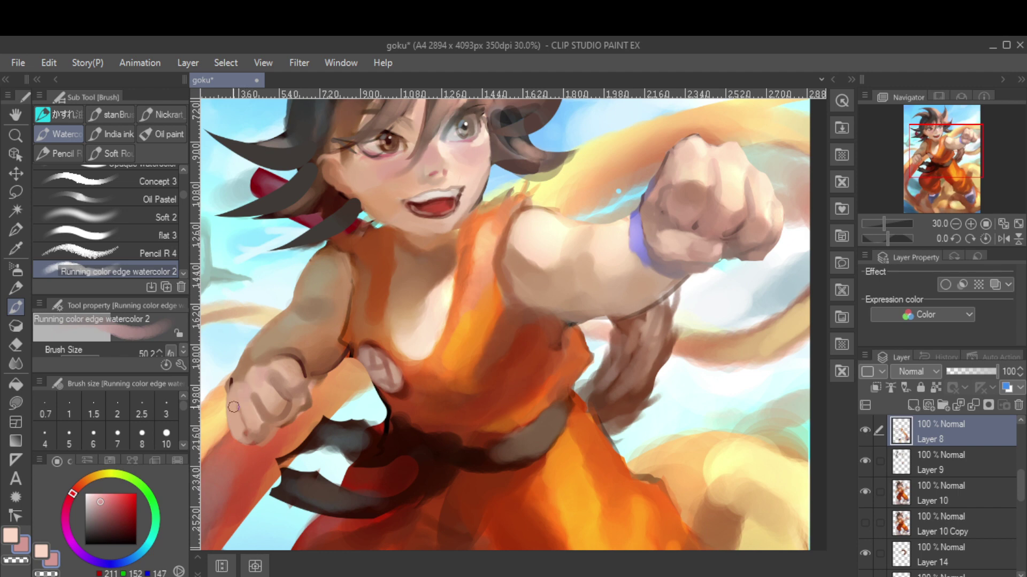
pyautogui.keyDown('alt'); pyautogui.click(259, 428); pyautogui.keyUp('alt')
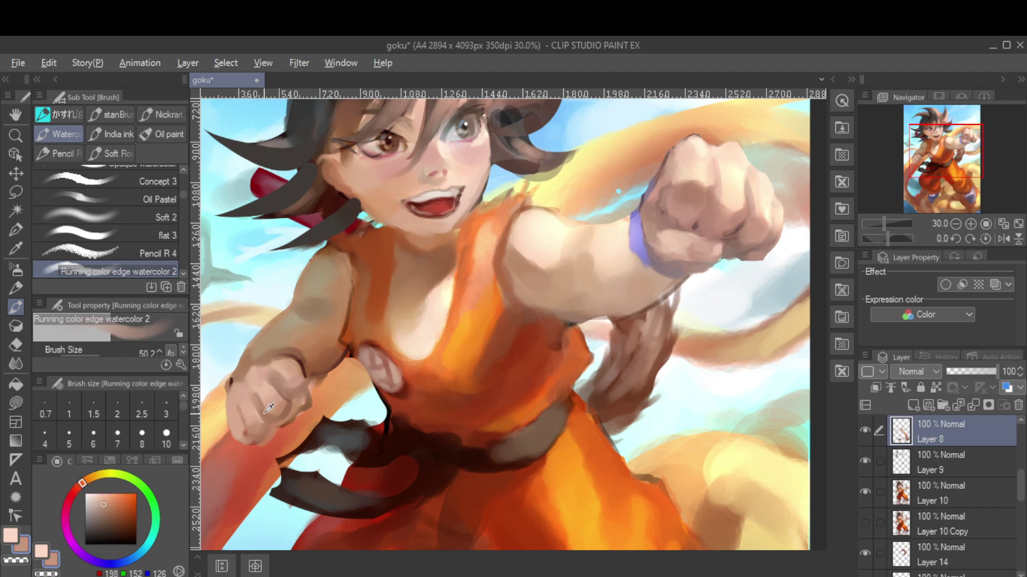
pyautogui.keyDown('alt'); pyautogui.click(236, 397); pyautogui.keyUp('alt')
pyautogui.keyDown('alt'); pyautogui.click(261, 402); pyautogui.keyUp('alt')
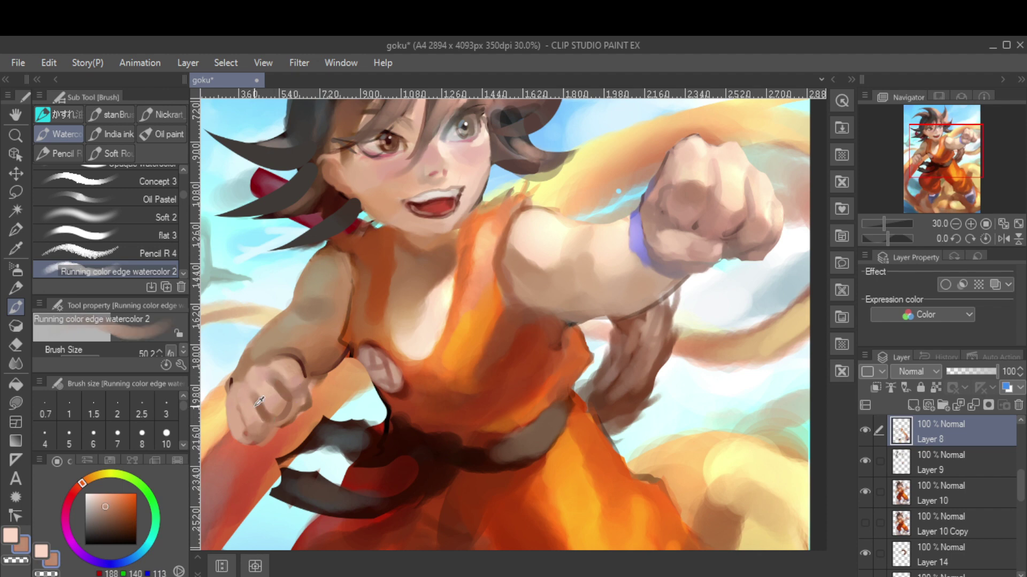
pyautogui.keyDown('alt'); pyautogui.click(240, 436); pyautogui.keyUp('alt')
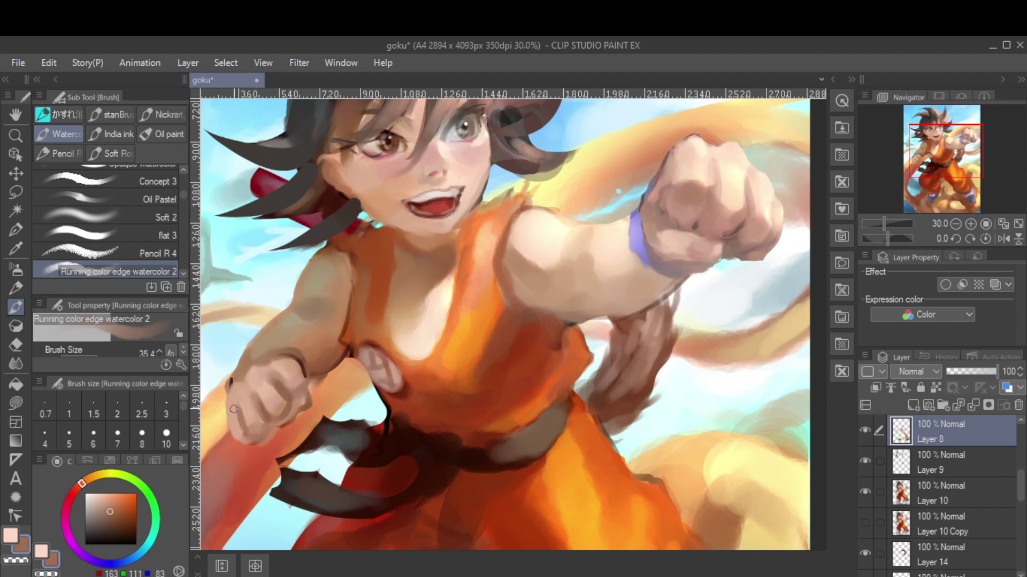
pyautogui.keyDown('alt'); pyautogui.click(251, 415); pyautogui.keyUp('alt')
pyautogui.keyDown('alt'); pyautogui.click(285, 419); pyautogui.keyUp('alt')
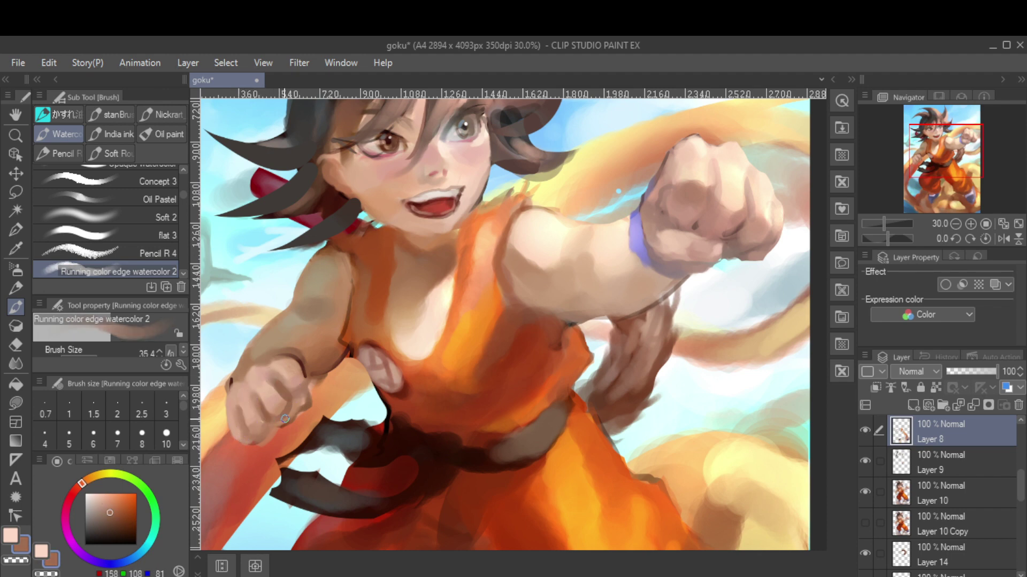
# Clean up the area around the pulled-back fist on Layer 10 with the Hard eraser and retouch it with sampled reddish-brown
pyautogui.press('e')
pyautogui.keyDown('ctrl'); pyautogui.keyDown('shift'); pyautogui.click(260, 446); pyautogui.keyUp('shift'); pyautogui.keyUp('ctrl')
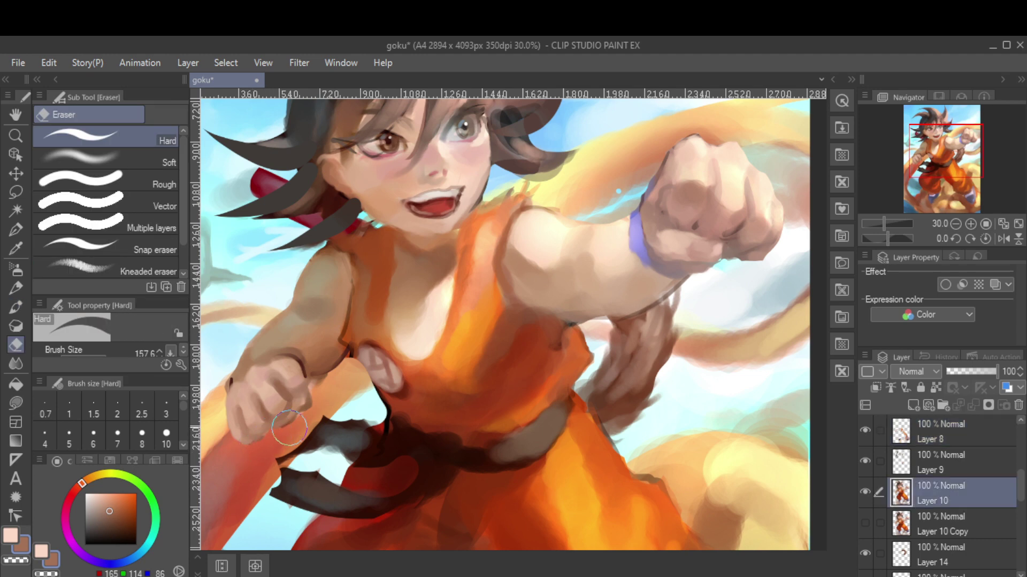
pyautogui.keyDown('alt'); pyautogui.click(305, 369); pyautogui.keyUp('alt')
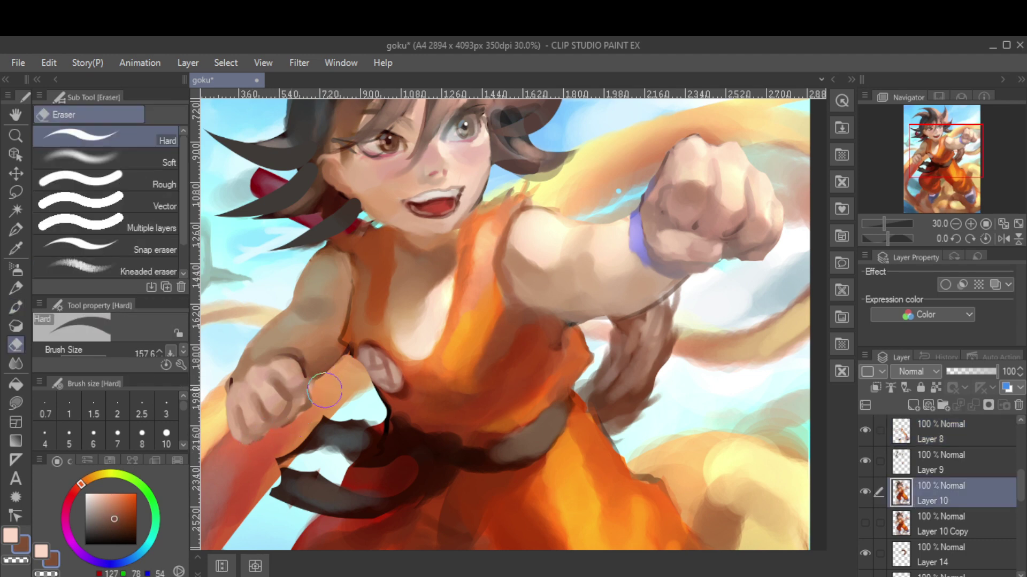
pyautogui.press('b')
pyautogui.keyDown('alt'); pyautogui.click(348, 349); pyautogui.keyUp('alt')
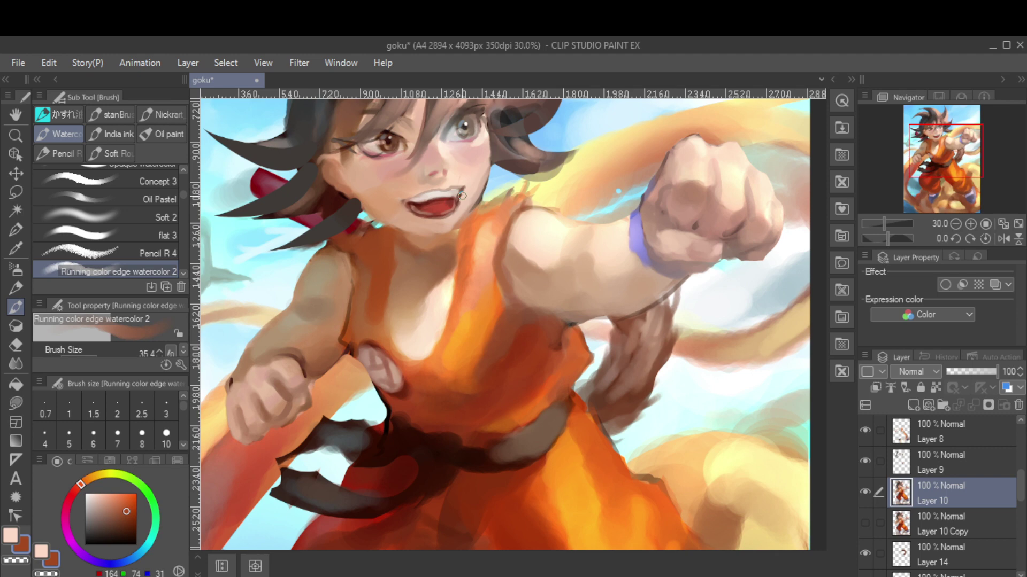
# Repaint the chest emblem on Layer 10 with a plain skin-toned oval and fine dark-brown character lines
pyautogui.keyDown('alt'); pyautogui.click(397, 371); pyautogui.keyUp('alt')
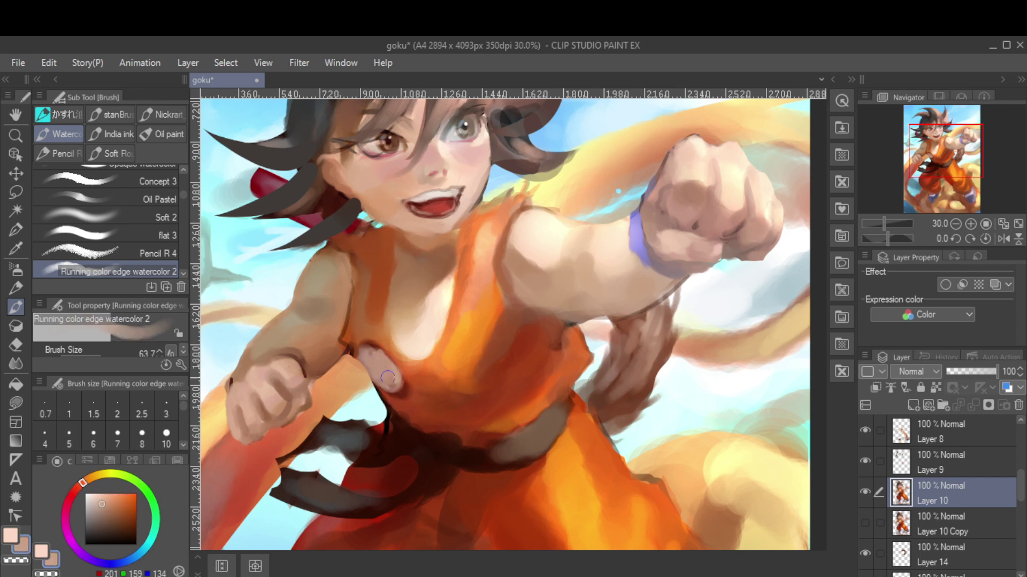
pyautogui.keyDown('alt'); pyautogui.click(388, 400); pyautogui.keyUp('alt')
pyautogui.press('[')
pyautogui.press(']')
pyautogui.press(']')
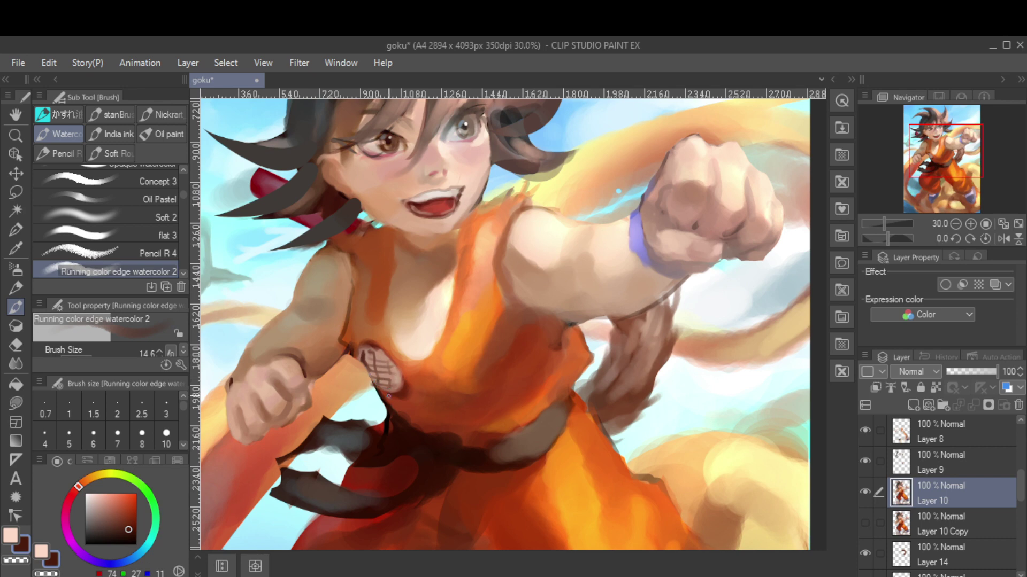
# Sharpen the emblem's beige fill and dark-brown lines on Layer 10 with a small brush
pyautogui.keyDown('alt'); pyautogui.click(400, 372); pyautogui.keyUp('alt')
pyautogui.press(']')
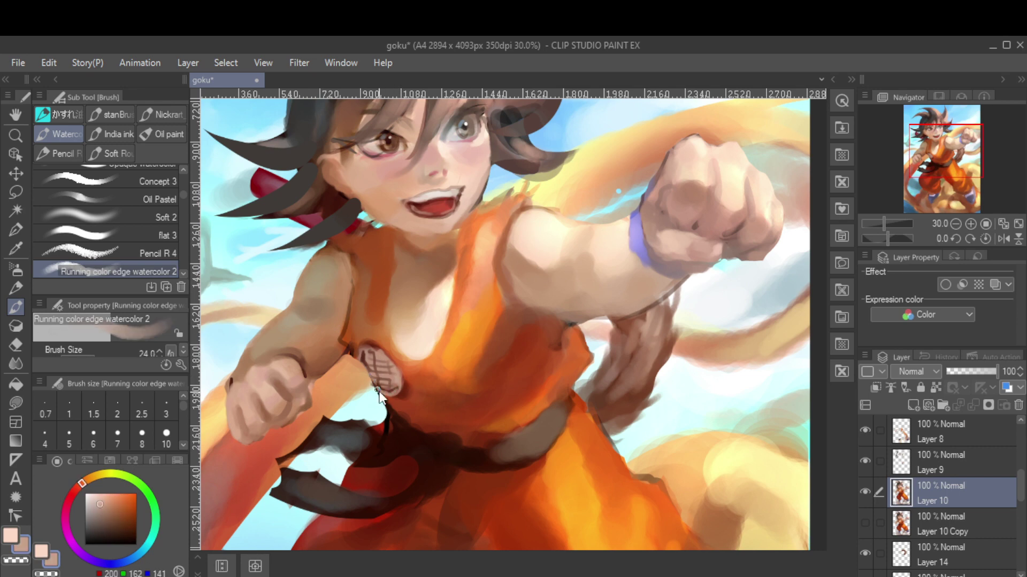
pyautogui.keyDown('alt'); pyautogui.click(382, 379); pyautogui.keyUp('alt')
pyautogui.press('[')
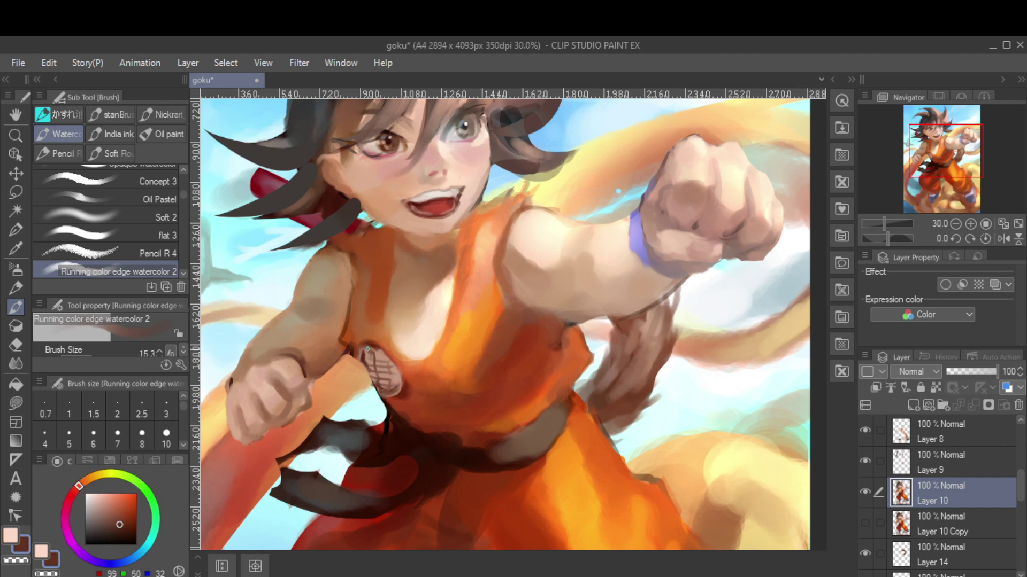
# Soften the neckline and exposed chest on Layer 10 with sampled orange and tan at a larger brush size
pyautogui.press(']')
pyautogui.press(']')
pyautogui.keyDown('alt'); pyautogui.click(400, 319); pyautogui.keyUp('alt')
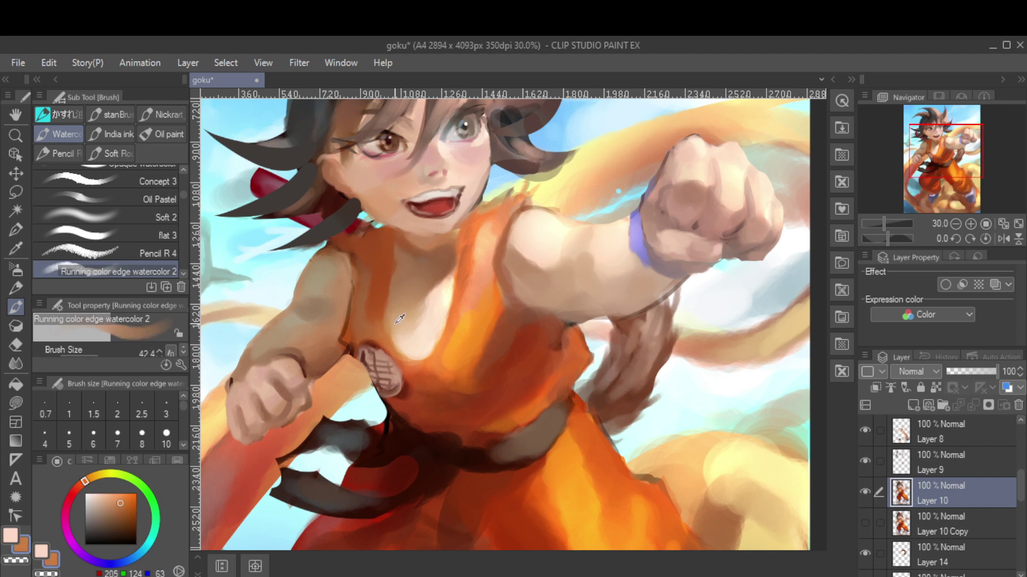
pyautogui.keyDown('alt'); pyautogui.click(393, 332); pyautogui.keyUp('alt')
pyautogui.press(']')
pyautogui.press(']')
pyautogui.scroll(-2, 420, 317)
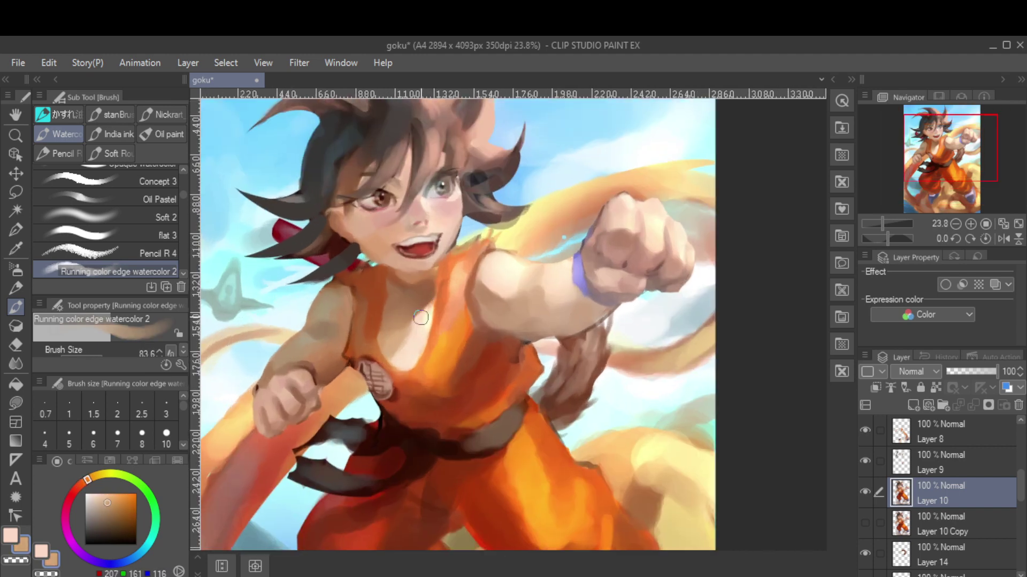
# Brighten the tunic strap beside the neckline on Layer 10 with sampled peach and orange highlights
pyautogui.keyDown('alt'); pyautogui.click(421, 317); pyautogui.keyUp('alt')
pyautogui.keyDown('alt'); pyautogui.click(445, 295); pyautogui.keyUp('alt')
pyautogui.keyDown('alt'); pyautogui.click(460, 284); pyautogui.keyUp('alt')
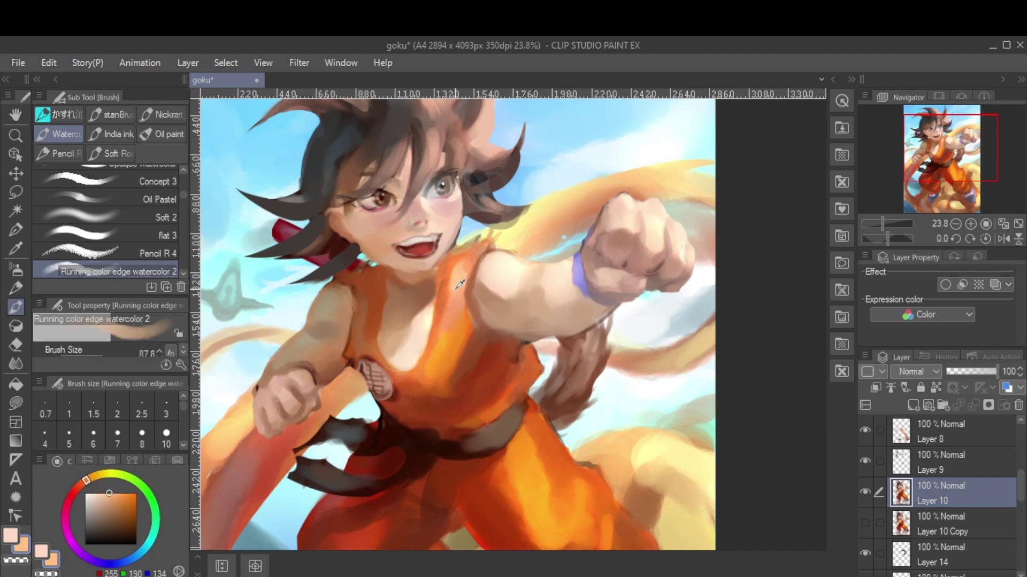
pyautogui.keyDown('alt'); pyautogui.click(449, 327); pyautogui.keyUp('alt')
# Deepen the shadow on the lower tunic above the belt on the Multiply Layer 11 with sampled reddish-brown
pyautogui.keyDown('alt'); pyautogui.click(433, 401); pyautogui.keyUp('alt')
pyautogui.hotkey('ctrl', 'shift', 'n')
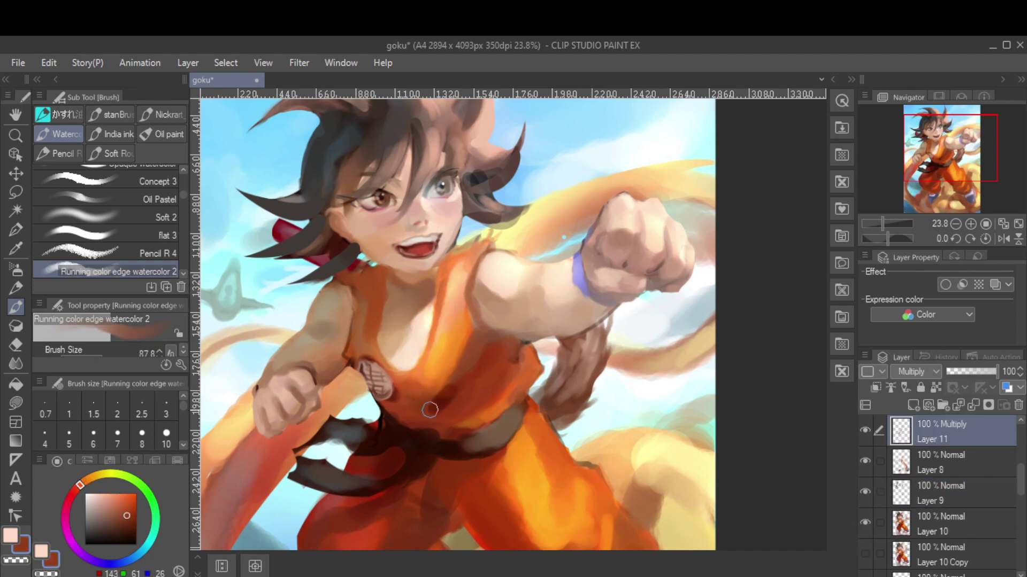
pyautogui.moveTo(430, 410)
pyautogui.mouseDown()
pyautogui.moveTo(481, 374)
pyautogui.moveTo(521, 377)
pyautogui.moveTo(471, 409)
pyautogui.mouseUp()
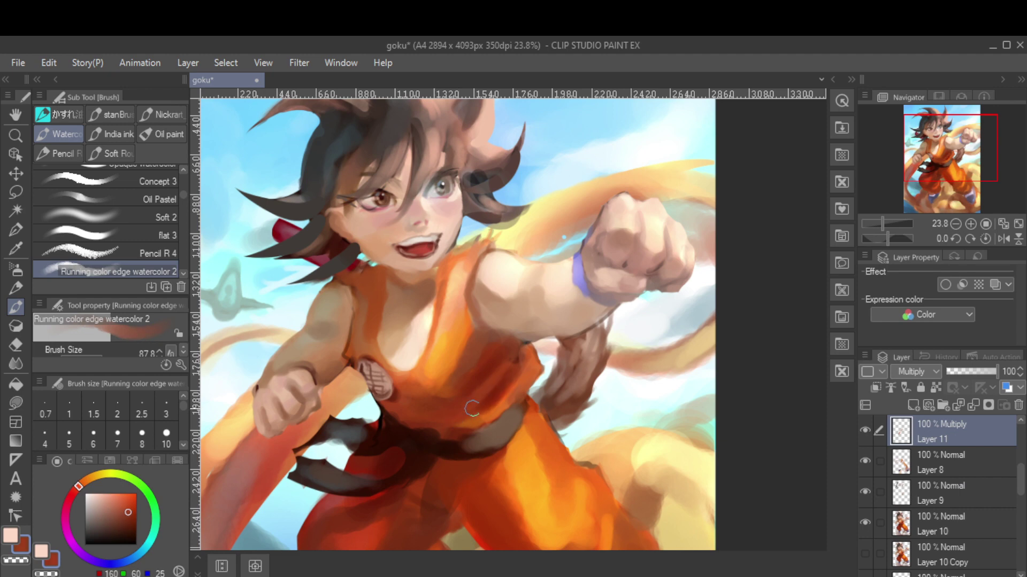
pyautogui.scroll(-1, 457, 393)
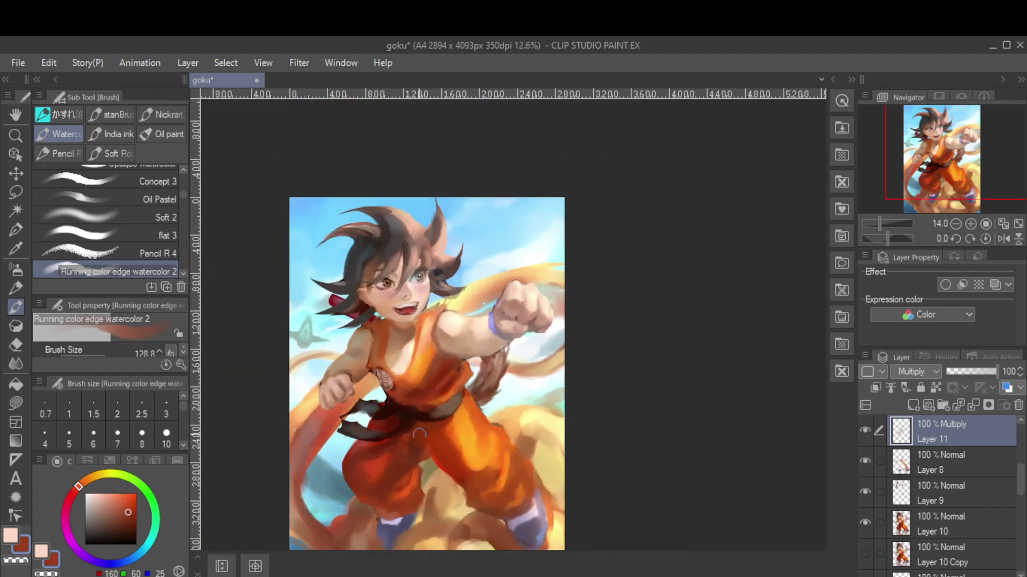
# Paint folds on the front trouser leg on Layer 10 with sampled red and orange at a larger brush size
pyautogui.moveTo(529, 551)
pyautogui.mouseDown()
pyautogui.moveTo(471, 456)
pyautogui.moveTo(473, 427)
pyautogui.moveTo(483, 471)
pyautogui.moveTo(510, 440)
pyautogui.mouseUp()
pyautogui.keyDown('ctrl'); pyautogui.keyDown('shift'); pyautogui.click(471, 456); pyautogui.keyUp('shift'); pyautogui.keyUp('ctrl')
pyautogui.keyDown('alt'); pyautogui.click(471, 456); pyautogui.keyUp('alt')
pyautogui.press(']')
pyautogui.keyDown('ctrl'); pyautogui.keyDown('shift'); pyautogui.click(532, 479); pyautogui.keyUp('shift'); pyautogui.keyUp('ctrl')
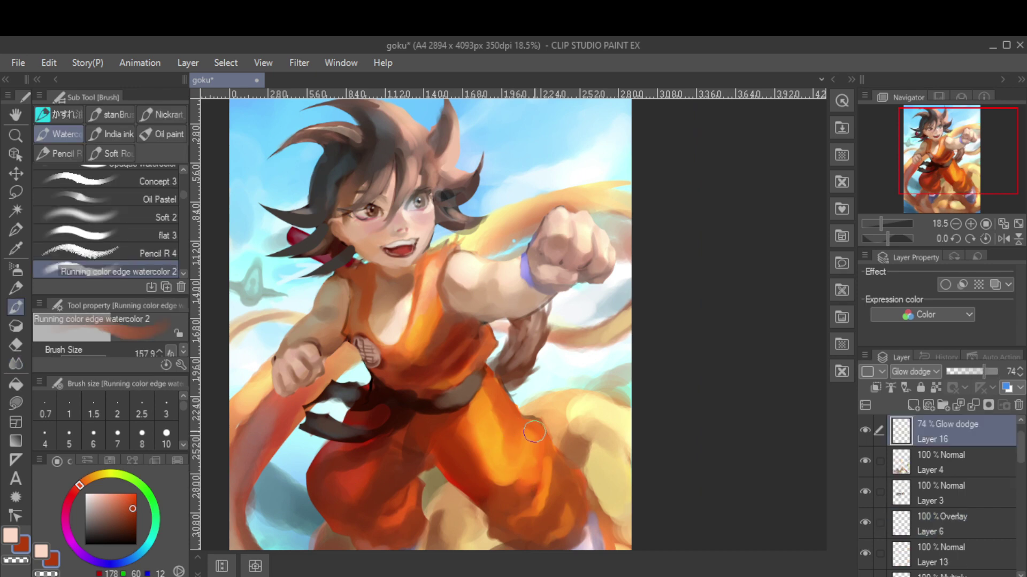
pyautogui.keyDown('ctrl'); pyautogui.keyDown('shift'); pyautogui.click(527, 485); pyautogui.keyUp('shift'); pyautogui.keyUp('ctrl')
pyautogui.keyDown('alt'); pyautogui.click(527, 485); pyautogui.keyUp('alt')
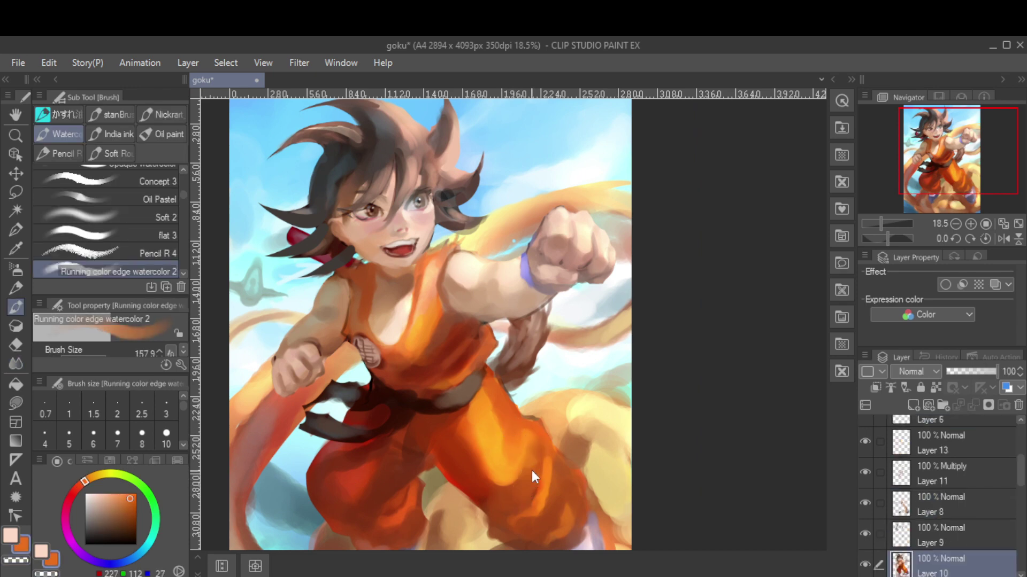
# Smooth the knee and outer edge of the front trouser leg on Layer 8 with sampled darker oranges
pyautogui.keyDown('alt'); pyautogui.click(537, 441); pyautogui.keyUp('alt')
pyautogui.keyDown('ctrl'); pyautogui.keyDown('shift'); pyautogui.click(534, 444); pyautogui.keyUp('shift'); pyautogui.keyUp('ctrl')
pyautogui.keyDown('alt'); pyautogui.click(534, 444); pyautogui.keyUp('alt')
pyautogui.press('[')
pyautogui.press('[')
pyautogui.press('[')
pyautogui.keyDown('alt'); pyautogui.click(540, 457); pyautogui.keyUp('alt')
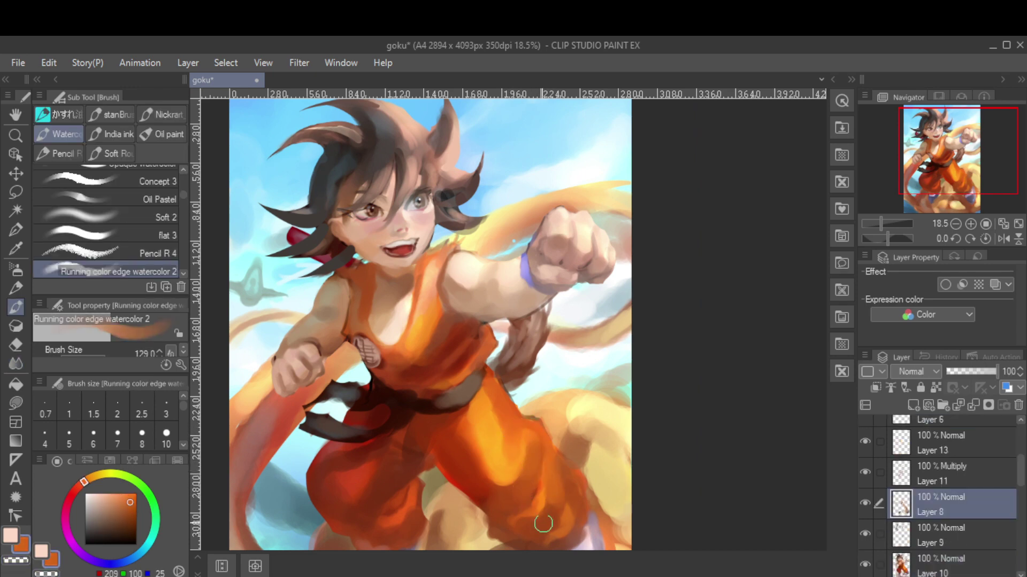
pyautogui.keyDown('alt'); pyautogui.click(542, 438); pyautogui.keyUp('alt')
pyautogui.press(']')
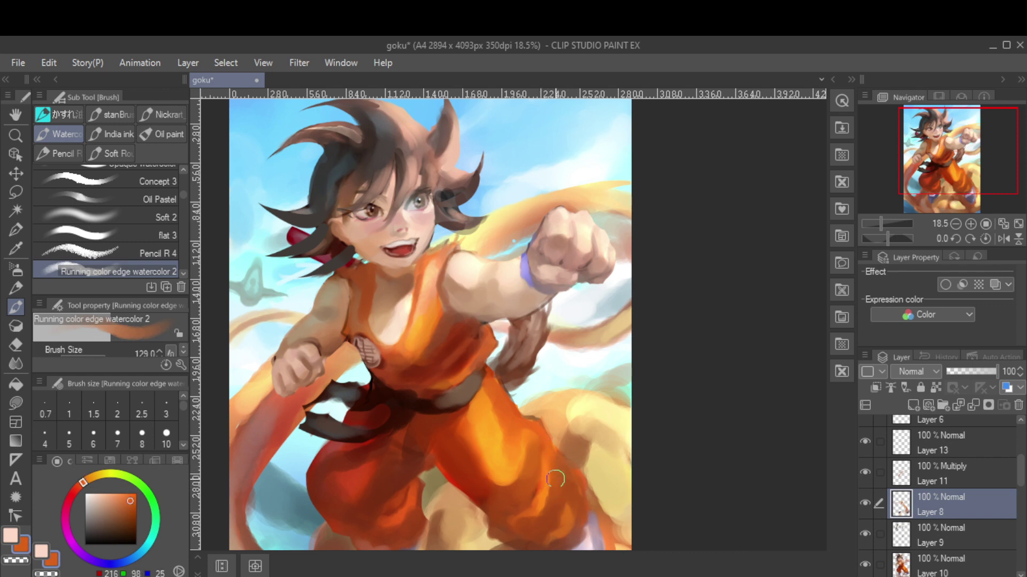
# Shade the inner edge and knee folds of the front trouser leg on Layer 8 with sampled dark red and burnt orange
pyautogui.keyDown('alt'); pyautogui.click(471, 481); pyautogui.keyUp('alt')
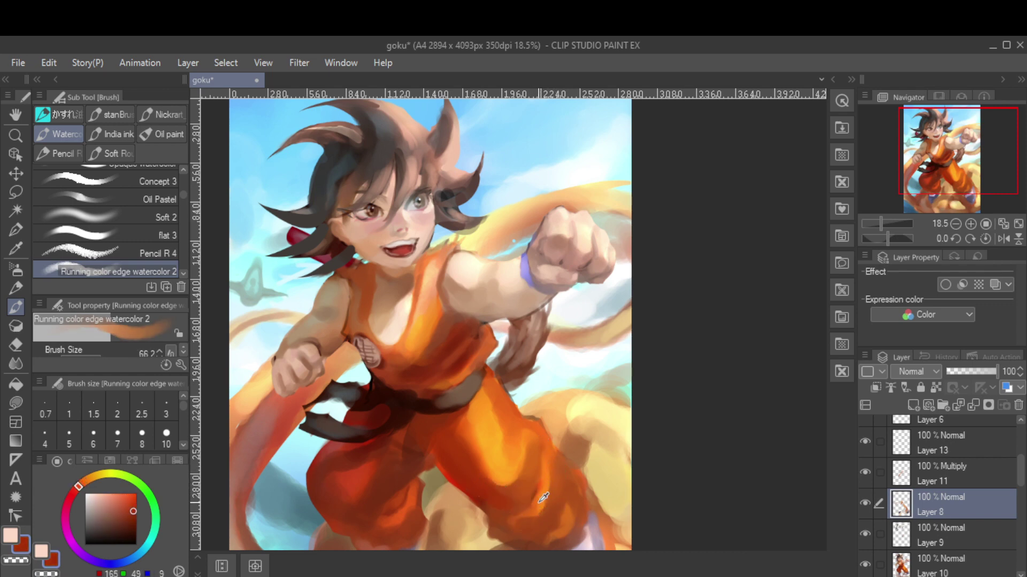
pyautogui.press('[')
pyautogui.keyDown('alt'); pyautogui.click(563, 524); pyautogui.keyUp('alt')
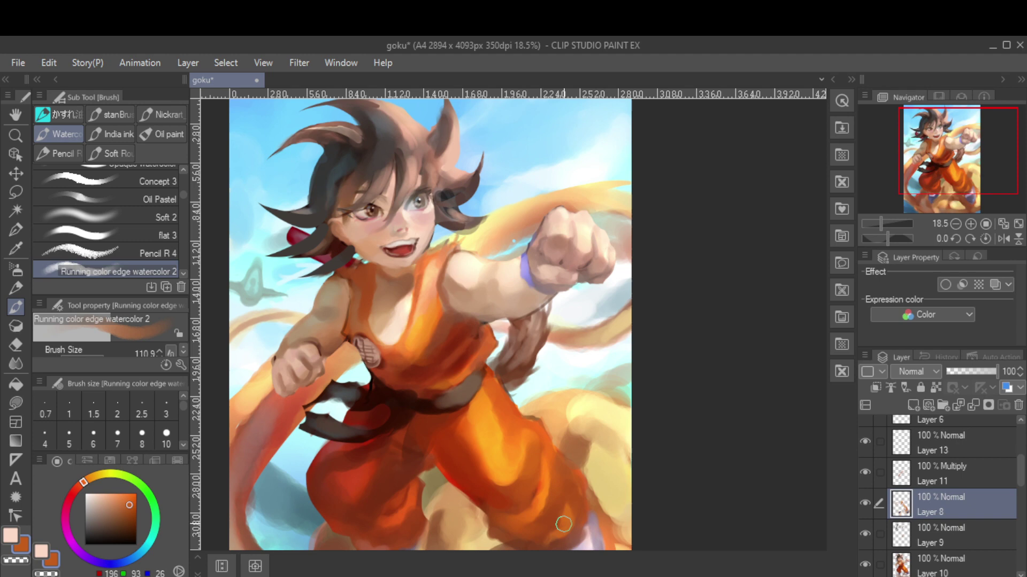
pyautogui.press('[')
pyautogui.press('[')
pyautogui.keyDown('alt'); pyautogui.click(537, 433); pyautogui.keyUp('alt')
pyautogui.keyDown('alt'); pyautogui.click(459, 470); pyautogui.keyUp('alt')
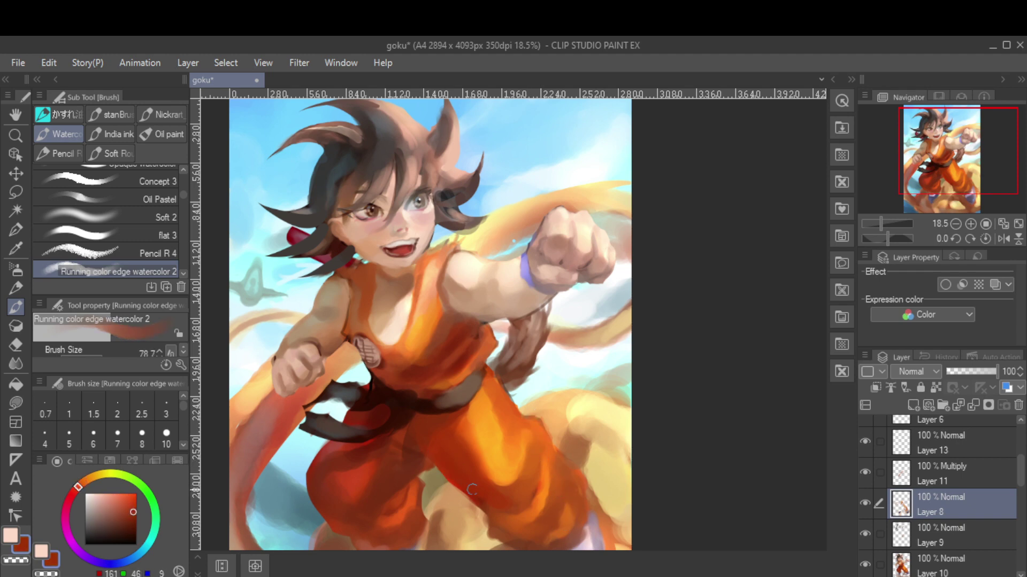
pyautogui.keyDown('alt'); pyautogui.click(510, 531); pyautogui.keyUp('alt')
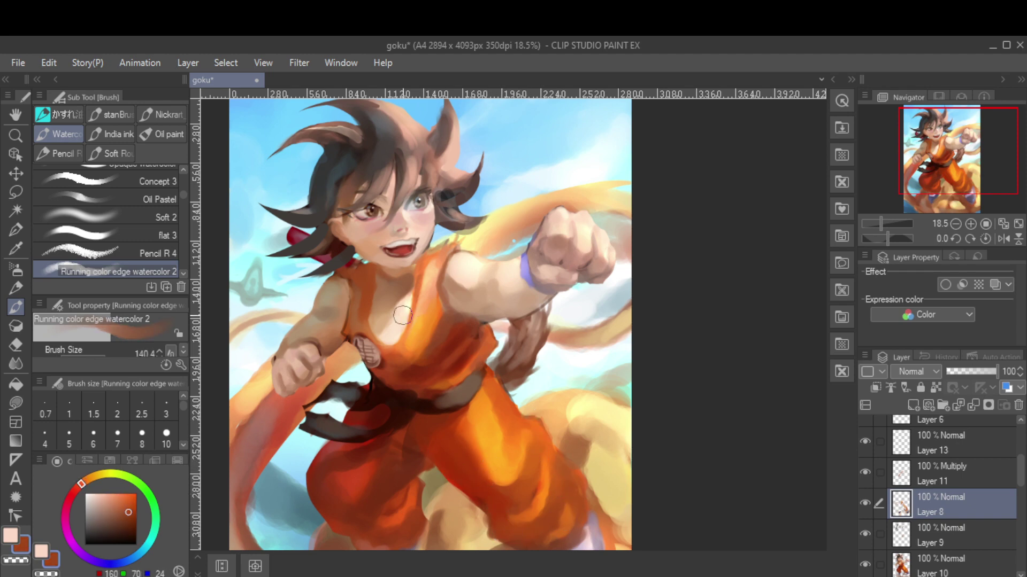
# Blend the lower front trouser leg above its hem on Layer 8 with sampled red-orange and brownish orange
pyautogui.scroll(1, 402, 316)
pyautogui.keyDown('alt'); pyautogui.click(438, 426); pyautogui.keyUp('alt')
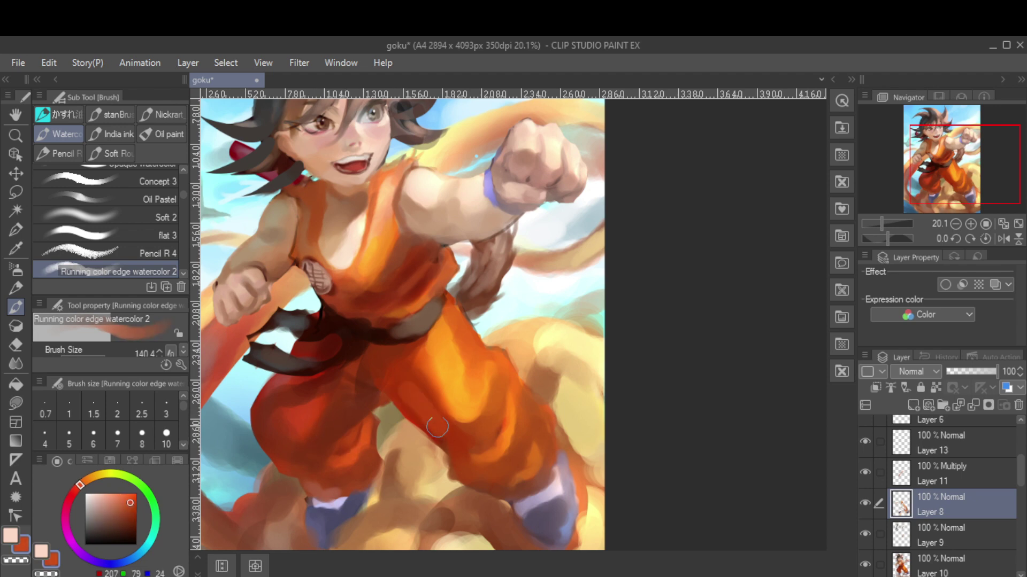
pyautogui.scroll(-2, 434, 444)
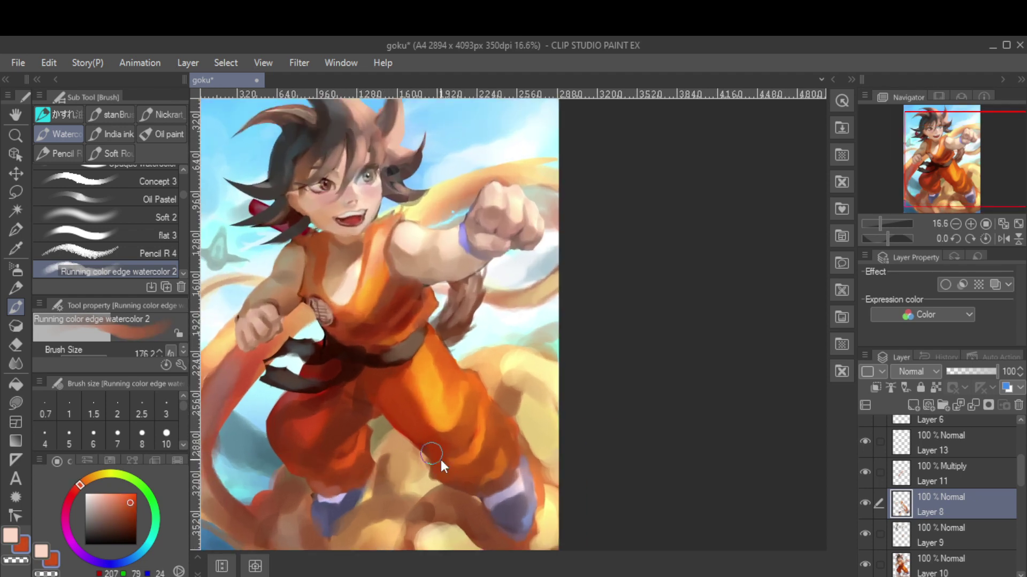
pyautogui.keyDown('alt'); pyautogui.click(461, 470); pyautogui.keyUp('alt')
pyautogui.keyDown('alt'); pyautogui.click(458, 470); pyautogui.keyUp('alt')
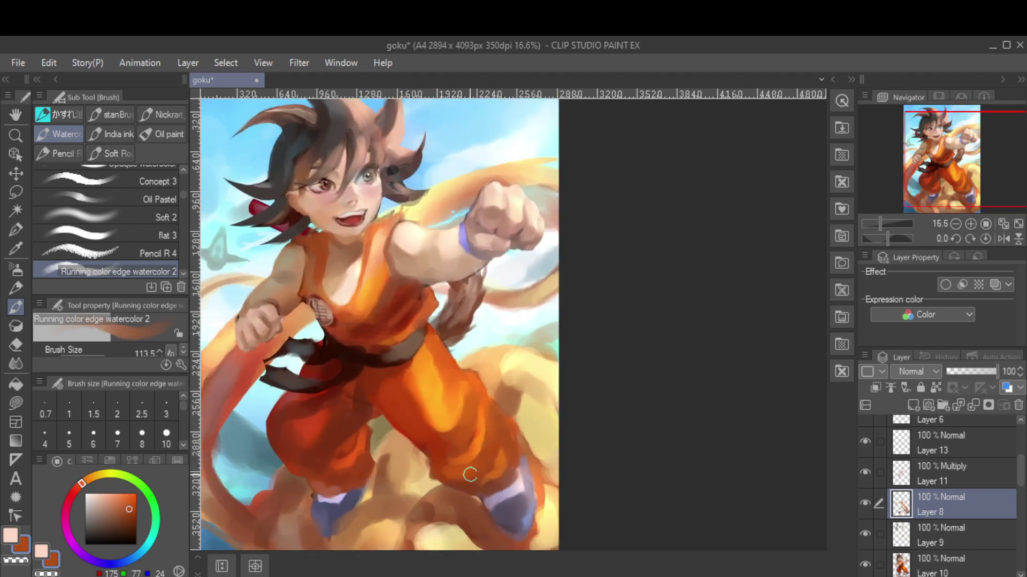
# Shade the front boot below the trouser hem on Layer 8 with sampled greyish purple and a smaller brush
pyautogui.press('[')
pyautogui.press('[')
pyautogui.keyDown('alt'); pyautogui.click(519, 494); pyautogui.keyUp('alt')
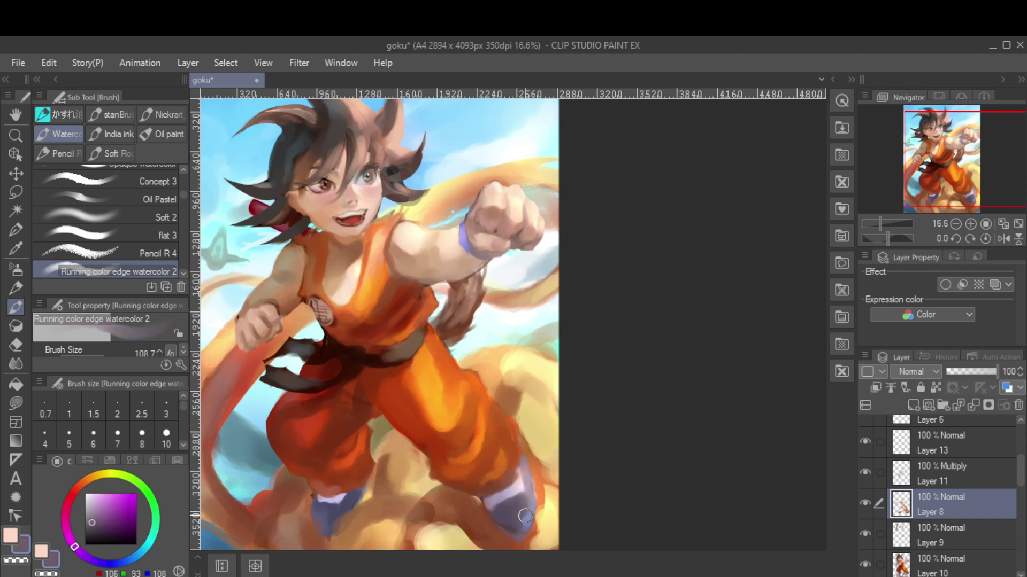
pyautogui.keyDown('alt'); pyautogui.click(522, 514); pyautogui.keyUp('alt')
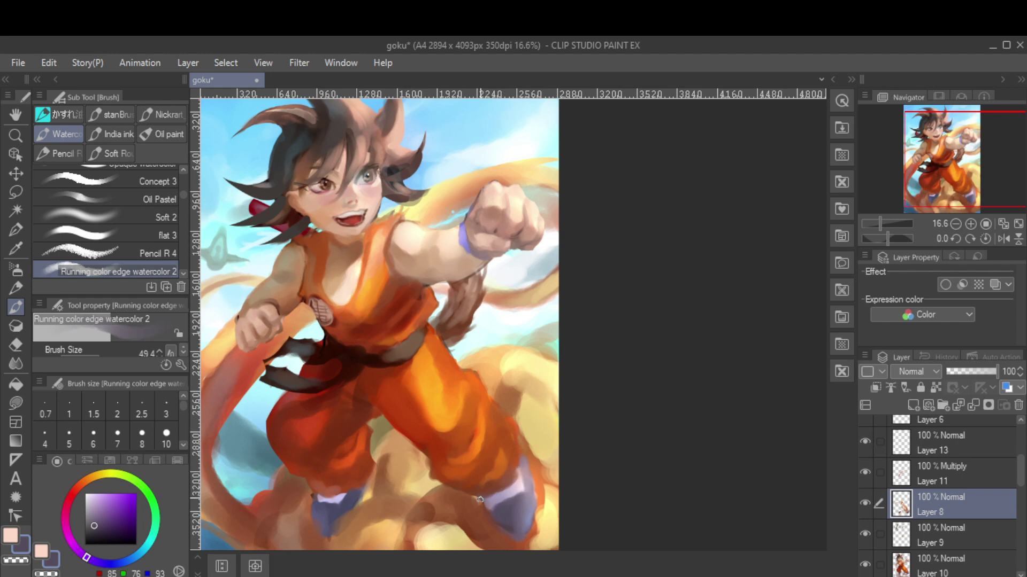
# Touch up the lower edge of the front trouser leg on Layer 8 with sampled orange and dark red
pyautogui.keyDown('alt'); pyautogui.click(517, 452); pyautogui.keyUp('alt')
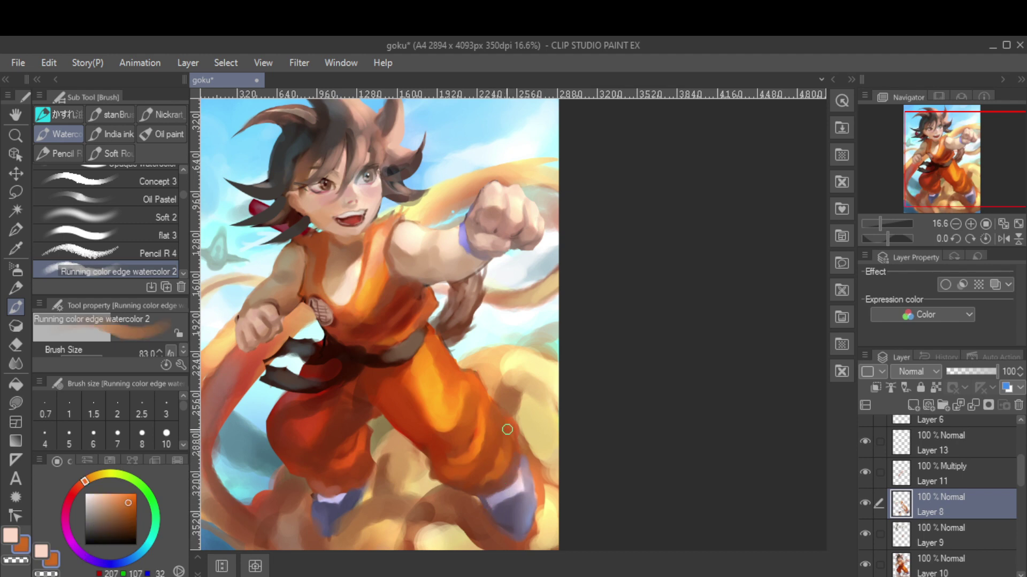
pyautogui.keyDown('alt'); pyautogui.click(431, 462); pyautogui.keyUp('alt')
pyautogui.press('e')
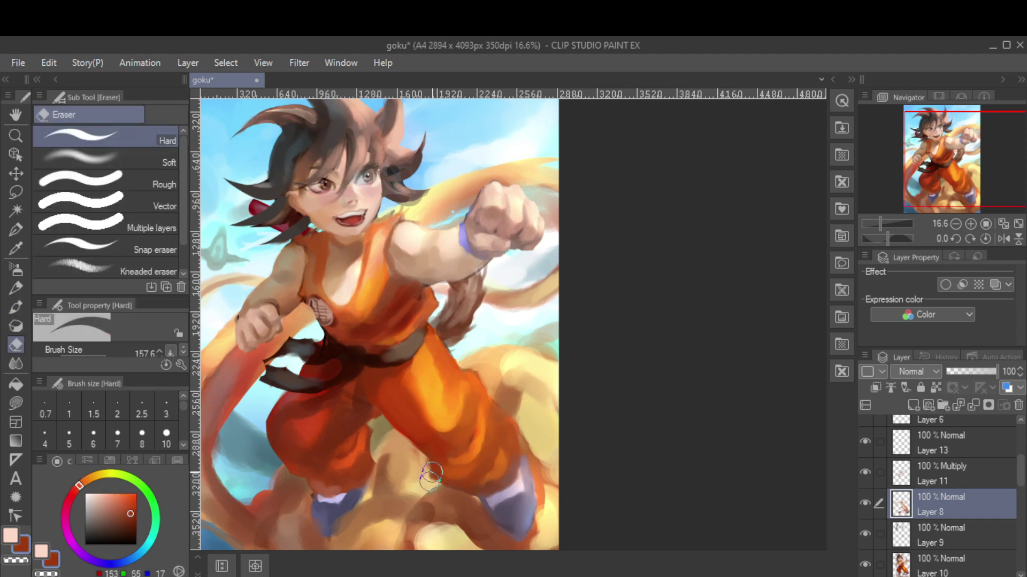
# On Layer 10, refine the front trouser leg's folds and highlights in mirrored view with sampled oranges and dark red
pyautogui.keyDown('ctrl'); pyautogui.keyDown('shift'); pyautogui.click(427, 474); pyautogui.keyUp('shift'); pyautogui.keyUp('ctrl')
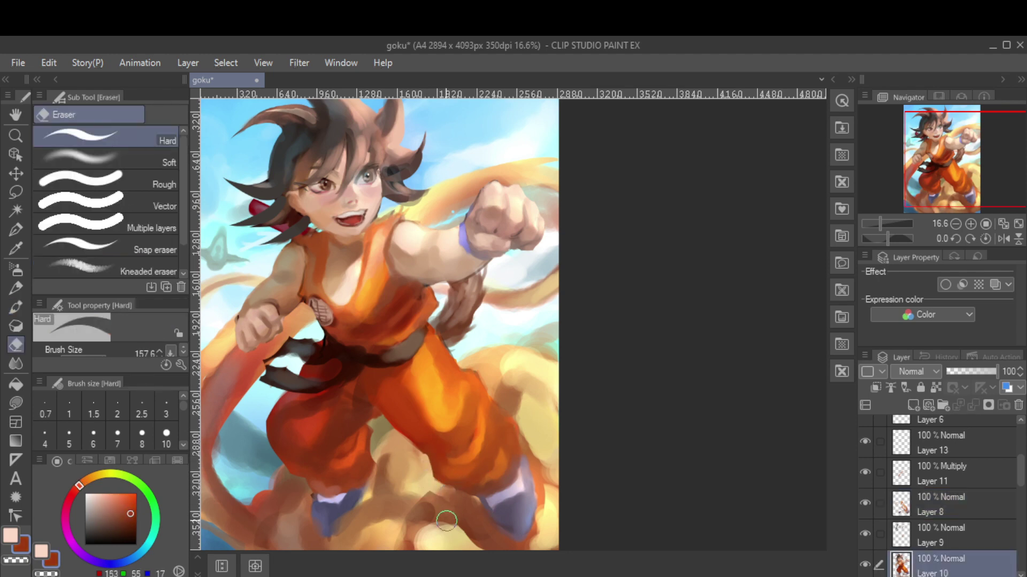
pyautogui.scroll(-2, 408, 350)
pyautogui.press('h')
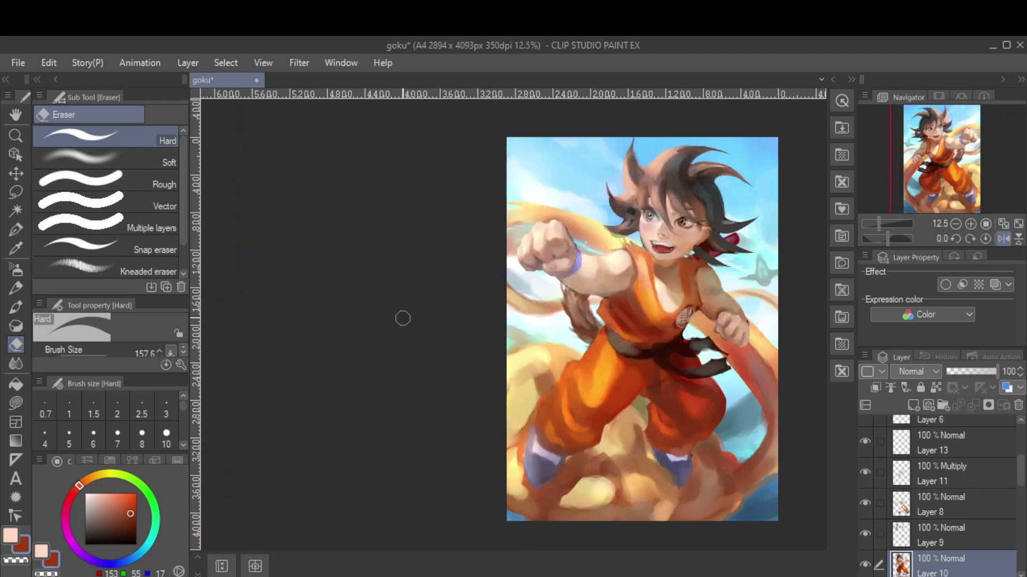
pyautogui.scroll(1, 535, 332)
pyautogui.press('b')
pyautogui.keyDown('alt'); pyautogui.click(542, 382); pyautogui.keyUp('alt')
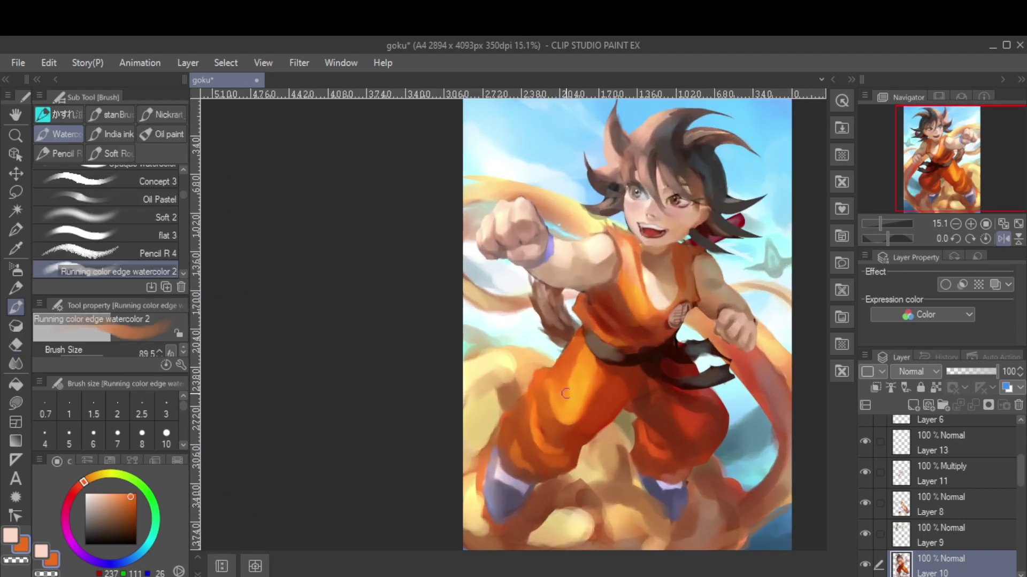
pyautogui.keyDown('alt'); pyautogui.click(626, 379); pyautogui.keyUp('alt')
pyautogui.press(']')
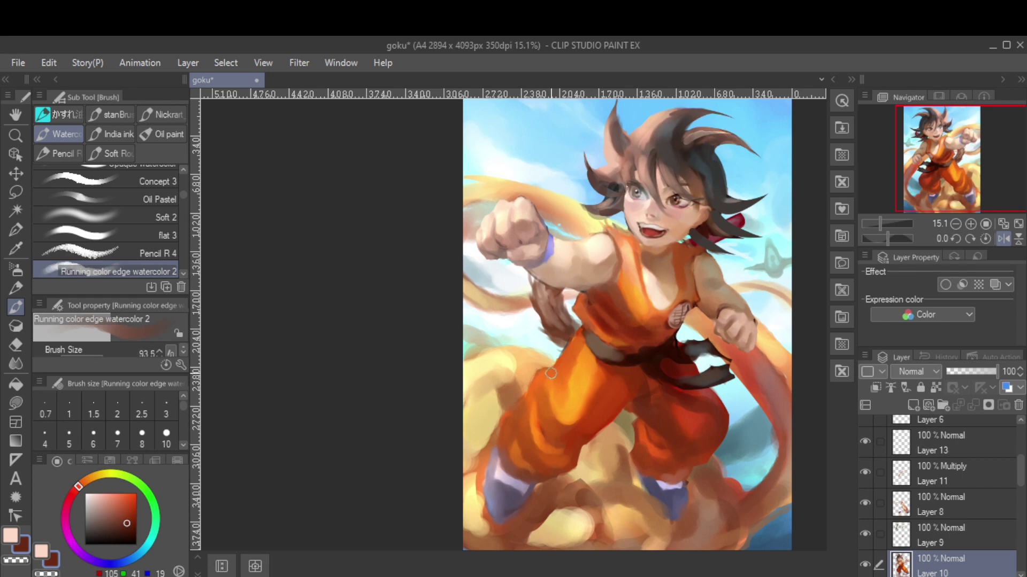
pyautogui.keyDown('alt'); pyautogui.click(552, 405); pyautogui.keyUp('alt')
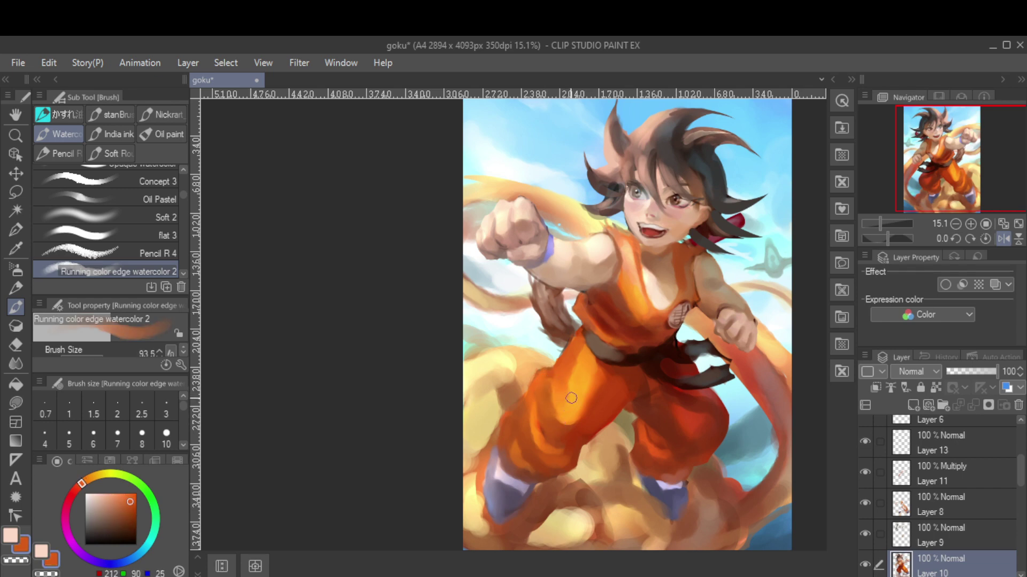
pyautogui.keyDown('alt'); pyautogui.click(634, 327); pyautogui.keyUp('alt')
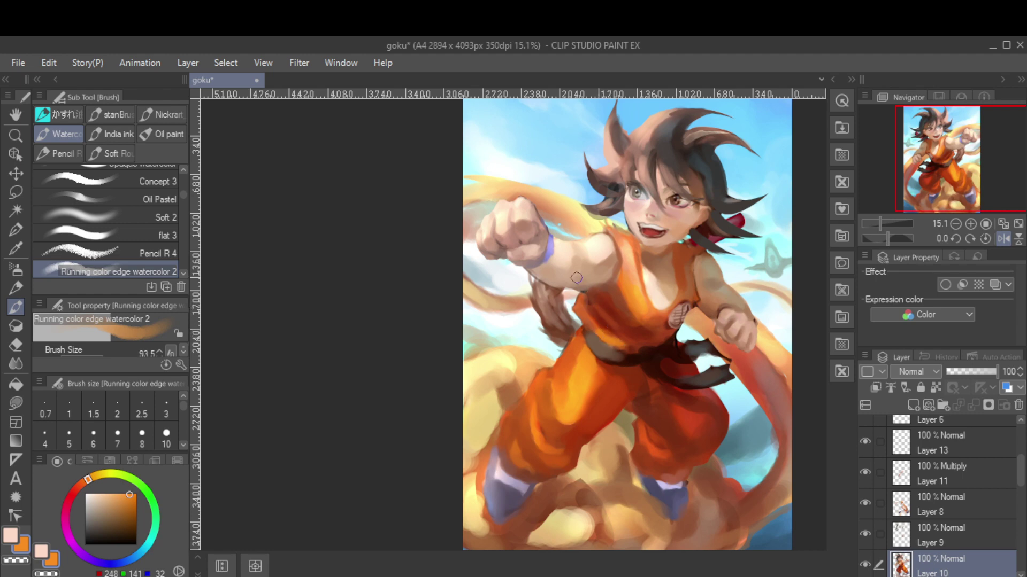
# Restore the unmirrored view and shade the torso around the neckline with sampled orange and brown skin tones
pyautogui.press('h')
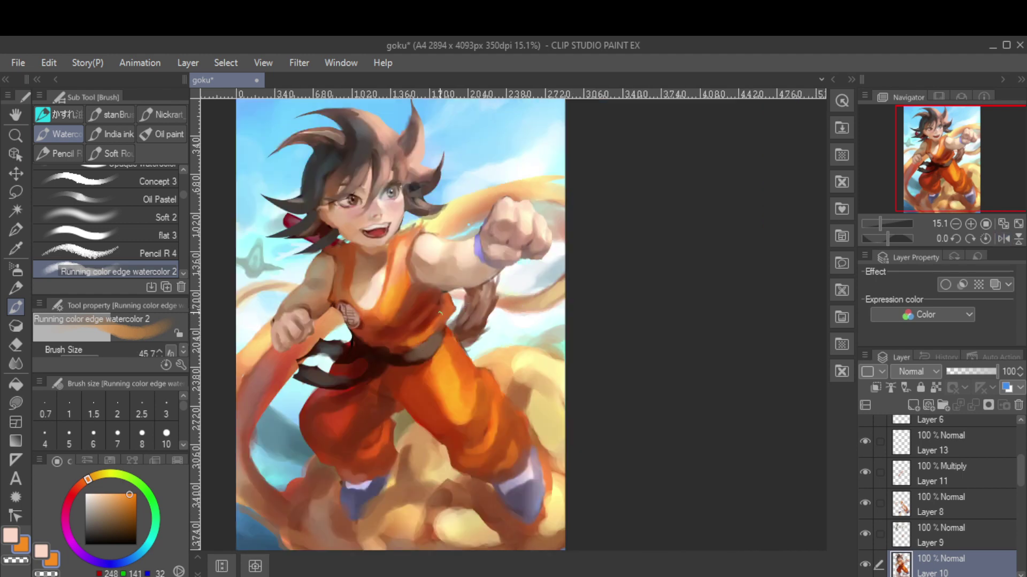
pyautogui.keyDown('alt'); pyautogui.click(399, 241); pyautogui.keyUp('alt')
pyautogui.keyDown('alt'); pyautogui.click(356, 295); pyautogui.keyUp('alt')
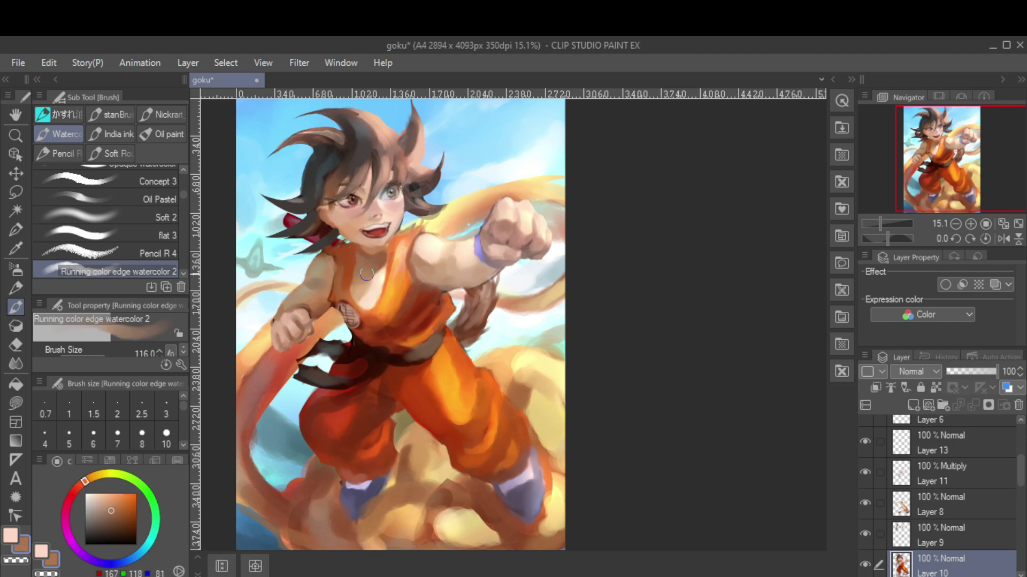
# On Layer 4, erase part of the dust around the rear boot and repaint its edges with colors sampled nearby
pyautogui.keyDown('alt'); pyautogui.click(368, 465); pyautogui.keyUp('alt')
pyautogui.keyDown('alt'); pyautogui.click(367, 509); pyautogui.keyUp('alt')
pyautogui.press('e')
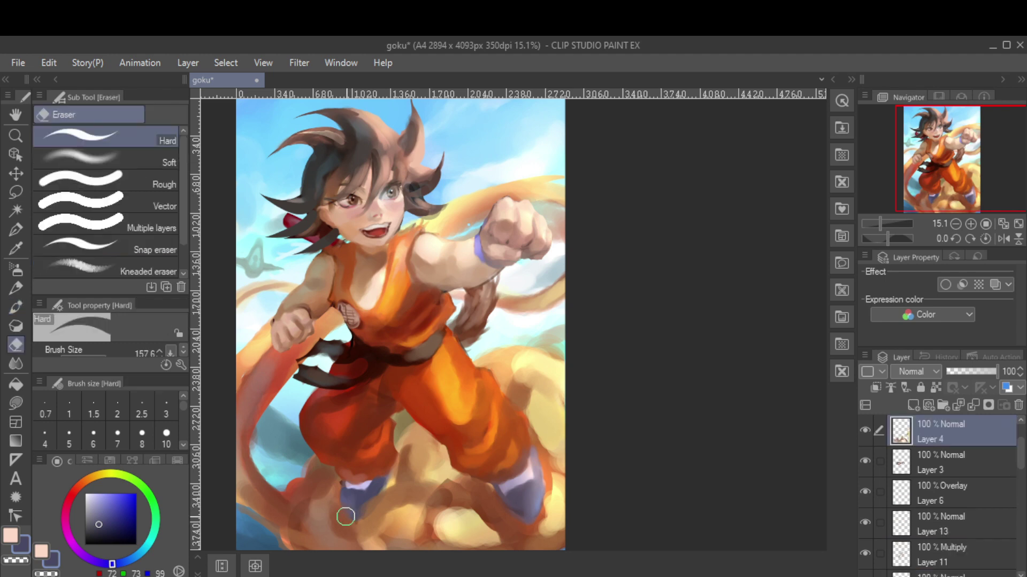
pyautogui.moveTo(345, 516); pyautogui.dragTo(364, 528)
pyautogui.press('b')
pyautogui.keyDown('alt'); pyautogui.click(377, 502); pyautogui.keyUp('alt')
pyautogui.keyDown('alt'); pyautogui.click(364, 528); pyautogui.keyUp('alt')
pyautogui.moveTo(392, 497); pyautogui.dragTo(404, 489)
pyautogui.keyDown('alt'); pyautogui.click(405, 490); pyautogui.keyUp('alt')
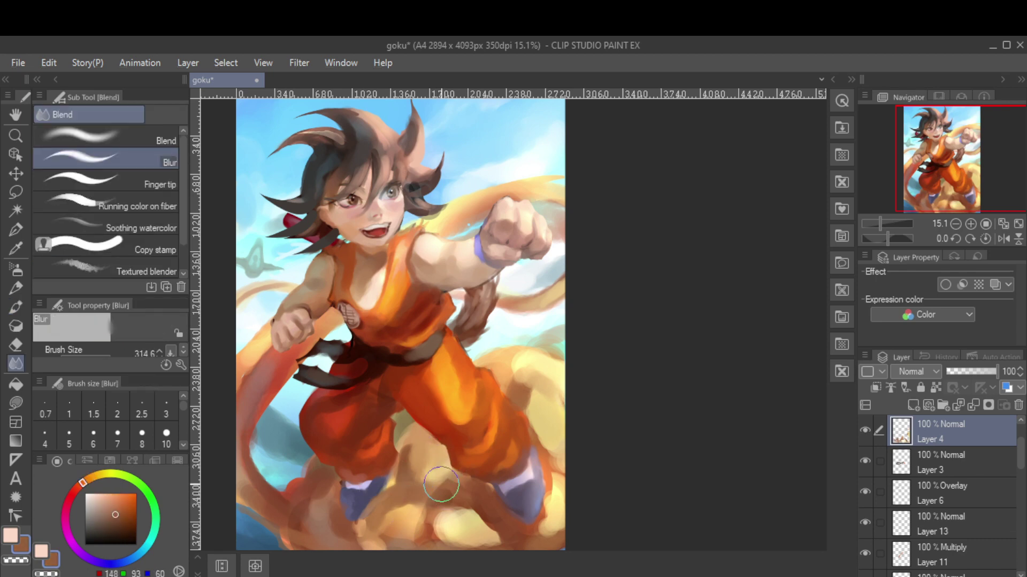
# Soften and repaint the dust clouds between the two boots with sampled light orange and brown
pyautogui.keyDown('alt'); pyautogui.click(420, 514); pyautogui.keyUp('alt')
pyautogui.keyDown('alt'); pyautogui.click(420, 513); pyautogui.keyUp('alt')
pyautogui.hotkey('ctrl', '-')
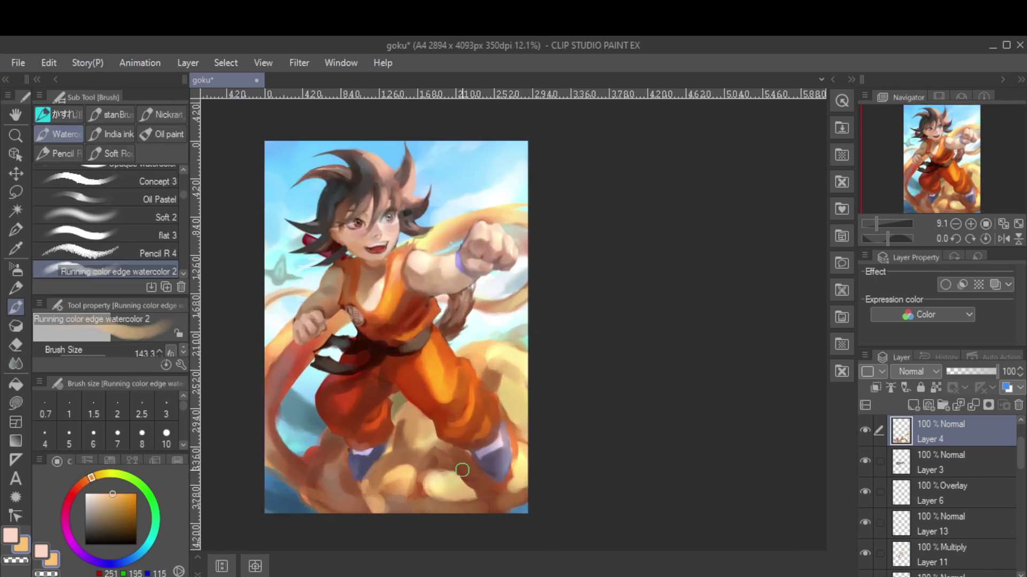
pyautogui.keyDown('alt'); pyautogui.click(450, 479); pyautogui.keyUp('alt')
# Model the dust cloud behind the front leg with sampled pale yellow and brown using the watercolor brush
pyautogui.keyDown('alt'); pyautogui.click(508, 366); pyautogui.keyUp('alt')
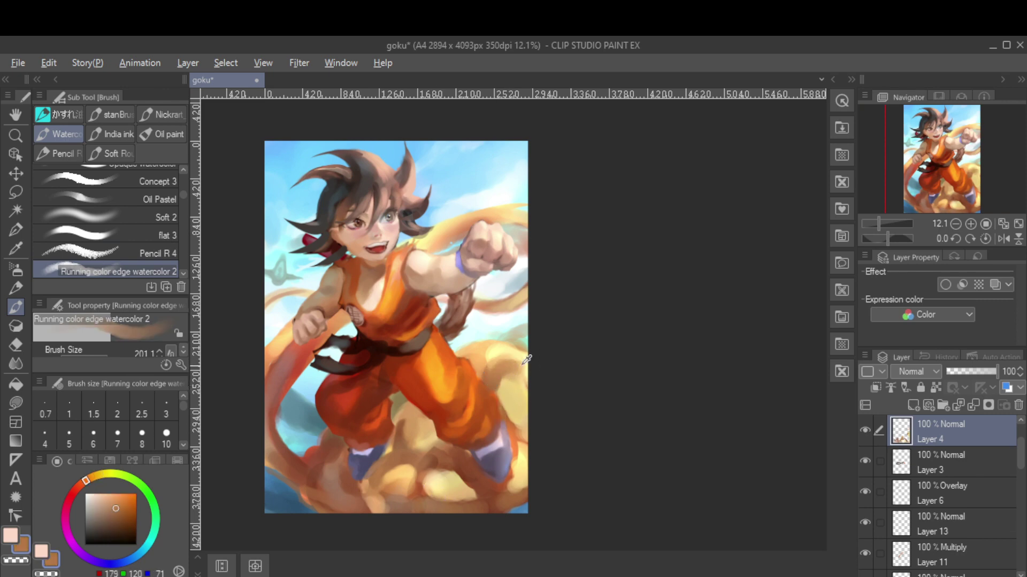
pyautogui.keyDown('alt'); pyautogui.click(513, 372); pyautogui.keyUp('alt')
pyautogui.keyDown('alt'); pyautogui.click(516, 374); pyautogui.keyUp('alt')
pyautogui.keyDown('alt'); pyautogui.click(520, 374); pyautogui.keyUp('alt')
pyautogui.keyDown('alt'); pyautogui.click(518, 368); pyautogui.keyUp('alt')
pyautogui.keyDown('alt'); pyautogui.click(521, 369); pyautogui.keyUp('alt')
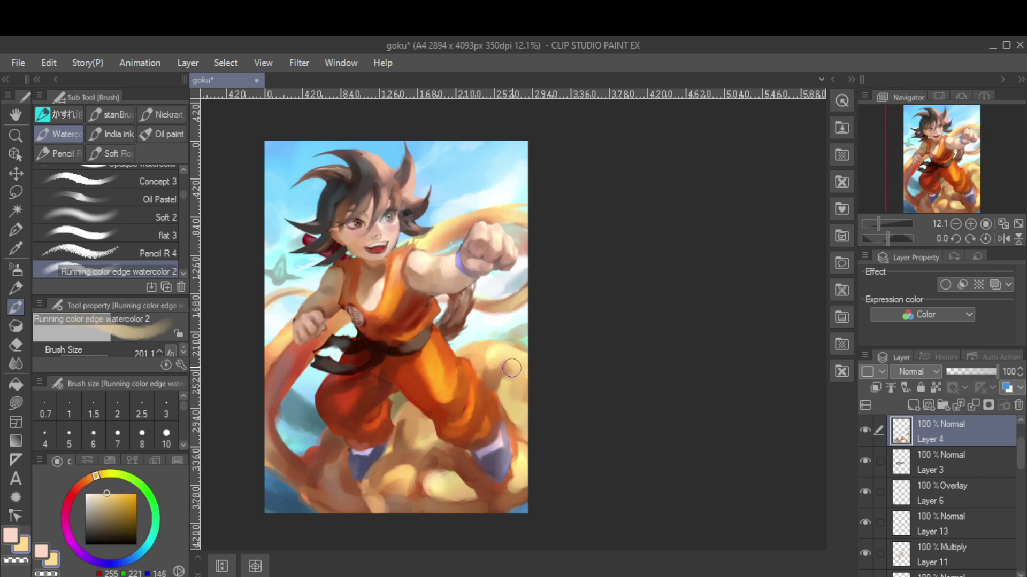
pyautogui.keyDown('alt'); pyautogui.click(519, 390); pyautogui.keyUp('alt')
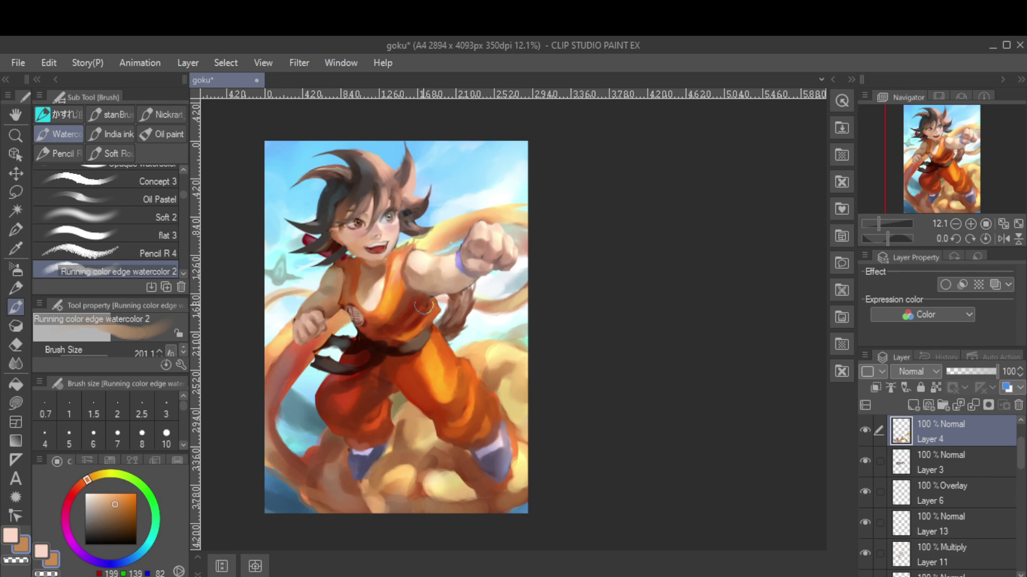
# On Layer 1, unlock the transparent pixels and airbrush the golden band behind the outstretched fist with a sampled peach tone
pyautogui.scroll(3, 423, 240)
pyautogui.scroll(-1, 422, 241)
pyautogui.press('b')
pyautogui.keyDown('ctrl'); pyautogui.keyDown('shift'); pyautogui.click(466, 242); pyautogui.keyUp('shift'); pyautogui.keyUp('ctrl')
pyautogui.keyDown('alt'); pyautogui.click(467, 242); pyautogui.keyUp('alt')
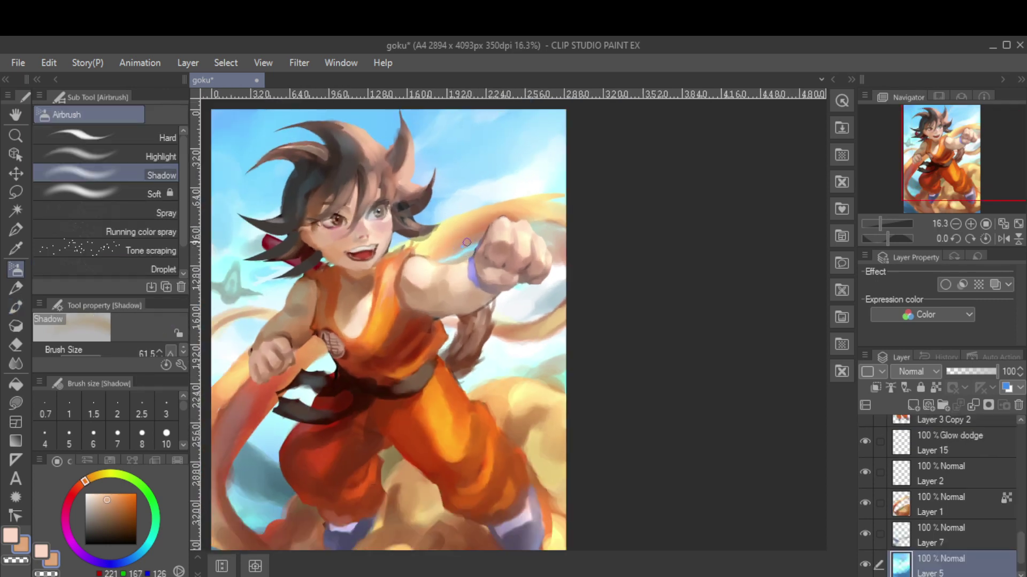
pyautogui.keyDown('ctrl'); pyautogui.keyDown('shift'); pyautogui.click(461, 248); pyautogui.keyUp('shift'); pyautogui.keyUp('ctrl')
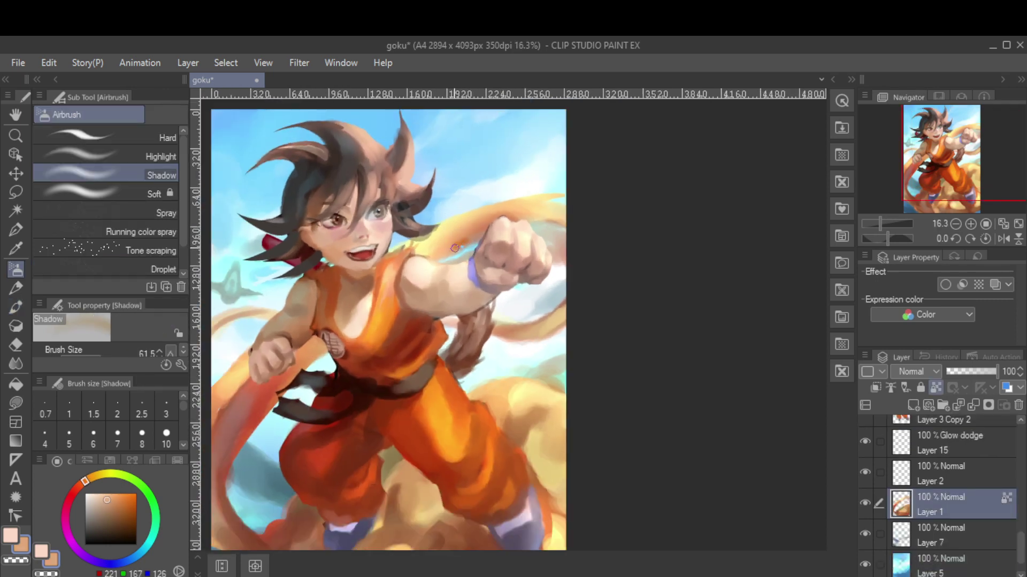
pyautogui.keyDown('alt'); pyautogui.click(466, 240); pyautogui.keyUp('alt')
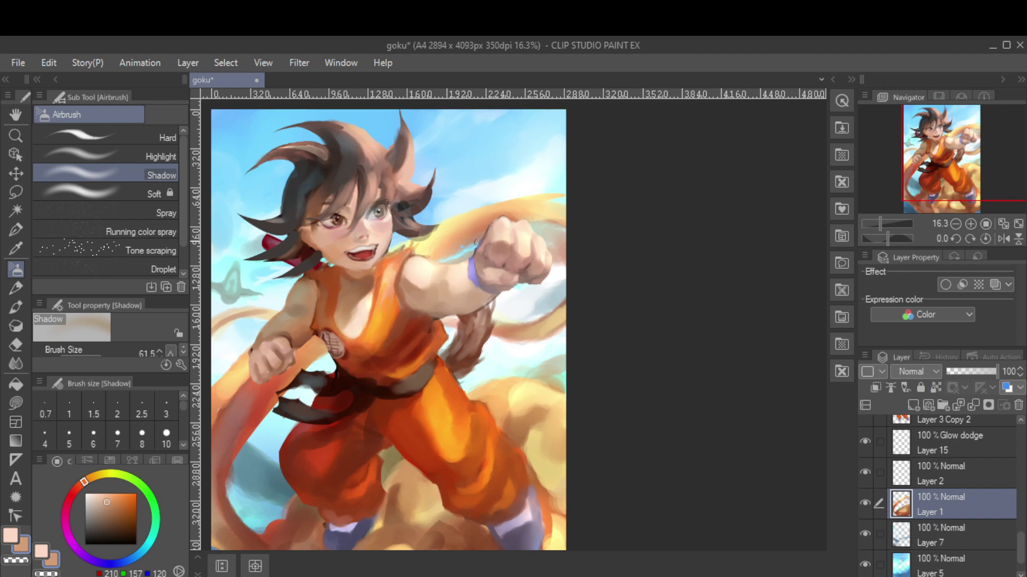
# Blend the golden band between the shoulder and fist on Layer 1 with the Shadow airbrush in sampled light orange
pyautogui.keyDown('ctrl'); pyautogui.keyDown('shift'); pyautogui.click(439, 264); pyautogui.keyUp('shift'); pyautogui.keyUp('ctrl')
pyautogui.keyDown('alt'); pyautogui.click(450, 251); pyautogui.keyUp('alt')
pyautogui.keyDown('ctrl'); pyautogui.keyDown('shift'); pyautogui.click(454, 247); pyautogui.keyUp('shift'); pyautogui.keyUp('ctrl')
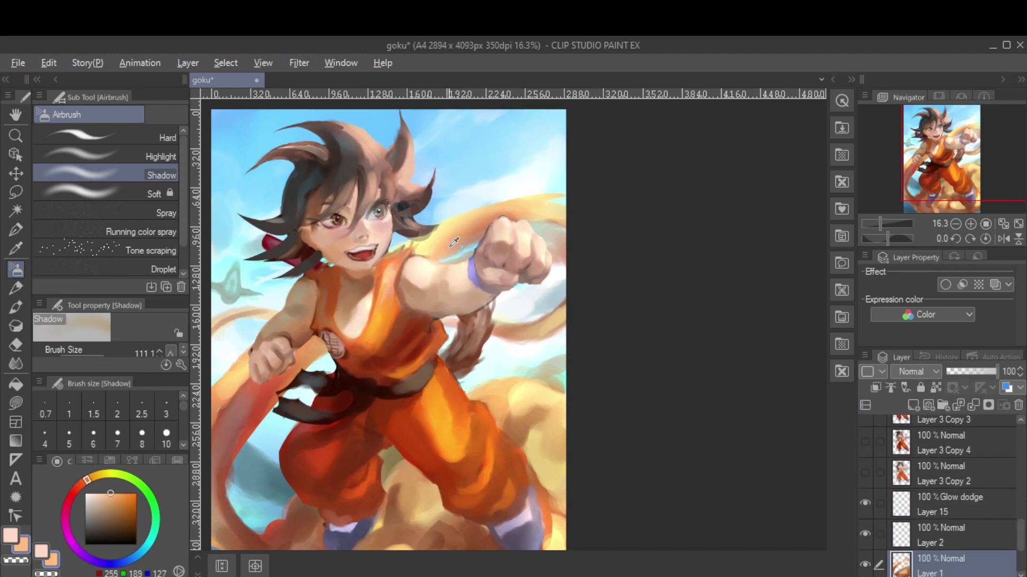
pyautogui.keyDown('alt'); pyautogui.click(463, 244); pyautogui.keyUp('alt')
# Compare the painting with the Glow dodge Layer 16 hidden and shown
pyautogui.keyDown('ctrl'); pyautogui.keyDown('shift'); pyautogui.click(461, 247); pyautogui.keyUp('shift'); pyautogui.keyUp('ctrl')
pyautogui.click(865, 431)
pyautogui.click(864, 431)
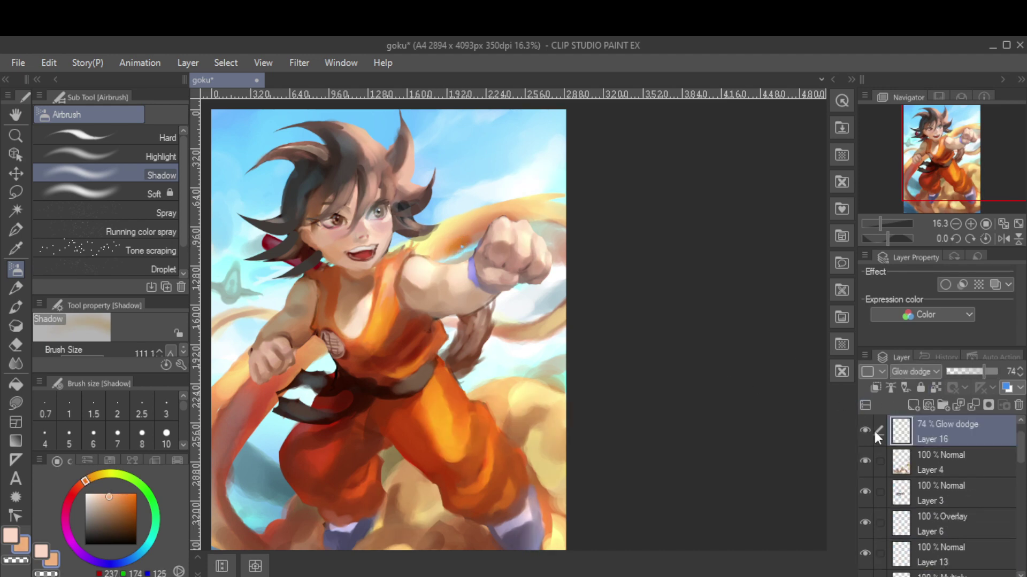
# Return to Layer 1 and repaint the band beside the fist with Running color edge watercolor 2 in sampled orange
pyautogui.keyDown('ctrl'); pyautogui.keyDown('shift'); pyautogui.click(482, 236); pyautogui.keyUp('shift'); pyautogui.keyUp('ctrl')
pyautogui.keyDown('alt'); pyautogui.click(445, 246); pyautogui.keyUp('alt')
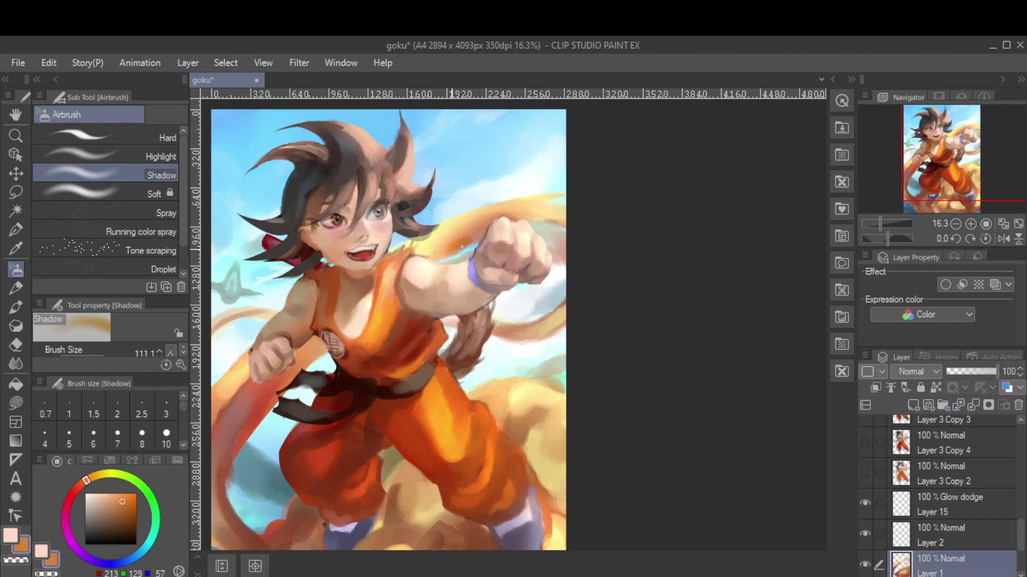
pyautogui.press('b')
pyautogui.keyDown('alt'); pyautogui.click(460, 254); pyautogui.keyUp('alt')
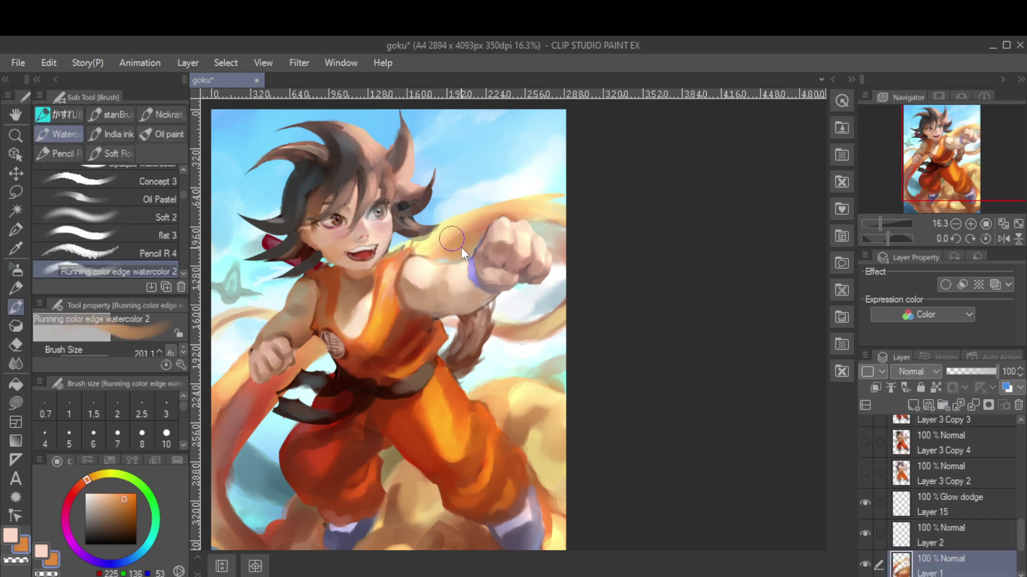
# Shade the knuckles of the outstretched fist on Layer 10 with a brown sampled from the hand
pyautogui.keyDown('alt'); pyautogui.click(479, 262); pyautogui.keyUp('alt')
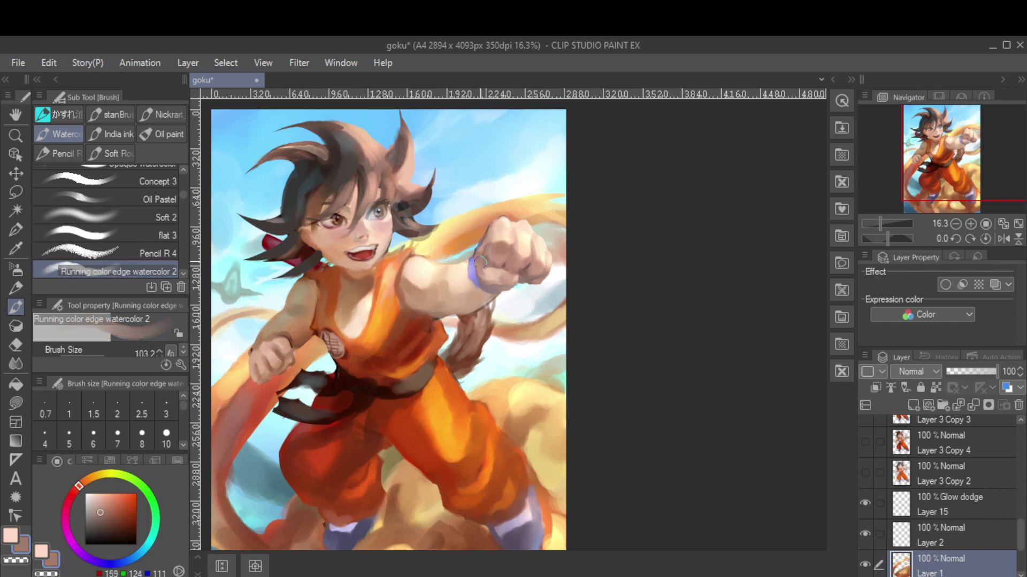
pyautogui.keyDown('ctrl'); pyautogui.keyDown('shift'); pyautogui.click(527, 269); pyautogui.keyUp('shift'); pyautogui.keyUp('ctrl')
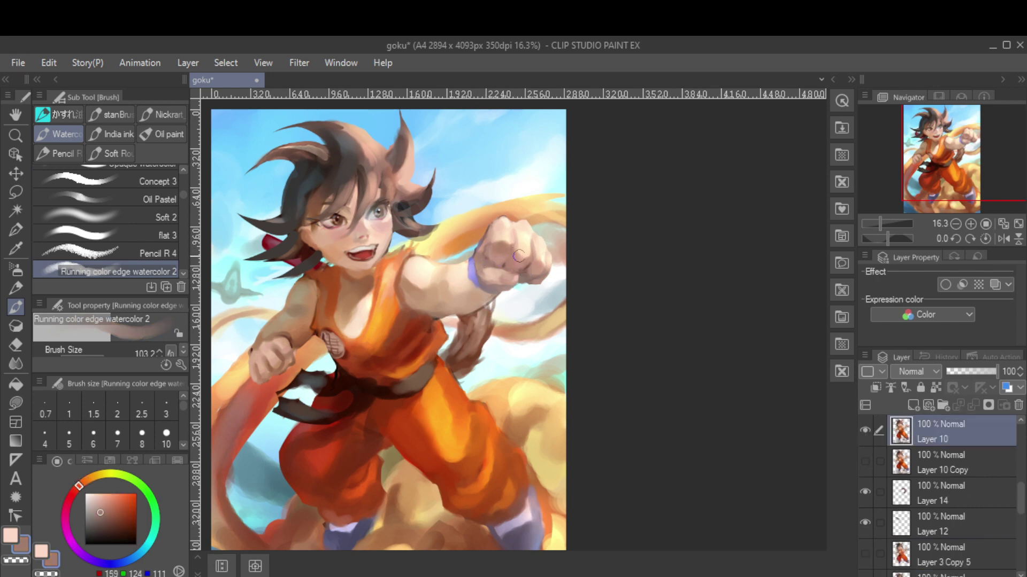
pyautogui.scroll(-2, 518, 288)
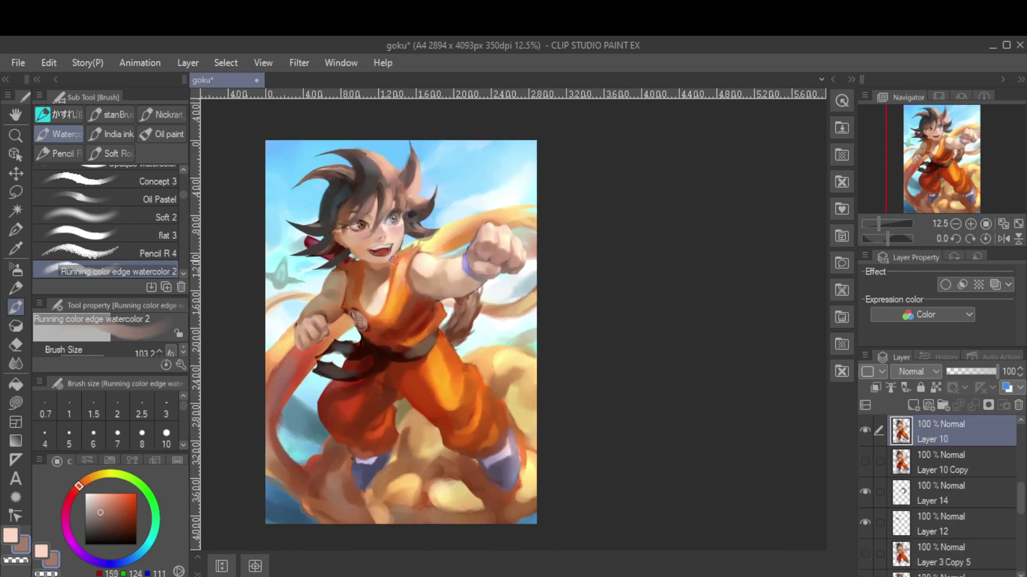
# In mirrored view, clean up the lower edge and thumb side of the rear fist on Layer 10 with sampled colors
pyautogui.press('h')
pyautogui.scroll(4, 723, 335)
pyautogui.keyDown('alt'); pyautogui.click(601, 308); pyautogui.keyUp('alt')
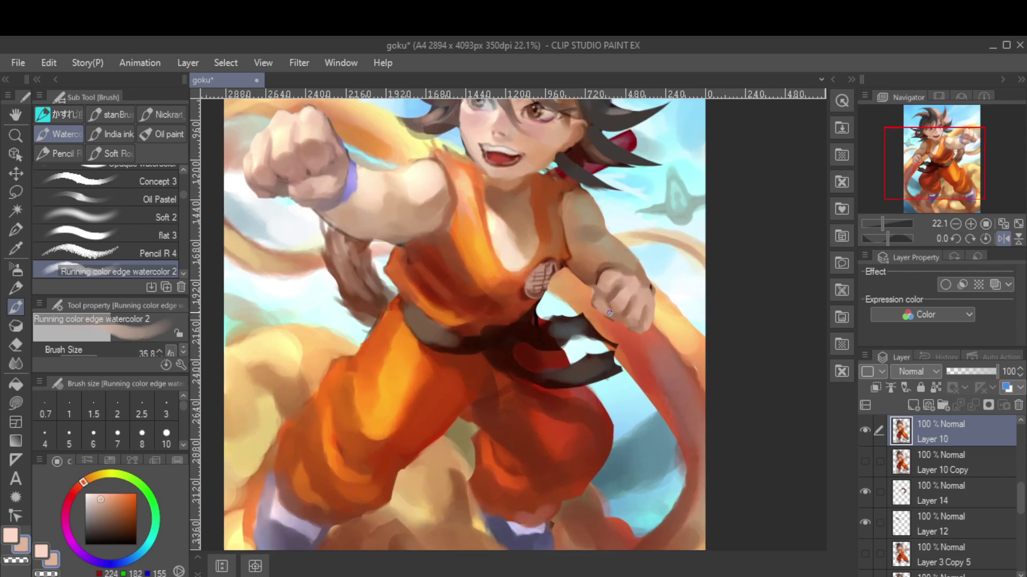
pyautogui.keyDown('alt'); pyautogui.click(609, 323); pyautogui.keyUp('alt')
pyautogui.moveTo(607, 313); pyautogui.dragTo(611, 320)
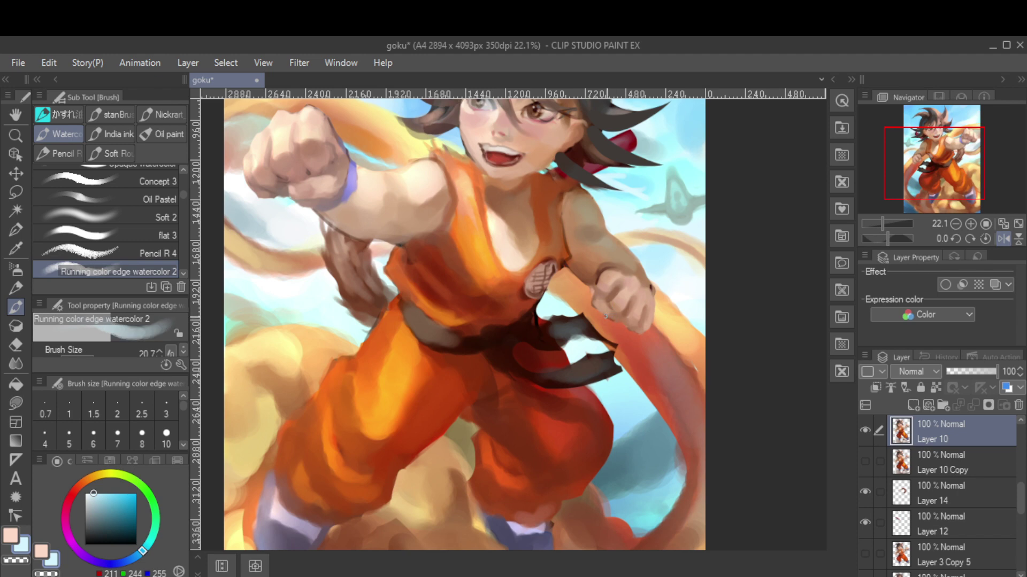
pyautogui.keyDown('alt'); pyautogui.click(609, 314); pyautogui.keyUp('alt')
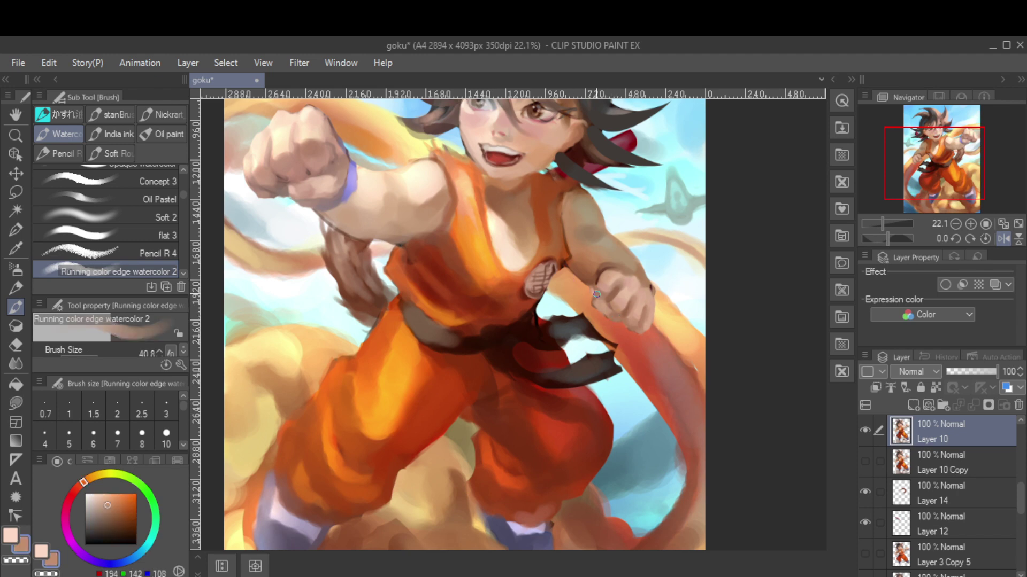
pyautogui.keyDown('alt'); pyautogui.click(596, 294); pyautogui.keyUp('alt')
# On Layer 8, refine the rear fist's wrist and knuckle shading with sampled brown and light skin tones
pyautogui.keyDown('ctrl'); pyautogui.keyDown('shift'); pyautogui.click(602, 295); pyautogui.keyUp('shift'); pyautogui.keyUp('ctrl')
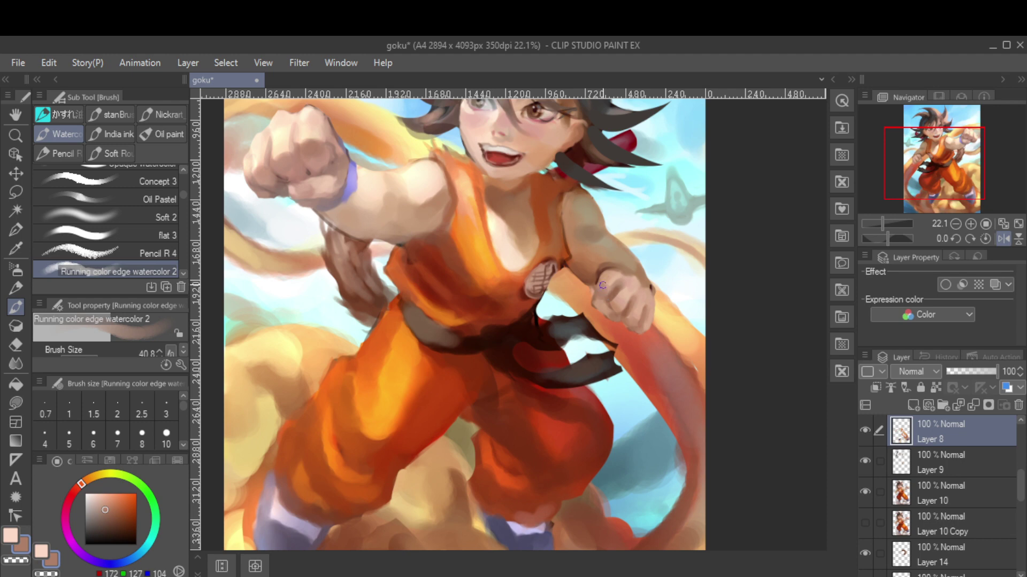
pyautogui.keyDown('alt'); pyautogui.click(602, 285); pyautogui.keyUp('alt')
pyautogui.moveTo(611, 267)
pyautogui.mouseDown()
pyautogui.moveTo(655, 267)
pyautogui.moveTo(595, 266)
pyautogui.mouseUp()
pyautogui.keyDown('alt'); pyautogui.click(640, 274); pyautogui.keyUp('alt')
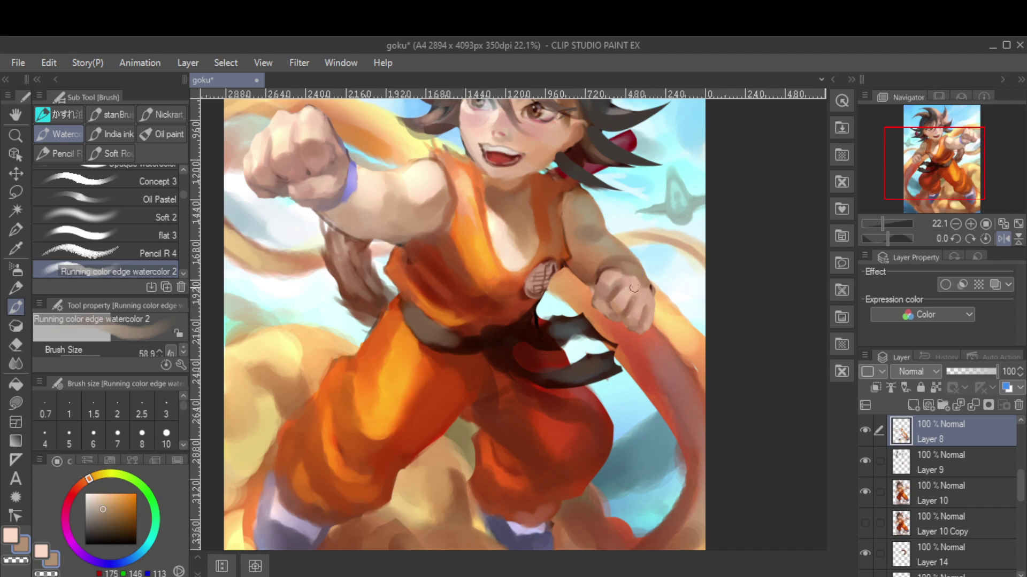
pyautogui.keyDown('alt'); pyautogui.click(633, 288); pyautogui.keyUp('alt')
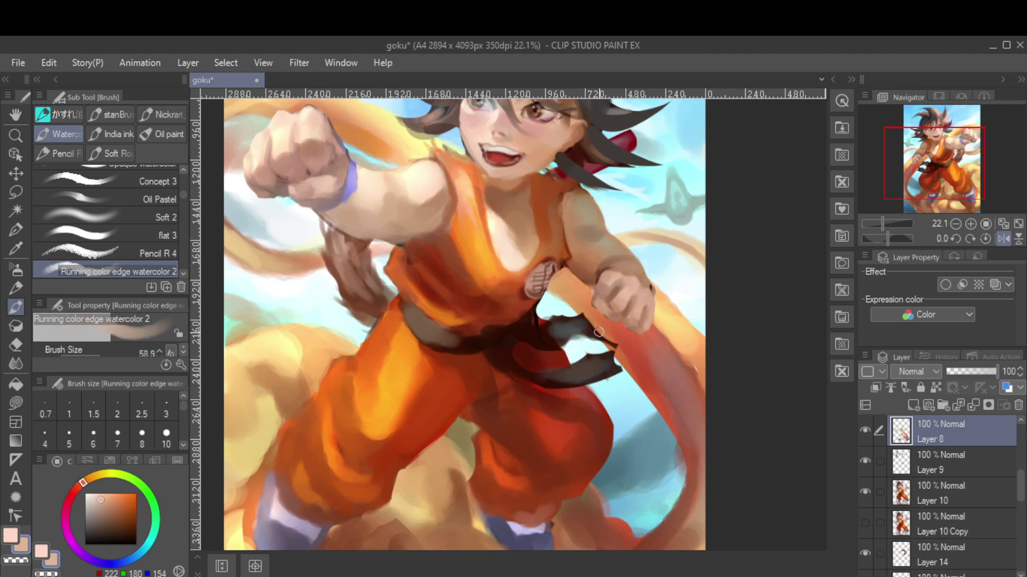
# Darken the outstretched arm's wristband with sampled purple tones on Layer 8
pyautogui.scroll(-1, 559, 316)
pyautogui.keyDown('alt'); pyautogui.click(333, 226); pyautogui.keyUp('alt')
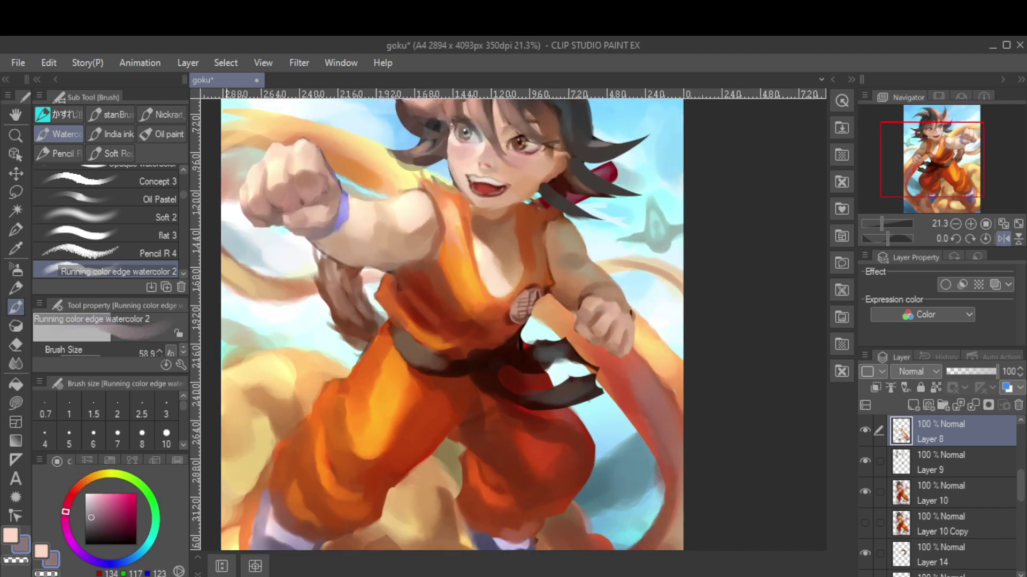
pyautogui.keyDown('alt'); pyautogui.click(339, 212); pyautogui.keyUp('alt')
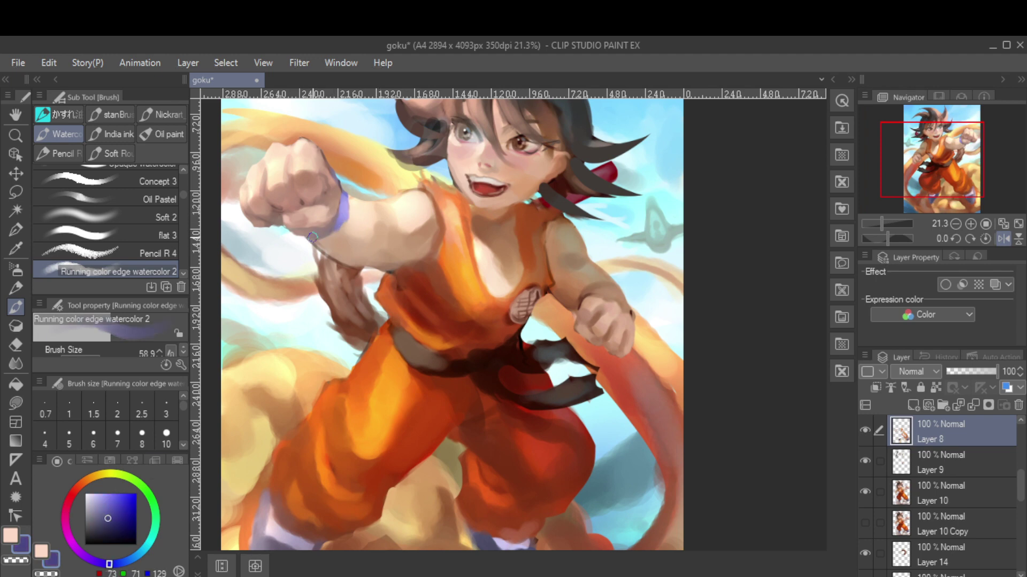
pyautogui.moveTo(312, 237); pyautogui.dragTo(345, 213)
pyautogui.keyDown('alt'); pyautogui.click(341, 222); pyautogui.keyUp('alt')
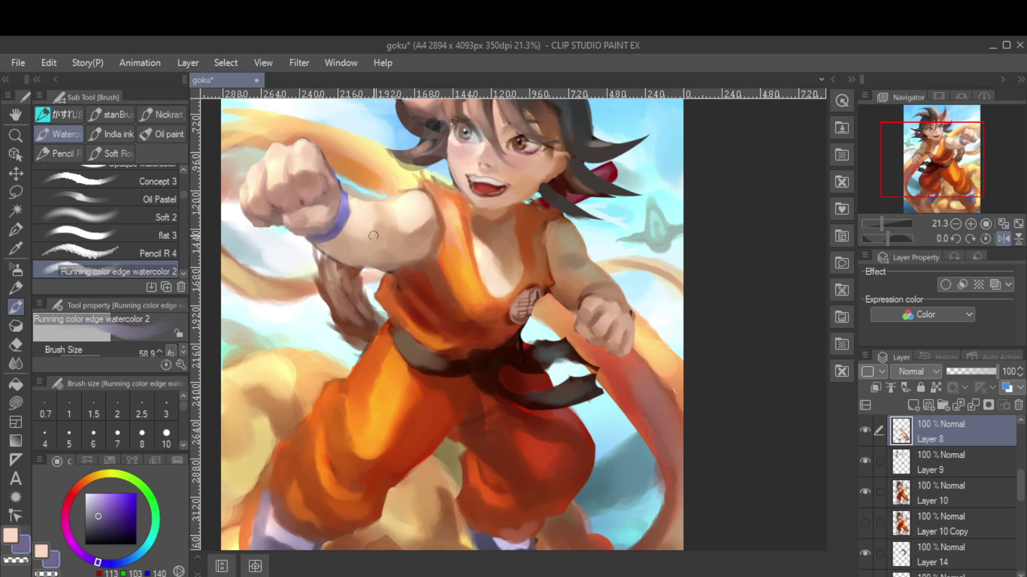
# Accent the rear wristband with sampled light purple and touch up the red trouser leg's edge with sampled sky blue and reddish brown
pyautogui.scroll(-1, 373, 235)
pyautogui.keyDown('alt'); pyautogui.click(298, 201); pyautogui.keyUp('alt')
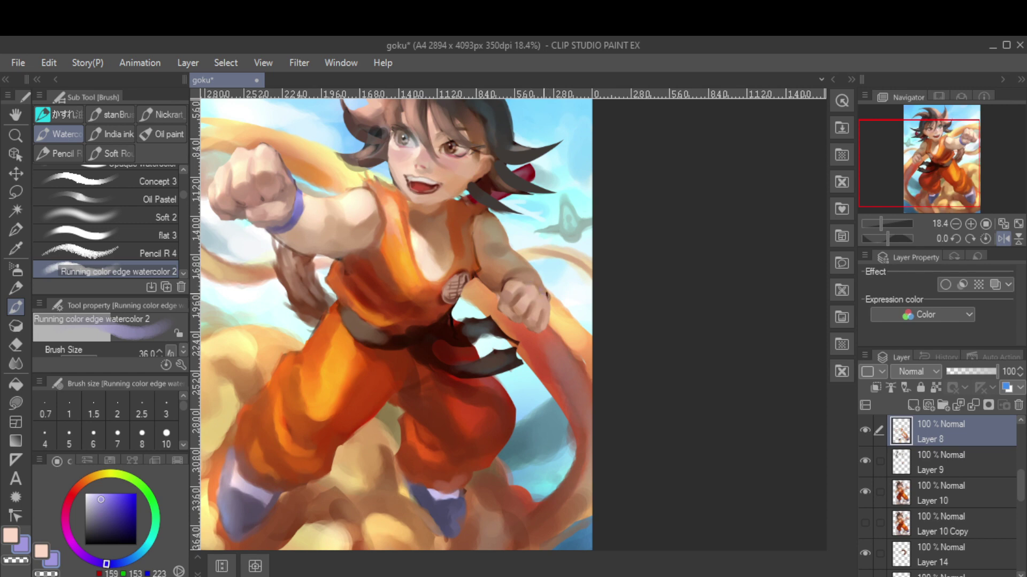
pyautogui.scroll(-2, 515, 249)
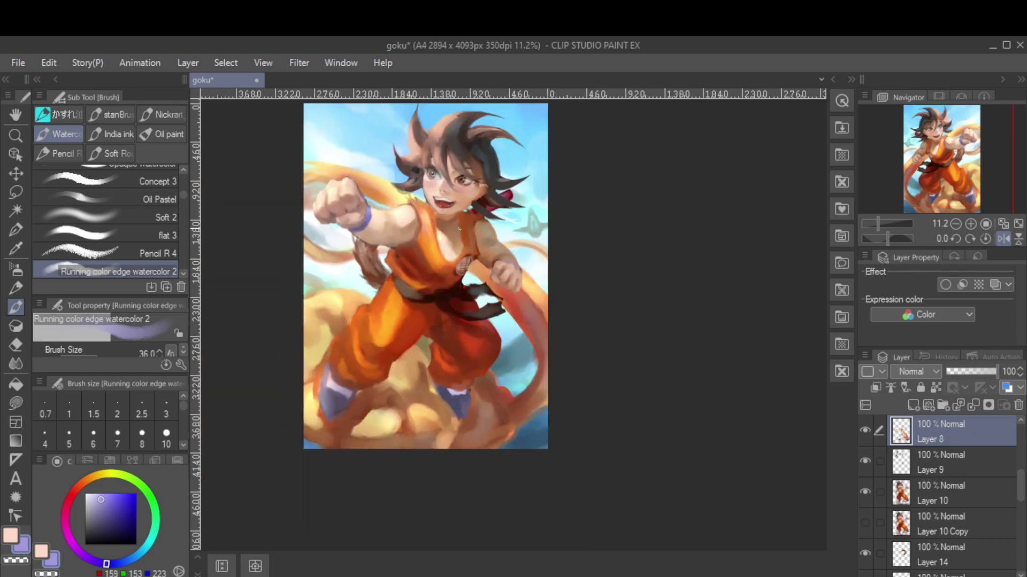
pyautogui.scroll(1, 460, 309)
pyautogui.keyDown('alt'); pyautogui.click(527, 353); pyautogui.keyUp('alt')
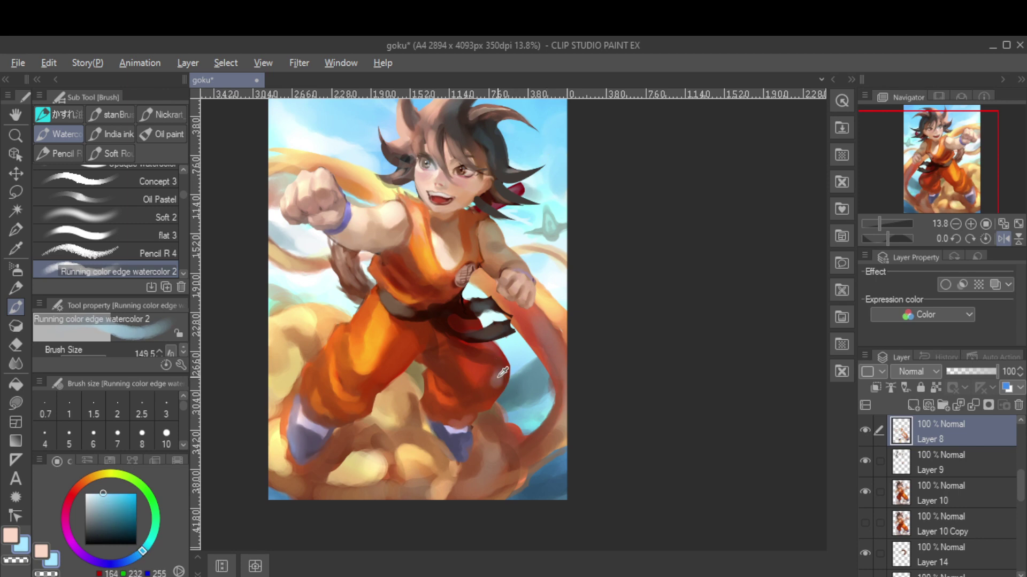
pyautogui.keyDown('alt'); pyautogui.click(494, 382); pyautogui.keyUp('alt')
pyautogui.keyDown('alt'); pyautogui.click(492, 381); pyautogui.keyUp('alt')
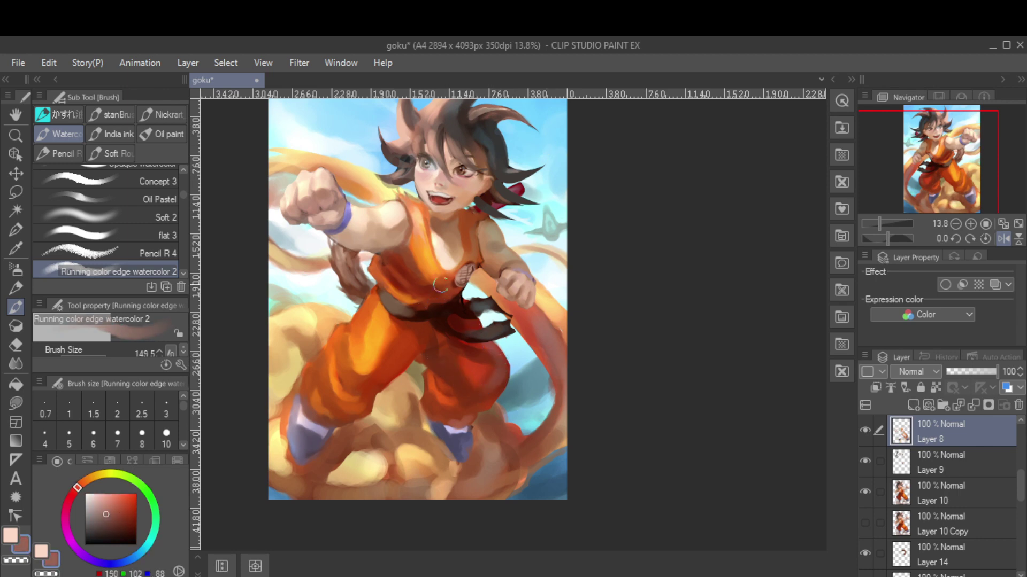
# Deepen the shadow between the neck and the hair on Layer 6 with sampled dark brown and dark red
pyautogui.moveTo(466, 231)
pyautogui.mouseDown()
pyautogui.moveTo(478, 230)
pyautogui.moveTo(470, 222)
pyautogui.mouseUp()
pyautogui.scroll(2, 477, 195)
pyautogui.keyDown('alt'); pyautogui.click(476, 227); pyautogui.keyUp('alt')
pyautogui.keyDown('ctrl'); pyautogui.keyDown('shift'); pyautogui.click(475, 205); pyautogui.keyUp('shift'); pyautogui.keyUp('ctrl')
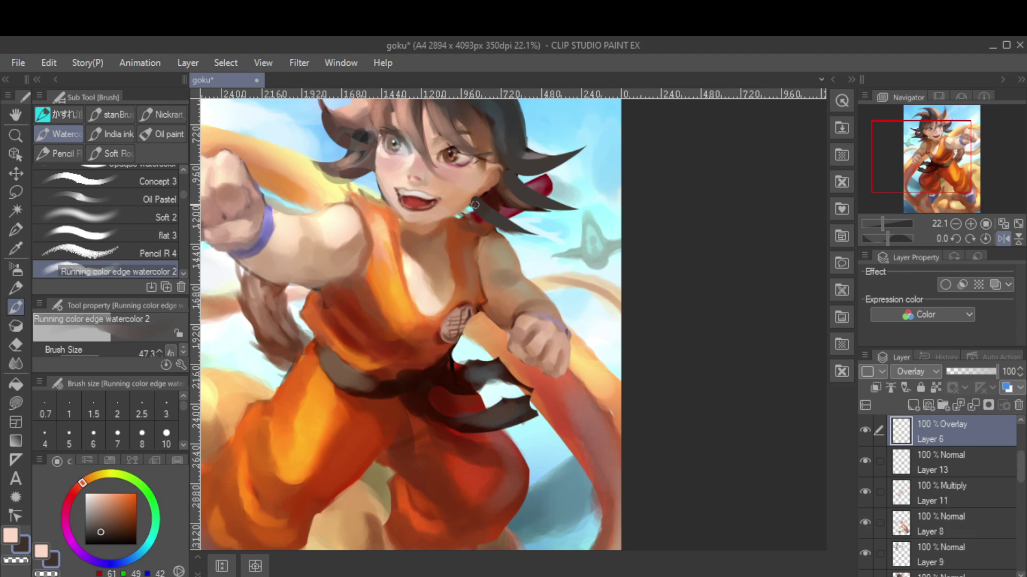
pyautogui.keyDown('alt'); pyautogui.click(472, 193); pyautogui.keyUp('alt')
pyautogui.keyDown('alt'); pyautogui.click(477, 210); pyautogui.keyUp('alt')
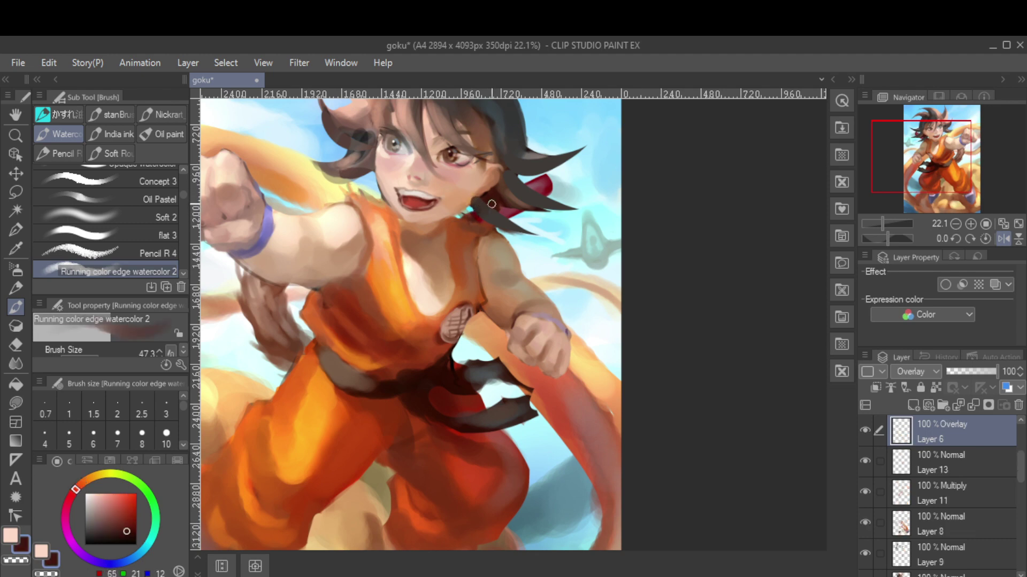
pyautogui.scroll(-1, 475, 254)
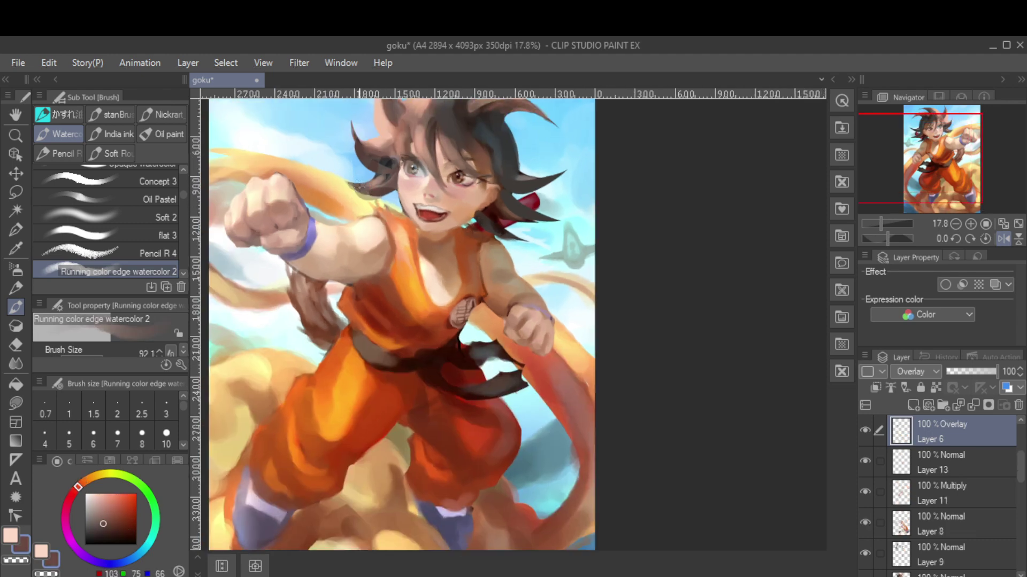
# Refine the hair spikes on the outstretched-fist side of the head on Layer 10 with sampled dark browns
pyautogui.keyDown('ctrl'); pyautogui.keyDown('shift'); pyautogui.click(357, 188); pyautogui.keyUp('shift'); pyautogui.keyUp('ctrl')
pyautogui.keyDown('alt'); pyautogui.click(356, 192); pyautogui.keyUp('alt')
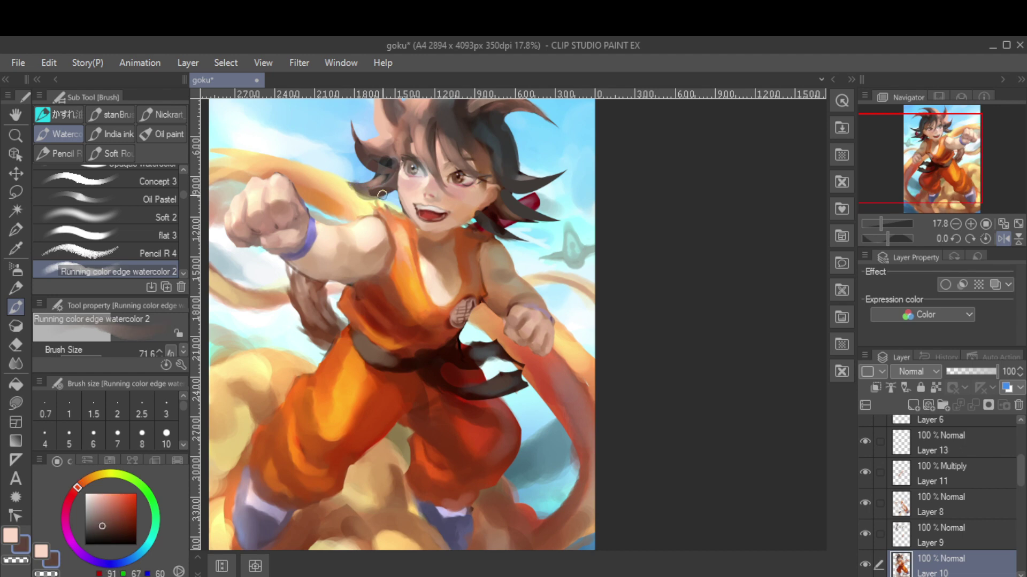
pyautogui.press('e')
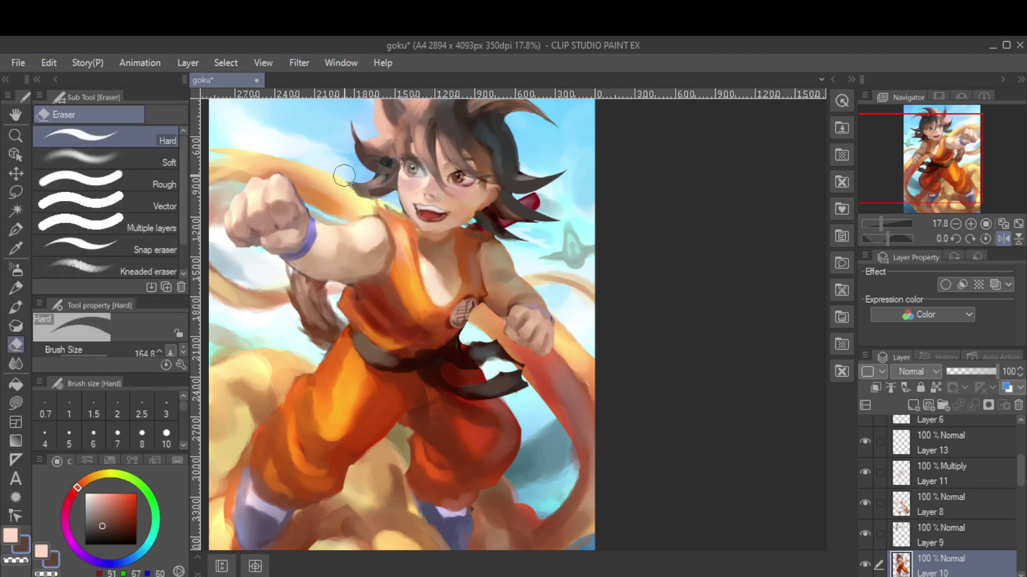
pyautogui.press('b')
pyautogui.keyDown('alt'); pyautogui.click(359, 149); pyautogui.keyUp('alt')
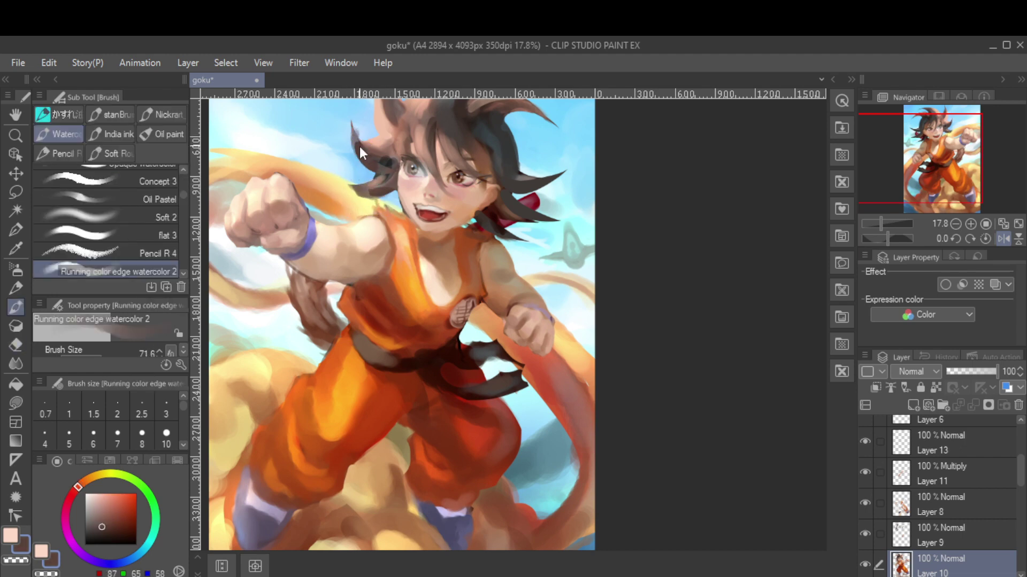
pyautogui.moveTo(359, 146); pyautogui.dragTo(357, 148)
pyautogui.scroll(-3, 385, 159)
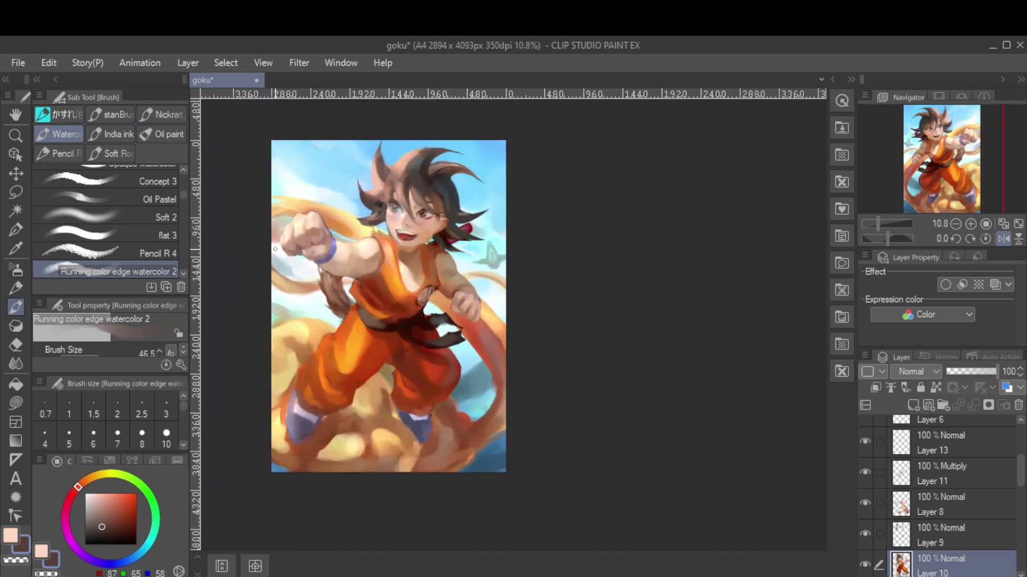
# Return to the unmirrored view and shade the front boot's cuff on Layer 8 with sampled mauve-grey tones
pyautogui.scroll(1, 384, 203)
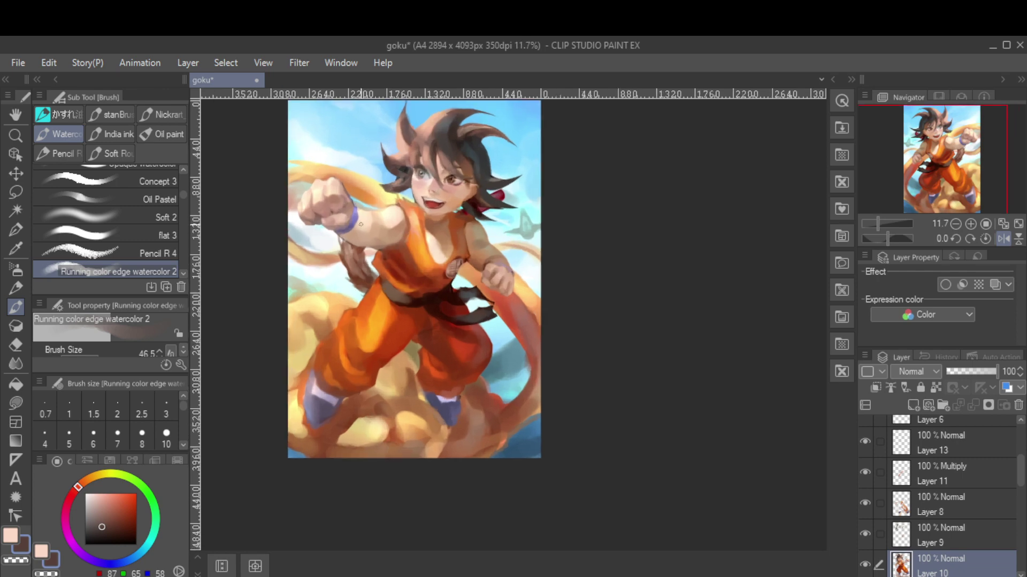
pyautogui.press('h')
pyautogui.scroll(2, 791, 236)
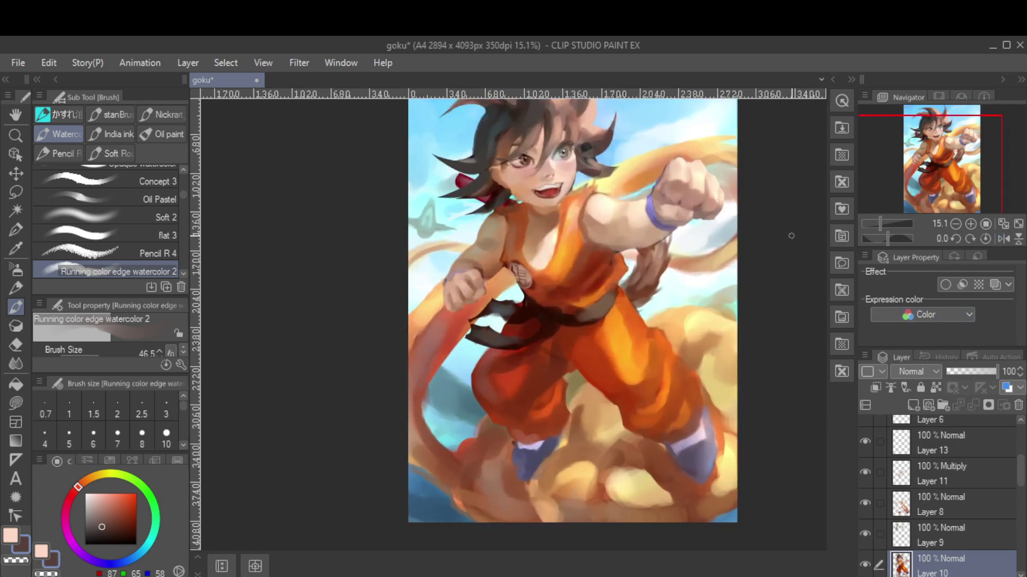
pyautogui.keyDown('alt'); pyautogui.click(664, 455); pyautogui.keyUp('alt')
pyautogui.moveTo(642, 455); pyautogui.dragTo(682, 444)
pyautogui.keyDown('ctrl'); pyautogui.keyDown('shift'); pyautogui.click(678, 460); pyautogui.keyUp('shift'); pyautogui.keyUp('ctrl')
pyautogui.keyDown('alt'); pyautogui.click(682, 444); pyautogui.keyUp('alt')
pyautogui.keyDown('alt'); pyautogui.click(693, 430); pyautogui.keyUp('alt')
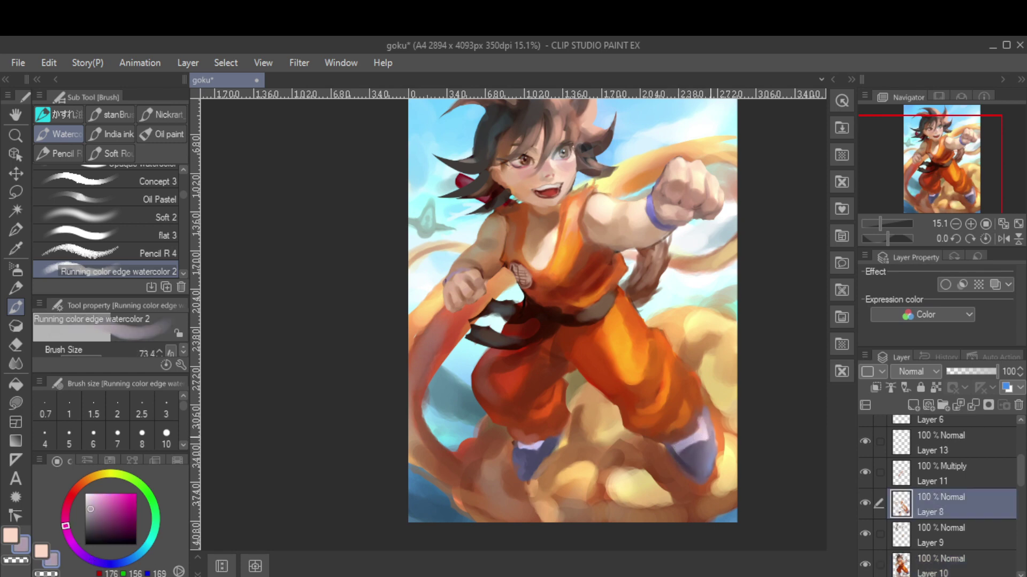
# Soften and repaint the folds of the front trouser leg on Layer 8 with Blur and sampled orange tones
pyautogui.press('j')
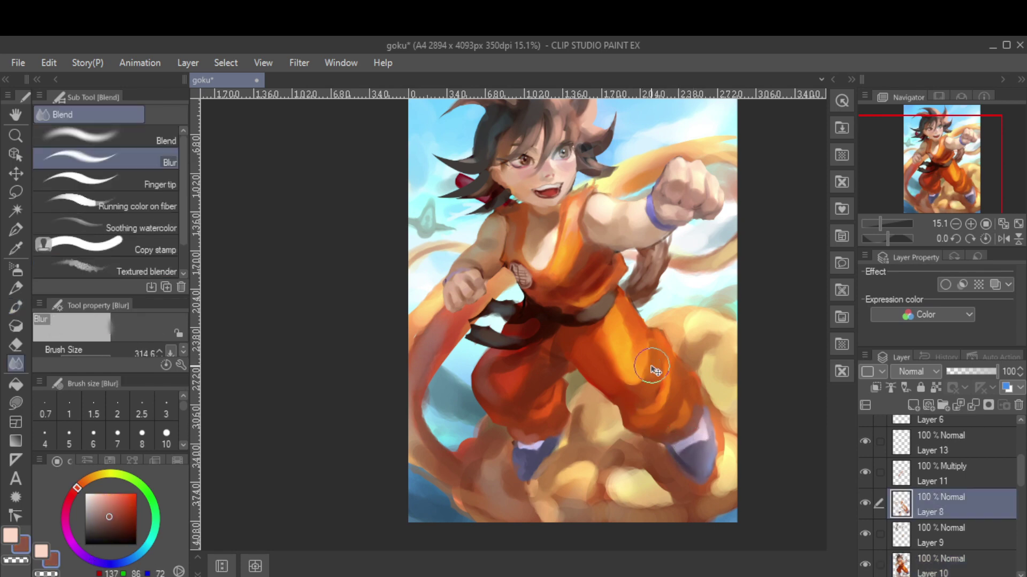
pyautogui.press('k')
pyautogui.scroll(2, 653, 406)
pyautogui.press('j')
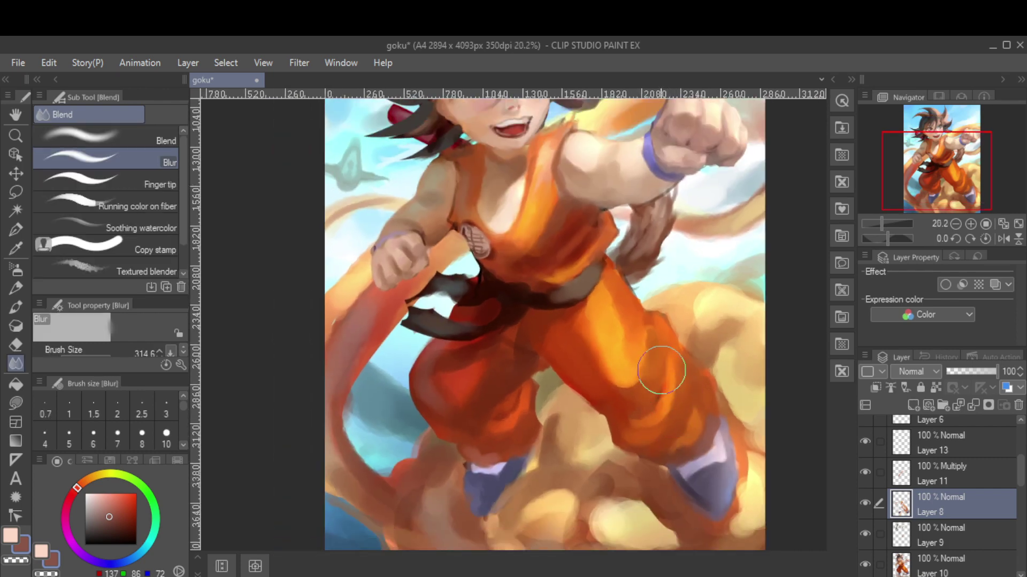
pyautogui.press('b')
pyautogui.keyDown('alt'); pyautogui.click(616, 411); pyautogui.keyUp('alt')
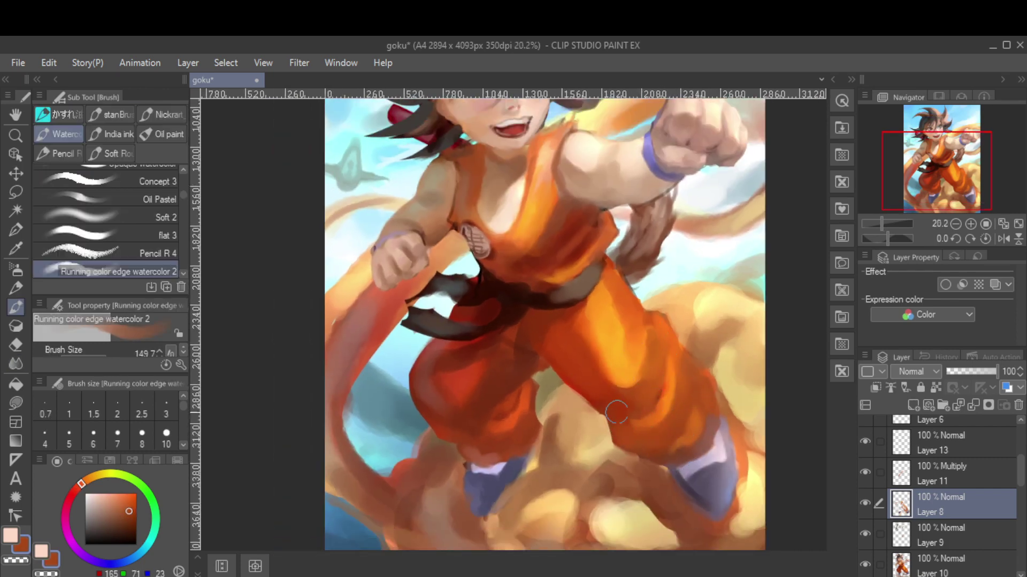
pyautogui.keyDown('alt'); pyautogui.click(626, 313); pyautogui.keyUp('alt')
pyautogui.press('j')
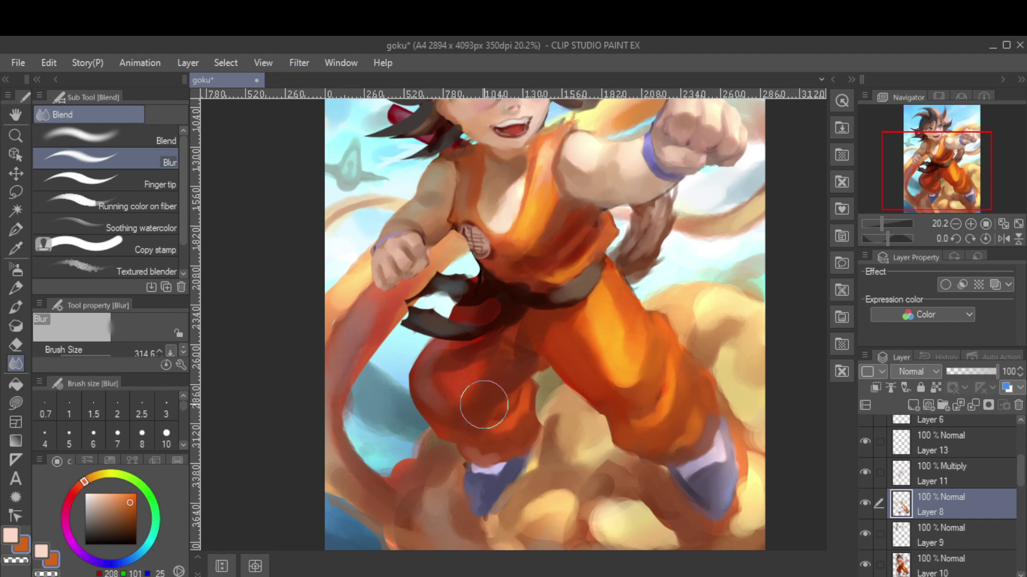
# In mirrored view, refine the cheek, chin and mouth on Layer 8 with a smaller brush, sampled skin tones and dark red
pyautogui.scroll(-3, 481, 401)
pyautogui.press('h')
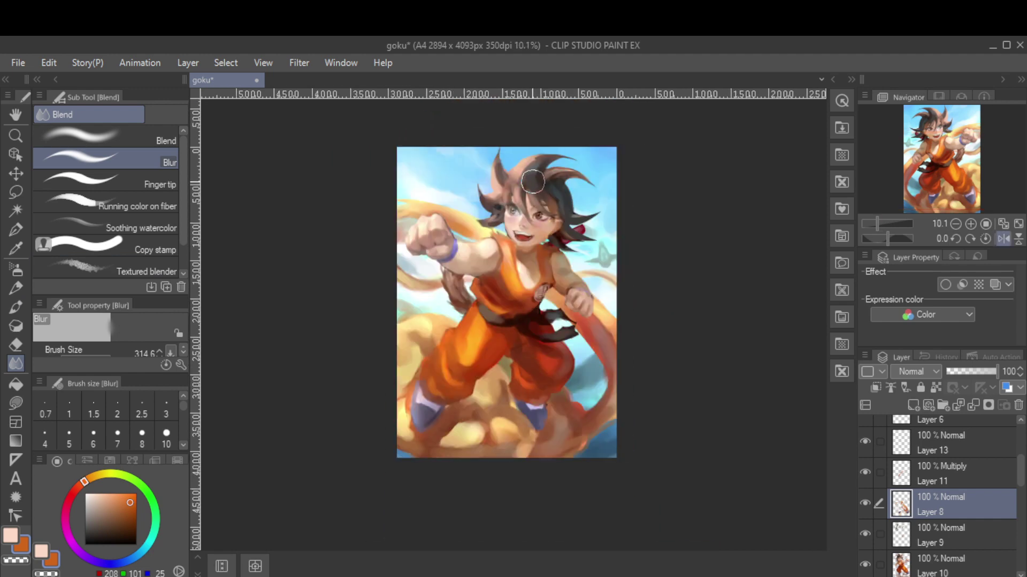
pyautogui.scroll(4, 527, 182)
pyautogui.press('b')
pyautogui.keyDown('alt'); pyautogui.click(485, 273); pyautogui.keyUp('alt')
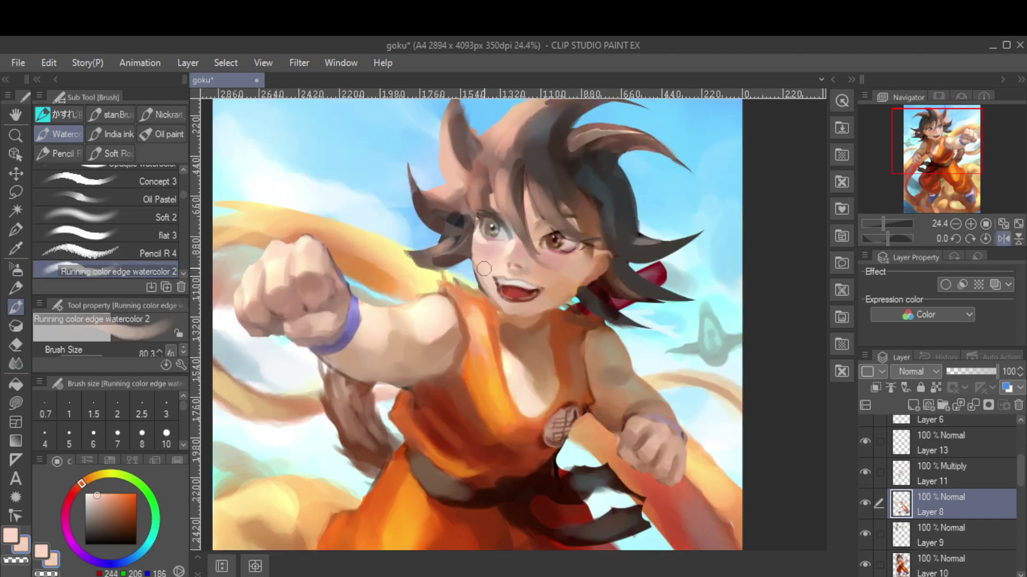
pyautogui.press('[')
pyautogui.press('[')
pyautogui.press('[')
pyautogui.keyDown('alt'); pyautogui.click(483, 291); pyautogui.keyUp('alt')
pyautogui.keyDown('alt'); pyautogui.click(526, 318); pyautogui.keyUp('alt')
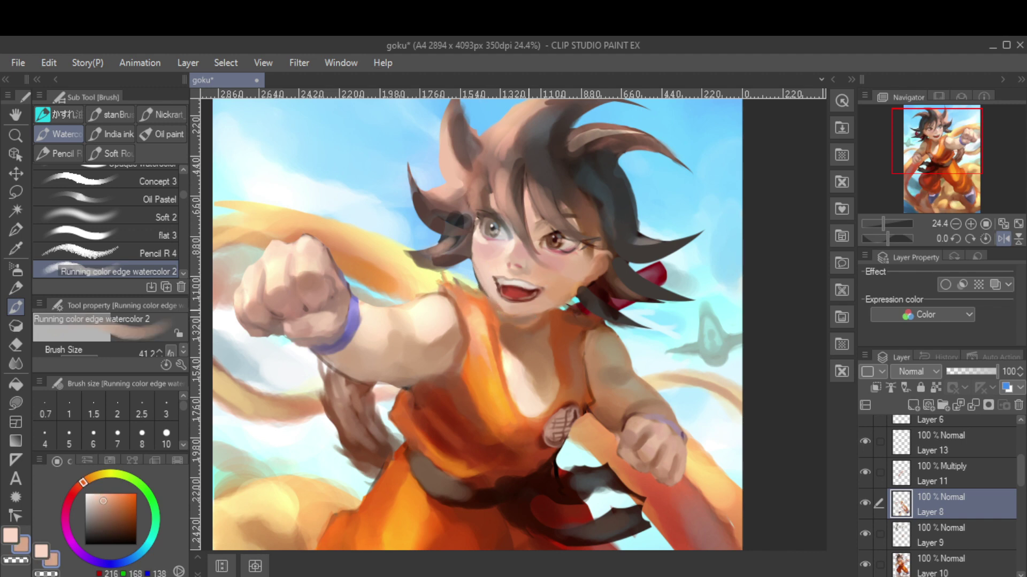
pyautogui.keyDown('alt'); pyautogui.click(502, 310); pyautogui.keyUp('alt')
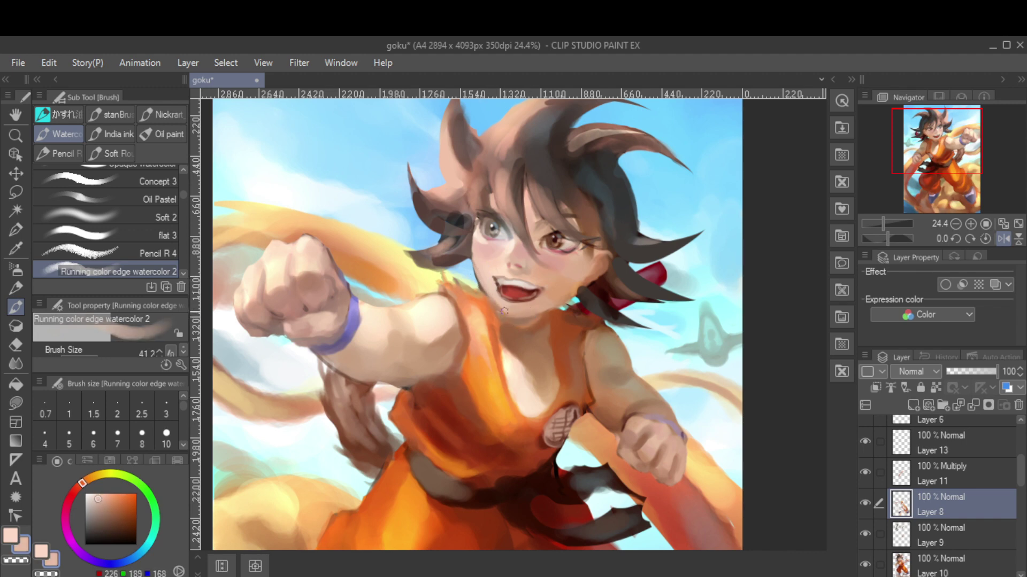
pyautogui.keyDown('alt'); pyautogui.click(530, 294); pyautogui.keyUp('alt')
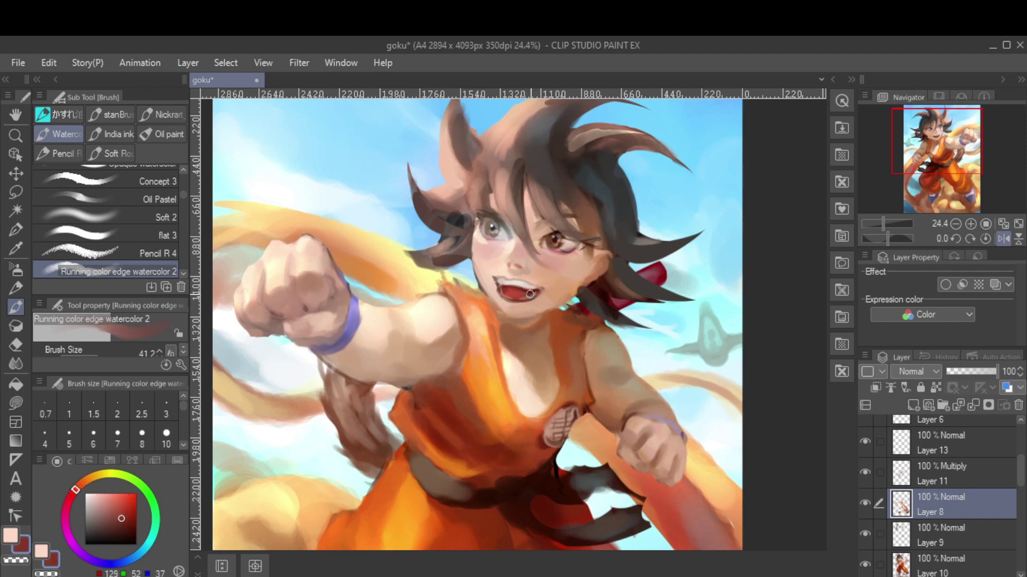
# Darken the hair beside the grey eye with sampled brown and near-black tones
pyautogui.keyDown('alt'); pyautogui.click(490, 196); pyautogui.keyUp('alt')
pyautogui.press(']')
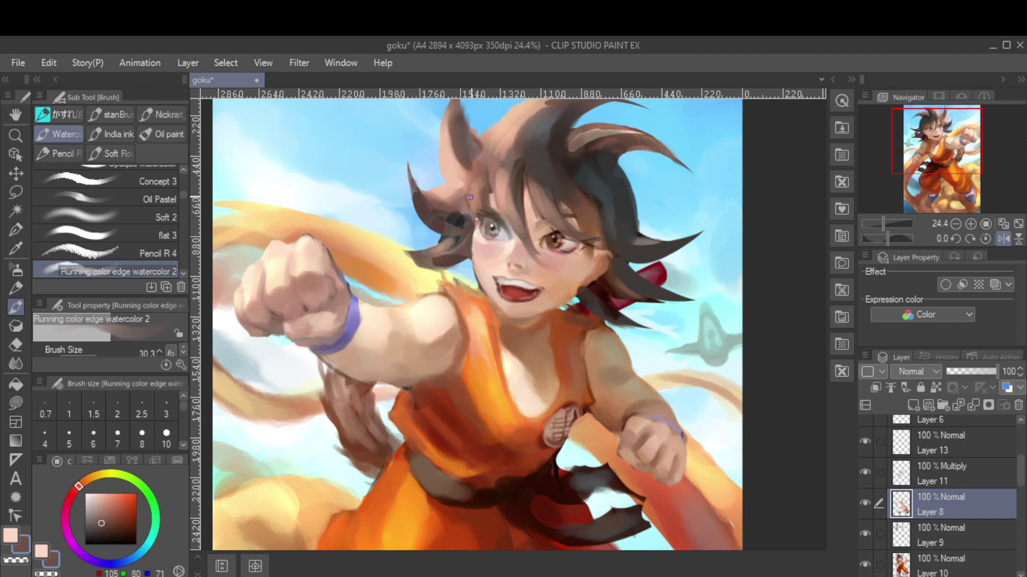
pyautogui.keyDown('alt'); pyautogui.click(470, 218); pyautogui.keyUp('alt')
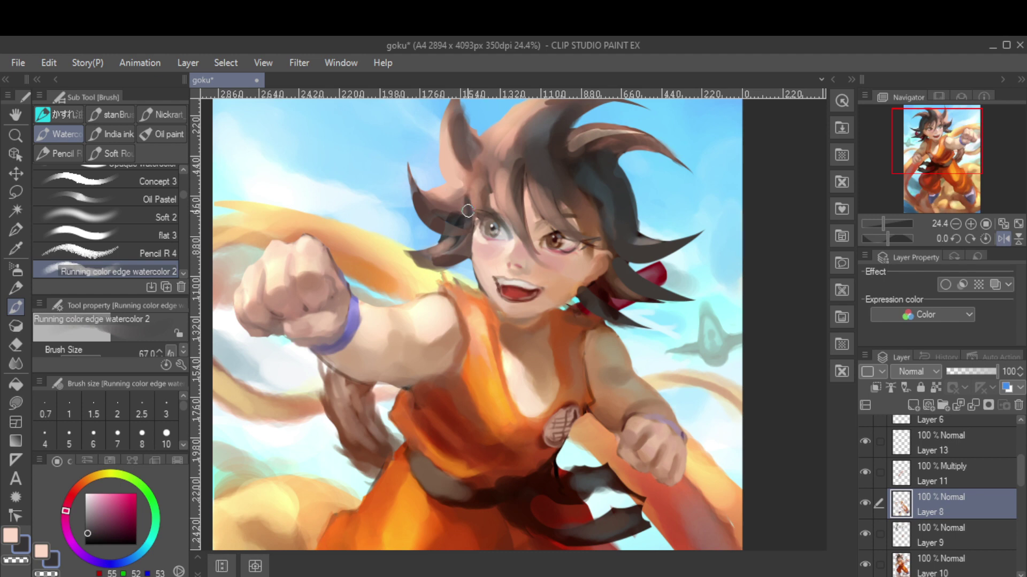
pyautogui.press(']')
pyautogui.keyDown('alt'); pyautogui.click(452, 235); pyautogui.keyUp('alt')
pyautogui.keyDown('ctrl'); pyautogui.keyDown('shift'); pyautogui.click(428, 257); pyautogui.keyUp('shift'); pyautogui.keyUp('ctrl')
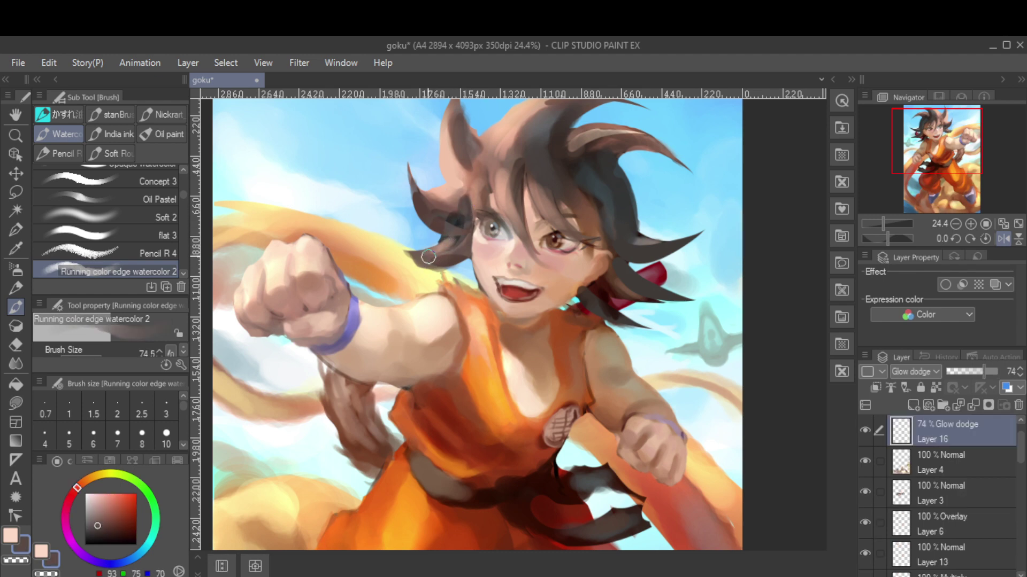
pyautogui.keyDown('alt'); pyautogui.click(457, 243); pyautogui.keyUp('alt')
pyautogui.keyDown('alt'); pyautogui.click(457, 220); pyautogui.keyUp('alt')
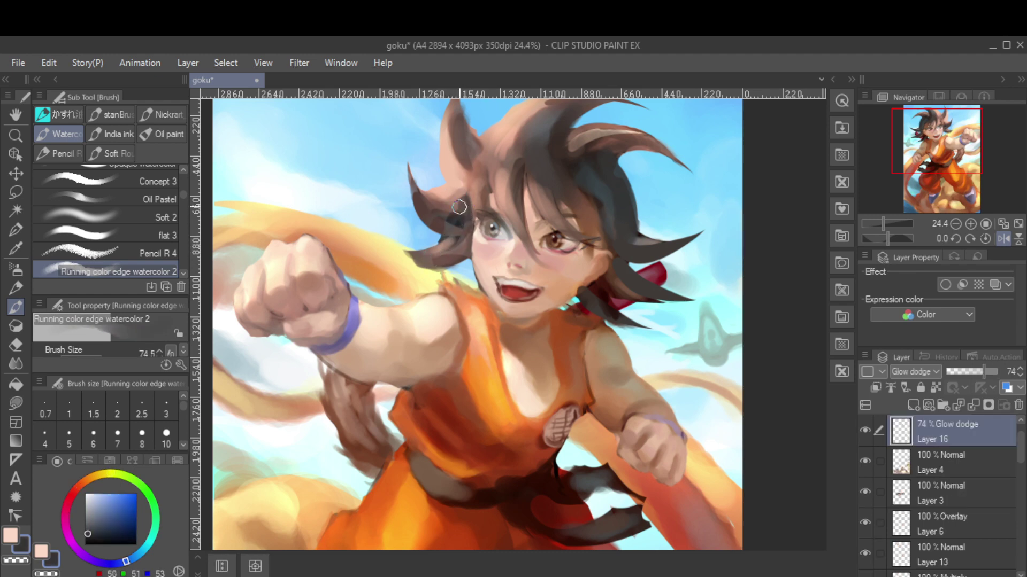
# Switch to Layer 10 and touch up the hair's outline with sampled sky blue and a reduced brush
pyautogui.moveTo(539, 172); pyautogui.dragTo(441, 206)
pyautogui.press('[')
pyautogui.press('[')
pyautogui.press('[')
pyautogui.keyDown('alt'); pyautogui.click(477, 249); pyautogui.keyUp('alt')
pyautogui.keyDown('ctrl'); pyautogui.keyDown('shift'); pyautogui.click(477, 289); pyautogui.keyUp('shift'); pyautogui.keyUp('ctrl')
pyautogui.scroll(-1, 411, 230)
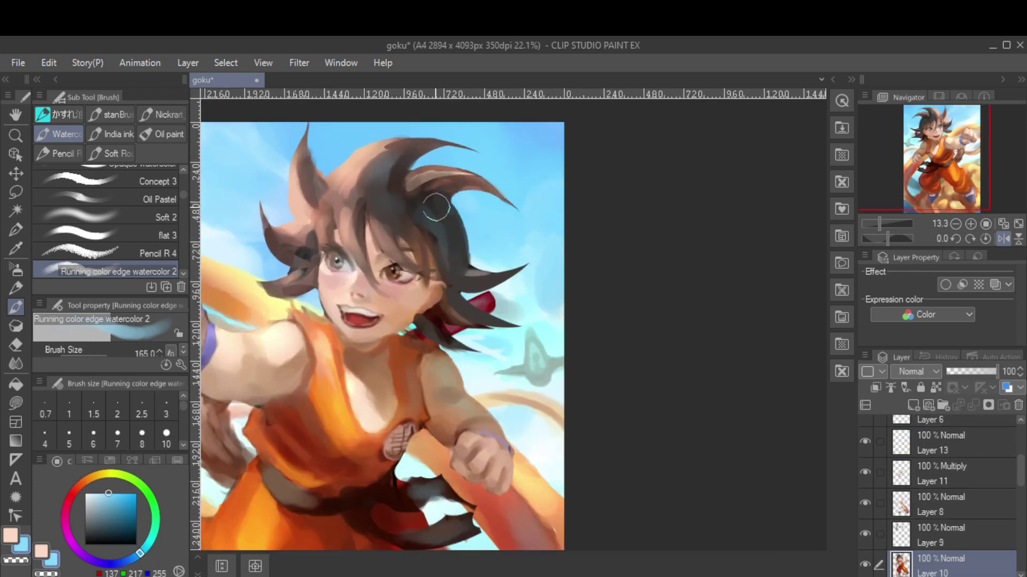
pyautogui.press('[')
pyautogui.press('[')
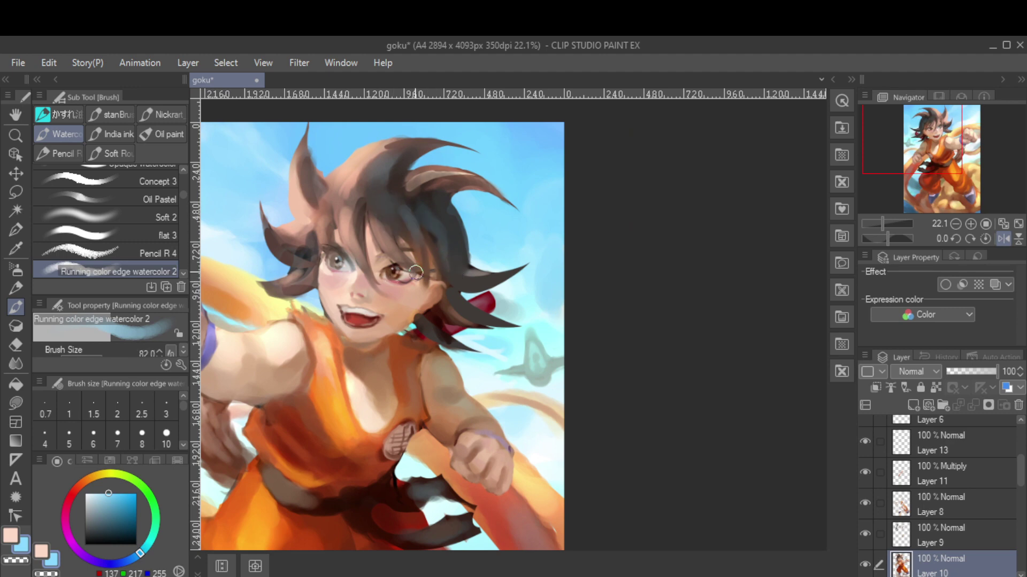
# Refine the bangs above the brown eye on Layer 10 with sampled grey, light brown and dark brown
pyautogui.keyDown('alt'); pyautogui.click(412, 225); pyautogui.keyUp('alt')
pyautogui.press('[')
pyautogui.keyDown('alt'); pyautogui.click(402, 146); pyautogui.keyUp('alt')
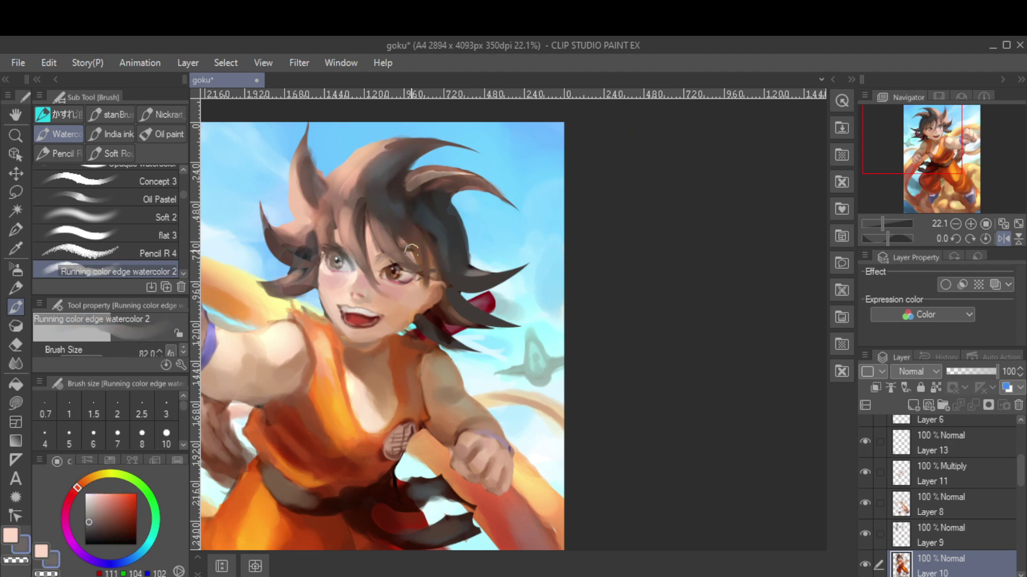
pyautogui.scroll(2, 403, 253)
pyautogui.keyDown('alt'); pyautogui.click(419, 257); pyautogui.keyUp('alt')
pyautogui.press('[')
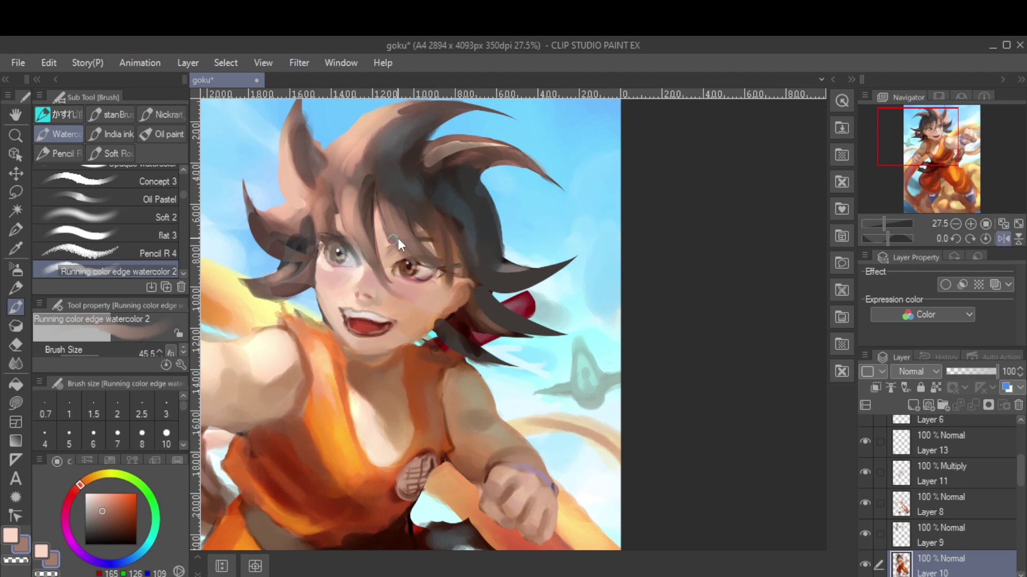
pyautogui.keyDown('alt'); pyautogui.click(403, 242); pyautogui.keyUp('alt')
pyautogui.scroll(-1, 398, 237)
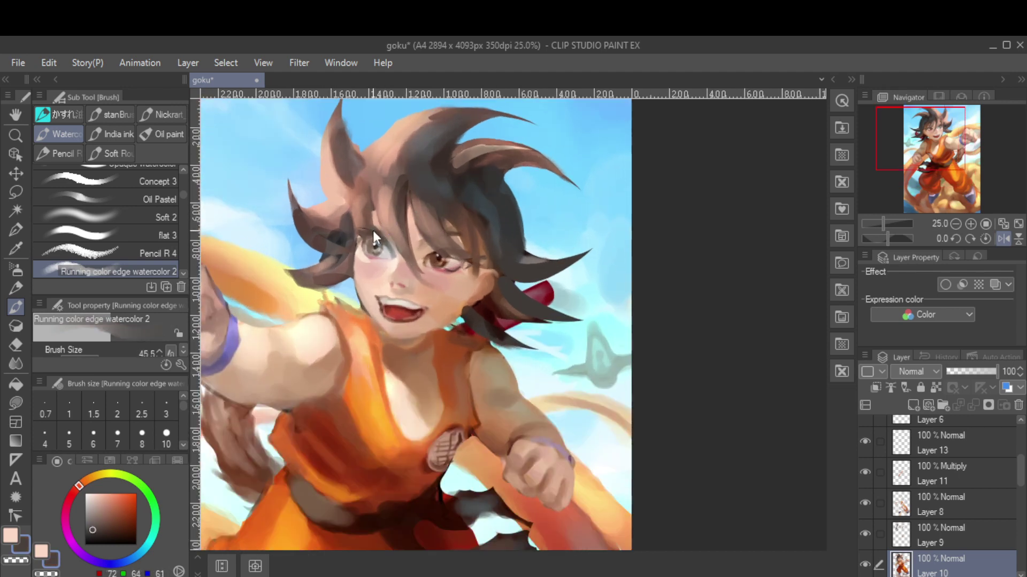
# Paint fine hair strands above the grey eye on Layer 10 with sampled dark browns
pyautogui.press('[')
pyautogui.press('[')
pyautogui.keyDown('alt'); pyautogui.click(374, 230); pyautogui.keyUp('alt')
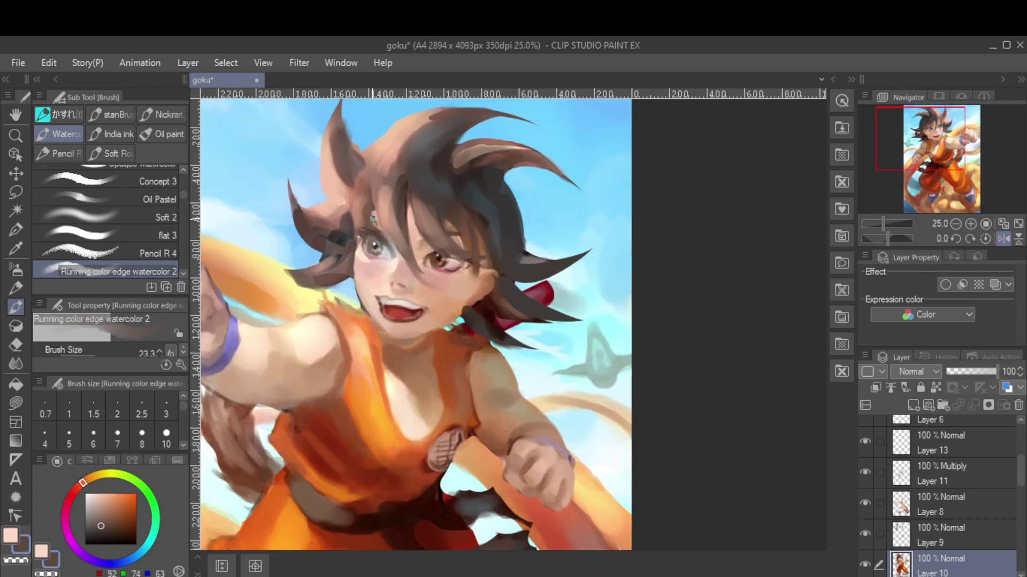
pyautogui.press(']')
pyautogui.keyDown('alt'); pyautogui.click(370, 230); pyautogui.keyUp('alt')
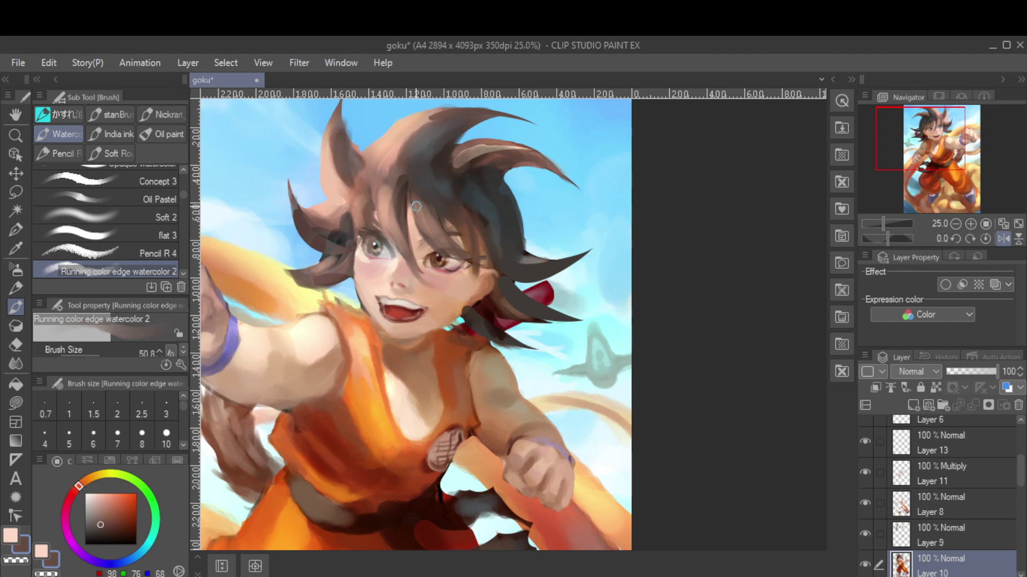
# Refine the ear beside the brown eye on Layer 10 with sampled brown and light skin tones and a smaller brush
pyautogui.scroll(-1, 416, 206)
pyautogui.scroll(1, 428, 235)
pyautogui.press('[')
pyautogui.press('[')
pyautogui.keyDown('alt'); pyautogui.click(453, 280); pyautogui.keyUp('alt')
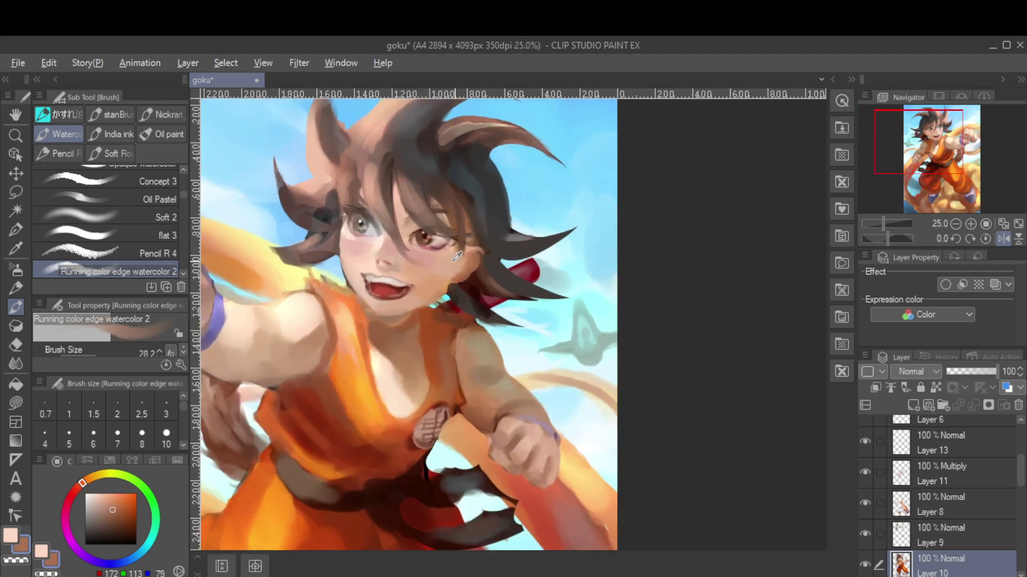
pyautogui.keyDown('alt'); pyautogui.click(454, 261); pyautogui.keyUp('alt')
pyautogui.press('[')
pyautogui.press('[')
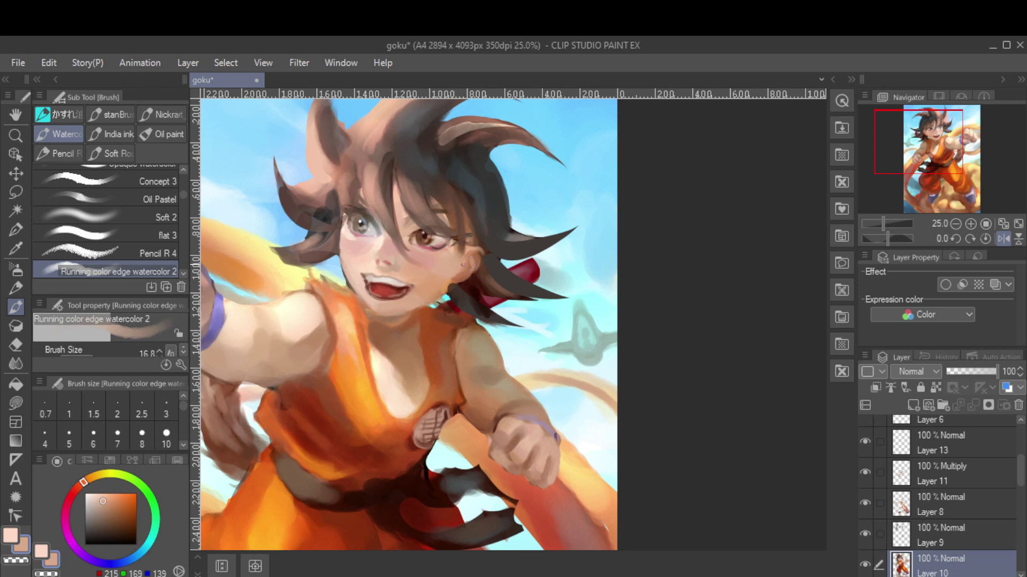
# Deepen the shadow between the ear, hair and jaw on Layer 10 with sampled dark browns and a larger brush
pyautogui.press(']')
pyautogui.press(']')
pyautogui.press(']')
pyautogui.press(']')
pyautogui.press(']')
pyautogui.keyDown('alt'); pyautogui.click(457, 275); pyautogui.keyUp('alt')
pyautogui.press('e')
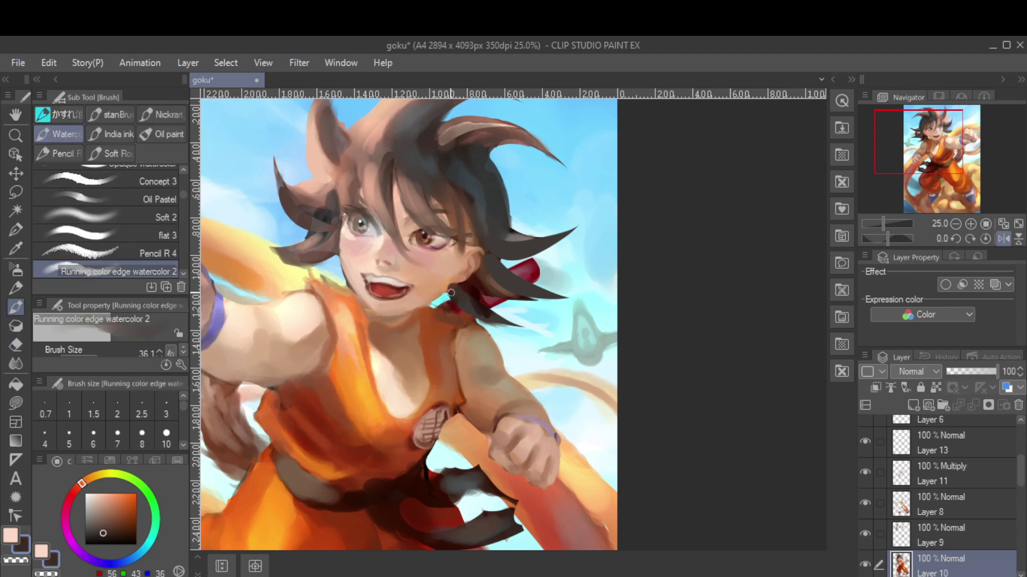
pyautogui.press('b')
pyautogui.keyDown('alt'); pyautogui.click(438, 292); pyautogui.keyUp('alt')
pyautogui.keyDown('alt'); pyautogui.click(428, 308); pyautogui.keyUp('alt')
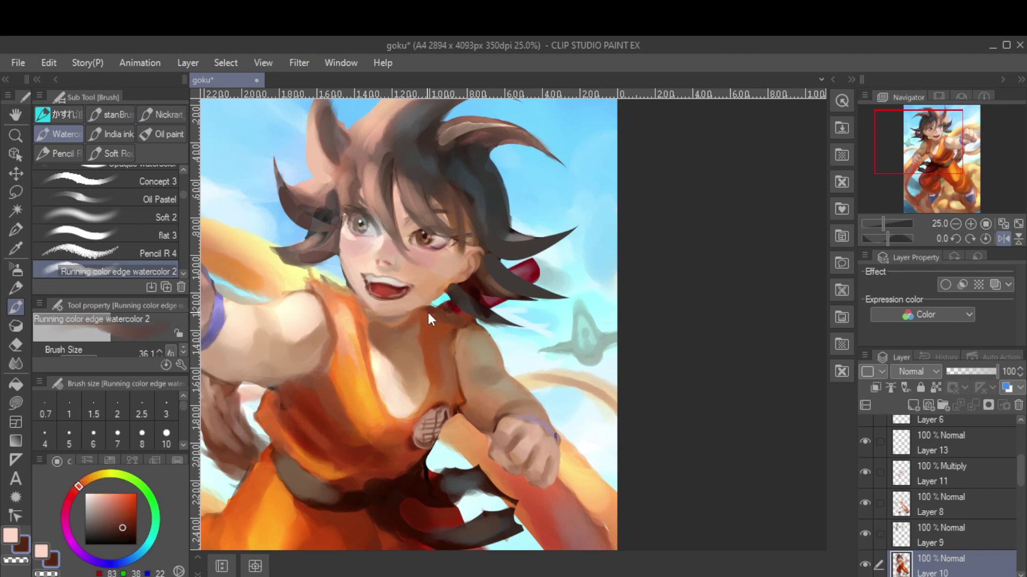
# Flip the canvas view horizontally and touch up the jaw and neck with sampled reddish brown, skin and dark brown tones
pyautogui.scroll(-2, 425, 227)
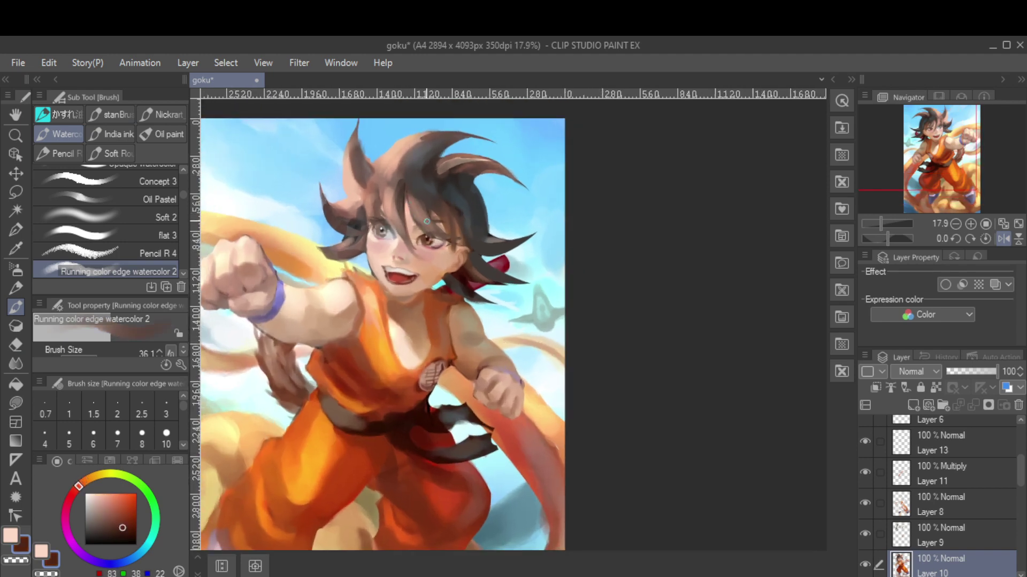
pyautogui.press('h')
pyautogui.scroll(2, 570, 303)
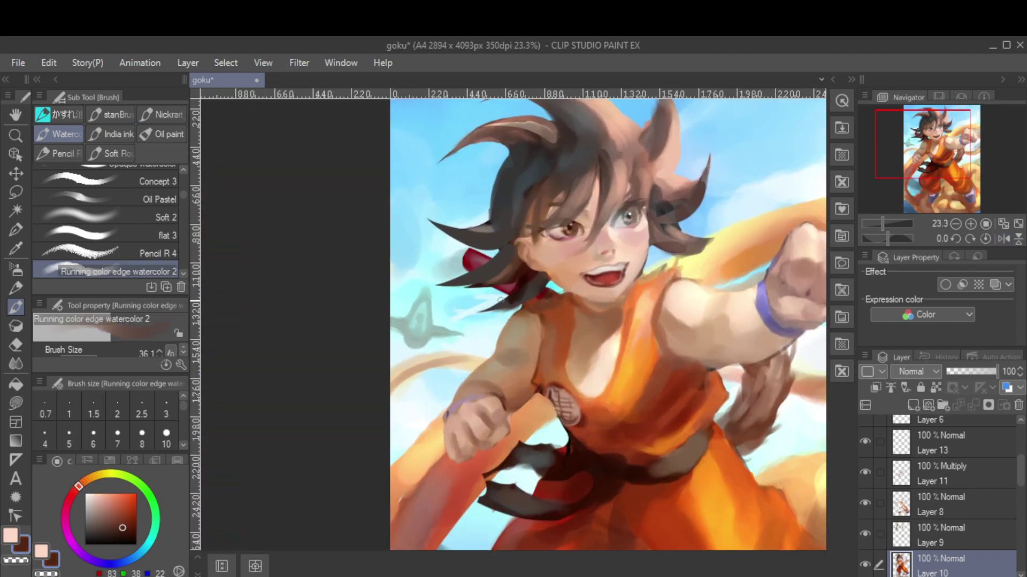
pyautogui.scroll(-1, 475, 345)
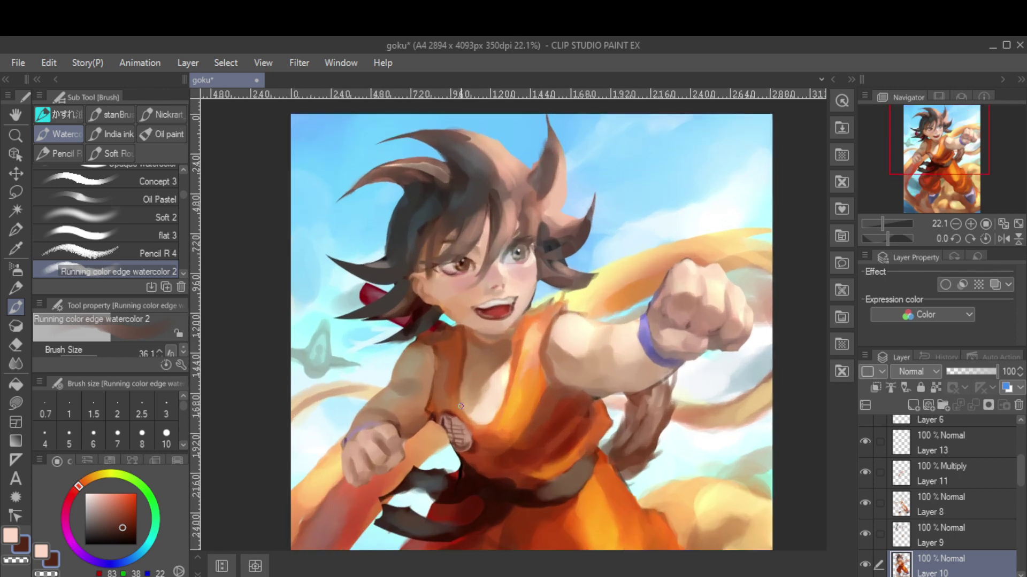
pyautogui.keyDown('alt'); pyautogui.click(465, 380); pyautogui.keyUp('alt')
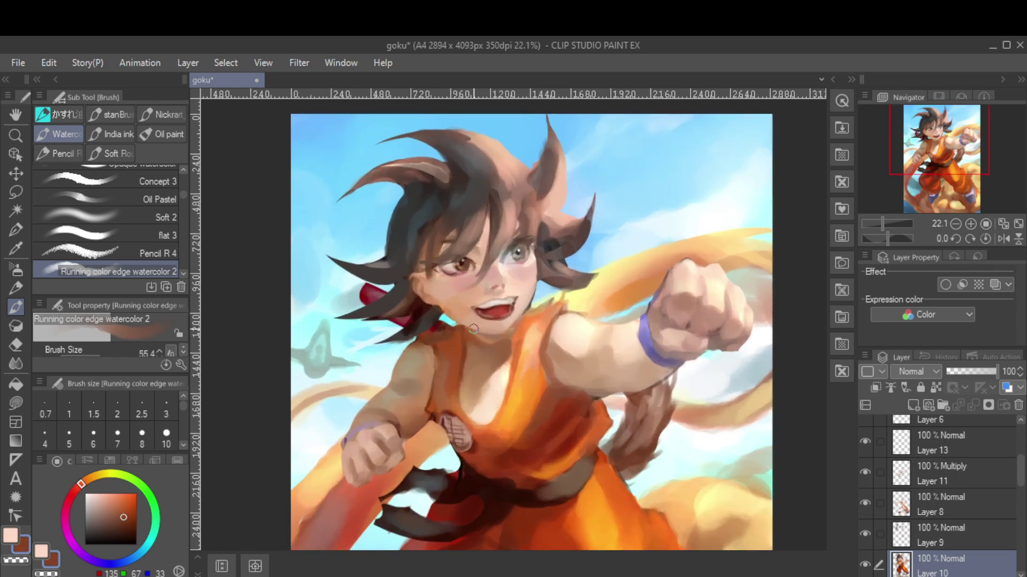
pyautogui.press('[')
pyautogui.press('[')
pyautogui.press('[')
pyautogui.keyDown('alt'); pyautogui.click(431, 301); pyautogui.keyUp('alt')
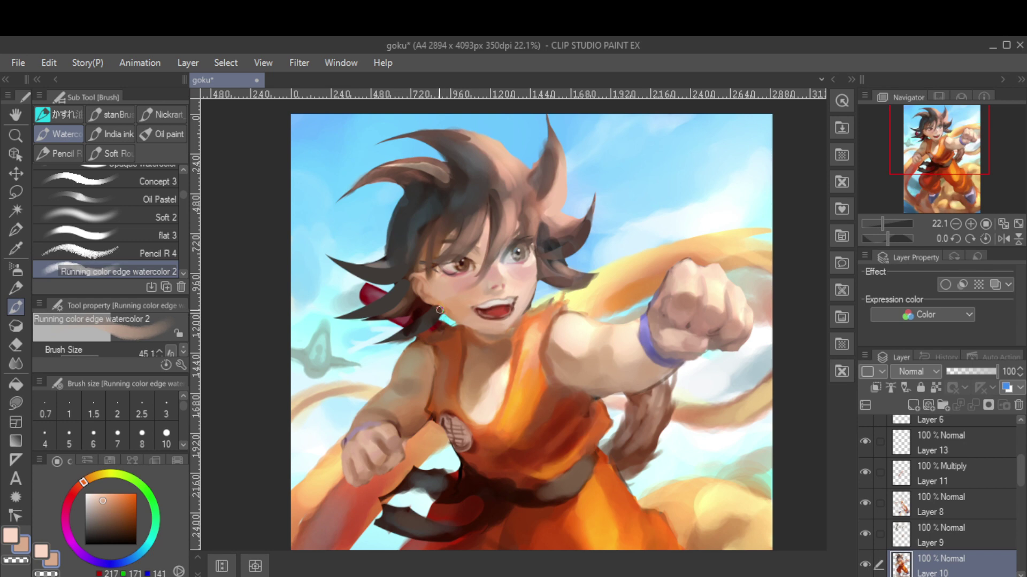
pyautogui.keyDown('alt'); pyautogui.click(436, 308); pyautogui.keyUp('alt')
pyautogui.press(']')
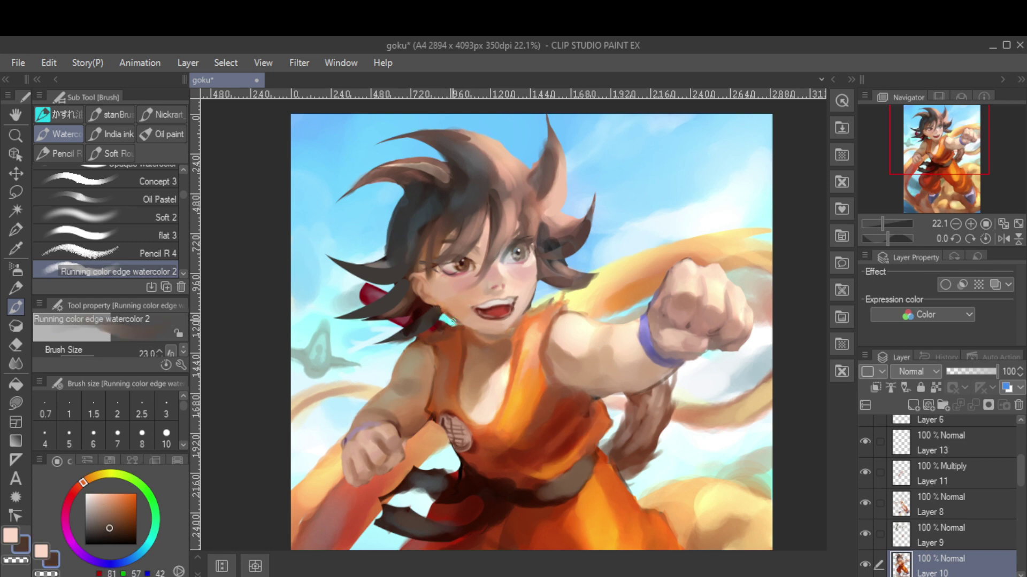
# Touch up the chest and black belt on Layer 10 with sampled tan and near-black brown
pyautogui.scroll(-4, 462, 244)
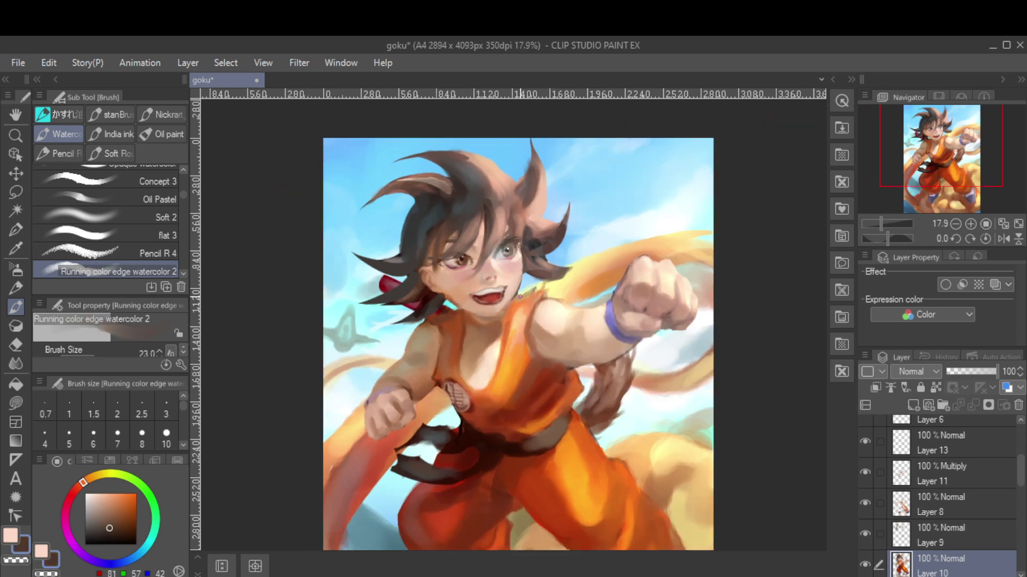
pyautogui.keyDown('alt'); pyautogui.click(471, 355); pyautogui.keyUp('alt')
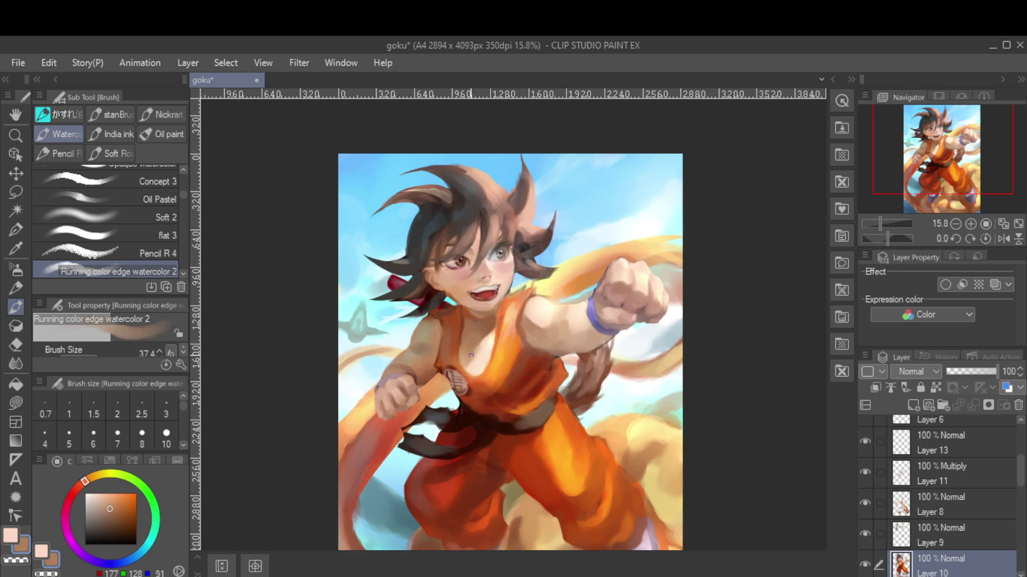
pyautogui.scroll(-1, 505, 377)
pyautogui.keyDown('alt'); pyautogui.click(515, 384); pyautogui.keyUp('alt')
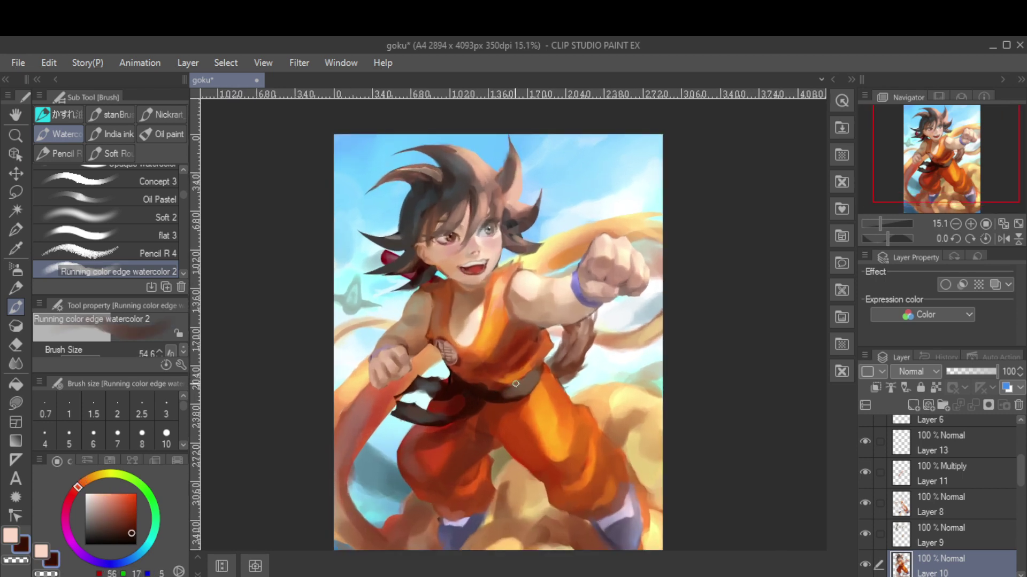
# Clean up the area around the belt's loose ends on Layer 10 with the Hard eraser
pyautogui.keyDown('ctrl'); pyautogui.keyDown('shift'); pyautogui.click(496, 395); pyautogui.keyUp('shift'); pyautogui.keyUp('ctrl')
pyautogui.scroll(3, 430, 384)
pyautogui.press('e')
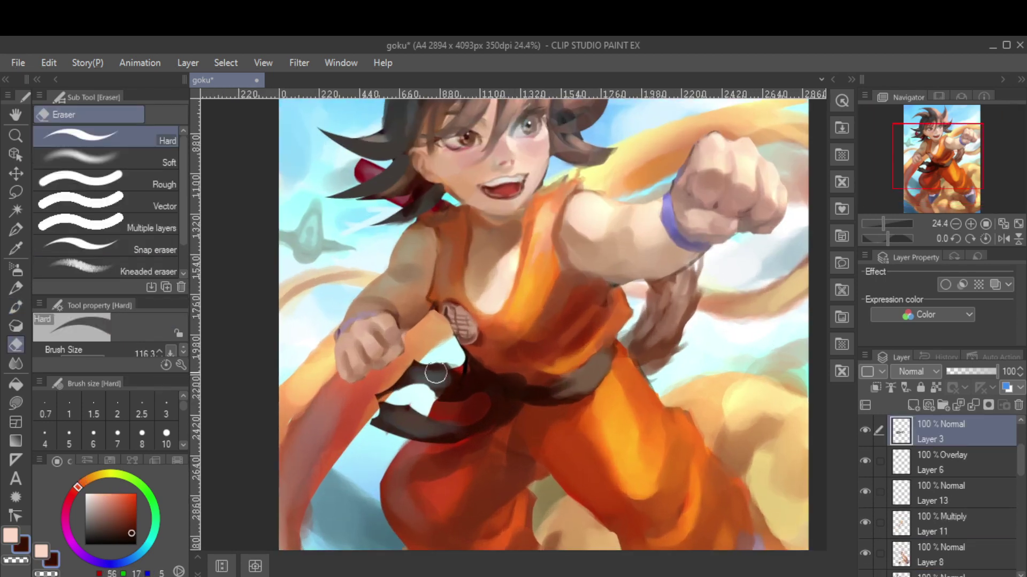
pyautogui.keyDown('ctrl'); pyautogui.keyDown('shift'); pyautogui.click(415, 405); pyautogui.keyUp('shift'); pyautogui.keyUp('ctrl')
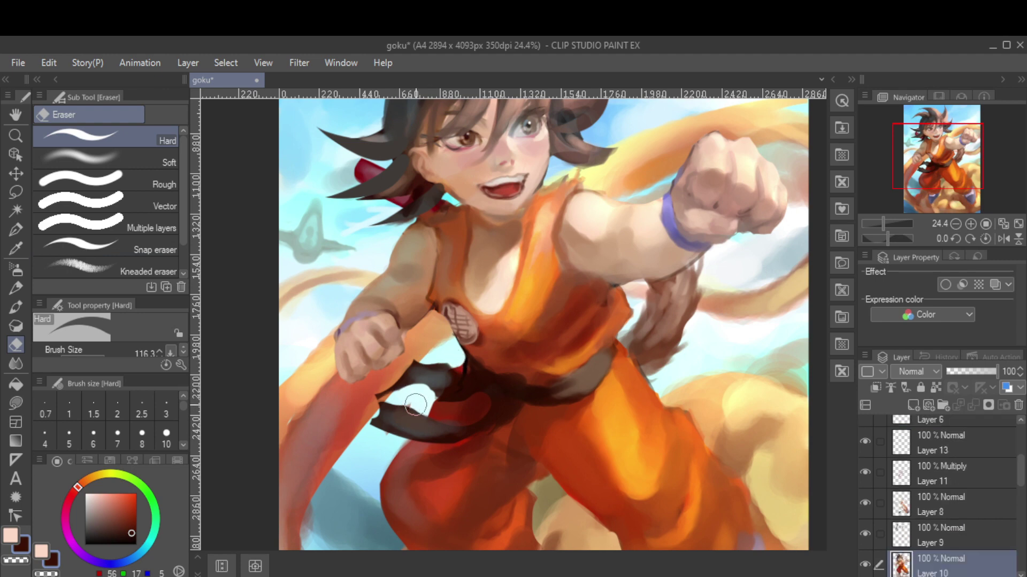
pyautogui.scroll(-3, 415, 405)
pyautogui.scroll(2, 608, 422)
pyautogui.press('b')
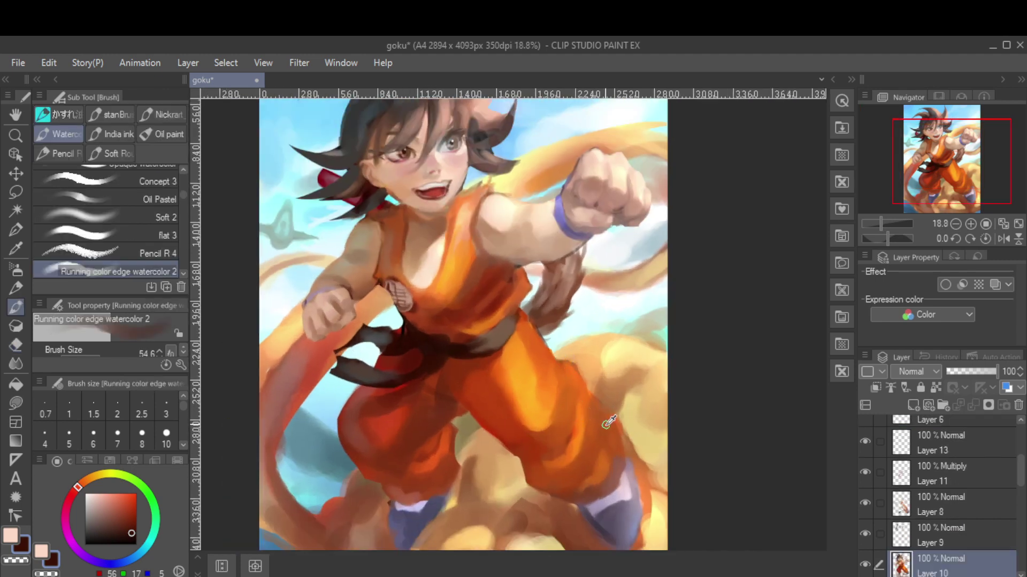
# Shade the trousers just below the belt on Layer 10 with sampled reddish brown and an enlarged watercolor brush
pyautogui.keyDown('alt'); pyautogui.click(609, 422); pyautogui.keyUp('alt')
pyautogui.keyDown('alt'); pyautogui.click(466, 382); pyautogui.keyUp('alt')
pyautogui.moveTo(466, 382)
pyautogui.mouseDown()
pyautogui.moveTo(451, 399)
pyautogui.moveTo(451, 389)
pyautogui.mouseUp()
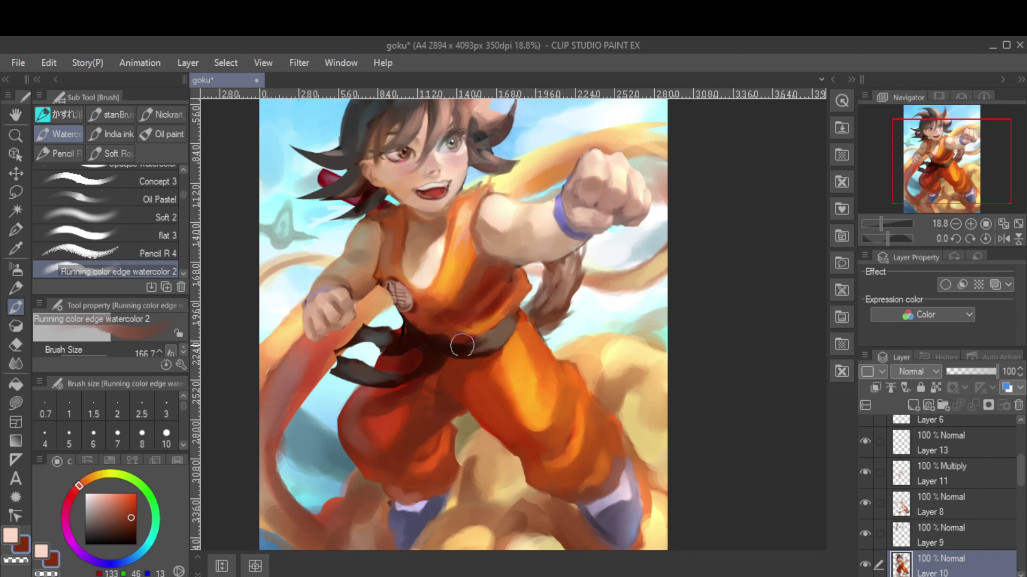
pyautogui.moveTo(462, 346); pyautogui.dragTo(441, 384)
pyautogui.keyDown('alt'); pyautogui.click(450, 401); pyautogui.keyUp('alt')
# Blend the folds between the trouser legs across Layer 8 and Layer 10 with sampled dark reds
pyautogui.keyDown('ctrl'); pyautogui.keyDown('shift'); pyautogui.click(456, 382); pyautogui.keyUp('shift'); pyautogui.keyUp('ctrl')
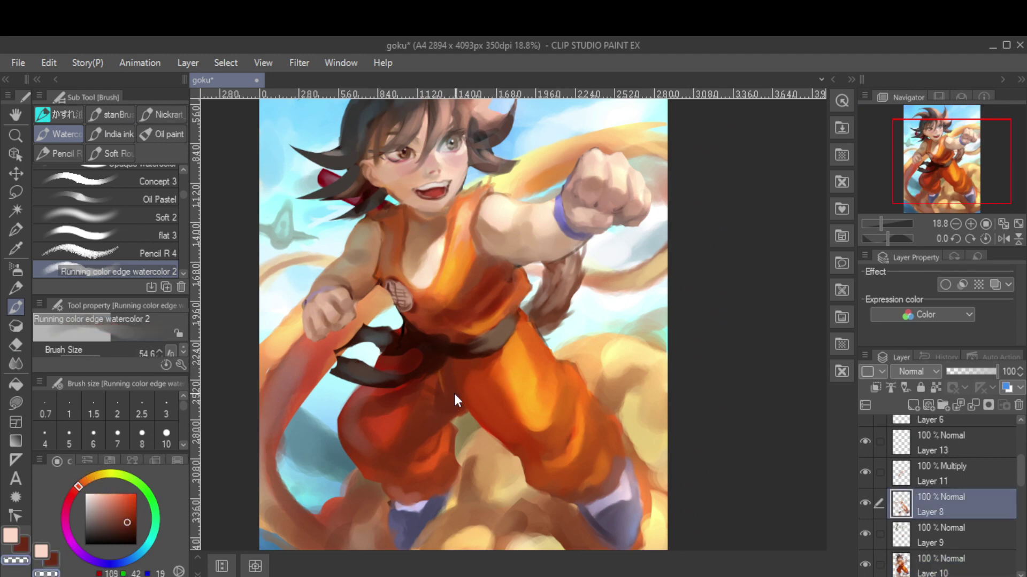
pyautogui.keyDown('alt'); pyautogui.click(454, 394); pyautogui.keyUp('alt')
pyautogui.moveTo(454, 393); pyautogui.dragTo(462, 375)
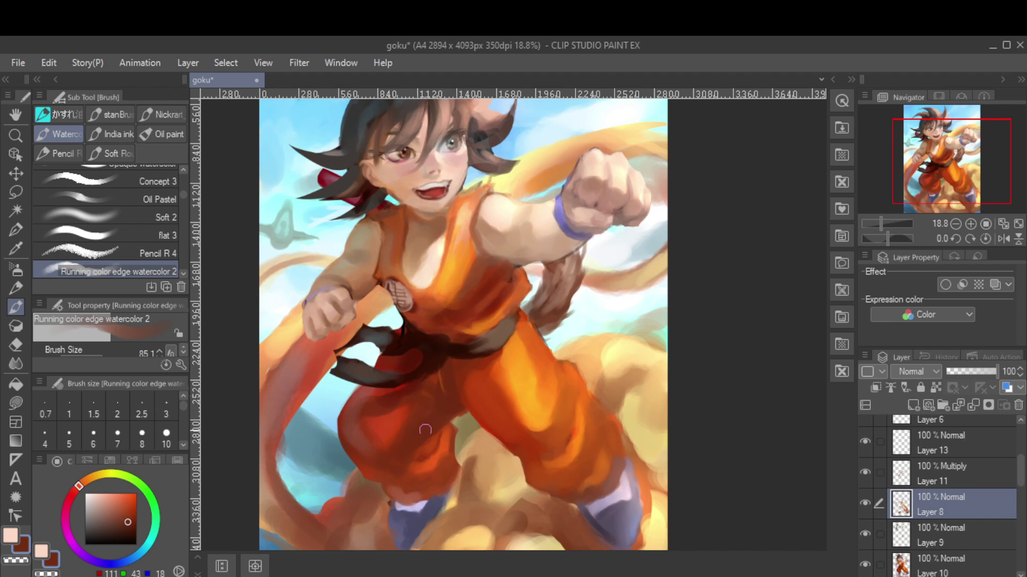
pyautogui.keyDown('alt'); pyautogui.click(454, 414); pyautogui.keyUp('alt')
pyautogui.keyDown('ctrl'); pyautogui.keyDown('shift'); pyautogui.click(457, 409); pyautogui.keyUp('shift'); pyautogui.keyUp('ctrl')
pyautogui.keyDown('alt'); pyautogui.click(479, 344); pyautogui.keyUp('alt')
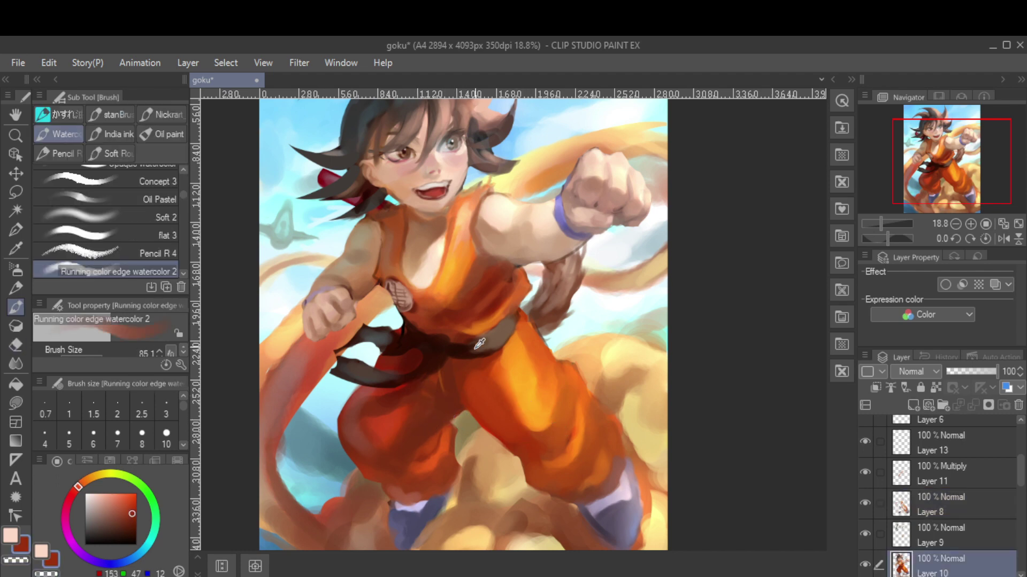
pyautogui.keyDown('alt'); pyautogui.click(449, 381); pyautogui.keyUp('alt')
# Shade the lower trouser legs and cuffs on Layer 8 with sampled reddish browns
pyautogui.keyDown('ctrl'); pyautogui.keyDown('shift'); pyautogui.click(601, 428); pyautogui.keyUp('shift'); pyautogui.keyUp('ctrl')
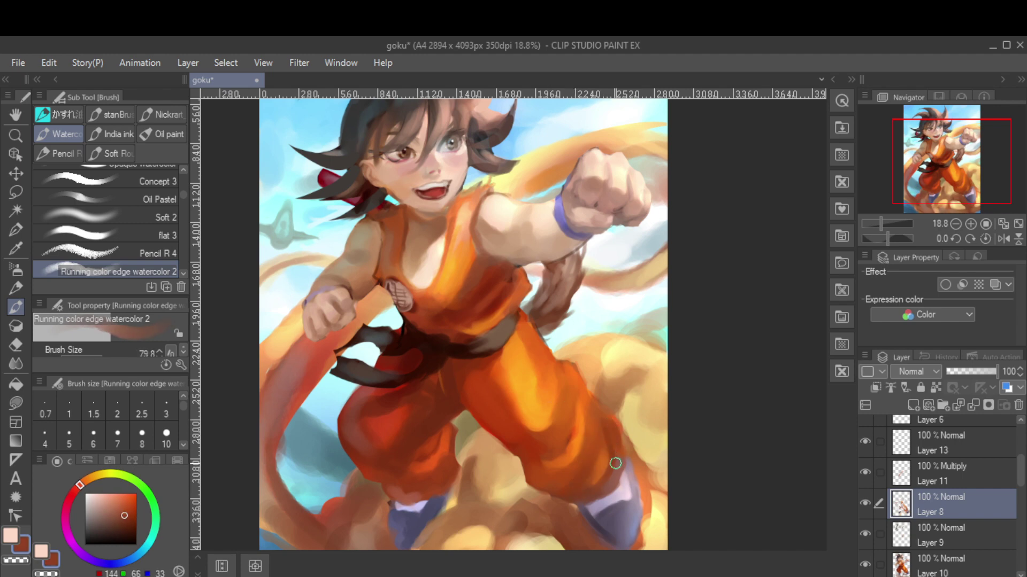
pyautogui.keyDown('alt'); pyautogui.click(428, 476); pyautogui.keyUp('alt')
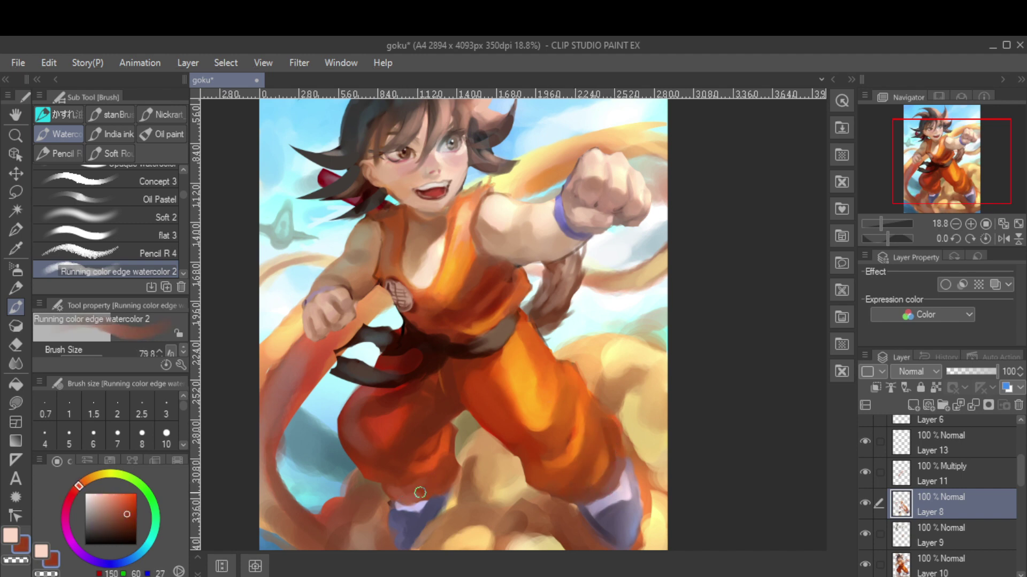
pyautogui.keyDown('alt'); pyautogui.click(402, 451); pyautogui.keyUp('alt')
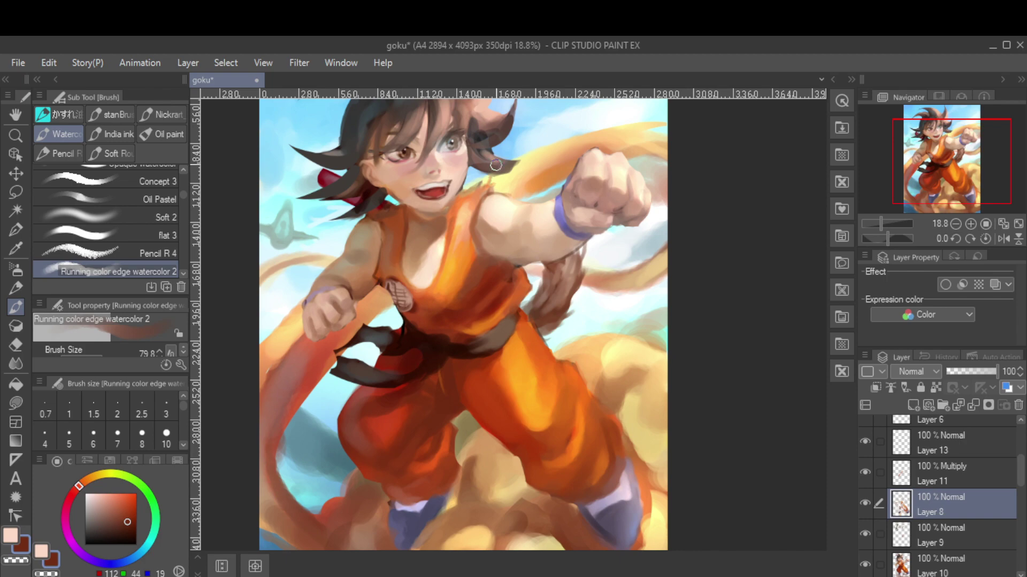
# Flip the canvas view and repaint the golden cloud beneath the boots on Layer 8 with sampled brown and orange tones and a larger brush
pyautogui.scroll(-3, 495, 166)
pyautogui.press('h')
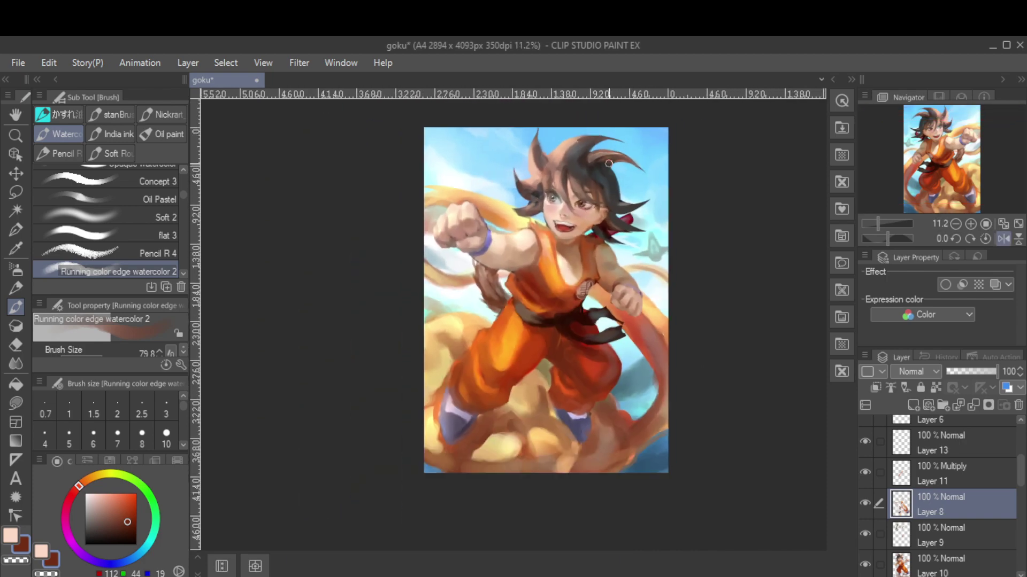
pyautogui.scroll(4, 609, 164)
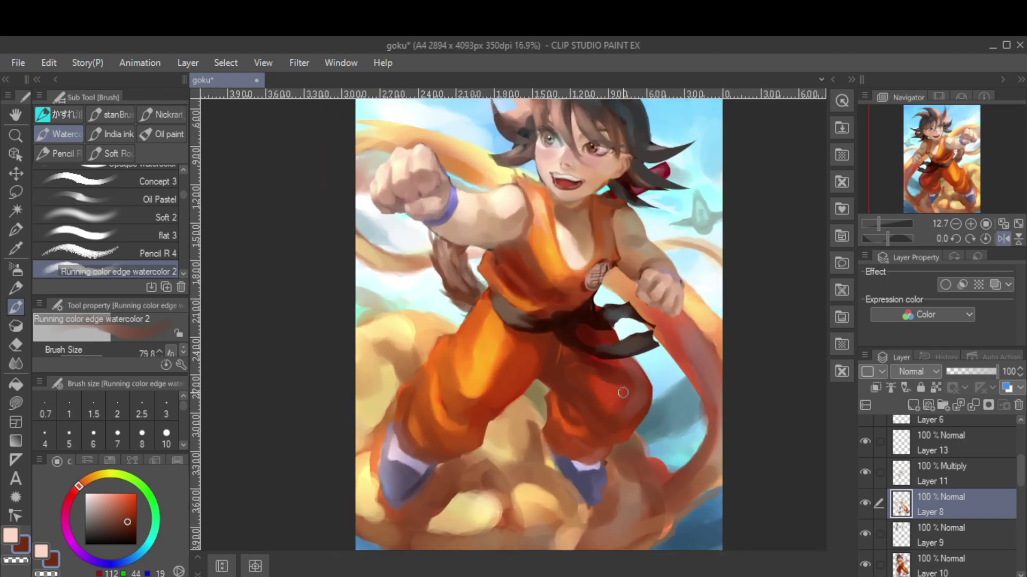
pyautogui.scroll(-2, 623, 393)
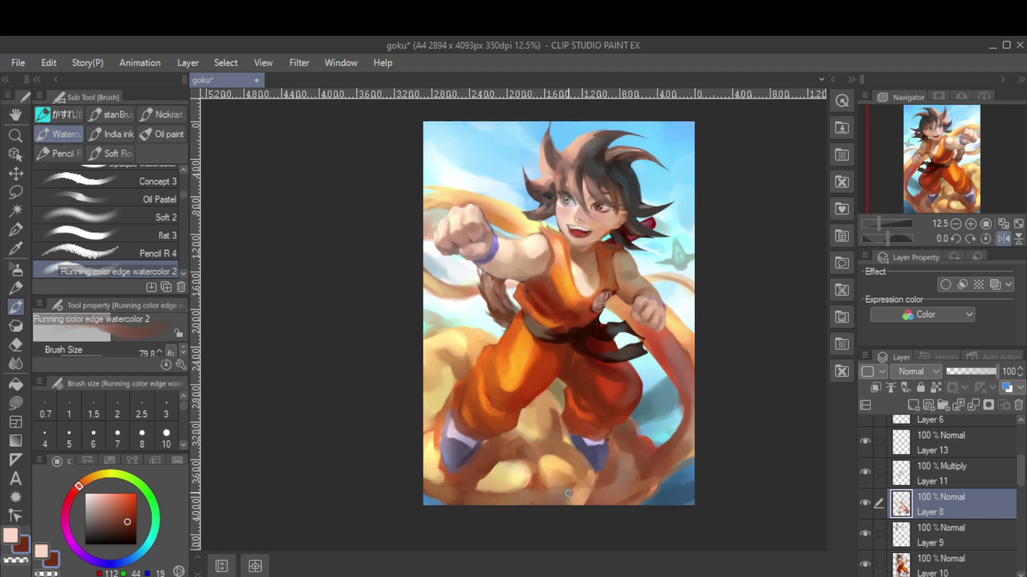
pyautogui.keyDown('alt'); pyautogui.click(569, 493); pyautogui.keyUp('alt')
pyautogui.press(']')
pyautogui.press(']')
pyautogui.press(']')
pyautogui.press(']')
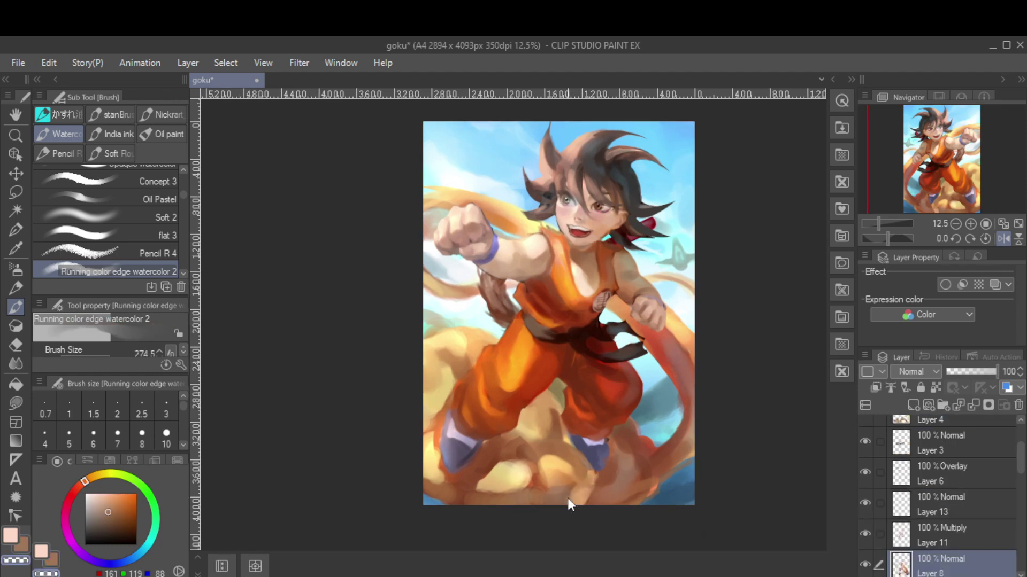
pyautogui.press('[')
pyautogui.keyDown('alt'); pyautogui.click(585, 483); pyautogui.keyUp('alt')
pyautogui.keyDown('alt'); pyautogui.click(579, 475); pyautogui.keyUp('alt')
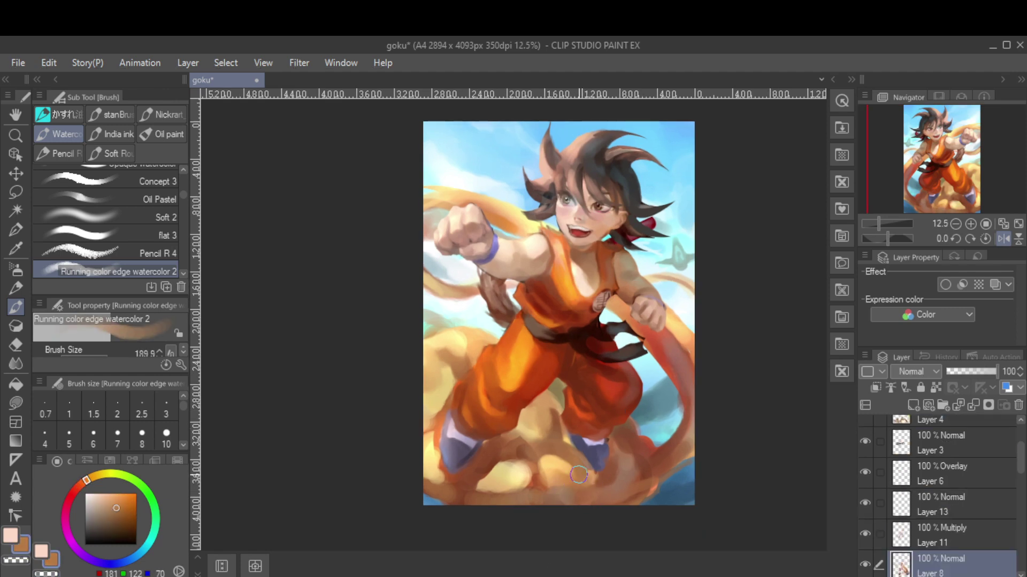
pyautogui.keyDown('alt'); pyautogui.click(594, 473); pyautogui.keyUp('alt')
pyautogui.keyDown('alt'); pyautogui.click(567, 467); pyautogui.keyUp('alt')
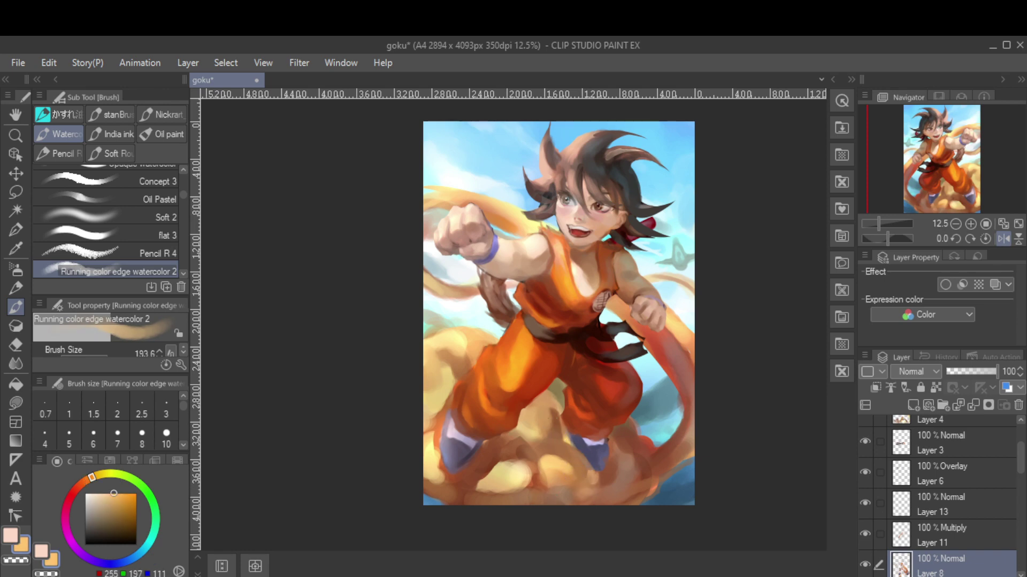
# Switch to Layer 4 and shade the golden cloud between the boots with sampled browns
pyautogui.keyDown('ctrl'); pyautogui.keyDown('shift'); pyautogui.click(545, 419); pyautogui.keyUp('shift'); pyautogui.keyUp('ctrl')
pyautogui.keyDown('alt'); pyautogui.click(537, 423); pyautogui.keyUp('alt')
pyautogui.press('[')
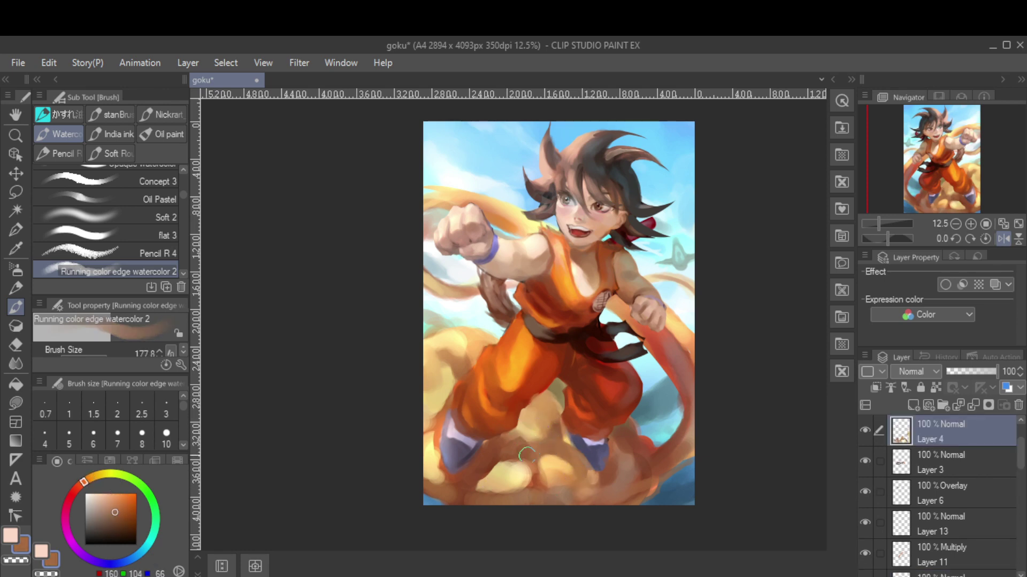
pyautogui.press(']')
pyautogui.keyDown('alt'); pyautogui.click(551, 455); pyautogui.keyUp('alt')
pyautogui.keyDown('alt'); pyautogui.click(525, 466); pyautogui.keyUp('alt')
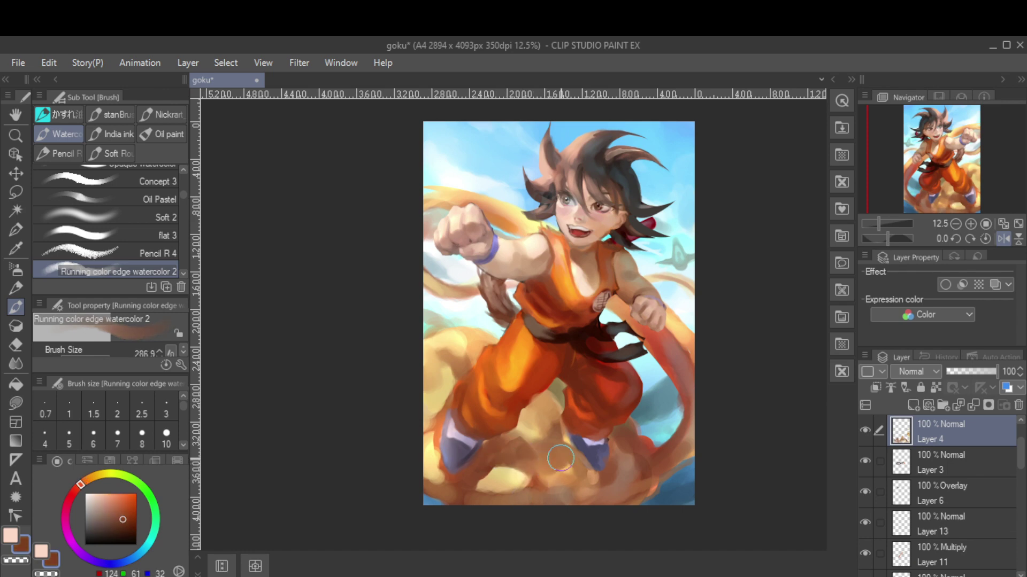
pyautogui.press('[')
pyautogui.press('[')
pyautogui.moveTo(531, 440)
pyautogui.mouseDown()
pyautogui.moveTo(527, 412)
pyautogui.moveTo(540, 422)
pyautogui.moveTo(498, 425)
pyautogui.moveTo(484, 439)
pyautogui.moveTo(500, 423)
pyautogui.mouseUp()
# Flip the canvas view and deepen the cloud shadows around the boots on Layer 4 with dark and sampled browns
pyautogui.press('h')
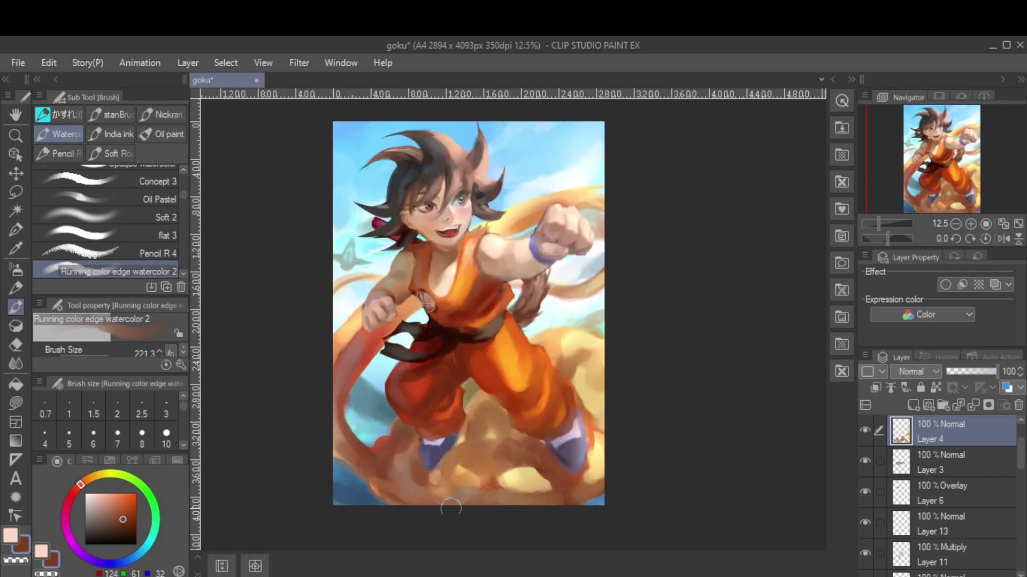
pyautogui.click(135, 533)
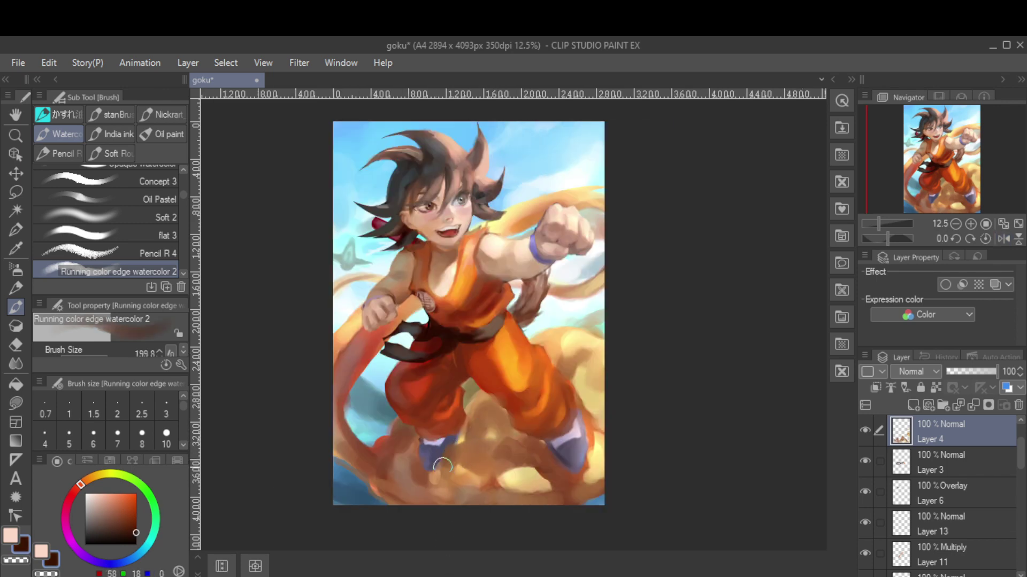
pyautogui.keyDown('ctrl'); pyautogui.keyDown('alt'); pyautogui.moveTo(443, 465); pyautogui.dragTo(475, 463); pyautogui.keyUp('alt'); pyautogui.keyUp('ctrl')
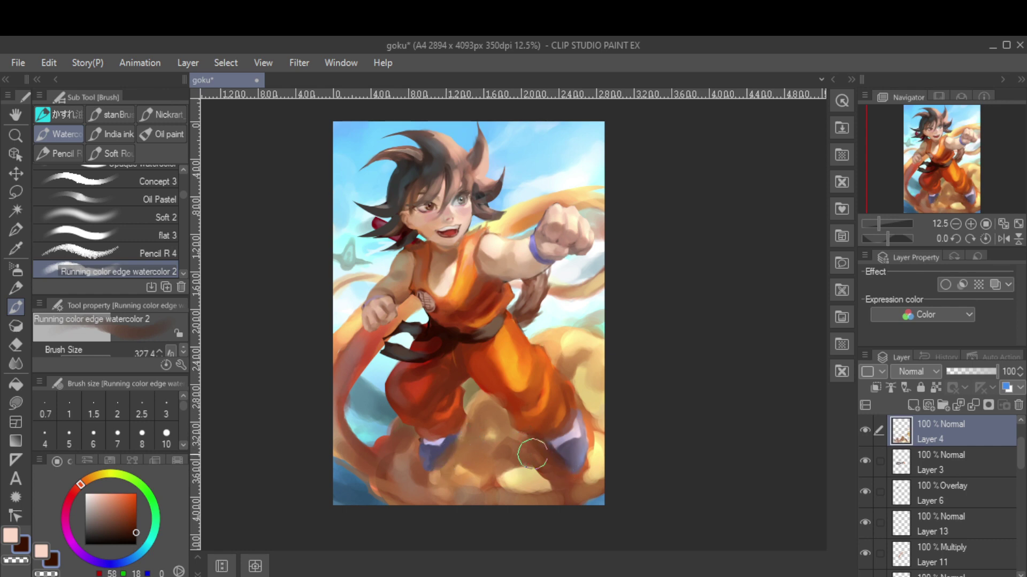
pyautogui.keyDown('alt'); pyautogui.click(513, 459); pyautogui.keyUp('alt')
pyautogui.keyDown('alt'); pyautogui.click(384, 492); pyautogui.keyUp('alt')
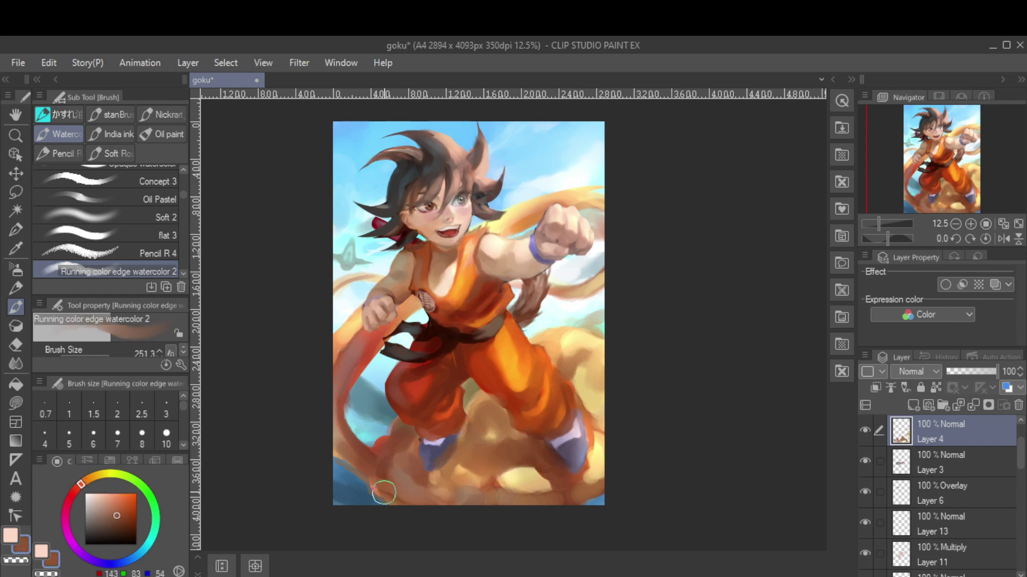
pyautogui.scroll(-2, 495, 316)
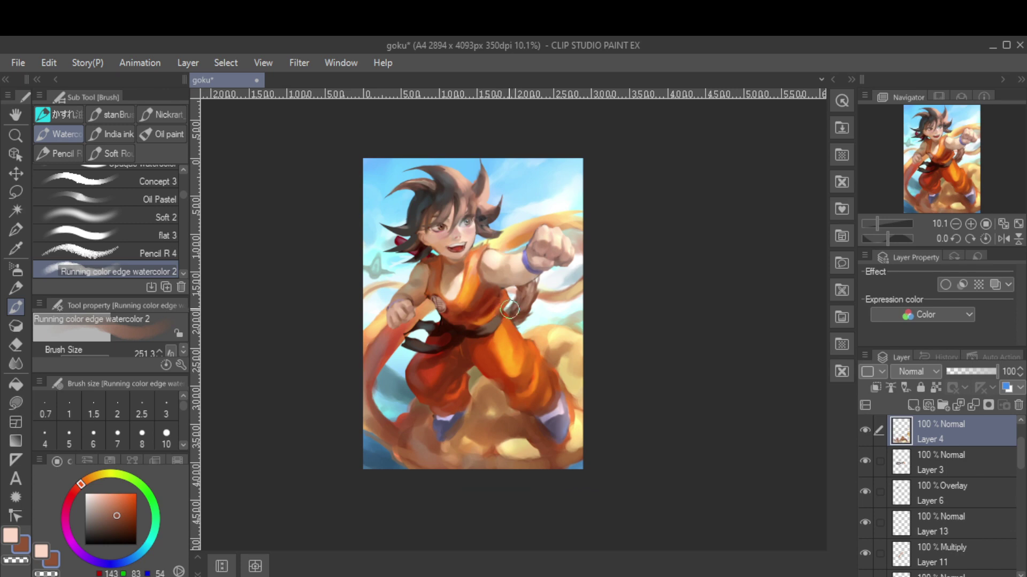
# Flip the canvas view and blend the bright cloud beside the trouser leg on Layer 4 with sampled golden yellows
pyautogui.press('h')
pyautogui.keyDown('alt'); pyautogui.click(464, 358); pyautogui.keyUp('alt')
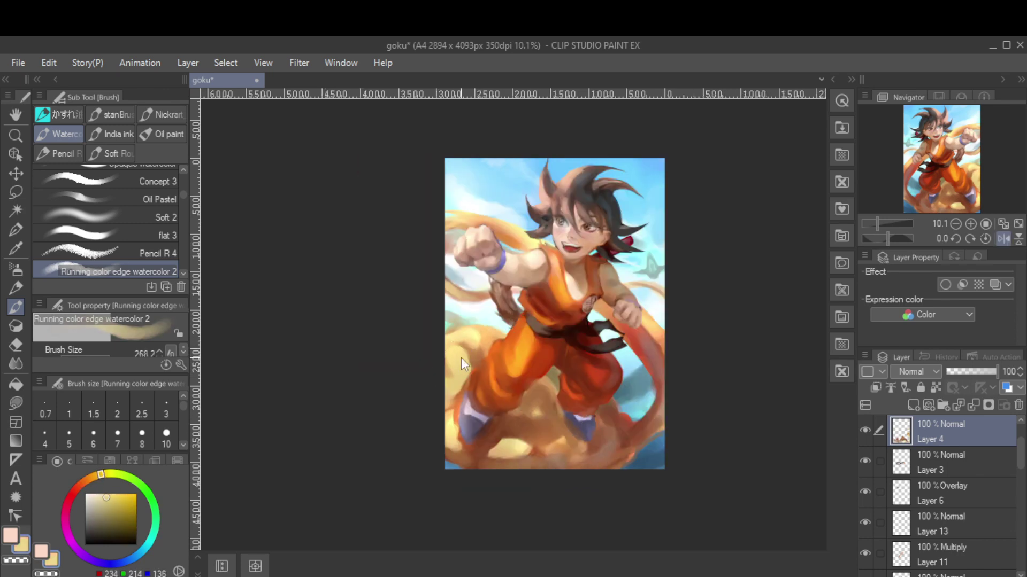
pyautogui.keyDown('alt'); pyautogui.click(454, 374); pyautogui.keyUp('alt')
pyautogui.keyDown('alt'); pyautogui.click(451, 377); pyautogui.keyUp('alt')
pyautogui.keyDown('alt'); pyautogui.click(448, 395); pyautogui.keyUp('alt')
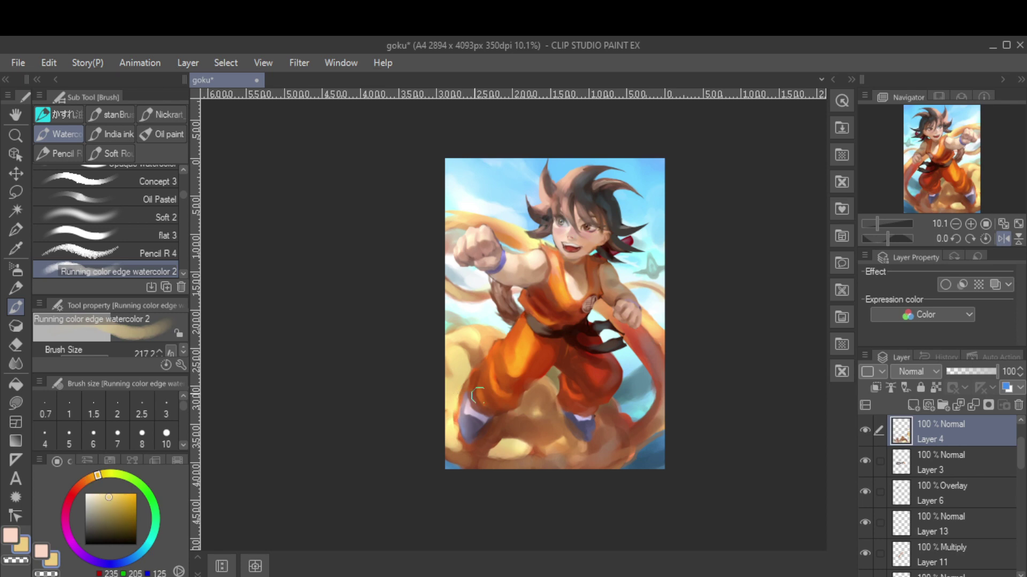
pyautogui.keyDown('alt'); pyautogui.click(446, 387); pyautogui.keyUp('alt')
pyautogui.press('h')
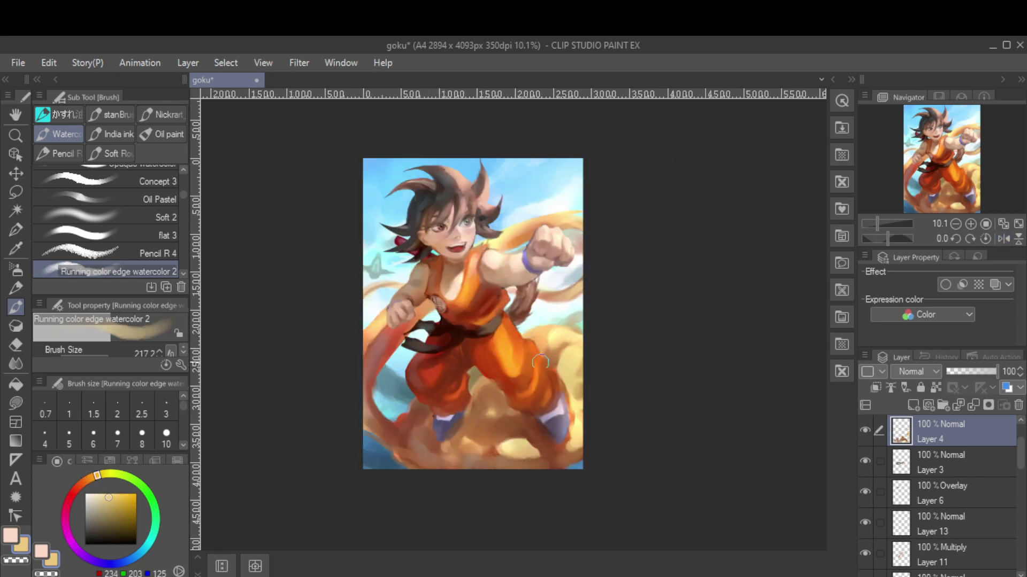
pyautogui.keyDown('alt'); pyautogui.click(578, 406); pyautogui.keyUp('alt')
# Clean up the hair spike edges using a sampled dark hair colour and the Hard eraser, working across Layer 10 and Layer 9
pyautogui.scroll(3, 508, 231)
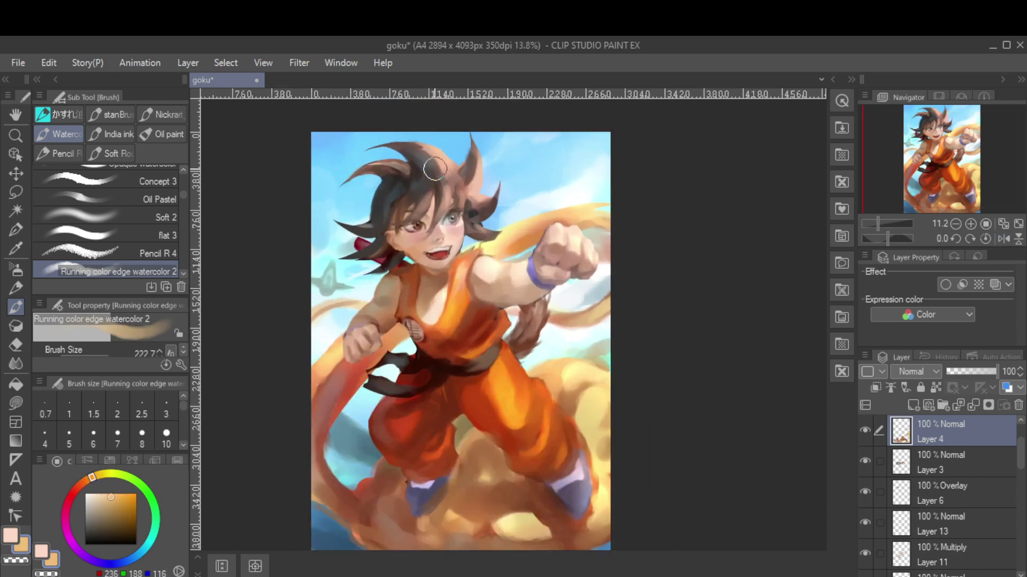
pyautogui.scroll(2, 434, 169)
pyautogui.press('[')
pyautogui.keyDown('alt'); pyautogui.click(485, 229); pyautogui.keyUp('alt')
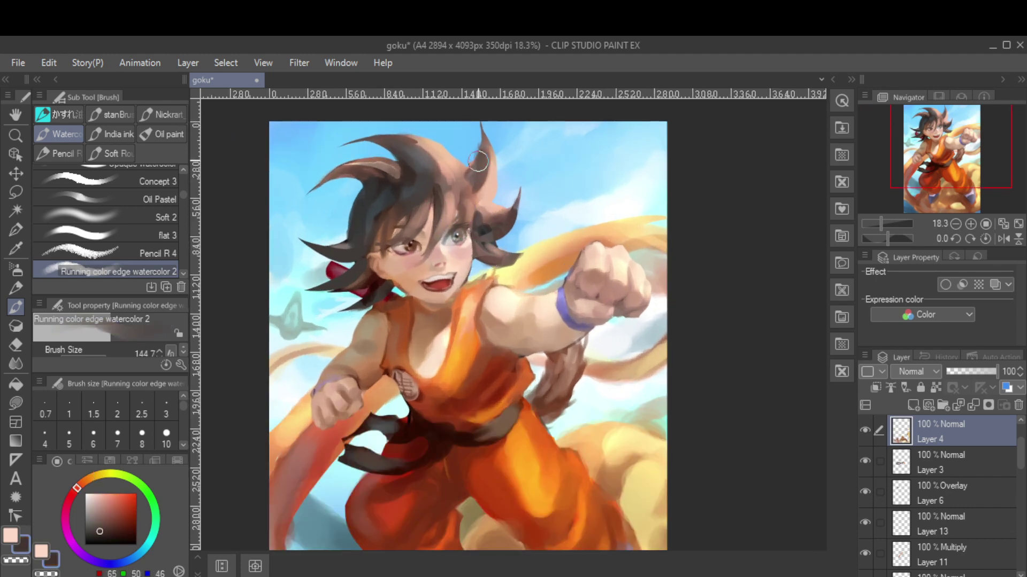
pyautogui.scroll(1, 477, 160)
pyautogui.press('e')
pyautogui.keyDown('ctrl'); pyautogui.keyDown('shift'); pyautogui.click(485, 159); pyautogui.keyUp('shift'); pyautogui.keyUp('ctrl')
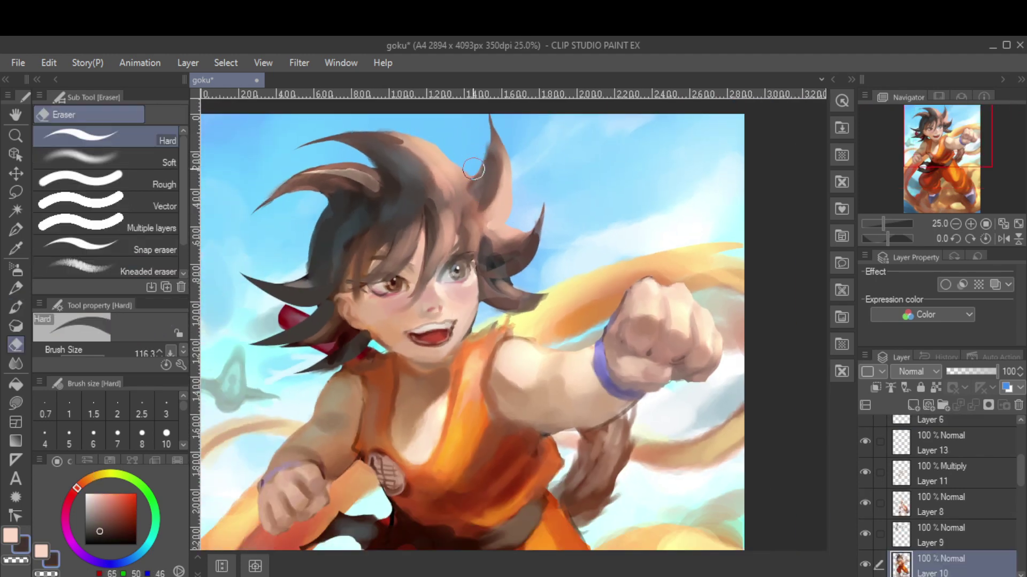
pyautogui.scroll(-2, 470, 161)
pyautogui.scroll(1, 382, 152)
pyautogui.scroll(1, 327, 227)
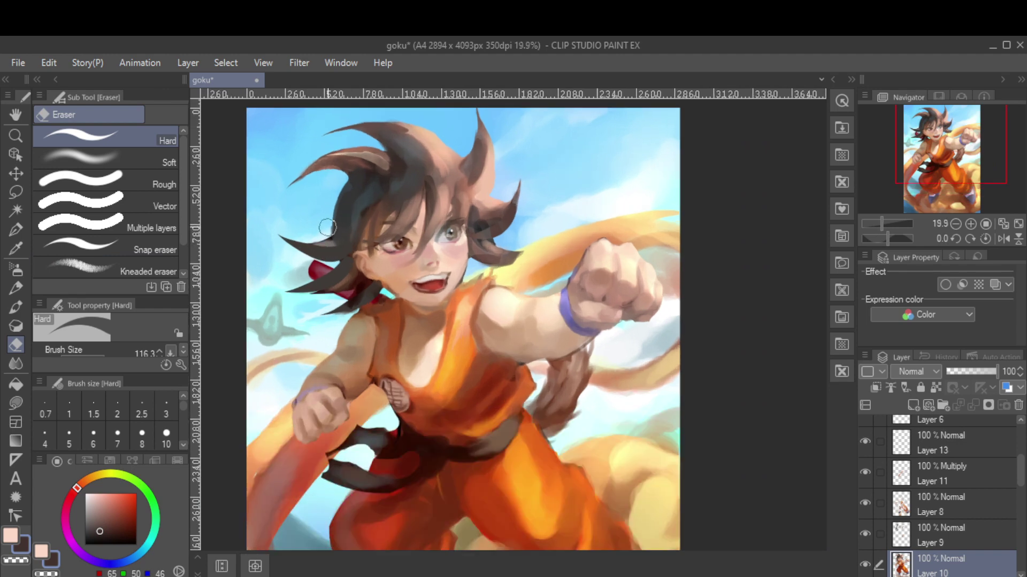
pyautogui.keyDown('ctrl'); pyautogui.keyDown('shift'); pyautogui.click(328, 221); pyautogui.keyUp('shift'); pyautogui.keyUp('ctrl')
pyautogui.scroll(-3, 334, 228)
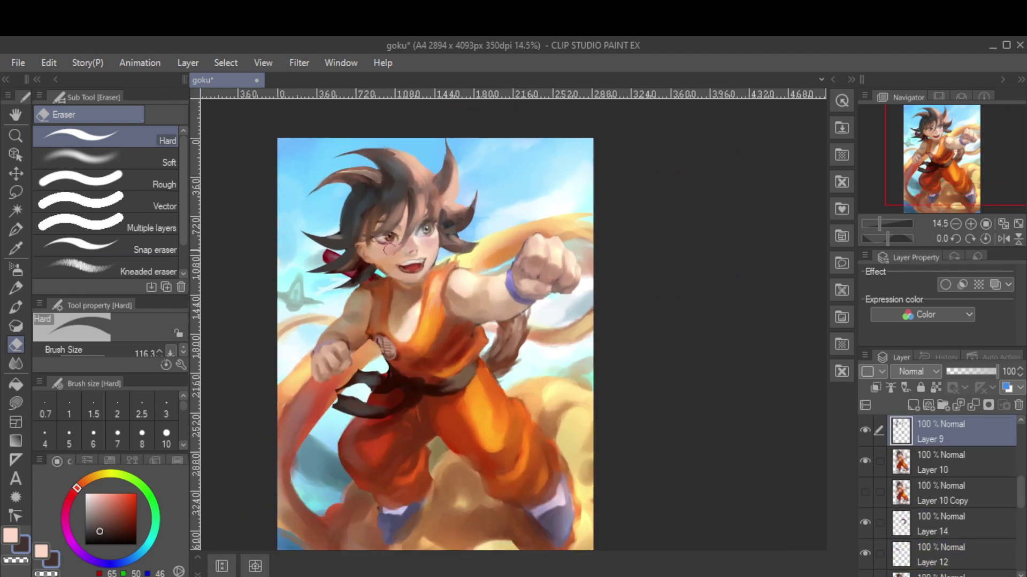
# Switch to Layer 1 and lasso the band of golden cloud trail behind the character's upper body
pyautogui.keyDown('ctrl'); pyautogui.keyDown('shift'); pyautogui.click(497, 255); pyautogui.keyUp('shift'); pyautogui.keyUp('ctrl')
pyautogui.press('m')
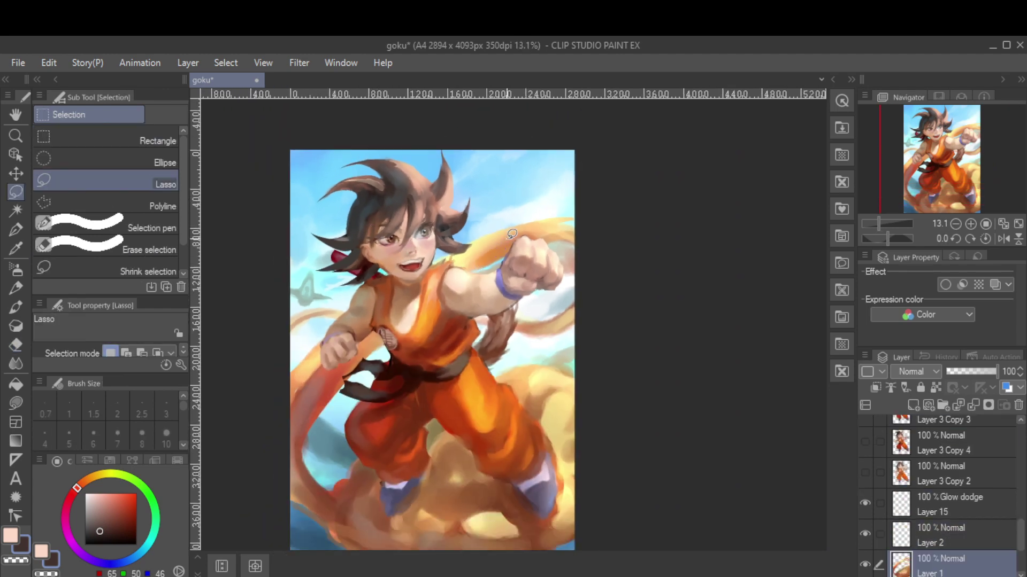
pyautogui.moveTo(584, 217)
pyautogui.mouseDown()
pyautogui.moveTo(457, 340)
pyautogui.moveTo(287, 336)
pyautogui.moveTo(516, 211)
pyautogui.mouseUp()
pyautogui.click(263, 63)
pyautogui.click(258, 63)
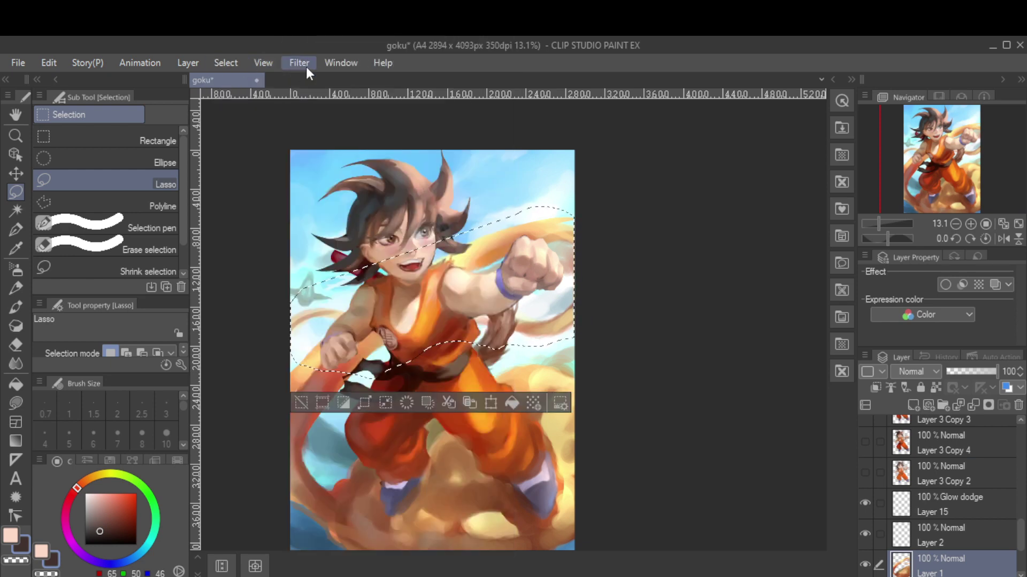
# Start a Motion blur on the selected cloud trail and set its strength to 7.69
pyautogui.click(302, 64)
pyautogui.moveTo(346, 123)
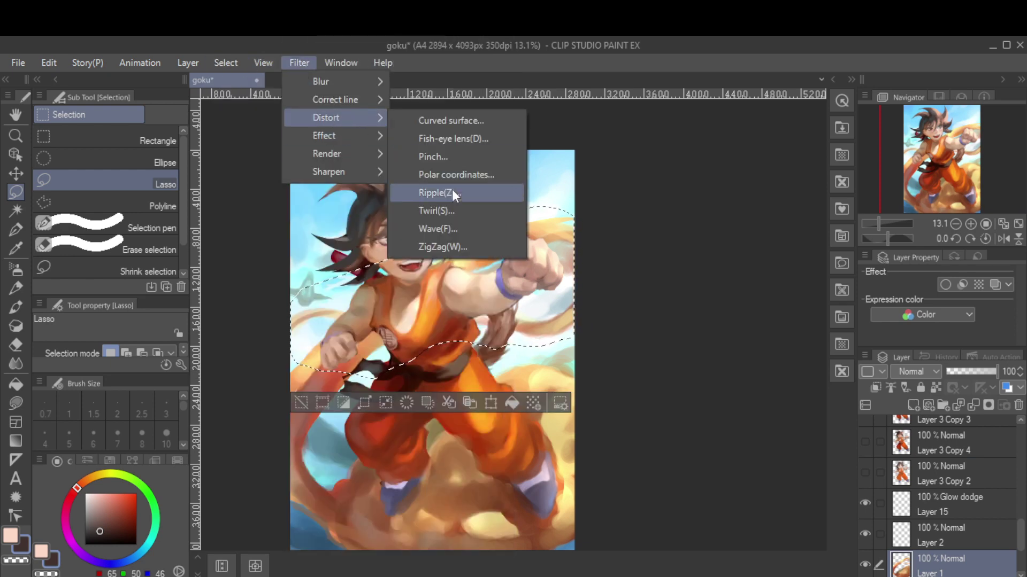
pyautogui.moveTo(383, 85)
pyautogui.click(447, 139)
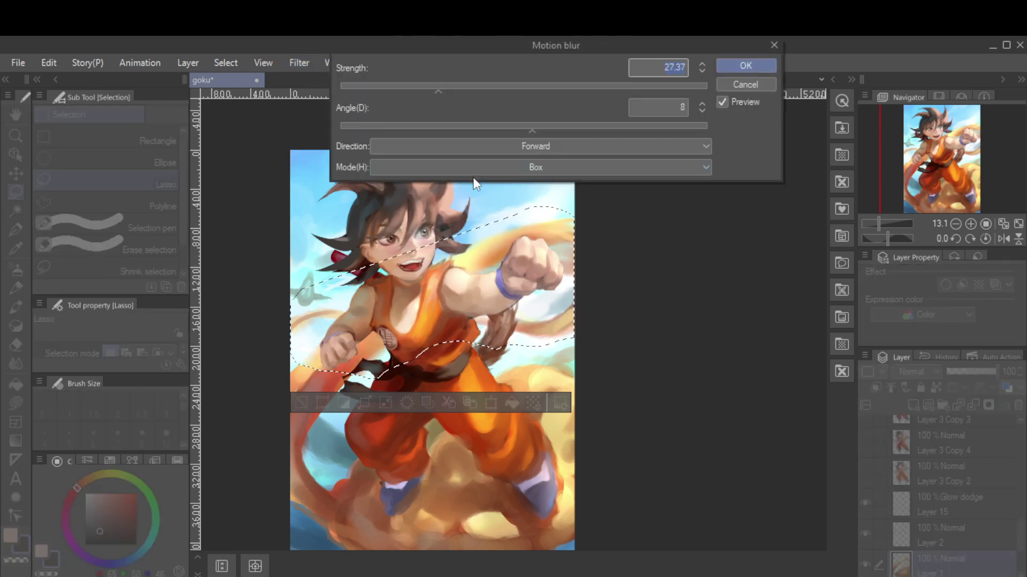
pyautogui.click(530, 86)
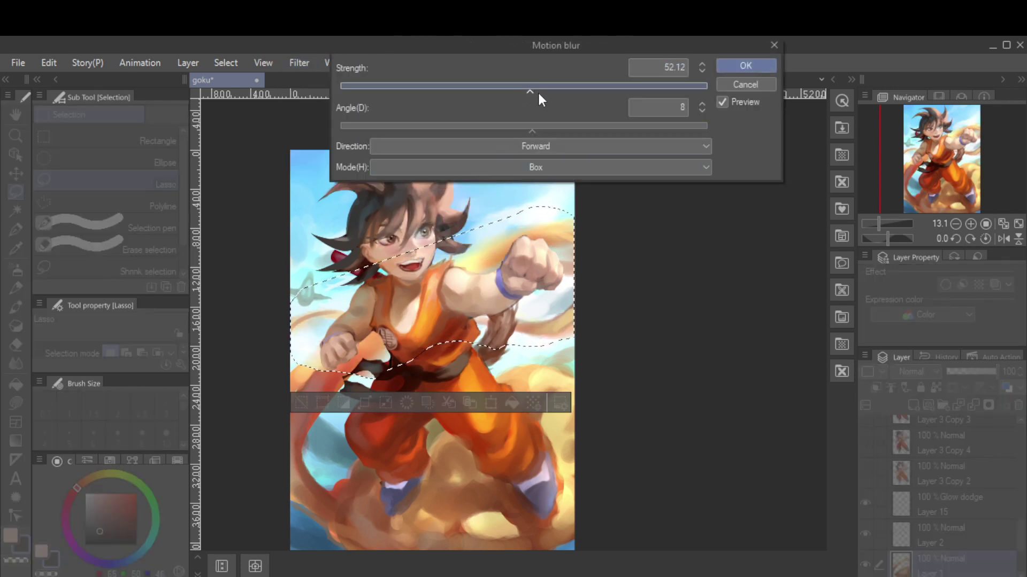
pyautogui.scroll(3, 543, 201)
pyautogui.click(406, 86)
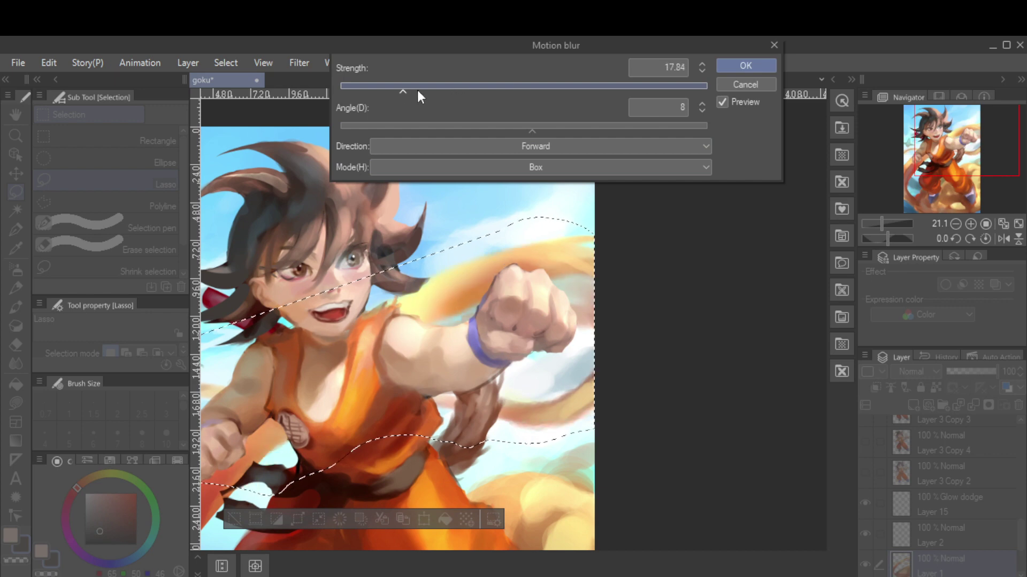
pyautogui.click(367, 86)
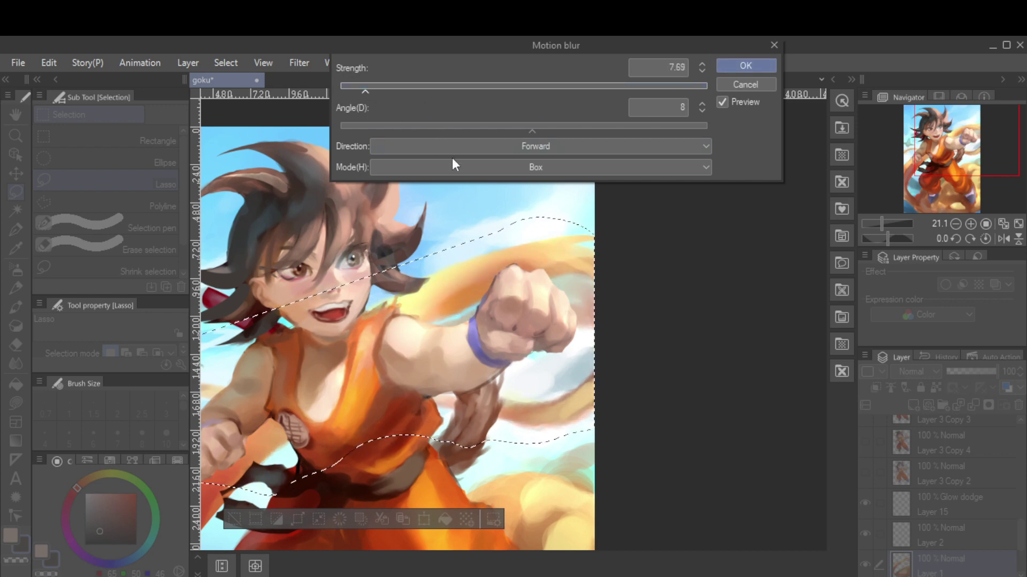
# Set the motion blur angle to -95, apply it in Forward direction and Box mode, and deselect the area
pyautogui.click(479, 126)
pyautogui.click(532, 127)
pyautogui.scroll(-1, 493, 337)
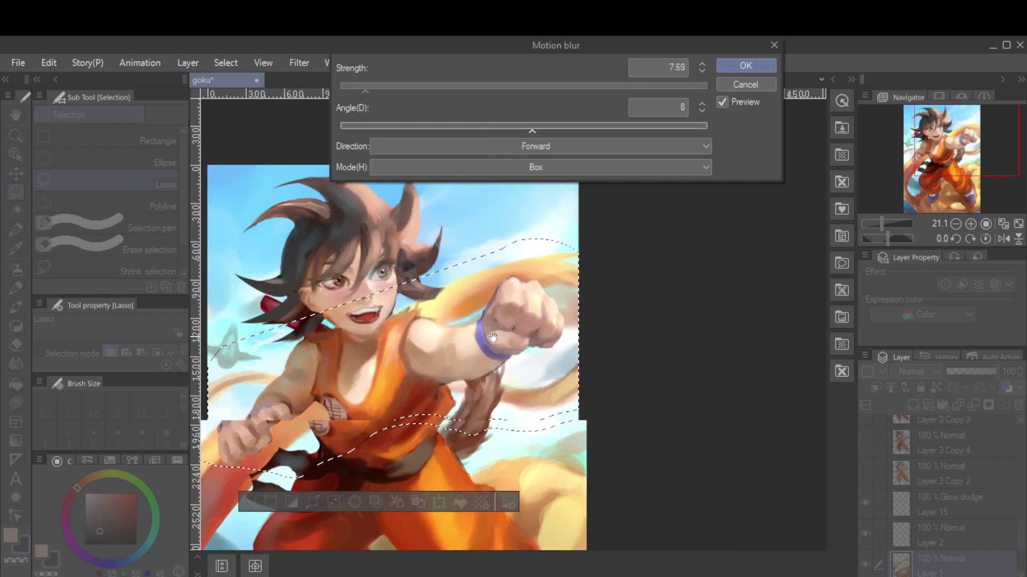
pyautogui.click(430, 126)
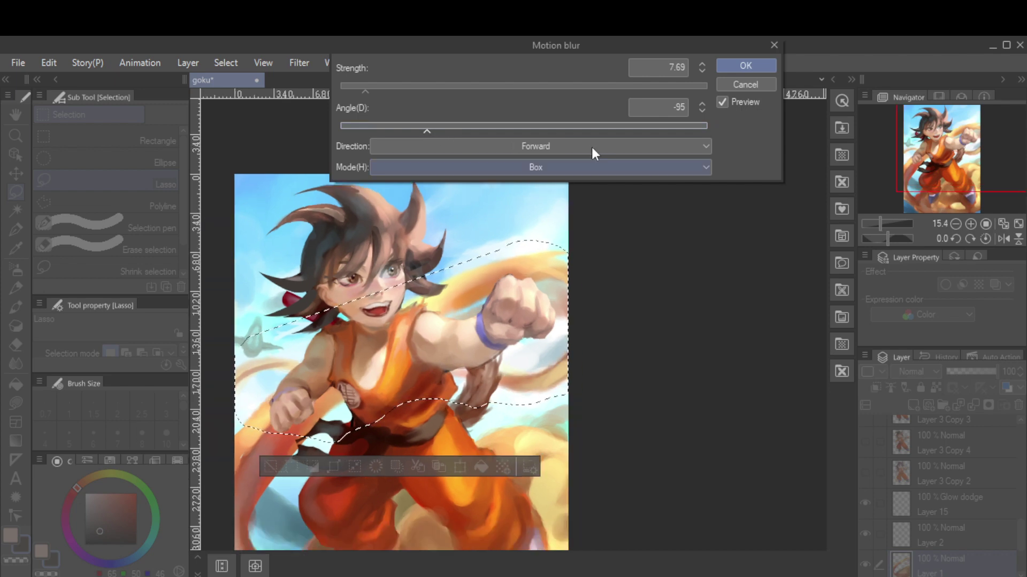
pyautogui.click(736, 64)
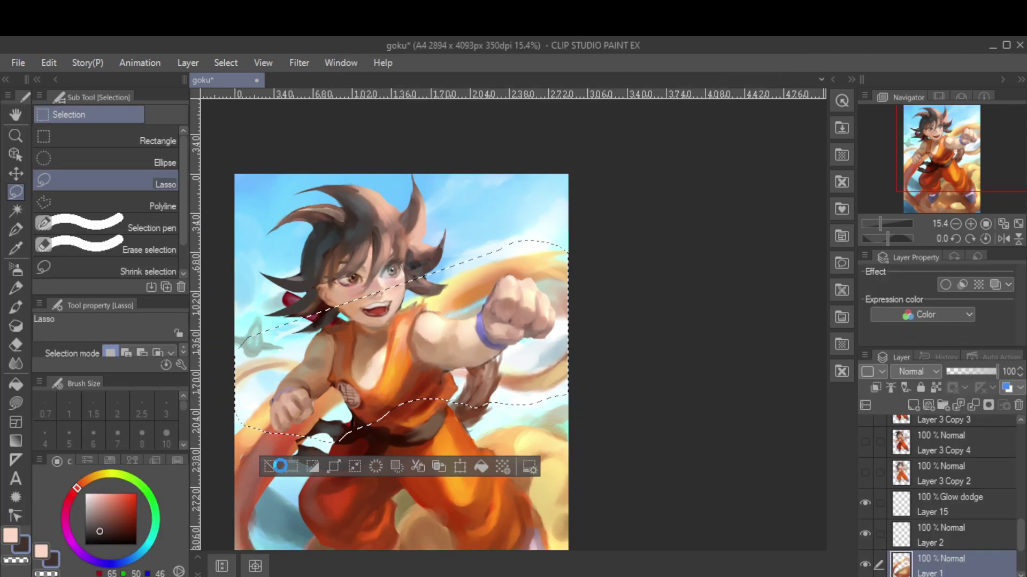
pyautogui.click(271, 465)
pyautogui.scroll(-1, 472, 242)
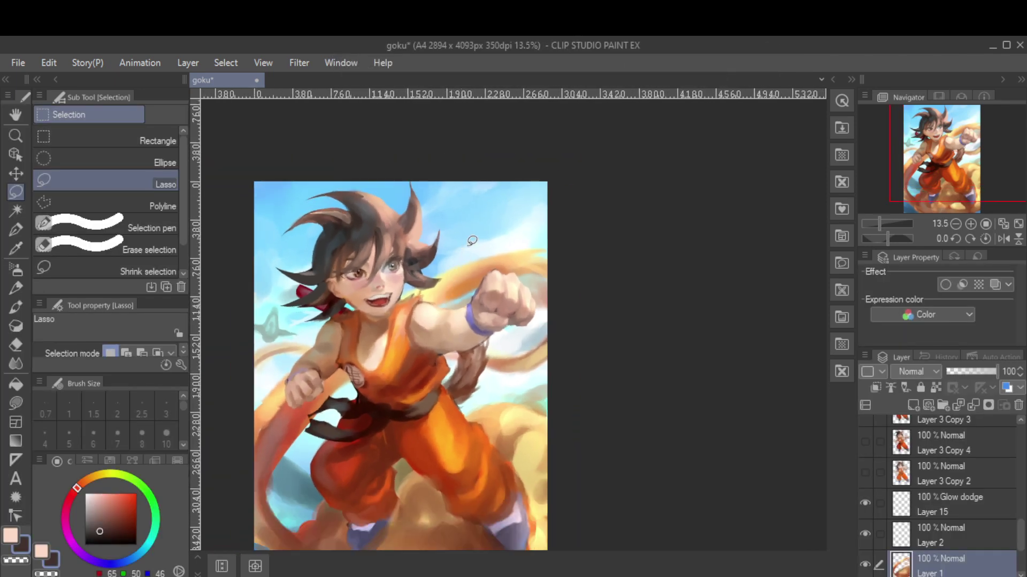
# Flip the canvas view and refine the cloud trail beside the lowered hand on Layer 4 with a smaller transparent-colour watercolor brush
pyautogui.press('h')
pyautogui.scroll(3, 709, 337)
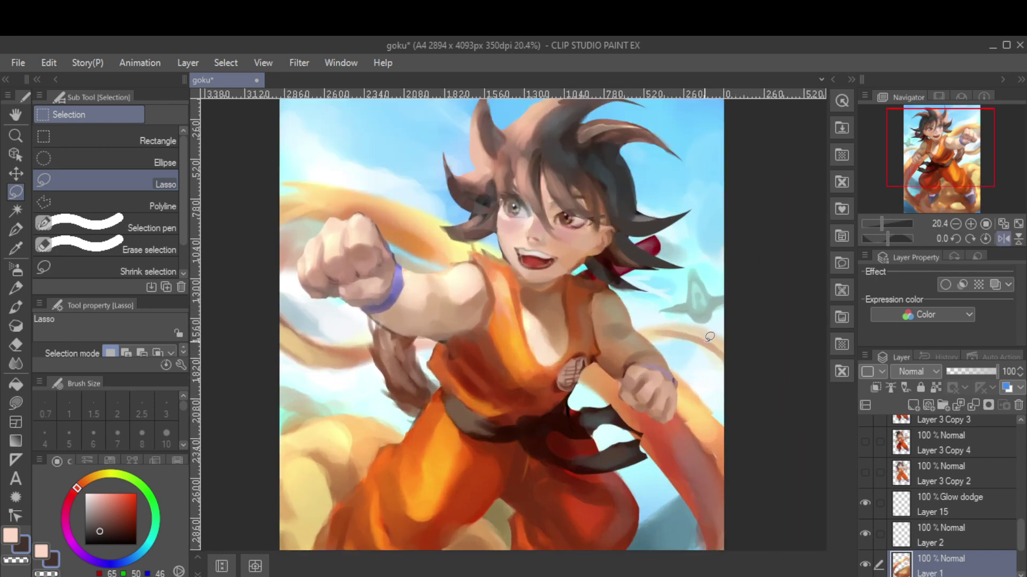
pyautogui.keyDown('ctrl'); pyautogui.keyDown('shift'); pyautogui.click(710, 337); pyautogui.keyUp('shift'); pyautogui.keyUp('ctrl')
pyautogui.press('b')
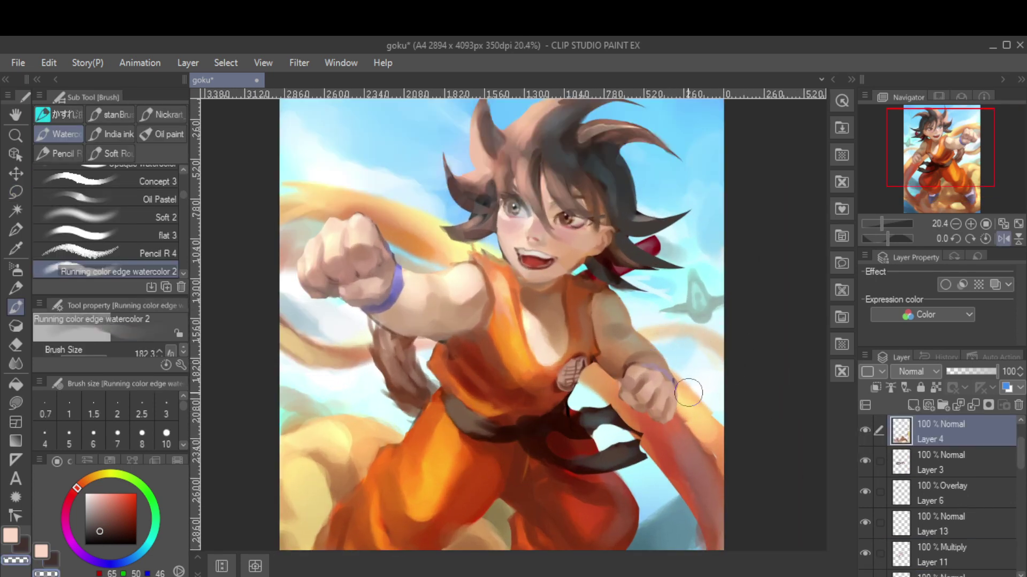
pyautogui.press('[')
pyautogui.press('[')
pyautogui.scroll(-3, 595, 242)
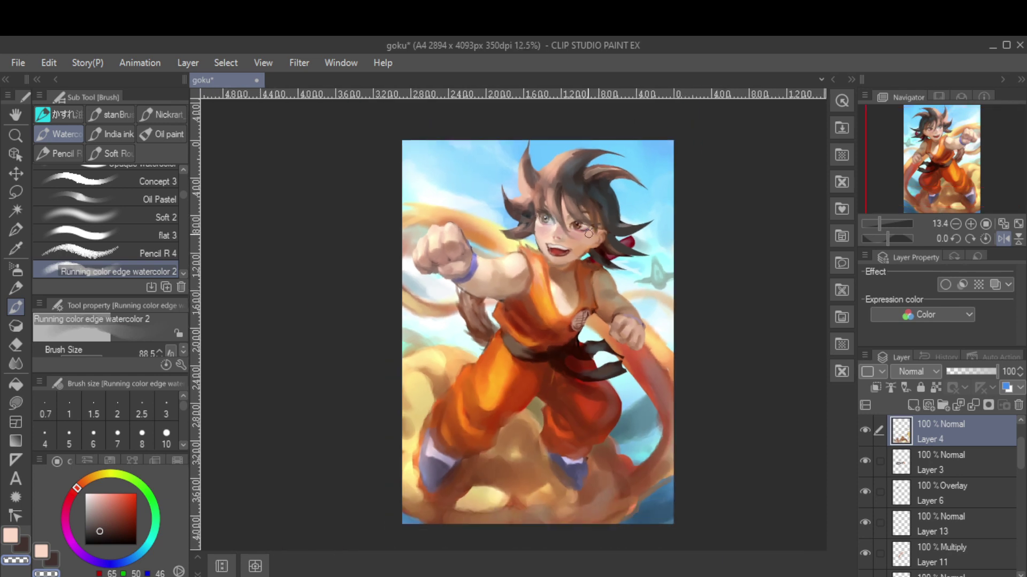
# Add a new layer in Glow dodge mode at 74% opacity and sample the pale orange of the trail above the fist
pyautogui.scroll(2, 513, 240)
pyautogui.scroll(-1, 514, 241)
pyautogui.hotkey('ctrl', 'shift', 'n')
pyautogui.keyDown('alt'); pyautogui.click(374, 216); pyautogui.keyUp('alt')
pyautogui.press(']')
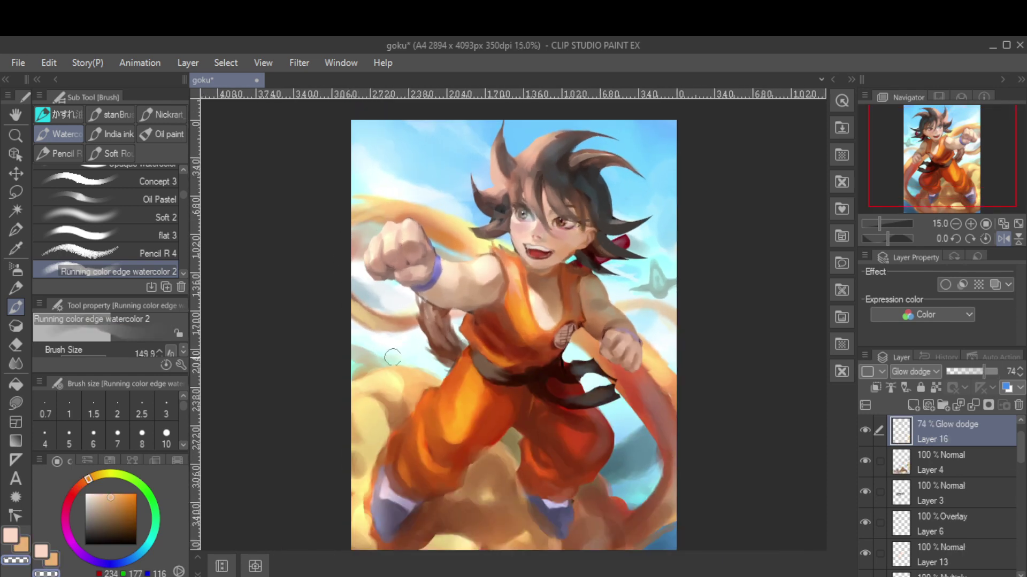
# Touch up the cloud trail above the raised fist with sampled pale yellows, moving between Layer 4, Layer 5 and the Glow dodge layer
pyautogui.keyDown('ctrl'); pyautogui.click(368, 223); pyautogui.keyUp('ctrl')
pyautogui.press('e')
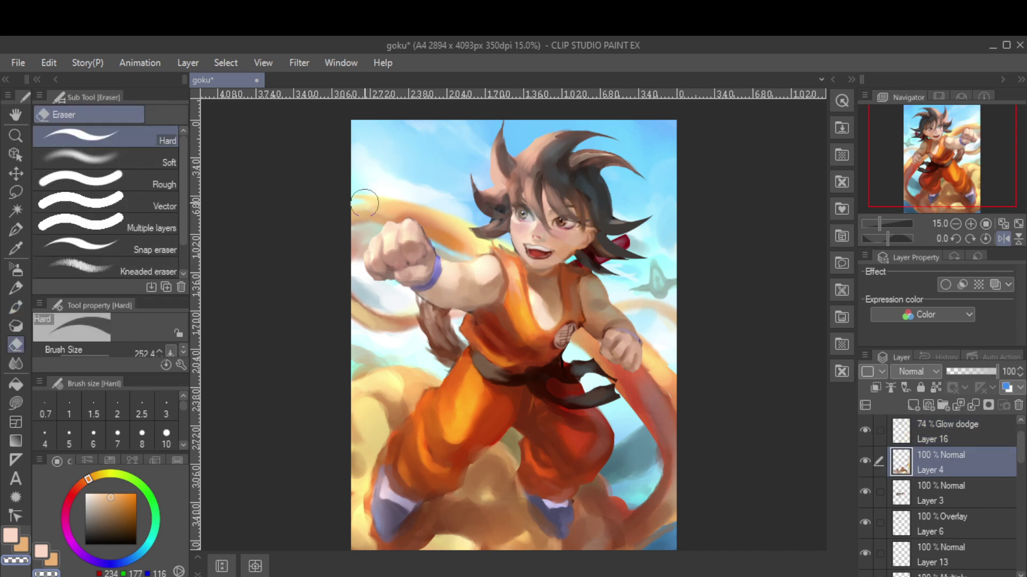
pyautogui.keyDown('ctrl'); pyautogui.click(359, 202); pyautogui.keyUp('ctrl')
pyautogui.press('b')
pyautogui.keyDown('alt'); pyautogui.click(374, 200); pyautogui.keyUp('alt')
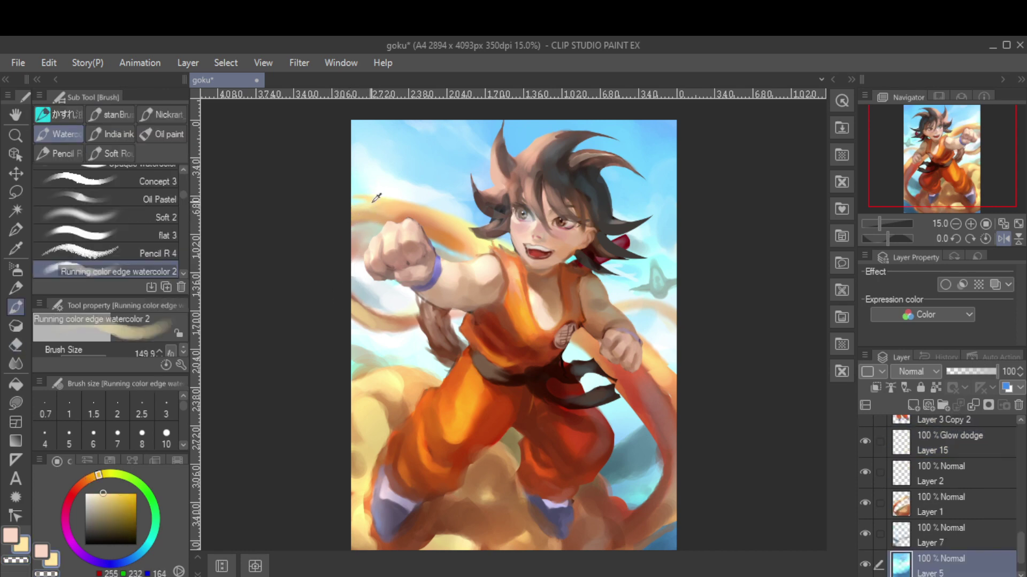
pyautogui.keyDown('ctrl'); pyautogui.click(366, 202); pyautogui.keyUp('ctrl')
pyautogui.keyDown('alt'); pyautogui.click(387, 215); pyautogui.keyUp('alt')
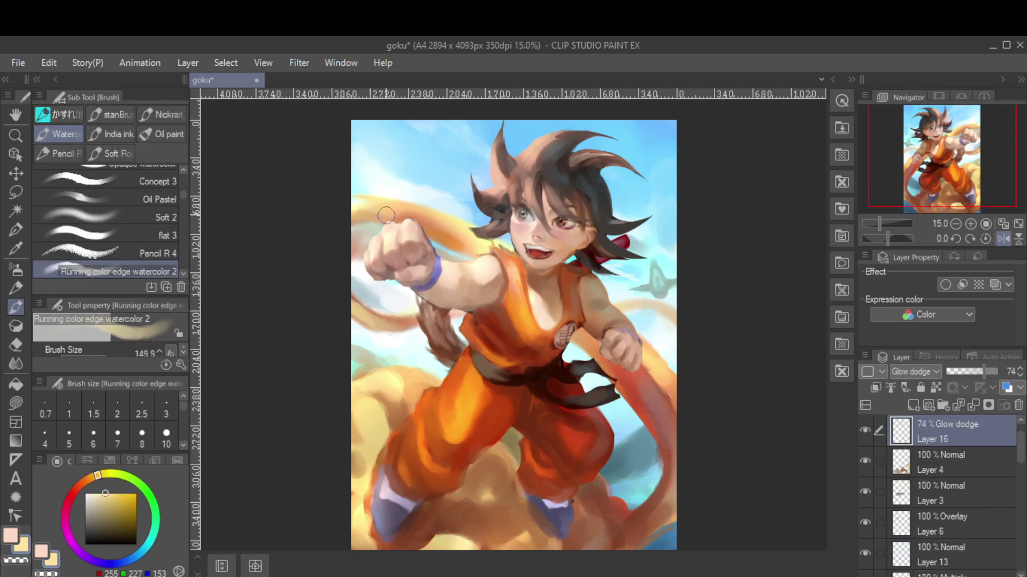
pyautogui.scroll(-1, 363, 293)
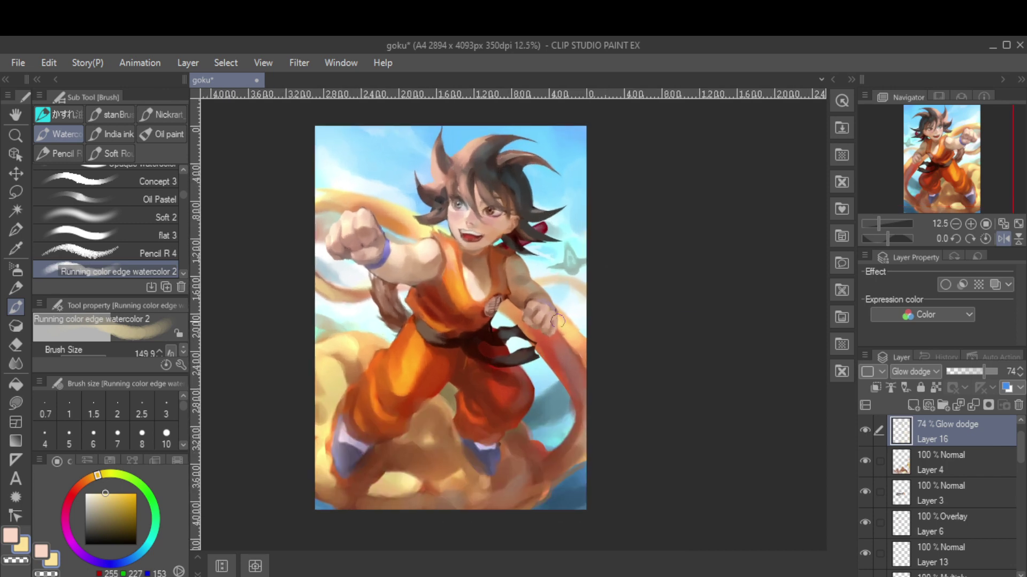
# Switch to Layer 1 and refine the red cloud trail below the lowered hand with a sampled red and a smaller brush
pyautogui.keyDown('ctrl'); pyautogui.click(557, 340); pyautogui.keyUp('ctrl')
pyautogui.keyDown('alt'); pyautogui.click(557, 340); pyautogui.keyUp('alt')
pyautogui.press('[')
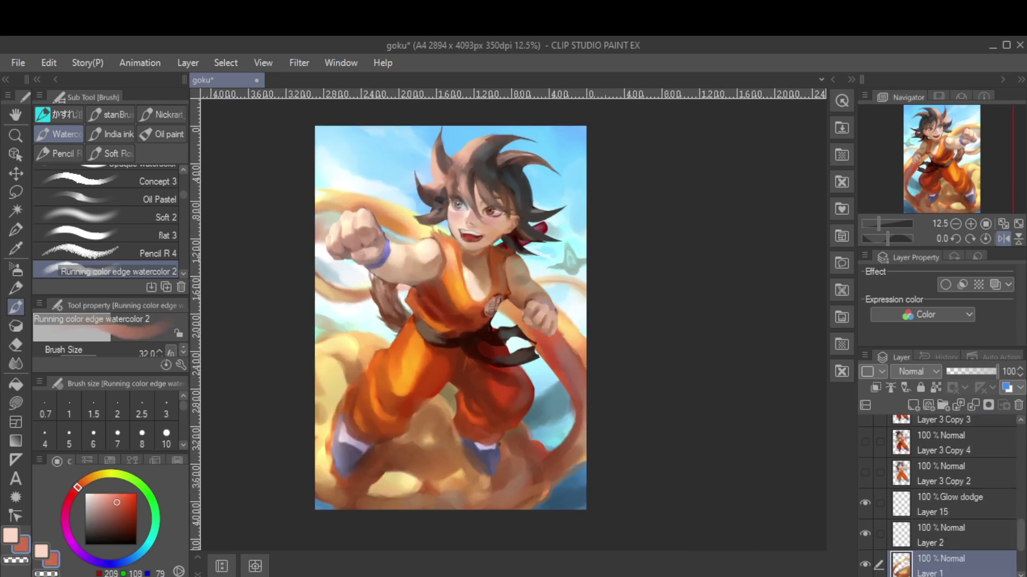
pyautogui.scroll(3, 579, 293)
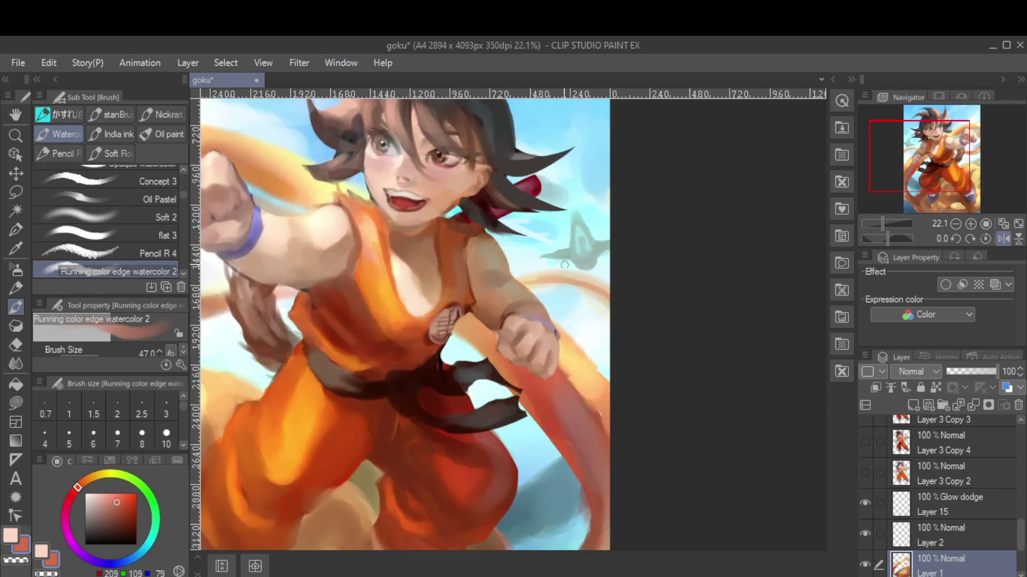
pyautogui.press(']')
pyautogui.scroll(-3, 589, 284)
pyautogui.scroll(2, 421, 222)
pyautogui.scroll(-1, 421, 222)
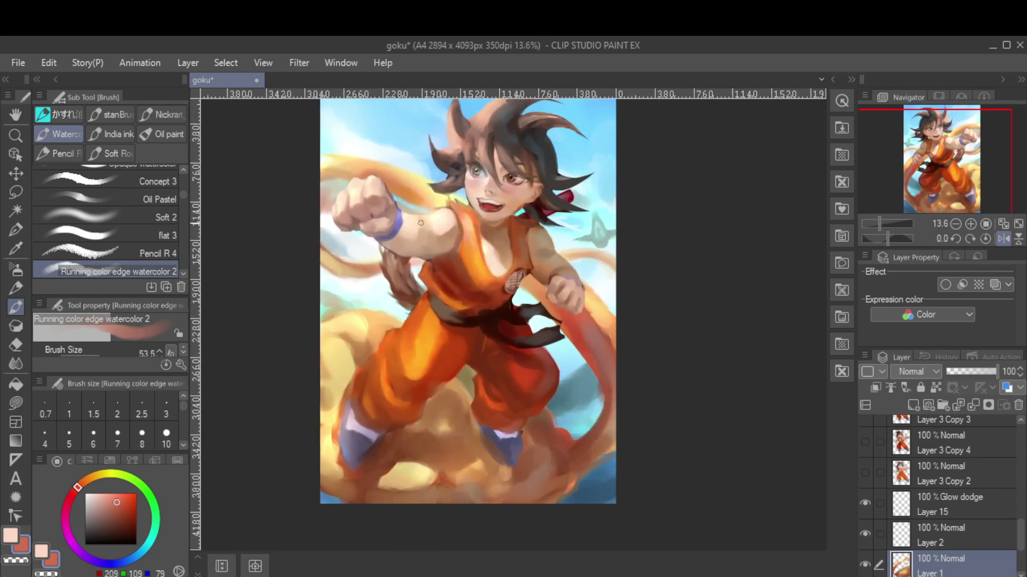
# Shade the top of the raised arm's shoulder on Layer 14 with a sampled brown and flip the canvas view back
pyautogui.keyDown('ctrl'); pyautogui.keyDown('shift'); pyautogui.click(423, 214); pyautogui.keyUp('shift'); pyautogui.keyUp('ctrl')
pyautogui.keyDown('alt'); pyautogui.click(423, 214); pyautogui.keyUp('alt')
pyautogui.moveTo(406, 216); pyautogui.dragTo(463, 202)
pyautogui.hotkey('ctrl', 'z')
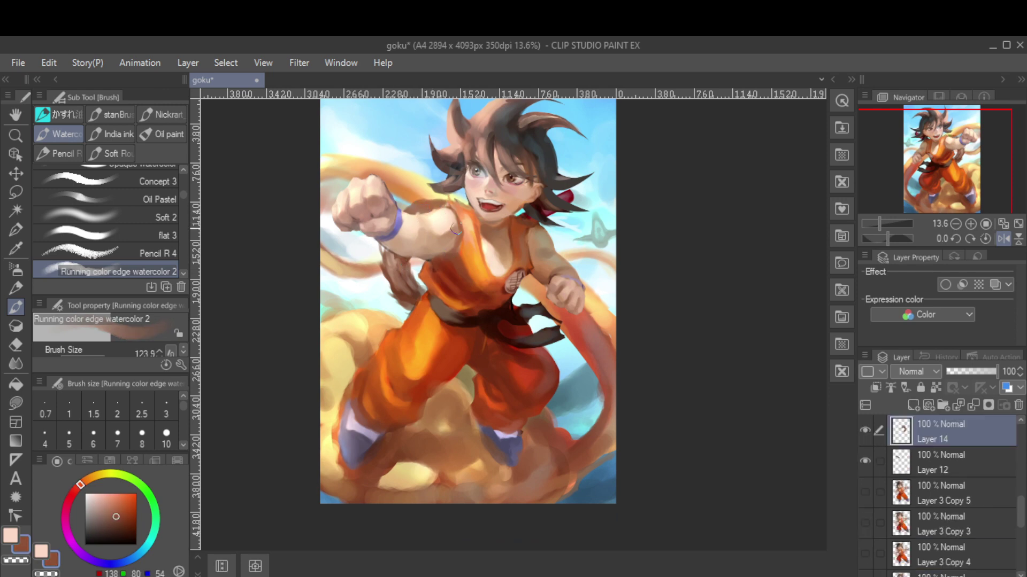
pyautogui.press('h')
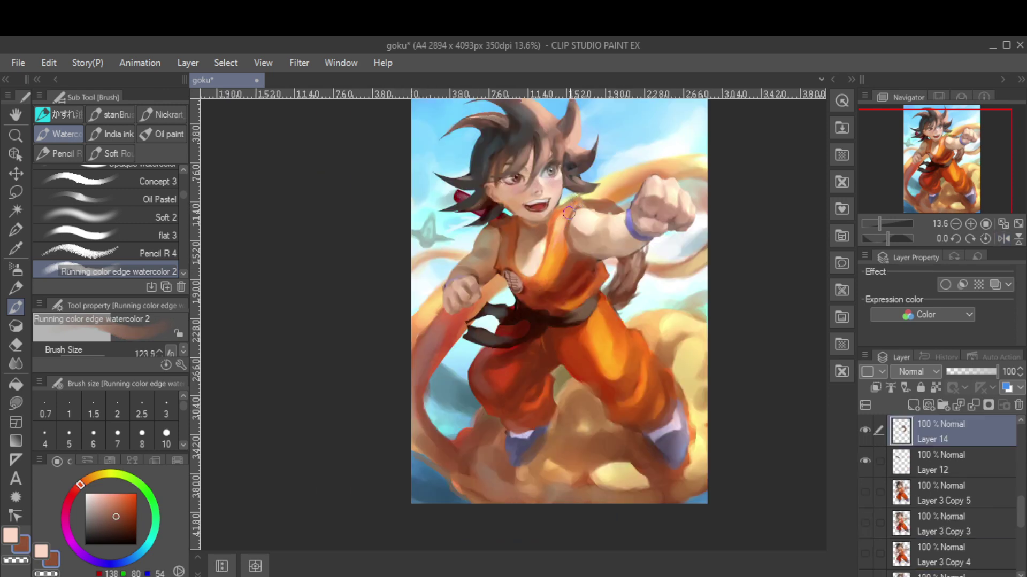
pyautogui.scroll(-2, 494, 316)
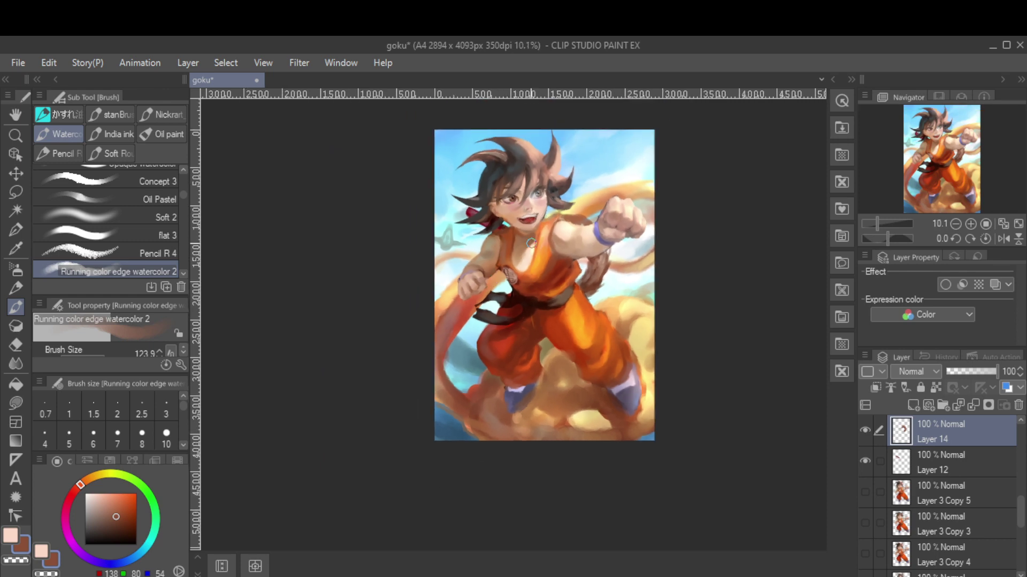
# Switch to Layer 4 and blend the brown cloud trail around the rear boot with sampled browns and a larger watercolor brush
pyautogui.scroll(1, 481, 399)
pyautogui.keyDown('alt'); pyautogui.click(497, 412); pyautogui.keyUp('alt')
pyautogui.keyDown('ctrl'); pyautogui.keyDown('shift'); pyautogui.click(476, 412); pyautogui.keyUp('shift'); pyautogui.keyUp('ctrl')
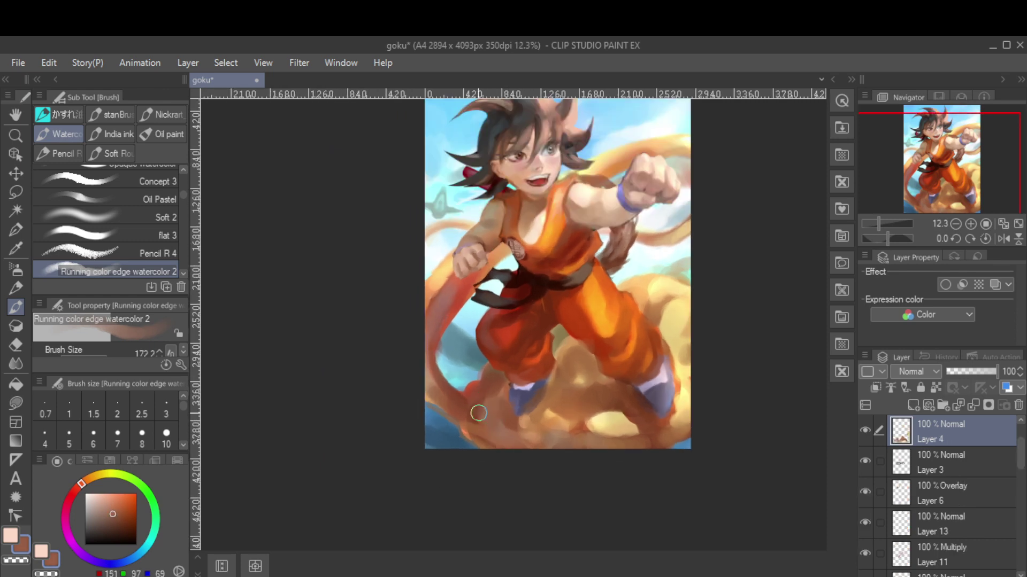
pyautogui.keyDown('alt'); pyautogui.click(478, 415); pyautogui.keyUp('alt')
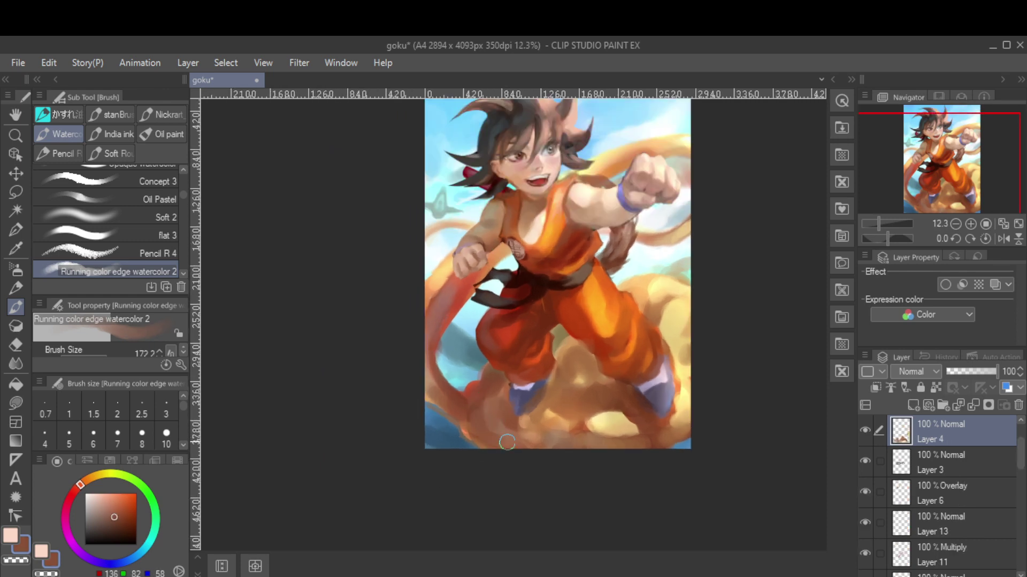
pyautogui.keyDown('alt'); pyautogui.click(536, 393); pyautogui.keyUp('alt')
pyautogui.moveTo(536, 396); pyautogui.dragTo(531, 426)
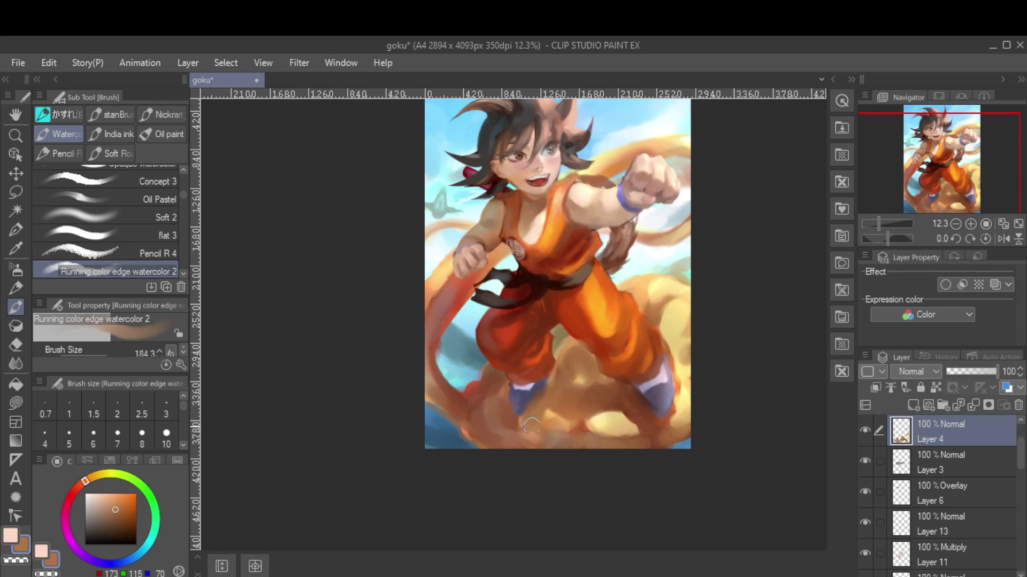
# Touch up the cloud edge beside the front boot on Layer 4 with a sampled pale yellow and orange
pyautogui.keyDown('alt'); pyautogui.click(686, 401); pyautogui.keyUp('alt')
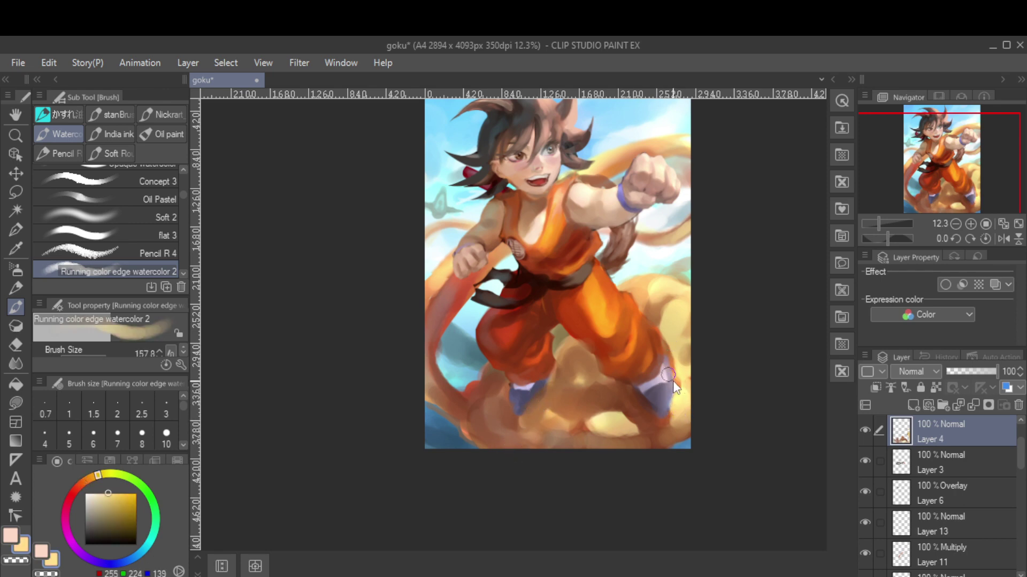
pyautogui.moveTo(675, 388); pyautogui.dragTo(671, 382)
pyautogui.keyDown('alt'); pyautogui.click(671, 390); pyautogui.keyUp('alt')
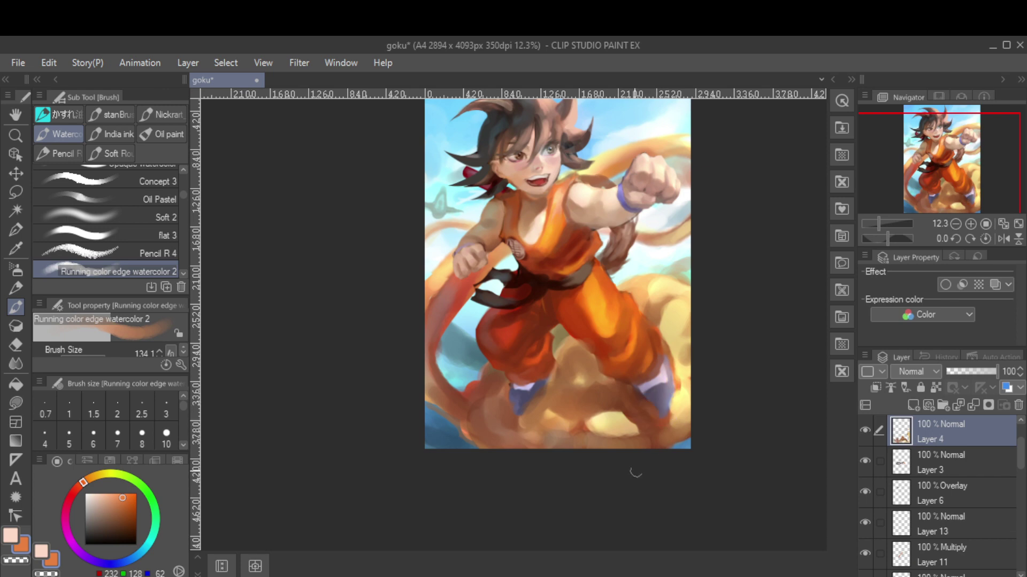
pyautogui.scroll(-1, 486, 383)
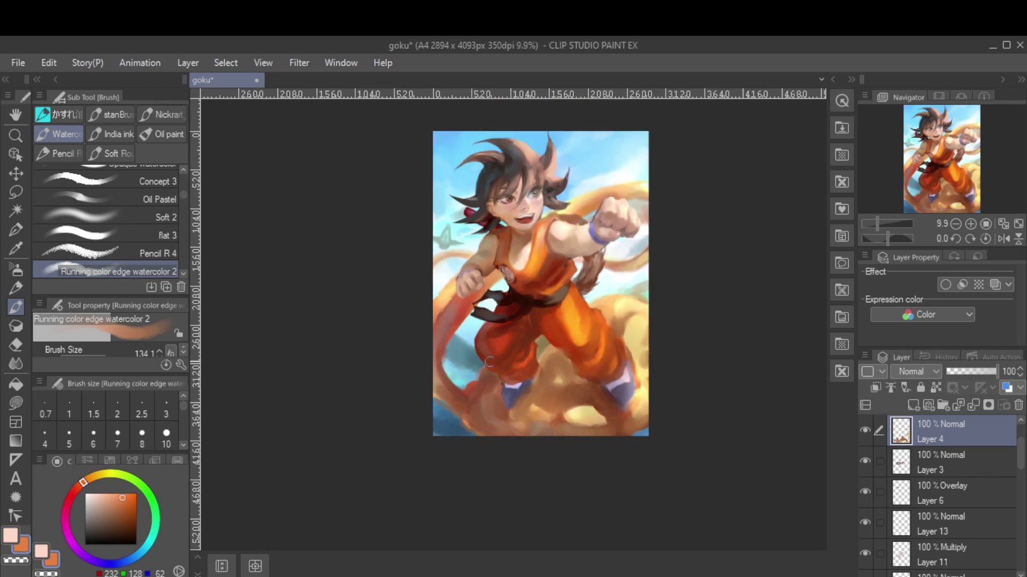
# Sign the canvas's lower left corner in white with the Mapping pen on Layer 18 and save the file
pyautogui.scroll(3, 971, 429)
pyautogui.click(971, 430)
pyautogui.click(84, 493)
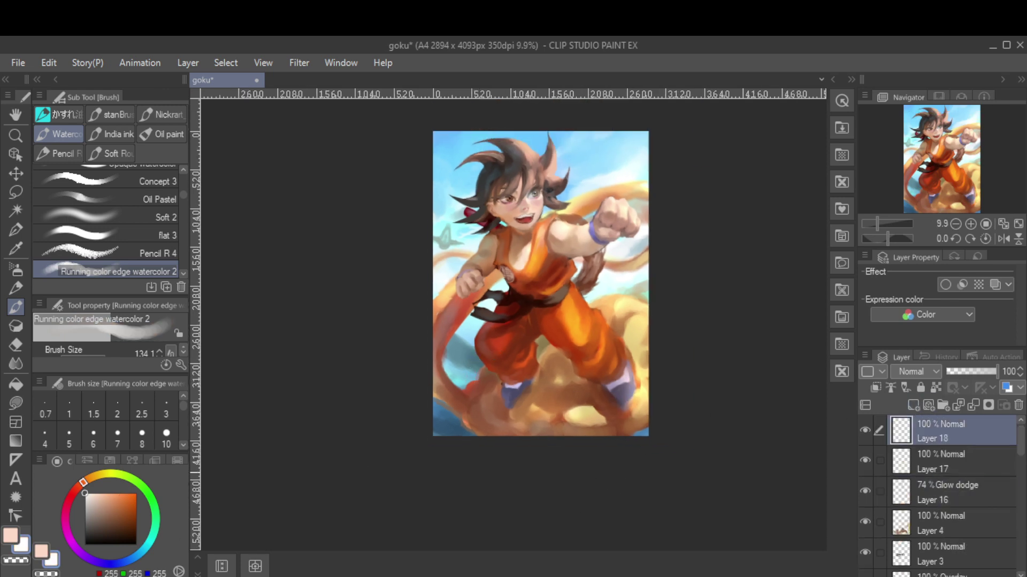
pyautogui.press('p')
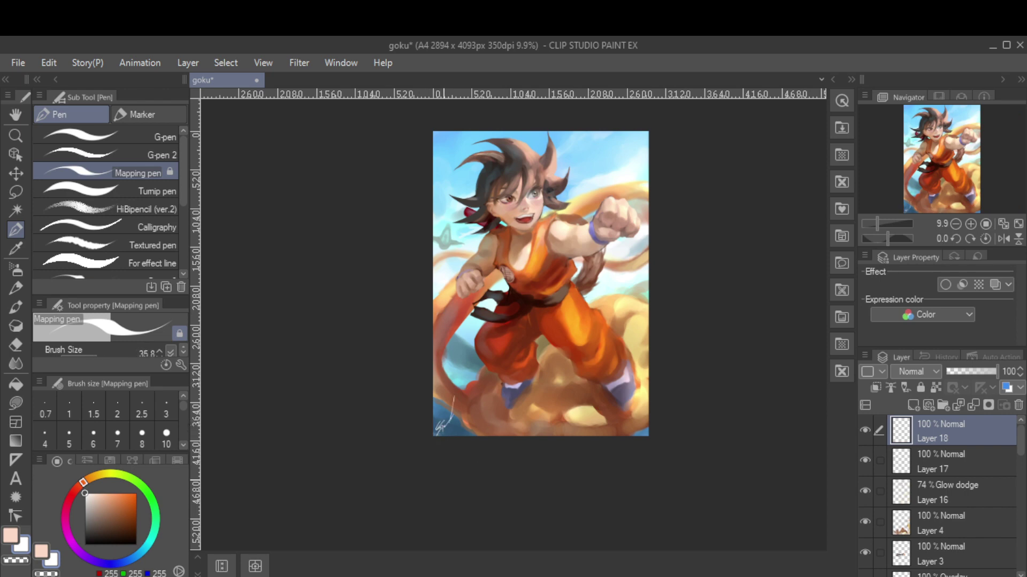
pyautogui.hotkey('ctrl', 's')
pyautogui.rightClick(385, 575)
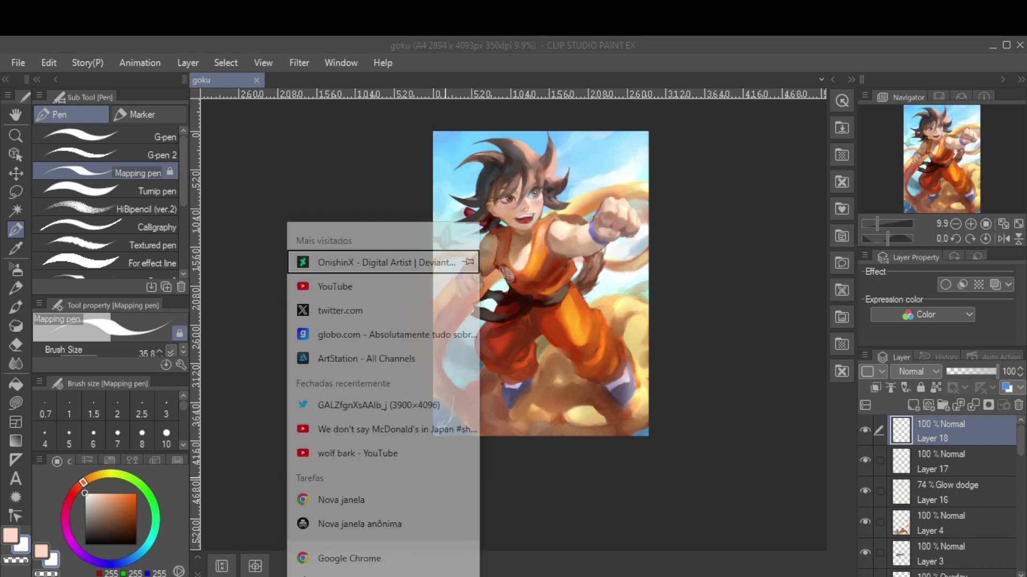
pyautogui.click(502, 521)
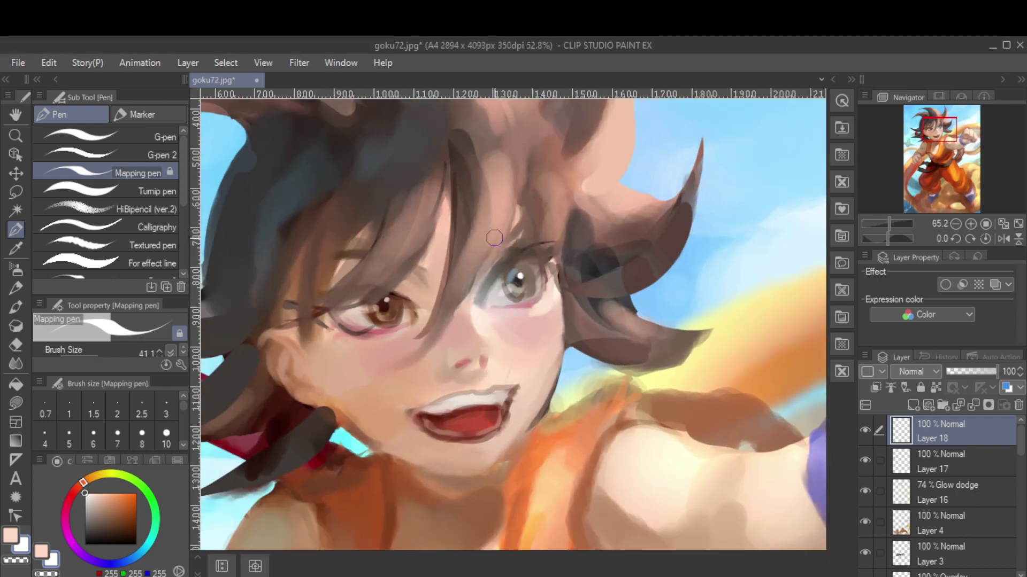
# Soften the outer lower lash line of the brown eye on Layer 18 with the watercolor brush and sampled skin tones
pyautogui.scroll(2, 316, 292)
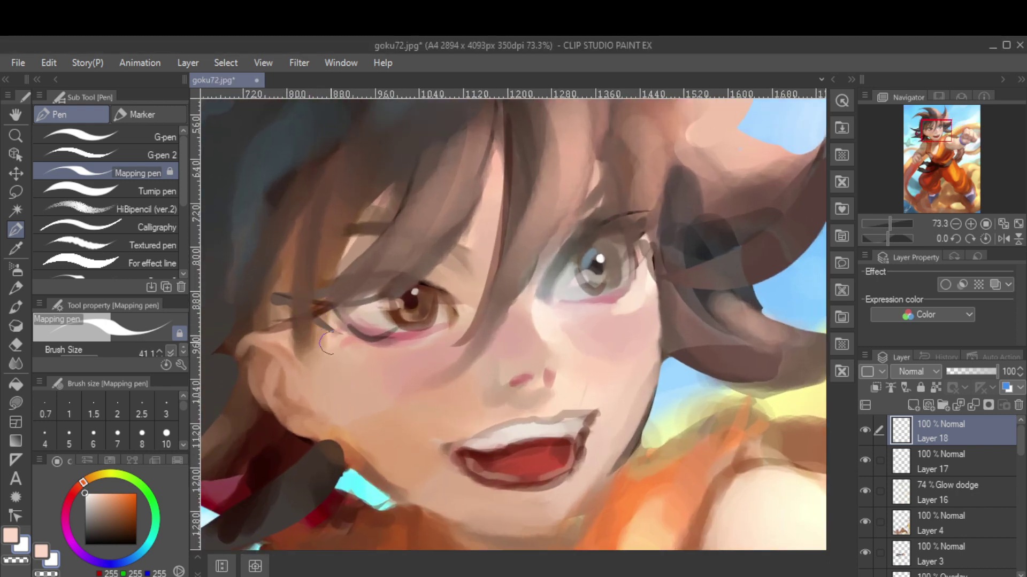
pyautogui.keyDown('alt'); pyautogui.click(383, 317); pyautogui.keyUp('alt')
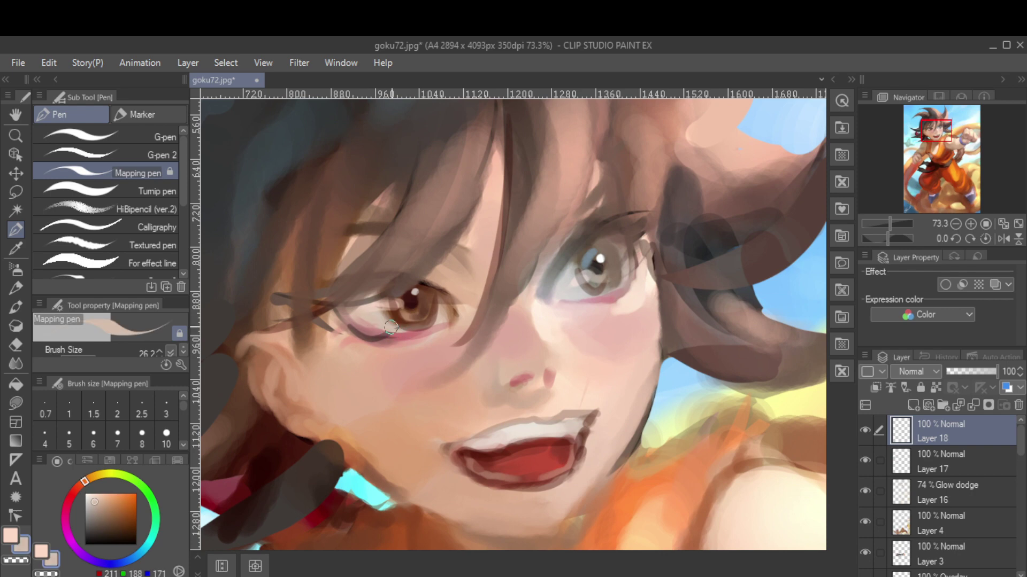
pyautogui.press('b')
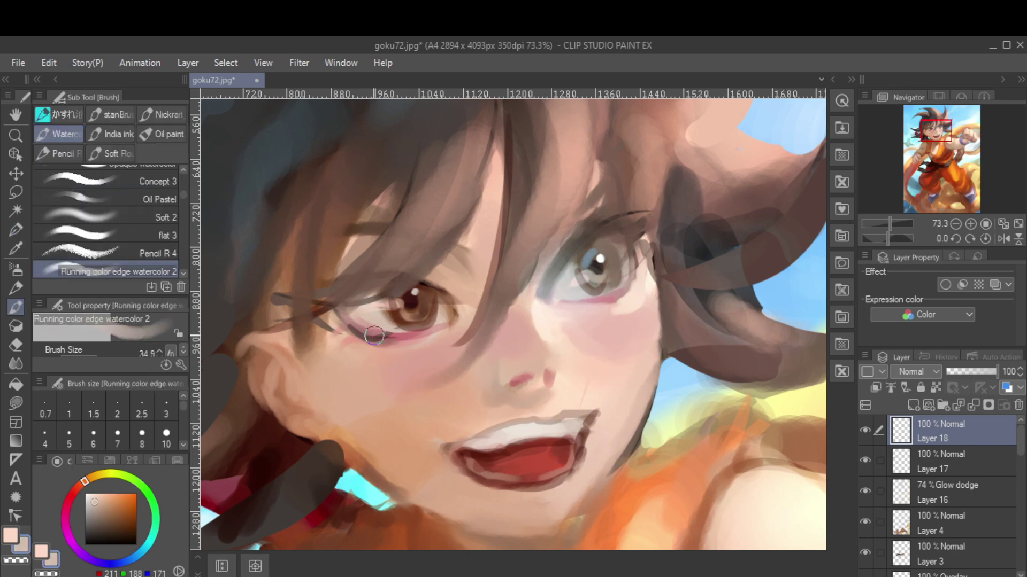
pyautogui.keyDown('alt'); pyautogui.click(378, 336); pyautogui.keyUp('alt')
pyautogui.keyDown('alt'); pyautogui.click(368, 335); pyautogui.keyUp('alt')
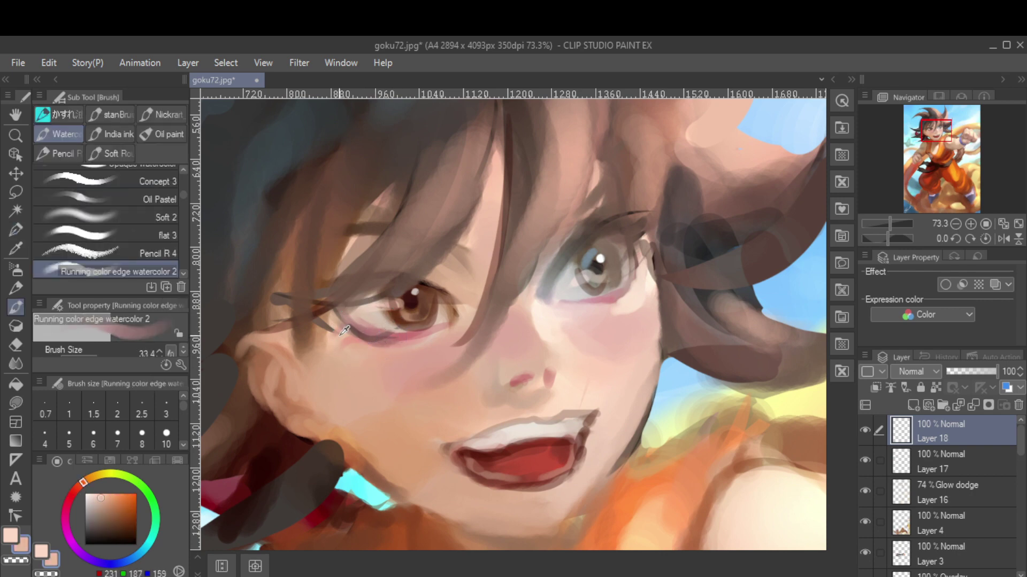
pyautogui.moveTo(342, 327); pyautogui.dragTo(323, 334)
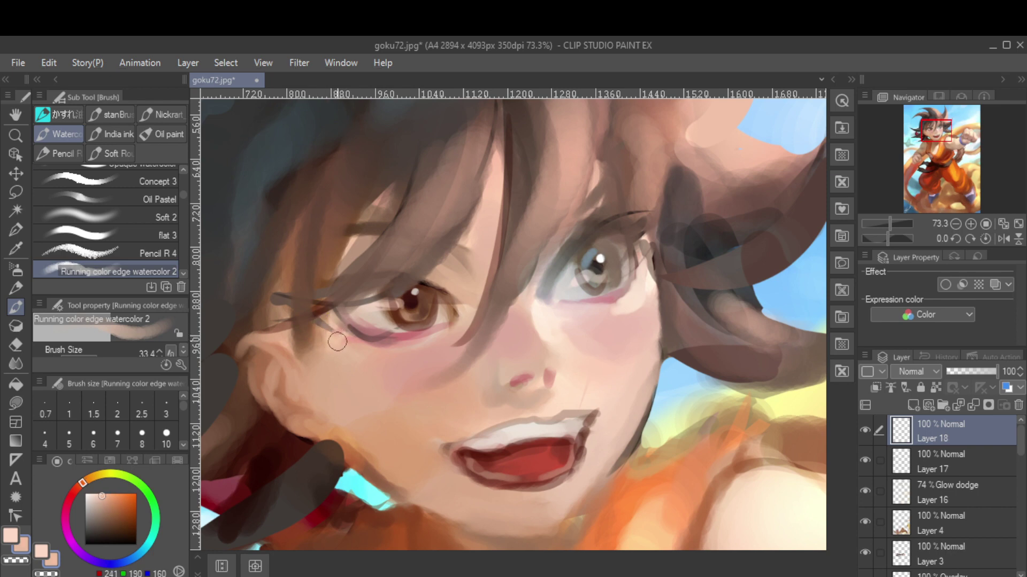
# Switch to Layer 10 and paint over the stray lash at the brown eye's outer corner with the sampled skin tone
pyautogui.hotkey('alt', '[')
pyautogui.hotkey('alt', '[')
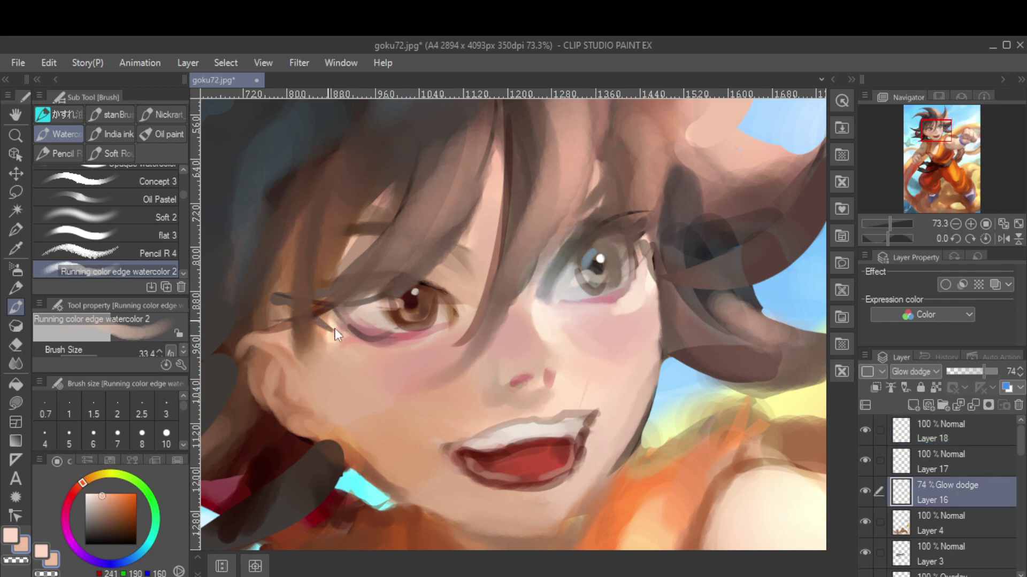
pyautogui.keyDown('ctrl'); pyautogui.keyDown('shift'); pyautogui.click(349, 346); pyautogui.keyUp('shift'); pyautogui.keyUp('ctrl')
pyautogui.moveTo(351, 350)
pyautogui.mouseDown()
pyautogui.moveTo(318, 318)
pyautogui.moveTo(383, 343)
pyautogui.mouseUp()
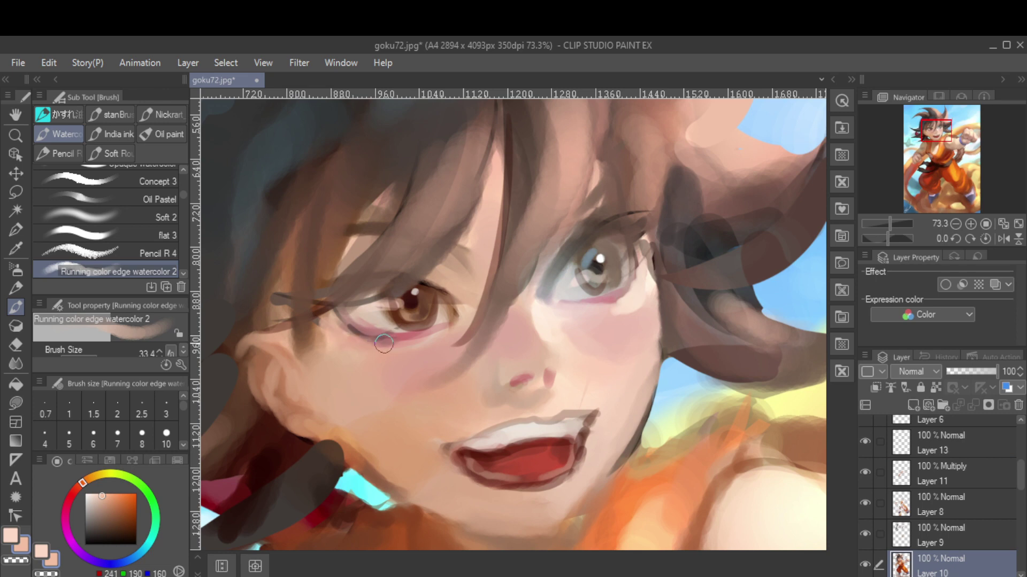
# Refine the brown eye's iris and lower lid on Layer 10 with sampled reddish and brown tones and a smaller brush
pyautogui.keyDown('alt'); pyautogui.click(394, 325); pyautogui.keyUp('alt')
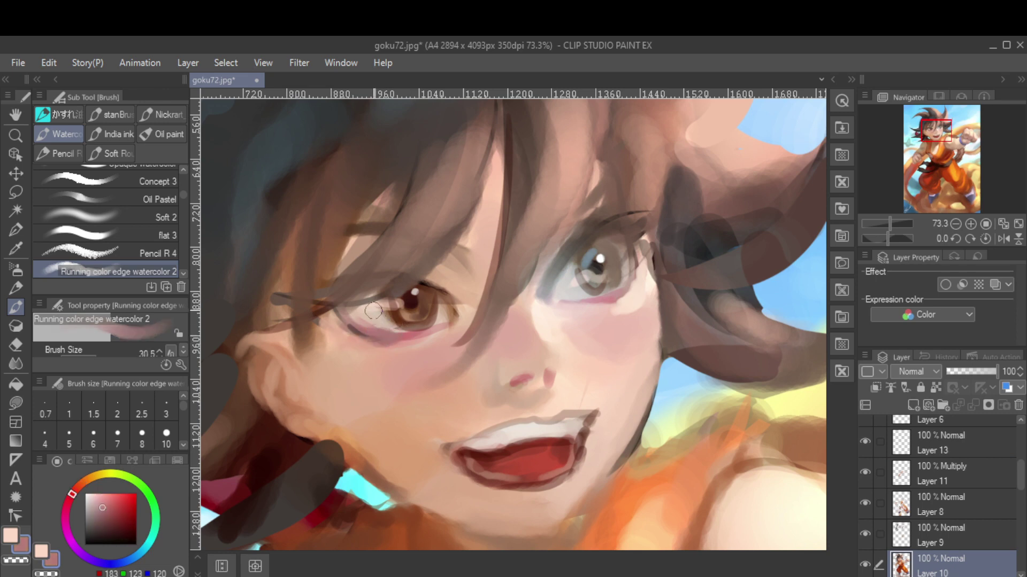
pyautogui.keyDown('alt'); pyautogui.click(371, 320); pyautogui.keyUp('alt')
pyautogui.keyDown('alt'); pyautogui.click(402, 316); pyautogui.keyUp('alt')
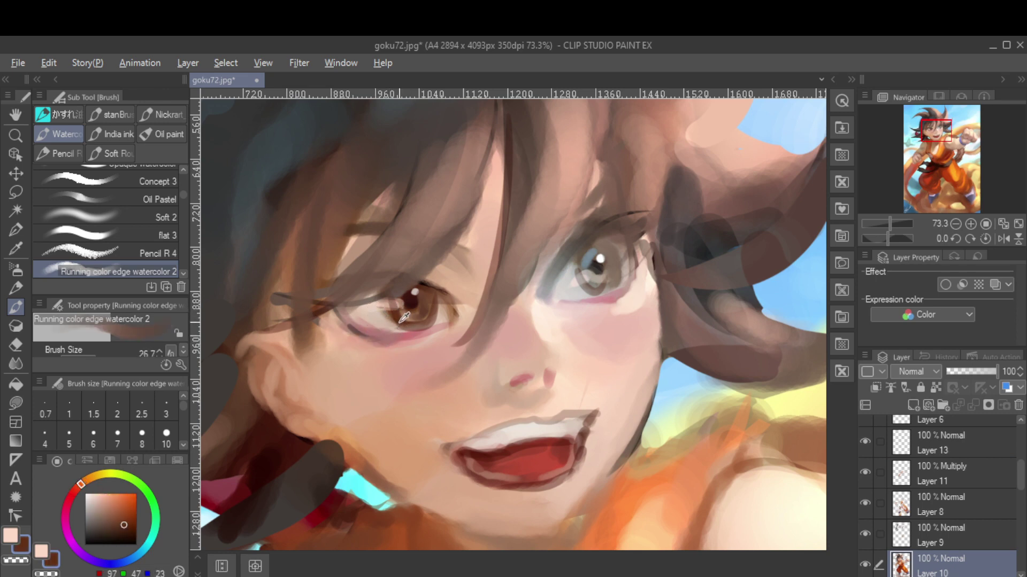
pyautogui.moveTo(395, 302); pyautogui.dragTo(388, 313)
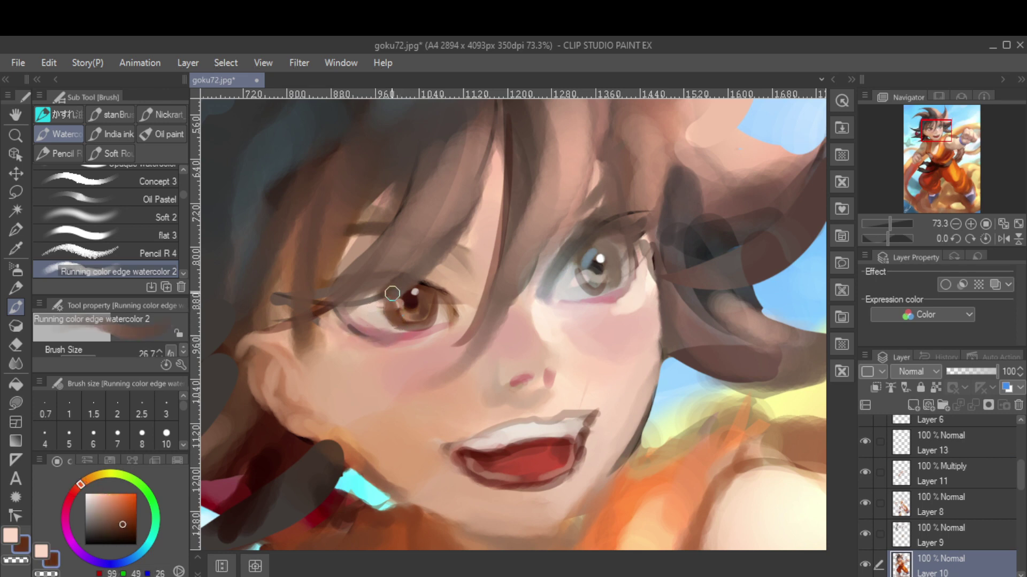
pyautogui.keyDown('alt'); pyautogui.click(408, 321); pyautogui.keyUp('alt')
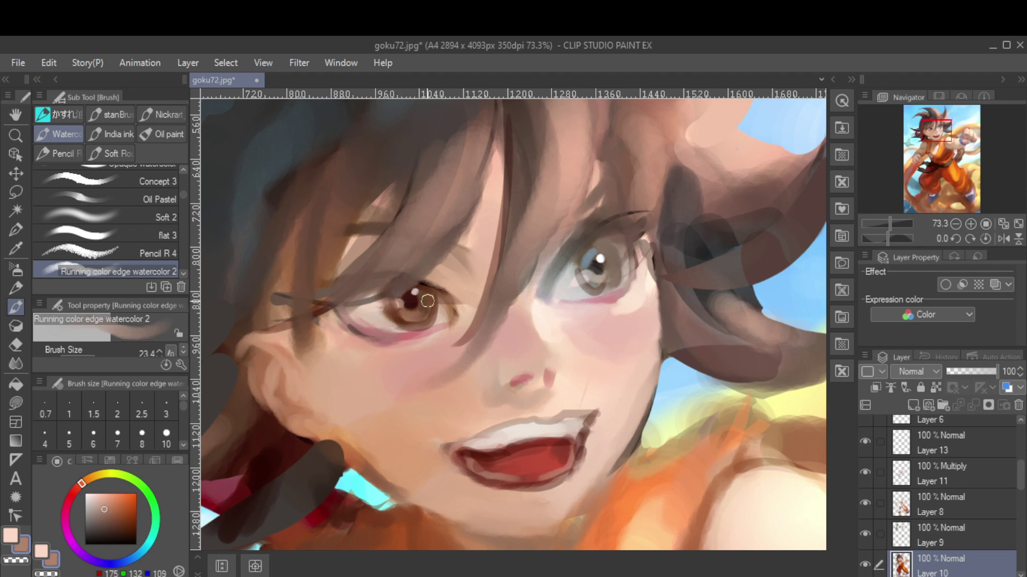
pyautogui.moveTo(422, 312); pyautogui.dragTo(410, 316)
pyautogui.keyDown('alt'); pyautogui.click(400, 309); pyautogui.keyUp('alt')
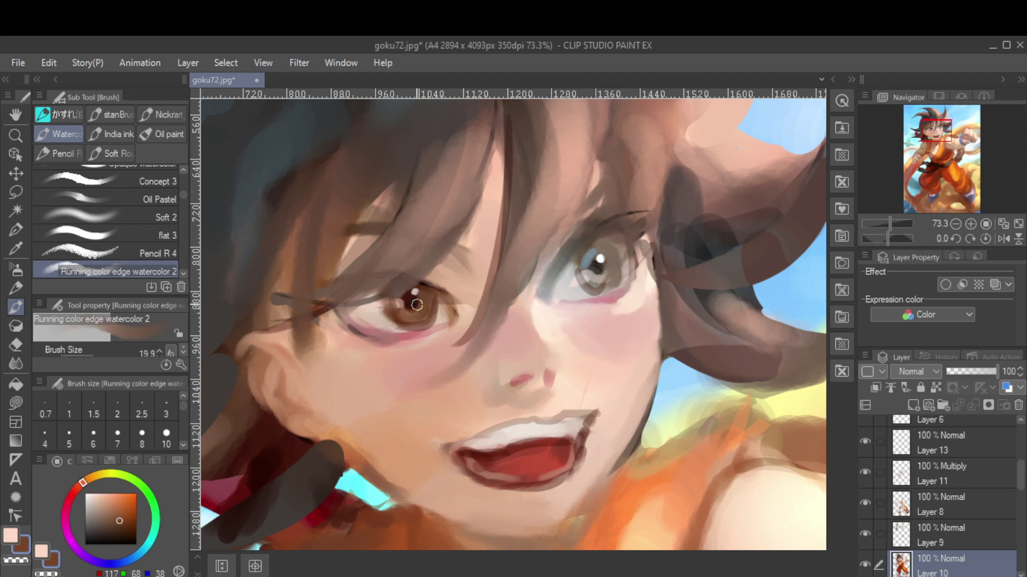
# Touch up the grey eye's iris with sampled greys and lighten the lower part of the brown eye's iris
pyautogui.scroll(-5, 445, 304)
pyautogui.scroll(6, 607, 313)
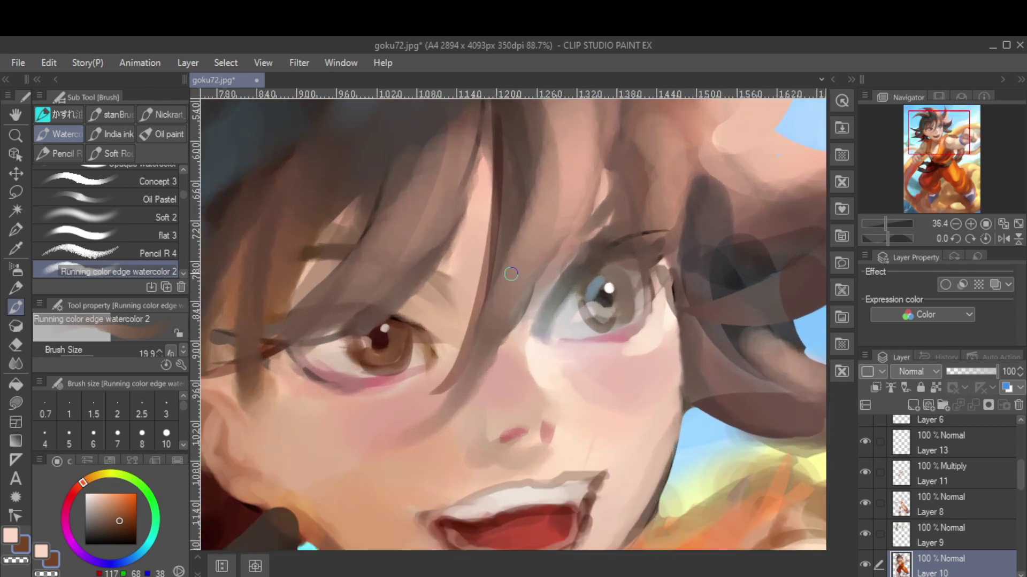
pyautogui.keyDown('alt'); pyautogui.click(606, 312); pyautogui.keyUp('alt')
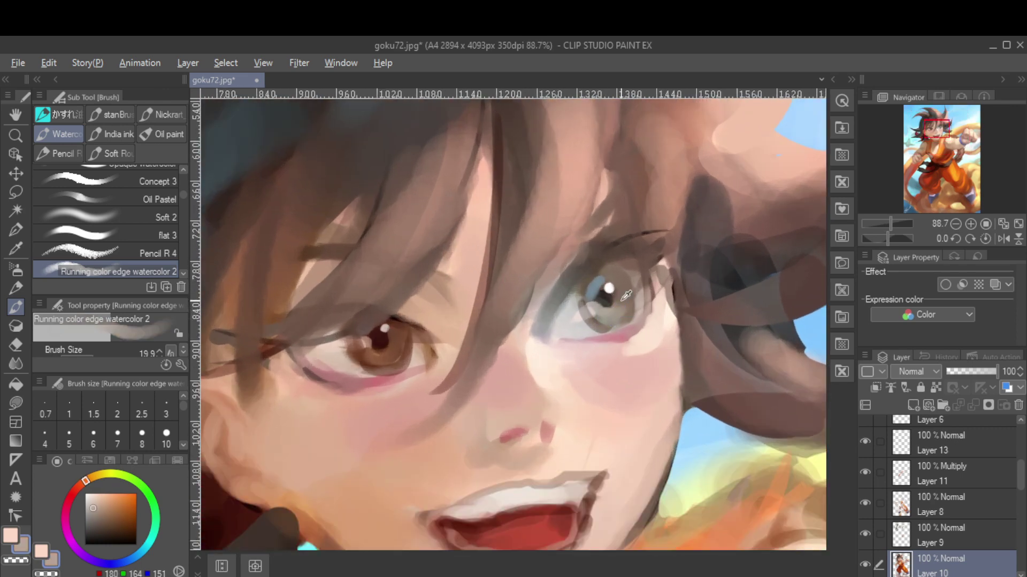
pyautogui.keyDown('alt'); pyautogui.click(626, 295); pyautogui.keyUp('alt')
pyautogui.keyDown('alt'); pyautogui.click(602, 306); pyautogui.keyUp('alt')
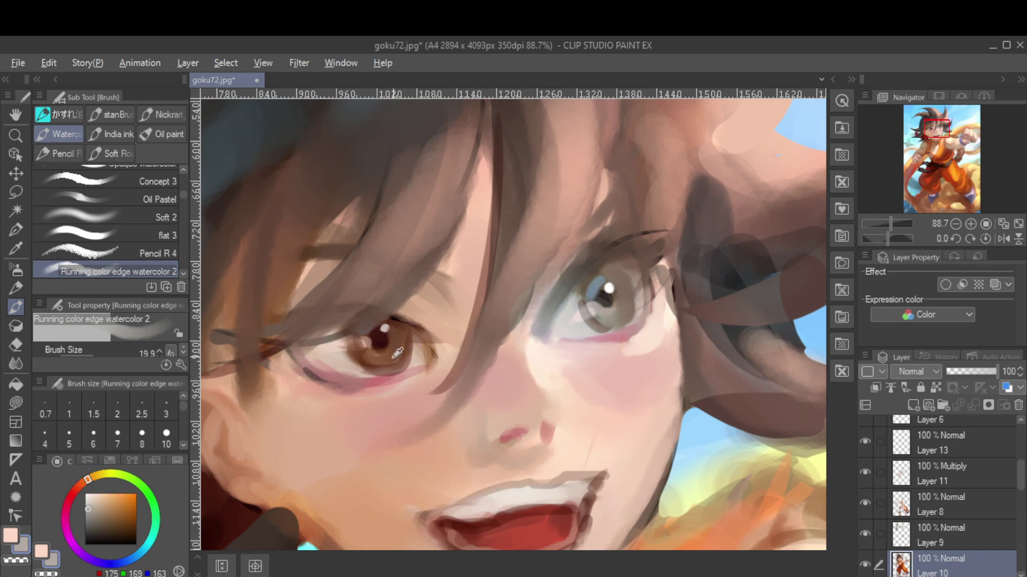
pyautogui.moveTo(376, 353)
pyautogui.mouseDown()
pyautogui.moveTo(403, 342)
pyautogui.moveTo(369, 351)
pyautogui.moveTo(389, 360)
pyautogui.moveTo(368, 350)
pyautogui.moveTo(404, 352)
pyautogui.moveTo(383, 360)
pyautogui.mouseUp()
pyautogui.keyDown('alt'); pyautogui.click(335, 350); pyautogui.keyUp('alt')
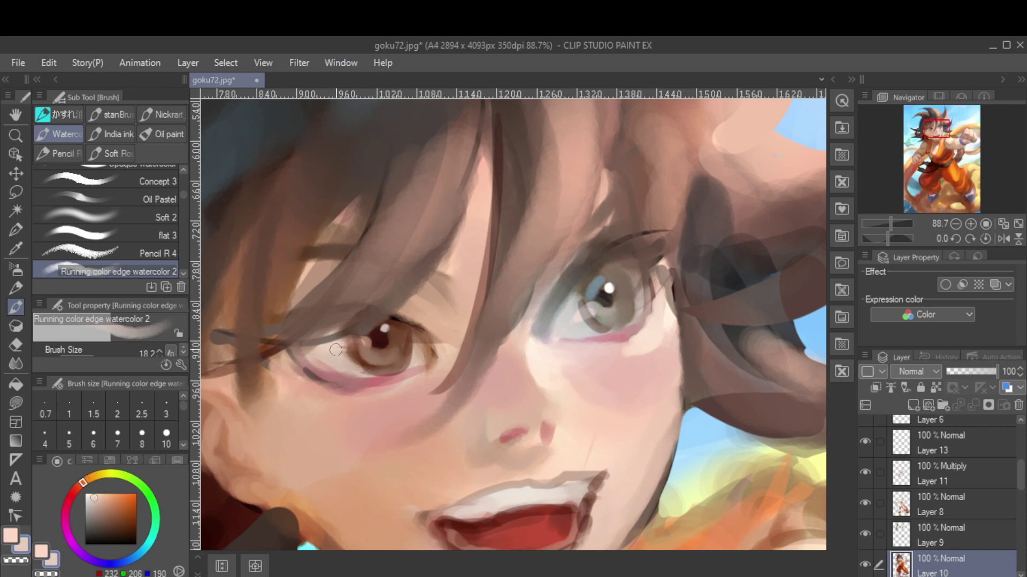
# Refine the inner corner and upper lid of the brown eye with sampled browns and a smaller brush
pyautogui.keyDown('alt'); pyautogui.click(411, 344); pyautogui.keyUp('alt')
pyautogui.press('[')
pyautogui.press('[')
pyautogui.press('[')
pyautogui.keyDown('alt'); pyautogui.click(410, 319); pyautogui.keyUp('alt')
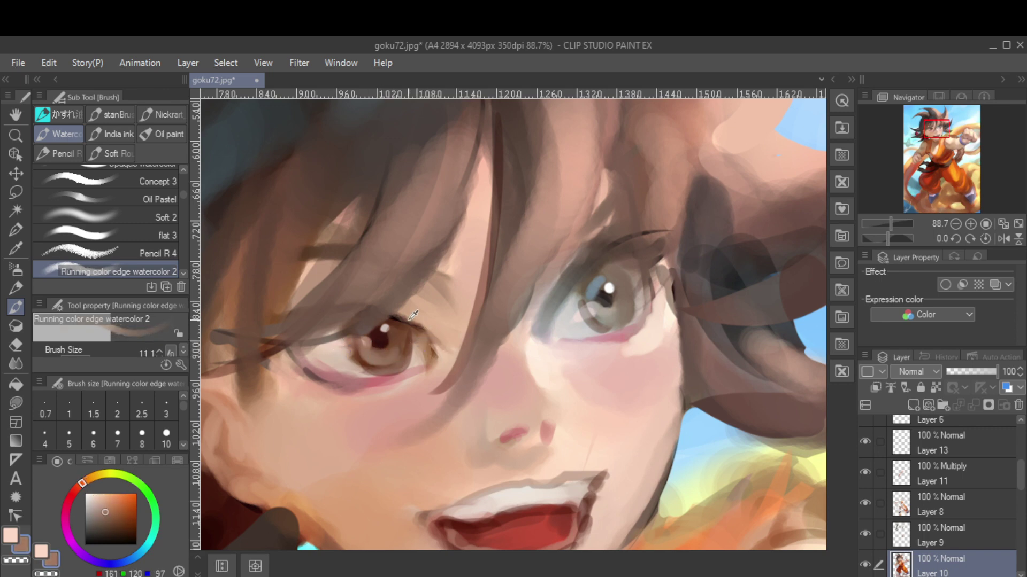
pyautogui.scroll(-3, 446, 314)
pyautogui.scroll(2, 573, 292)
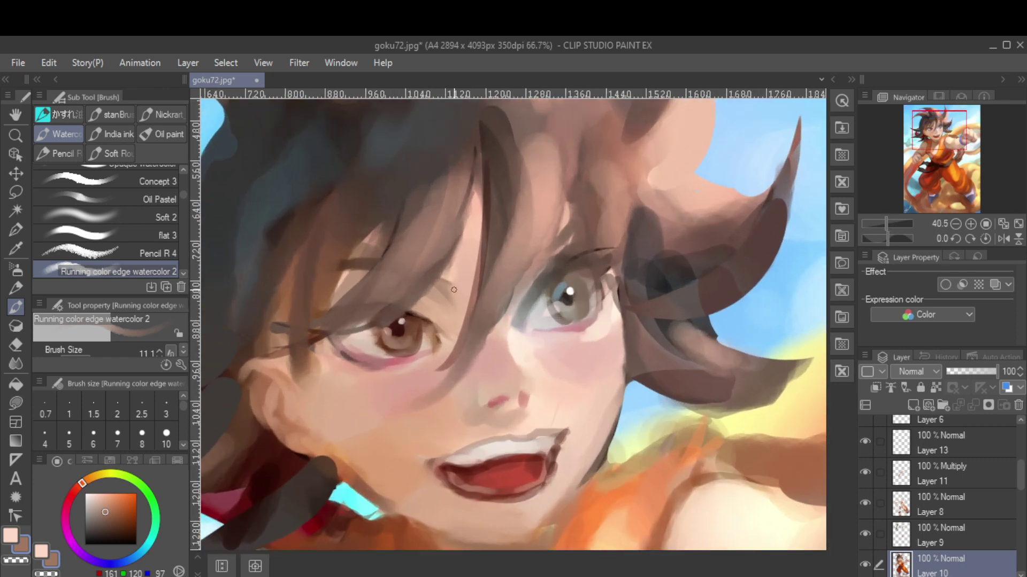
# Mirror the canvas view and touch up the grey eye's lower lid with black adjusted from the brown eye's pupil color
pyautogui.press('h')
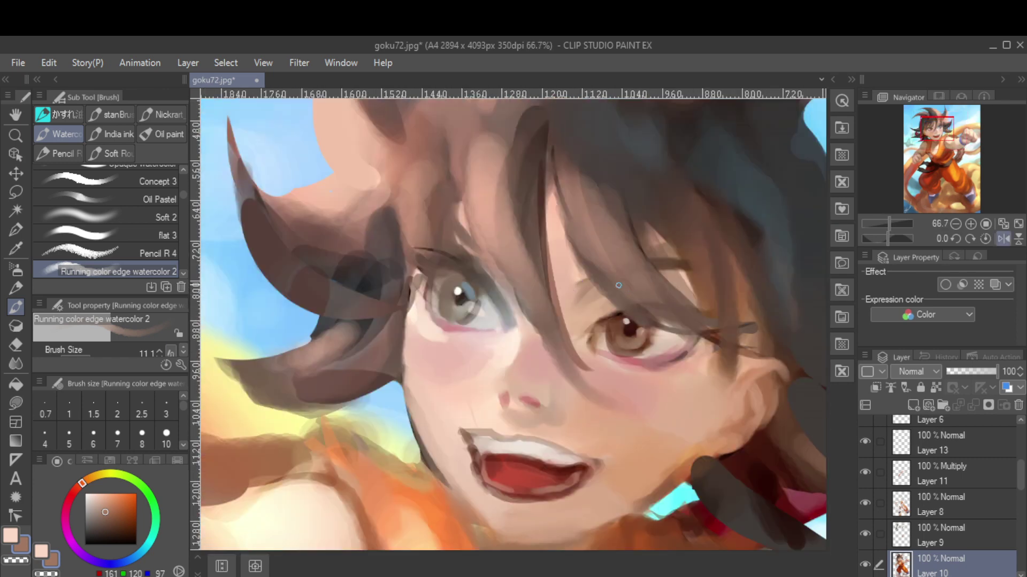
pyautogui.scroll(-2, 619, 285)
pyautogui.scroll(1, 614, 309)
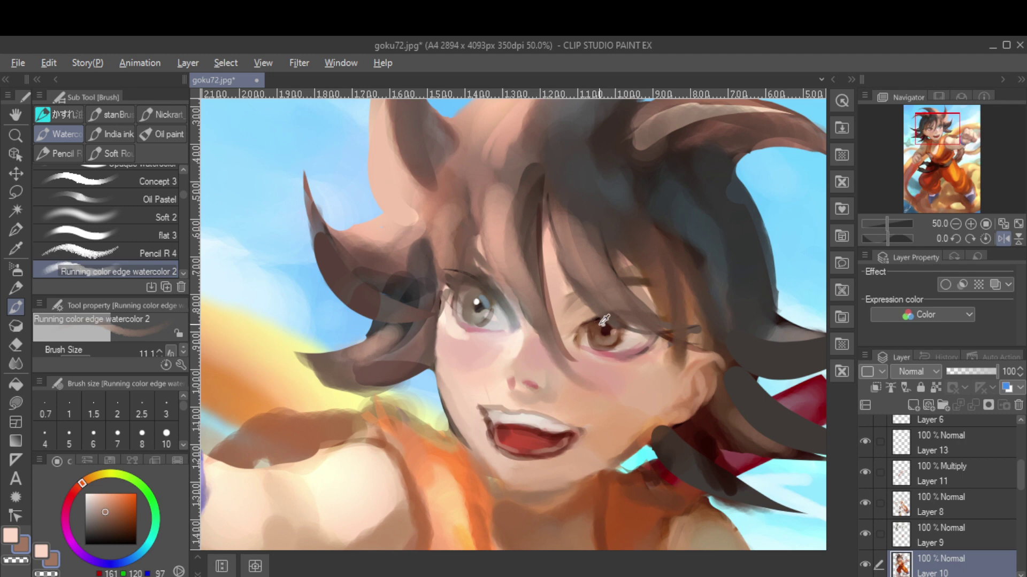
pyautogui.keyDown('alt'); pyautogui.click(604, 328); pyautogui.keyUp('alt')
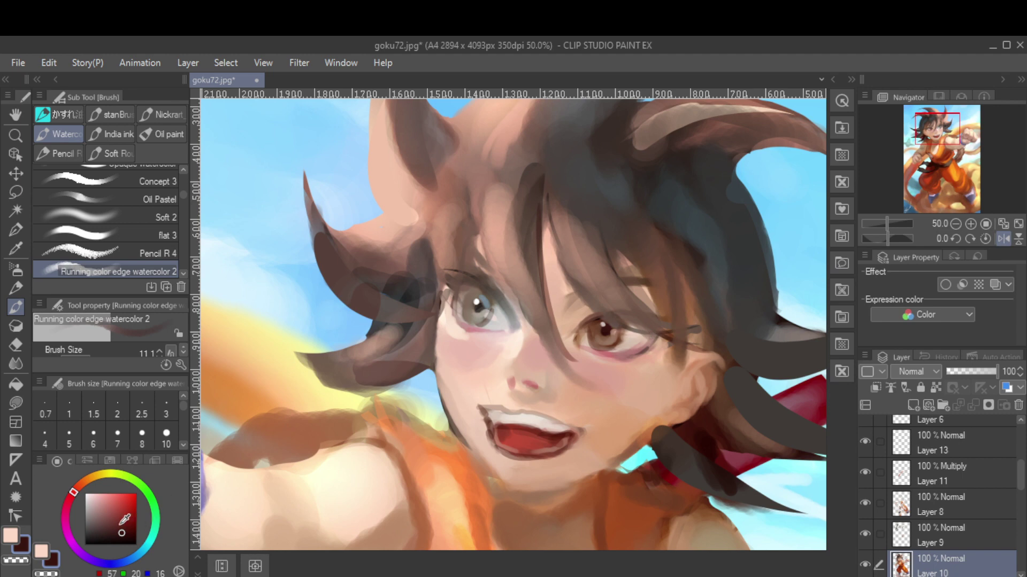
pyautogui.moveTo(121, 525); pyautogui.dragTo(137, 546)
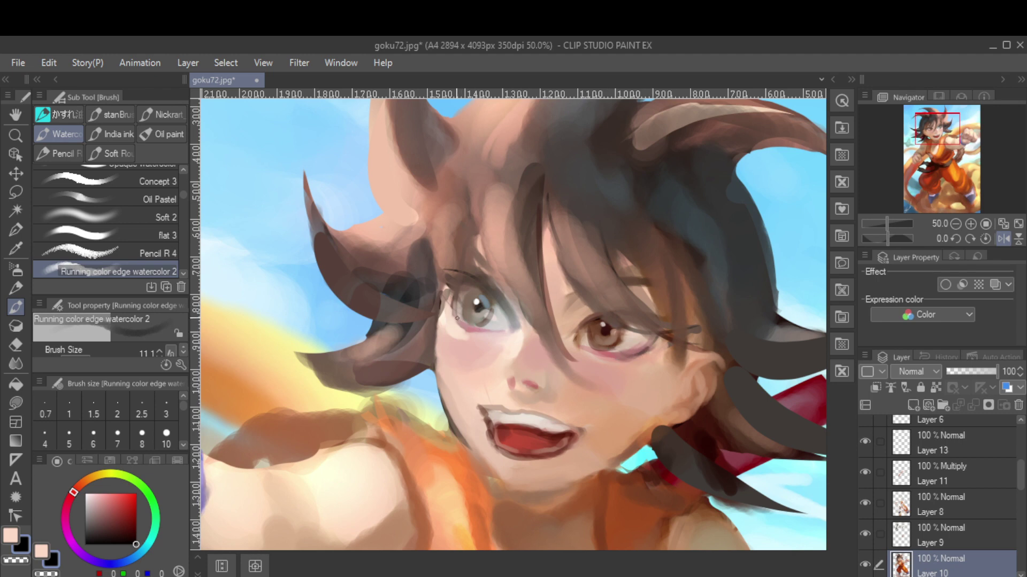
pyautogui.moveTo(475, 332); pyautogui.dragTo(459, 323)
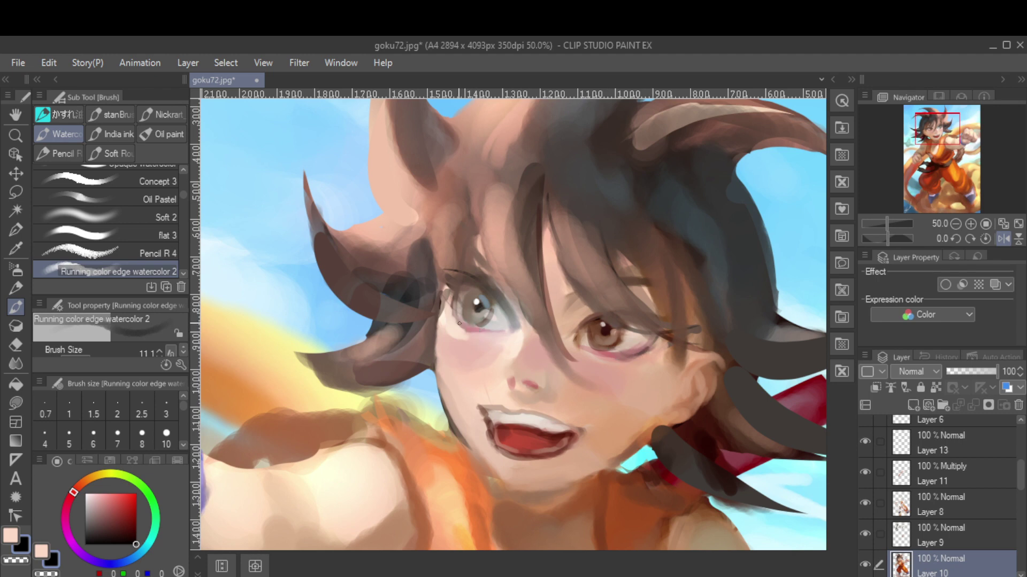
# Refine both eyes' lower lids and the brown eye's inner corner with sampled pinks and reddish browns
pyautogui.keyDown('alt'); pyautogui.click(494, 327); pyautogui.keyUp('alt')
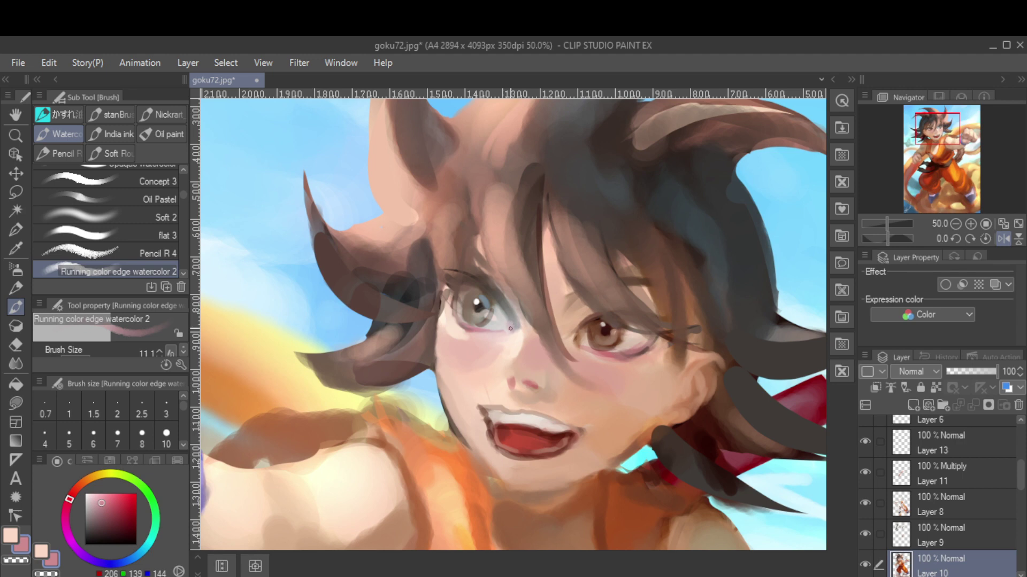
pyautogui.keyDown('alt'); pyautogui.click(561, 336); pyautogui.keyUp('alt')
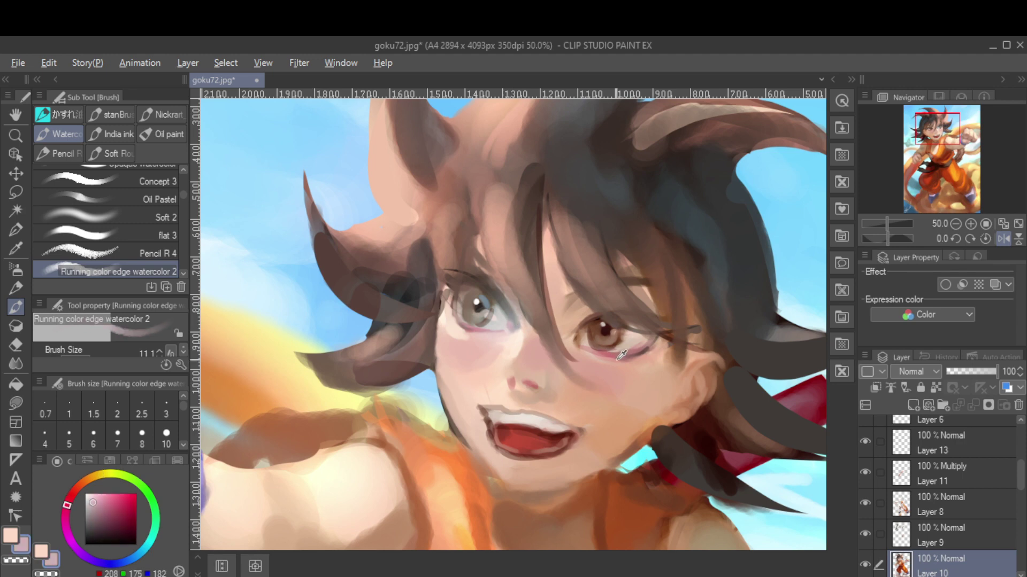
pyautogui.keyDown('alt'); pyautogui.click(578, 336); pyautogui.keyUp('alt')
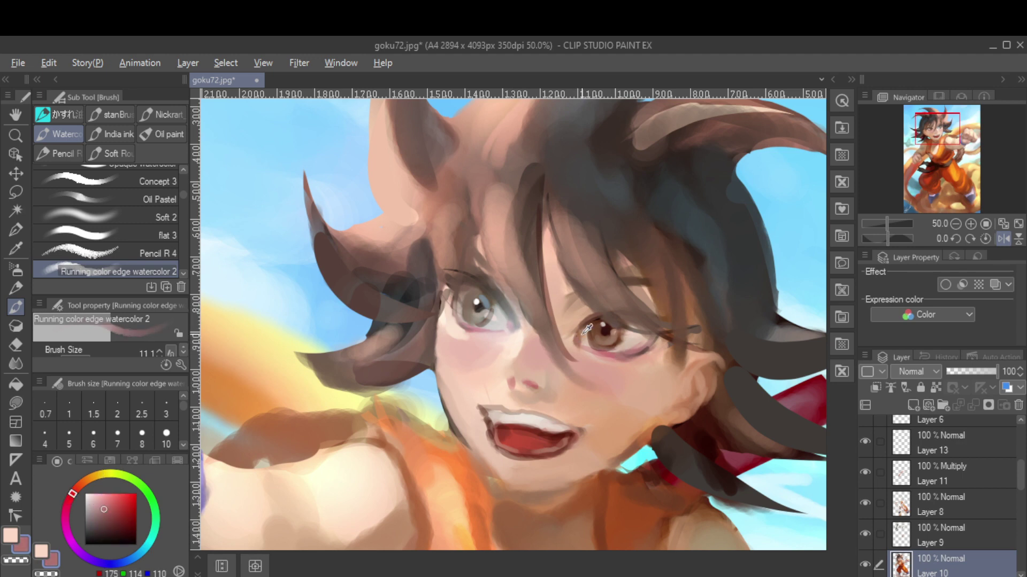
pyautogui.keyDown('alt'); pyautogui.click(586, 329); pyautogui.keyUp('alt')
pyautogui.keyDown('alt'); pyautogui.click(585, 322); pyautogui.keyUp('alt')
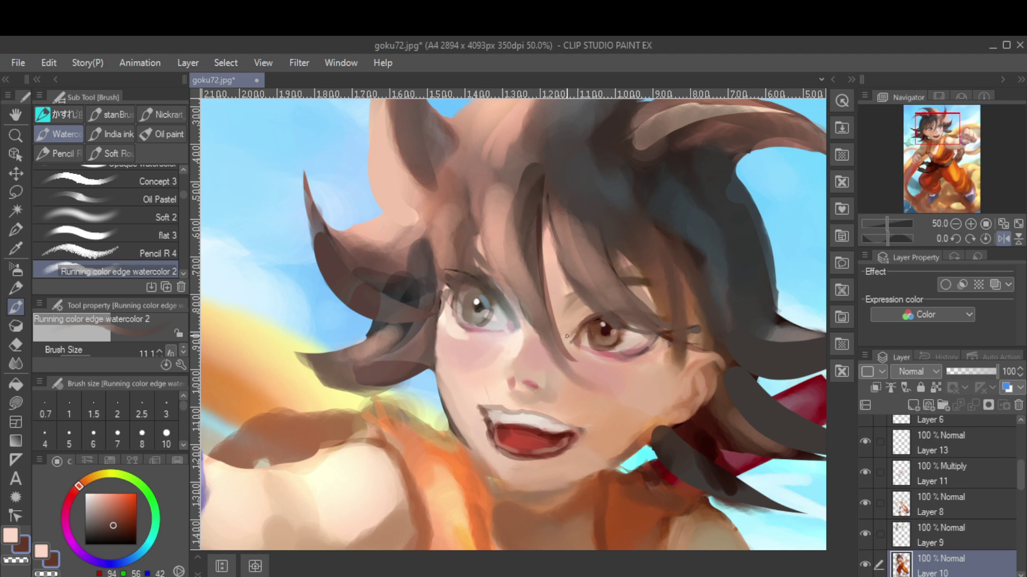
# Darken the inner end of the brow above the brown eye with sampled browns and a larger brush
pyautogui.press(']')
pyautogui.keyDown('alt'); pyautogui.click(593, 319); pyautogui.keyUp('alt')
pyautogui.keyDown('alt'); pyautogui.click(587, 322); pyautogui.keyUp('alt')
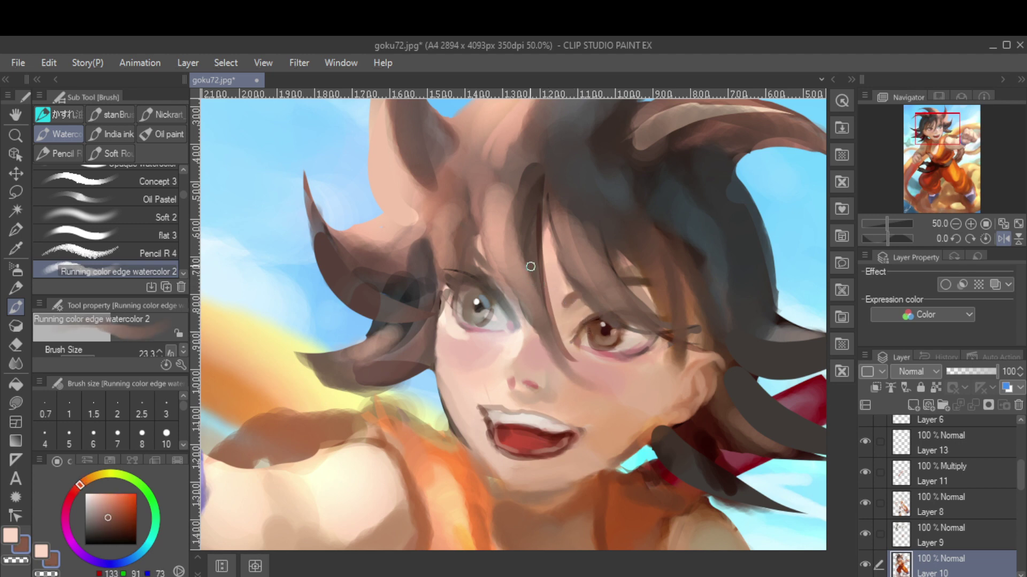
# Restore the unmirrored view and touch up the mouth's outline with sampled brown and dark red
pyautogui.press('h')
pyautogui.scroll(-4, 525, 275)
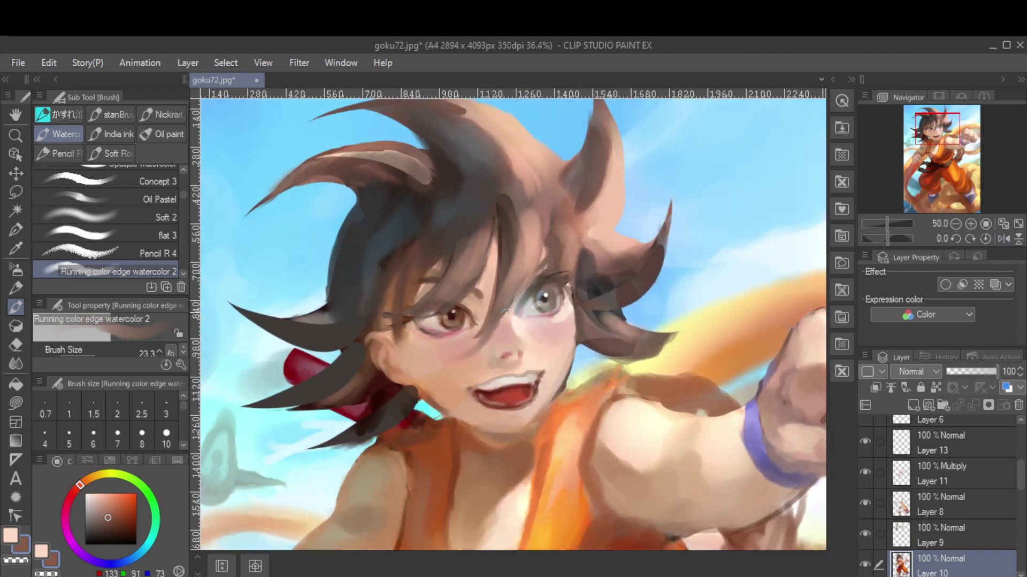
pyautogui.scroll(2, 480, 317)
pyautogui.scroll(3, 480, 315)
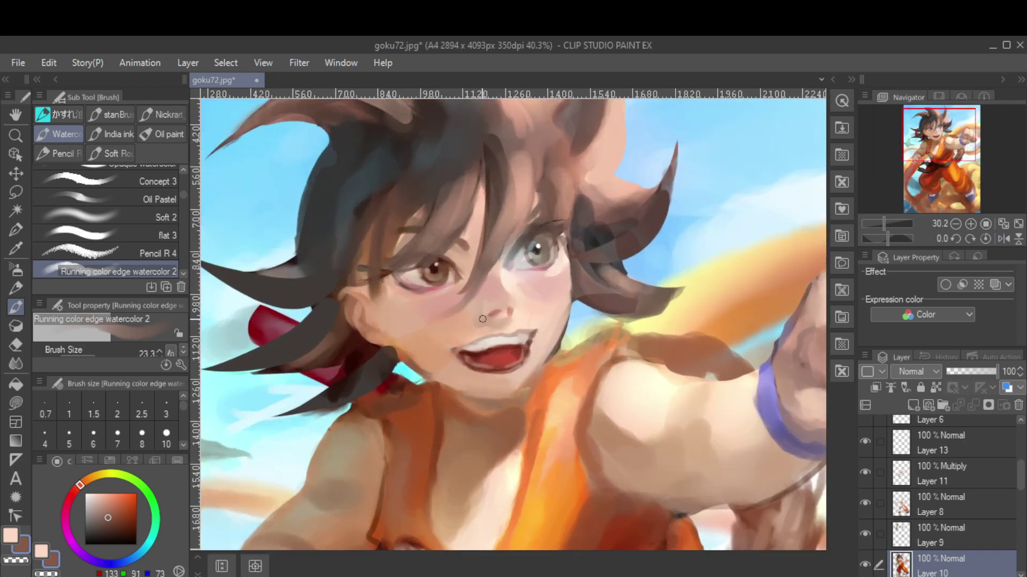
pyautogui.keyDown('alt'); pyautogui.click(539, 329); pyautogui.keyUp('alt')
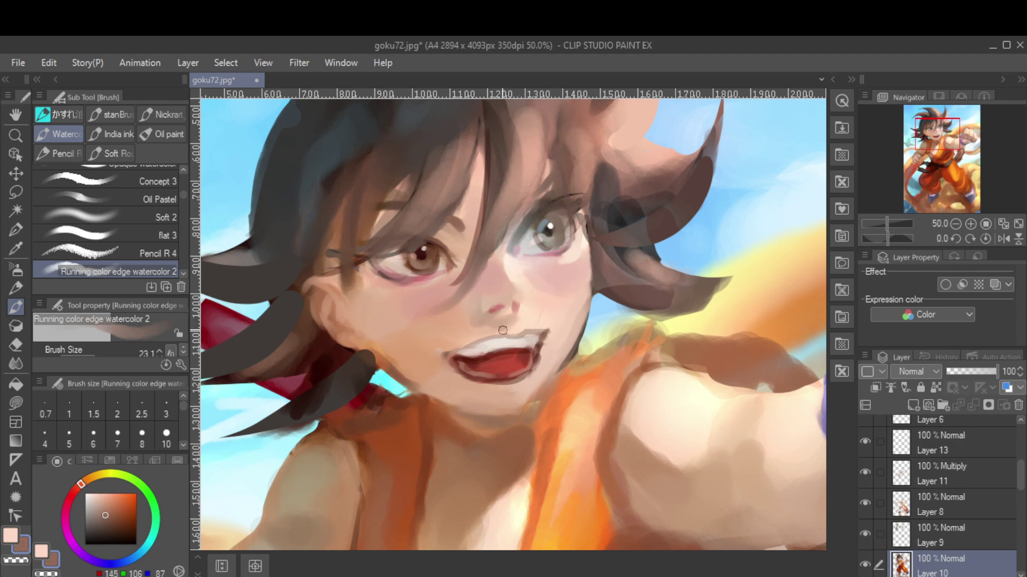
pyautogui.keyDown('alt'); pyautogui.click(491, 356); pyautogui.keyUp('alt')
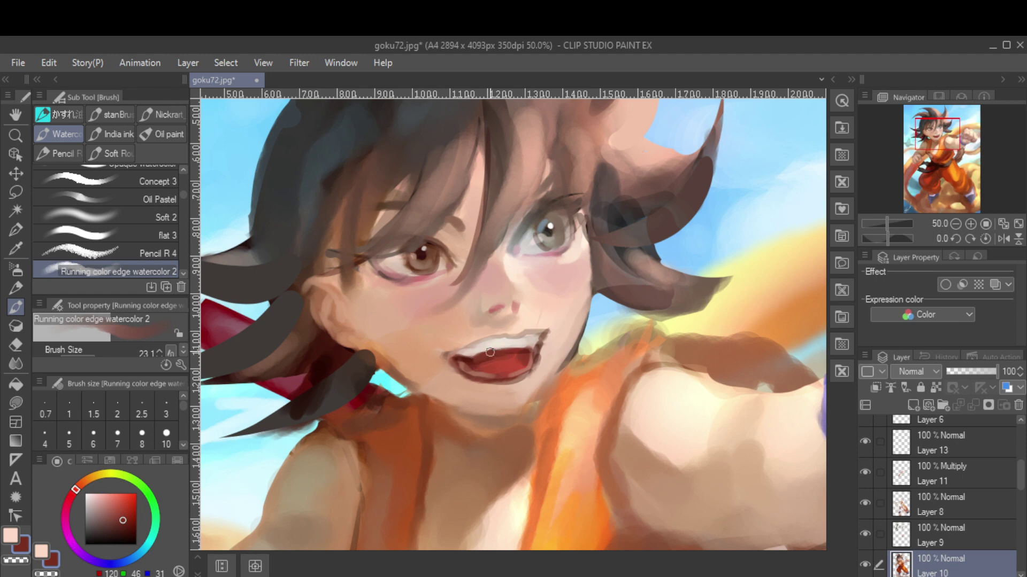
# Sharpen the mouth's inner edge along the teeth with sampled dark reds at brush size 11.6, checking the painting in mirrored view
pyautogui.press('h')
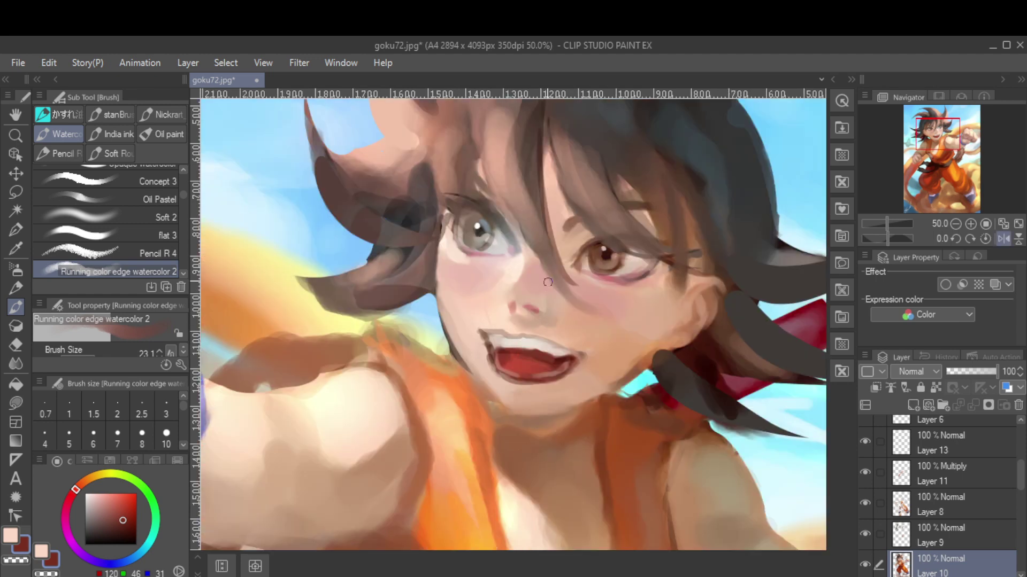
pyautogui.keyDown('alt'); pyautogui.click(505, 352); pyautogui.keyUp('alt')
pyautogui.press('[')
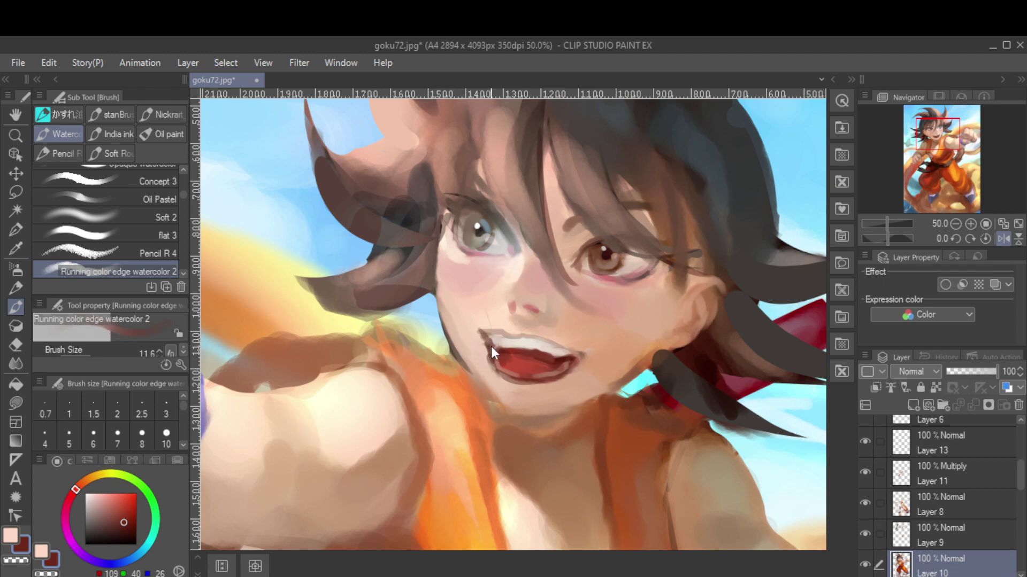
pyautogui.press('h')
pyautogui.scroll(-2, 499, 365)
pyautogui.press('h')
pyautogui.scroll(2, 551, 370)
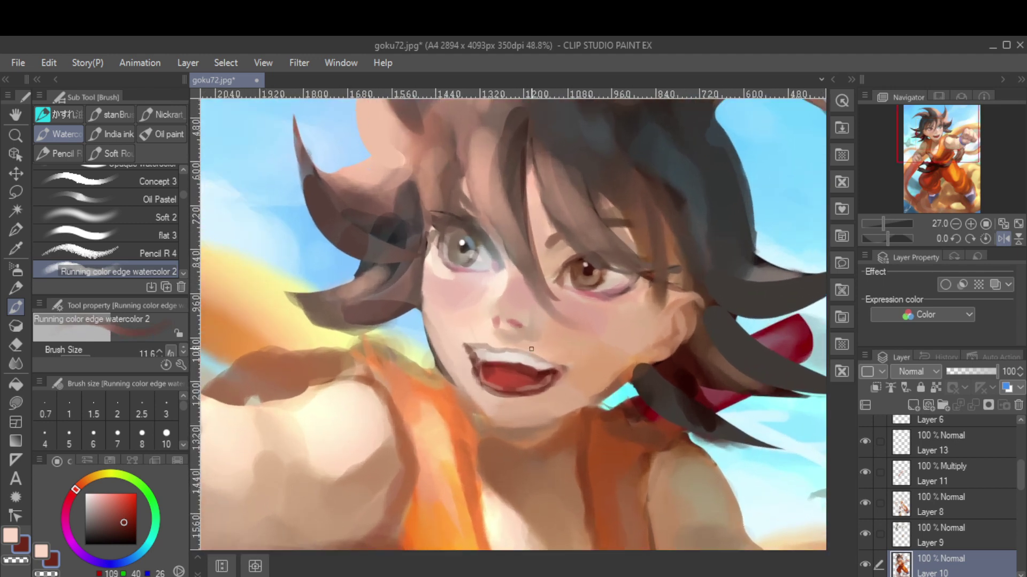
pyautogui.keyDown('alt'); pyautogui.click(555, 374); pyautogui.keyUp('alt')
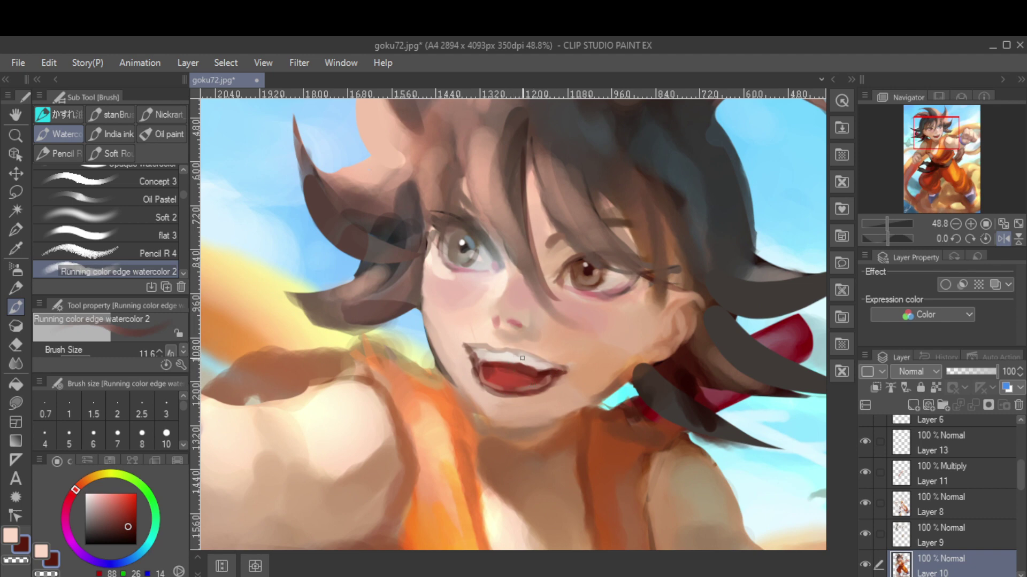
# Refine the tongue and blend the lower lip into the chin with sampled red and skin tones and a 27.9 brush
pyautogui.keyDown('alt'); pyautogui.click(500, 370); pyautogui.keyUp('alt')
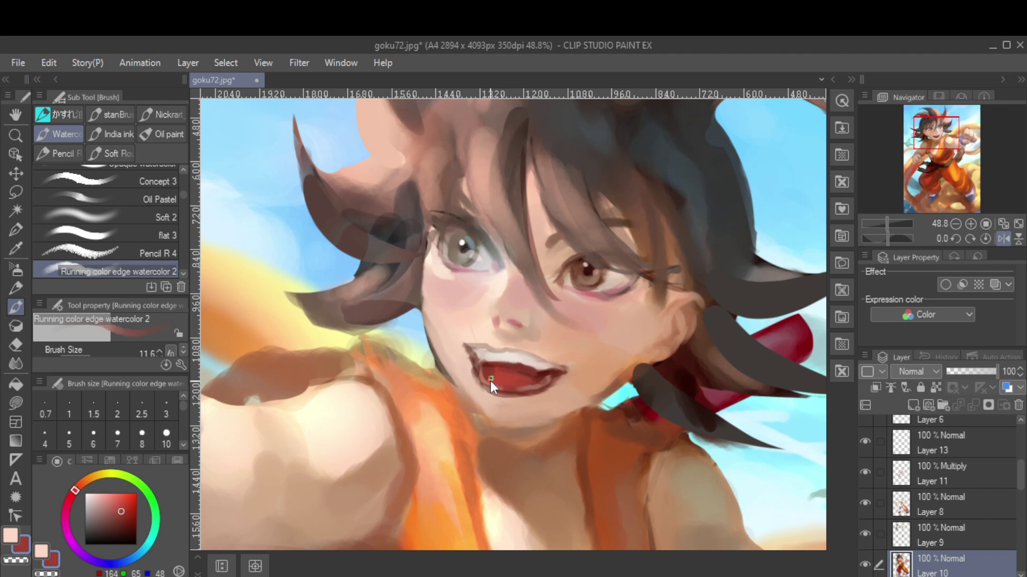
pyautogui.keyDown('alt'); pyautogui.click(489, 394); pyautogui.keyUp('alt')
pyautogui.moveTo(490, 393); pyautogui.dragTo(497, 394)
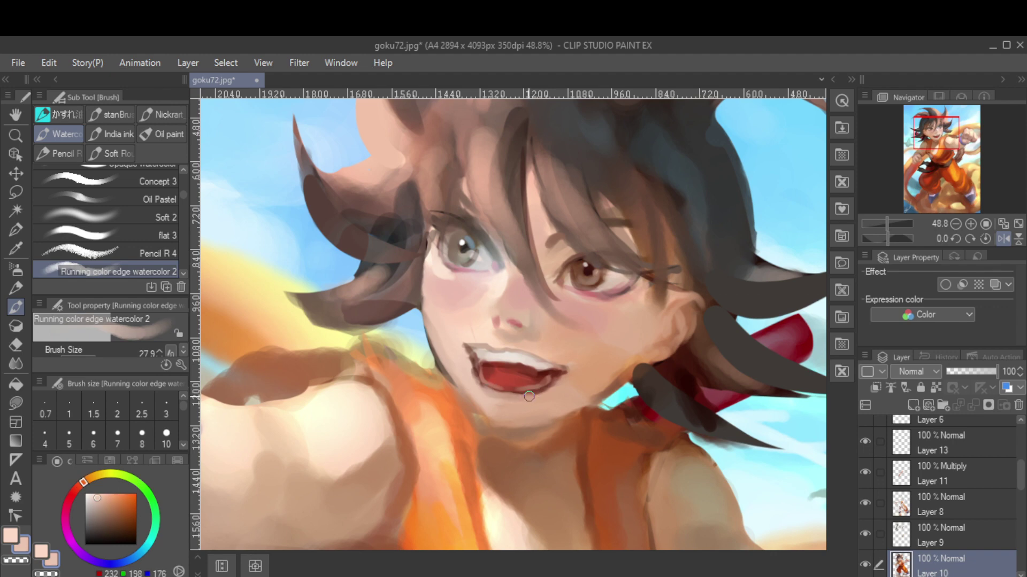
pyautogui.keyDown('alt'); pyautogui.click(492, 399); pyautogui.keyUp('alt')
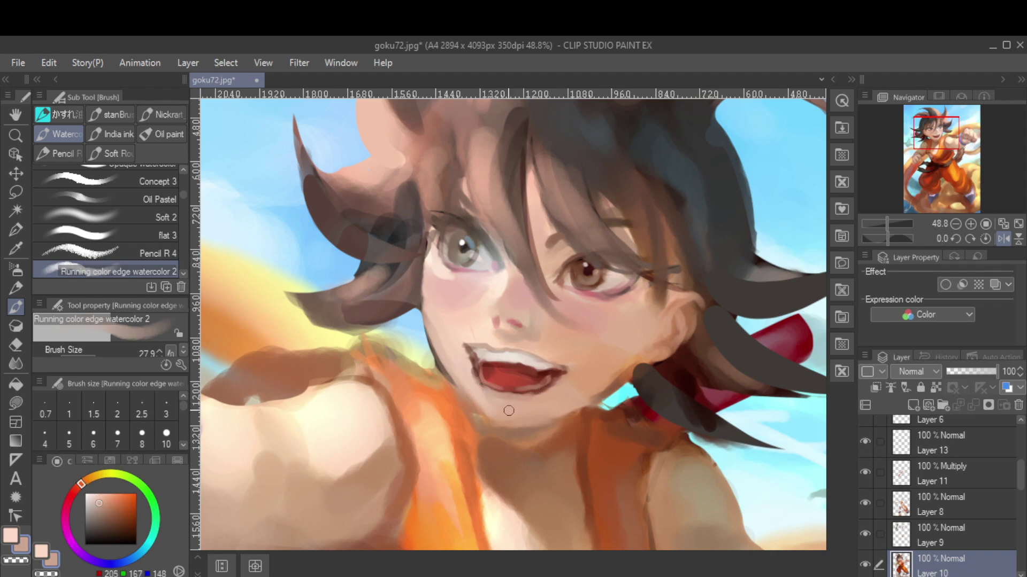
pyautogui.keyDown('alt'); pyautogui.click(484, 330); pyautogui.keyUp('alt')
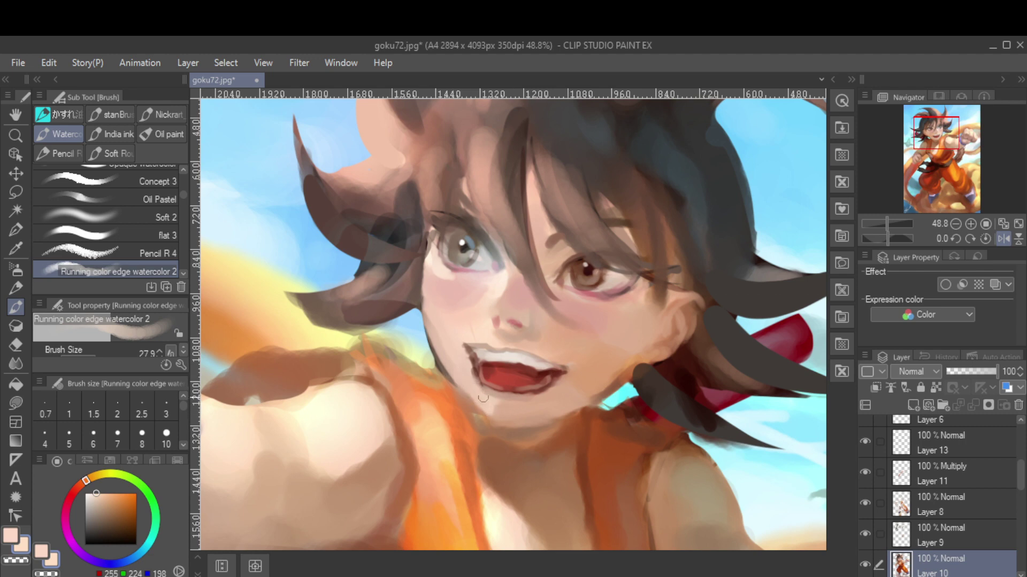
# Smooth the nose bridge with sampled skin tones and add pale skin near the grey eye's inner corner with an 11.1 brush
pyautogui.keyDown('alt'); pyautogui.click(502, 307); pyautogui.keyUp('alt')
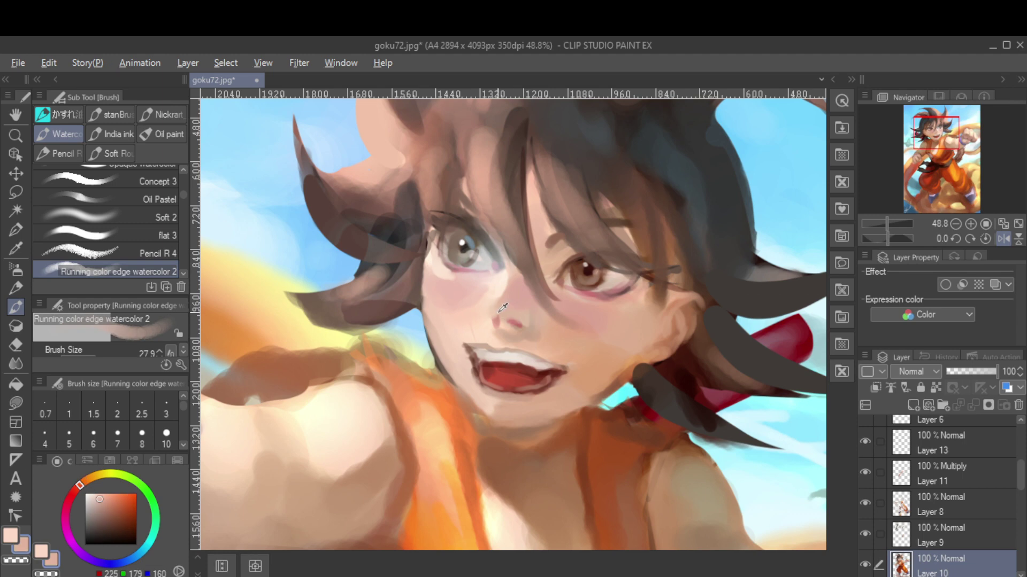
pyautogui.keyDown('alt'); pyautogui.click(502, 309); pyautogui.keyUp('alt')
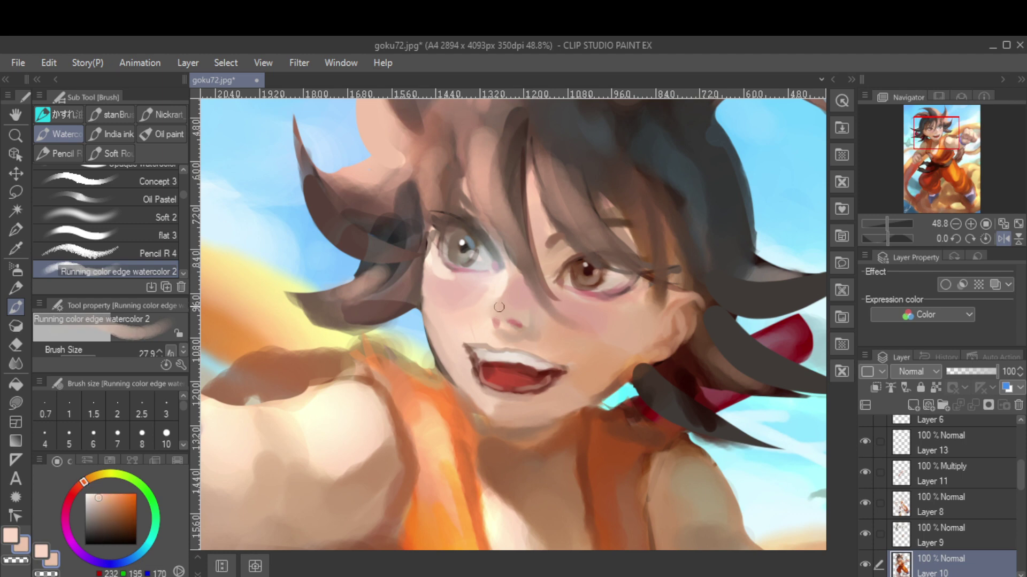
pyautogui.press('[')
pyautogui.press('[')
pyautogui.press('[')
pyautogui.press('[')
pyautogui.keyDown('alt'); pyautogui.click(506, 271); pyautogui.keyUp('alt')
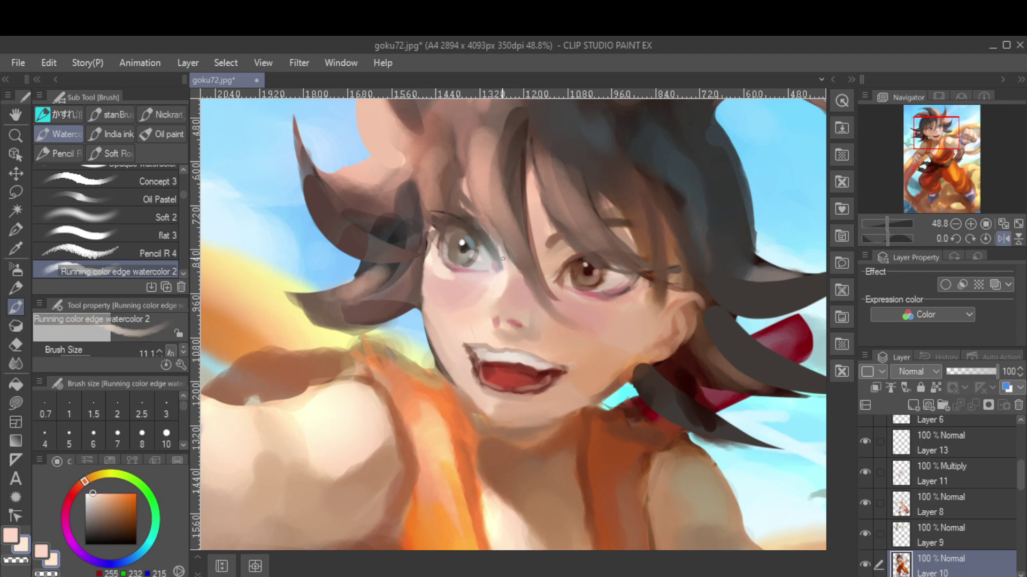
# Lighten the grey eye's inner corner and the forehead gap above it with the pale skin tone at brush size 19.6
pyautogui.press('h')
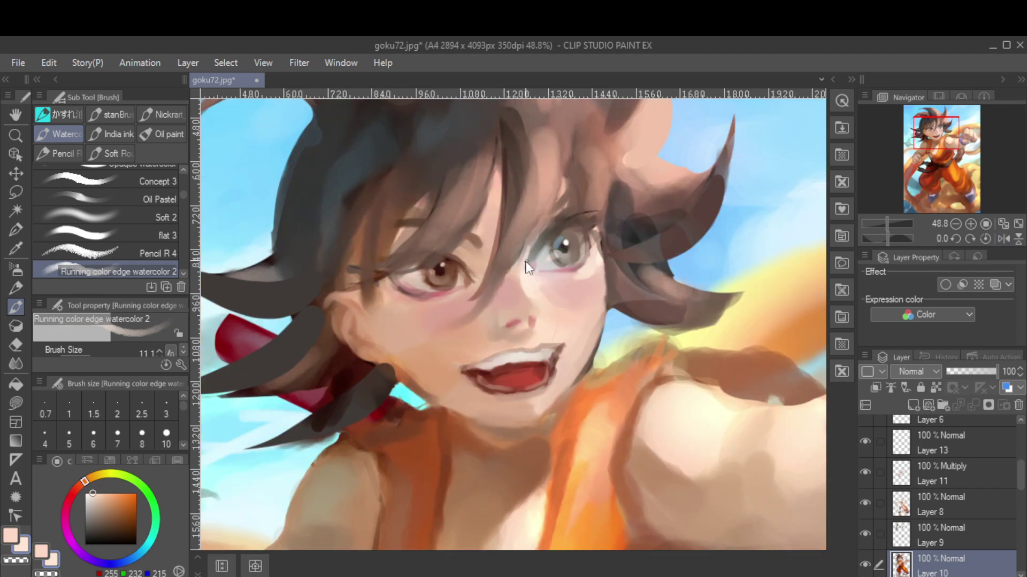
pyautogui.press(']')
pyautogui.press(']')
pyautogui.press(']')
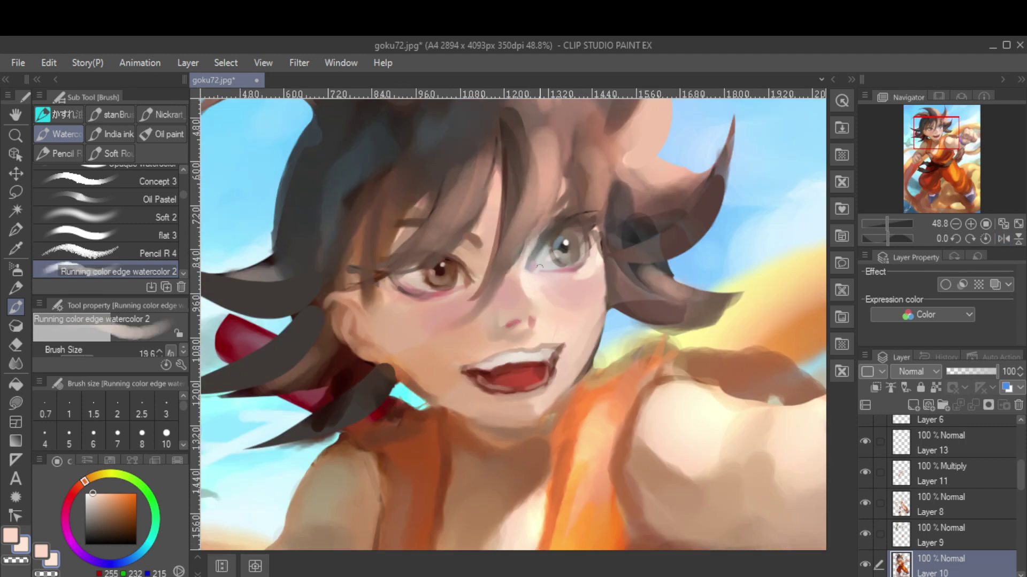
pyautogui.scroll(-3, 539, 266)
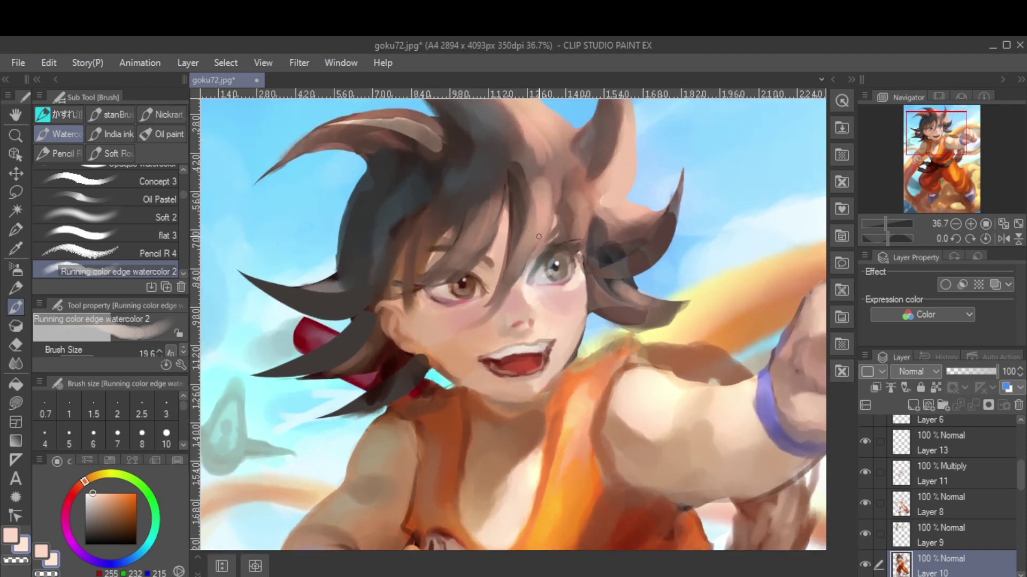
pyautogui.press('h')
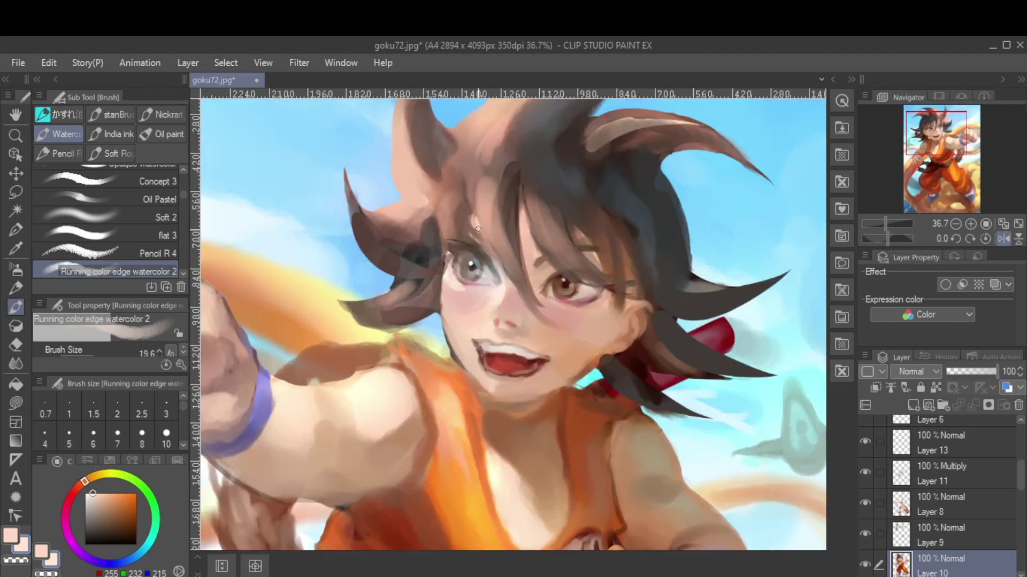
# Blend the blush on both cheeks with sampled pinks, starting with a 76.1 brush
pyautogui.moveTo(461, 303)
pyautogui.mouseDown()
pyautogui.moveTo(454, 289)
pyautogui.moveTo(458, 310)
pyautogui.mouseUp()
pyautogui.keyDown('alt'); pyautogui.click(457, 310); pyautogui.keyUp('alt')
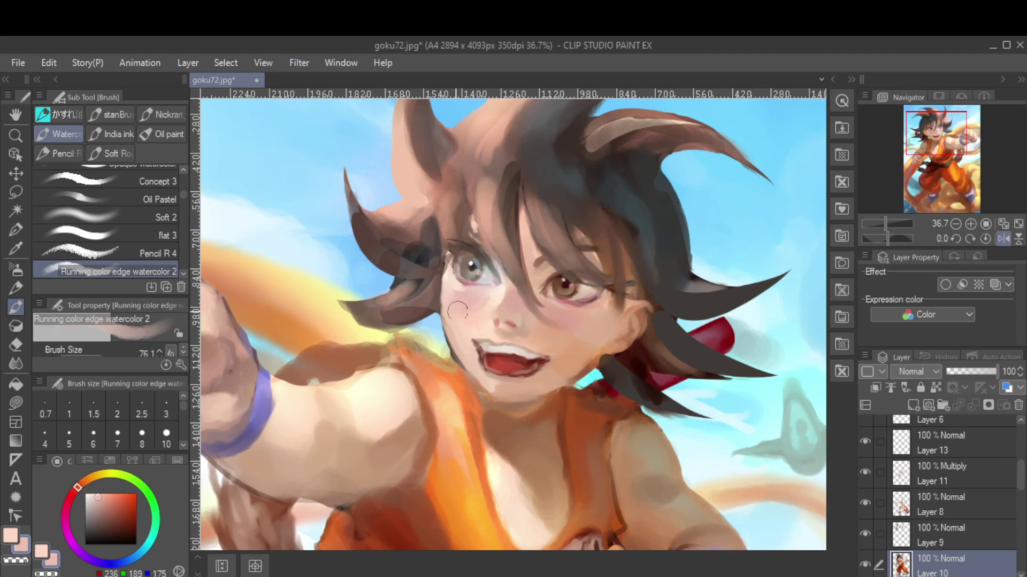
pyautogui.keyDown('alt'); pyautogui.click(555, 327); pyautogui.keyUp('alt')
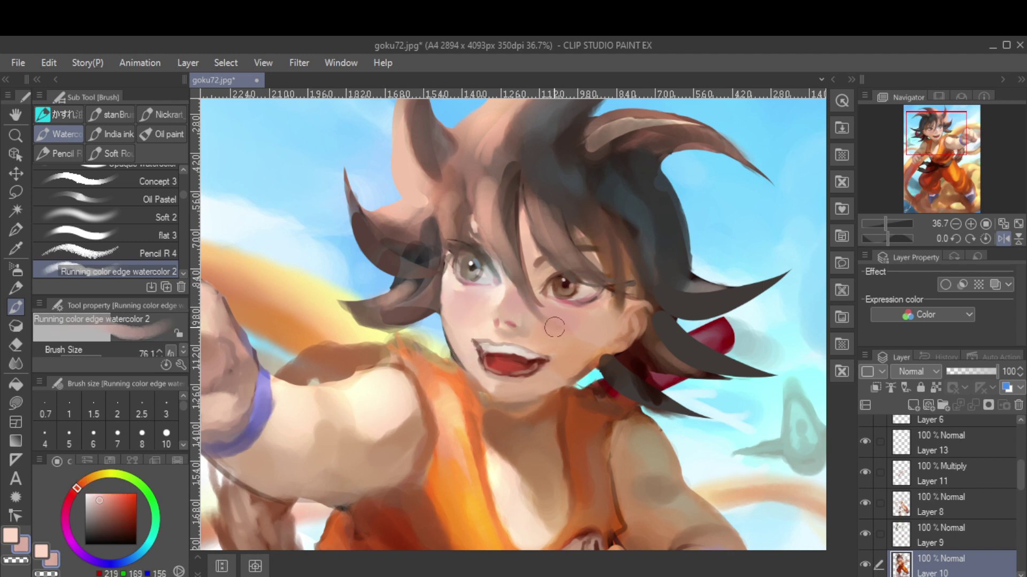
pyautogui.keyDown('alt'); pyautogui.click(571, 324); pyautogui.keyUp('alt')
pyautogui.keyDown('alt'); pyautogui.click(583, 316); pyautogui.keyUp('alt')
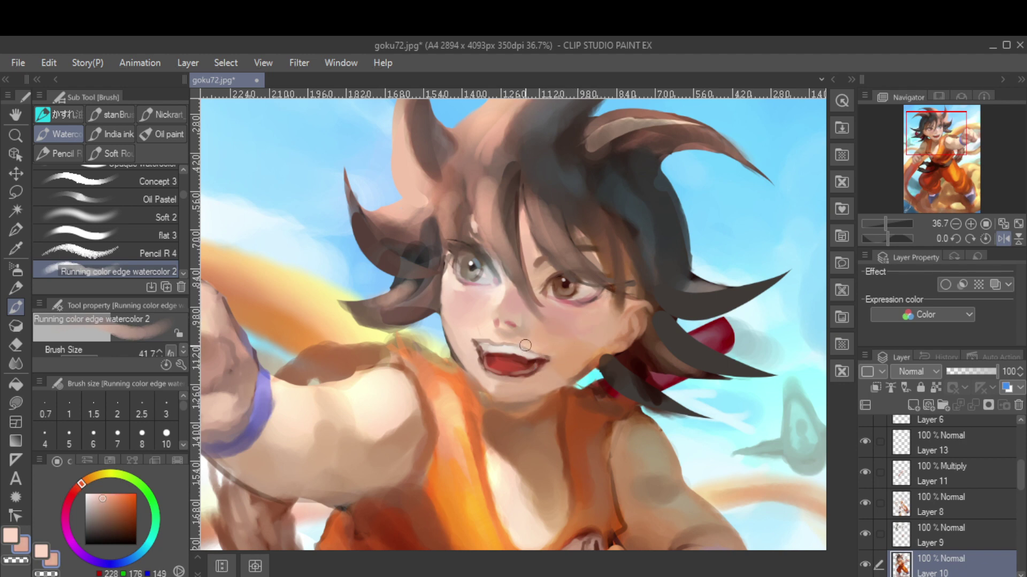
# Lighten and soften the cheek below the brown eye with sampled pale and pinkish skin tones
pyautogui.keyDown('alt'); pyautogui.click(491, 327); pyautogui.keyUp('alt')
pyautogui.moveTo(584, 324); pyautogui.dragTo(596, 319)
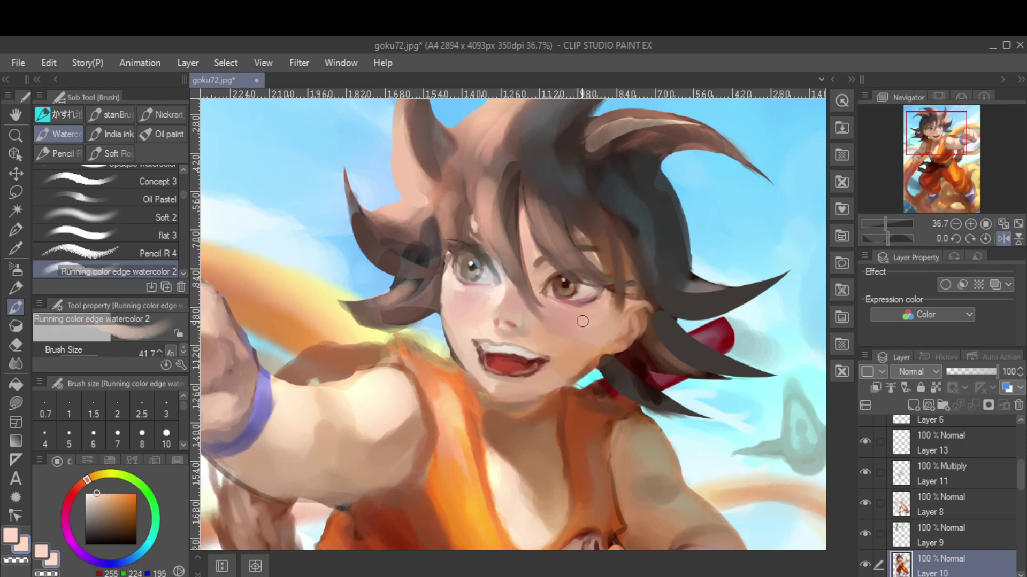
pyautogui.keyDown('alt'); pyautogui.click(566, 321); pyautogui.keyUp('alt')
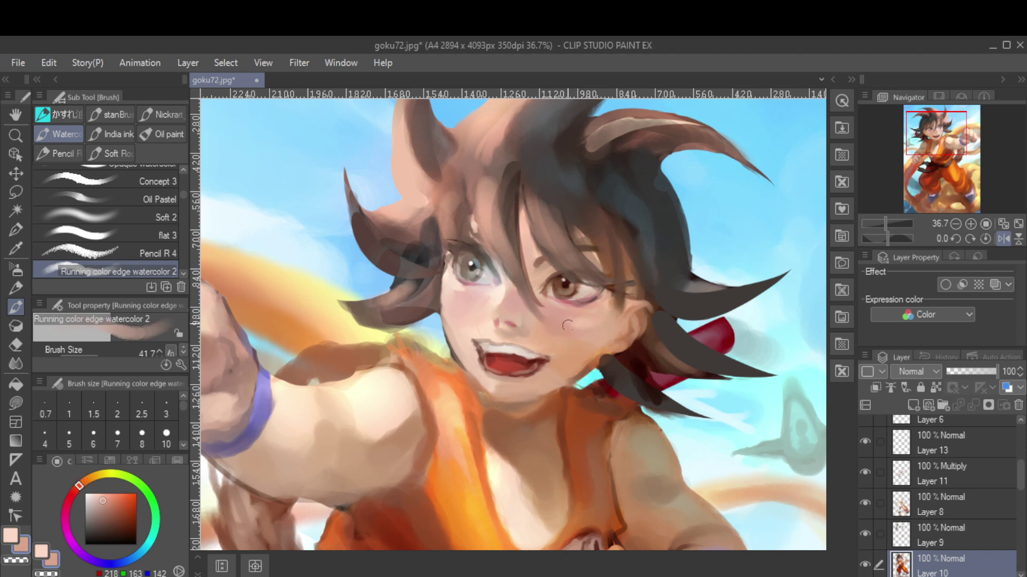
pyautogui.keyDown('alt'); pyautogui.click(568, 320); pyautogui.keyUp('alt')
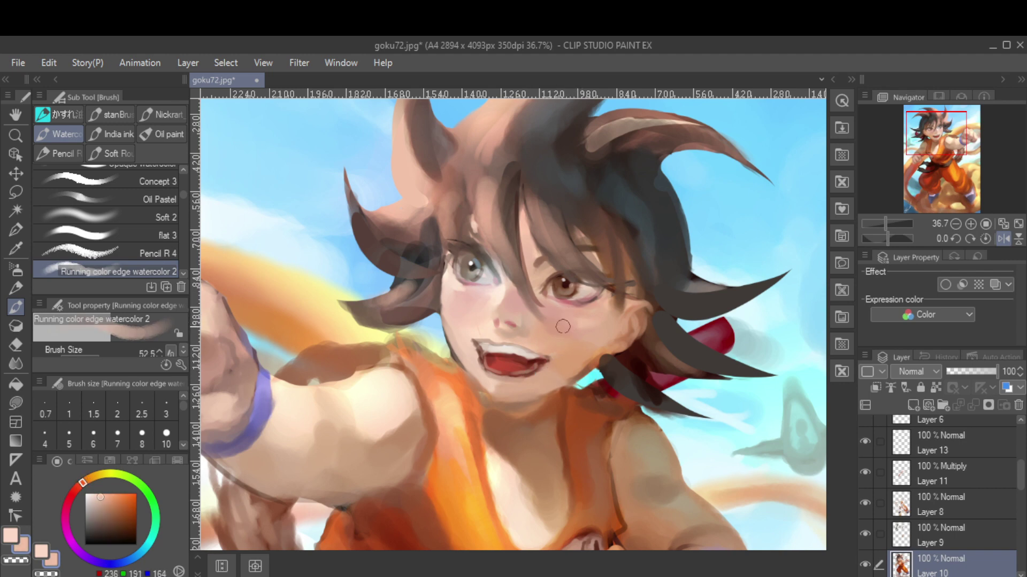
# Blend the cheek below the brown eye with sampled pinkish skin tones at brush size 74.9
pyautogui.keyDown('alt'); pyautogui.click(563, 326); pyautogui.keyUp('alt')
pyautogui.moveTo(562, 326); pyautogui.dragTo(566, 336)
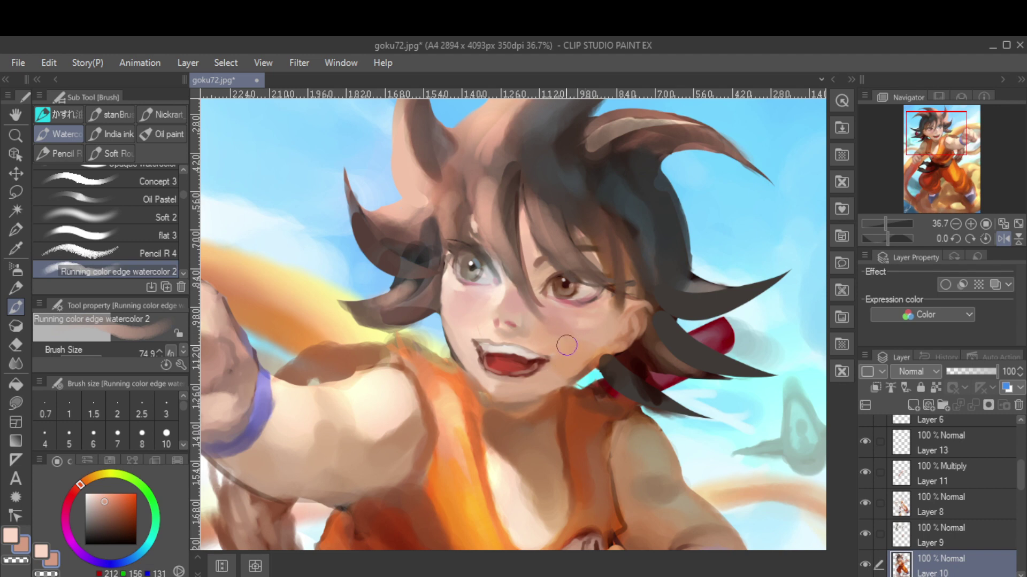
pyautogui.keyDown('alt'); pyautogui.click(672, 241); pyautogui.keyUp('alt')
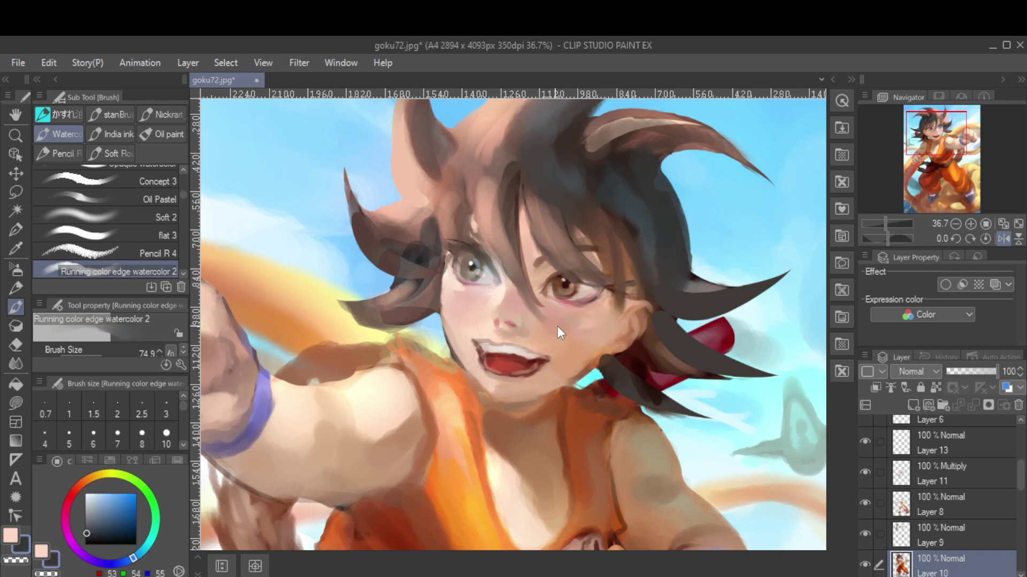
pyautogui.keyDown('alt'); pyautogui.click(689, 216); pyautogui.keyUp('alt')
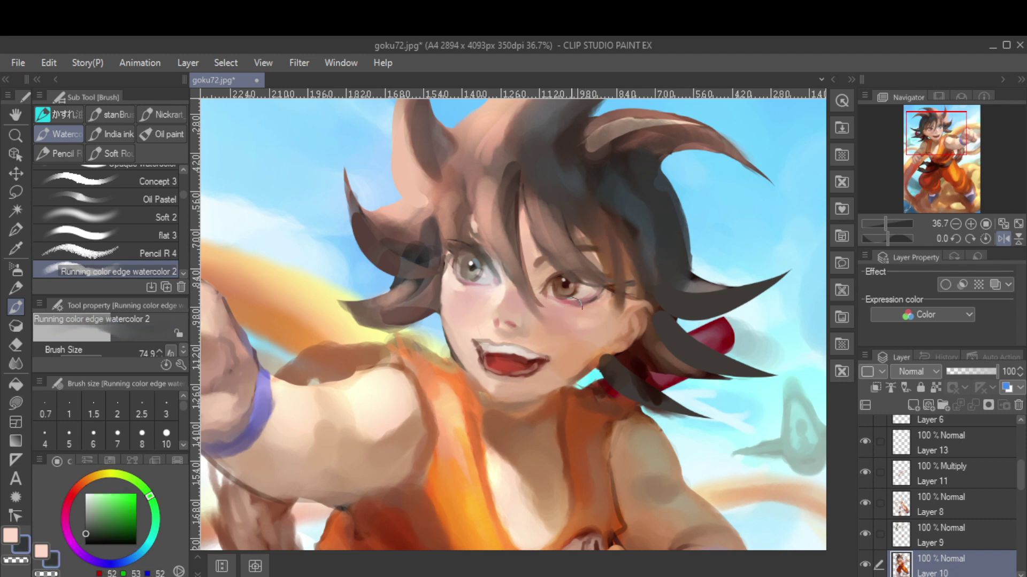
pyautogui.keyDown('alt'); pyautogui.click(564, 326); pyautogui.keyUp('alt')
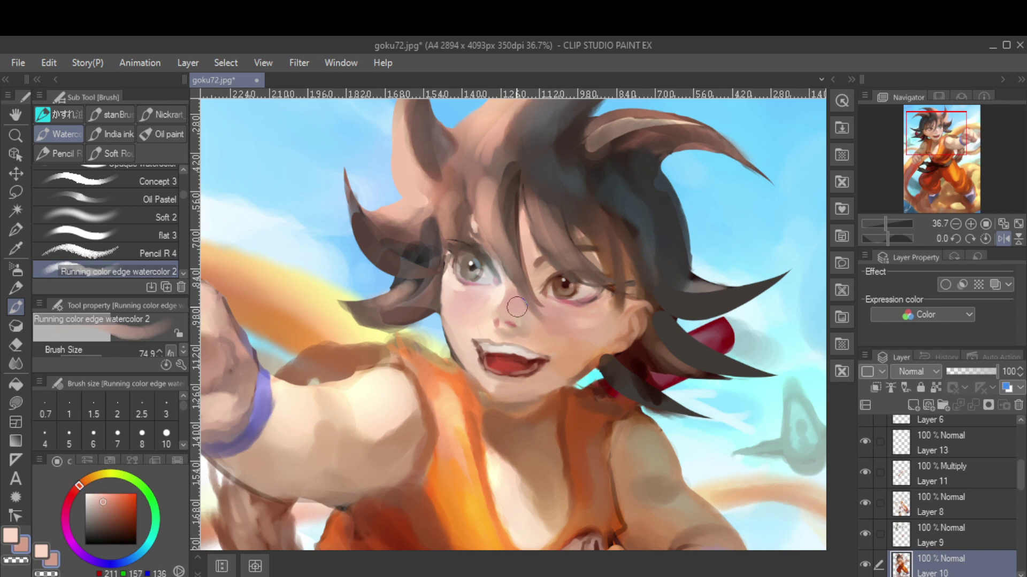
# Soften the lower cheek towards the chin with sampled light pink skin tones, starting at brush size 74.9 and reducing it to 68.9
pyautogui.press('h')
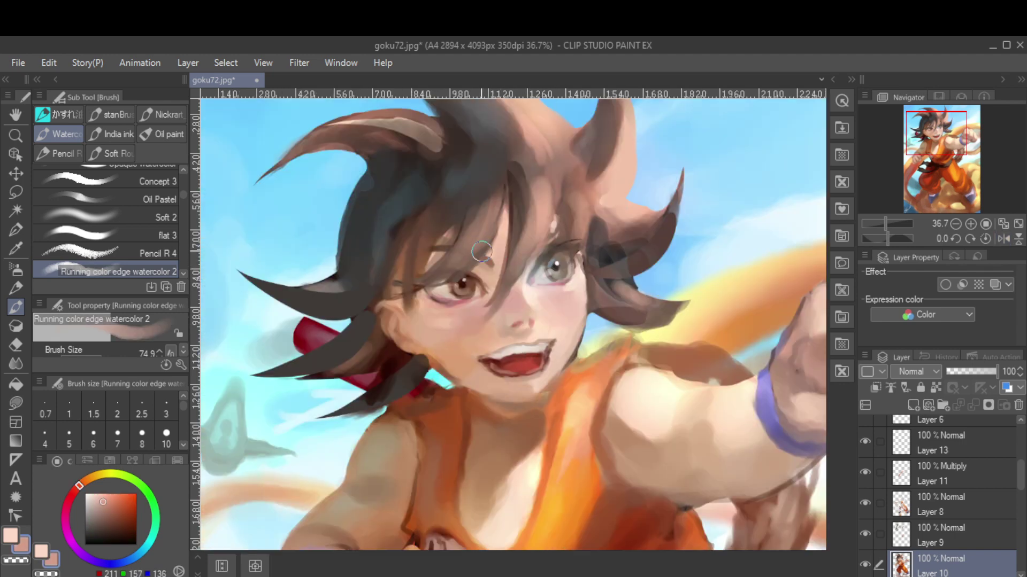
pyautogui.scroll(-3, 471, 262)
pyautogui.scroll(4, 443, 308)
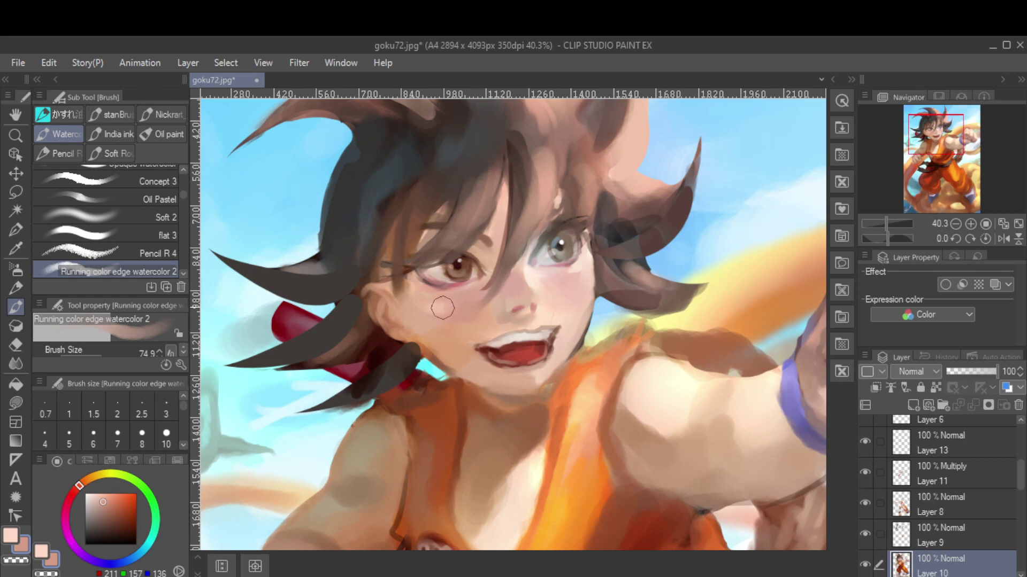
pyautogui.keyDown('alt'); pyautogui.click(452, 328); pyautogui.keyUp('alt')
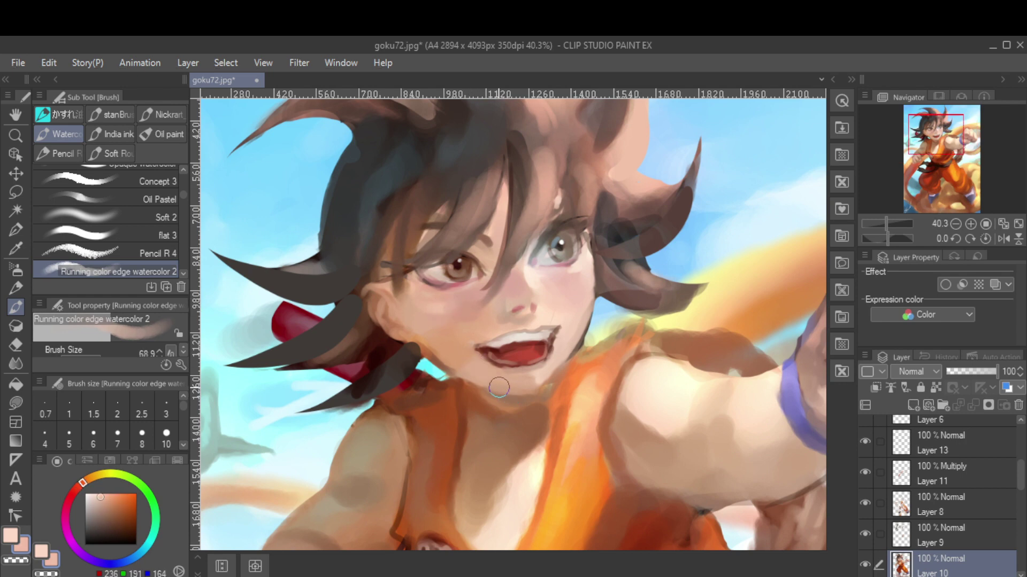
pyautogui.press('[')
pyautogui.keyDown('alt'); pyautogui.click(445, 354); pyautogui.keyUp('alt')
# Touch up the jaw edge by the hair tip with sampled dark brown at size 20.5 and sampled skin tone at size 50.7
pyautogui.press('[')
pyautogui.keyDown('alt'); pyautogui.click(414, 353); pyautogui.keyUp('alt')
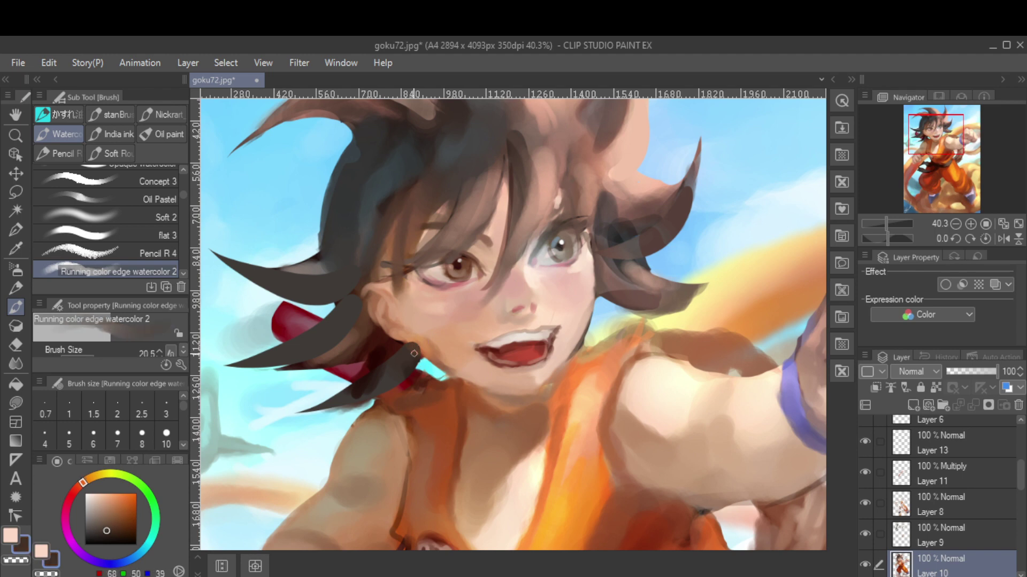
pyautogui.press(']')
pyautogui.press(']')
pyautogui.press(']')
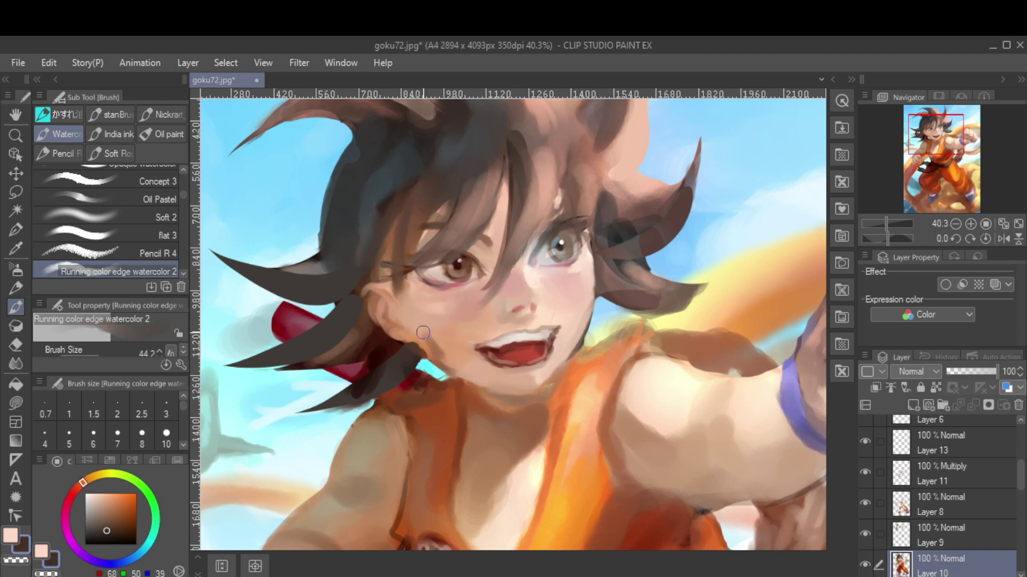
pyautogui.press(']')
pyautogui.keyDown('alt'); pyautogui.click(426, 330); pyautogui.keyUp('alt')
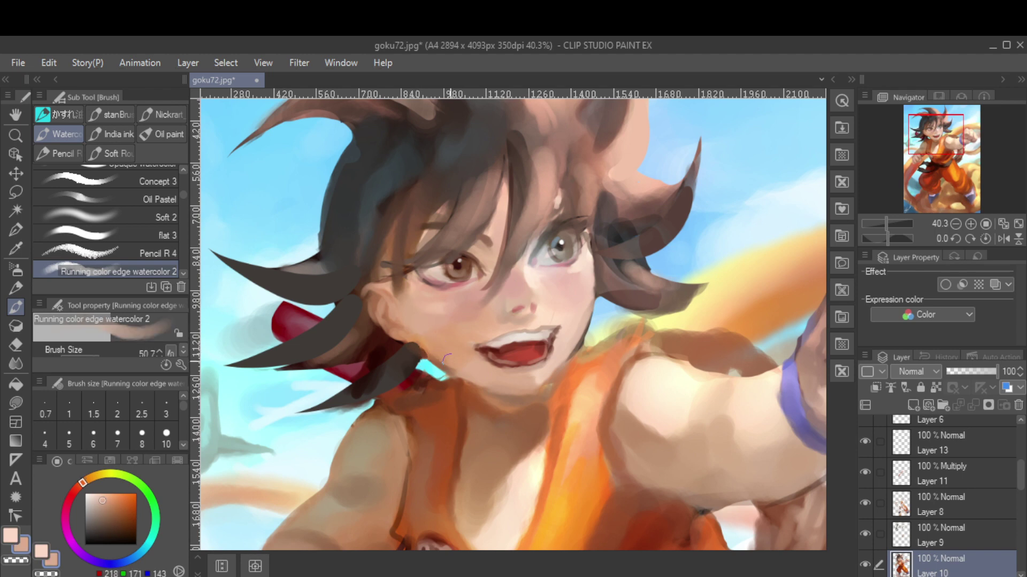
# Refine the nose with a sampled pinkish skin tone at brush size 22
pyautogui.scroll(-2, 514, 265)
pyautogui.scroll(1, 515, 268)
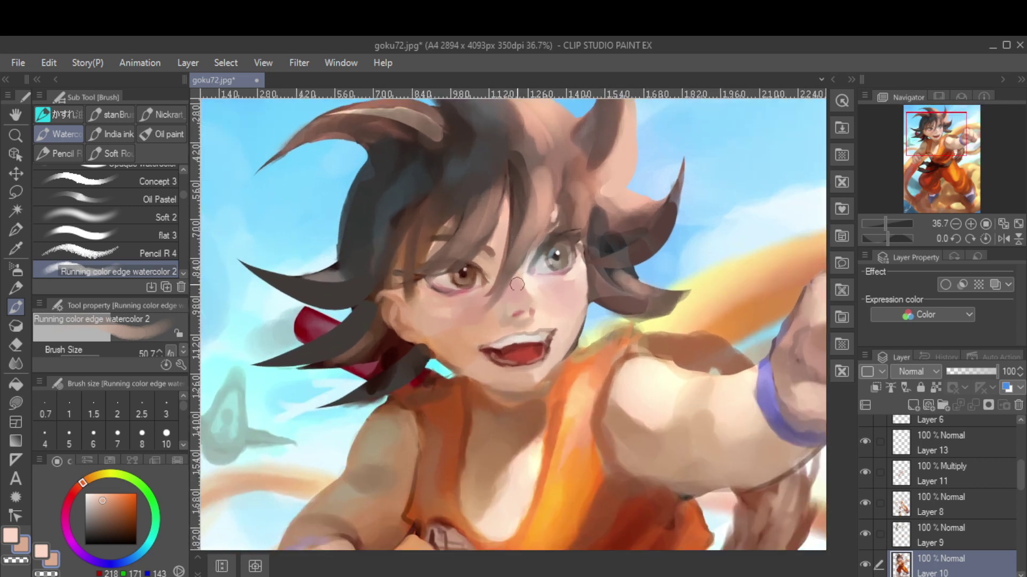
pyautogui.keyDown('alt'); pyautogui.click(509, 306); pyautogui.keyUp('alt')
pyautogui.press('alt')
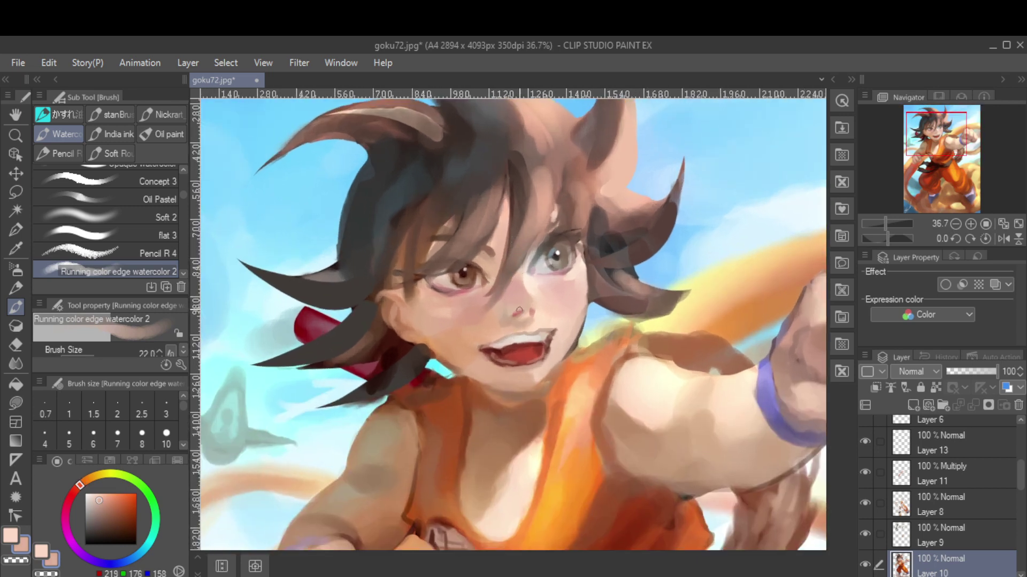
# Brighten the tongue inside the open mouth with a more saturated red, enlarging the brush to 32.7
pyautogui.keyDown('alt'); pyautogui.click(524, 336); pyautogui.keyUp('alt')
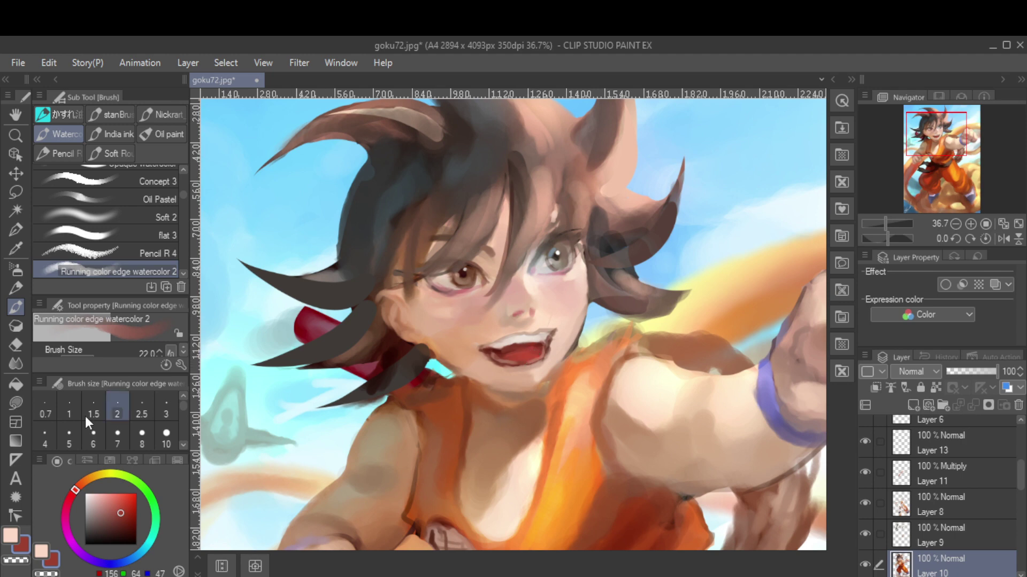
pyautogui.click(136, 498)
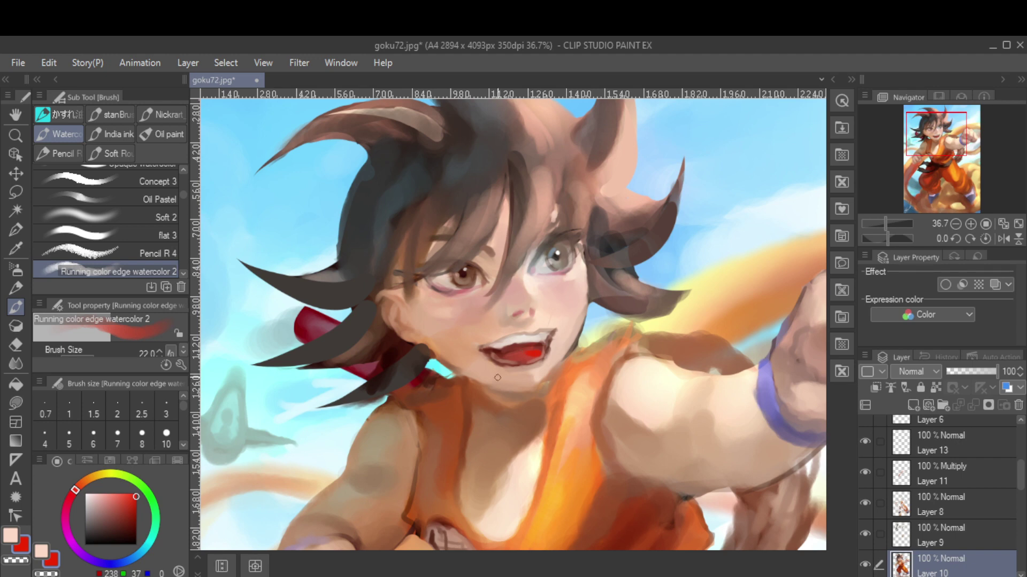
pyautogui.moveTo(104, 507); pyautogui.dragTo(130, 501)
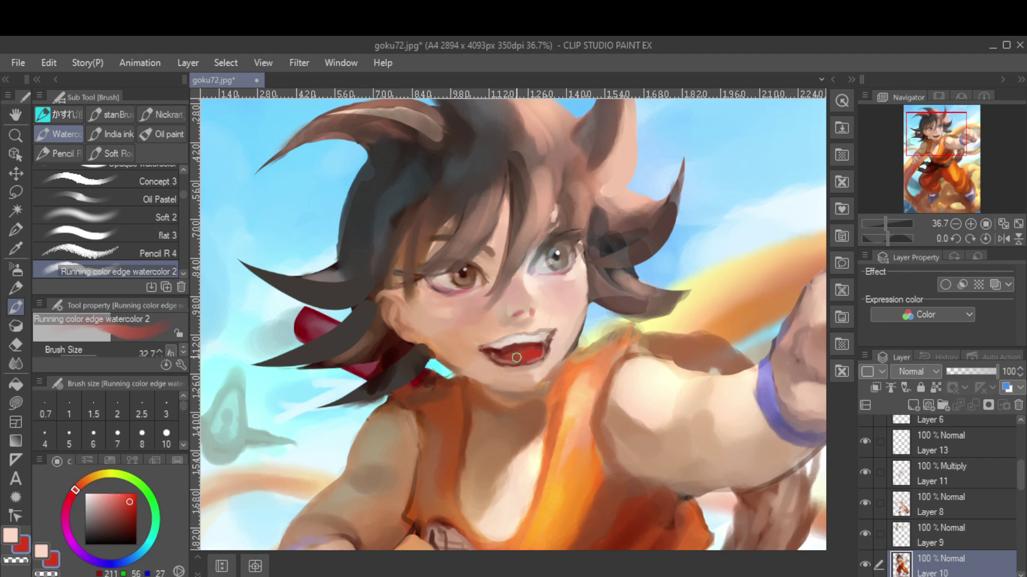
pyautogui.moveTo(534, 370); pyautogui.dragTo(538, 349)
# Warm the side hair beside the grey eye with sampled reddish brown, using the Shadow airbrush at size 111.1
pyautogui.press('h')
pyautogui.keyDown('alt'); pyautogui.click(486, 342); pyautogui.keyUp('alt')
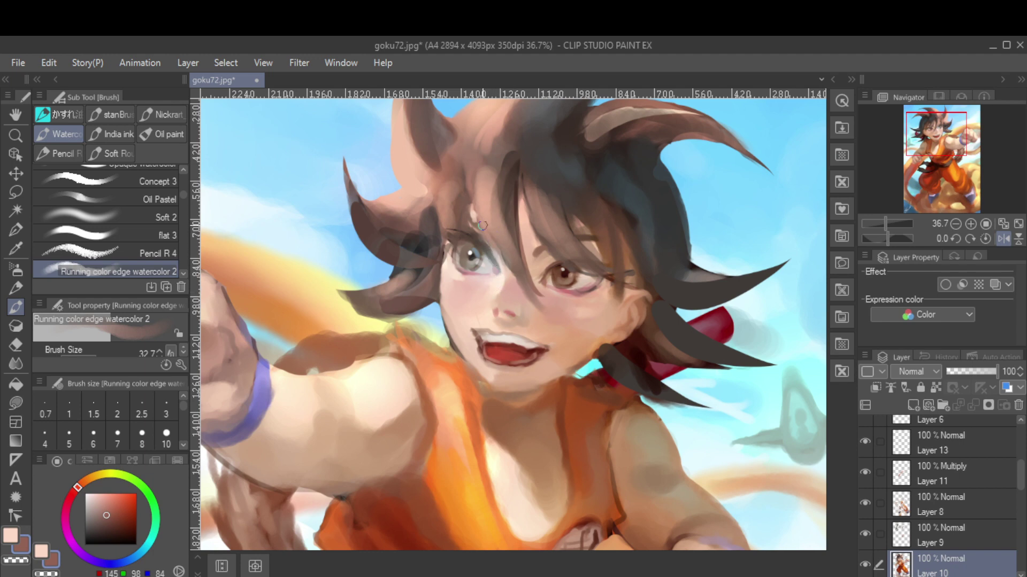
pyautogui.scroll(-1, 492, 228)
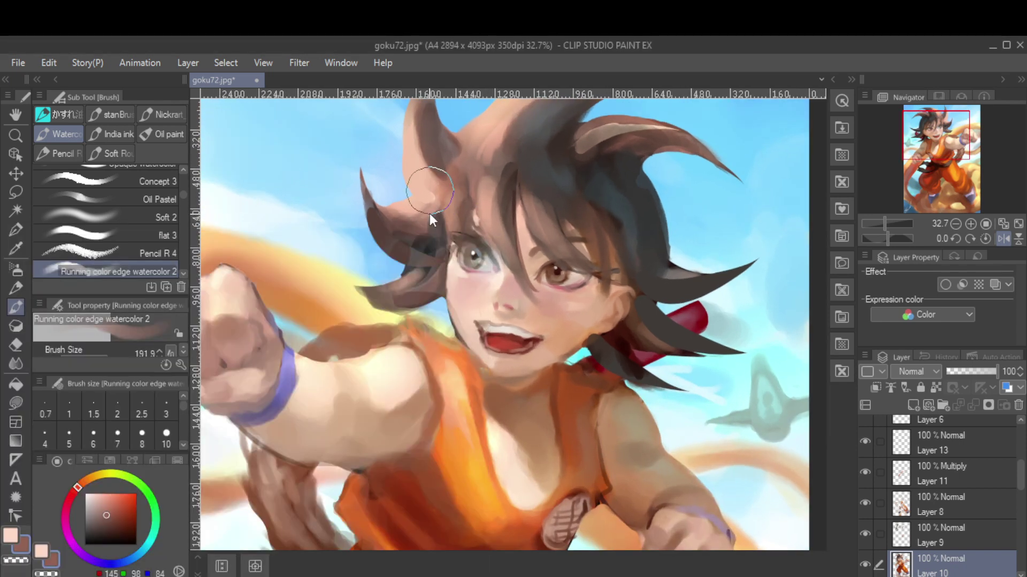
pyautogui.press('b')
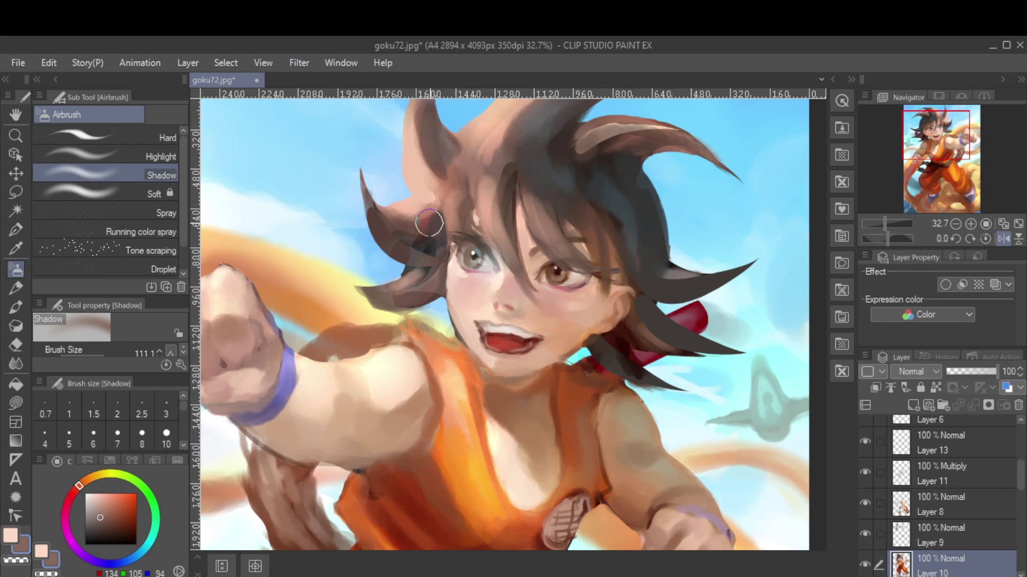
pyautogui.press('b')
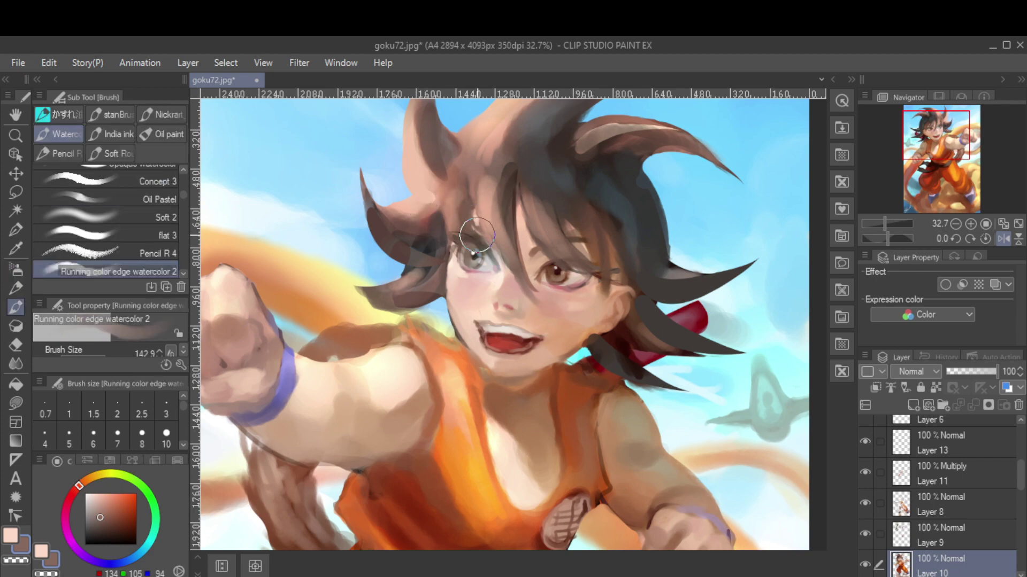
# Lighten the grey eye's inner corner with white using the Shadow airbrush, and reduce the airbrush to 25.4
pyautogui.scroll(-2, 476, 216)
pyautogui.scroll(1, 497, 213)
pyautogui.scroll(1, 505, 213)
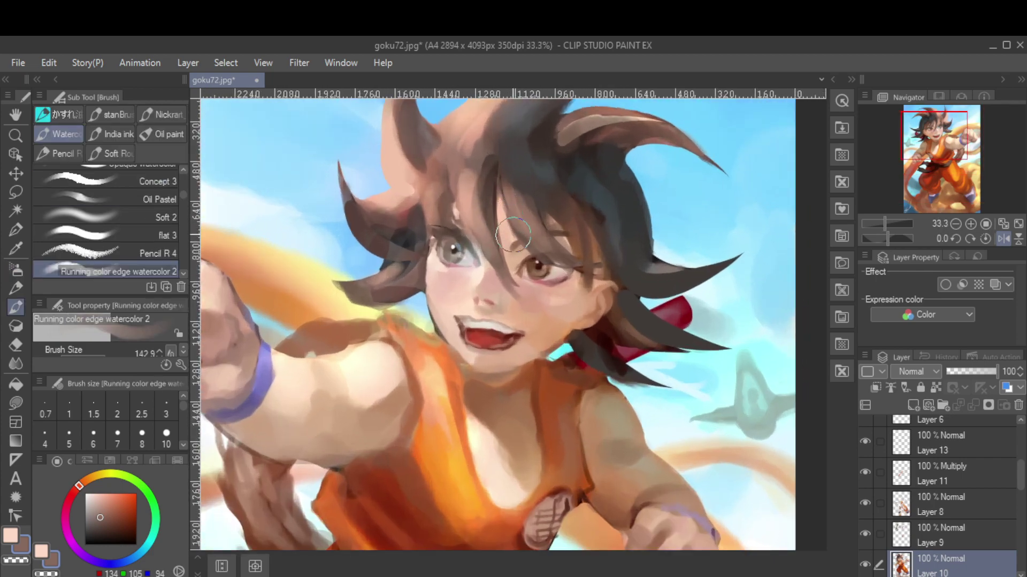
pyautogui.scroll(1, 505, 213)
pyautogui.click(85, 493)
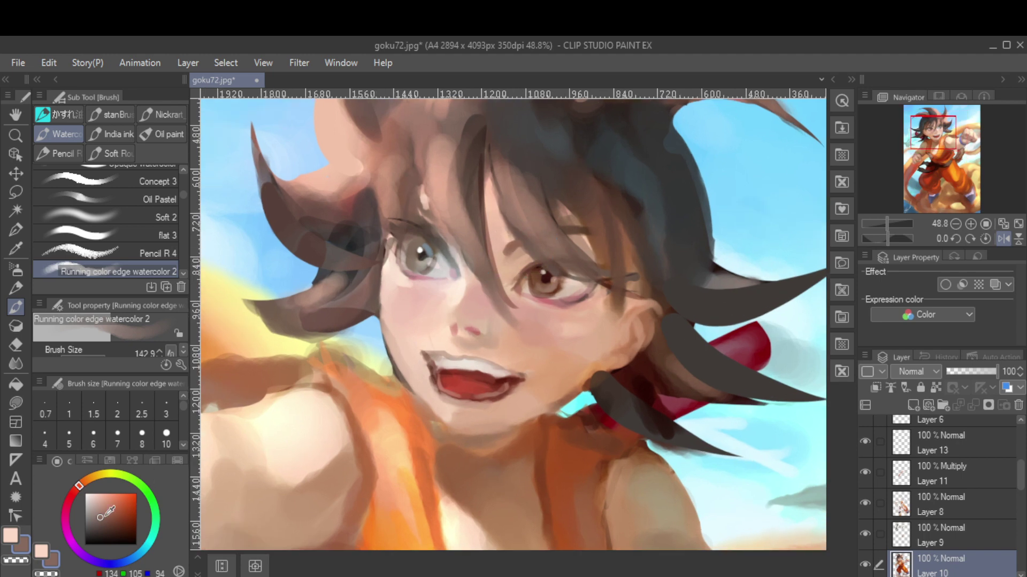
pyautogui.press('b')
pyautogui.moveTo(458, 270); pyautogui.dragTo(448, 271)
pyautogui.press('[')
pyautogui.press('[')
pyautogui.press('[')
pyautogui.press('[')
pyautogui.press('[')
pyautogui.press('[')
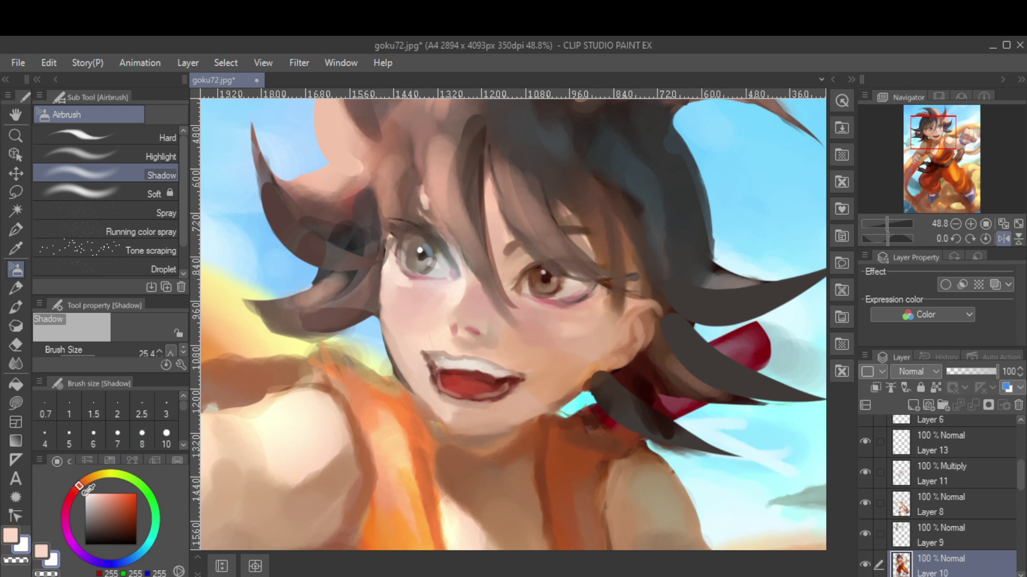
# Add white highlights to the grey eye with the Running color edge watercolor 2 brush at size 18.8
pyautogui.press('b')
pyautogui.press('b')
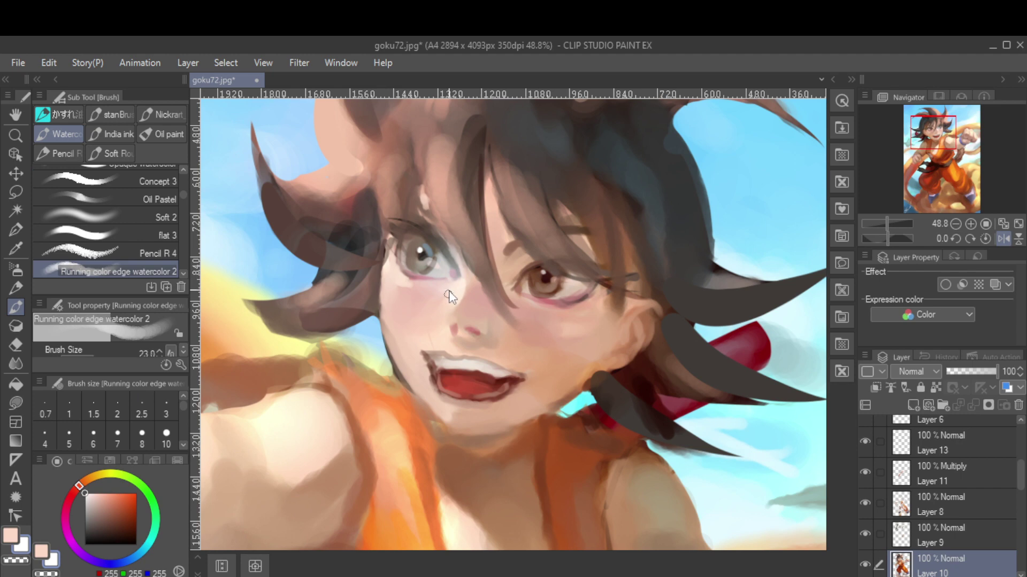
pyautogui.keyDown('ctrl'); pyautogui.keyDown('alt'); pyautogui.moveTo(449, 297); pyautogui.dragTo(430, 267); pyautogui.keyUp('alt'); pyautogui.keyUp('ctrl')
pyautogui.moveTo(427, 260); pyautogui.dragTo(447, 266)
# Blend the forehead and the lit hair strands above the grey eye with sampled skin and brown tones at brush size 76
pyautogui.scroll(-4, 458, 261)
pyautogui.scroll(2, 467, 204)
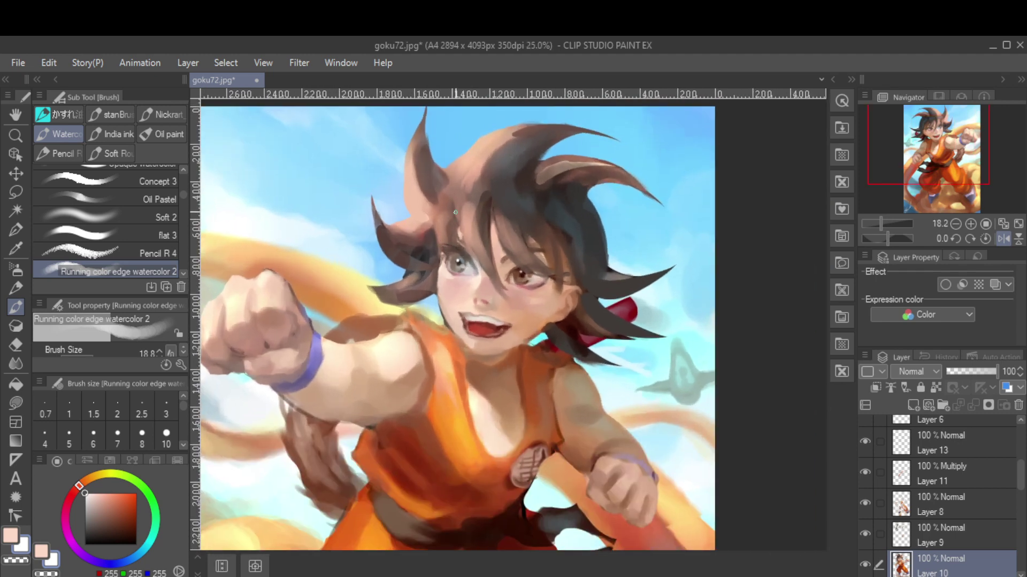
pyautogui.keyDown('alt'); pyautogui.click(468, 206); pyautogui.keyUp('alt')
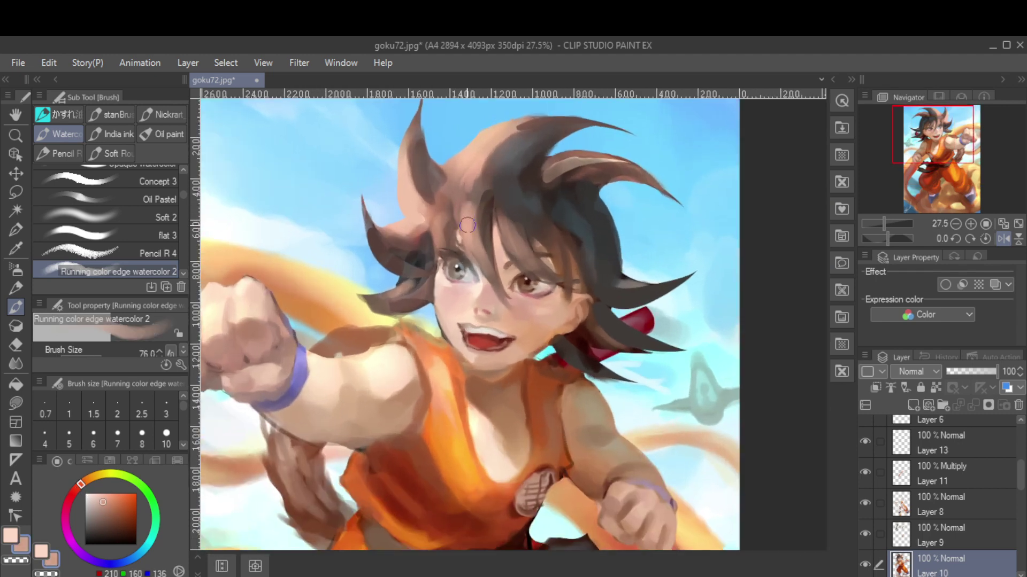
pyautogui.keyDown('alt'); pyautogui.click(475, 202); pyautogui.keyUp('alt')
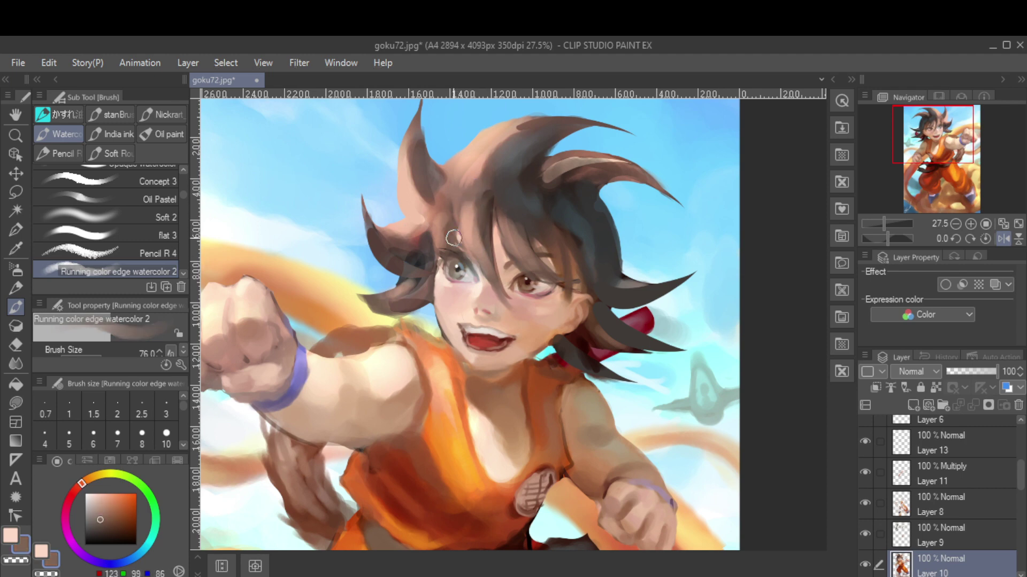
pyautogui.keyDown('alt'); pyautogui.click(463, 175); pyautogui.keyUp('alt')
pyautogui.keyDown('alt'); pyautogui.click(502, 136); pyautogui.keyUp('alt')
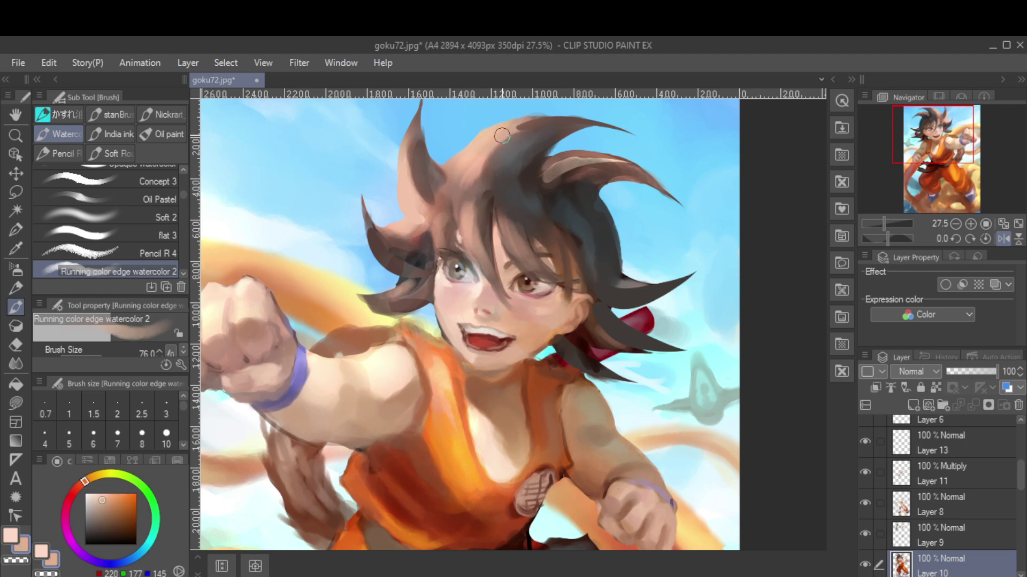
pyautogui.keyDown('alt'); pyautogui.click(437, 194); pyautogui.keyUp('alt')
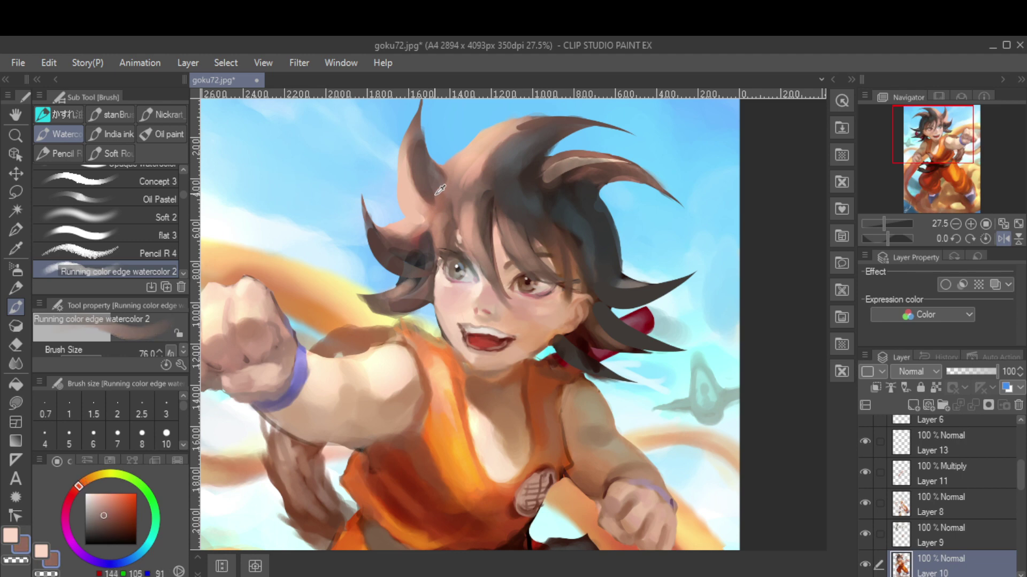
# Touch up the dark fringe and the side hair beside the grey eye with sampled browns at brush size 76
pyautogui.press('h')
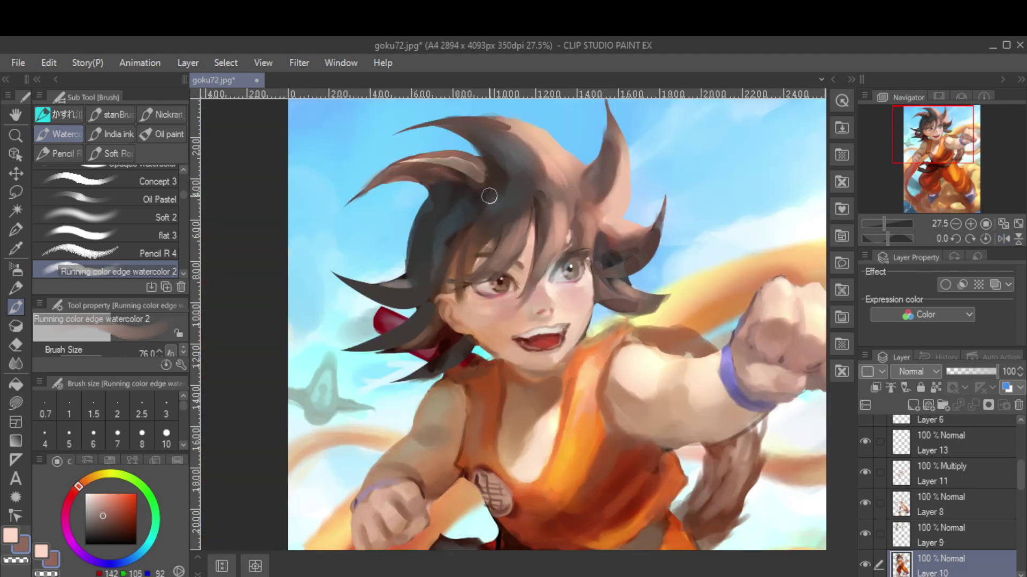
pyautogui.scroll(-2, 486, 176)
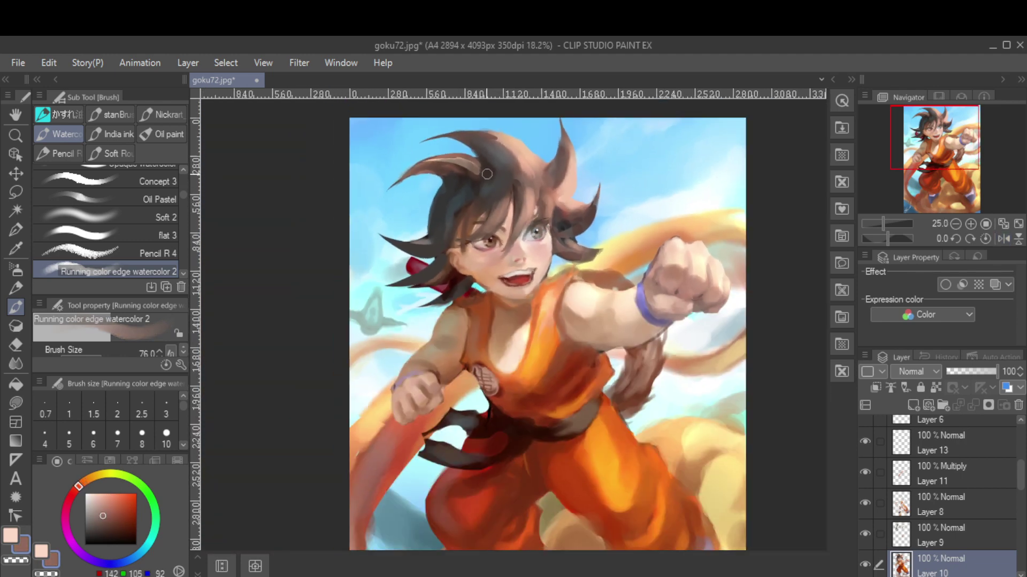
pyautogui.scroll(-2, 487, 173)
pyautogui.scroll(1, 490, 163)
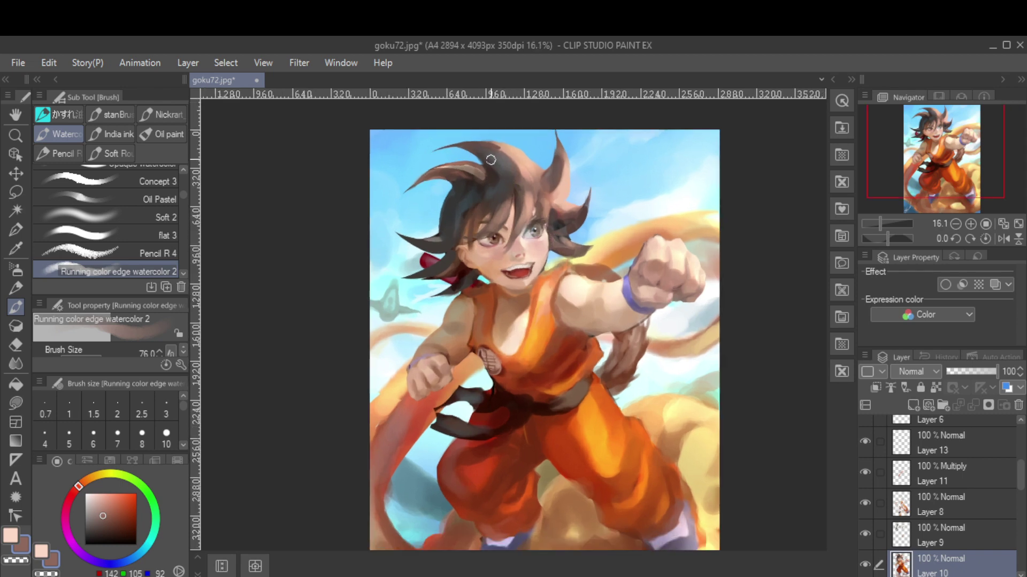
pyautogui.scroll(1, 491, 160)
pyautogui.scroll(-2, 483, 201)
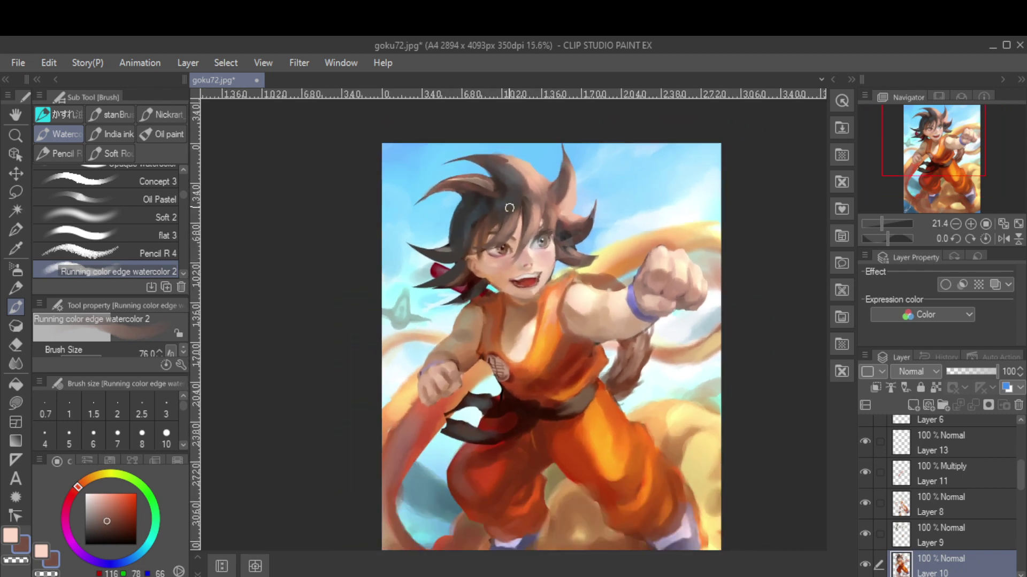
pyautogui.scroll(3, 534, 230)
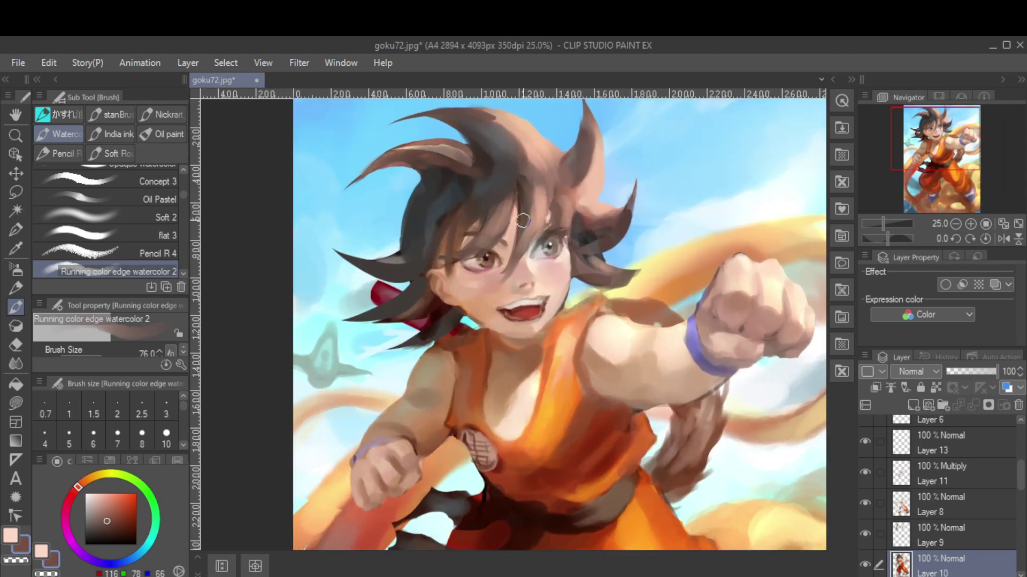
pyautogui.scroll(-1, 530, 204)
pyautogui.press('h')
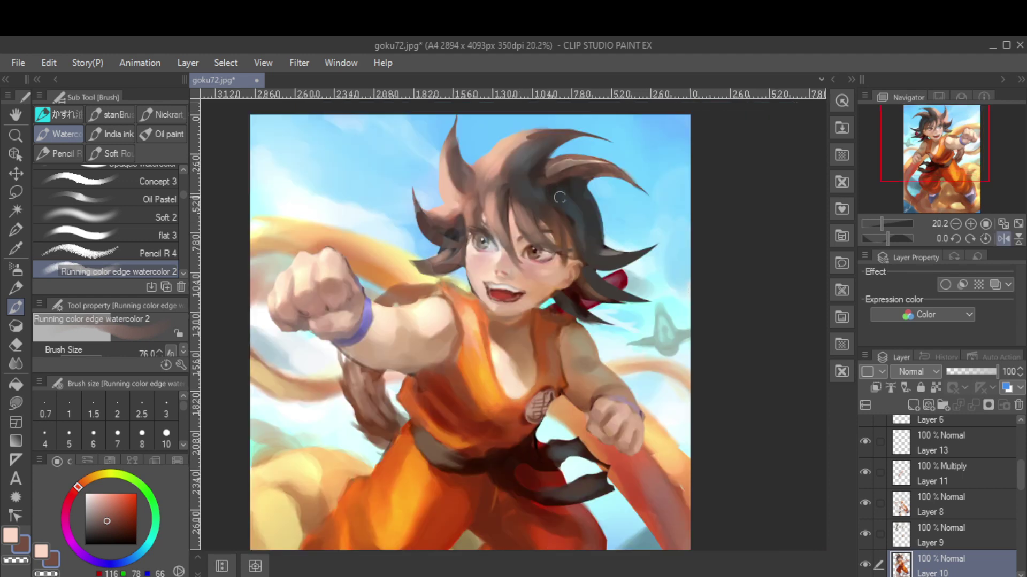
pyautogui.keyDown('alt'); pyautogui.click(456, 267); pyautogui.keyUp('alt')
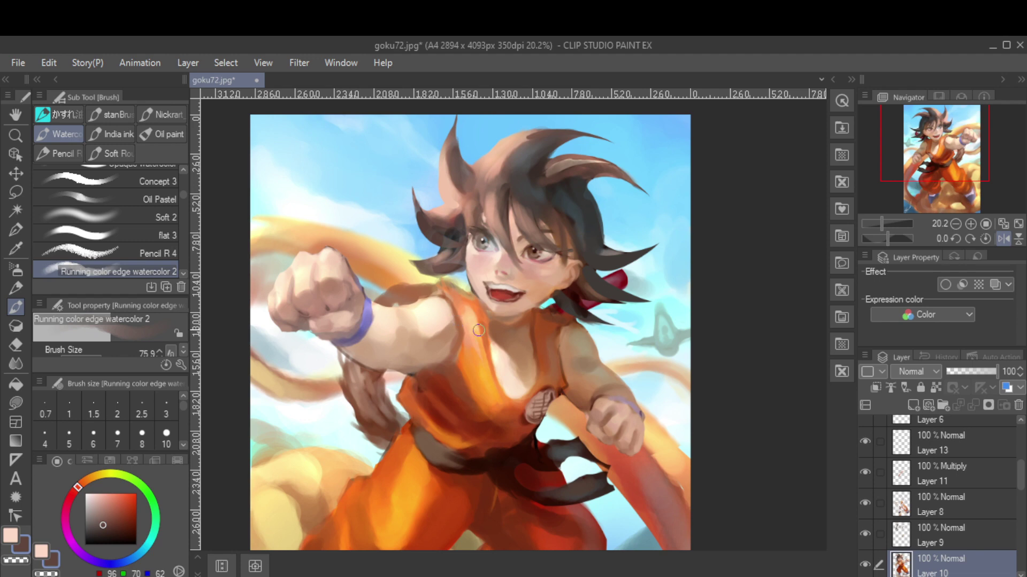
# Reshape the lowest side hair tip above the outstretched shoulder with the Mapping pen, using sampled brown and transparent colour
pyautogui.press('h')
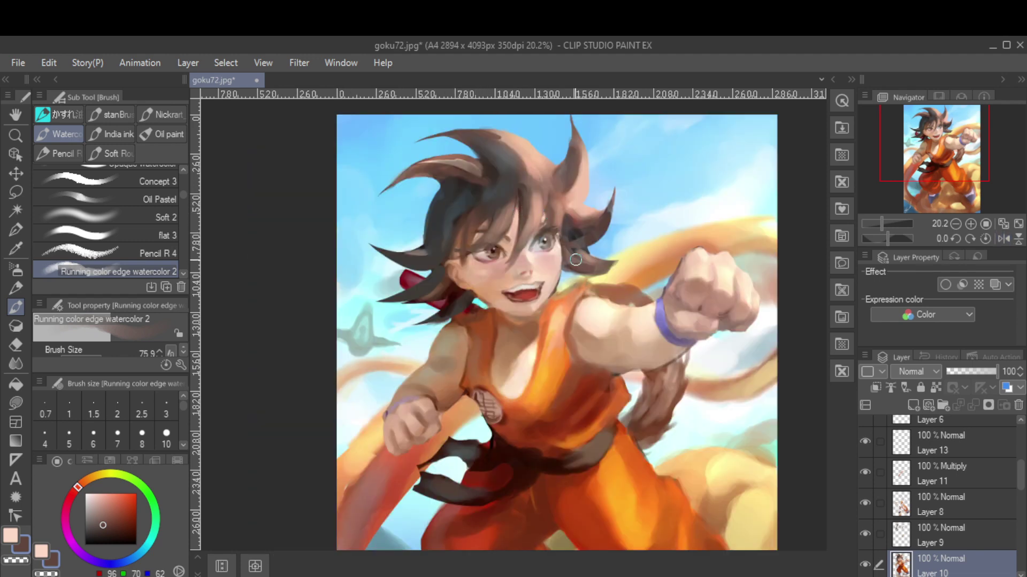
pyautogui.keyDown('alt'); pyautogui.click(598, 265); pyautogui.keyUp('alt')
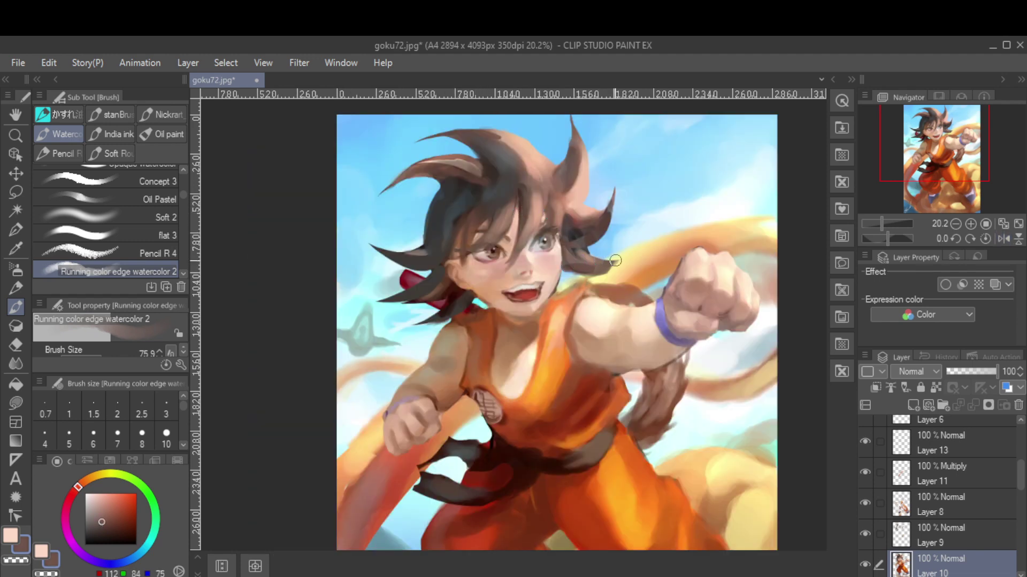
pyautogui.press('p')
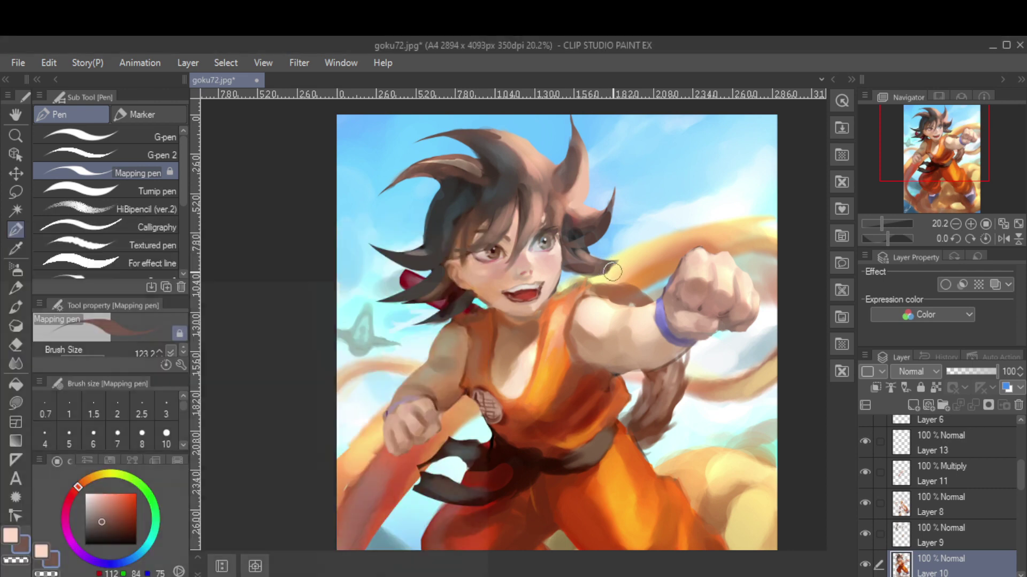
pyautogui.keyDown('alt'); pyautogui.click(600, 270); pyautogui.keyUp('alt')
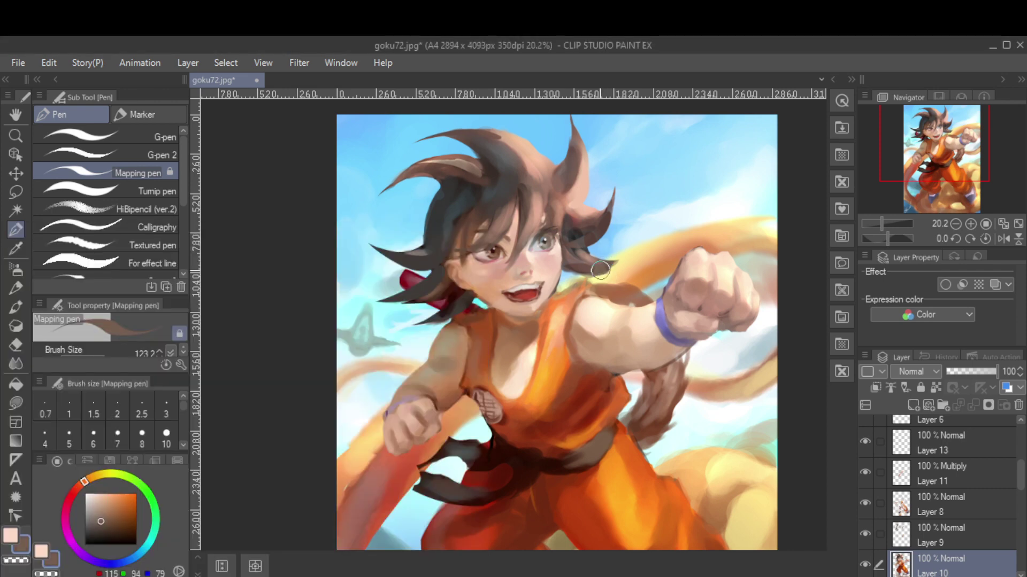
pyautogui.moveTo(615, 250)
pyautogui.mouseDown()
pyautogui.moveTo(620, 240)
pyautogui.moveTo(593, 267)
pyautogui.mouseUp()
pyautogui.moveTo(625, 238)
pyautogui.mouseDown()
pyautogui.moveTo(604, 266)
pyautogui.moveTo(596, 232)
pyautogui.moveTo(604, 258)
pyautogui.moveTo(584, 258)
pyautogui.moveTo(632, 249)
pyautogui.mouseUp()
pyautogui.keyDown('alt'); pyautogui.click(581, 280); pyautogui.keyUp('alt')
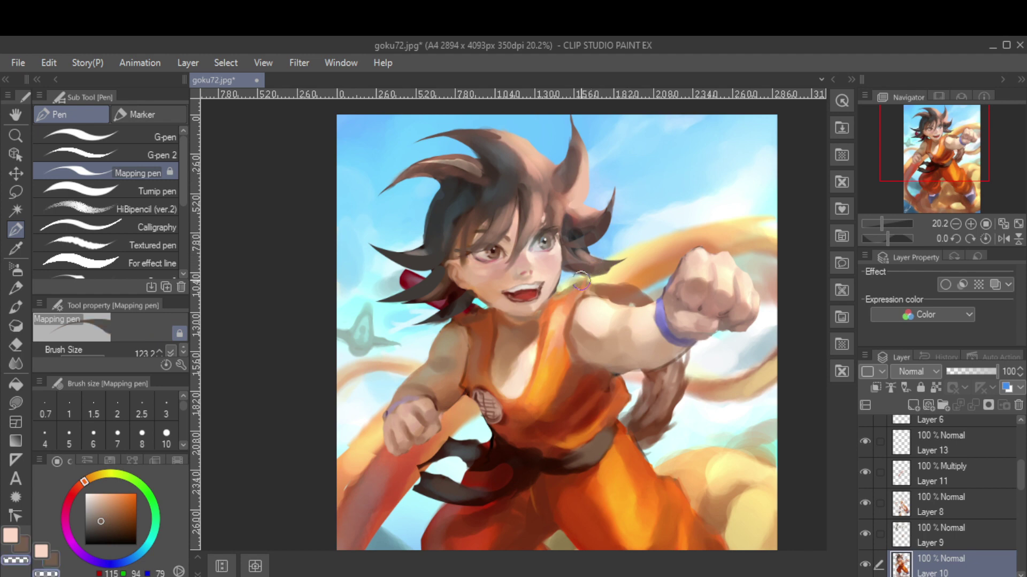
pyautogui.moveTo(591, 280); pyautogui.dragTo(618, 268)
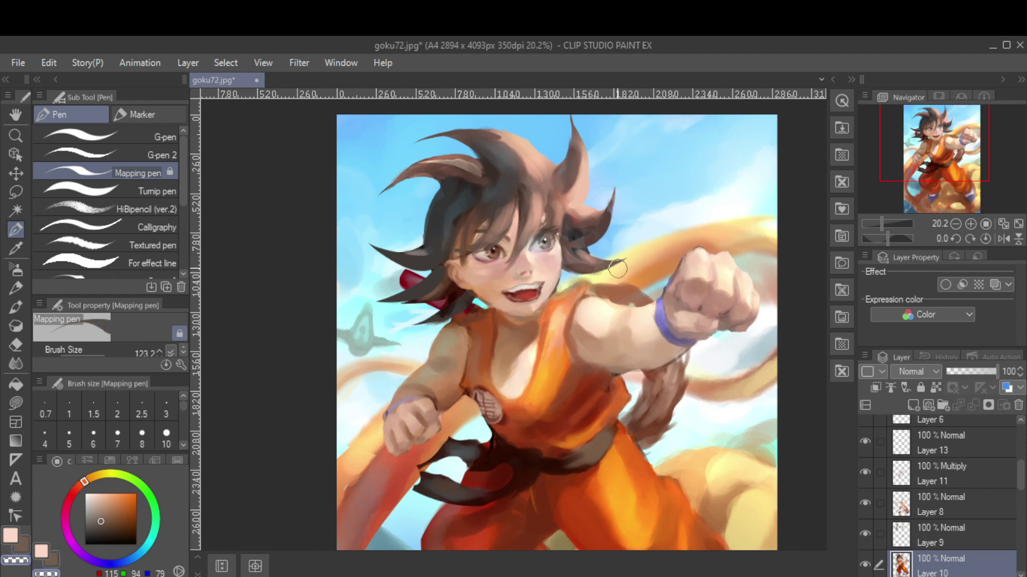
# Sharpen the side and upper hair spikes beside the grey eye with the Mapping pen, using sampled dark brown and transparent colour
pyautogui.keyDown('alt'); pyautogui.click(586, 234); pyautogui.keyUp('alt')
pyautogui.moveTo(598, 233)
pyautogui.mouseDown()
pyautogui.moveTo(611, 189)
pyautogui.moveTo(609, 222)
pyautogui.moveTo(606, 180)
pyautogui.mouseUp()
pyautogui.press('c')
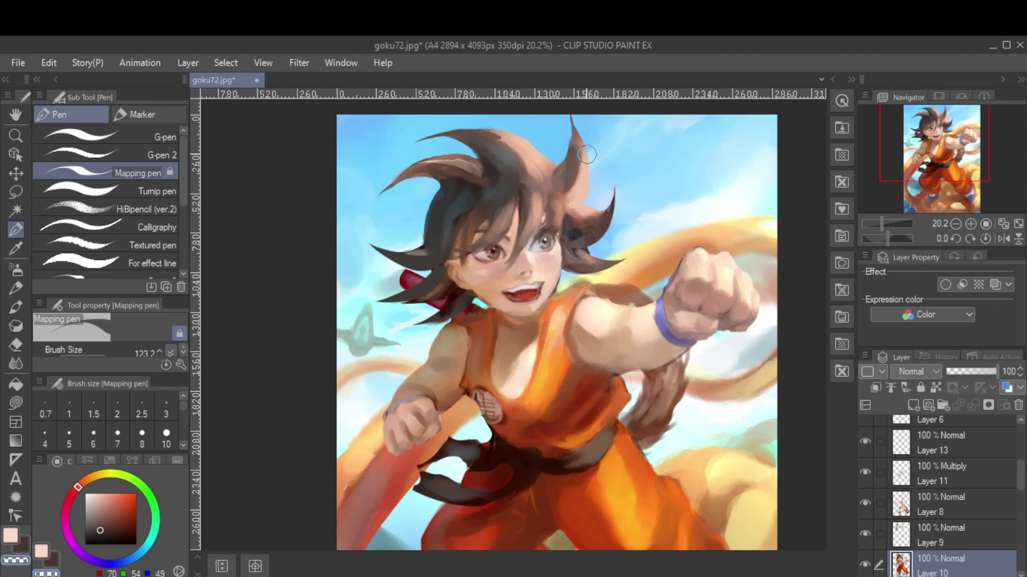
pyautogui.moveTo(562, 126); pyautogui.dragTo(567, 135)
pyautogui.scroll(-2, 482, 200)
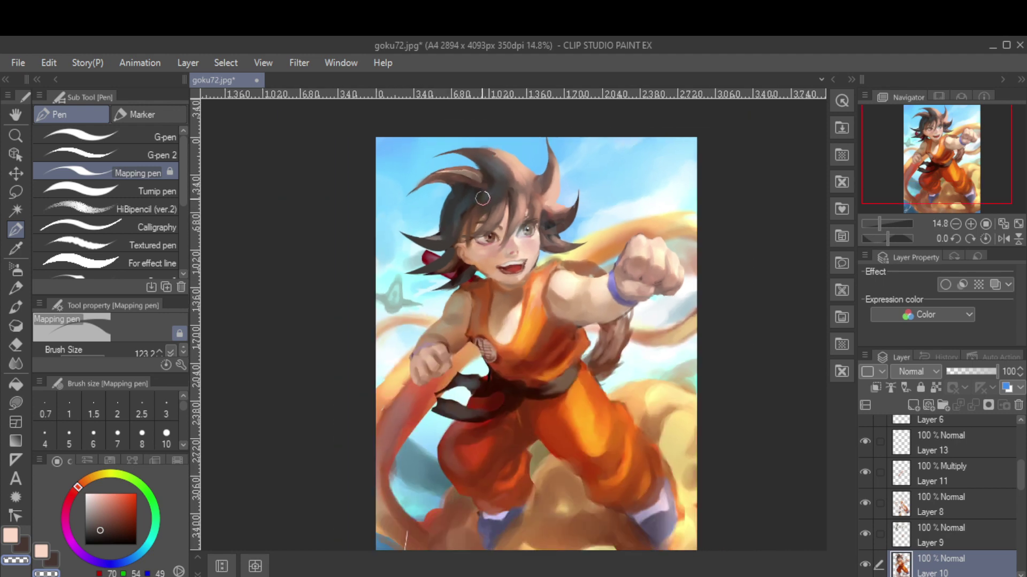
# Blend the hair roots and strands above the grey eye with Running color edge watercolor 2 at size 38.8, using sampled browns and skin tones
pyautogui.scroll(3, 482, 201)
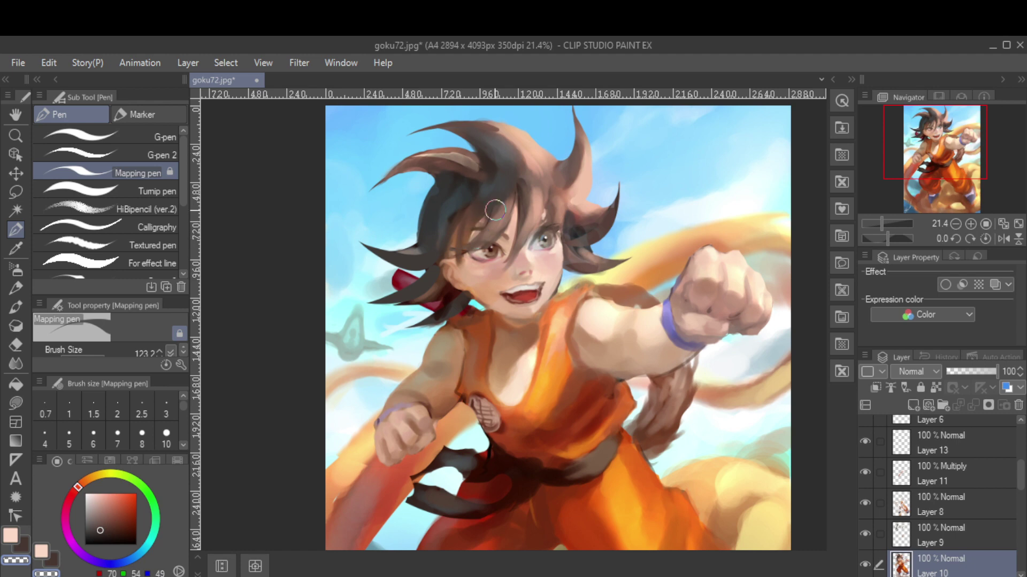
pyautogui.press('b')
pyautogui.keyDown('alt'); pyautogui.click(575, 205); pyautogui.keyUp('alt')
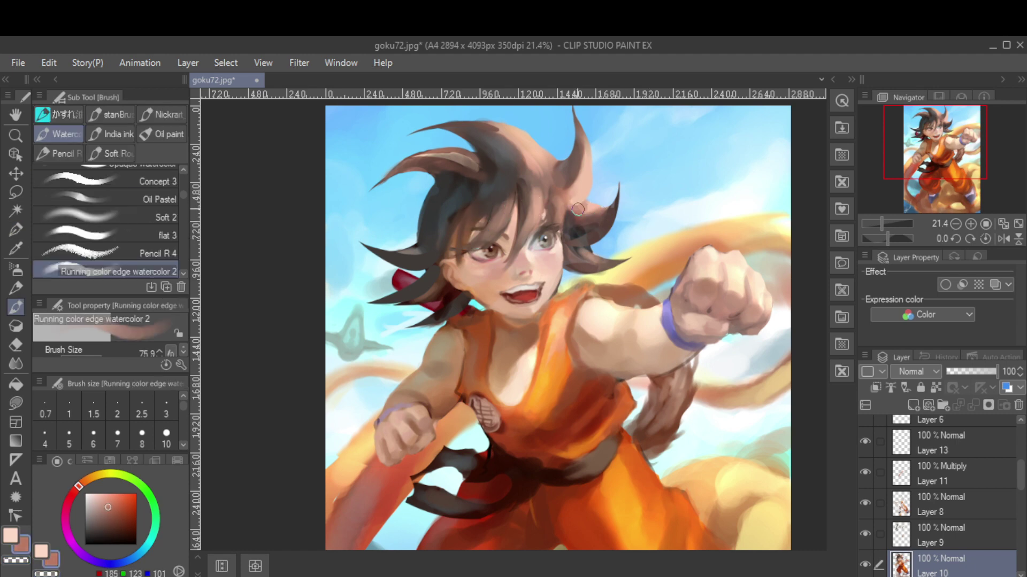
pyautogui.press('[')
pyautogui.keyDown('alt'); pyautogui.click(572, 227); pyautogui.keyUp('alt')
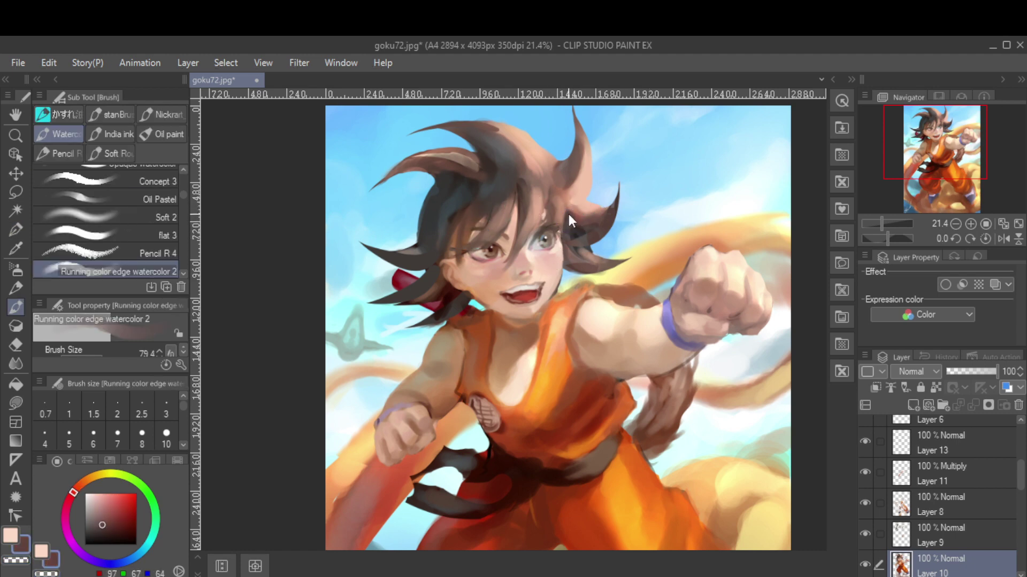
pyautogui.press('[')
pyautogui.press('[')
pyautogui.press('[')
pyautogui.press('[')
pyautogui.keyDown('alt'); pyautogui.click(579, 184); pyautogui.keyUp('alt')
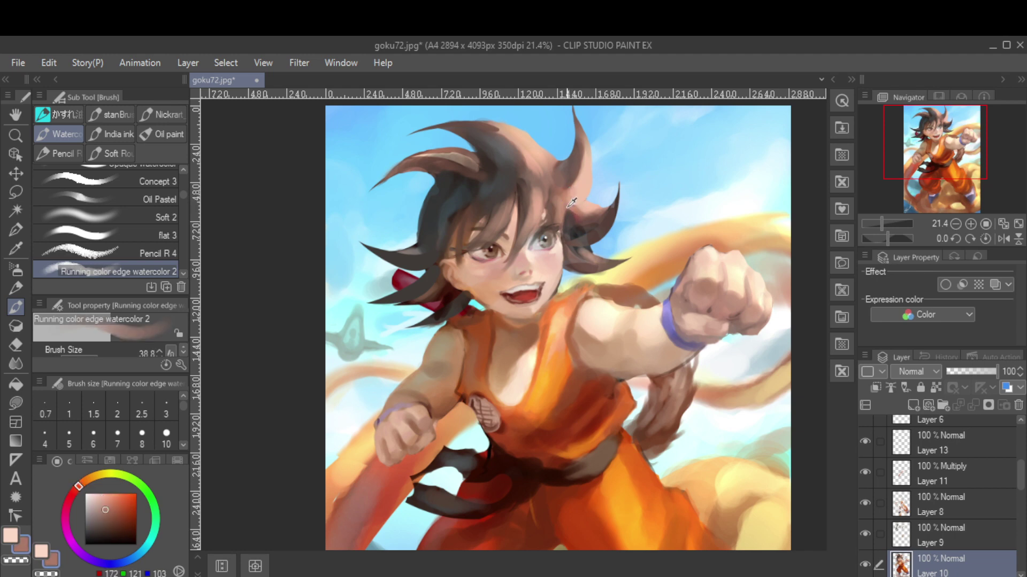
pyautogui.keyDown('alt'); pyautogui.click(553, 198); pyautogui.keyUp('alt')
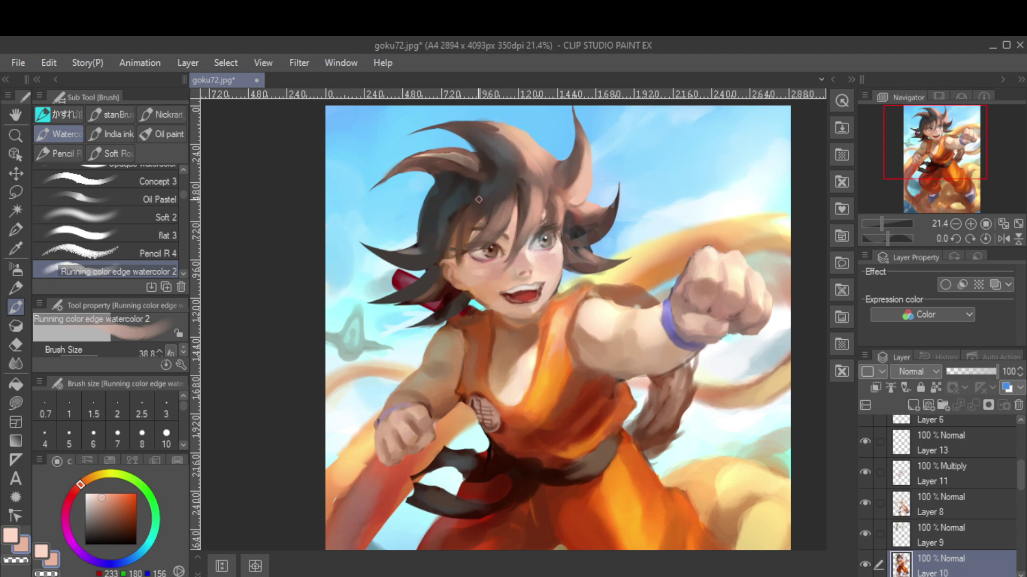
pyautogui.press('h')
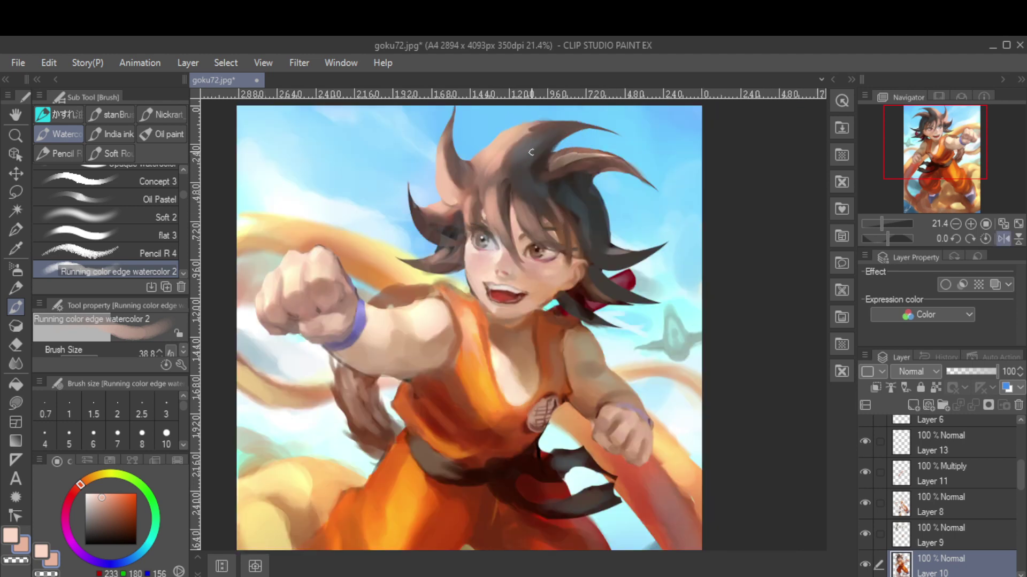
pyautogui.scroll(-2, 536, 190)
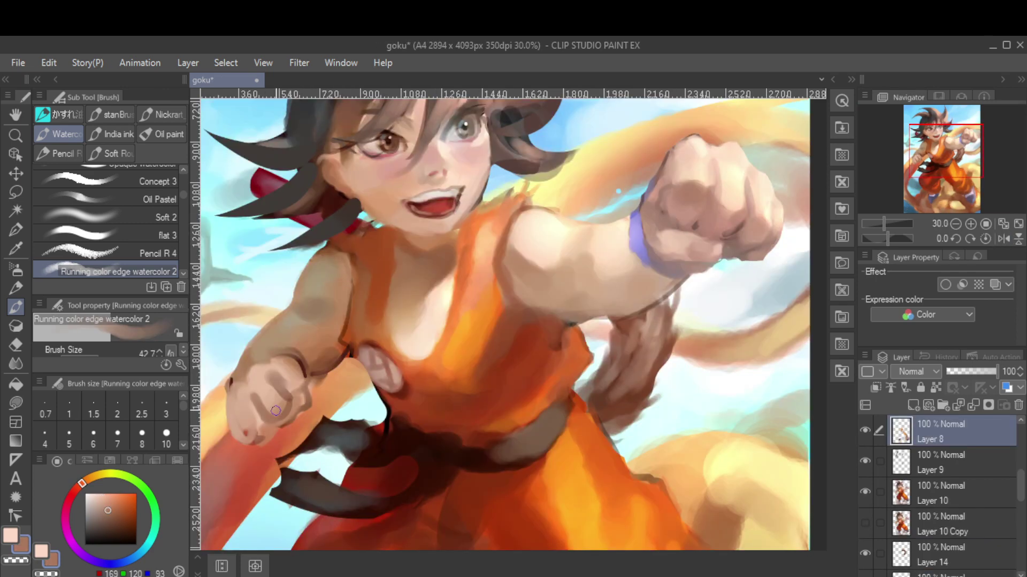
# Refine the knuckles, fingers and wrist of the pulled-back fist on Layer 8 with sampled skin and dark brown tones
pyautogui.keyDown('alt'); pyautogui.click(253, 416); pyautogui.keyUp('alt')
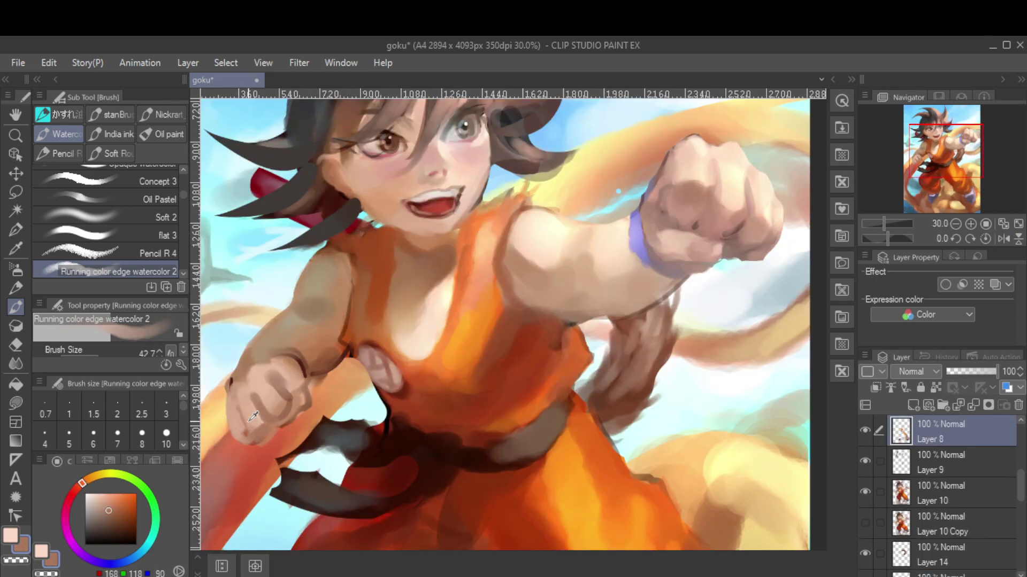
pyautogui.keyDown('alt'); pyautogui.click(234, 393); pyautogui.keyUp('alt')
pyautogui.keyDown('alt'); pyautogui.click(284, 364); pyautogui.keyUp('alt')
pyautogui.keyDown('alt'); pyautogui.click(284, 363); pyautogui.keyUp('alt')
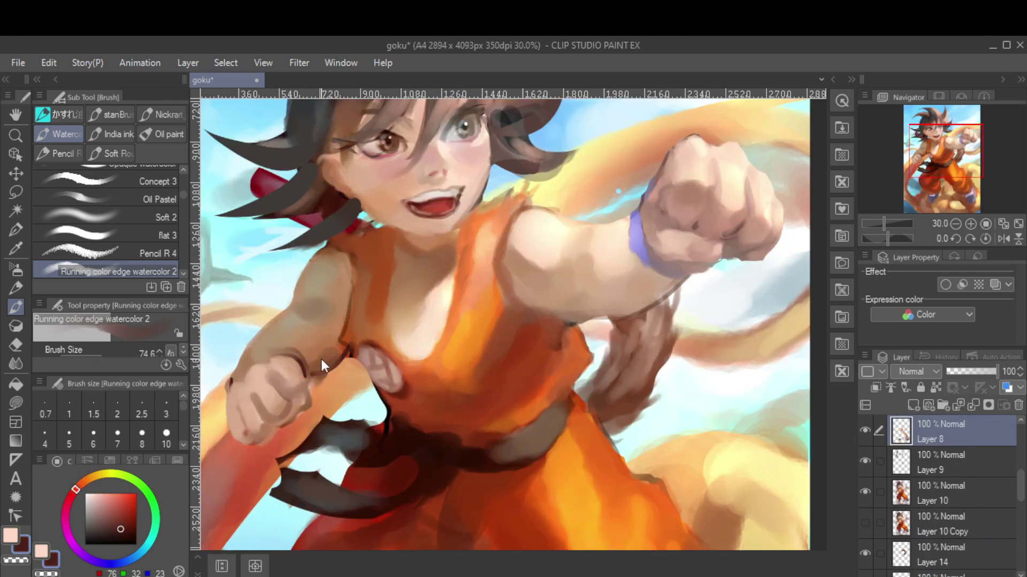
pyautogui.keyDown('alt'); pyautogui.click(321, 357); pyautogui.keyUp('alt')
pyautogui.keyDown('alt'); pyautogui.click(282, 369); pyautogui.keyUp('alt')
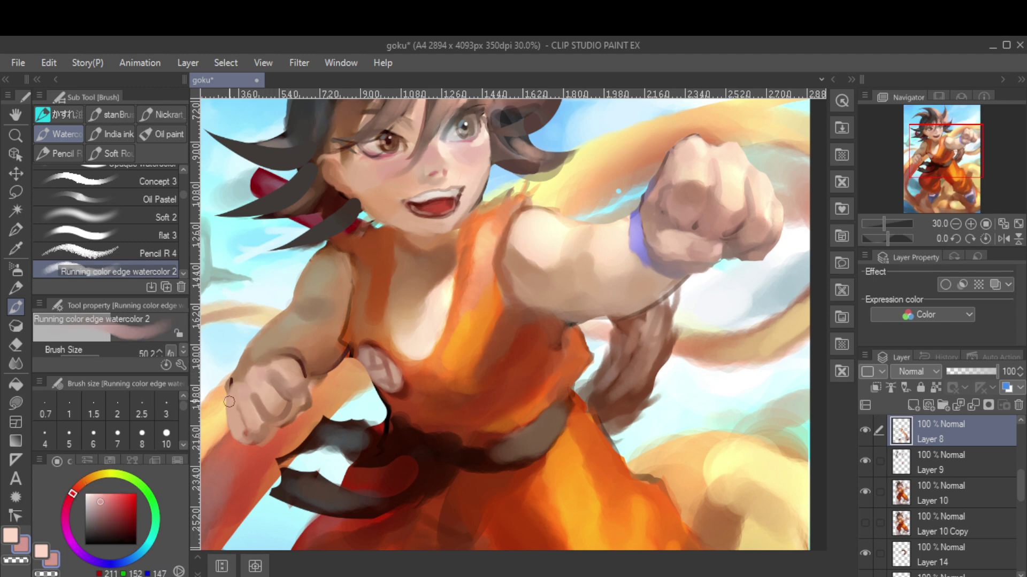
pyautogui.keyDown('alt'); pyautogui.click(260, 424); pyautogui.keyUp('alt')
pyautogui.keyDown('alt'); pyautogui.click(265, 418); pyautogui.keyUp('alt')
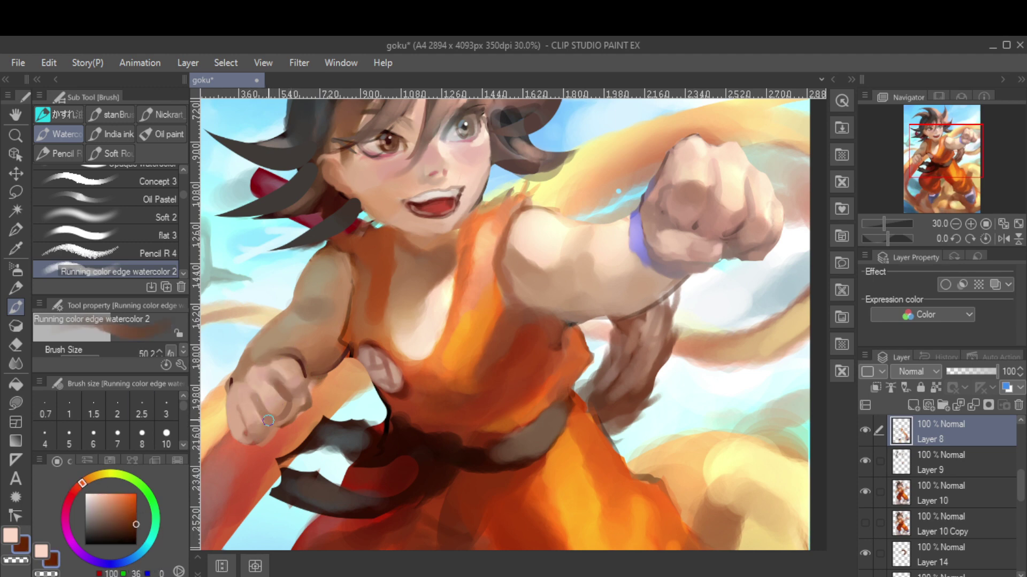
pyautogui.keyDown('alt'); pyautogui.click(236, 415); pyautogui.keyUp('alt')
pyautogui.keyDown('alt'); pyautogui.click(278, 421); pyautogui.keyUp('alt')
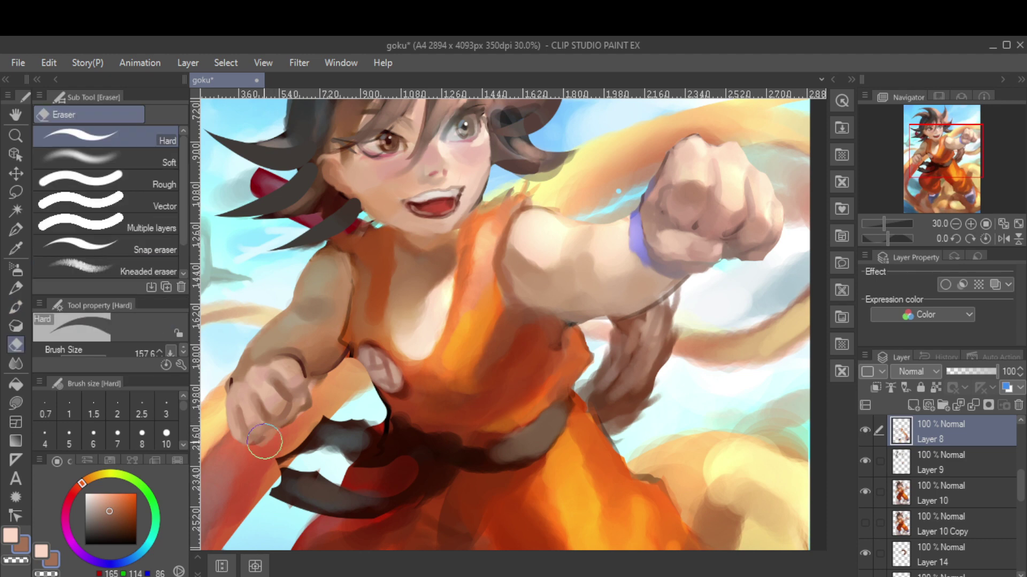
# Repaint the round chest emblem on Layer 10 with a sampled light tone and thin dark brown crosshatched lines
pyautogui.keyDown('ctrl'); pyautogui.keyDown('shift'); pyautogui.click(314, 374); pyautogui.keyUp('shift'); pyautogui.keyUp('ctrl')
pyautogui.keyDown('alt'); pyautogui.click(390, 264); pyautogui.keyUp('alt')
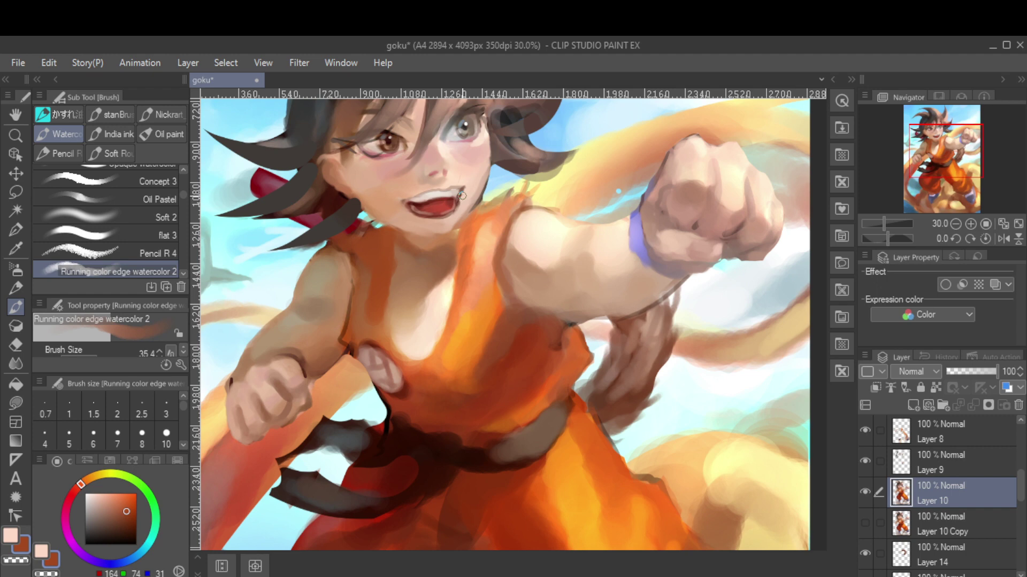
pyautogui.keyDown('alt'); pyautogui.click(395, 395); pyautogui.keyUp('alt')
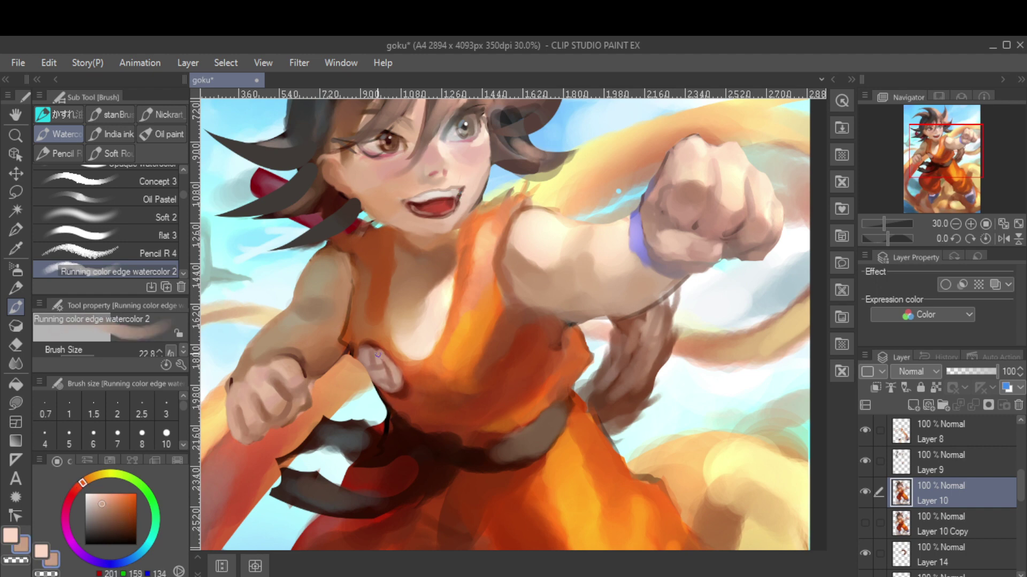
pyautogui.moveTo(395, 395); pyautogui.dragTo(364, 361)
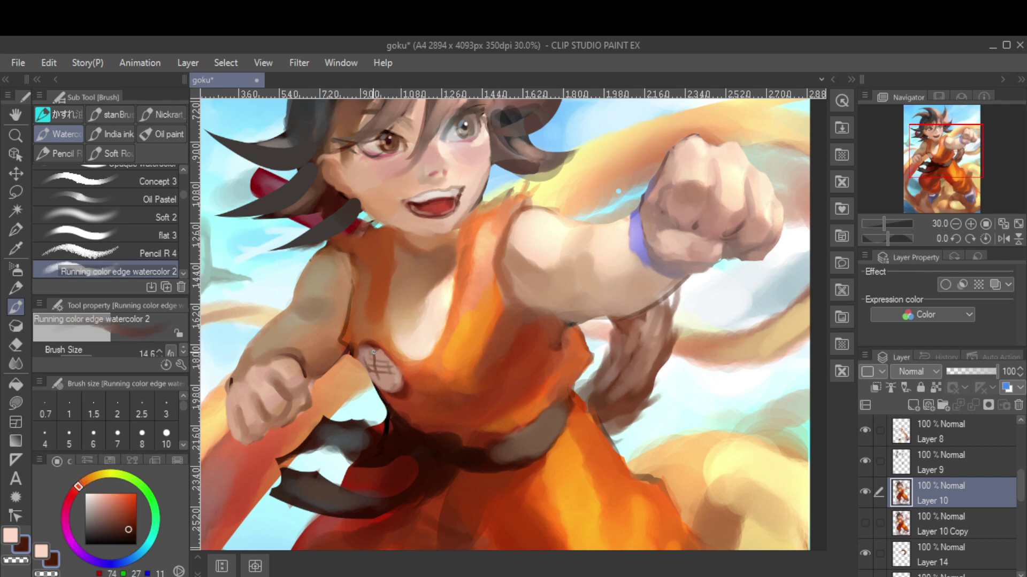
pyautogui.keyDown('alt'); pyautogui.click(378, 386); pyautogui.keyUp('alt')
pyautogui.moveTo(378, 386); pyautogui.dragTo(388, 314)
# Touch up the chest and repaint the folds of the orange trousers with sampled skin, orange and brown tones
pyautogui.keyDown('alt'); pyautogui.click(389, 314); pyautogui.keyUp('alt')
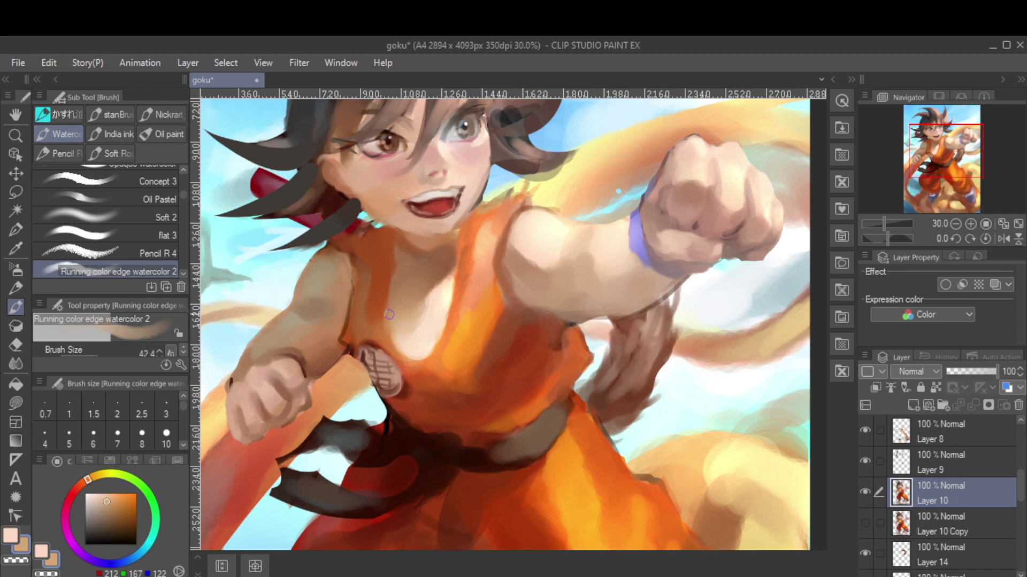
pyautogui.scroll(-2, 388, 314)
pyautogui.moveTo(443, 362)
pyautogui.mouseDown()
pyautogui.moveTo(447, 397)
pyautogui.moveTo(481, 385)
pyautogui.moveTo(467, 434)
pyautogui.moveTo(481, 422)
pyautogui.moveTo(546, 488)
pyautogui.moveTo(557, 470)
pyautogui.moveTo(492, 502)
pyautogui.mouseUp()
pyautogui.keyDown('alt'); pyautogui.click(447, 398); pyautogui.keyUp('alt')
pyautogui.keyDown('alt'); pyautogui.click(466, 434); pyautogui.keyUp('alt')
pyautogui.scroll(-2, 466, 434)
pyautogui.keyDown('alt'); pyautogui.click(532, 422); pyautogui.keyUp('alt')
pyautogui.keyDown('alt'); pyautogui.click(473, 482); pyautogui.keyUp('alt')
pyautogui.keyDown('alt'); pyautogui.click(531, 516); pyautogui.keyUp('alt')
pyautogui.keyDown('alt'); pyautogui.click(557, 470); pyautogui.keyUp('alt')
pyautogui.keyDown('alt'); pyautogui.click(499, 469); pyautogui.keyUp('alt')
pyautogui.keyDown('alt'); pyautogui.click(493, 502); pyautogui.keyUp('alt')
pyautogui.scroll(-2, 404, 315)
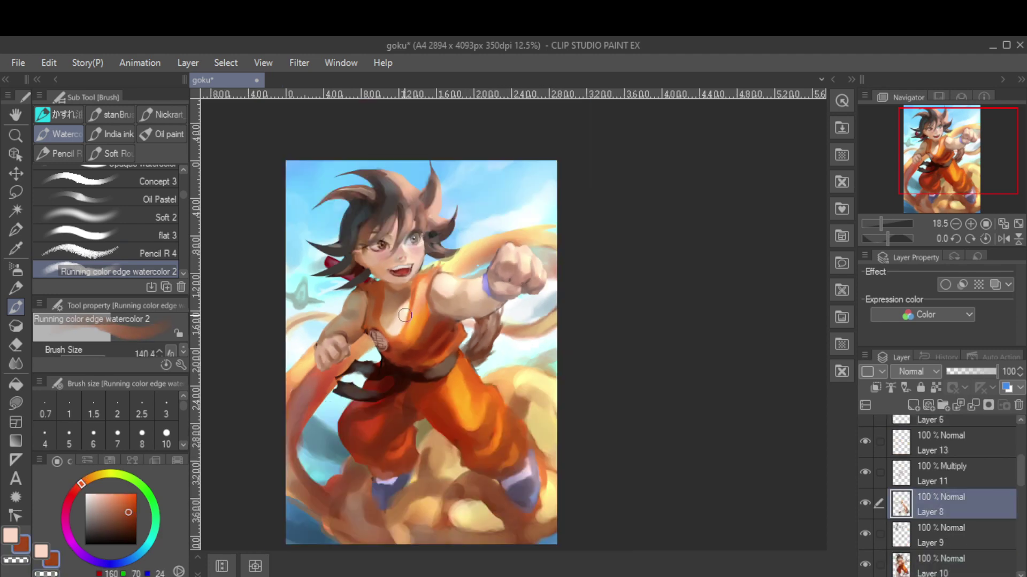
# Refine the forward leg's trouser cuff and blue boot on Layer 8 with sampled orange, blue-grey and red-brown tones
pyautogui.scroll(2, 405, 315)
pyautogui.scroll(-1, 423, 406)
pyautogui.moveTo(470, 466); pyautogui.dragTo(488, 450)
pyautogui.keyDown('alt'); pyautogui.click(488, 451); pyautogui.keyUp('alt')
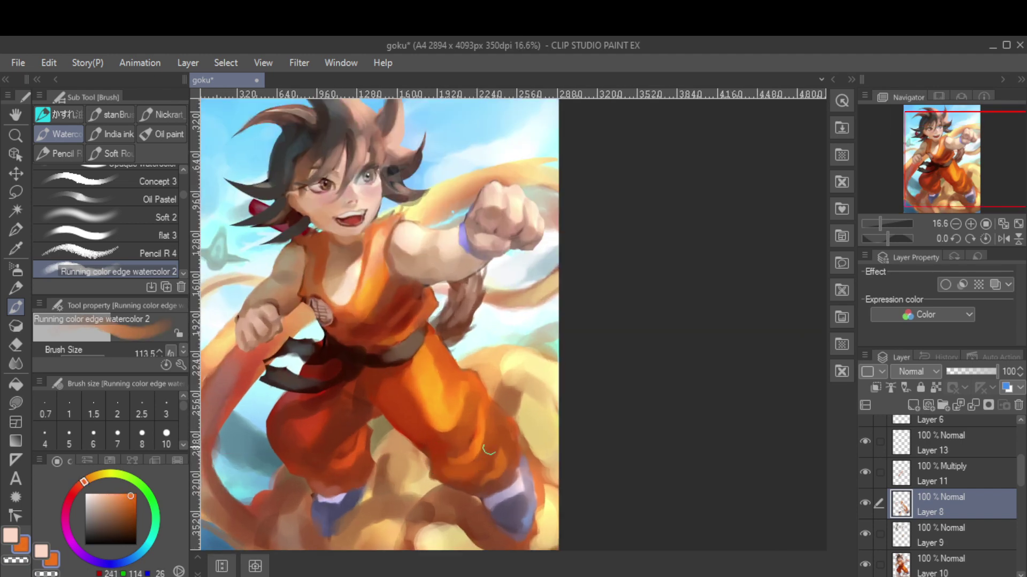
pyautogui.keyDown('alt'); pyautogui.click(524, 495); pyautogui.keyUp('alt')
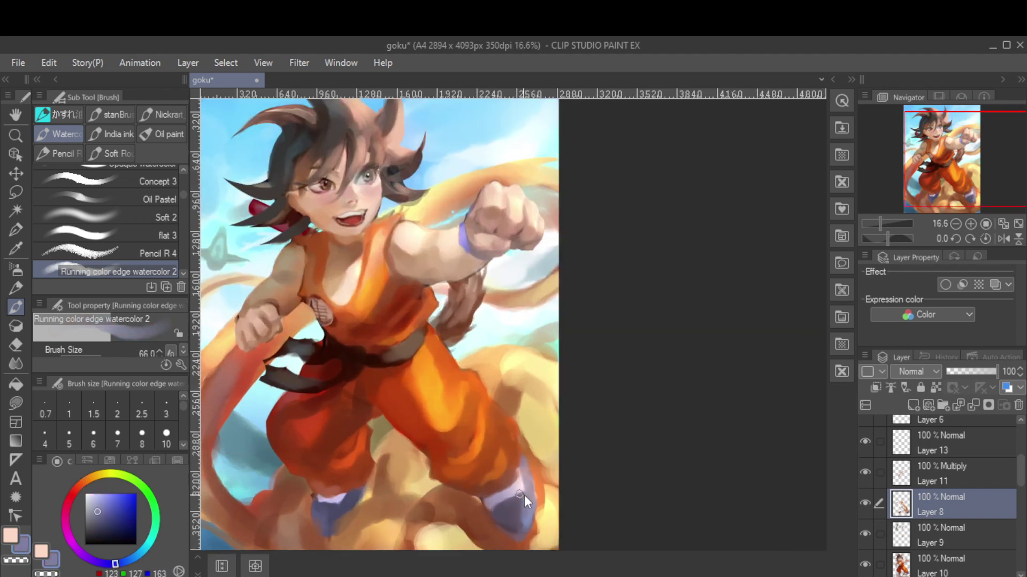
pyautogui.keyDown('alt'); pyautogui.click(512, 460); pyautogui.keyUp('alt')
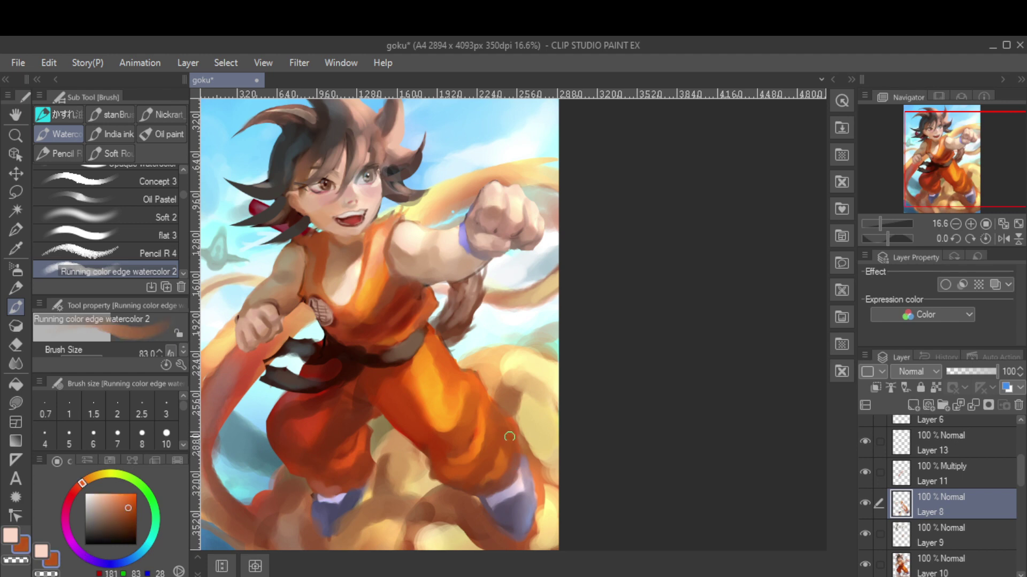
pyautogui.keyDown('alt'); pyautogui.click(453, 476); pyautogui.keyUp('alt')
pyautogui.press('e')
# Touch up the forward thigh's folds and the orange top on Layer 10 with sampled red-brown and orange tones, checking the mirrored canvas
pyautogui.keyDown('ctrl'); pyautogui.keyDown('shift'); pyautogui.click(427, 471); pyautogui.keyUp('shift'); pyautogui.keyUp('ctrl')
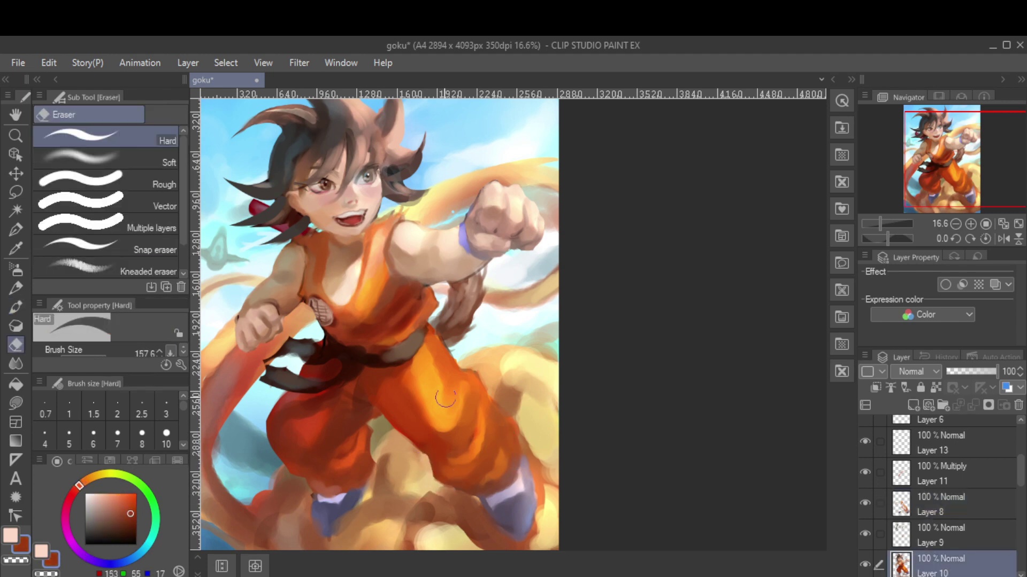
pyautogui.press('h')
pyautogui.scroll(-1, 401, 314)
pyautogui.scroll(1, 401, 314)
pyautogui.press('b')
pyautogui.keyDown('alt'); pyautogui.click(646, 396); pyautogui.keyUp('alt')
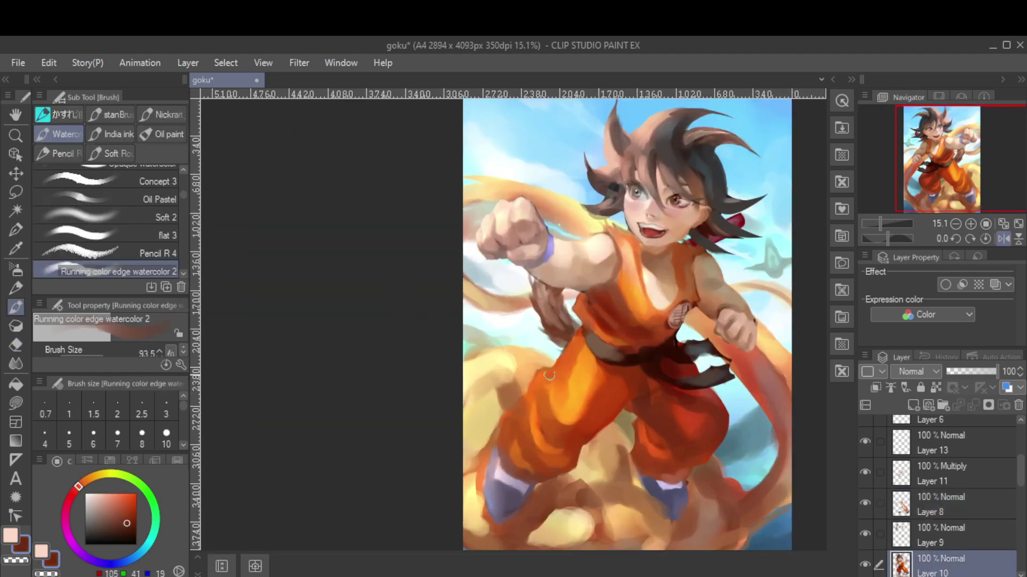
pyautogui.keyDown('alt'); pyautogui.click(565, 405); pyautogui.keyUp('alt')
pyautogui.keyDown('alt'); pyautogui.click(595, 334); pyautogui.keyUp('alt')
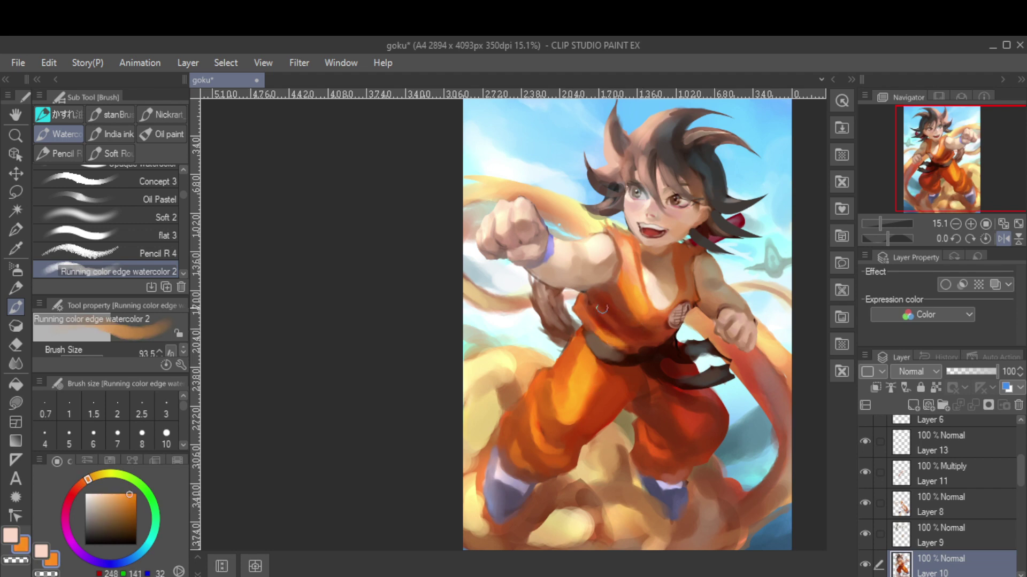
pyautogui.press('h')
pyautogui.keyDown('alt'); pyautogui.click(369, 281); pyautogui.keyUp('alt')
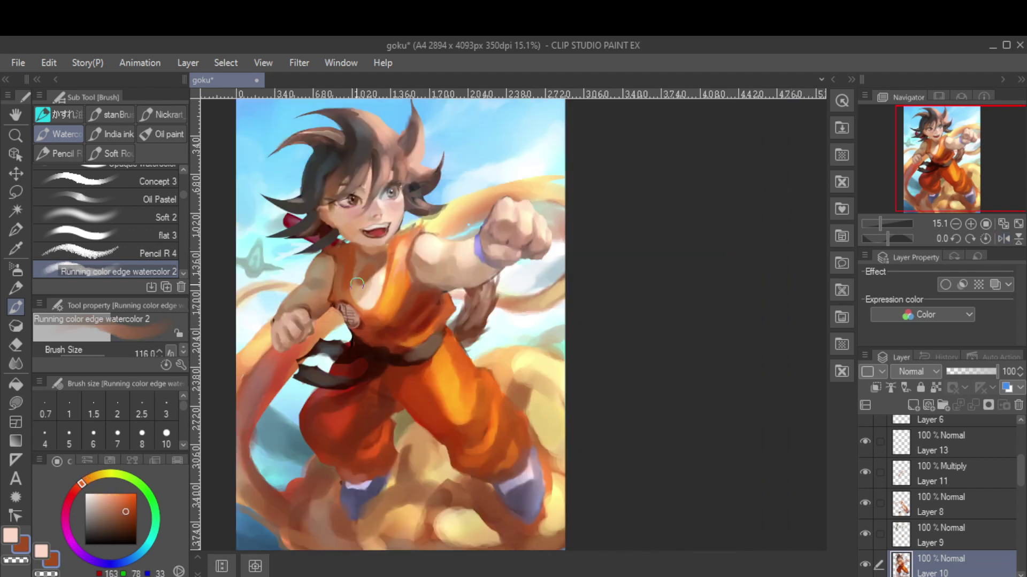
# Soften the golden clouds around the feet and beside the forward leg on Layer 4 with sampled tan and yellow tones
pyautogui.keyDown('alt'); pyautogui.click(362, 521); pyautogui.keyUp('alt')
pyautogui.keyDown('ctrl'); pyautogui.keyDown('shift'); pyautogui.click(362, 524); pyautogui.keyUp('shift'); pyautogui.keyUp('ctrl')
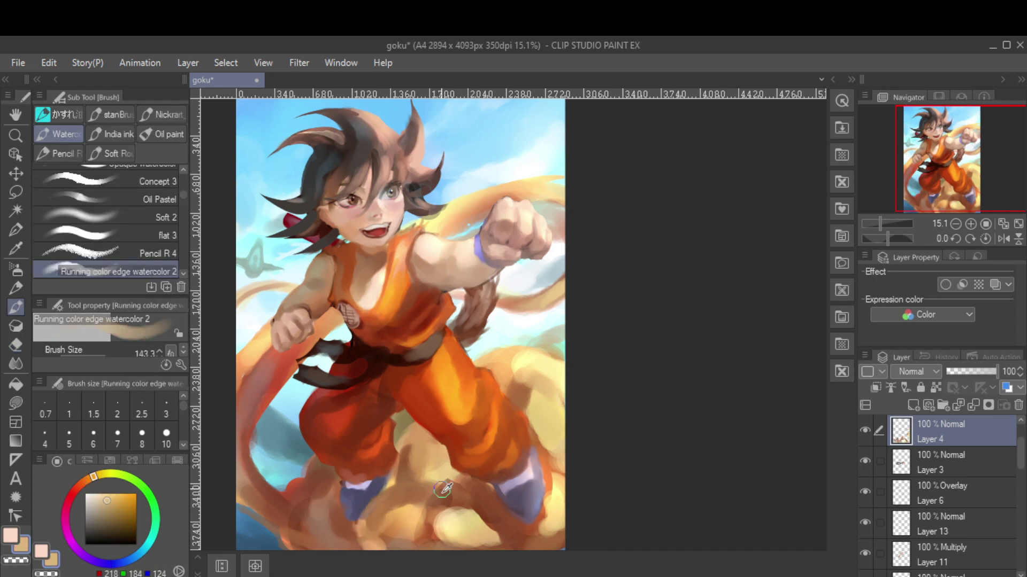
pyautogui.keyDown('alt'); pyautogui.click(414, 521); pyautogui.keyUp('alt')
pyautogui.scroll(-1, 413, 521)
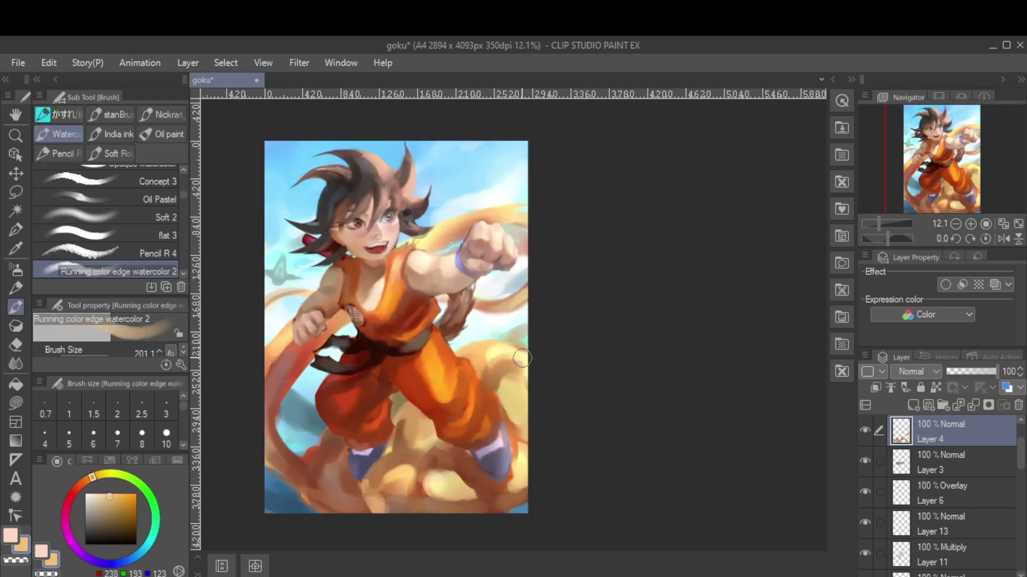
pyautogui.keyDown('alt'); pyautogui.click(525, 413); pyautogui.keyUp('alt')
pyautogui.scroll(1, 418, 232)
# Shade the golden cloud trail behind the outstretched arm on Layer 1 with the Shadow airbrush and sampled orange tones
pyautogui.keyDown('ctrl'); pyautogui.keyDown('shift'); pyautogui.click(419, 232); pyautogui.keyUp('shift'); pyautogui.keyUp('ctrl')
pyautogui.press('b')
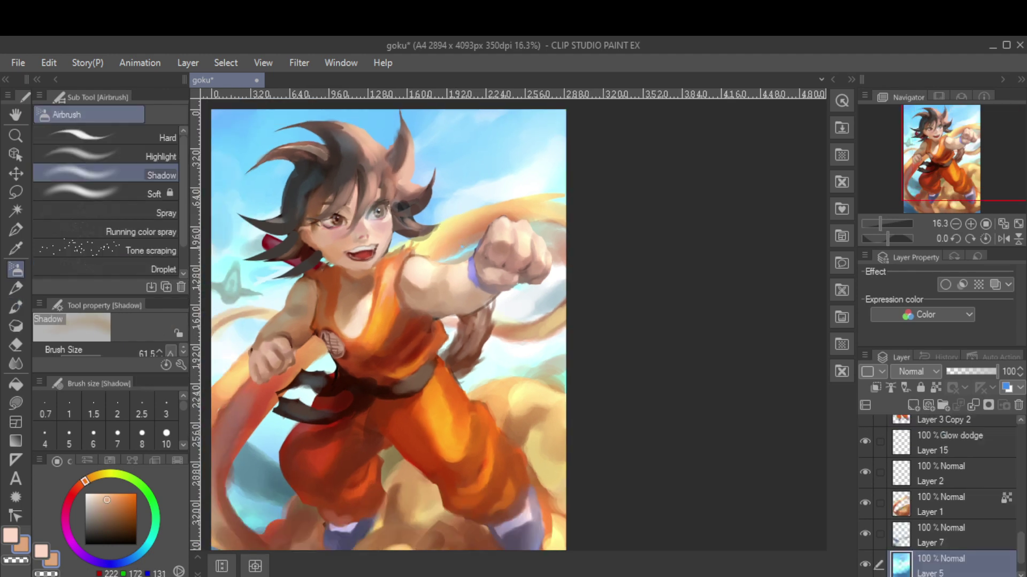
pyautogui.keyDown('ctrl'); pyautogui.keyDown('shift'); pyautogui.click(460, 260); pyautogui.keyUp('shift'); pyautogui.keyUp('ctrl')
pyautogui.keyDown('alt'); pyautogui.click(457, 246); pyautogui.keyUp('alt')
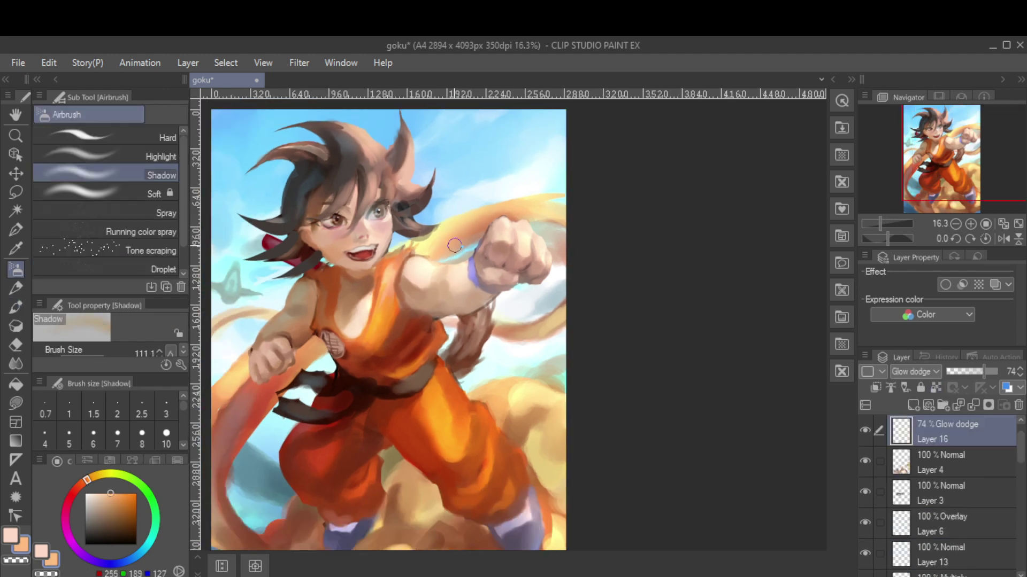
pyautogui.keyDown('ctrl'); pyautogui.keyDown('shift'); pyautogui.click(460, 246); pyautogui.keyUp('shift'); pyautogui.keyUp('ctrl')
pyautogui.keyDown('ctrl'); pyautogui.keyDown('shift'); pyautogui.click(460, 245); pyautogui.keyUp('shift'); pyautogui.keyUp('ctrl')
pyautogui.keyDown('alt'); pyautogui.click(457, 241); pyautogui.keyUp('alt')
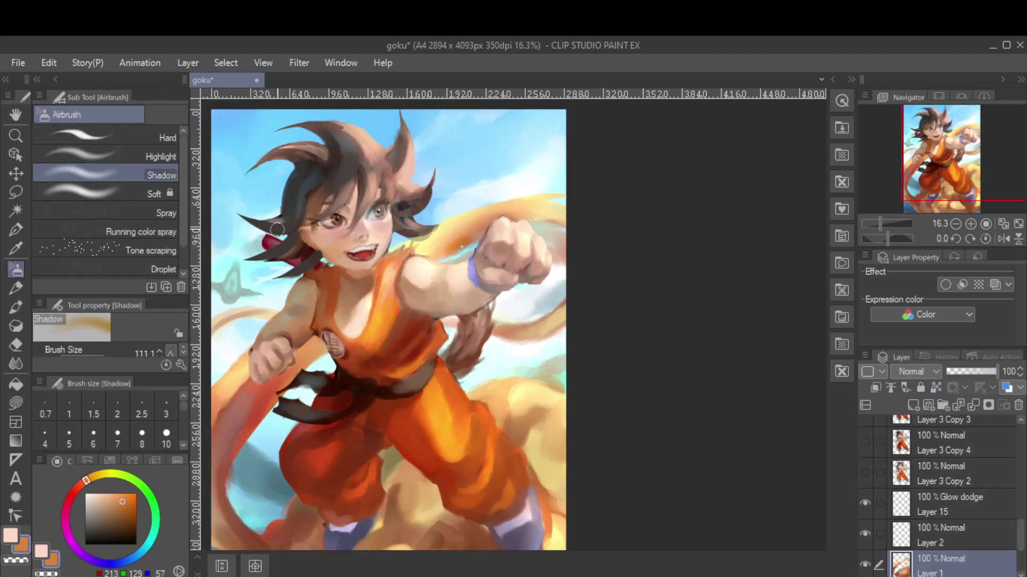
# Touch up the outstretched fist on Layer 10 with the watercolor brush and a sampled grey-brown tone
pyautogui.press('b')
pyautogui.keyDown('alt'); pyautogui.click(488, 303); pyautogui.keyUp('alt')
pyautogui.keyDown('ctrl'); pyautogui.keyDown('shift'); pyautogui.click(478, 251); pyautogui.keyUp('shift'); pyautogui.keyUp('ctrl')
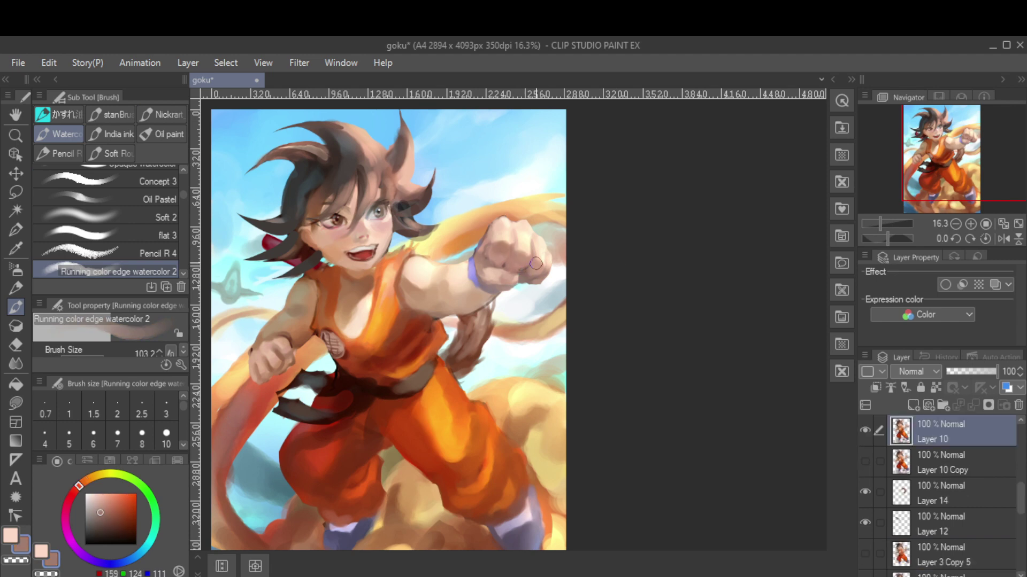
pyautogui.scroll(-1, 462, 246)
pyautogui.scroll(2, 381, 259)
# Refine the knuckles and fingers of the bent arm's fist on Layer 10 in the mirrored view with sampled skin tones
pyautogui.press('h')
pyautogui.keyDown('alt'); pyautogui.click(607, 313); pyautogui.keyUp('alt')
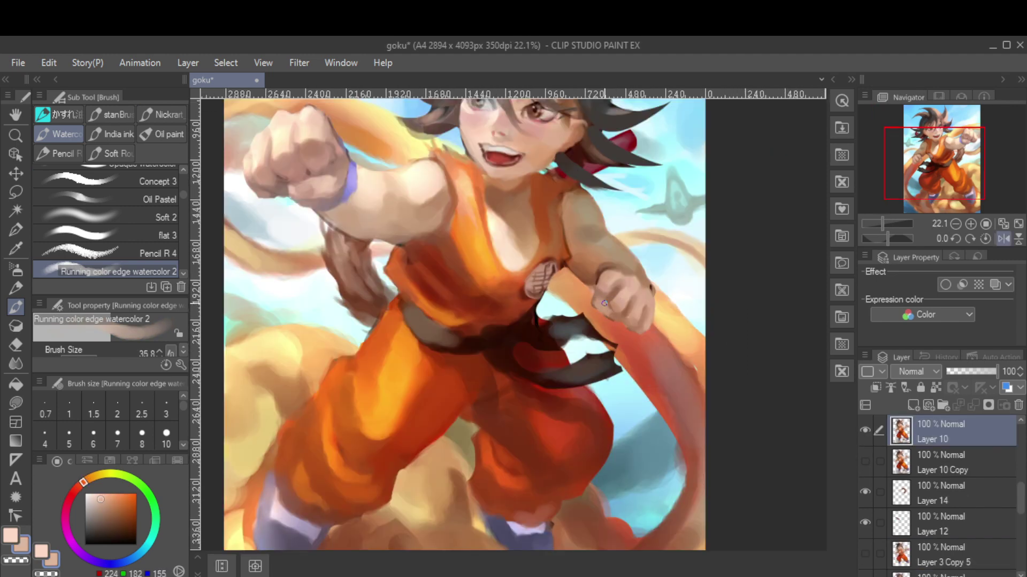
pyautogui.keyDown('alt'); pyautogui.click(605, 310); pyautogui.keyUp('alt')
pyautogui.press('[')
pyautogui.press('[')
pyautogui.keyDown('alt'); pyautogui.click(609, 310); pyautogui.keyUp('alt')
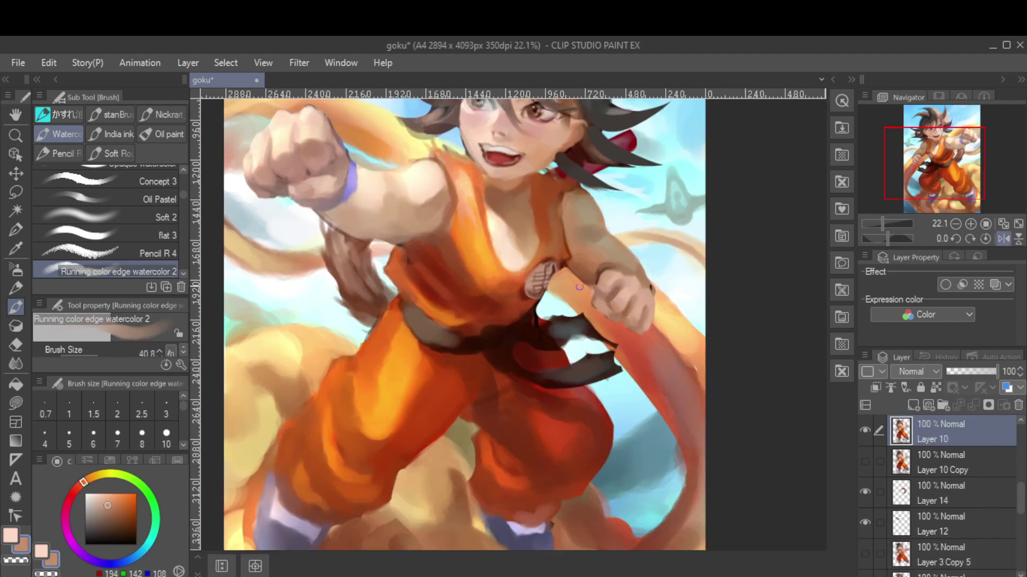
# Shade the bent arm's wrist and hand on Layer 8 with sampled brown and skin tones
pyautogui.keyDown('ctrl'); pyautogui.keyDown('shift'); pyautogui.click(606, 290); pyautogui.keyUp('shift'); pyautogui.keyUp('ctrl')
pyautogui.press(']')
pyautogui.press(']')
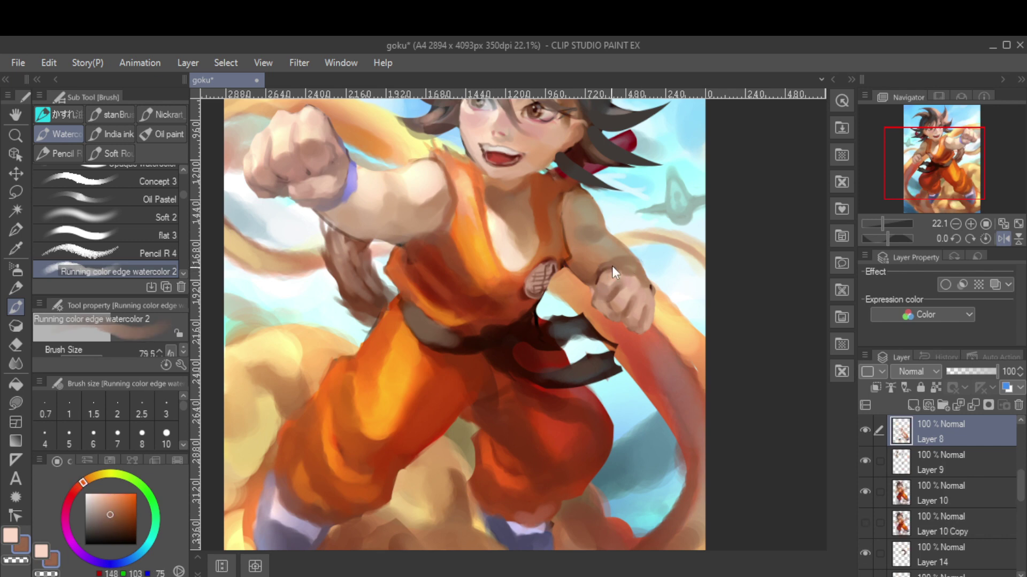
pyautogui.press(']')
pyautogui.scroll(-2, 601, 281)
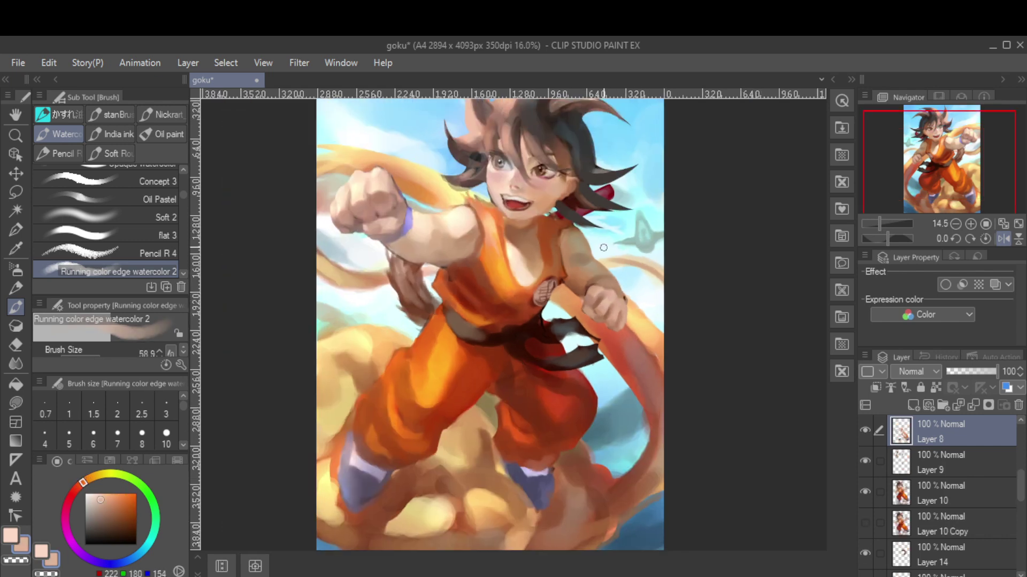
# Paint a purple wristband on the bent arm's wrist on Layer 8 with the colour sampled from the outstretched arm's band
pyautogui.scroll(2, 601, 282)
pyautogui.keyDown('alt'); pyautogui.click(318, 210); pyautogui.keyUp('alt')
pyautogui.keyDown('alt'); pyautogui.click(339, 212); pyautogui.keyUp('alt')
pyautogui.press('[')
pyautogui.press('[')
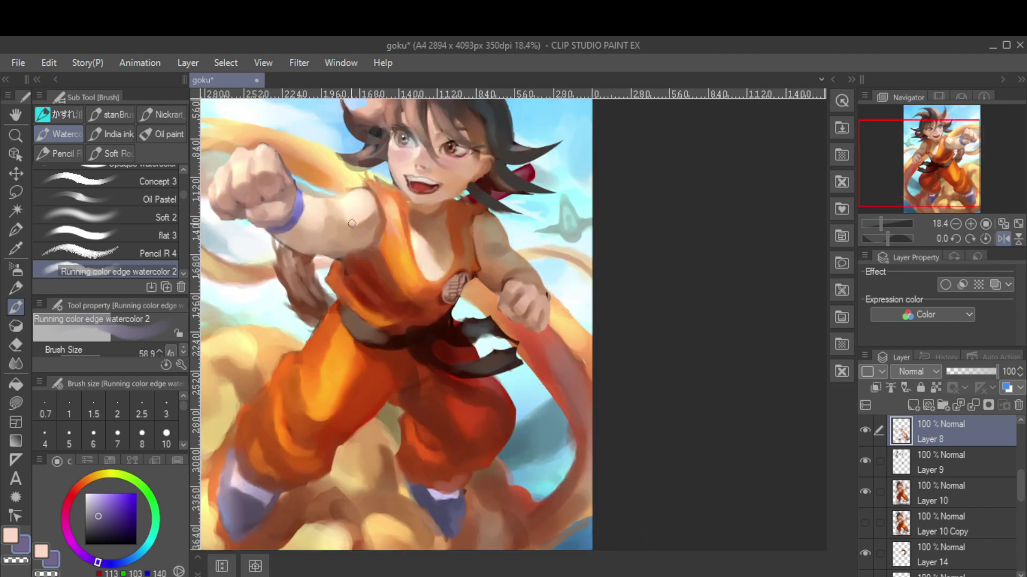
pyautogui.scroll(-1, 503, 249)
pyautogui.scroll(-1, 523, 281)
# Retouch the outer edge of the rear trouser leg on Layer 8 with sampled light-blue and red-brown tones
pyautogui.keyDown('alt'); pyautogui.click(496, 374); pyautogui.keyUp('alt')
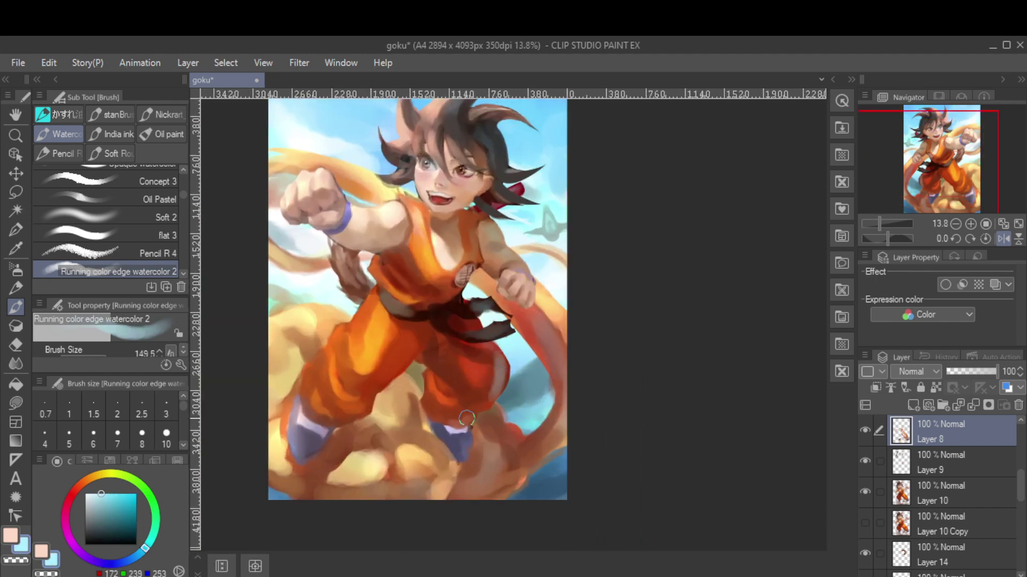
pyautogui.press(']')
pyautogui.press(']')
pyautogui.press(']')
pyautogui.keyDown('alt'); pyautogui.click(493, 374); pyautogui.keyUp('alt')
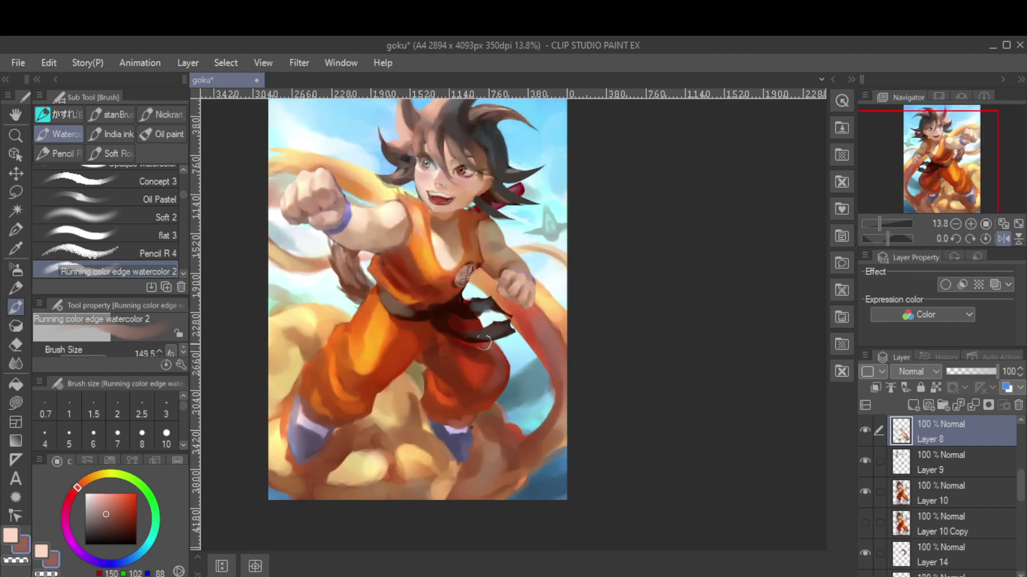
# Refine the dark hair and shadow behind the jaw and neck with sampled dark brown tones
pyautogui.scroll(2, 471, 231)
pyautogui.keyDown('alt'); pyautogui.click(462, 227); pyautogui.keyUp('alt')
pyautogui.press('[')
pyautogui.press('[')
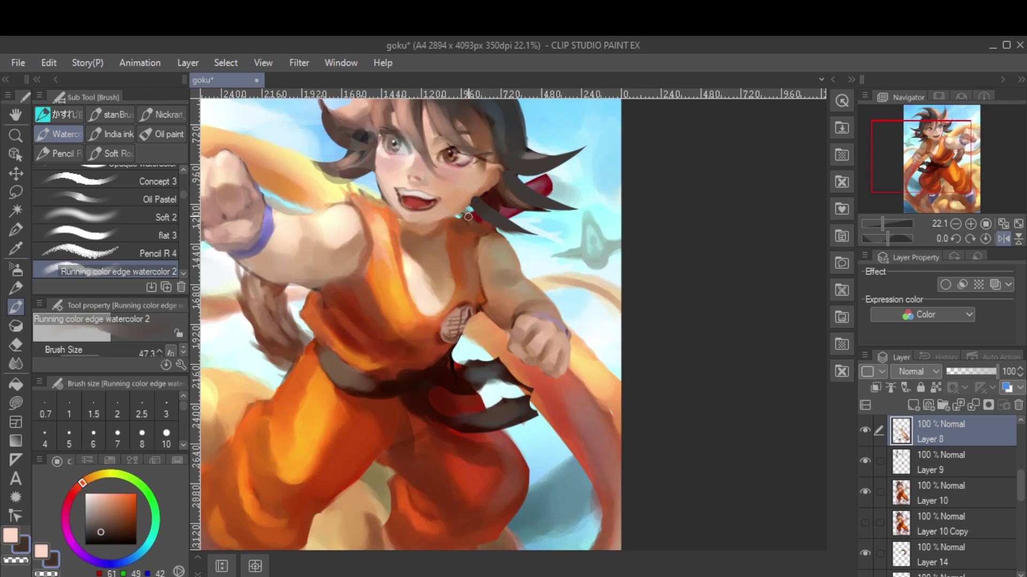
pyautogui.press(']')
pyautogui.press(']')
pyautogui.keyDown('alt'); pyautogui.click(470, 214); pyautogui.keyUp('alt')
pyautogui.scroll(-1, 427, 204)
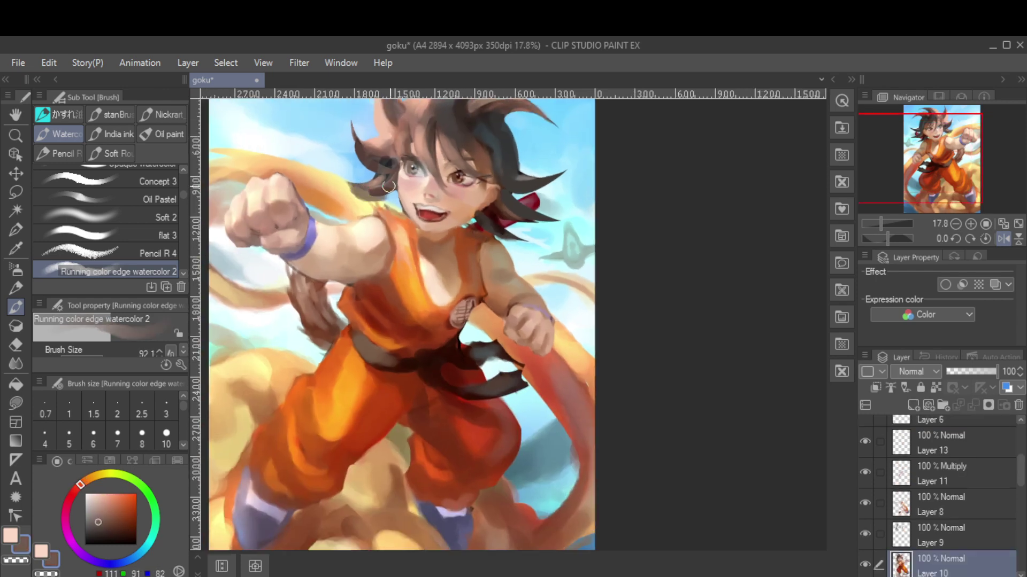
# Sharpen the hair spikes on the outstretched-arm side of the head on Layer 10 with a sampled dark brown
pyautogui.keyDown('alt'); pyautogui.click(351, 171); pyautogui.keyUp('alt')
pyautogui.press('[')
pyautogui.press('[')
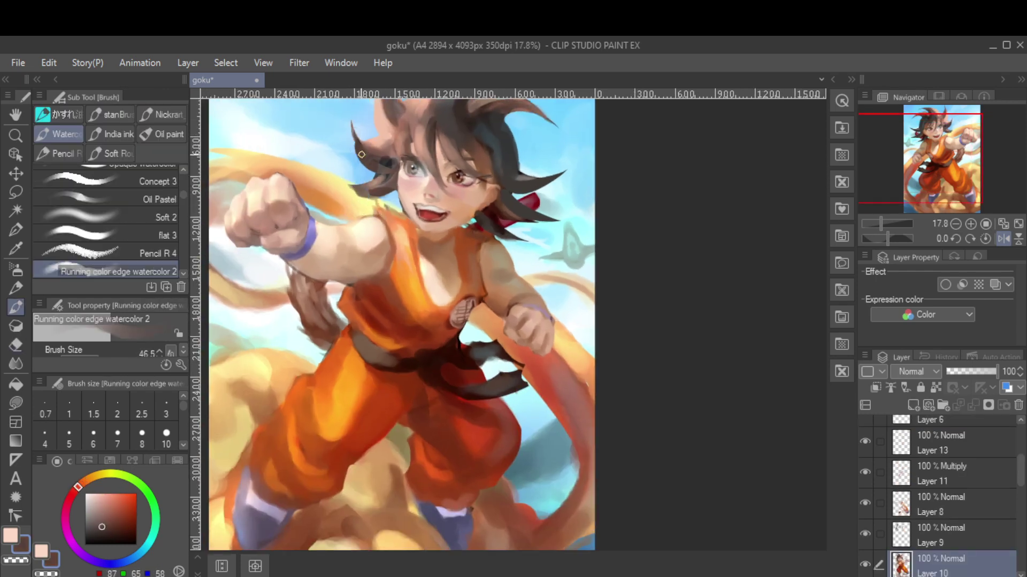
pyautogui.scroll(-2, 377, 251)
pyautogui.scroll(3, 281, 240)
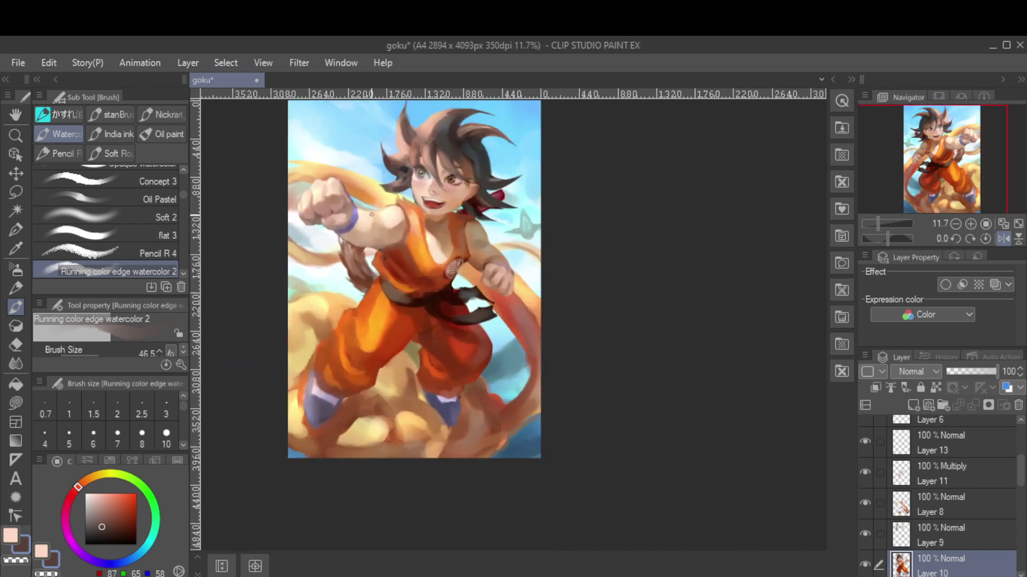
# Touch up the forward boot and trouser cuff on Layer 8 with sampled near-black and red-brown tones in the unmirrored view
pyautogui.press('h')
pyautogui.keyDown('alt'); pyautogui.click(658, 451); pyautogui.keyUp('alt')
pyautogui.keyDown('ctrl'); pyautogui.keyDown('shift'); pyautogui.click(658, 450); pyautogui.keyUp('shift'); pyautogui.keyUp('ctrl')
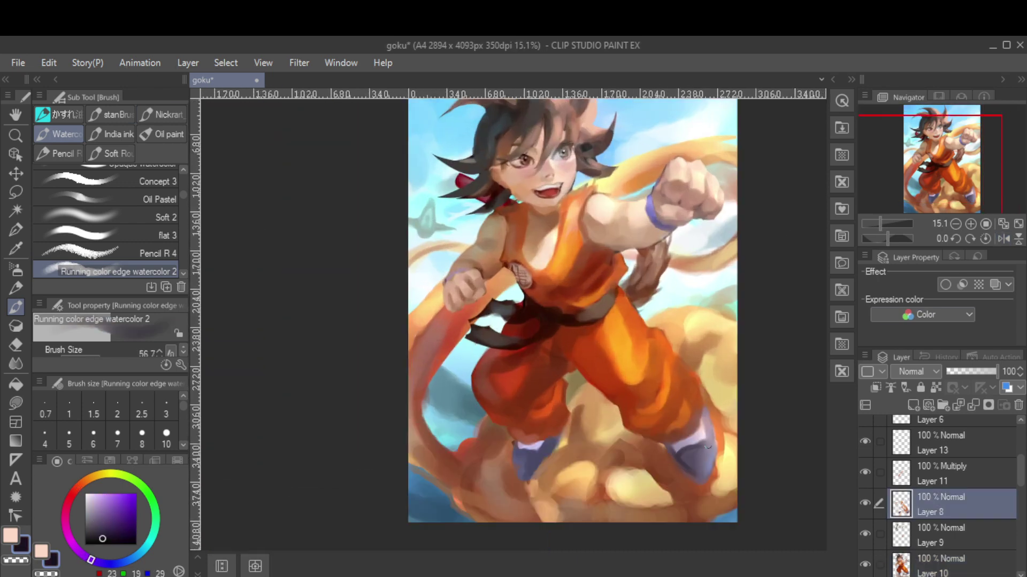
pyautogui.keyDown('alt'); pyautogui.click(658, 450); pyautogui.keyUp('alt')
pyautogui.press(']')
pyautogui.press(']')
pyautogui.press(']')
# Soften the forward trouser leg's folds on Layer 8 with the Blur tool and a sampled orange
pyautogui.press('j')
pyautogui.scroll(1, 651, 361)
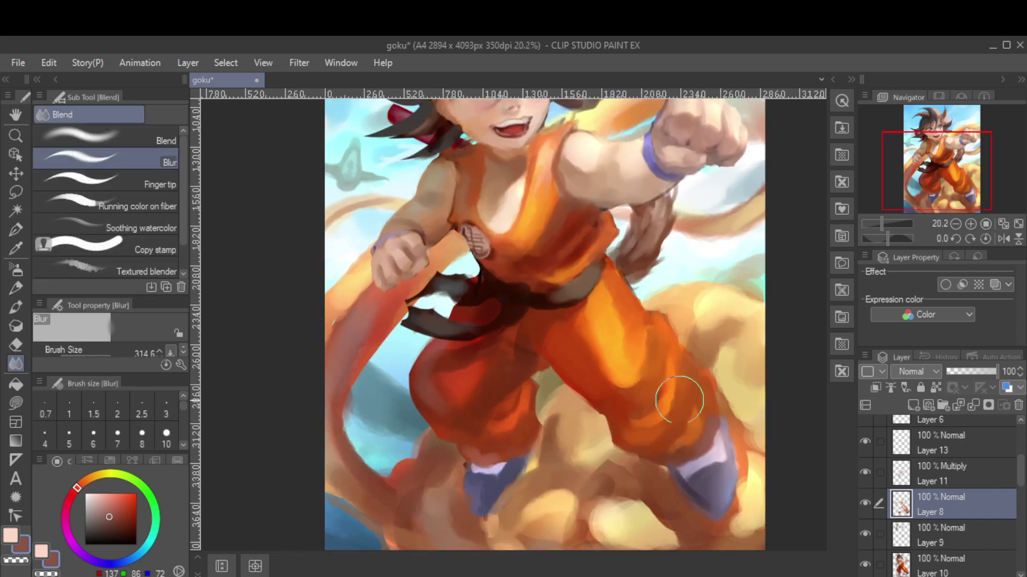
pyautogui.press('b')
pyautogui.keyDown('alt'); pyautogui.click(657, 356); pyautogui.keyUp('alt')
pyautogui.press('j')
pyautogui.scroll(-3, 614, 304)
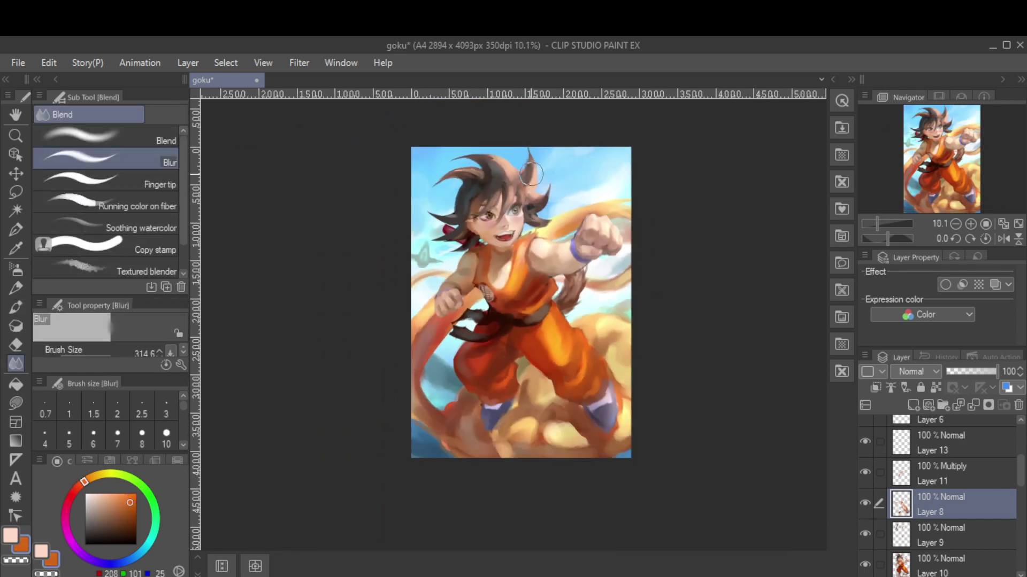
# Clean up the face contour beside the mouth on Layer 8 in the mirrored view with a sampled grey-brown tone
pyautogui.press('h')
pyautogui.scroll(3, 486, 275)
pyautogui.press('b')
pyautogui.keyDown('alt'); pyautogui.click(484, 270); pyautogui.keyUp('alt')
pyautogui.press('[')
pyautogui.press('[')
pyautogui.keyDown('alt'); pyautogui.click(482, 289); pyautogui.keyUp('alt')
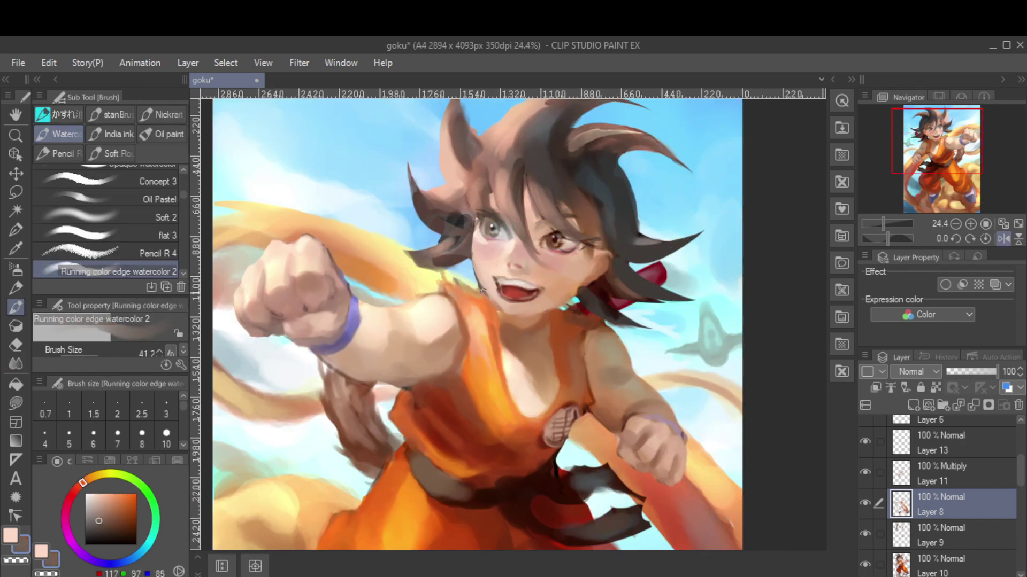
pyautogui.press('[')
pyautogui.press('[')
pyautogui.press('[')
# Blend the hair beside the grey-blue eye on Layer 8 with sampled warm brown tones and a larger brush
pyautogui.keyDown('alt'); pyautogui.click(473, 194); pyautogui.keyUp('alt')
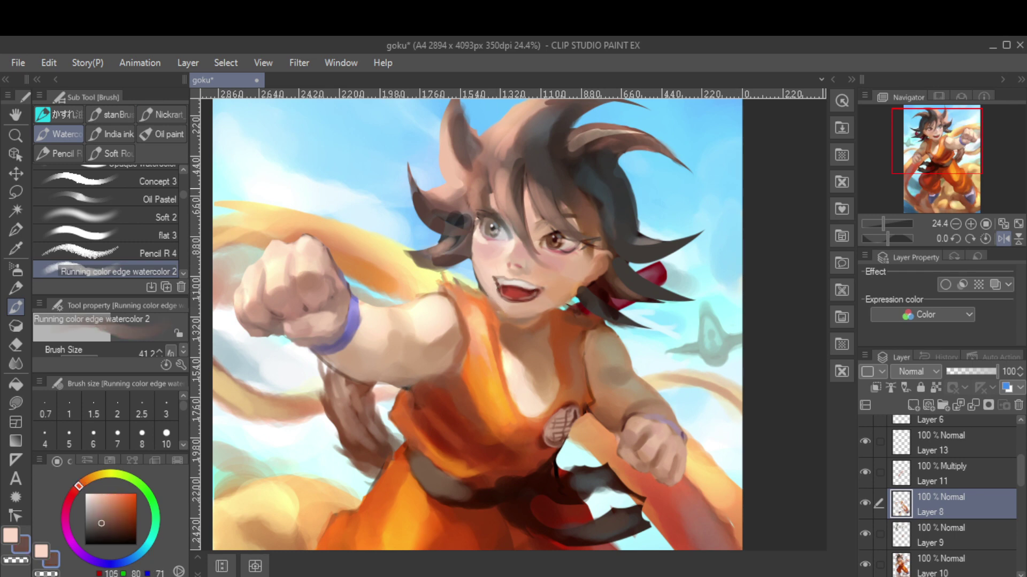
pyautogui.press(']')
pyautogui.press(']')
pyautogui.press(']')
pyautogui.keyDown('alt'); pyautogui.click(474, 213); pyautogui.keyUp('alt')
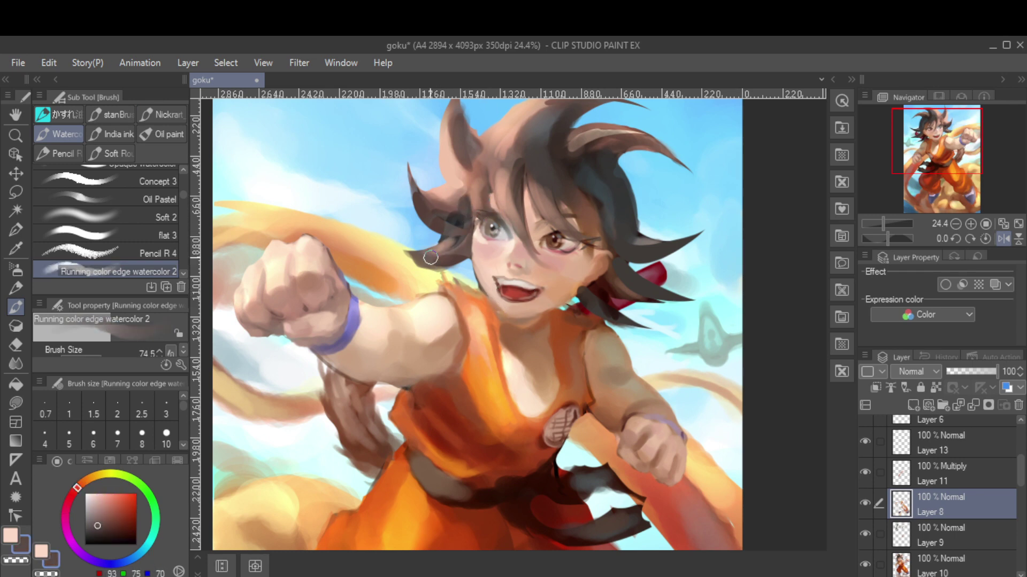
pyautogui.hotkey('ctrl', 'shift', 'n')
# Darken the hair mass and crown spikes on Layer 10 with sampled dark brown tones
pyautogui.scroll(-2, 539, 173)
pyautogui.keyDown('alt'); pyautogui.click(482, 257); pyautogui.keyUp('alt')
pyautogui.keyDown('ctrl'); pyautogui.keyDown('shift'); pyautogui.click(481, 256); pyautogui.keyUp('shift'); pyautogui.keyUp('ctrl')
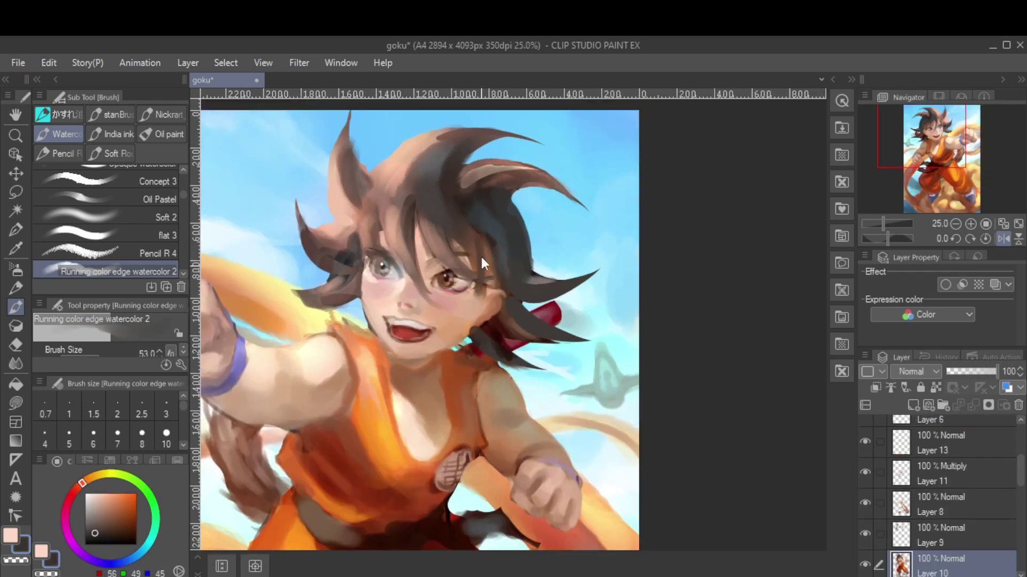
pyautogui.press(']')
pyautogui.press(']')
pyautogui.scroll(1, 447, 222)
pyautogui.press('[')
pyautogui.press('[')
pyautogui.keyDown('alt'); pyautogui.click(411, 217); pyautogui.keyUp('alt')
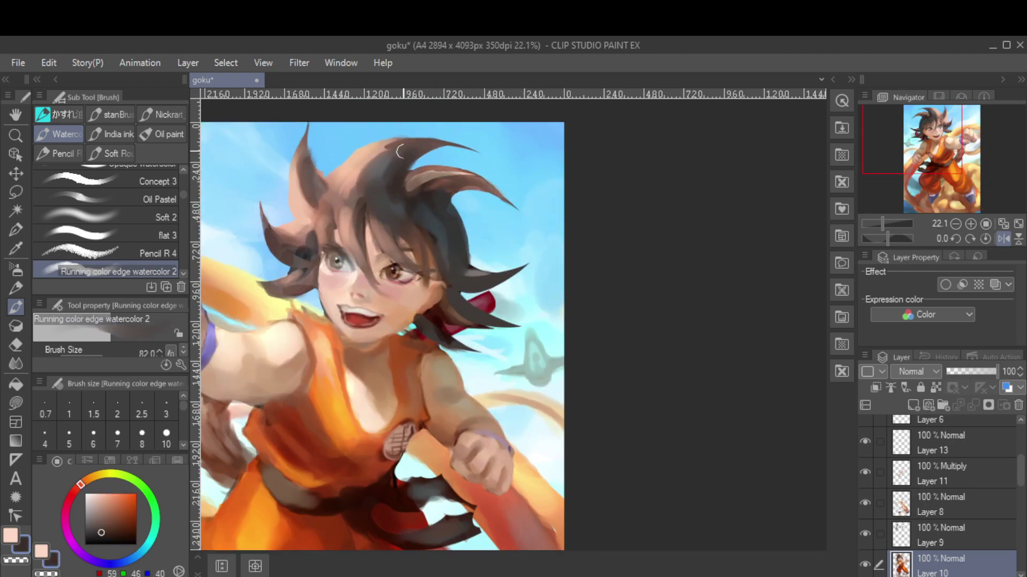
# Paint finer fringe strands over the forehead on Layer 10 with a smaller brush and a sampled brown
pyautogui.scroll(2, 395, 218)
pyautogui.press('[')
pyautogui.scroll(-1, 395, 218)
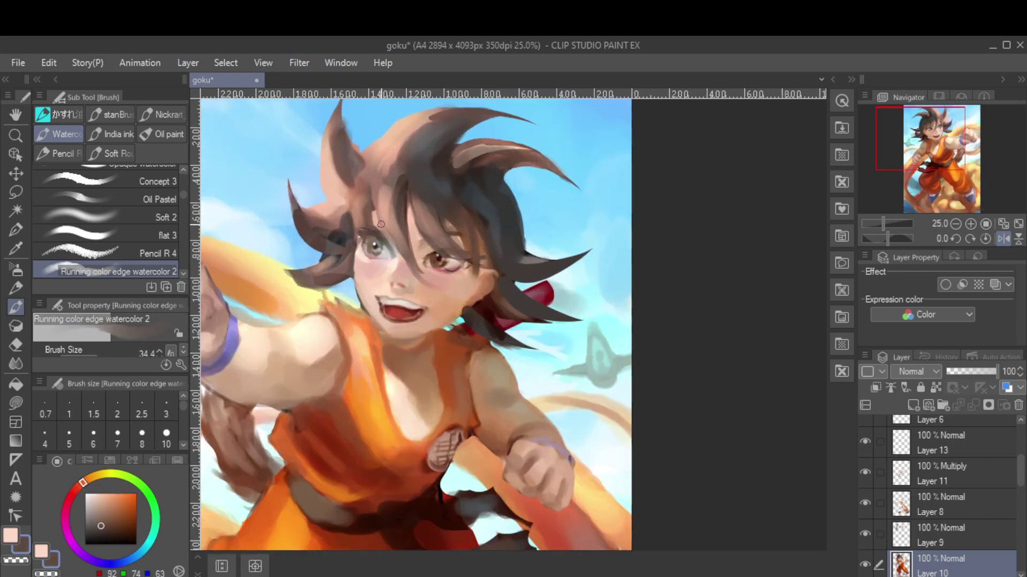
pyautogui.keyDown('alt'); pyautogui.click(370, 227); pyautogui.keyUp('alt')
pyautogui.moveTo(369, 229); pyautogui.dragTo(355, 199)
# Repaint the ear and the jaw edge below it on Layer 10 with sampled skin tones
pyautogui.keyDown('alt'); pyautogui.click(470, 254); pyautogui.keyUp('alt')
pyautogui.press('[')
pyautogui.press('[')
pyautogui.press('[')
pyautogui.press('[')
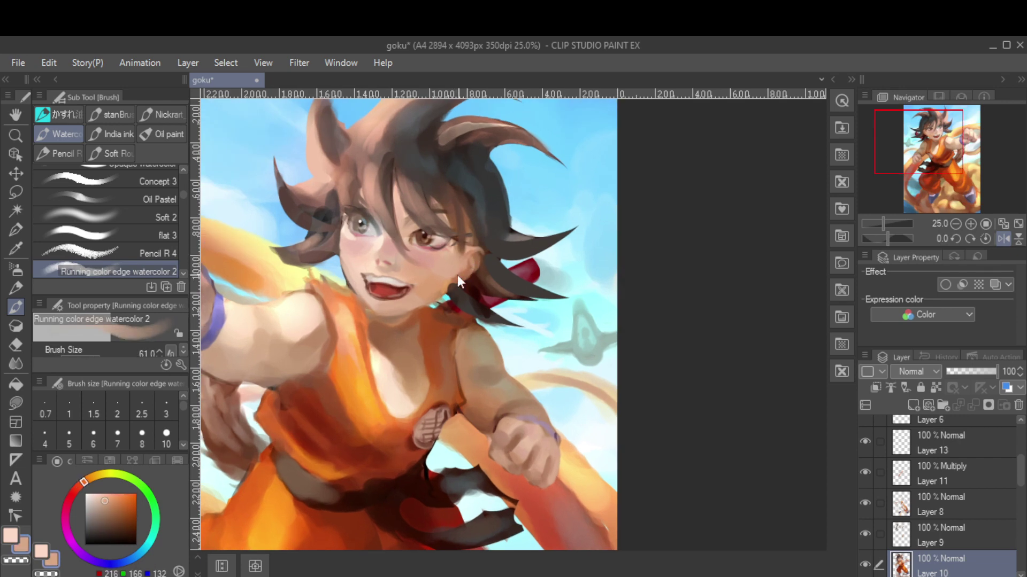
pyautogui.keyDown('alt'); pyautogui.click(459, 274); pyautogui.keyUp('alt')
pyautogui.moveTo(458, 274); pyautogui.dragTo(454, 291)
# Erase the spot between the jaw and the hair on Layer 10 and repaint it with a sampled dark red-brown
pyautogui.press('e')
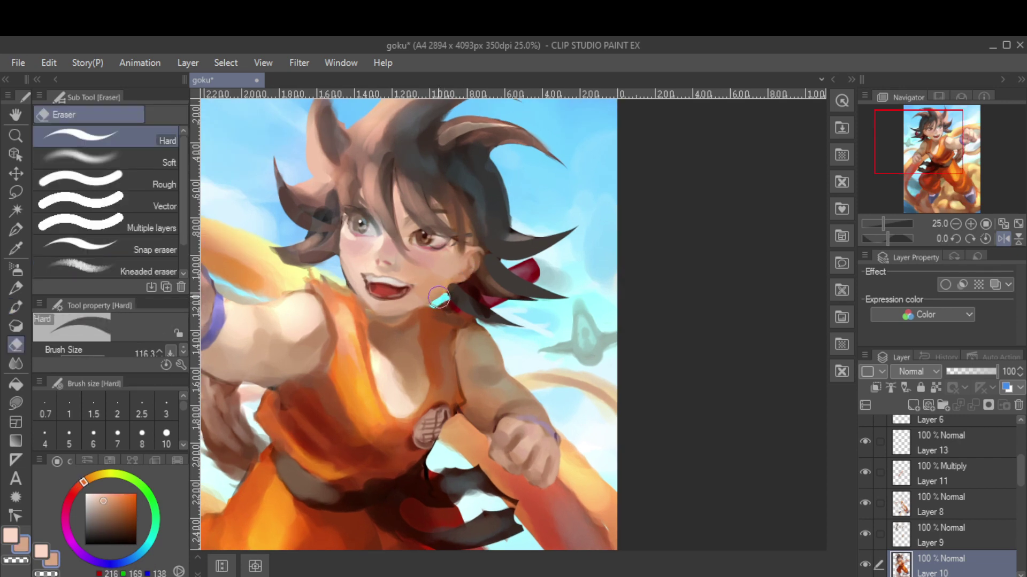
pyautogui.press('b')
pyautogui.keyDown('alt'); pyautogui.click(439, 297); pyautogui.keyUp('alt')
pyautogui.scroll(-2, 439, 297)
pyautogui.press('h')
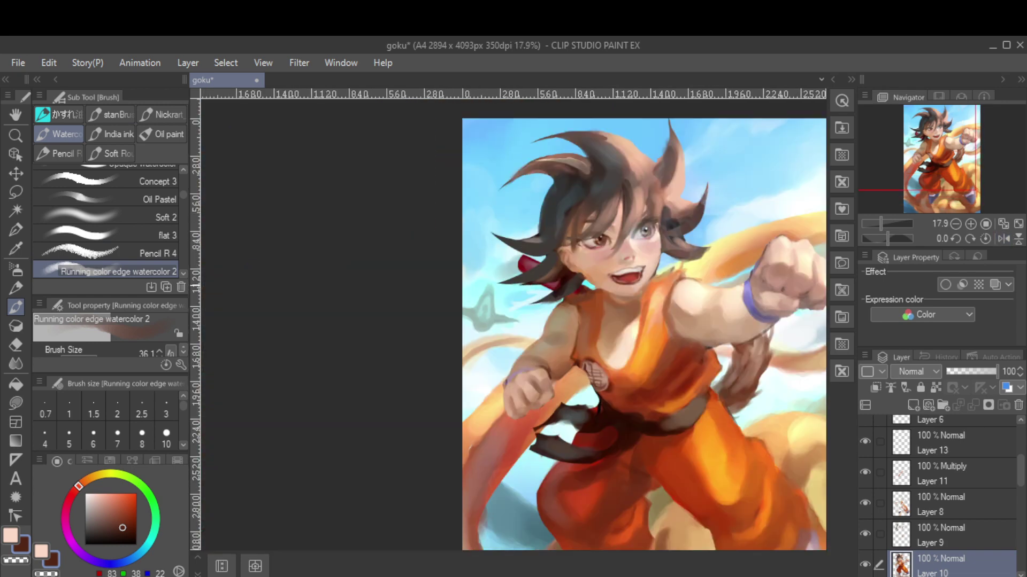
# Touch up the shadow around the neck and collar on Layer 10 with a sampled red-brown tone and a larger brush
pyautogui.scroll(1, 443, 292)
pyautogui.keyDown('alt'); pyautogui.click(464, 342); pyautogui.keyUp('alt')
pyautogui.press(']')
pyautogui.press(']')
pyautogui.press(']')
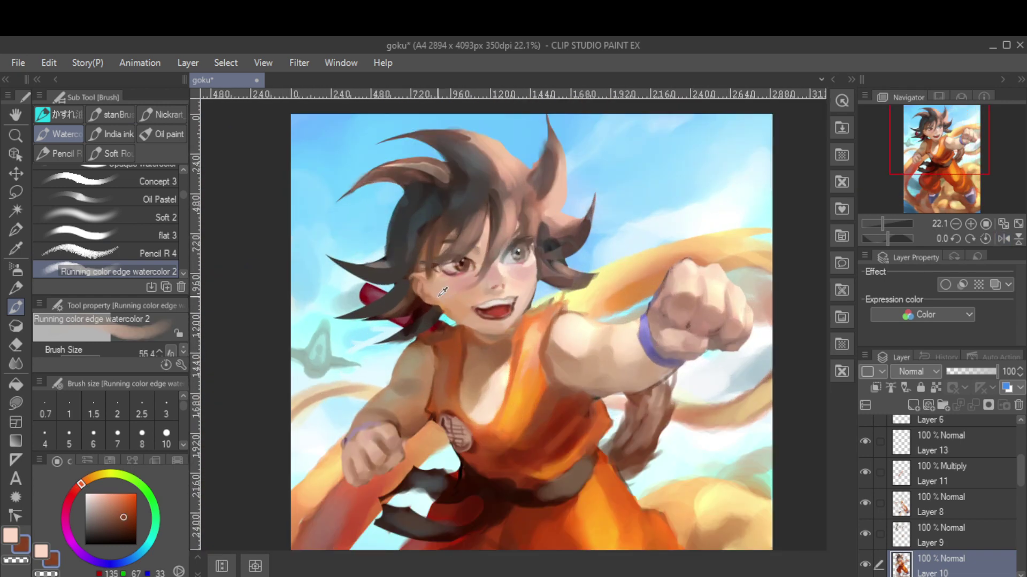
# Refine the small details between the ear, jaw and hair on Layer 10 with a fine brush and a sampled dark brown
pyautogui.press('[')
pyautogui.press('[')
pyautogui.press('[')
pyautogui.press('[')
pyautogui.press('[')
pyautogui.press('[')
pyautogui.press('[')
pyautogui.press('[')
pyautogui.press('[')
pyautogui.keyDown('alt'); pyautogui.click(444, 313); pyautogui.keyUp('alt')
pyautogui.scroll(-3, 454, 317)
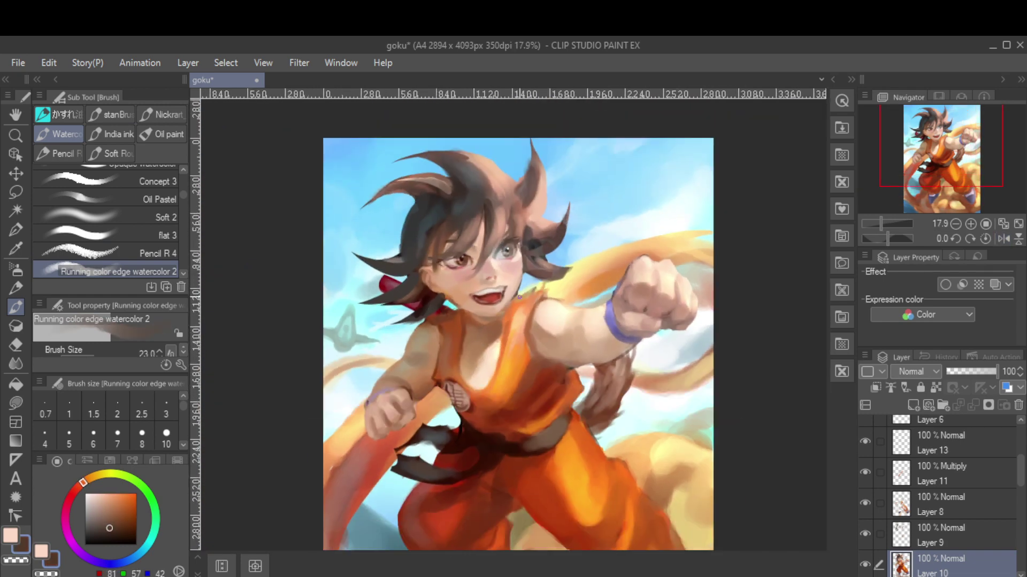
# Clean up the black sash and its trailing ends with the Hard eraser and sampled dark red-brown tones
pyautogui.press(']')
pyautogui.press(']')
pyautogui.press(']')
pyautogui.press(']')
pyautogui.press(']')
pyautogui.press(']')
pyautogui.scroll(2, 495, 396)
pyautogui.keyDown('alt'); pyautogui.click(495, 396); pyautogui.keyUp('alt')
pyautogui.scroll(2, 495, 396)
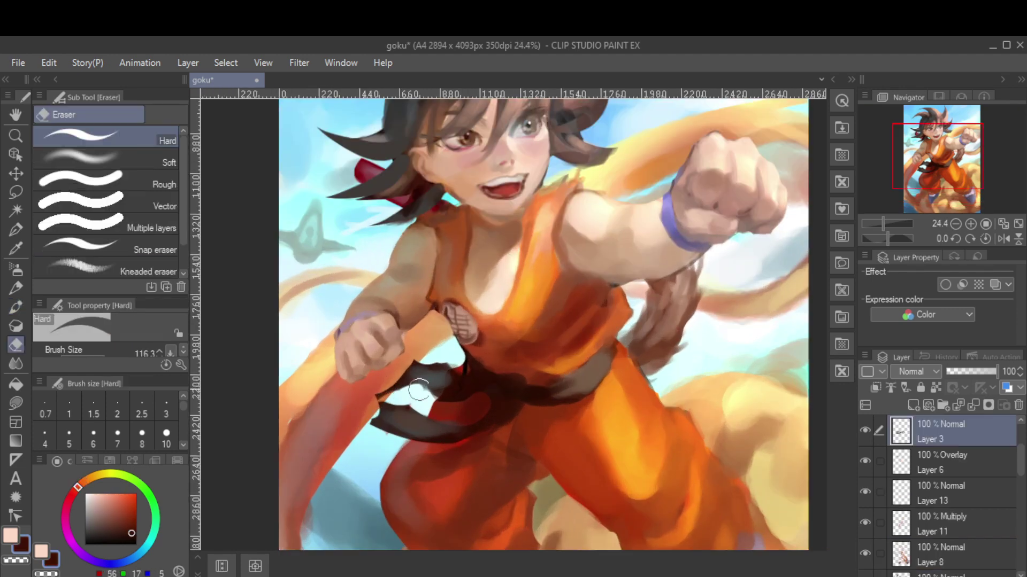
pyautogui.keyDown('ctrl'); pyautogui.keyDown('shift'); pyautogui.click(406, 401); pyautogui.keyUp('shift'); pyautogui.keyUp('ctrl')
pyautogui.scroll(-1, 597, 416)
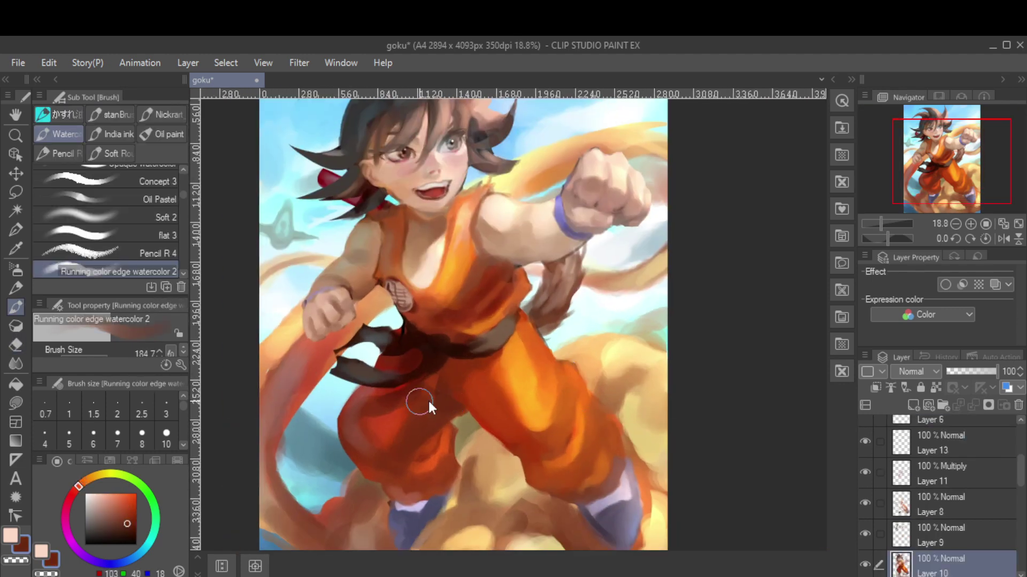
# Paint the trouser folds below the sash on Layer 8 with a sampled red-brown tone
pyautogui.keyDown('alt'); pyautogui.click(452, 399); pyautogui.keyUp('alt')
pyautogui.keyDown('ctrl'); pyautogui.keyDown('shift'); pyautogui.click(455, 382); pyautogui.keyUp('shift'); pyautogui.keyUp('ctrl')
pyautogui.press(']')
pyautogui.press(']')
pyautogui.press(']')
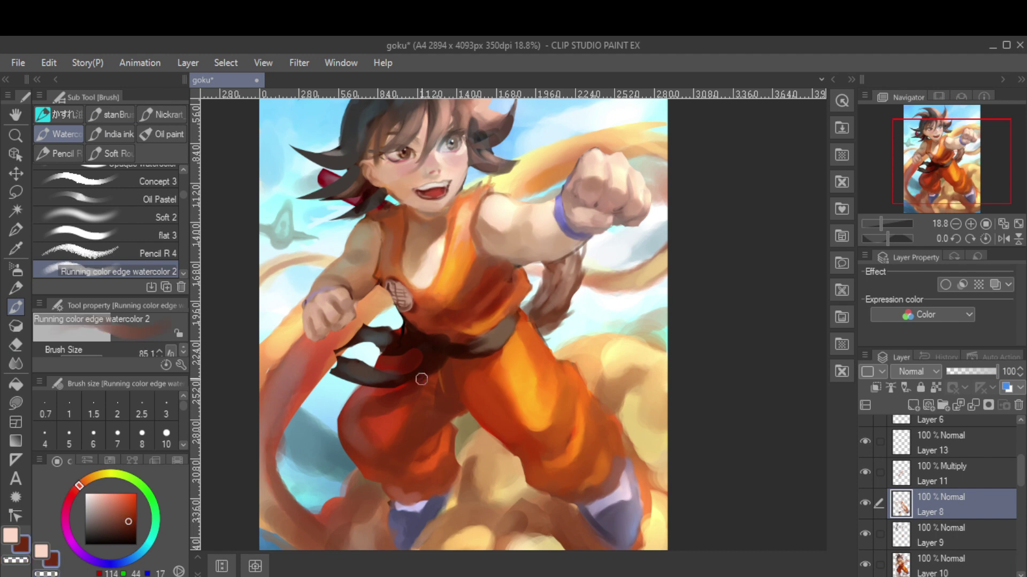
# Deepen the shadows on the lower trouser legs on Layer 8 with sampled dark red-brown tones, checking the mirrored canvas
pyautogui.keyDown('alt'); pyautogui.click(601, 416); pyautogui.keyUp('alt')
pyautogui.keyDown('ctrl'); pyautogui.keyDown('shift'); pyautogui.click(601, 416); pyautogui.keyUp('shift'); pyautogui.keyUp('ctrl')
pyautogui.keyDown('ctrl'); pyautogui.keyDown('shift'); pyautogui.click(601, 416); pyautogui.keyUp('shift'); pyautogui.keyUp('ctrl')
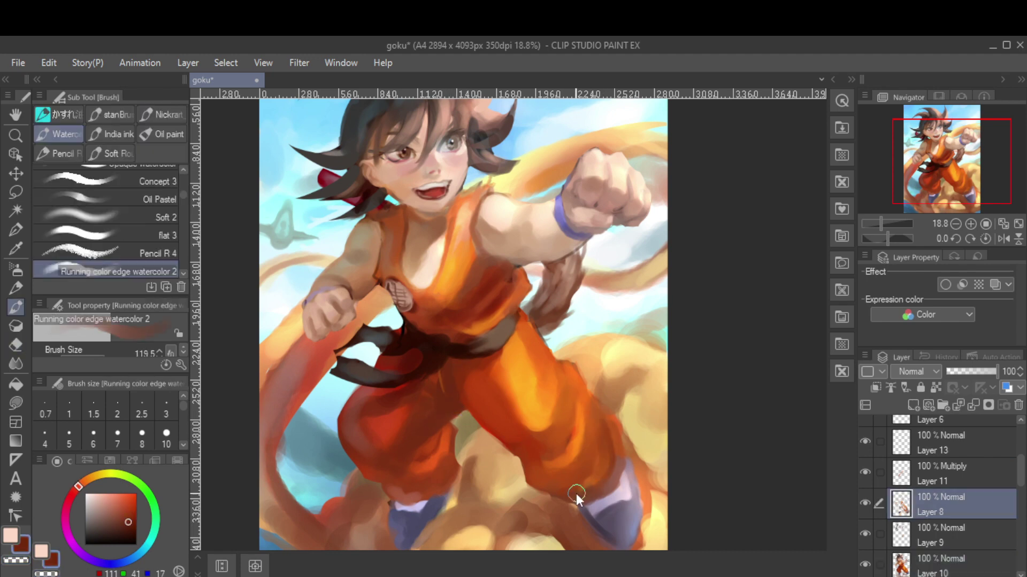
pyautogui.press('[')
pyautogui.keyDown('alt'); pyautogui.click(446, 468); pyautogui.keyUp('alt')
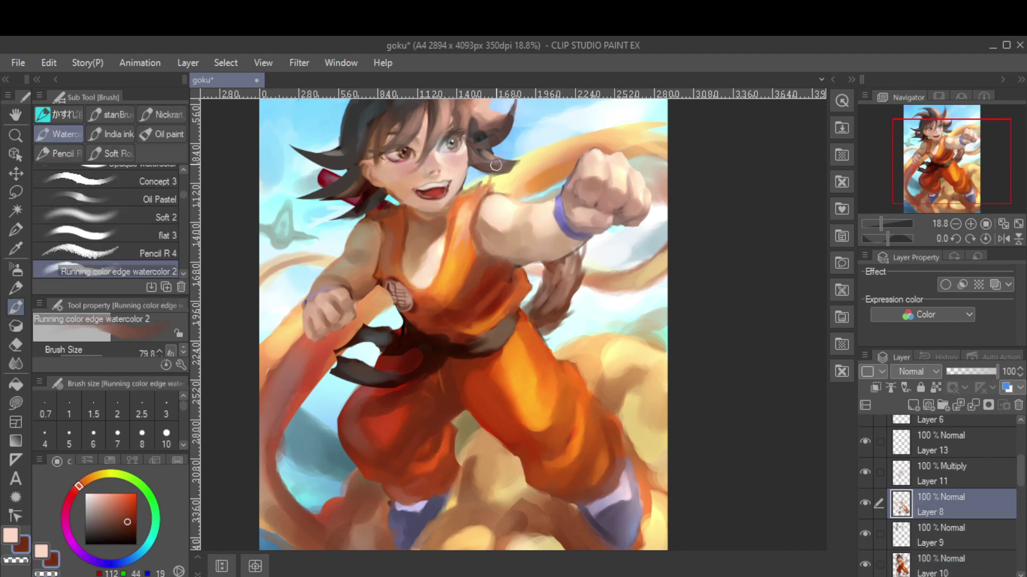
pyautogui.hotkey('ctrl', '0')
pyautogui.press('h')
pyautogui.scroll(2, 615, 386)
pyautogui.scroll(-1, 615, 386)
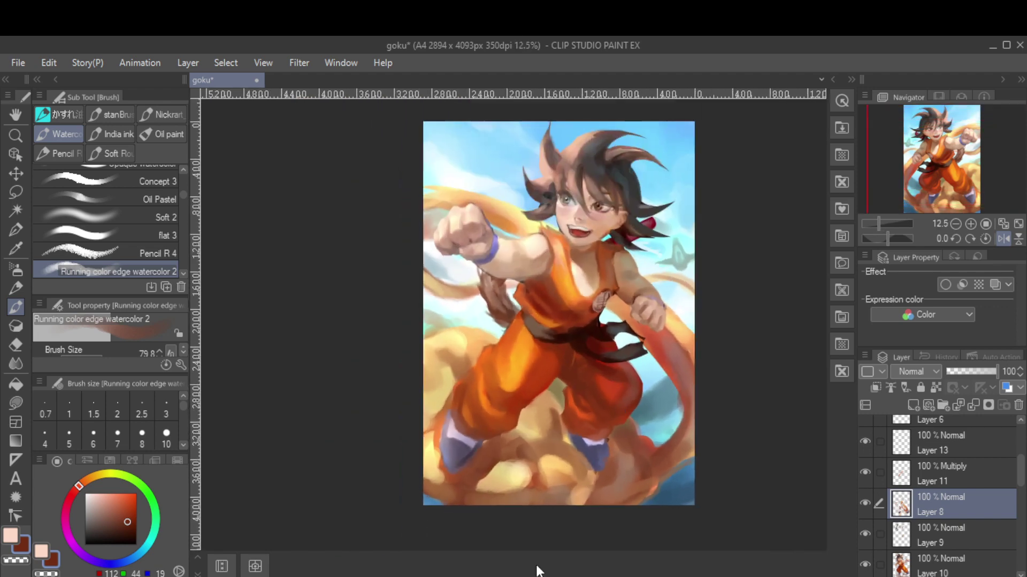
# Paint golden highlights on the clouds beside the boots on Layer 8 with an enlarged brush of about 194 px and sampled golden orange
pyautogui.keyDown('ctrl'); pyautogui.keyDown('shift'); pyautogui.click(573, 488); pyautogui.keyUp('shift'); pyautogui.keyUp('ctrl')
pyautogui.keyDown('alt'); pyautogui.click(573, 488); pyautogui.keyUp('alt')
pyautogui.keyDown('ctrl'); pyautogui.keyDown('shift'); pyautogui.click(573, 488); pyautogui.keyUp('shift'); pyautogui.keyUp('ctrl')
pyautogui.press(']')
pyautogui.press(']')
pyautogui.press(']')
pyautogui.press(']')
pyautogui.press(']')
pyautogui.press(']')
pyautogui.keyDown('alt'); pyautogui.click(595, 469); pyautogui.keyUp('alt')
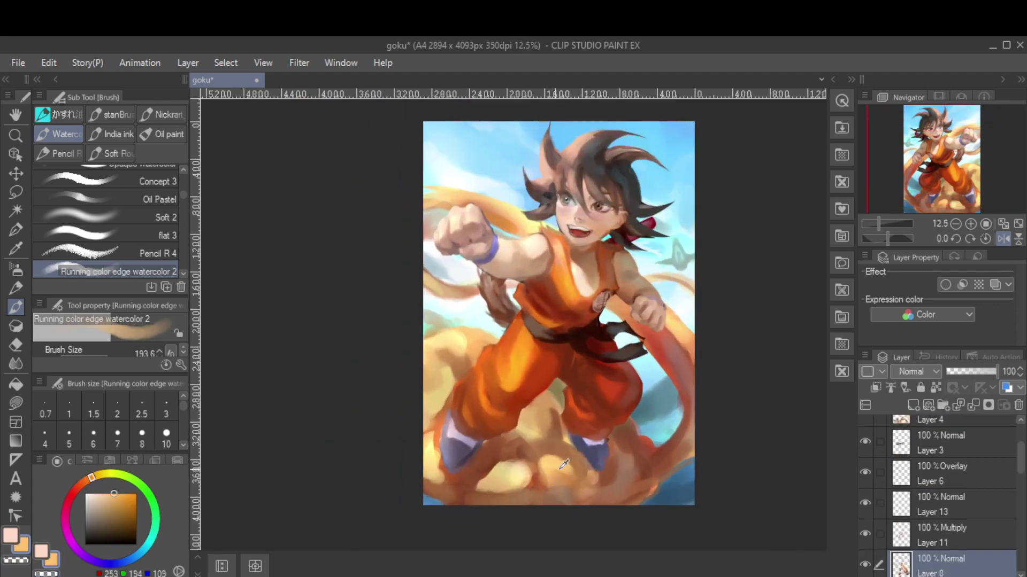
# Paint broad reddish-brown shadows on the clouds between the boots on Layer 4 with a large brush and a tone sampled from the cloud
pyautogui.keyDown('ctrl'); pyautogui.keyDown('shift'); pyautogui.click(535, 415); pyautogui.keyUp('shift'); pyautogui.keyUp('ctrl')
pyautogui.keyDown('alt'); pyautogui.click(529, 461); pyautogui.keyUp('alt')
pyautogui.press(']')
pyautogui.press(']')
pyautogui.keyDown('alt'); pyautogui.click(521, 499); pyautogui.keyUp('alt')
pyautogui.press('[')
pyautogui.moveTo(508, 471)
pyautogui.mouseDown()
pyautogui.moveTo(527, 477)
pyautogui.moveTo(563, 464)
pyautogui.moveTo(520, 421)
pyautogui.moveTo(542, 434)
pyautogui.moveTo(504, 440)
pyautogui.mouseUp()
pyautogui.press('h')
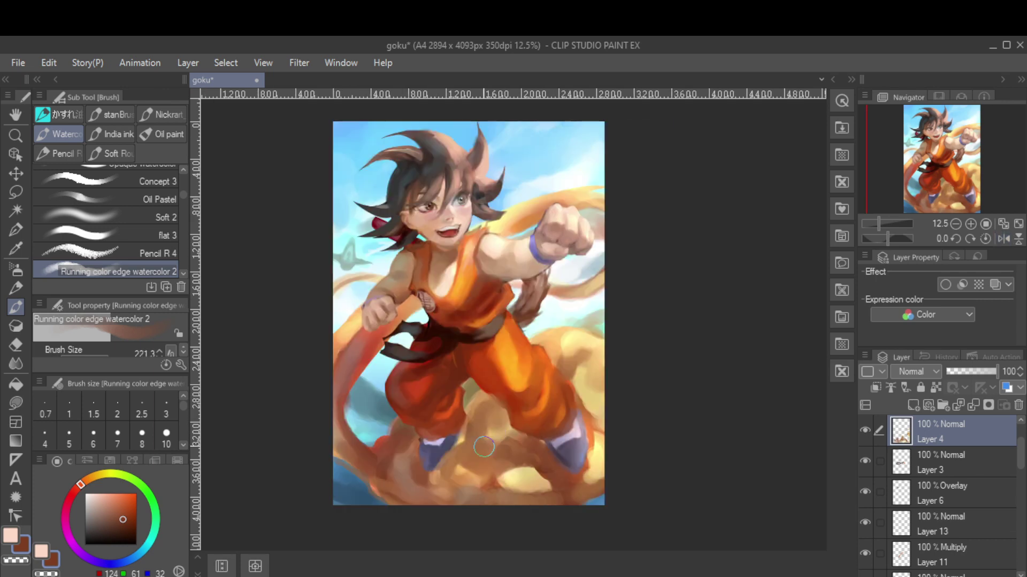
# Shade the clouds around the boots with sampled dark brown and lighten the cloud edge with pale yellow tones on Layer 4
pyautogui.keyDown('alt'); pyautogui.click(460, 458); pyautogui.keyUp('alt')
pyautogui.press('[')
pyautogui.press('[')
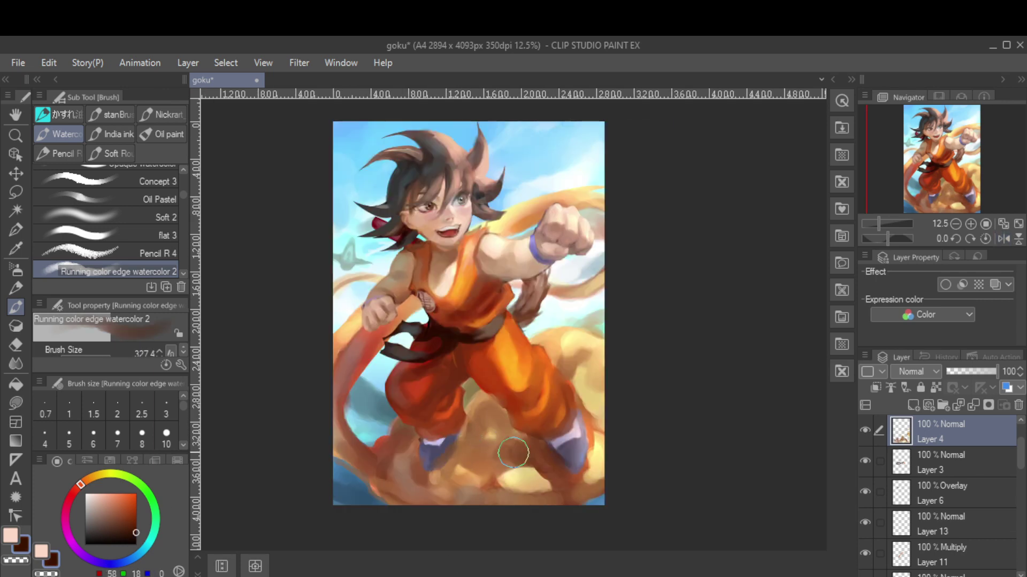
pyautogui.keyDown('alt'); pyautogui.click(428, 448); pyautogui.keyUp('alt')
pyautogui.press(']')
pyautogui.press(']')
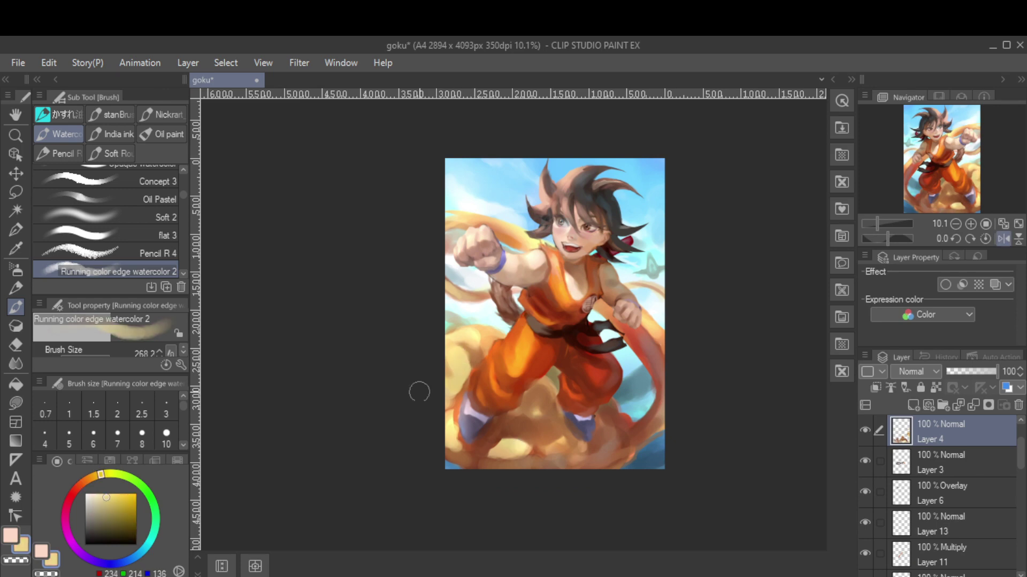
pyautogui.keyDown('alt'); pyautogui.click(446, 396); pyautogui.keyUp('alt')
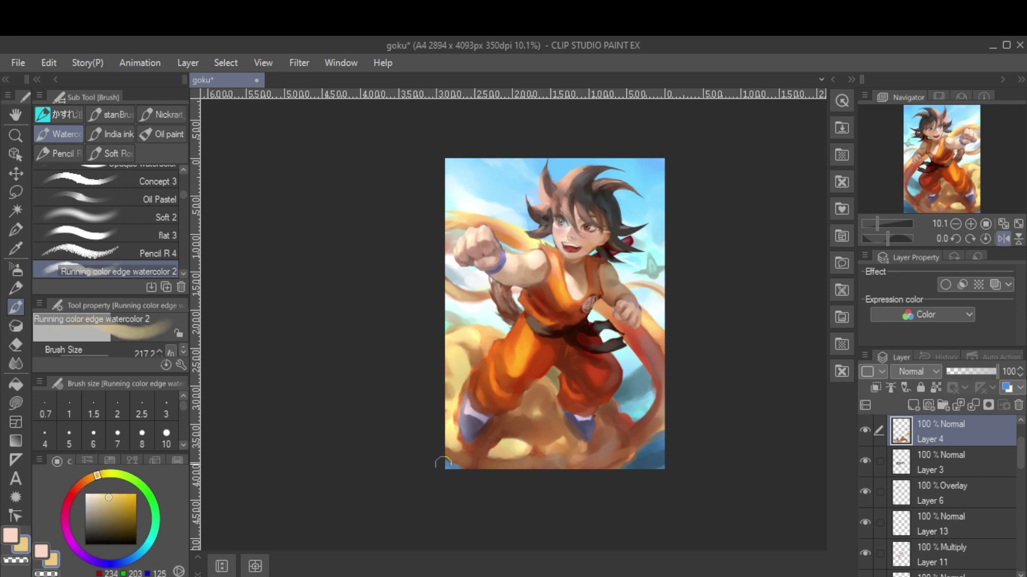
# Touch up the edges around the hair and shoulder with the Hard eraser on Layer 9
pyautogui.press('h')
pyautogui.scroll(3, 484, 242)
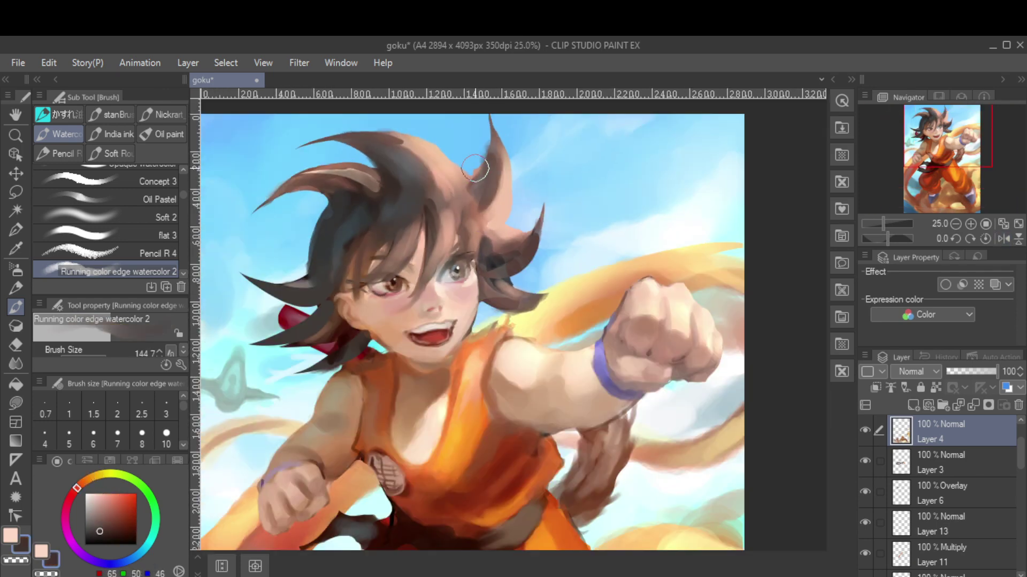
pyautogui.press('e')
pyautogui.scroll(-2, 332, 216)
pyautogui.scroll(2, 333, 216)
pyautogui.scroll(-2, 342, 222)
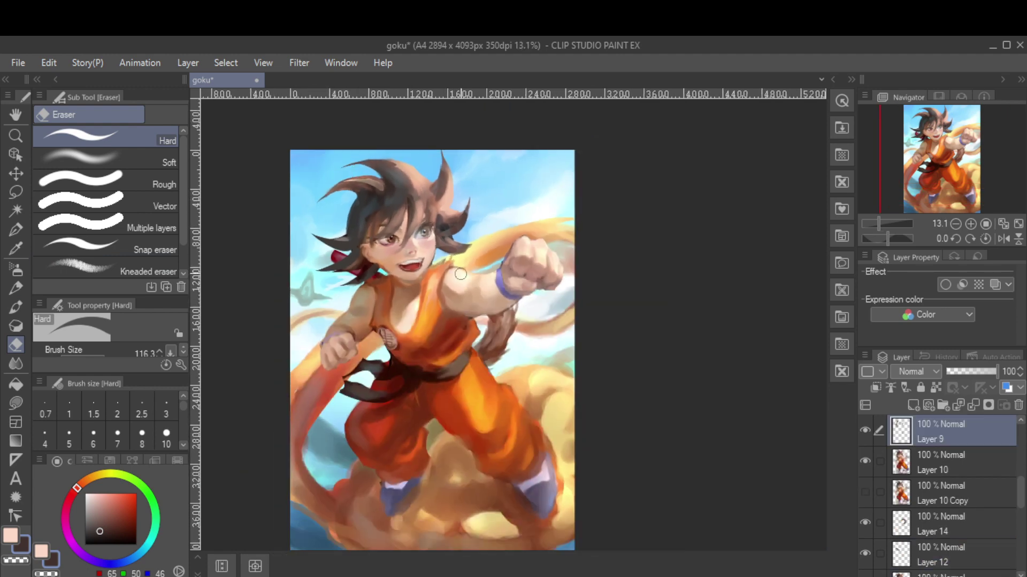
# Lasso the band of golden cloud trail and sky behind the torso and fists on Layer 1
pyautogui.keyDown('ctrl'); pyautogui.keyDown('shift'); pyautogui.click(374, 236); pyautogui.keyUp('shift'); pyautogui.keyUp('ctrl')
pyautogui.press('m')
pyautogui.moveTo(283, 302)
pyautogui.mouseDown()
pyautogui.moveTo(583, 299)
pyautogui.moveTo(281, 368)
pyautogui.mouseUp()
# Apply a Motion blur of strength 7.69 with an adjusted angle to the selected background band and deselect it
pyautogui.click(299, 62)
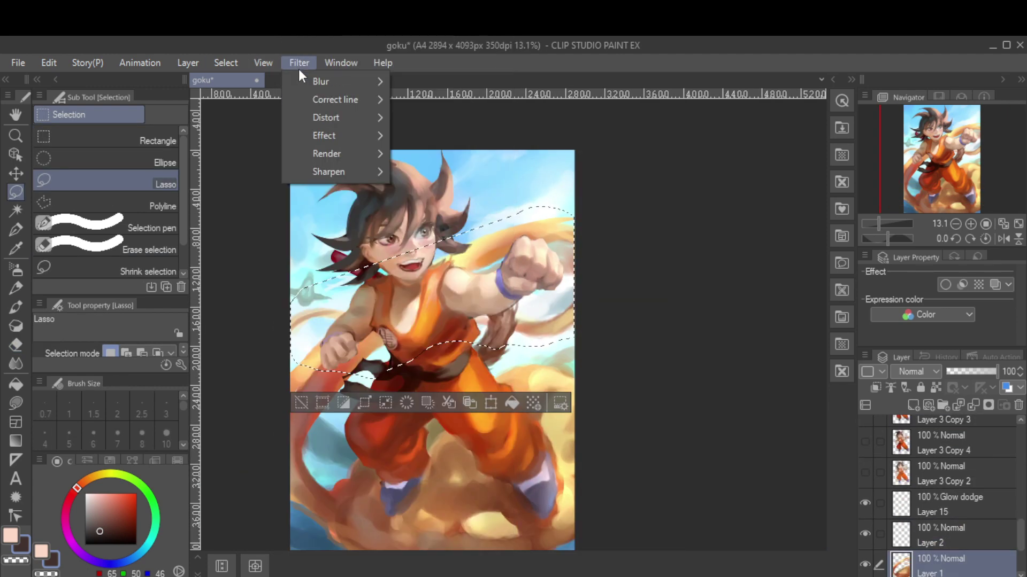
pyautogui.moveTo(321, 81)
pyautogui.click(433, 139)
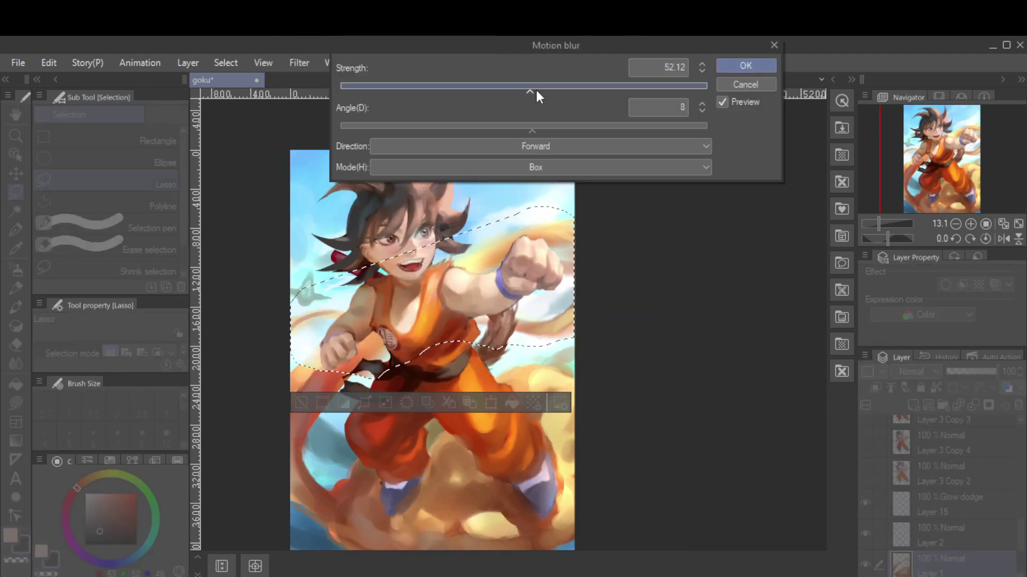
pyautogui.moveTo(535, 87); pyautogui.dragTo(374, 87)
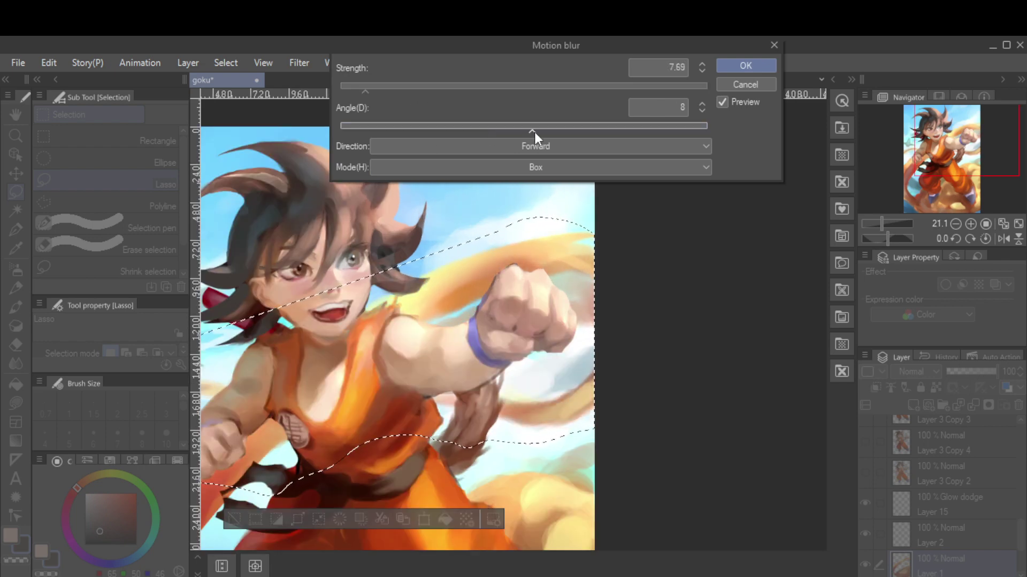
pyautogui.moveTo(533, 131); pyautogui.dragTo(424, 130)
pyautogui.click(746, 65)
pyautogui.hotkey('ctrl', 'd')
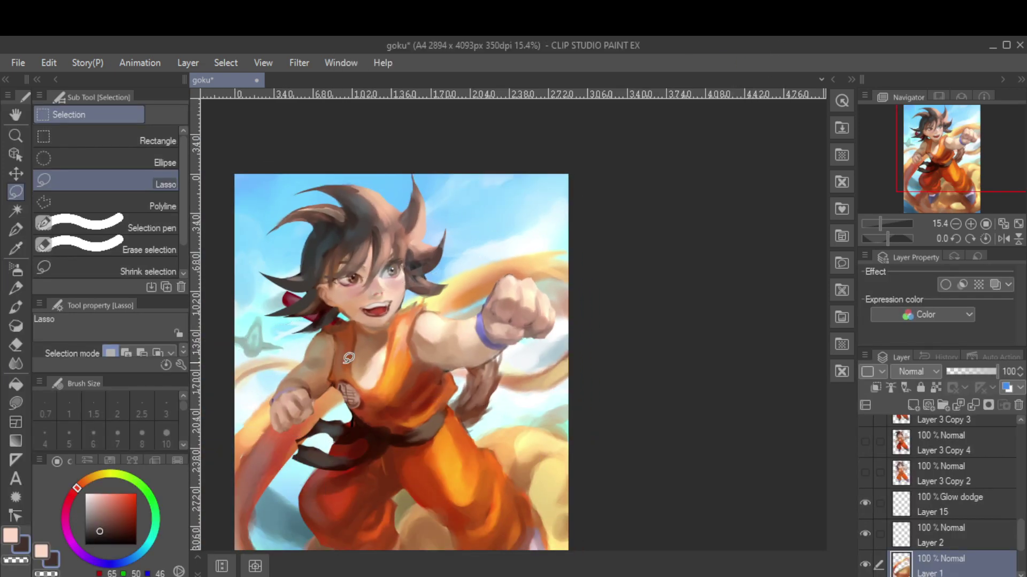
# Touch up the blurred golden cloud trail around the figure on Layer 1 with sampled warm orange tones
pyautogui.press('h')
pyautogui.scroll(3, 733, 374)
pyautogui.press('b')
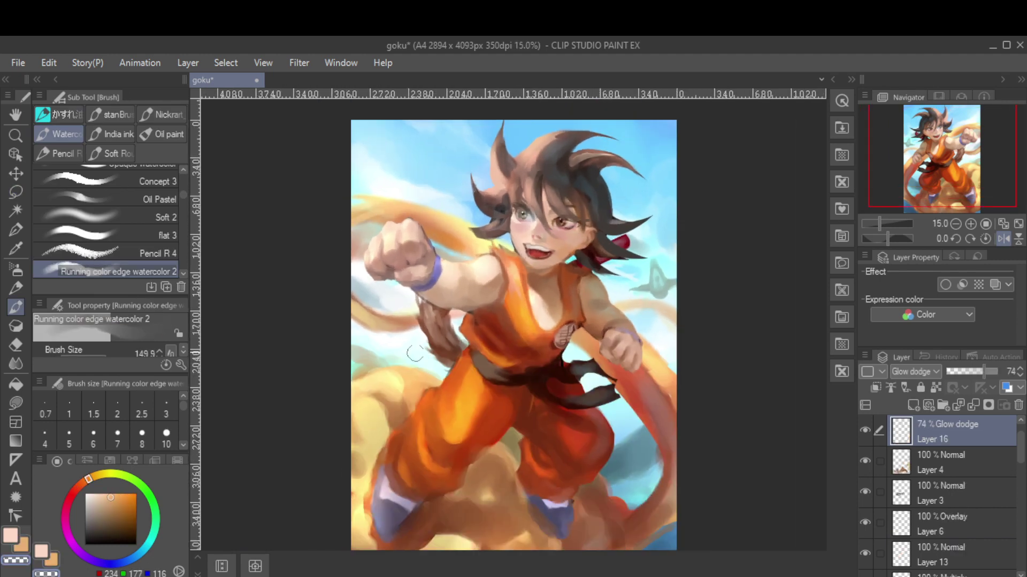
pyautogui.keyDown('alt'); pyautogui.click(359, 213); pyautogui.keyUp('alt')
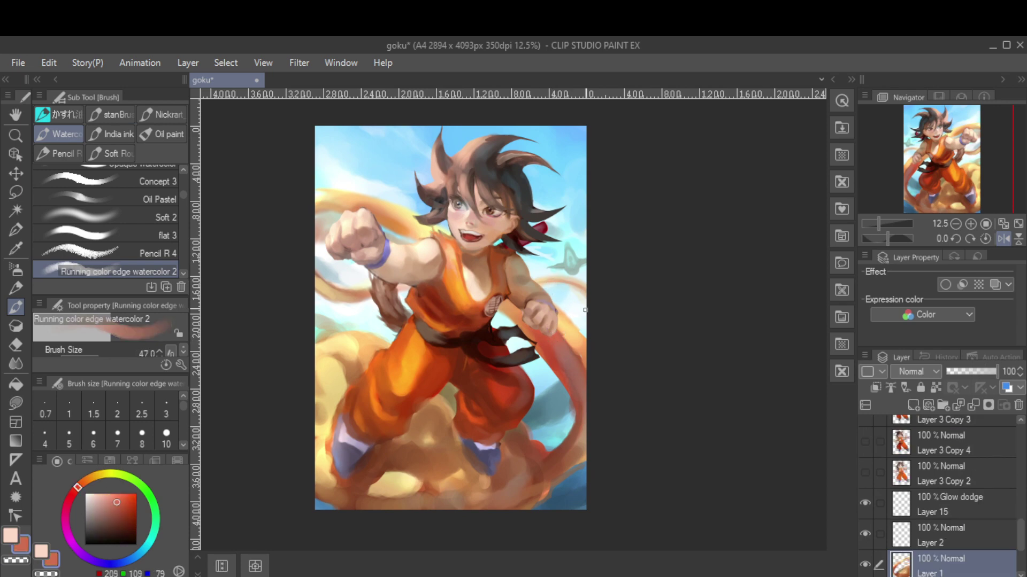
pyautogui.scroll(3, 585, 309)
pyautogui.scroll(-3, 403, 271)
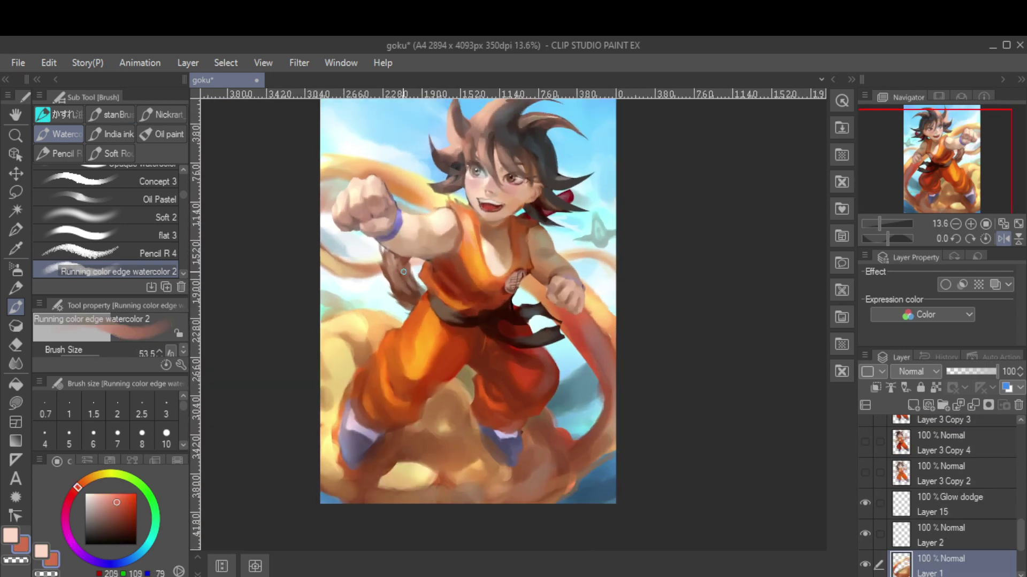
# Deepen the cloud shading around both boots on Layer 4 with sampled reddish-brown tones, checking the mirrored canvas
pyautogui.keyDown('alt'); pyautogui.click(423, 209); pyautogui.keyUp('alt')
pyautogui.press('h')
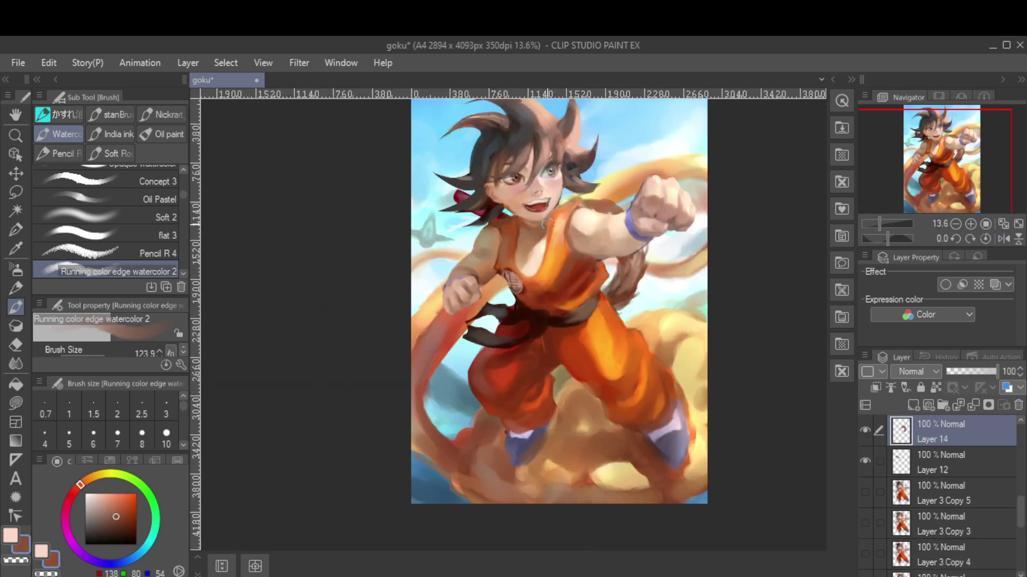
pyautogui.scroll(-1, 546, 223)
pyautogui.keyDown('alt'); pyautogui.click(511, 426); pyautogui.keyUp('alt')
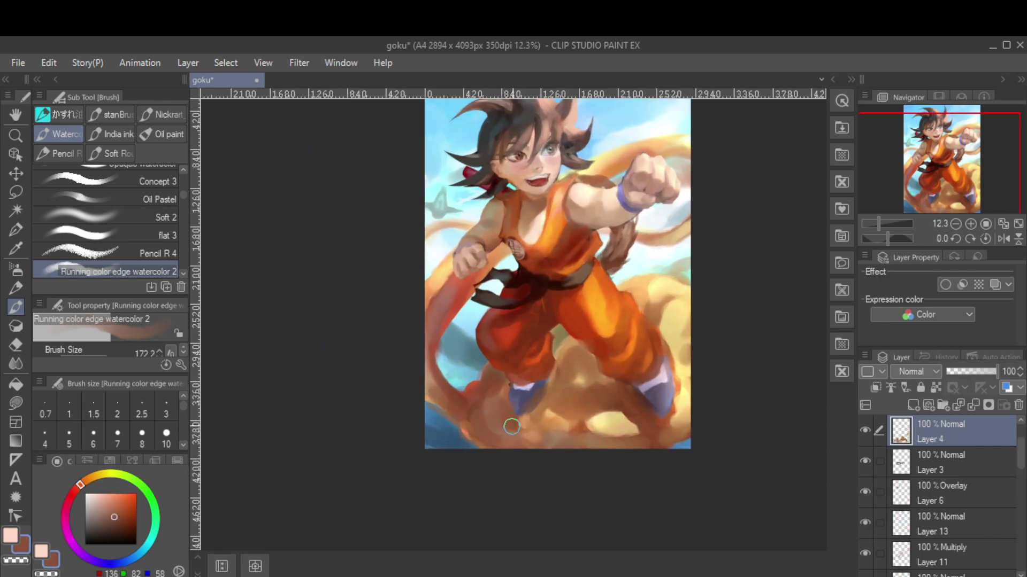
pyautogui.keyDown('alt'); pyautogui.click(541, 407); pyautogui.keyUp('alt')
pyautogui.keyDown('alt'); pyautogui.click(676, 423); pyautogui.keyUp('alt')
pyautogui.keyDown('alt'); pyautogui.click(678, 363); pyautogui.keyUp('alt')
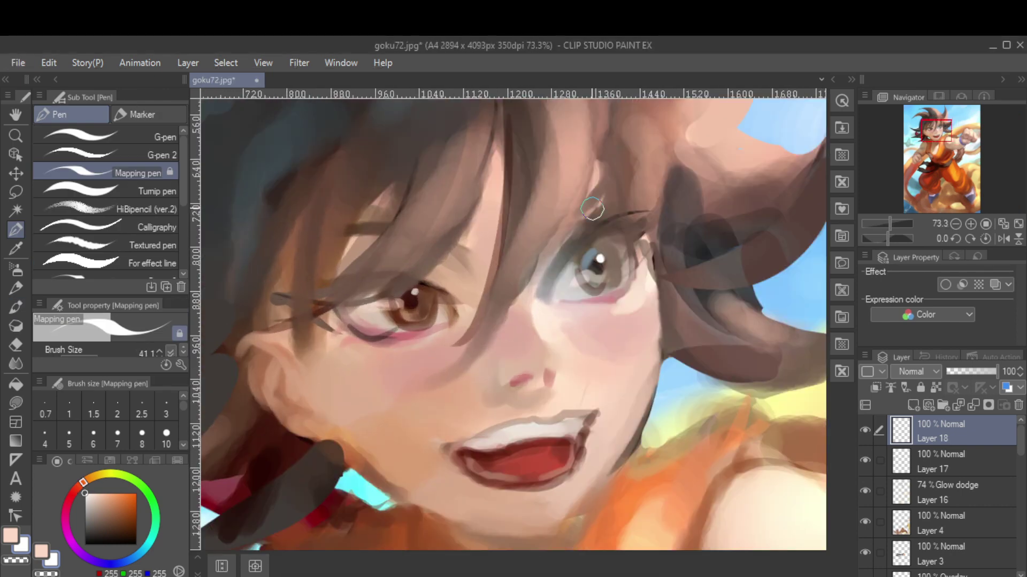
# Refine the lids and lashes of the brown eye on Layer 10 with a fine watercolor brush and sampled skin and brown tones
pyautogui.keyDown('alt'); pyautogui.click(373, 336); pyautogui.keyUp('alt')
pyautogui.press('b')
pyautogui.keyDown('ctrl'); pyautogui.keyDown('shift'); pyautogui.click(375, 338); pyautogui.keyUp('shift'); pyautogui.keyUp('ctrl')
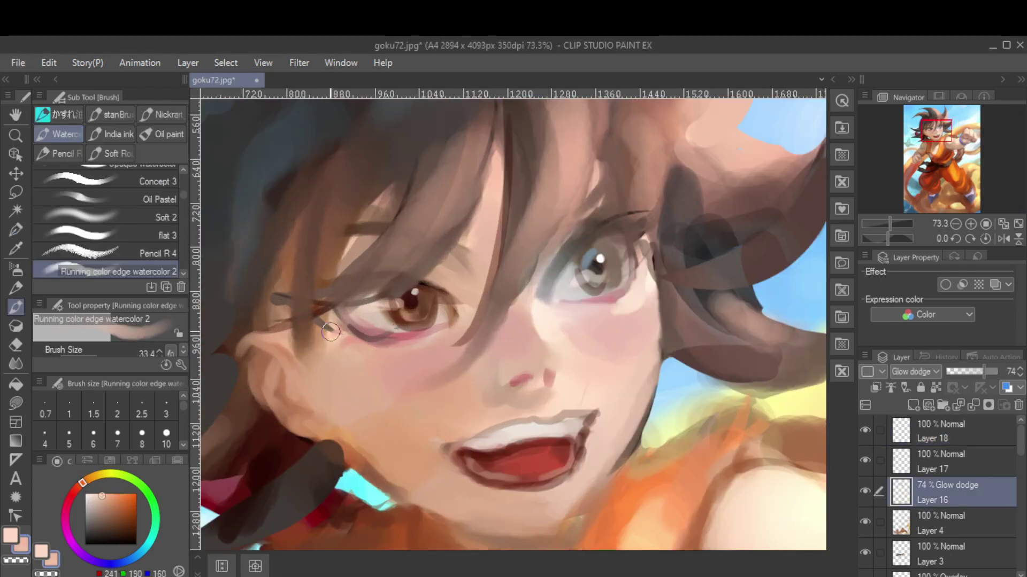
pyautogui.keyDown('ctrl'); pyautogui.keyDown('shift'); pyautogui.click(377, 347); pyautogui.keyUp('shift'); pyautogui.keyUp('ctrl')
pyautogui.keyDown('alt'); pyautogui.click(403, 318); pyautogui.keyUp('alt')
pyautogui.keyDown('alt'); pyautogui.click(404, 318); pyautogui.keyUp('alt')
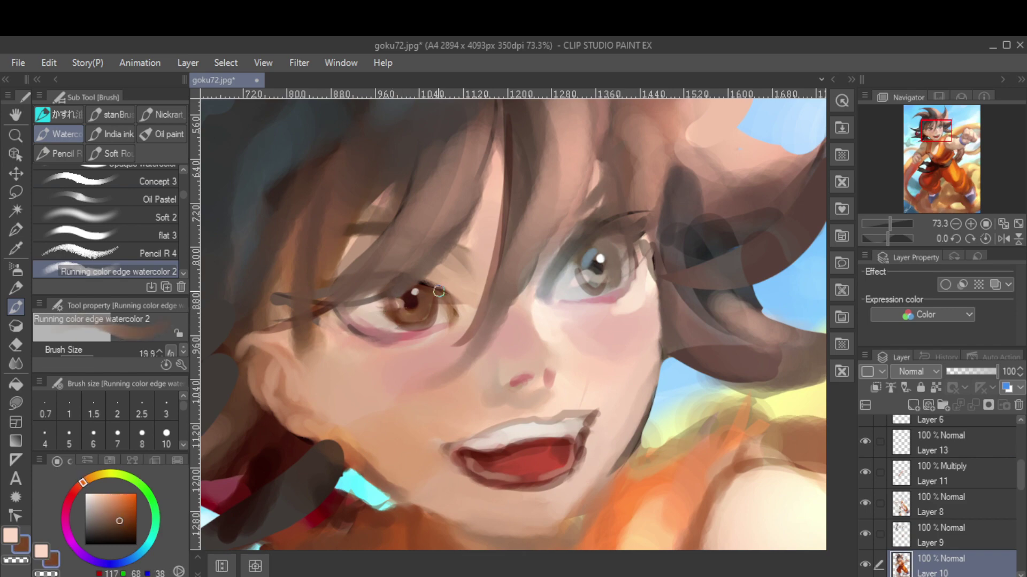
pyautogui.scroll(1, 385, 336)
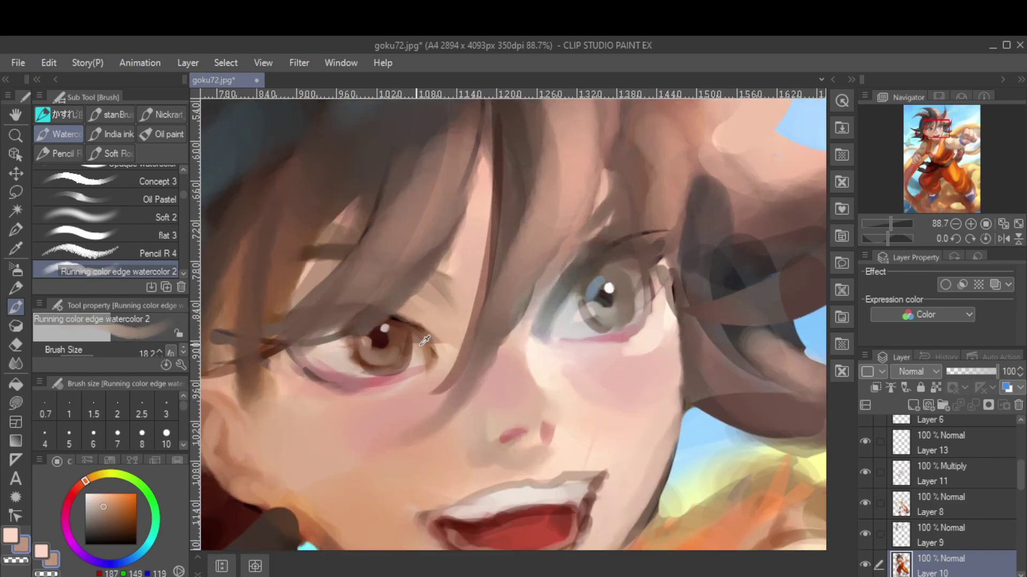
# Paint the inner corner and inner eyebrow of the brown eye with sampled brown tones, checking the mirrored canvas
pyautogui.keyDown('alt'); pyautogui.click(425, 340); pyautogui.keyUp('alt')
pyautogui.scroll(-3, 425, 341)
pyautogui.press('h')
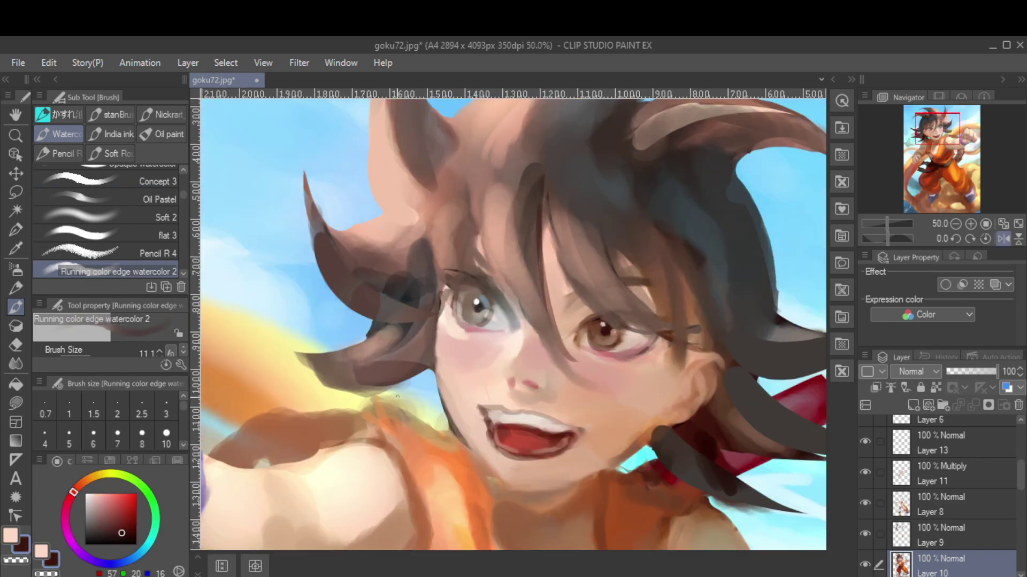
pyautogui.keyDown('alt'); pyautogui.click(538, 288); pyautogui.keyUp('alt')
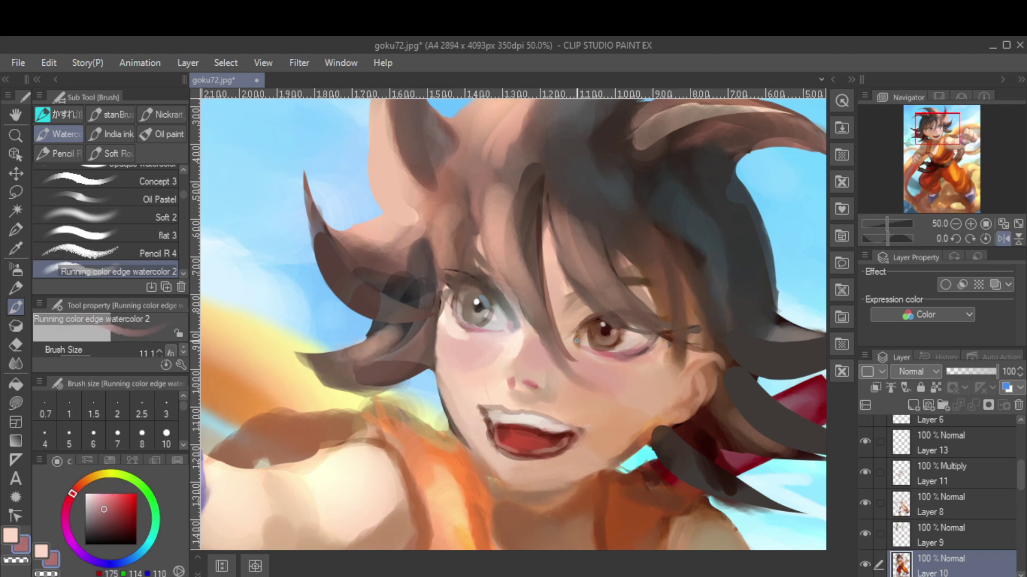
pyautogui.press('h')
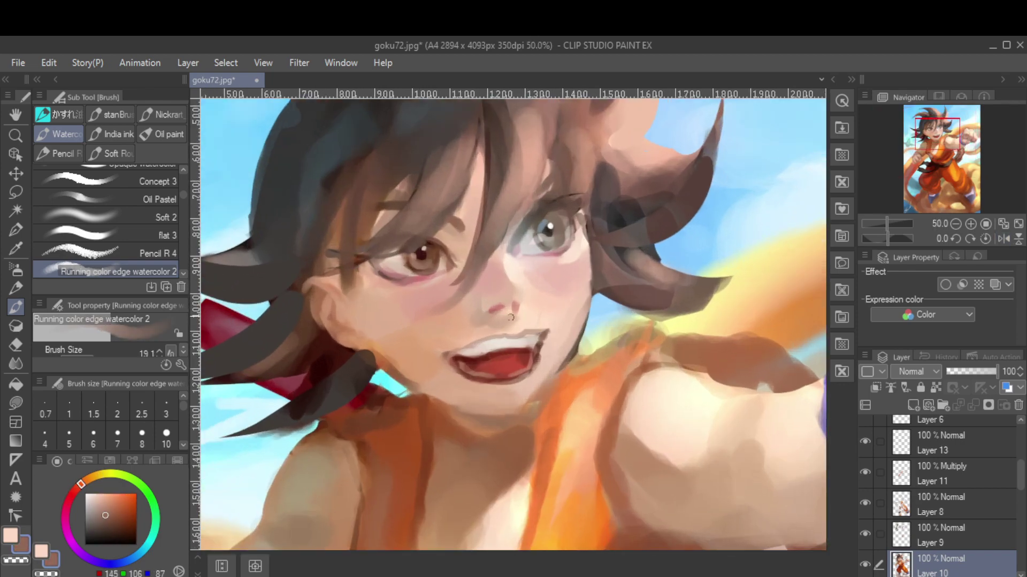
# Refine the mouth outline with dark red and clean up the surrounding chin with a sampled light skin tone on Layer 10
pyautogui.keyDown('alt'); pyautogui.click(478, 362); pyautogui.keyUp('alt')
pyautogui.press('h')
pyautogui.scroll(-1, 494, 345)
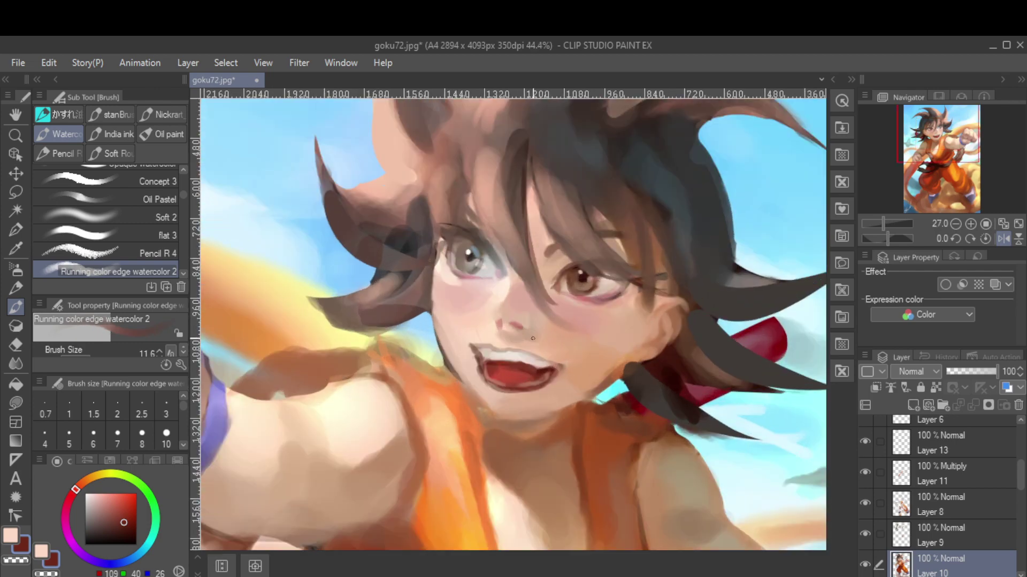
pyautogui.keyDown('alt'); pyautogui.click(486, 389); pyautogui.keyUp('alt')
pyautogui.keyDown('alt'); pyautogui.click(480, 399); pyautogui.keyUp('alt')
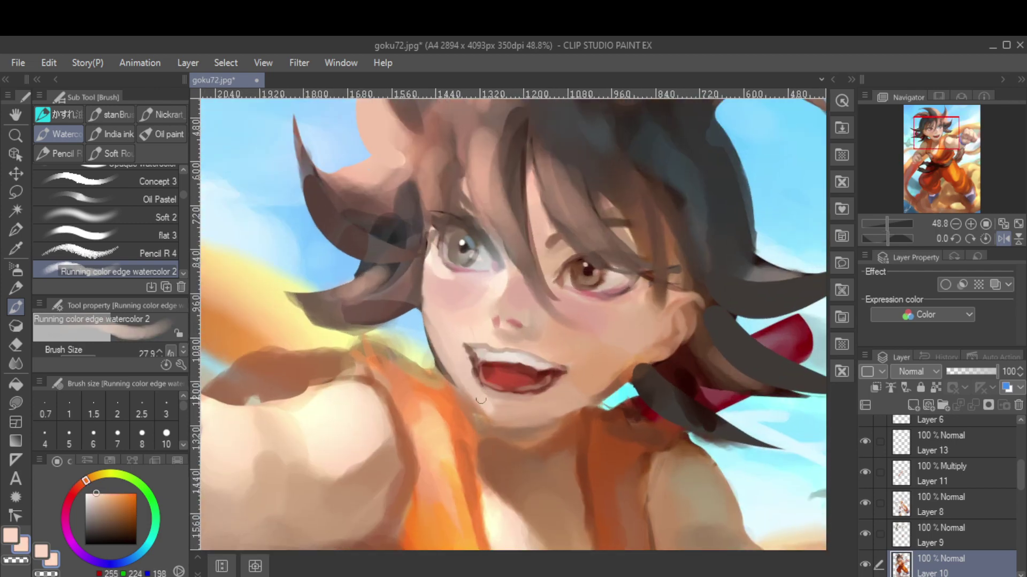
# Brighten the skin around the gray eye with a sampled pale skin tone on Layer 10
pyautogui.keyDown('alt'); pyautogui.click(500, 272); pyautogui.keyUp('alt')
pyautogui.press('h')
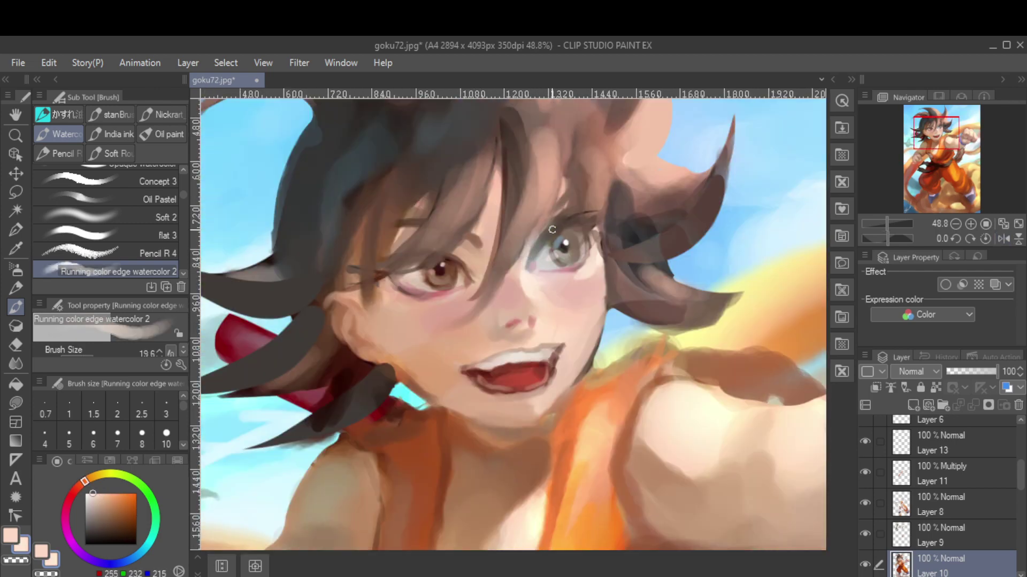
pyautogui.press('h')
pyautogui.scroll(-1, 483, 308)
# Soften the cheek below the brown eye with sampled skin tones and touch up the hair strand beside the jaw with dark brown
pyautogui.keyDown('alt'); pyautogui.click(460, 356); pyautogui.keyUp('alt')
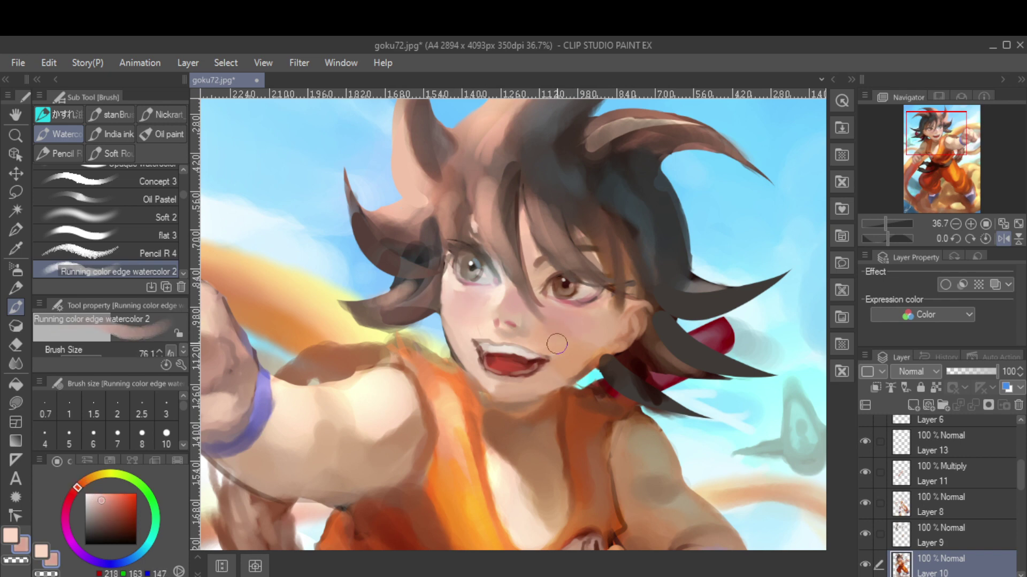
pyautogui.keyDown('alt'); pyautogui.click(584, 323); pyautogui.keyUp('alt')
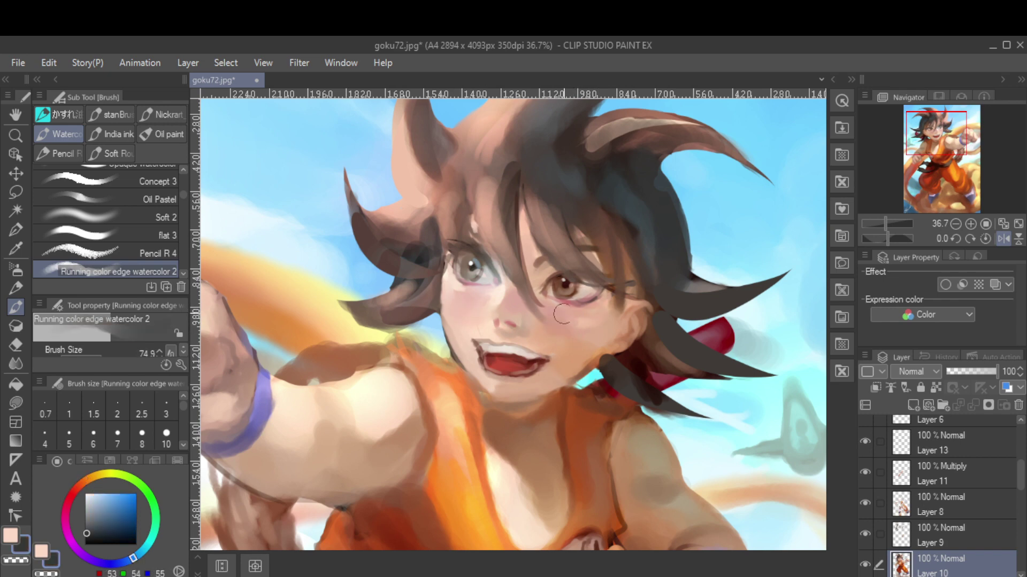
pyautogui.keyDown('alt'); pyautogui.click(565, 349); pyautogui.keyUp('alt')
pyautogui.press('h')
pyautogui.scroll(1, 564, 349)
pyautogui.keyDown('alt'); pyautogui.click(460, 374); pyautogui.keyUp('alt')
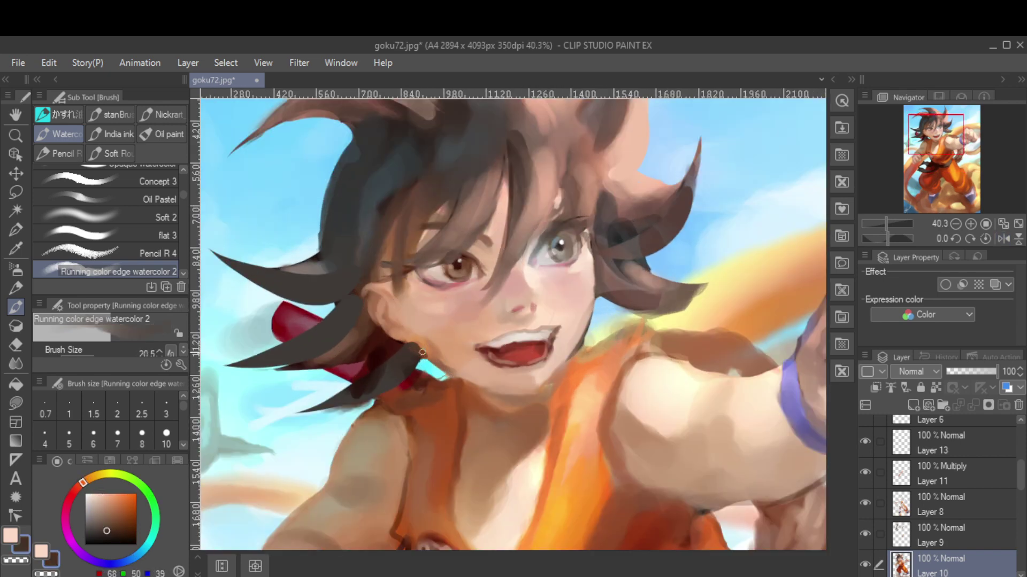
pyautogui.scroll(-1, 529, 363)
# Paint the mouth interior with a saturated red and touch up the fringe above the gray eye with sampled brown
pyautogui.keyDown('alt'); pyautogui.click(532, 351); pyautogui.keyUp('alt')
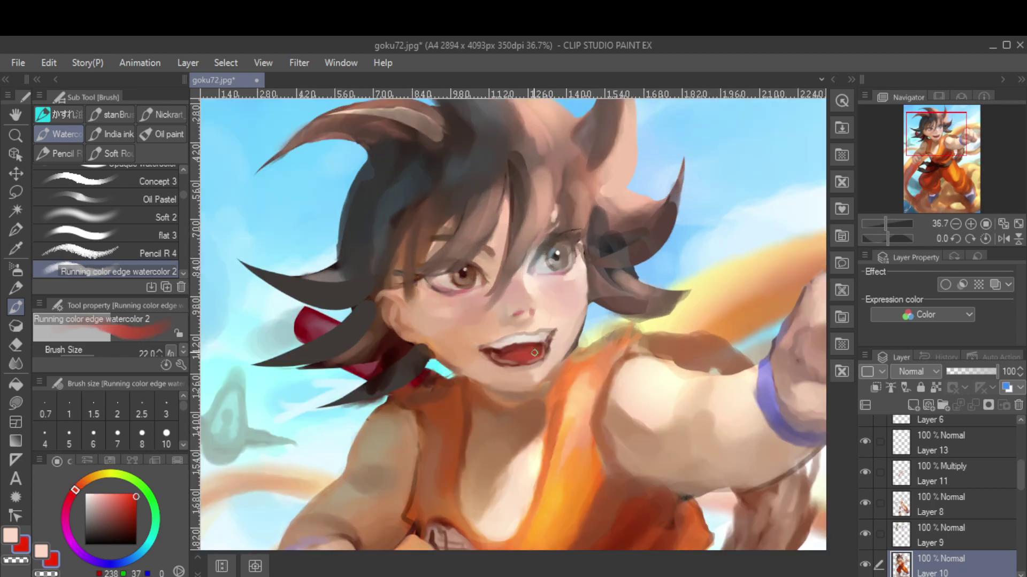
pyautogui.press('h')
pyautogui.keyDown('alt'); pyautogui.click(488, 335); pyautogui.keyUp('alt')
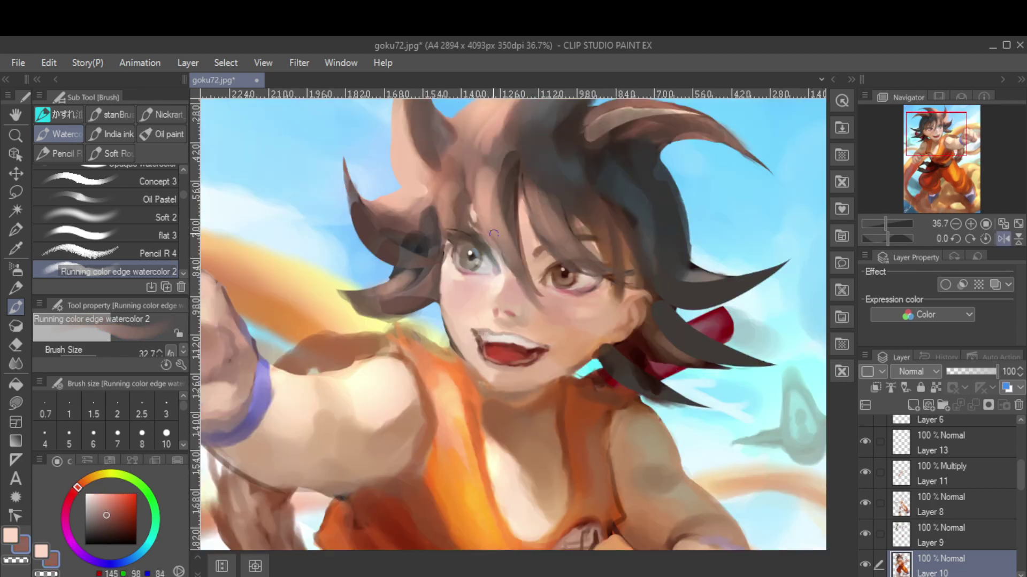
# Touch up the area around the gray eye with the Running color edge watercolor 2 brush and white
pyautogui.scroll(-2, 493, 234)
pyautogui.keyDown('alt'); pyautogui.click(430, 222); pyautogui.keyUp('alt')
pyautogui.scroll(4, 430, 222)
pyautogui.press('b')
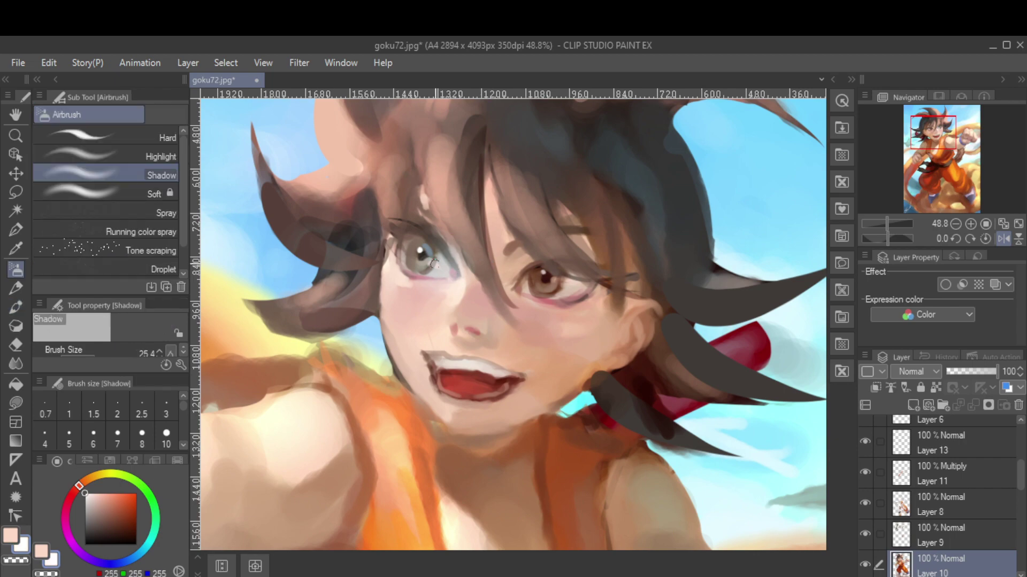
pyautogui.press('b')
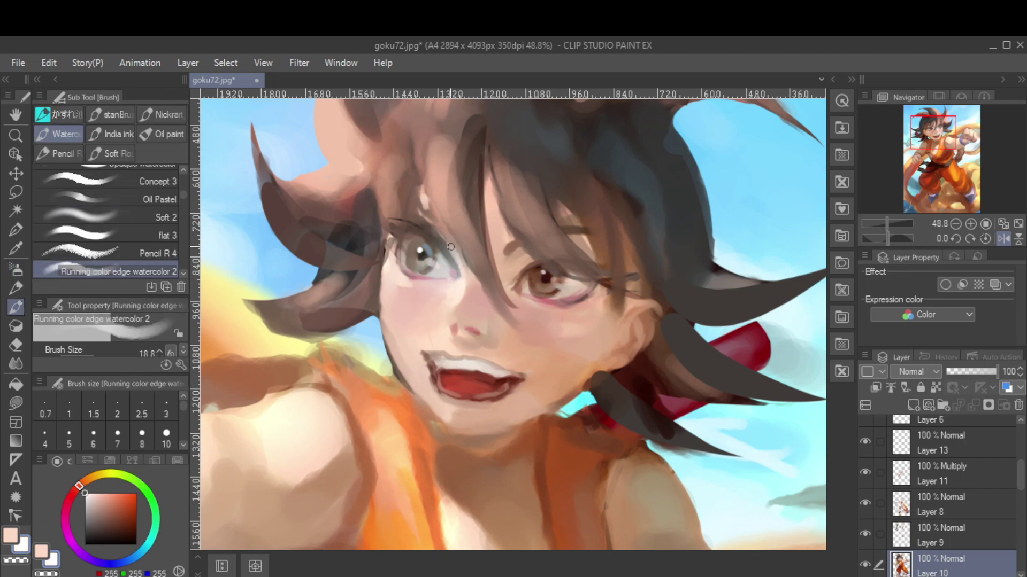
# Blend the hair above the forehead on Layer 10 with a brush of about 76 px and sampled browns, checking the mirrored canvas
pyautogui.scroll(-3, 451, 247)
pyautogui.keyDown('alt'); pyautogui.click(466, 207); pyautogui.keyUp('alt')
pyautogui.press('h')
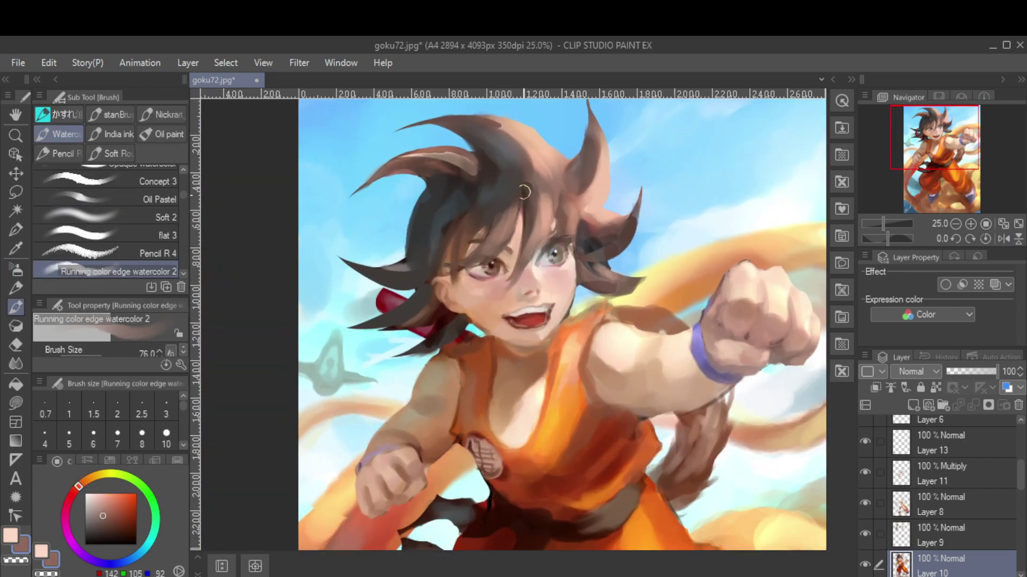
pyautogui.scroll(-1, 524, 192)
pyautogui.press('h')
pyautogui.keyDown('alt'); pyautogui.click(452, 272); pyautogui.keyUp('alt')
pyautogui.press('h')
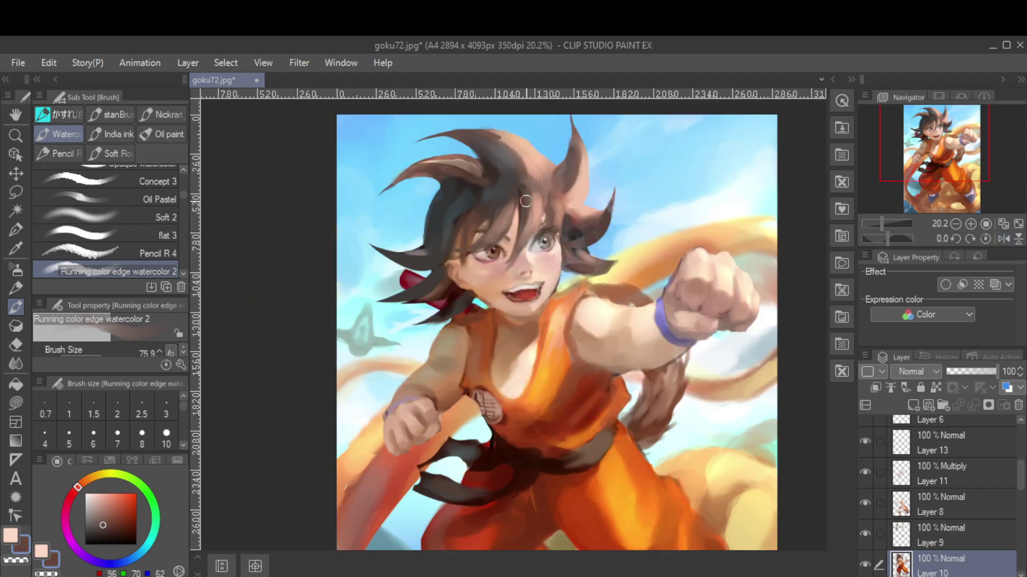
# Sharpen the hair spikes beside the gray eye with the Mapping pen and sampled dark brown tones
pyautogui.press('p')
pyautogui.keyDown('alt'); pyautogui.click(598, 265); pyautogui.keyUp('alt')
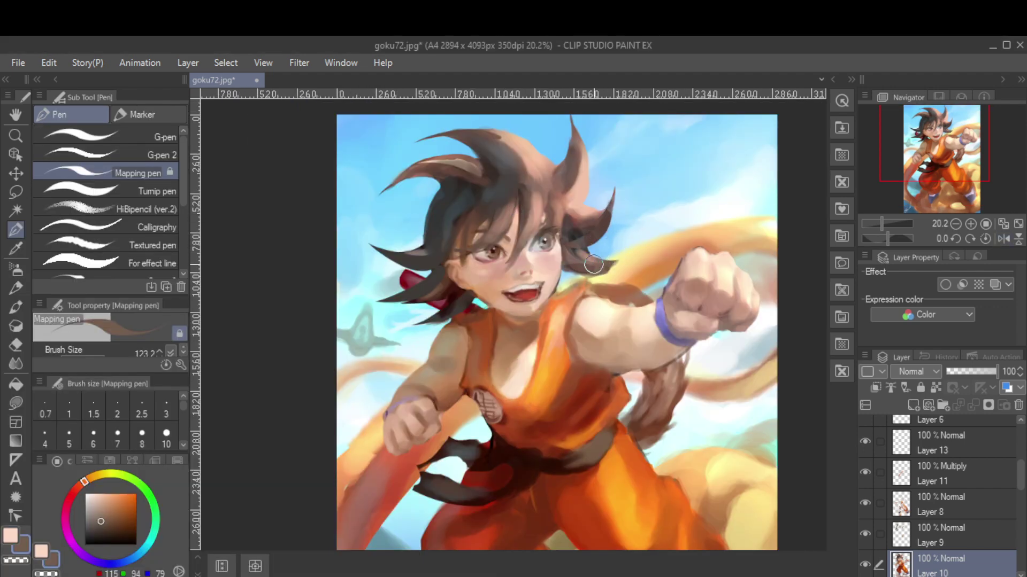
pyautogui.keyDown('alt'); pyautogui.click(598, 242); pyautogui.keyUp('alt')
pyautogui.moveTo(613, 187); pyautogui.dragTo(607, 204)
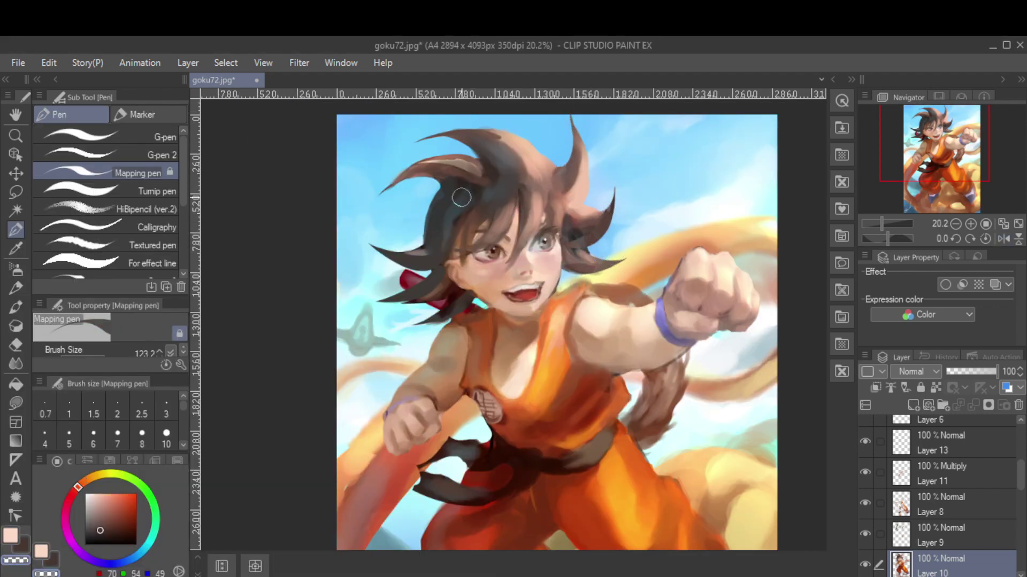
# Touch up the light hair strands above the gray eye with the watercolor brush and a sampled pinkish skin tone
pyautogui.scroll(1, 460, 198)
pyautogui.press('b')
pyautogui.keyDown('alt'); pyautogui.click(559, 197); pyautogui.keyUp('alt')
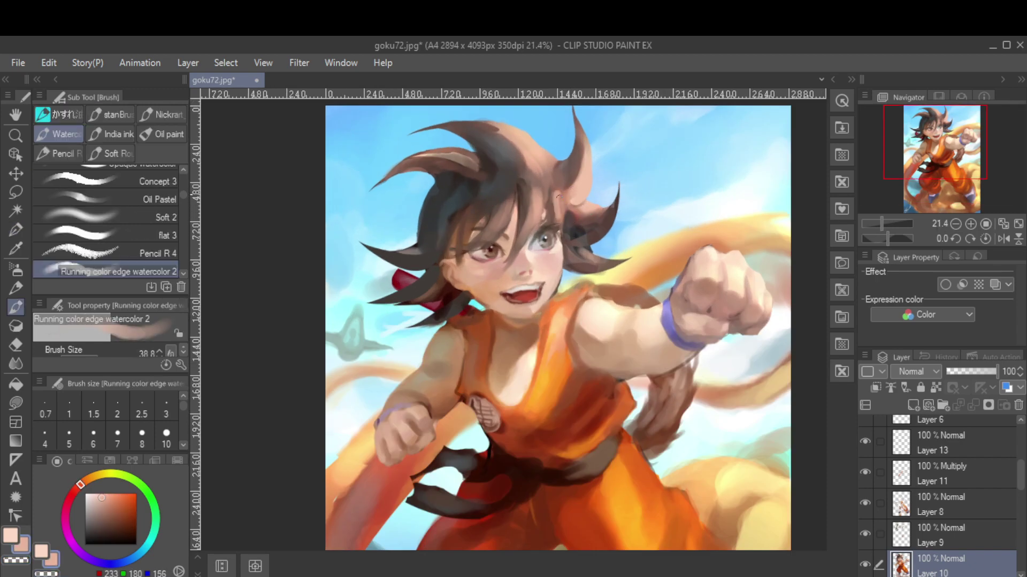